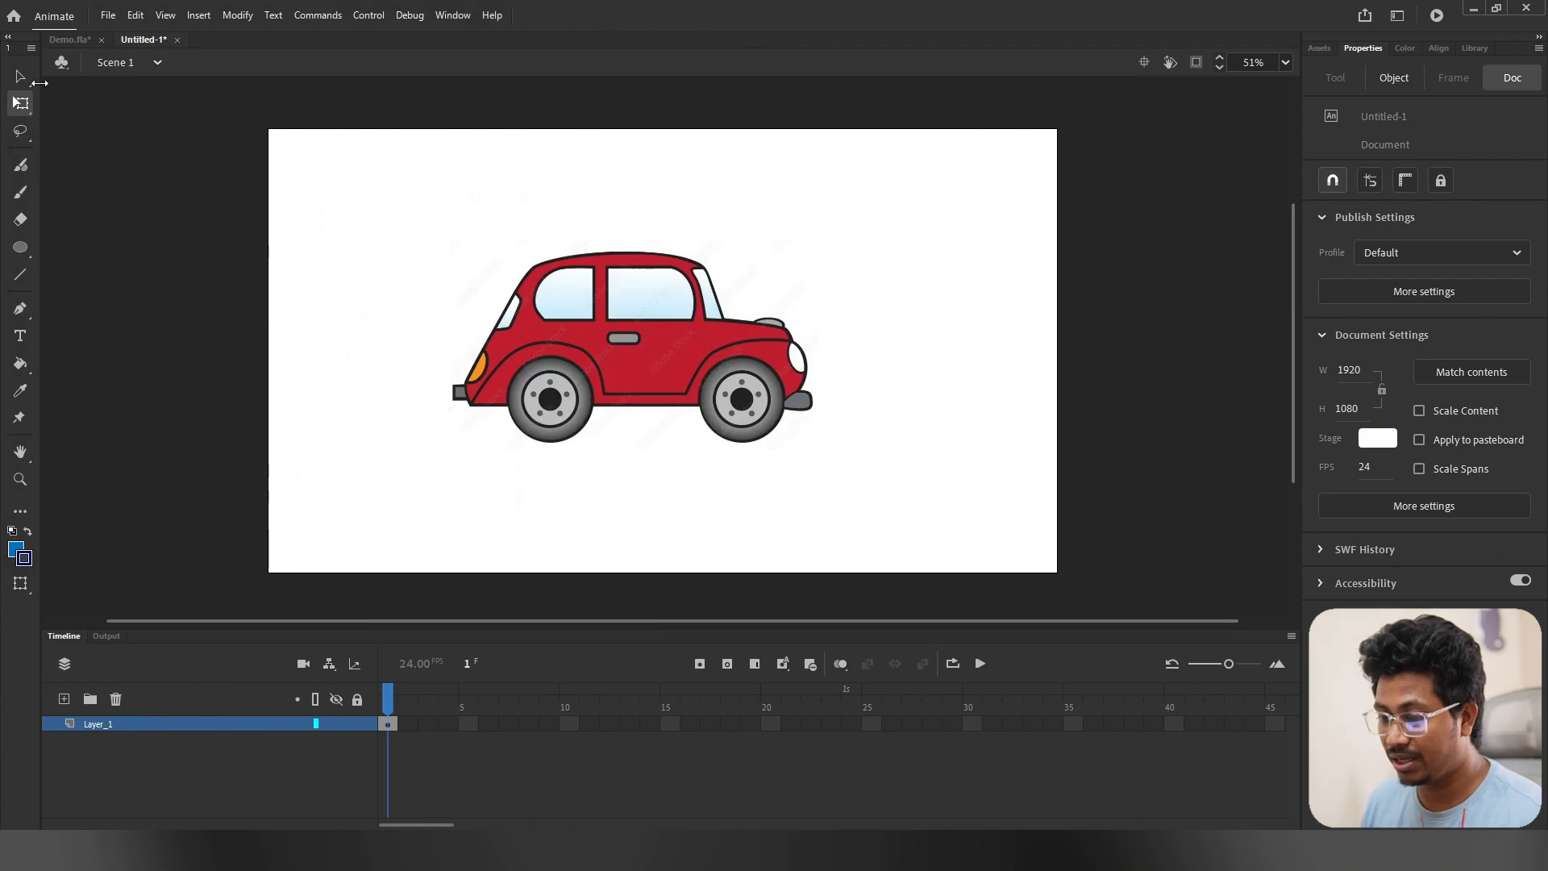
Step: Rename the layer holding the car image as Reference
{"action": "left_click", "coordinate": [21, 78]}
{"action": "left_click", "coordinate": [500, 518]}
{"action": "key", "text": "ctrl+z"}
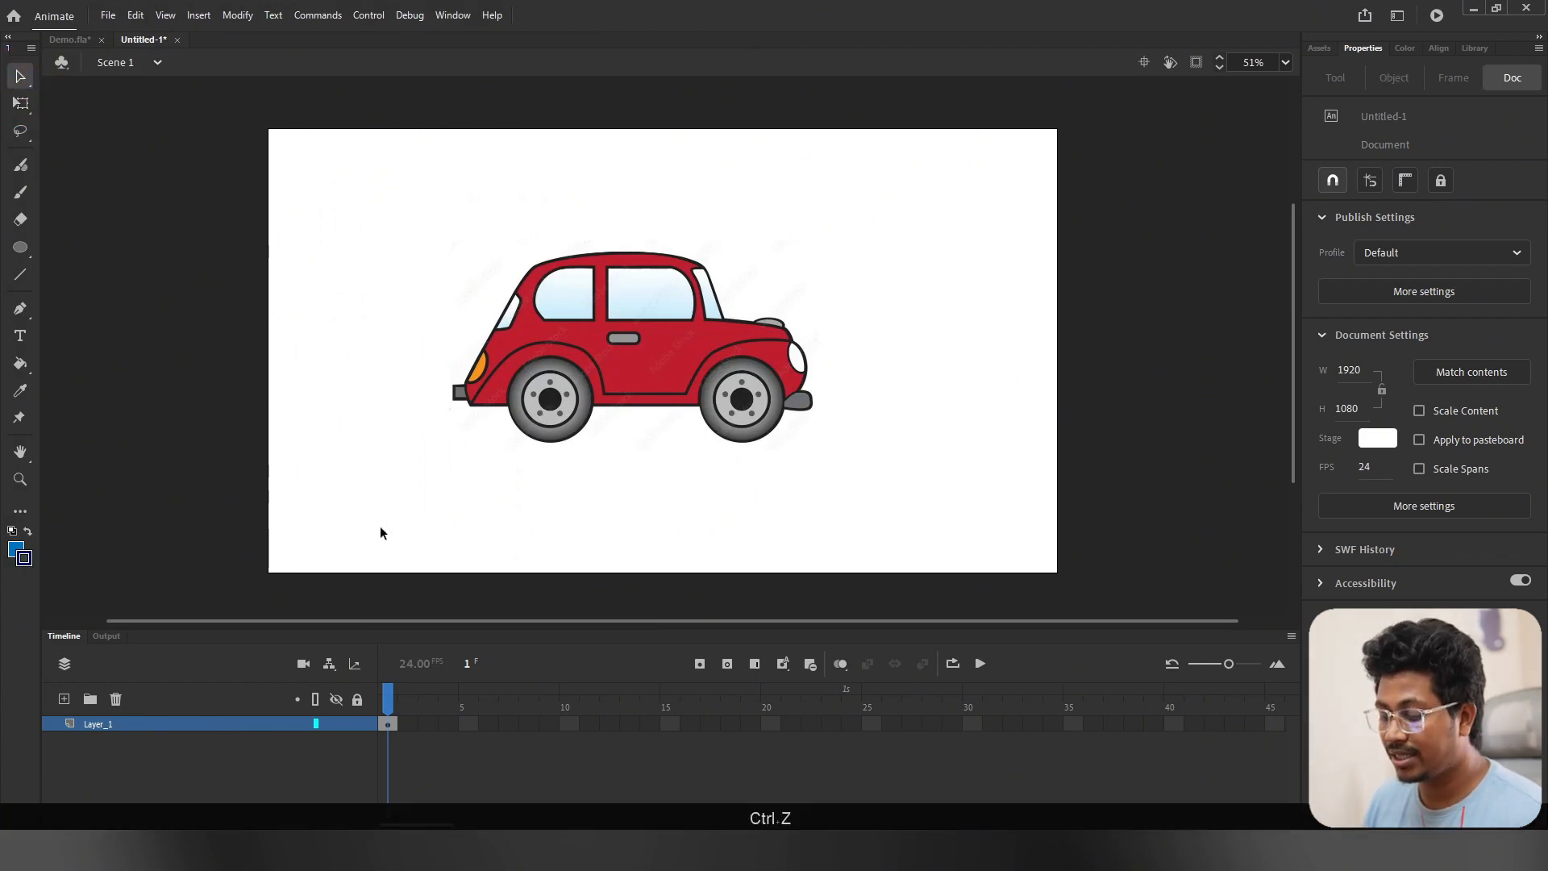
{"action": "double_click", "coordinate": [104, 719]}
{"action": "type", "text": "Re"}
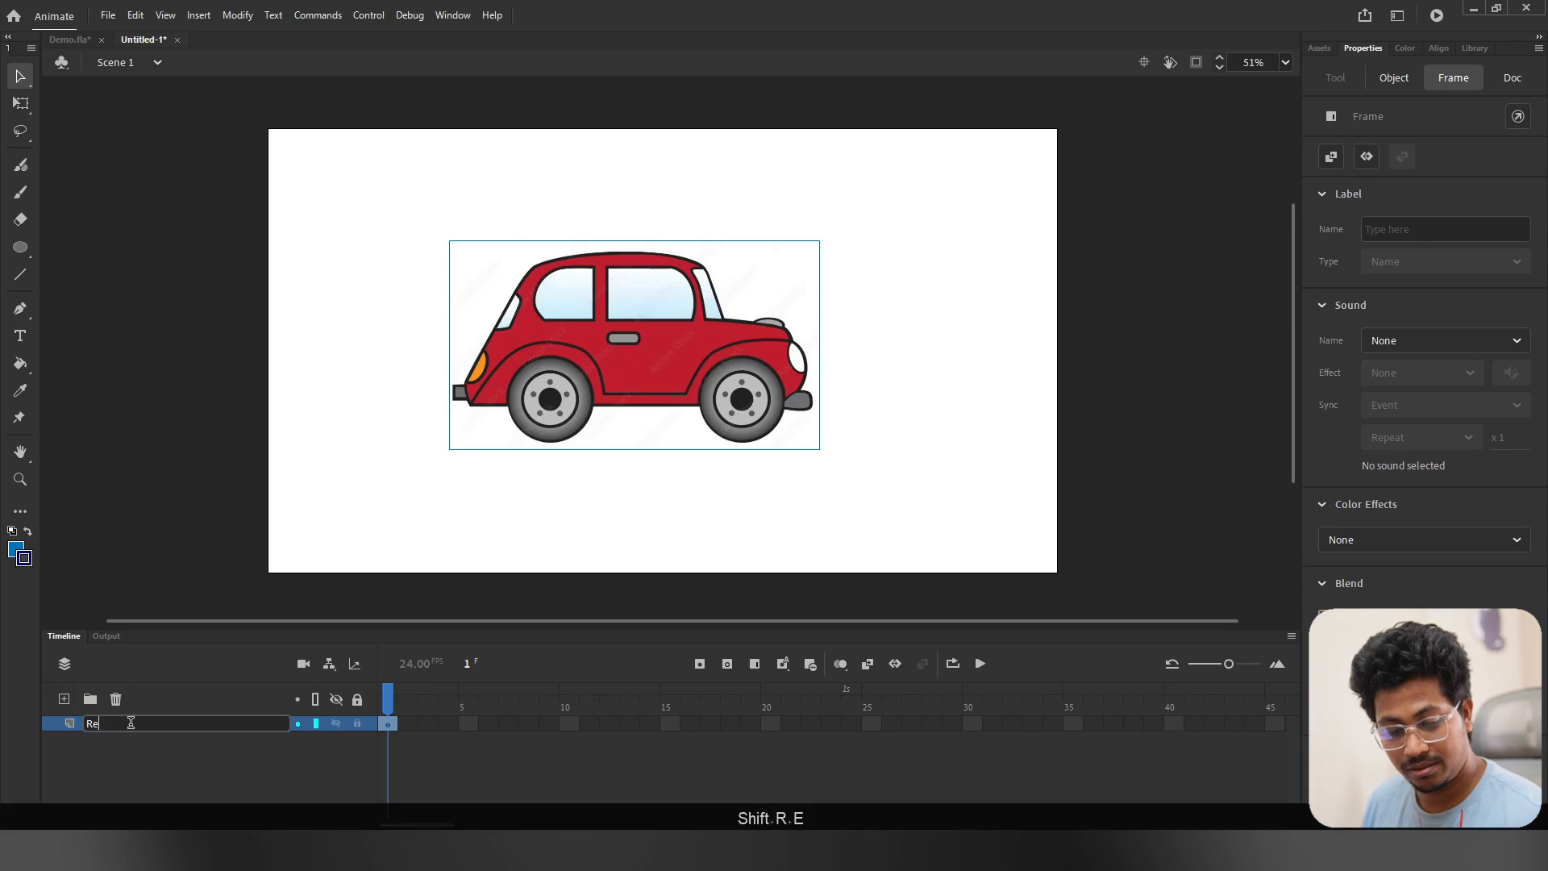
{"action": "type", "text": "ference"}
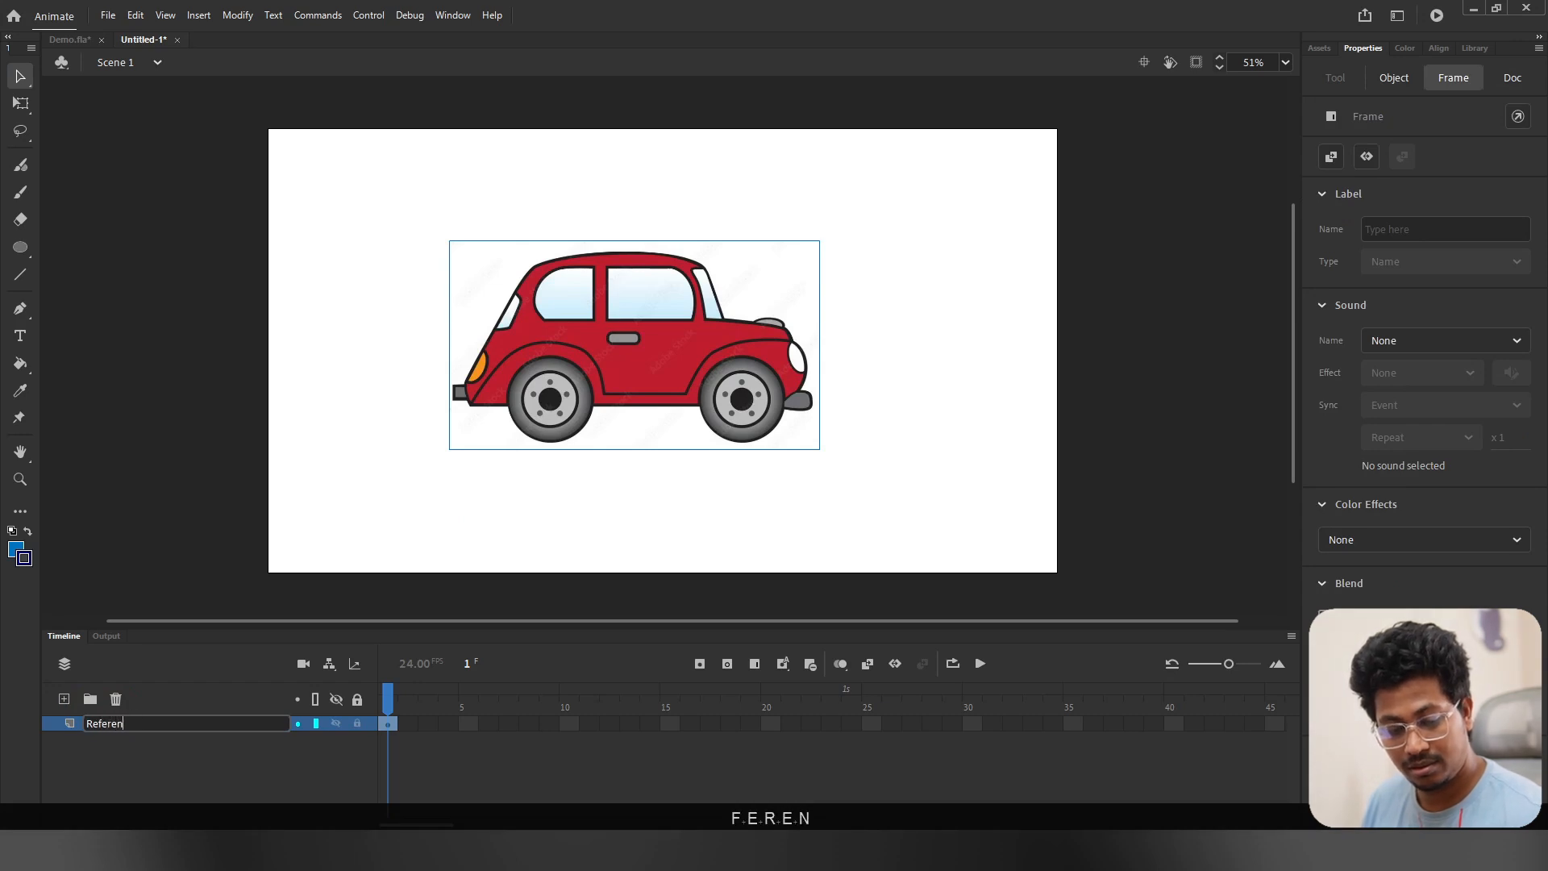
{"action": "left_click", "coordinate": [131, 749]}
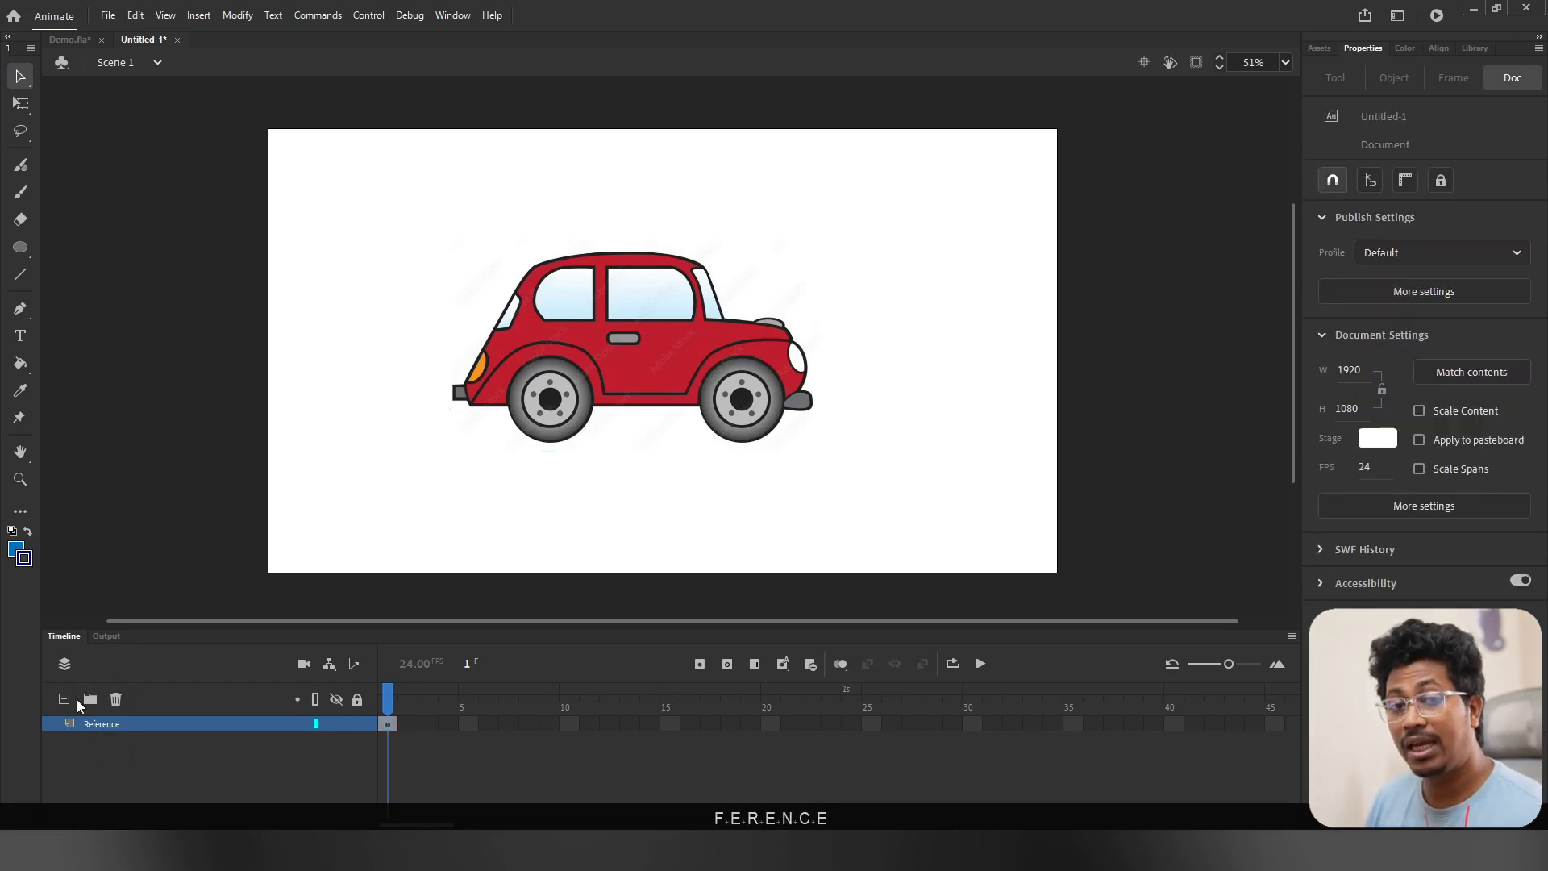
Step: Lock the Reference layer and add a new layer named Car above it
{"action": "left_click", "coordinate": [64, 699]}
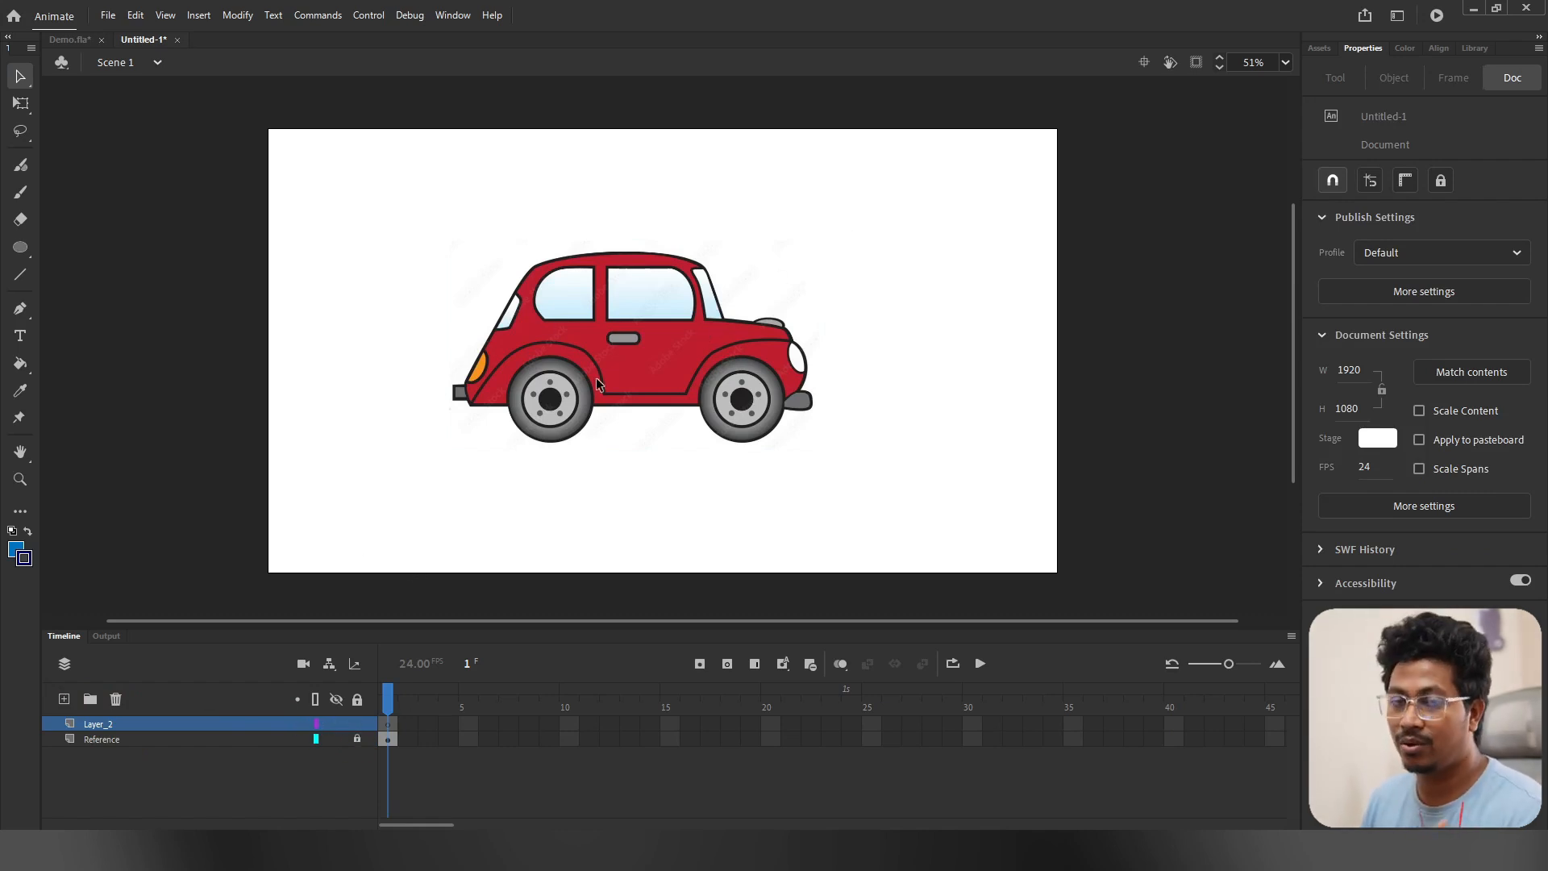
{"action": "double_click", "coordinate": [93, 723]}
{"action": "type", "text": "Car"}
{"action": "left_click", "coordinate": [129, 762]}
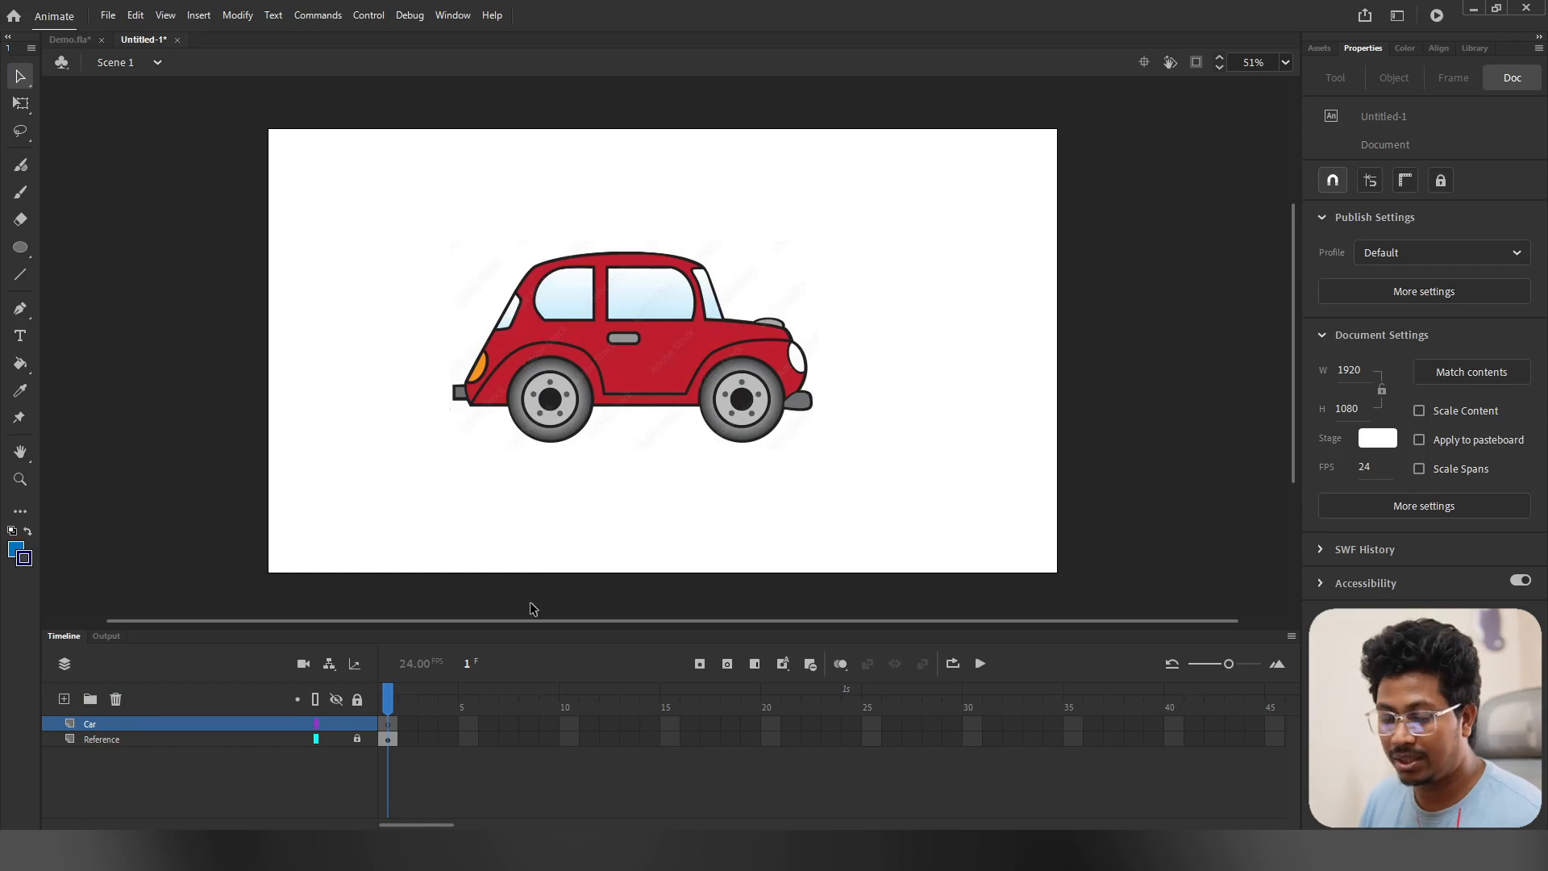
Step: Apply an Alpha color effect to frame 1 of the Reference layer and adjust it so the car image is semi-transparent
{"action": "left_click", "coordinate": [387, 740]}
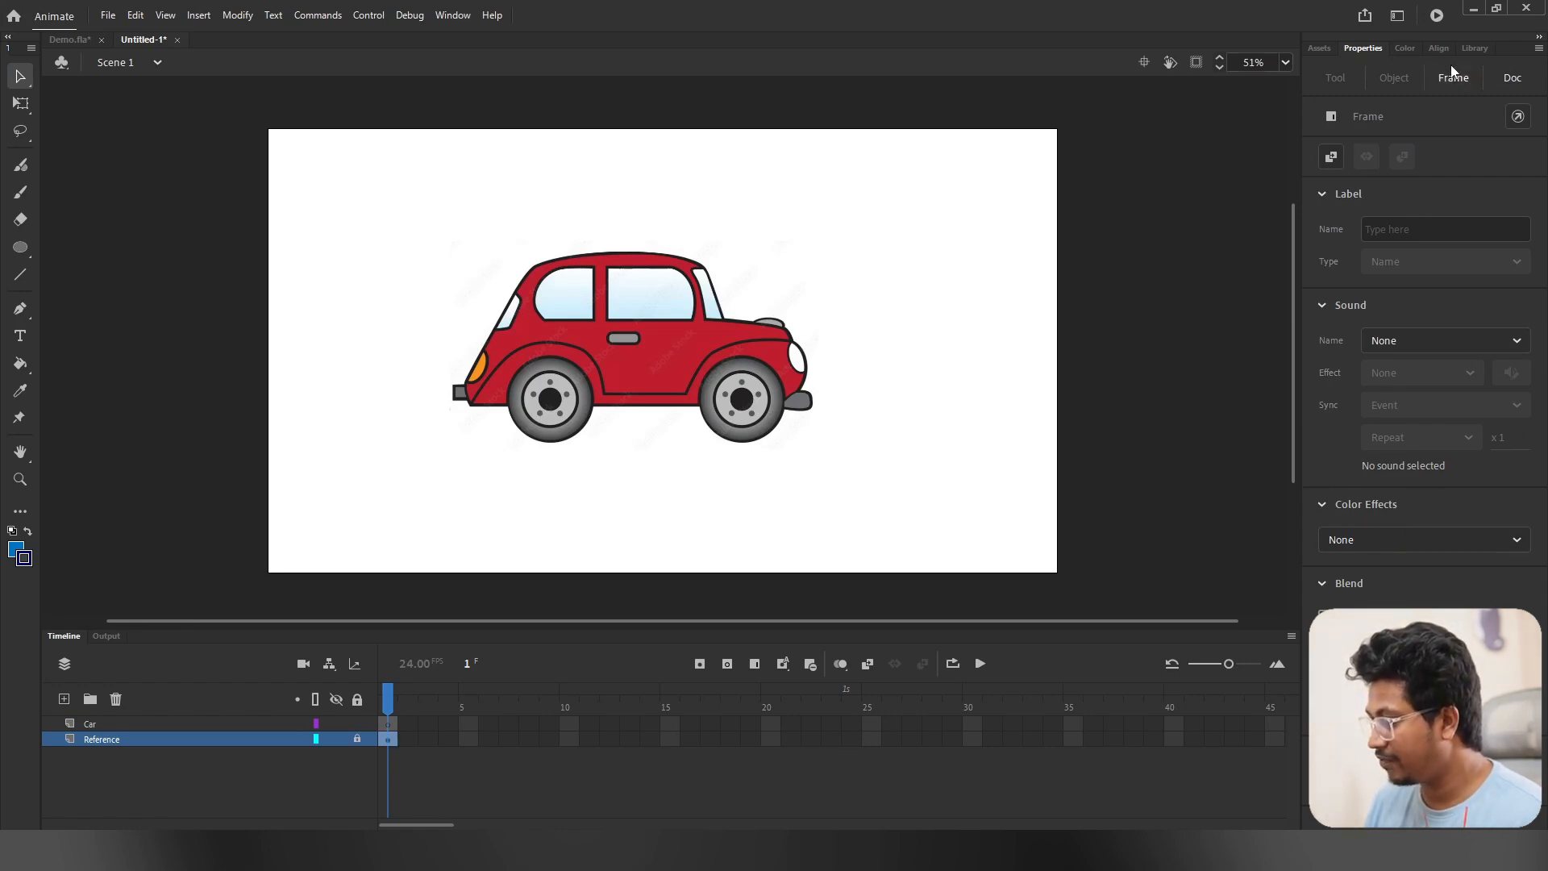
{"action": "left_click", "coordinate": [1380, 544]}
{"action": "left_click", "coordinate": [1355, 669]}
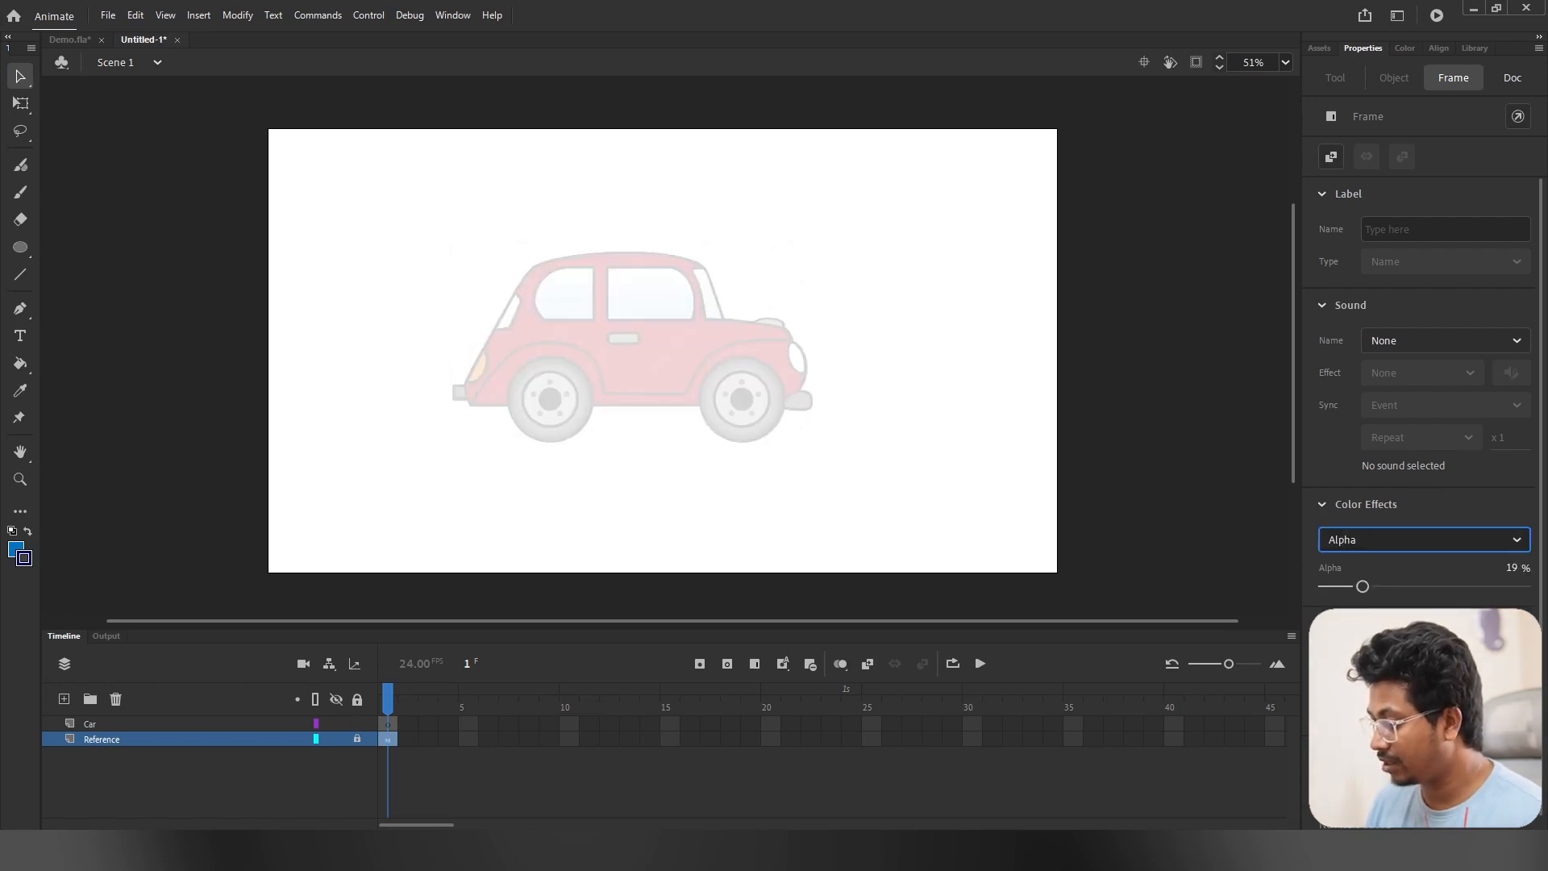
{"action": "left_click_drag", "start_coordinate": [1359, 588], "coordinate": [1398, 587]}
{"action": "left_click", "coordinate": [566, 490]}
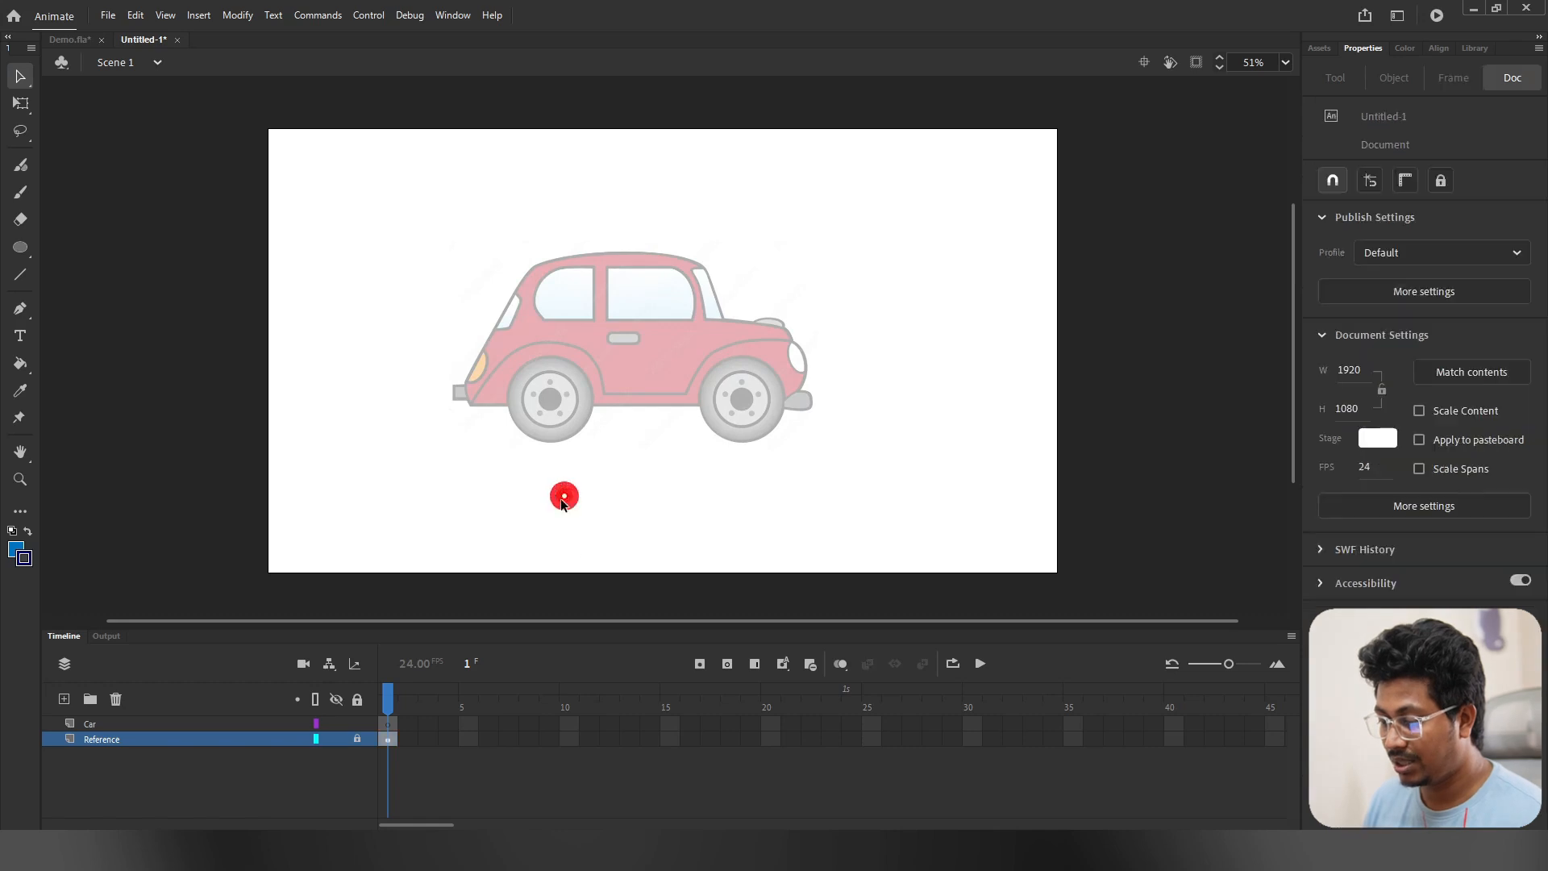
Step: Select frame 1 of the Car layer and set the stroke color to black
{"action": "left_click", "coordinate": [387, 723]}
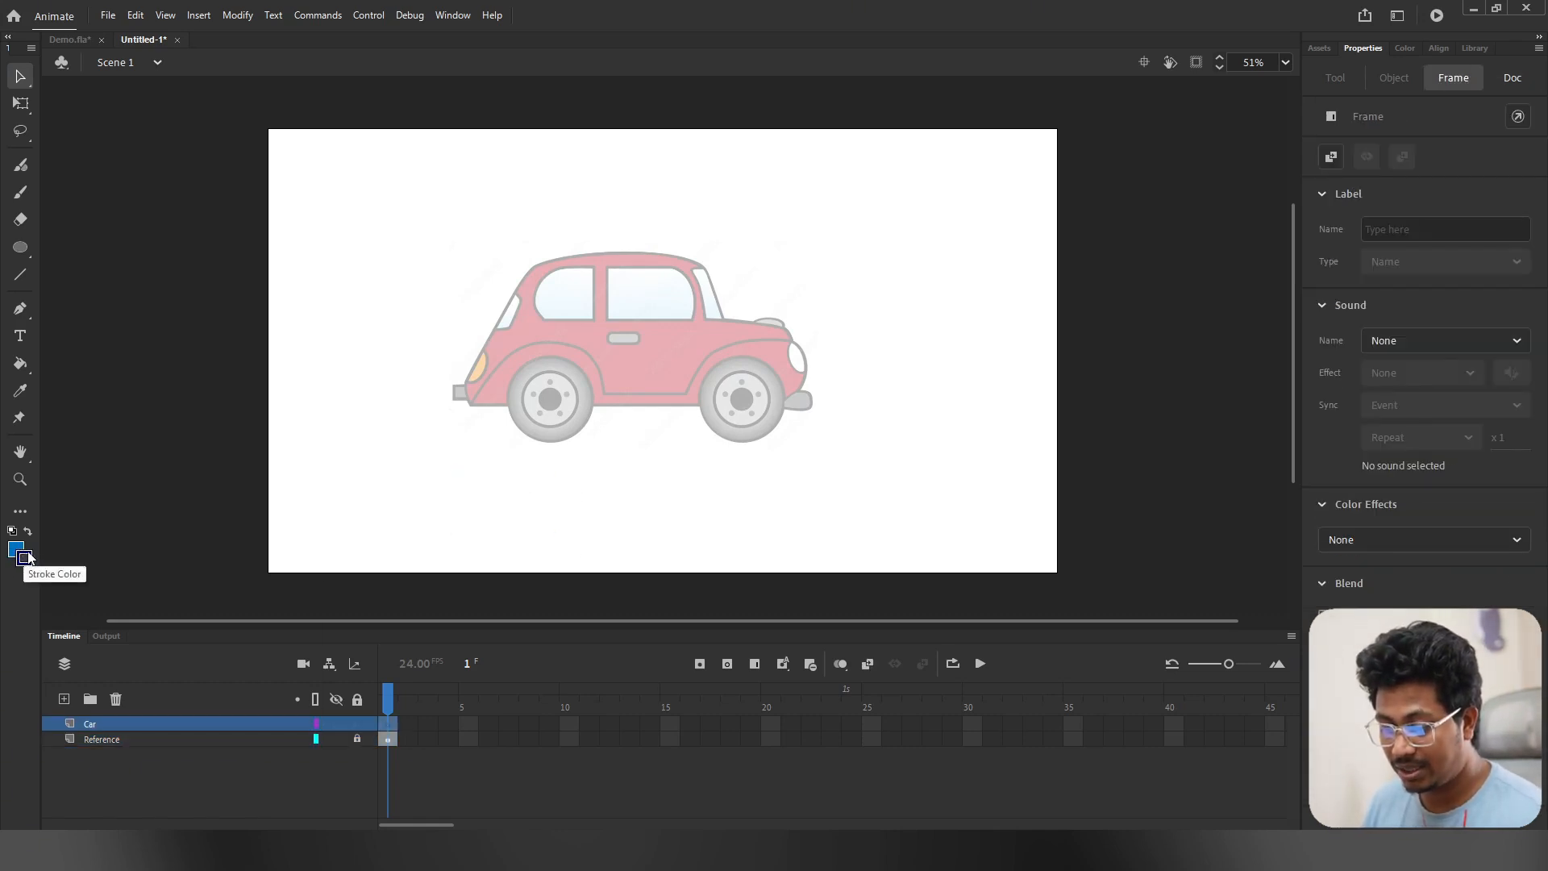
{"action": "left_click", "coordinate": [25, 556]}
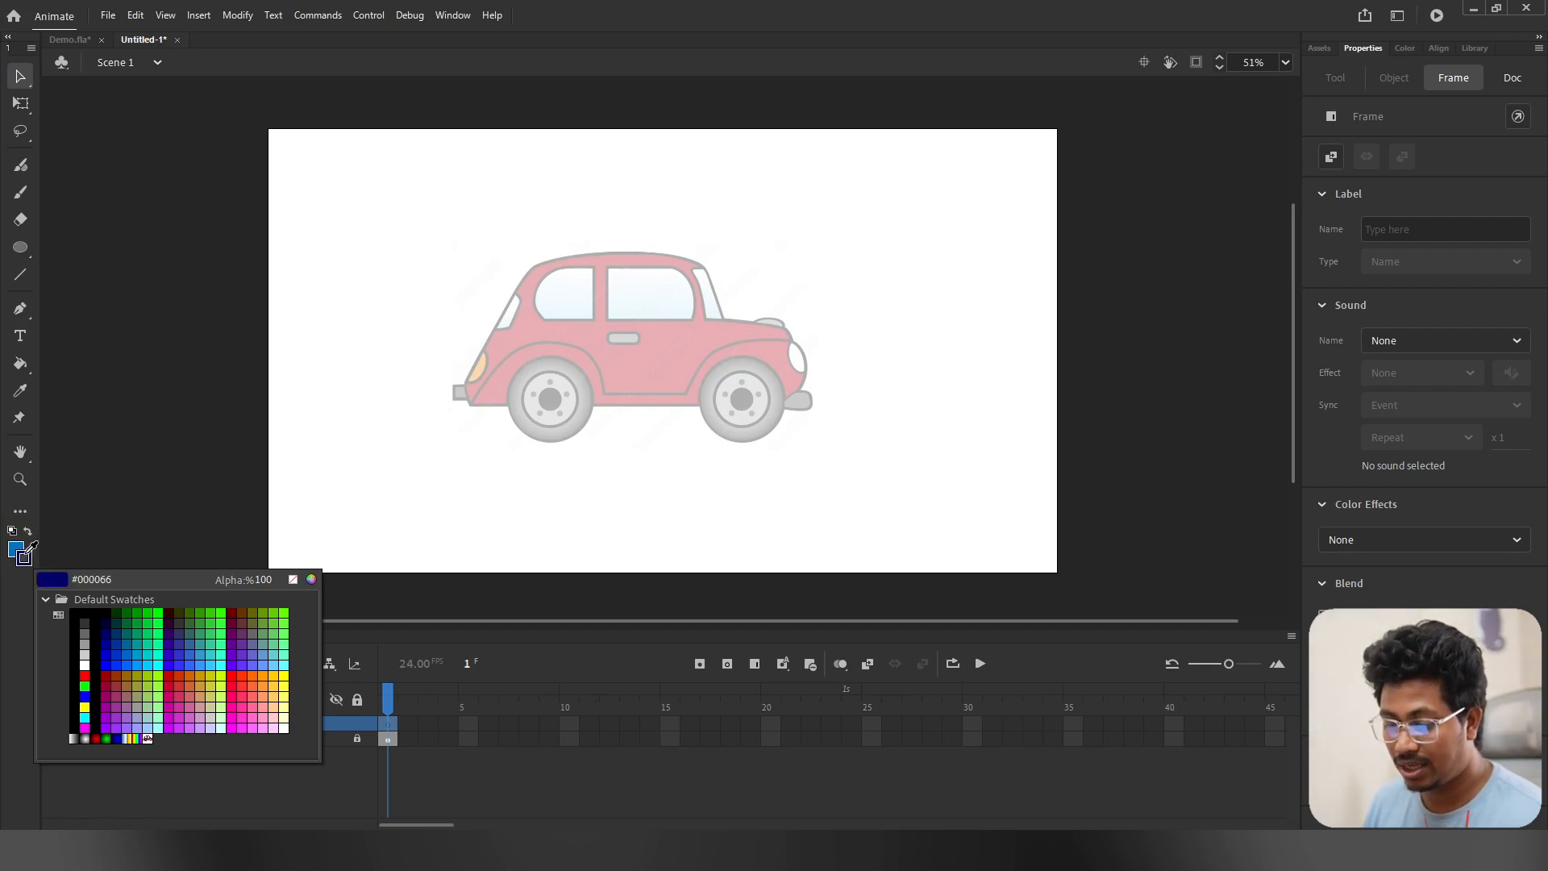
{"action": "left_click", "coordinate": [86, 613]}
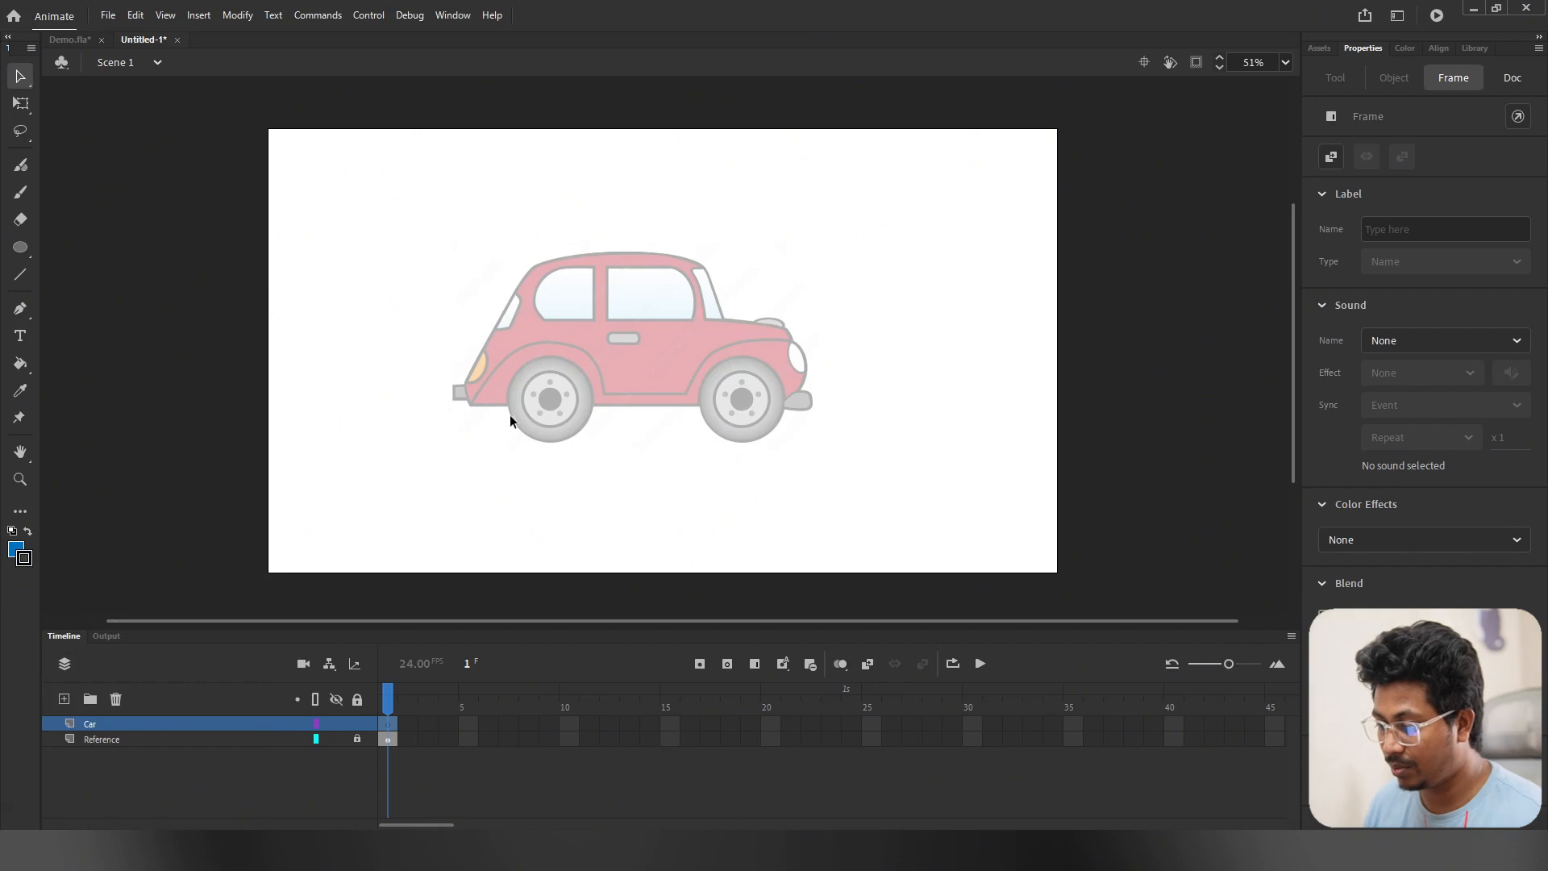
Step: Draw a horizontal test line about 159 px wide across the tail light and set its stroke size to 7
{"action": "scroll", "coordinate": [484, 424], "scroll_direction": "up", "scroll_amount": 5}
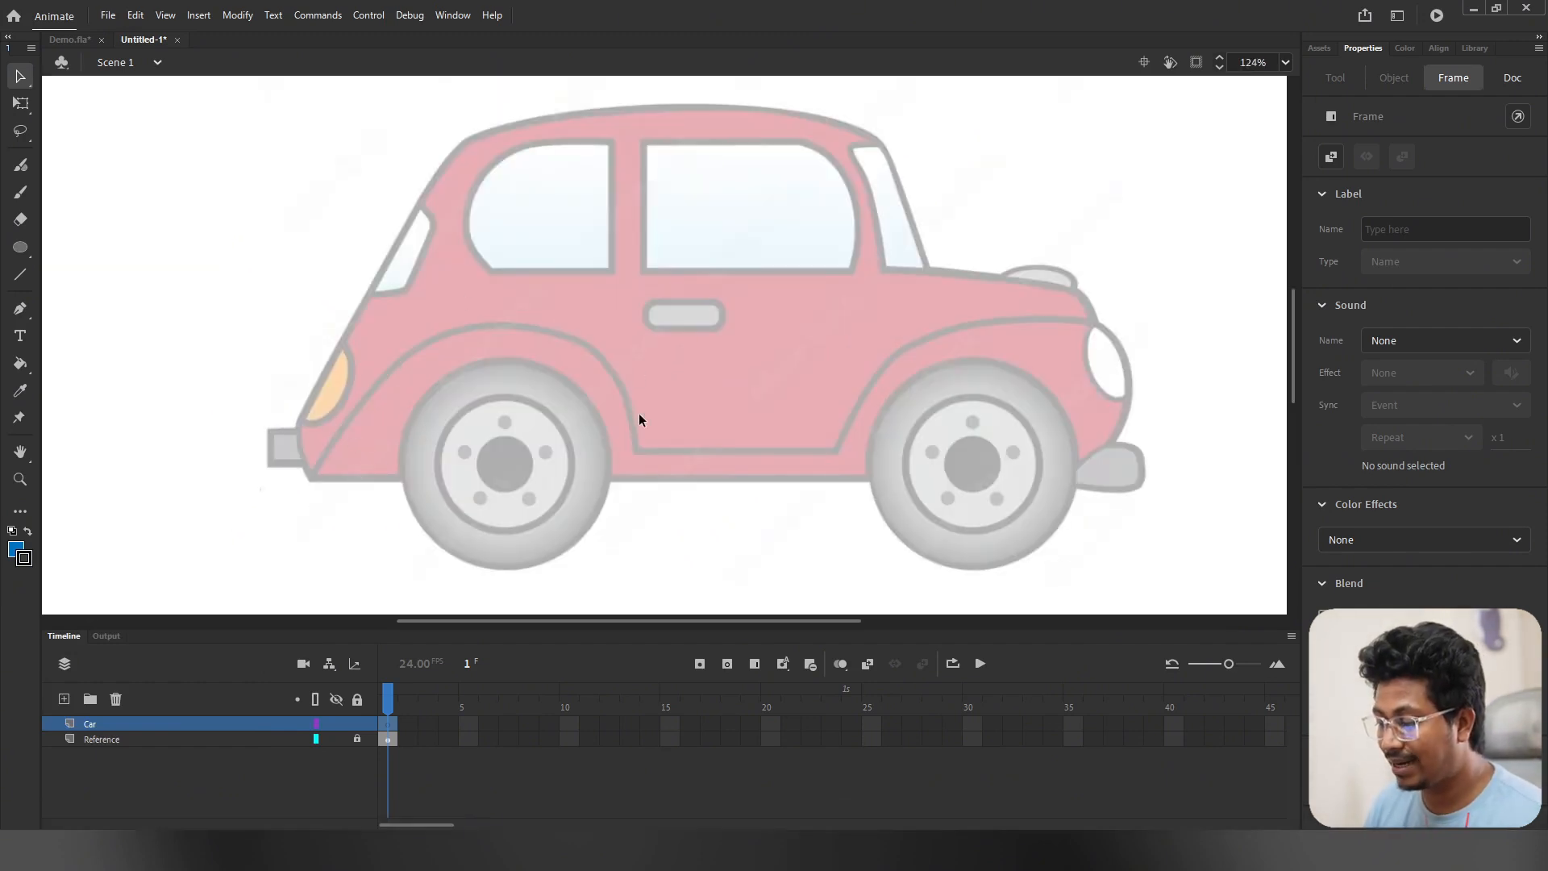
{"action": "left_click", "coordinate": [20, 275]}
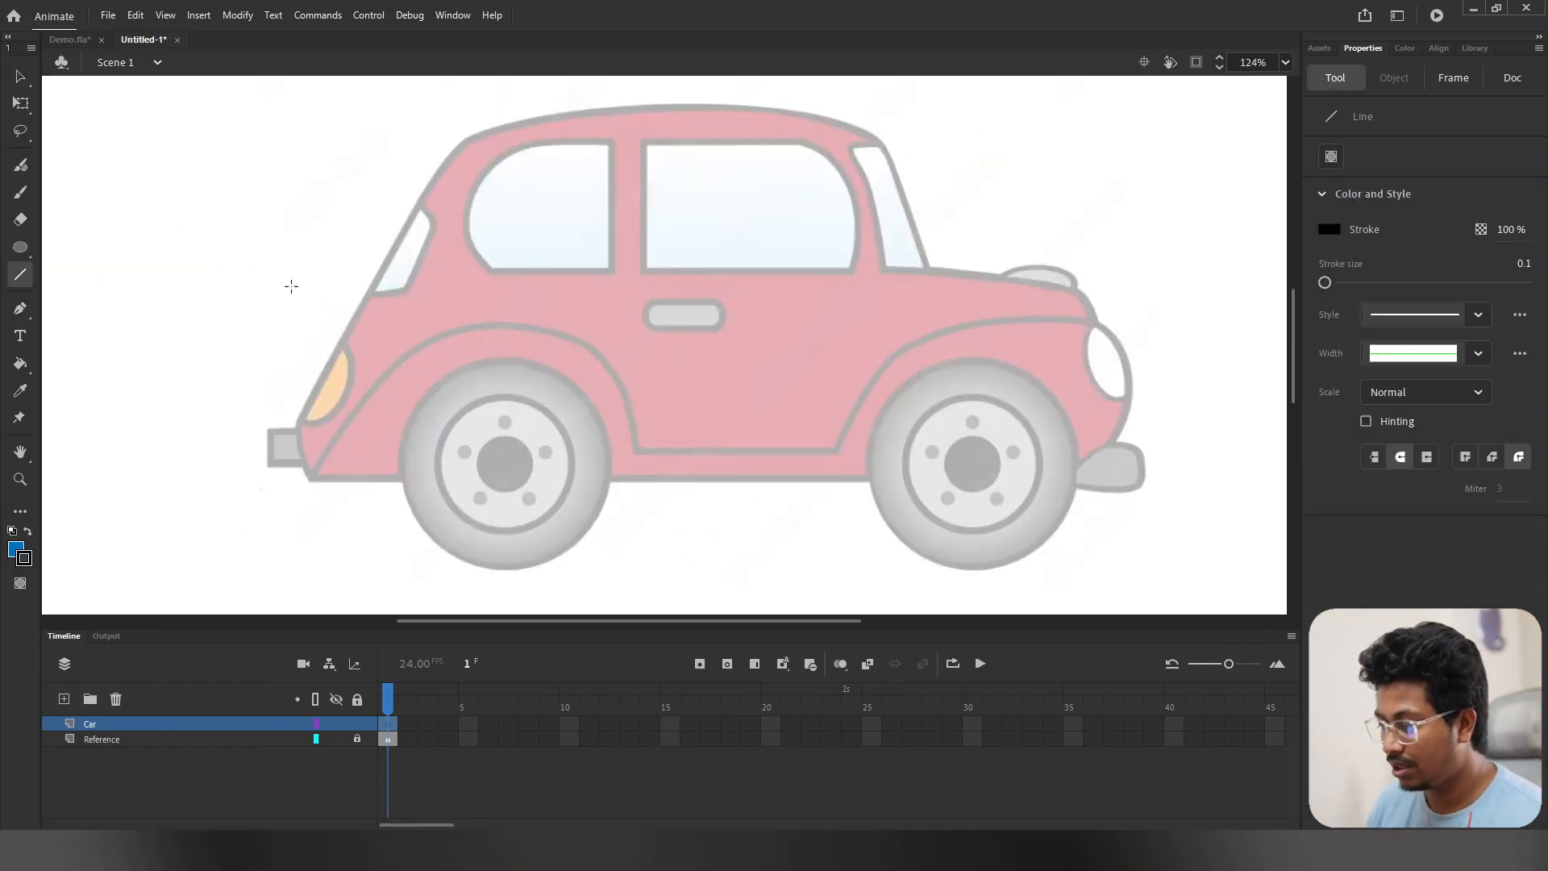
{"action": "left_click_drag", "start_coordinate": [420, 355], "coordinate": [430, 357]}
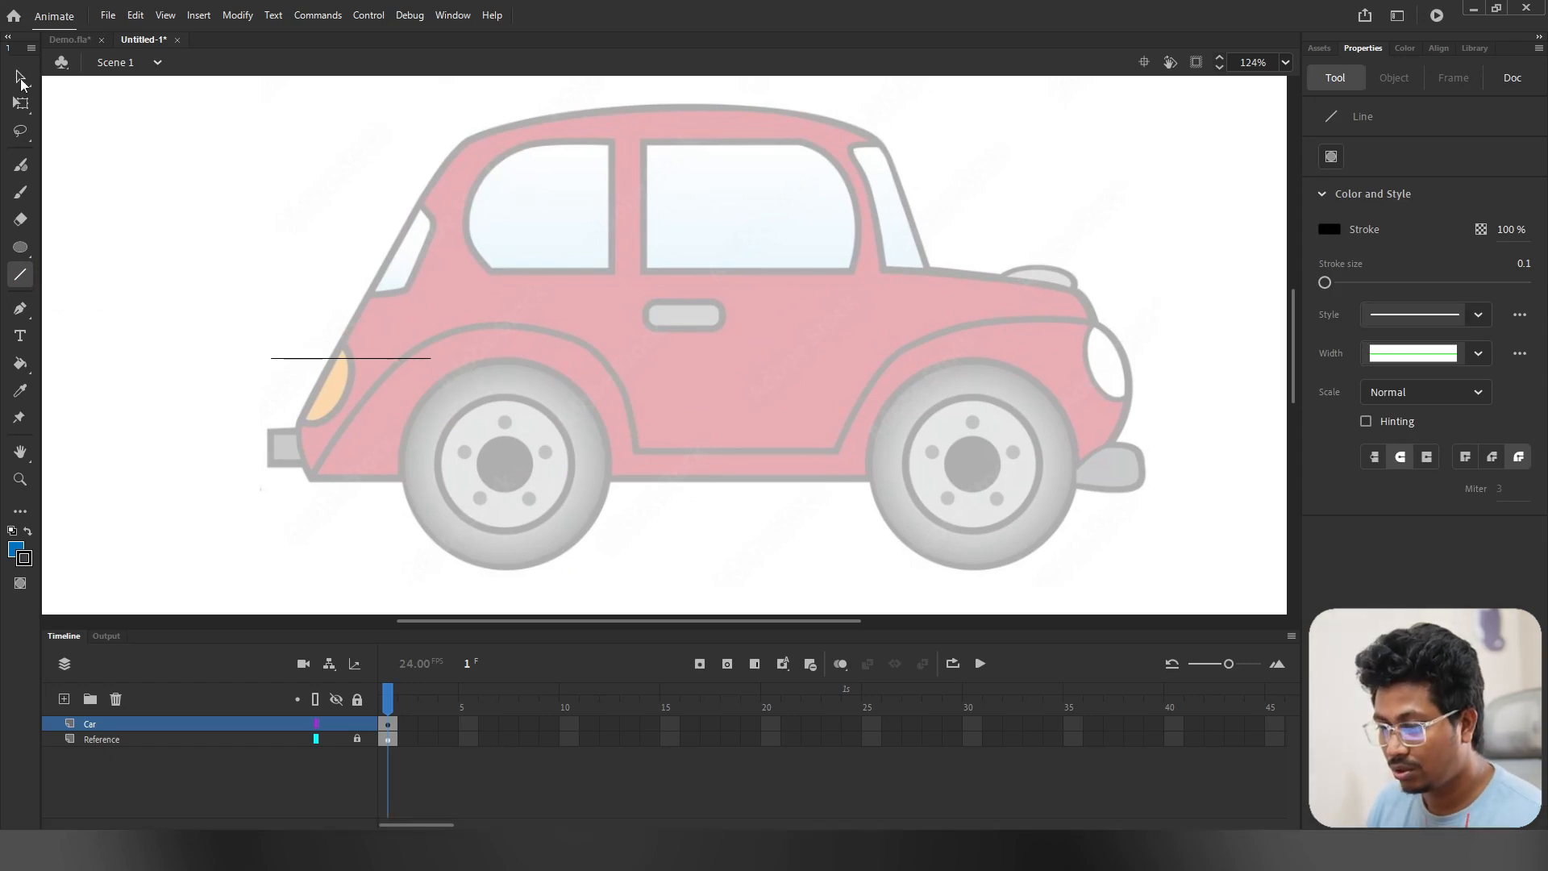
{"action": "key", "text": "v"}
{"action": "left_click", "coordinate": [333, 359]}
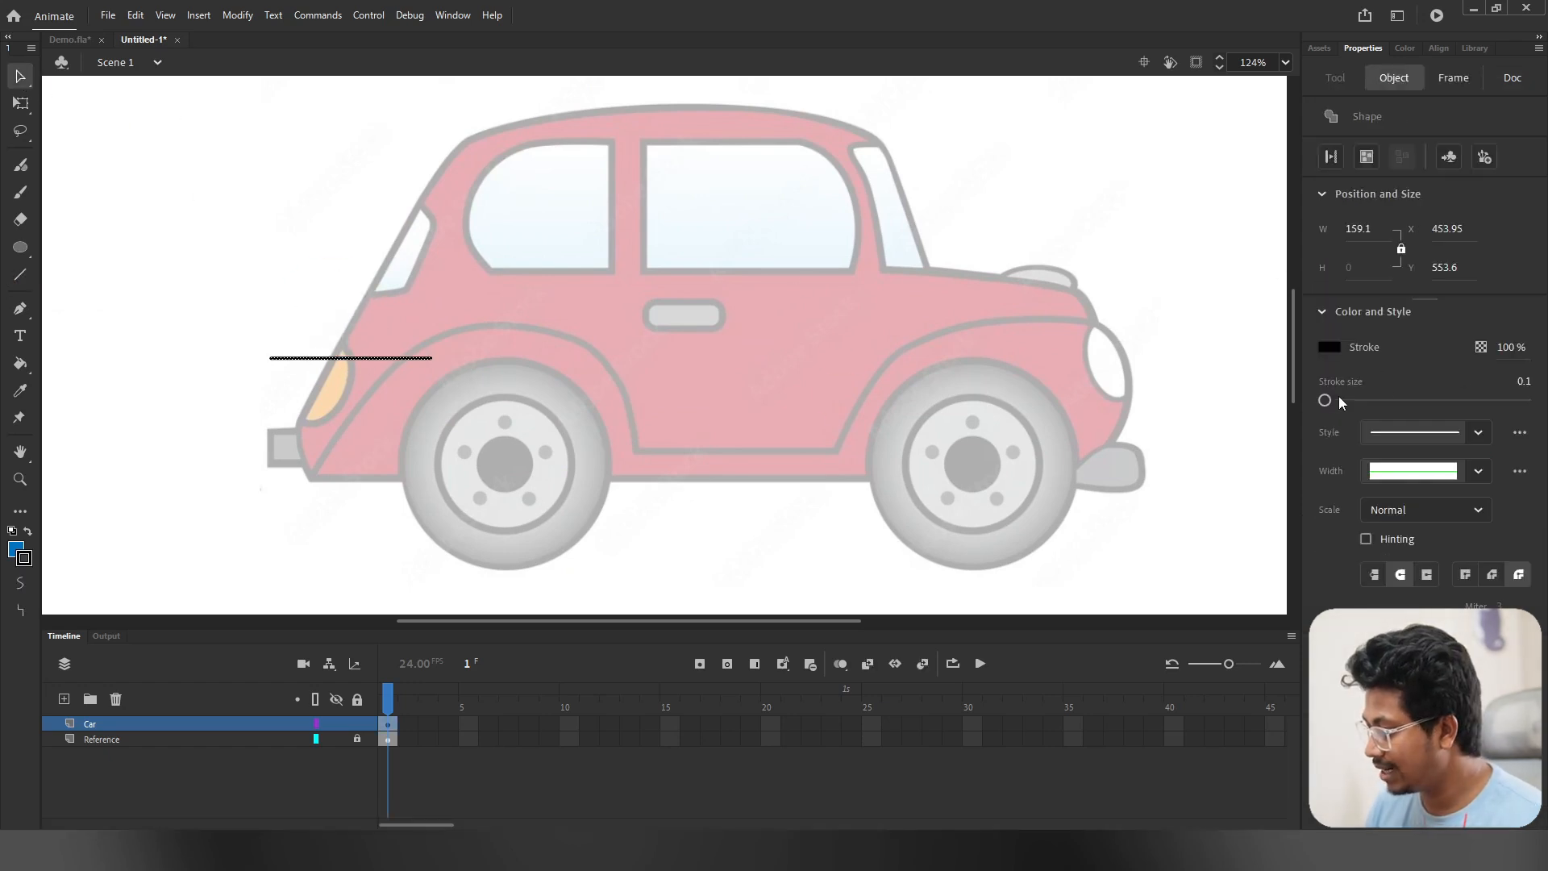
{"action": "left_click_drag", "start_coordinate": [1329, 403], "coordinate": [1337, 403]}
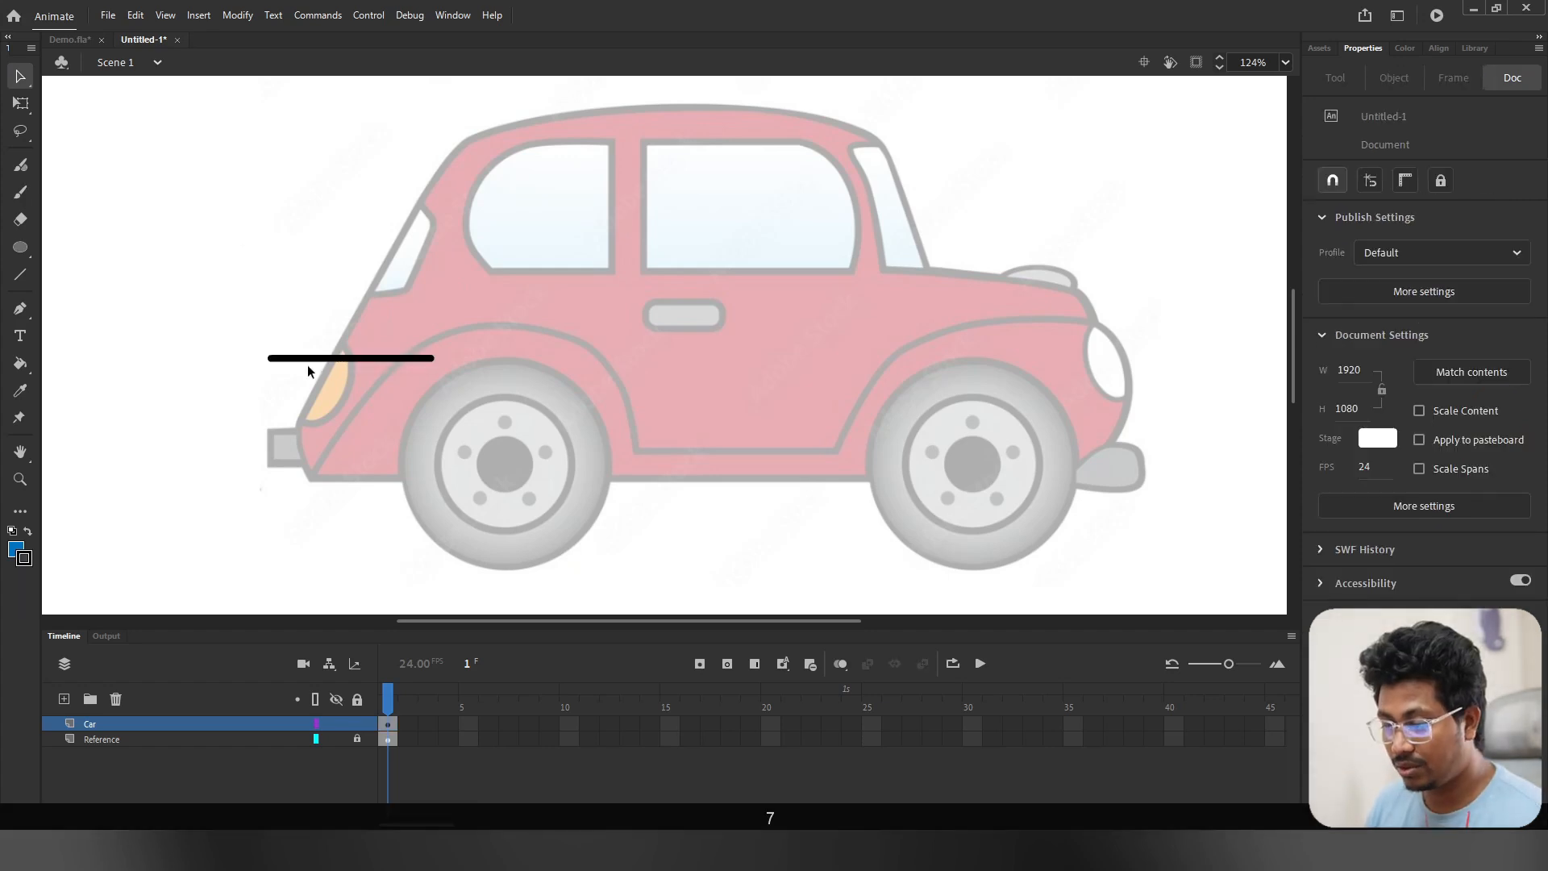
Step: Try bending the test line, undo the bend, and delete the line from the Car layer
{"action": "mouse_move", "coordinate": [307, 364]}
{"action": "left_mouse_down"}
{"action": "mouse_move", "coordinate": [413, 421]}
{"action": "mouse_move", "coordinate": [473, 345]}
{"action": "mouse_move", "coordinate": [459, 330]}
{"action": "left_mouse_up"}
{"action": "key", "text": "ctrl+z"}
{"action": "left_click", "coordinate": [363, 357]}
{"action": "key", "text": "BackSpace"}
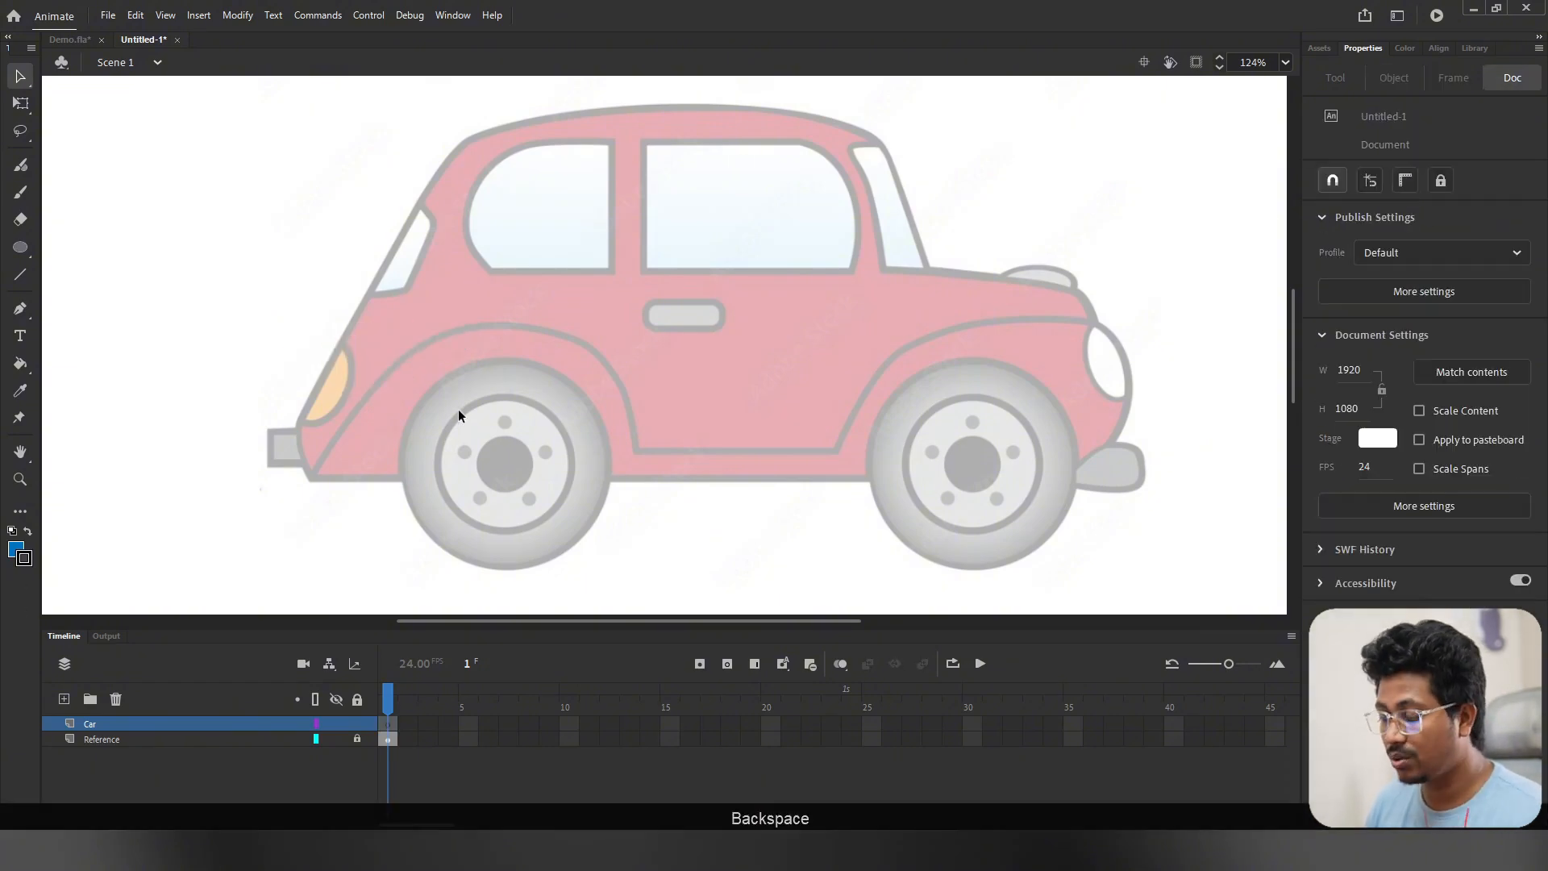
{"action": "scroll", "coordinate": [477, 393], "scroll_direction": "down", "scroll_amount": 5}
{"action": "scroll", "coordinate": [474, 399], "scroll_direction": "up", "scroll_amount": 5}
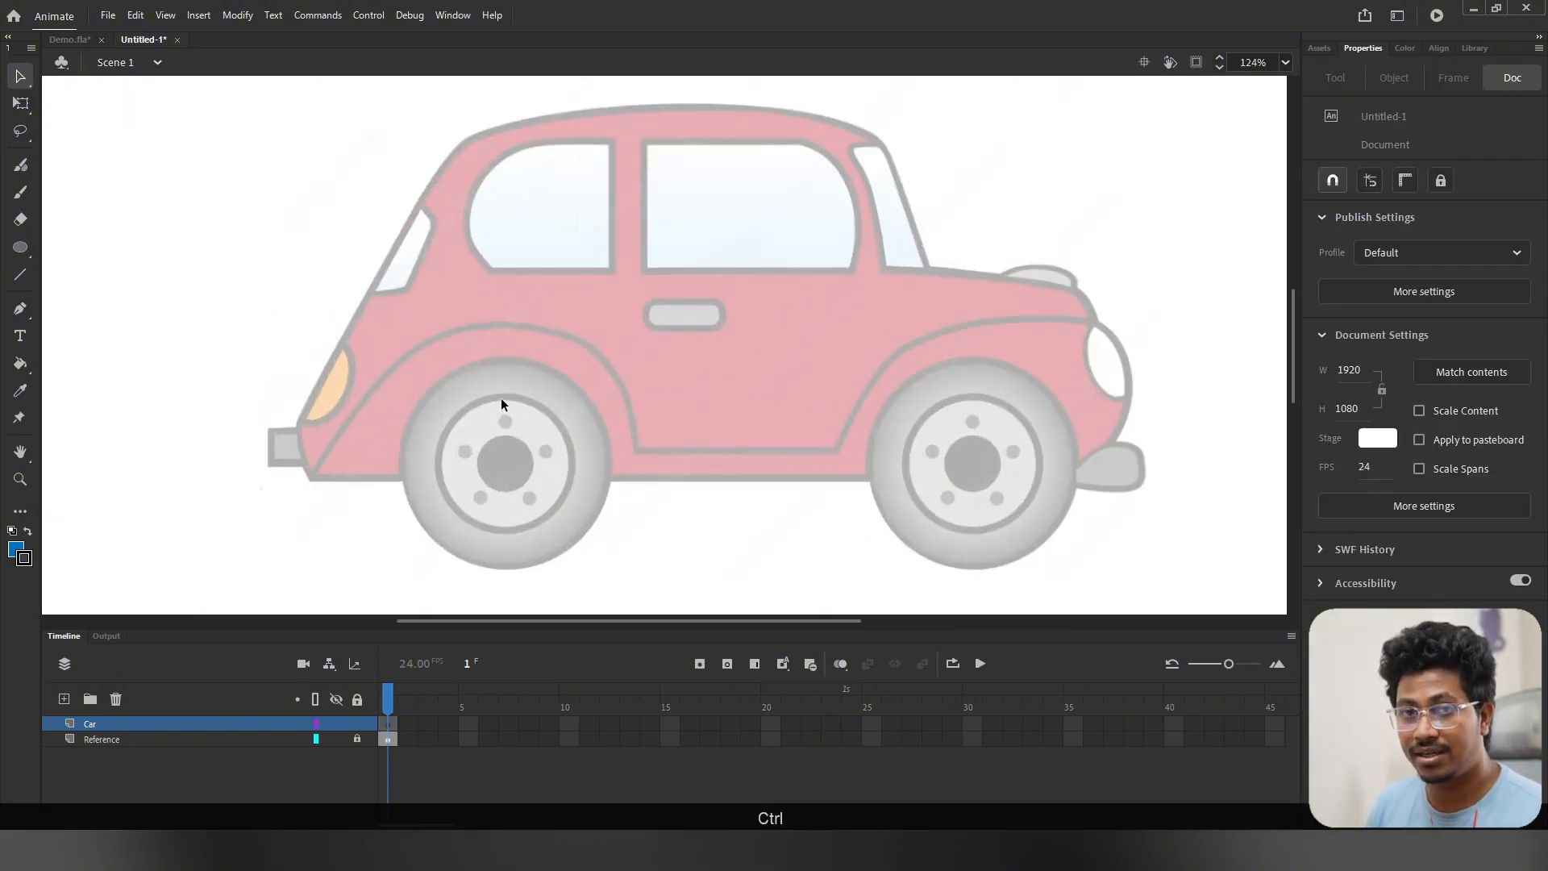
Step: Draw a straight horizontal line along the car's underside from the rear corner to the front bumper on the Car layer
{"action": "left_click", "coordinate": [388, 723], "text": "ctrl"}
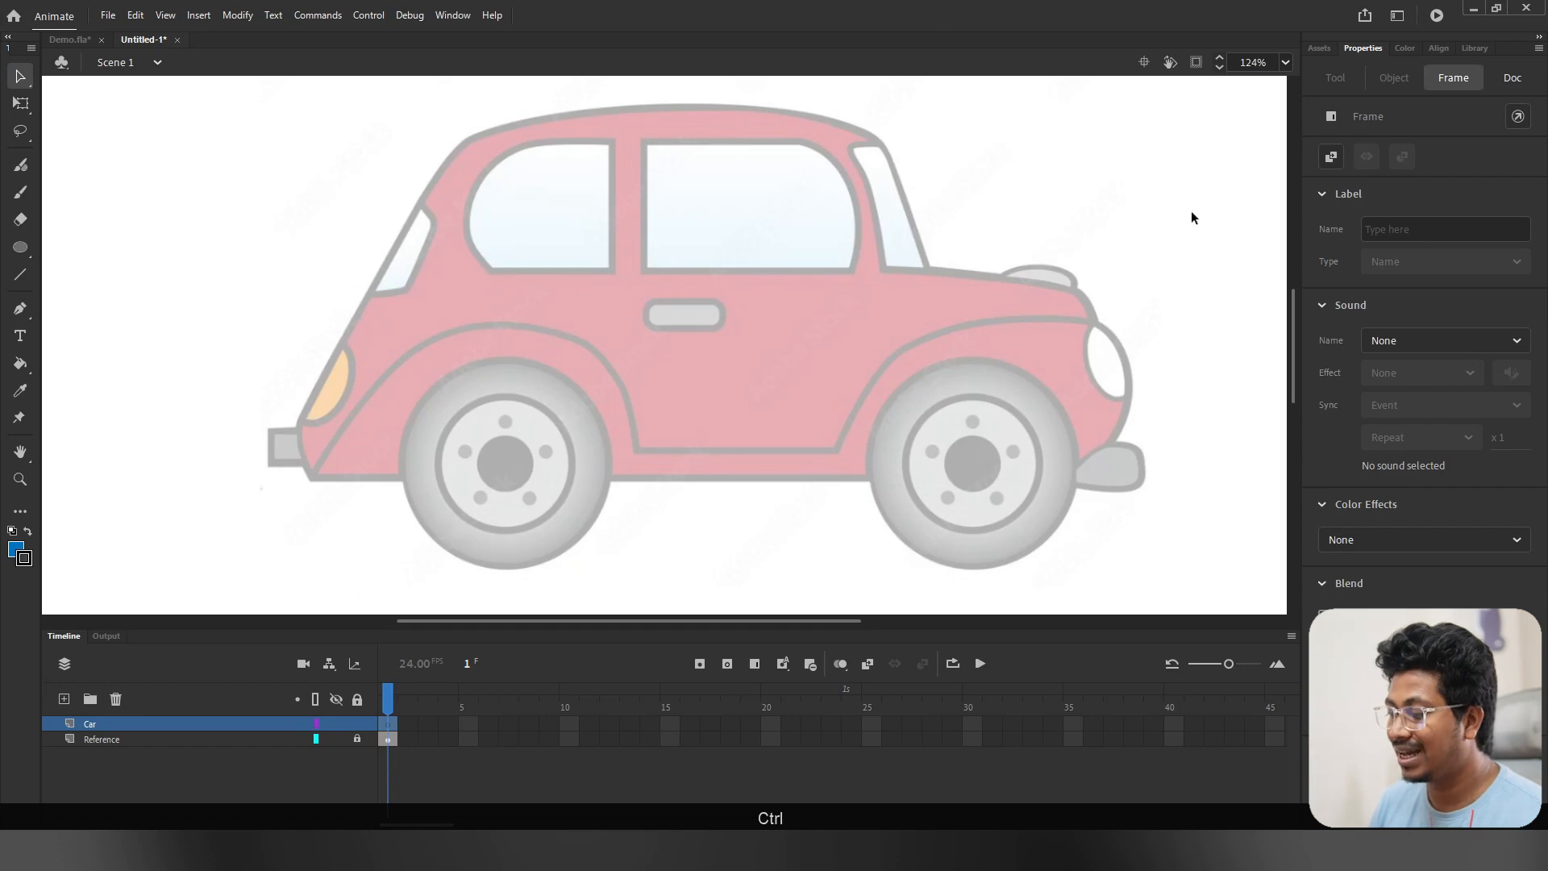
{"action": "left_click", "coordinate": [20, 277]}
{"action": "key", "text": "n"}
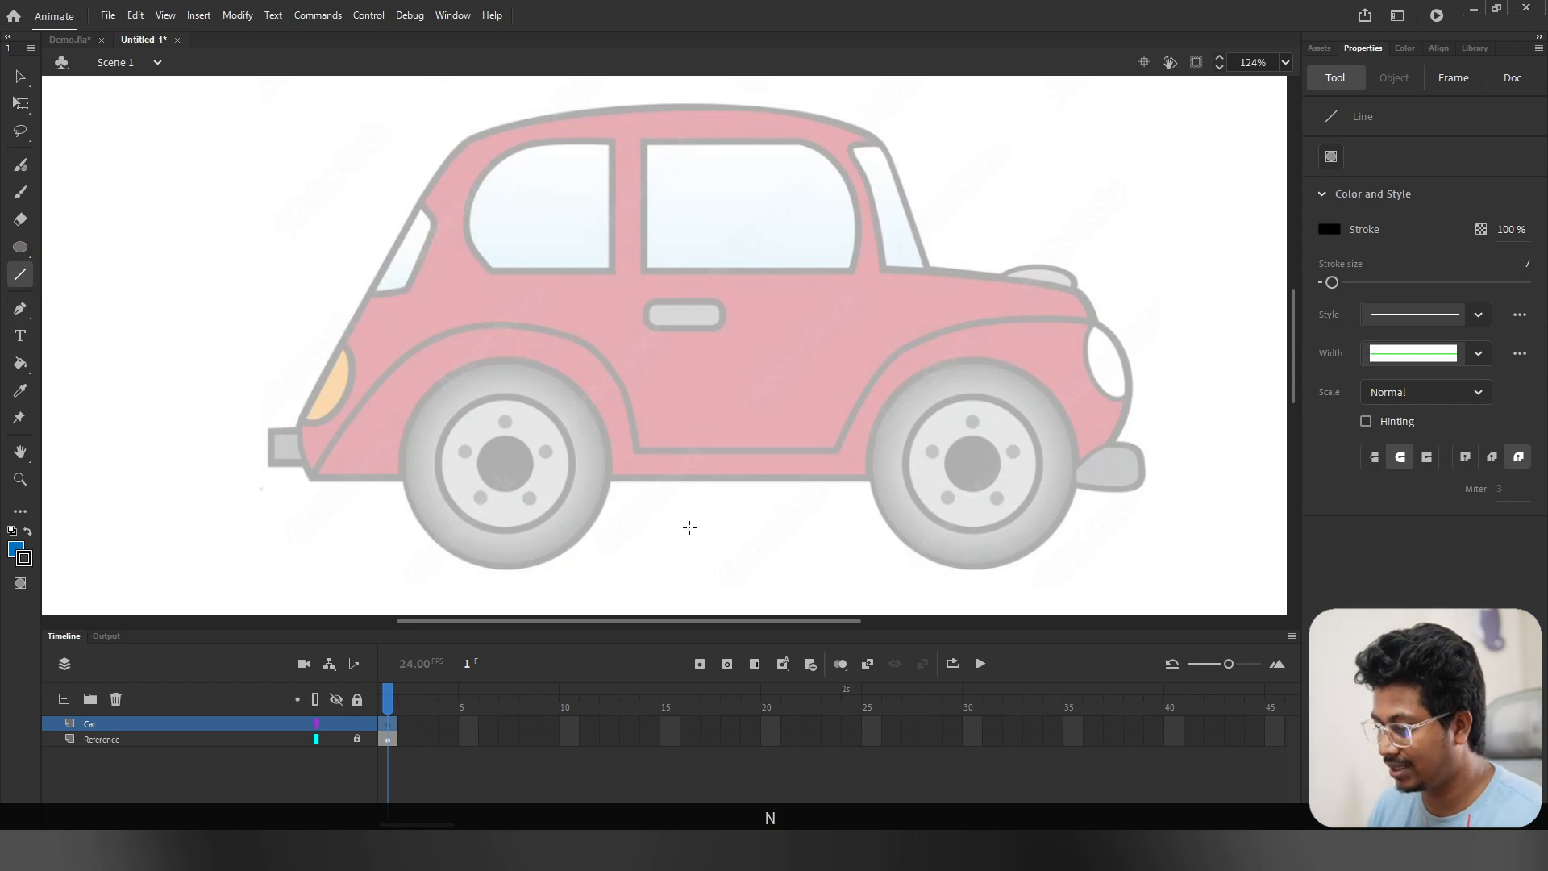
{"action": "scroll", "coordinate": [637, 499], "scroll_direction": "up", "scroll_amount": 2}
{"action": "scroll", "coordinate": [594, 474], "scroll_direction": "down", "scroll_amount": 3}
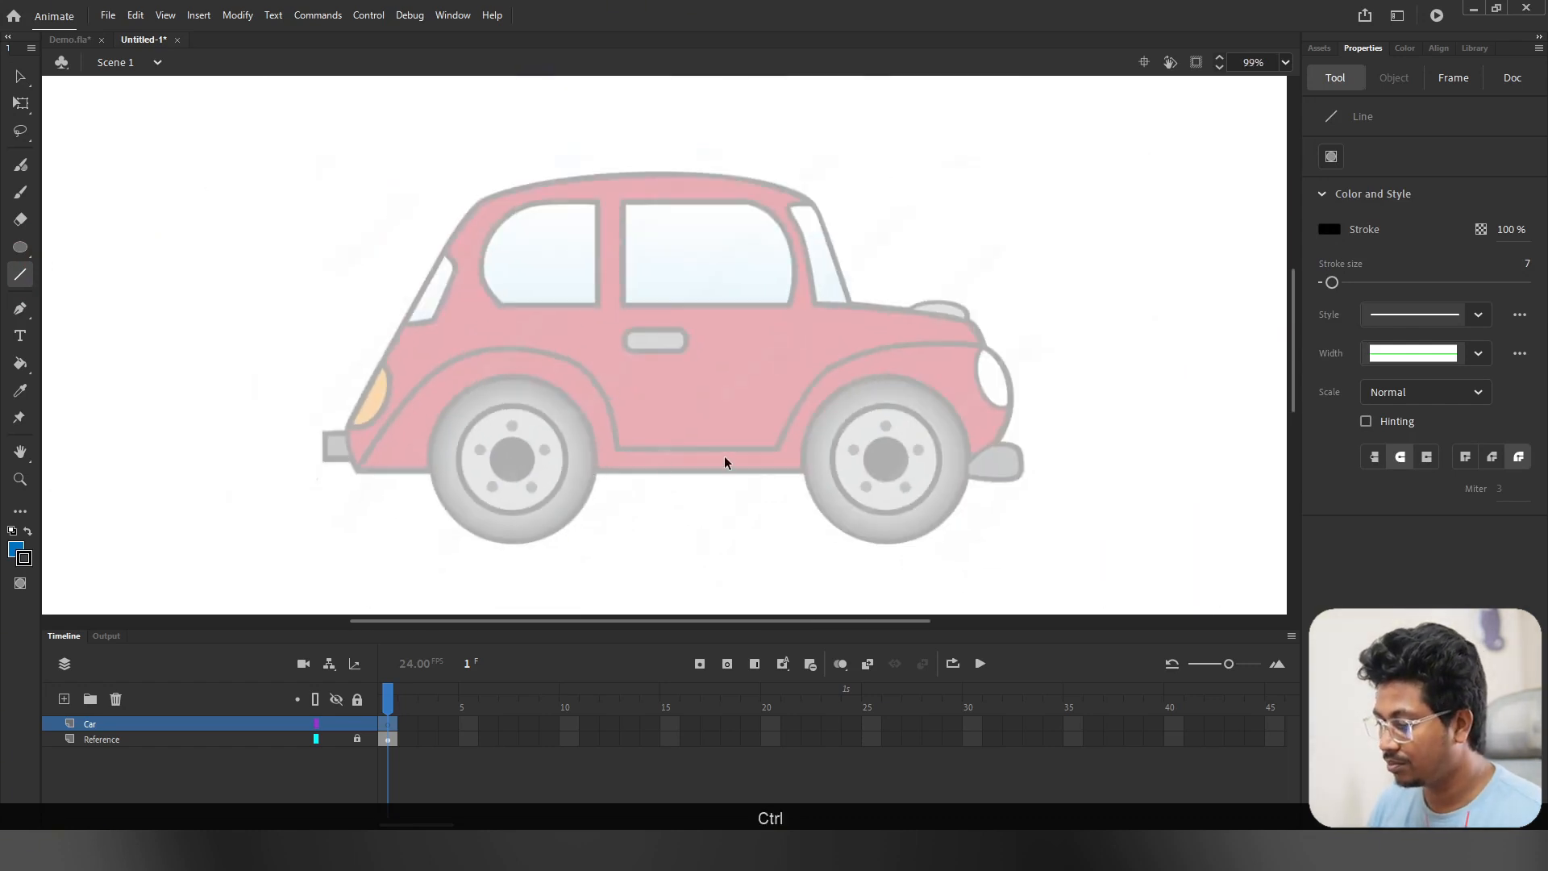
{"action": "scroll", "coordinate": [678, 468], "scroll_direction": "up", "scroll_amount": 2}
{"action": "scroll", "coordinate": [511, 470], "scroll_direction": "down", "scroll_amount": 1}
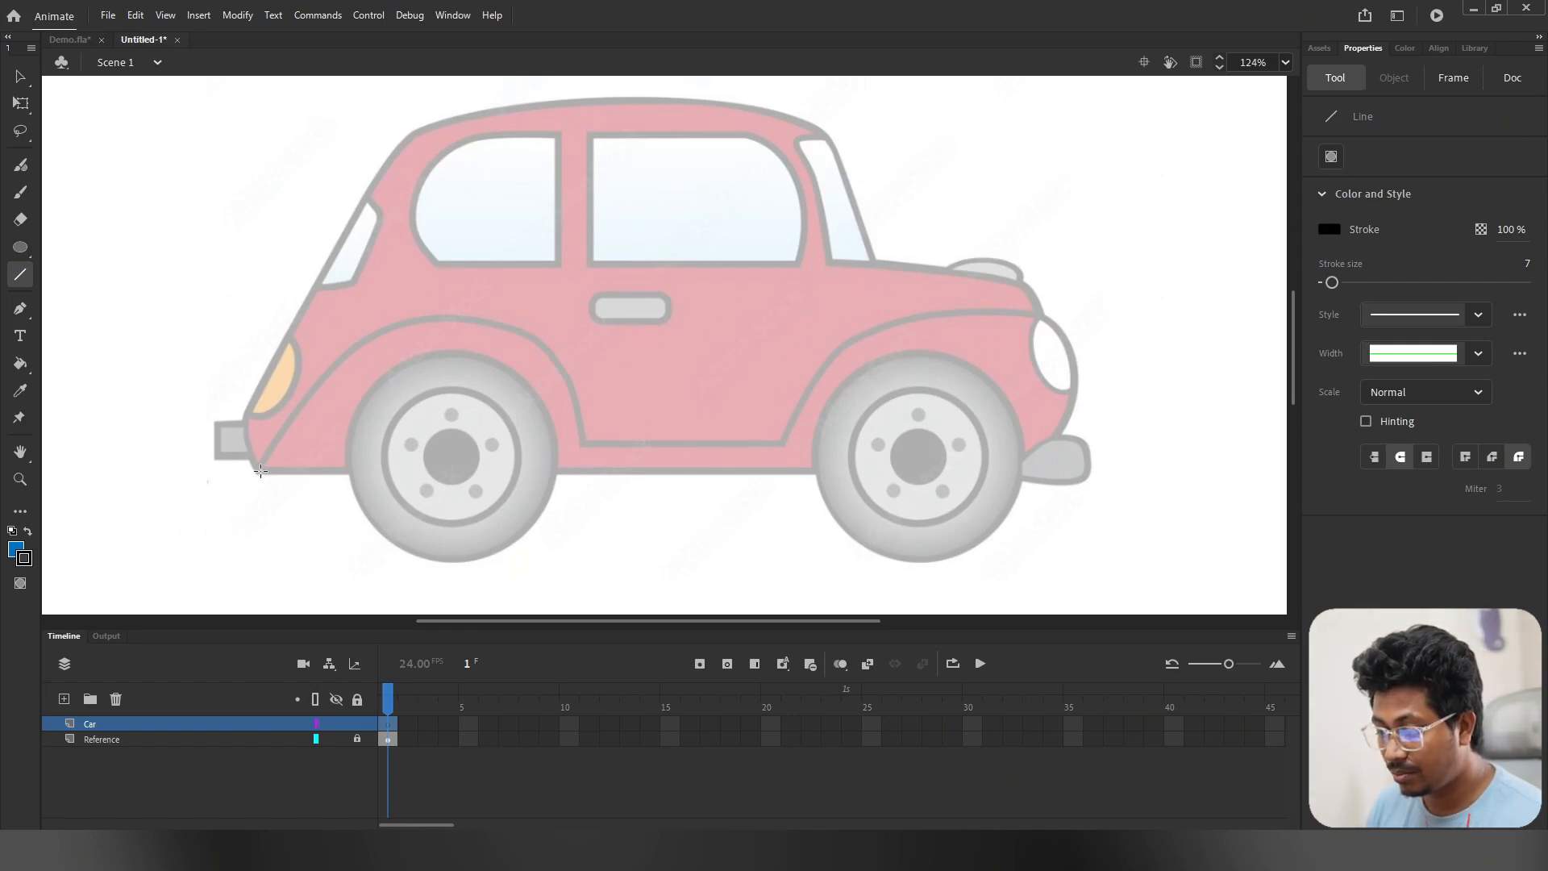
{"action": "left_click_drag", "start_coordinate": [260, 471], "coordinate": [1062, 472]}
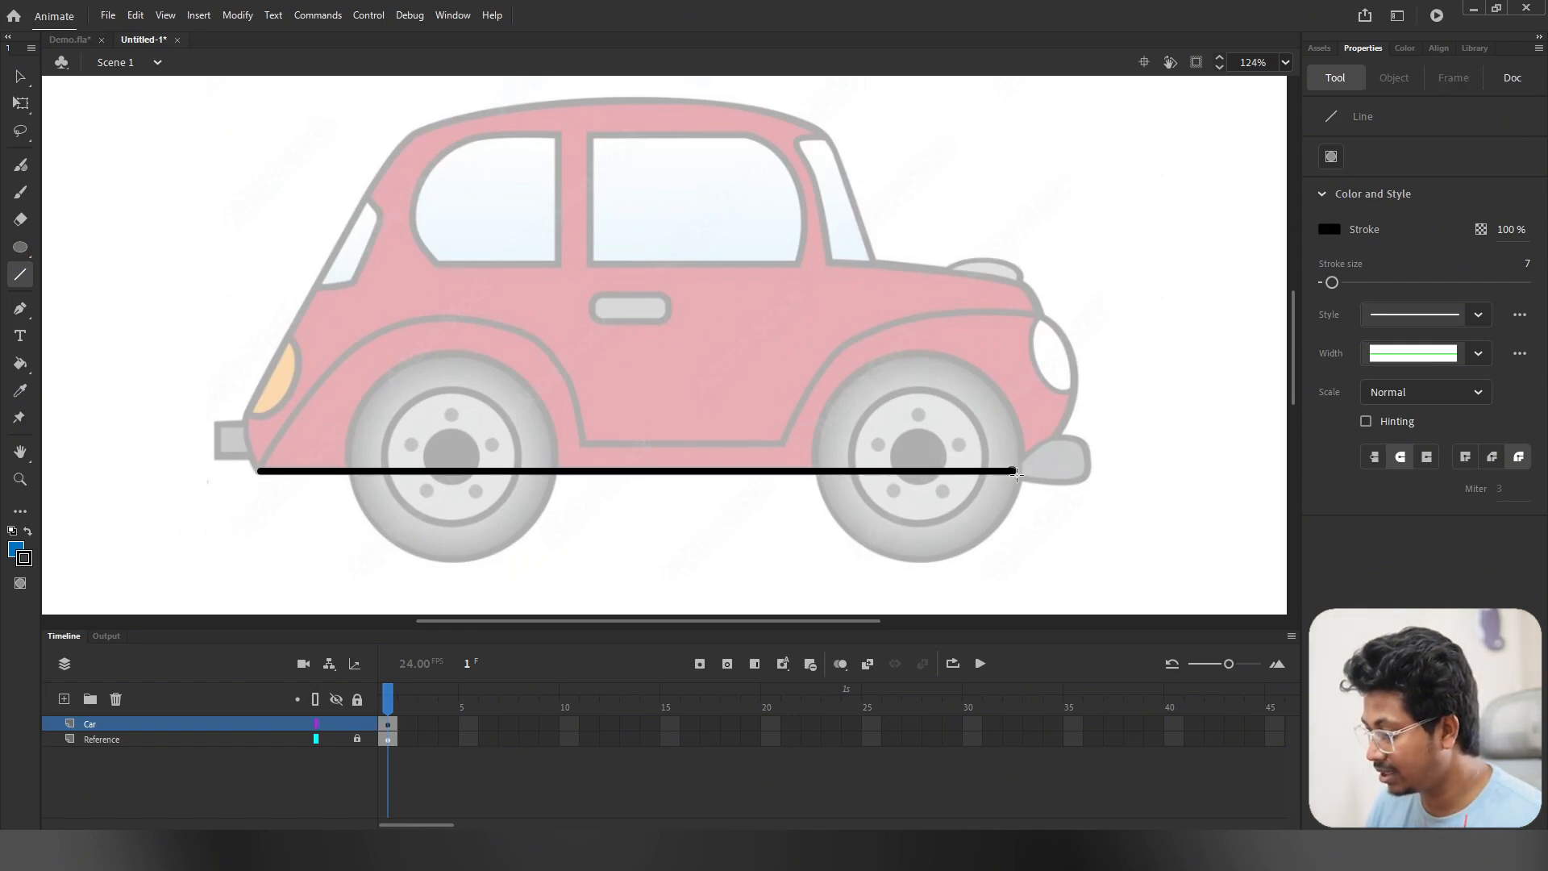
Step: Trace the car's outer body and windshield with connected straight line segments, undoing misplaced ones
{"action": "scroll", "coordinate": [292, 486], "scroll_direction": "up", "scroll_amount": 2}
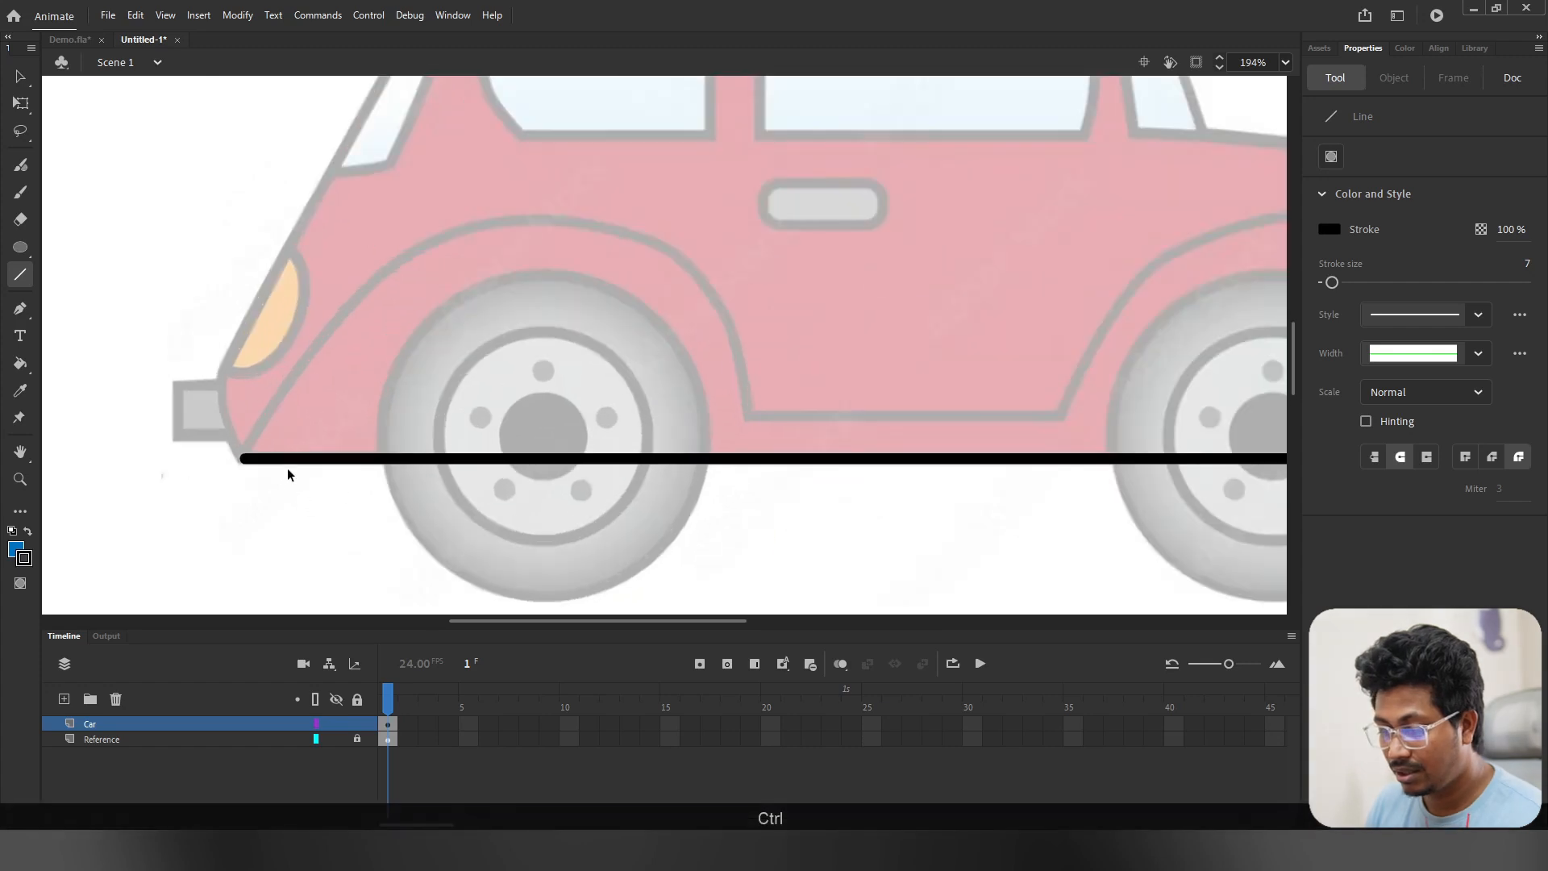
{"action": "mouse_move", "coordinate": [265, 427]}
{"action": "left_mouse_down"}
{"action": "mouse_move", "coordinate": [304, 535]}
{"action": "mouse_move", "coordinate": [292, 516]}
{"action": "mouse_move", "coordinate": [253, 542]}
{"action": "mouse_move", "coordinate": [496, 235]}
{"action": "mouse_move", "coordinate": [740, 169]}
{"action": "mouse_move", "coordinate": [967, 249]}
{"action": "mouse_move", "coordinate": [926, 222]}
{"action": "mouse_move", "coordinate": [1033, 359]}
{"action": "mouse_move", "coordinate": [1013, 339]}
{"action": "mouse_move", "coordinate": [1042, 471]}
{"action": "left_mouse_up"}
{"action": "scroll", "coordinate": [306, 536], "scroll_direction": "up", "scroll_amount": 2}
{"action": "left_click_drag", "start_coordinate": [974, 445], "coordinate": [269, 419]}
{"action": "mouse_move", "coordinate": [336, 445]}
{"action": "left_mouse_down"}
{"action": "mouse_move", "coordinate": [824, 447]}
{"action": "mouse_move", "coordinate": [449, 574]}
{"action": "left_mouse_up"}
{"action": "mouse_move", "coordinate": [449, 575]}
{"action": "left_mouse_down"}
{"action": "mouse_move", "coordinate": [615, 324]}
{"action": "mouse_move", "coordinate": [577, 357]}
{"action": "mouse_move", "coordinate": [1072, 266]}
{"action": "left_mouse_up"}
{"action": "key", "text": "ctrl+z"}
{"action": "left_click_drag", "start_coordinate": [1104, 611], "coordinate": [806, 557]}
{"action": "left_click_drag", "start_coordinate": [721, 594], "coordinate": [811, 512]}
{"action": "mouse_move", "coordinate": [811, 512]}
{"action": "left_mouse_down"}
{"action": "mouse_move", "coordinate": [883, 512]}
{"action": "mouse_move", "coordinate": [905, 578]}
{"action": "left_mouse_up"}
{"action": "mouse_move", "coordinate": [926, 459]}
{"action": "left_mouse_down"}
{"action": "mouse_move", "coordinate": [897, 511]}
{"action": "mouse_move", "coordinate": [745, 475]}
{"action": "left_mouse_up"}
{"action": "mouse_move", "coordinate": [873, 404]}
{"action": "left_mouse_down"}
{"action": "mouse_move", "coordinate": [846, 497]}
{"action": "mouse_move", "coordinate": [865, 346]}
{"action": "left_mouse_up"}
{"action": "mouse_move", "coordinate": [865, 347]}
{"action": "left_mouse_down"}
{"action": "mouse_move", "coordinate": [777, 190]}
{"action": "mouse_move", "coordinate": [853, 335]}
{"action": "mouse_move", "coordinate": [380, 293]}
{"action": "left_mouse_up"}
{"action": "mouse_move", "coordinate": [379, 293]}
{"action": "left_mouse_down"}
{"action": "mouse_move", "coordinate": [580, 442]}
{"action": "mouse_move", "coordinate": [717, 573]}
{"action": "left_mouse_up"}
{"action": "left_click_drag", "start_coordinate": [846, 573], "coordinate": [726, 273]}
{"action": "mouse_move", "coordinate": [718, 573]}
{"action": "left_mouse_down"}
{"action": "mouse_move", "coordinate": [688, 370]}
{"action": "mouse_move", "coordinate": [637, 286]}
{"action": "left_mouse_up"}
{"action": "key", "text": "ctrl+z"}
{"action": "left_click_drag", "start_coordinate": [637, 287], "coordinate": [726, 273]}
{"action": "left_click_drag", "start_coordinate": [725, 273], "coordinate": [939, 357]}
{"action": "left_click_drag", "start_coordinate": [939, 357], "coordinate": [726, 284]}
{"action": "left_click_drag", "start_coordinate": [1193, 252], "coordinate": [812, 229]}
{"action": "mouse_move", "coordinate": [812, 229]}
{"action": "left_mouse_down"}
{"action": "mouse_move", "coordinate": [519, 266]}
{"action": "mouse_move", "coordinate": [426, 300]}
{"action": "left_mouse_up"}
{"action": "left_click_drag", "start_coordinate": [426, 300], "coordinate": [355, 338]}
Step: Trace the rear wheel arch and lower door edge with connected straight line segments
{"action": "left_click_drag", "start_coordinate": [636, 145], "coordinate": [414, 559]}
{"action": "left_click_drag", "start_coordinate": [564, 201], "coordinate": [418, 500]}
{"action": "mouse_move", "coordinate": [417, 500]}
{"action": "left_mouse_down"}
{"action": "mouse_move", "coordinate": [454, 599]}
{"action": "mouse_move", "coordinate": [567, 546]}
{"action": "left_mouse_up"}
{"action": "left_click_drag", "start_coordinate": [546, 424], "coordinate": [467, 425]}
{"action": "key", "text": "ctrl+z"}
{"action": "left_click_drag", "start_coordinate": [814, 417], "coordinate": [599, 431]}
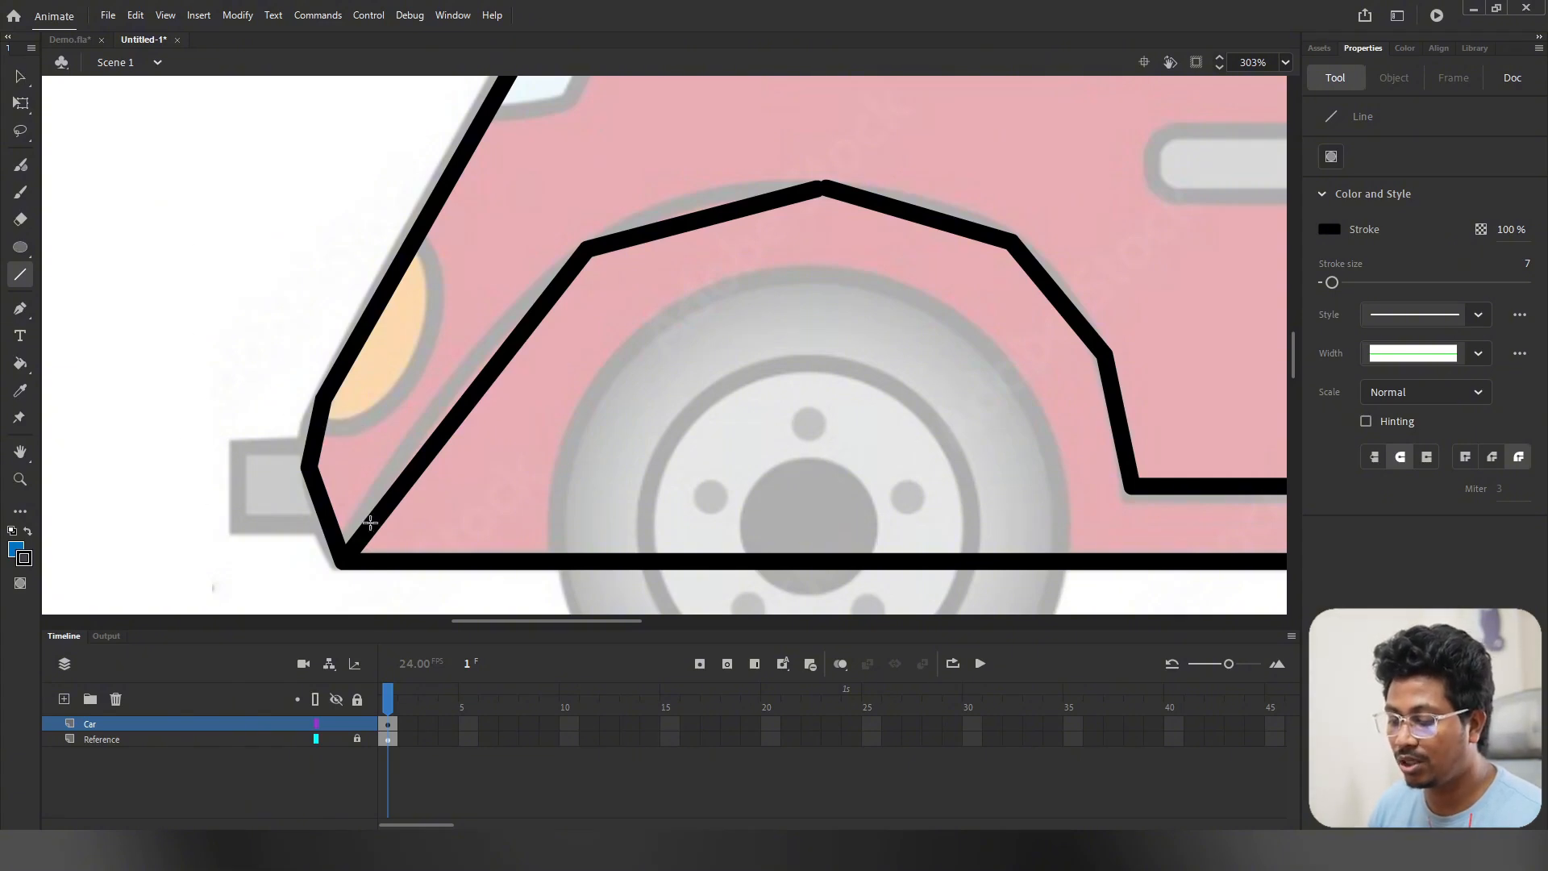
Step: Trace the left, bottom and right edges of the front side window with straight lines
{"action": "scroll", "coordinate": [588, 257], "scroll_direction": "down", "scroll_amount": 3}
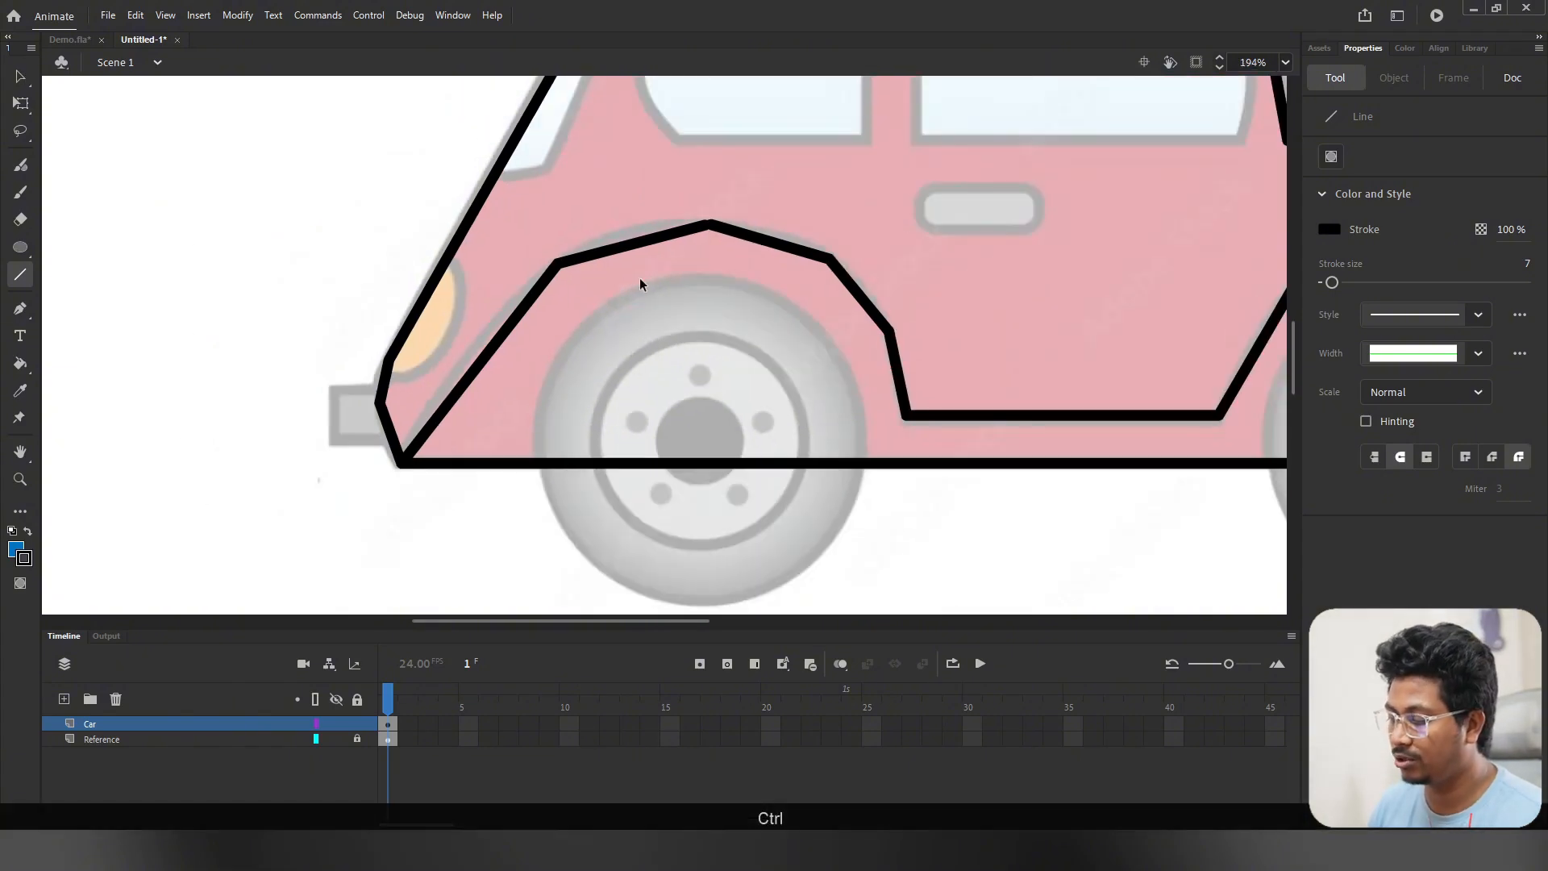
{"action": "scroll", "coordinate": [806, 270], "scroll_direction": "up", "scroll_amount": 2}
{"action": "scroll", "coordinate": [332, 492], "scroll_direction": "down", "scroll_amount": 2}
{"action": "scroll", "coordinate": [559, 215], "scroll_direction": "up", "scroll_amount": 2}
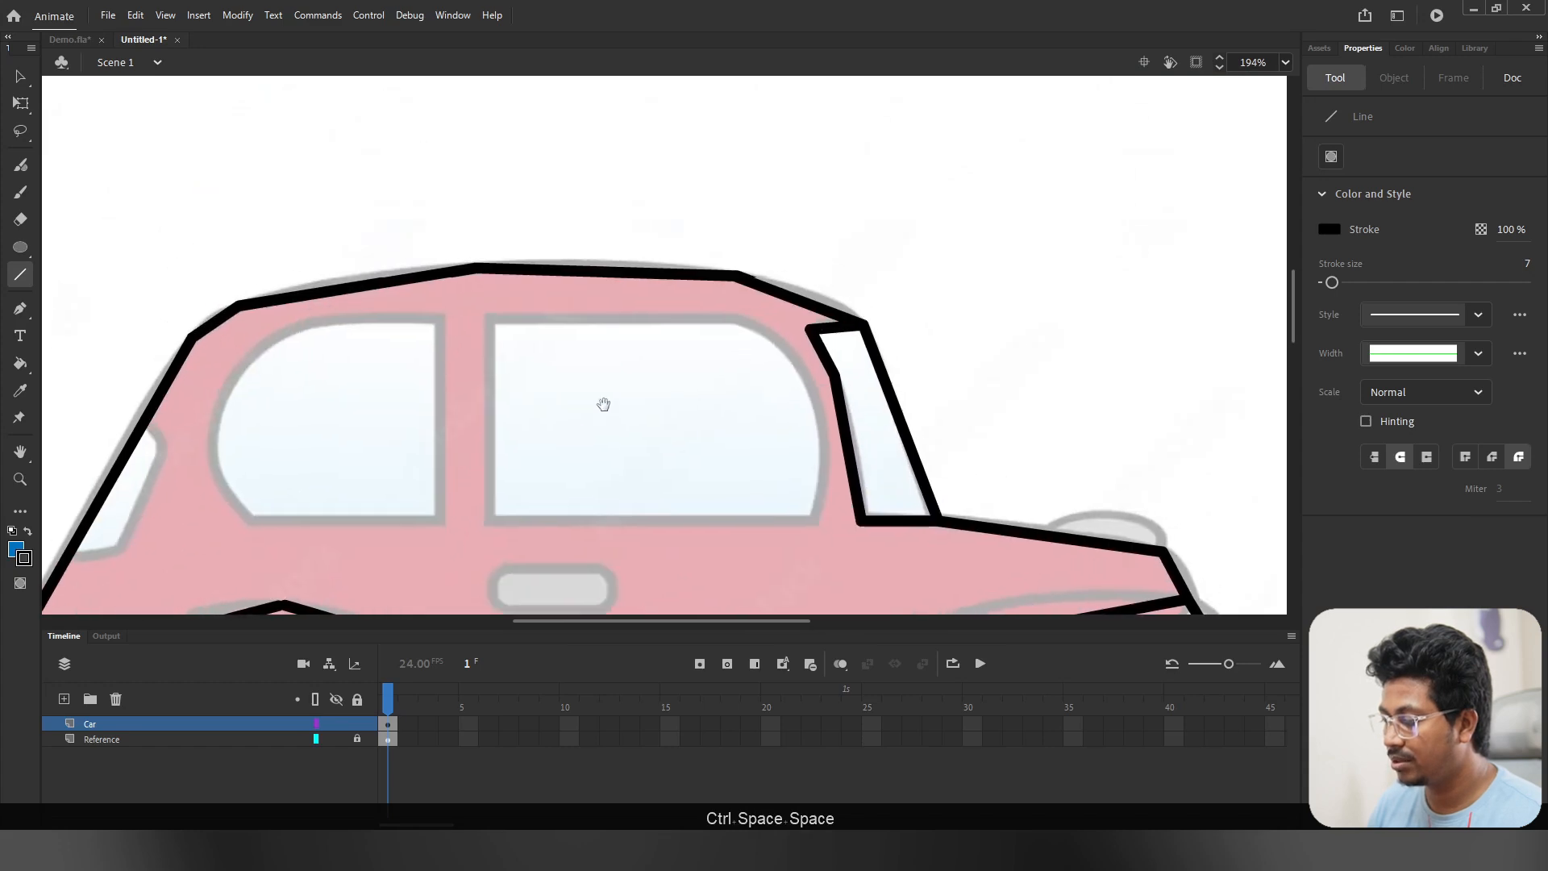
{"action": "scroll", "coordinate": [556, 385], "scroll_direction": "up", "scroll_amount": 2}
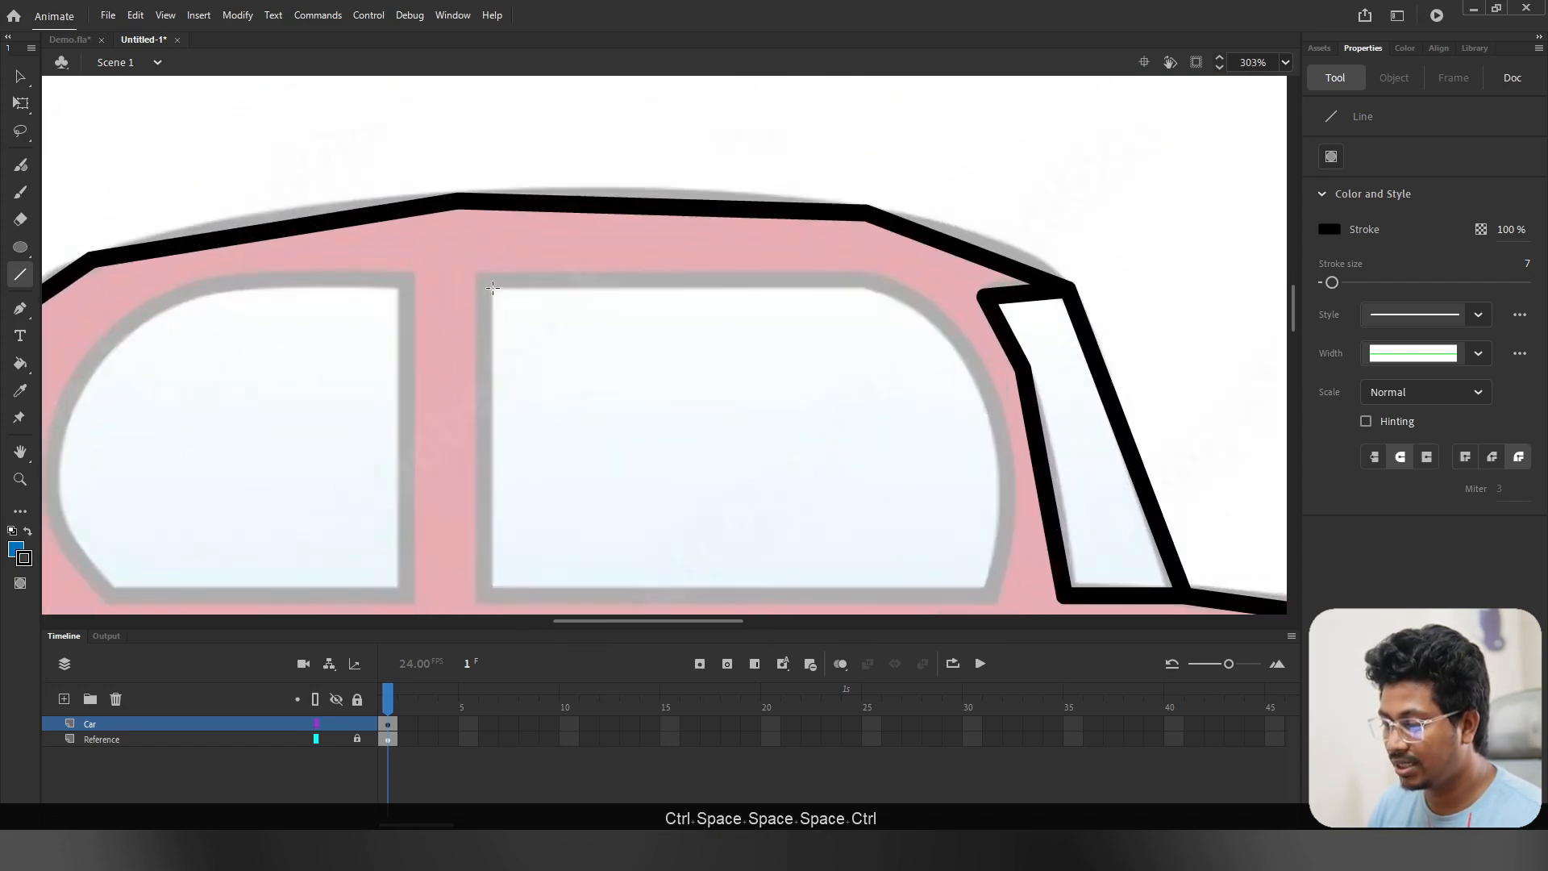
{"action": "mouse_move", "coordinate": [490, 335]}
{"action": "left_mouse_down"}
{"action": "mouse_move", "coordinate": [483, 614]}
{"action": "mouse_move", "coordinate": [480, 597]}
{"action": "mouse_move", "coordinate": [1016, 608]}
{"action": "mouse_move", "coordinate": [992, 598]}
{"action": "mouse_move", "coordinate": [1002, 370]}
{"action": "mouse_move", "coordinate": [993, 409]}
{"action": "mouse_move", "coordinate": [870, 282]}
{"action": "mouse_move", "coordinate": [779, 281]}
{"action": "left_mouse_up"}
{"action": "left_click", "coordinate": [885, 302]}
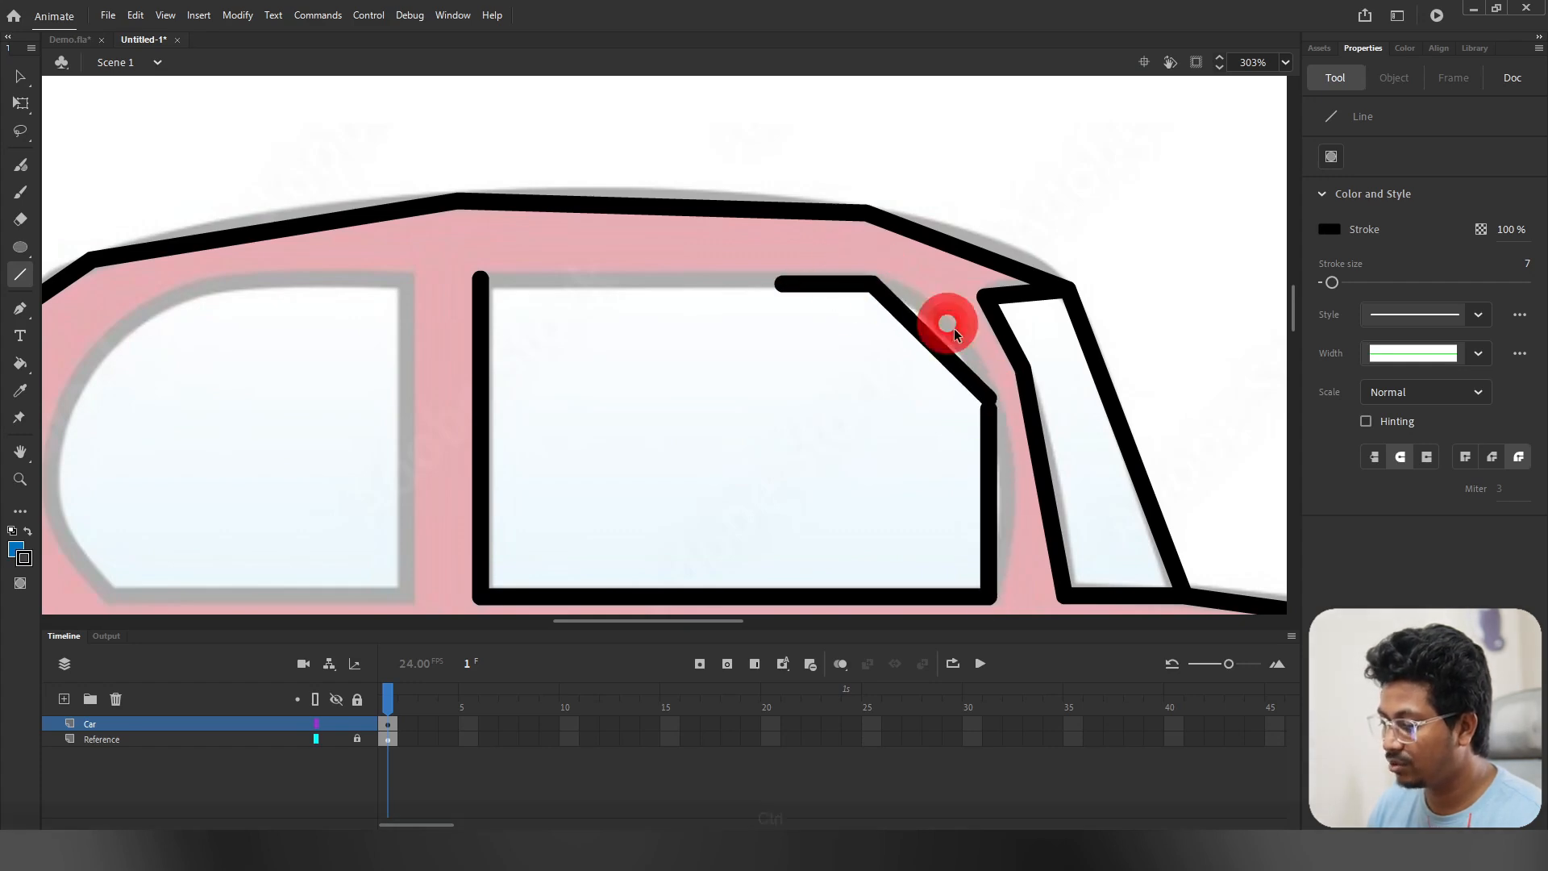
{"action": "key", "text": "ctrl+z"}
{"action": "key", "text": "ctrl+z"}
{"action": "left_click", "coordinate": [989, 410]}
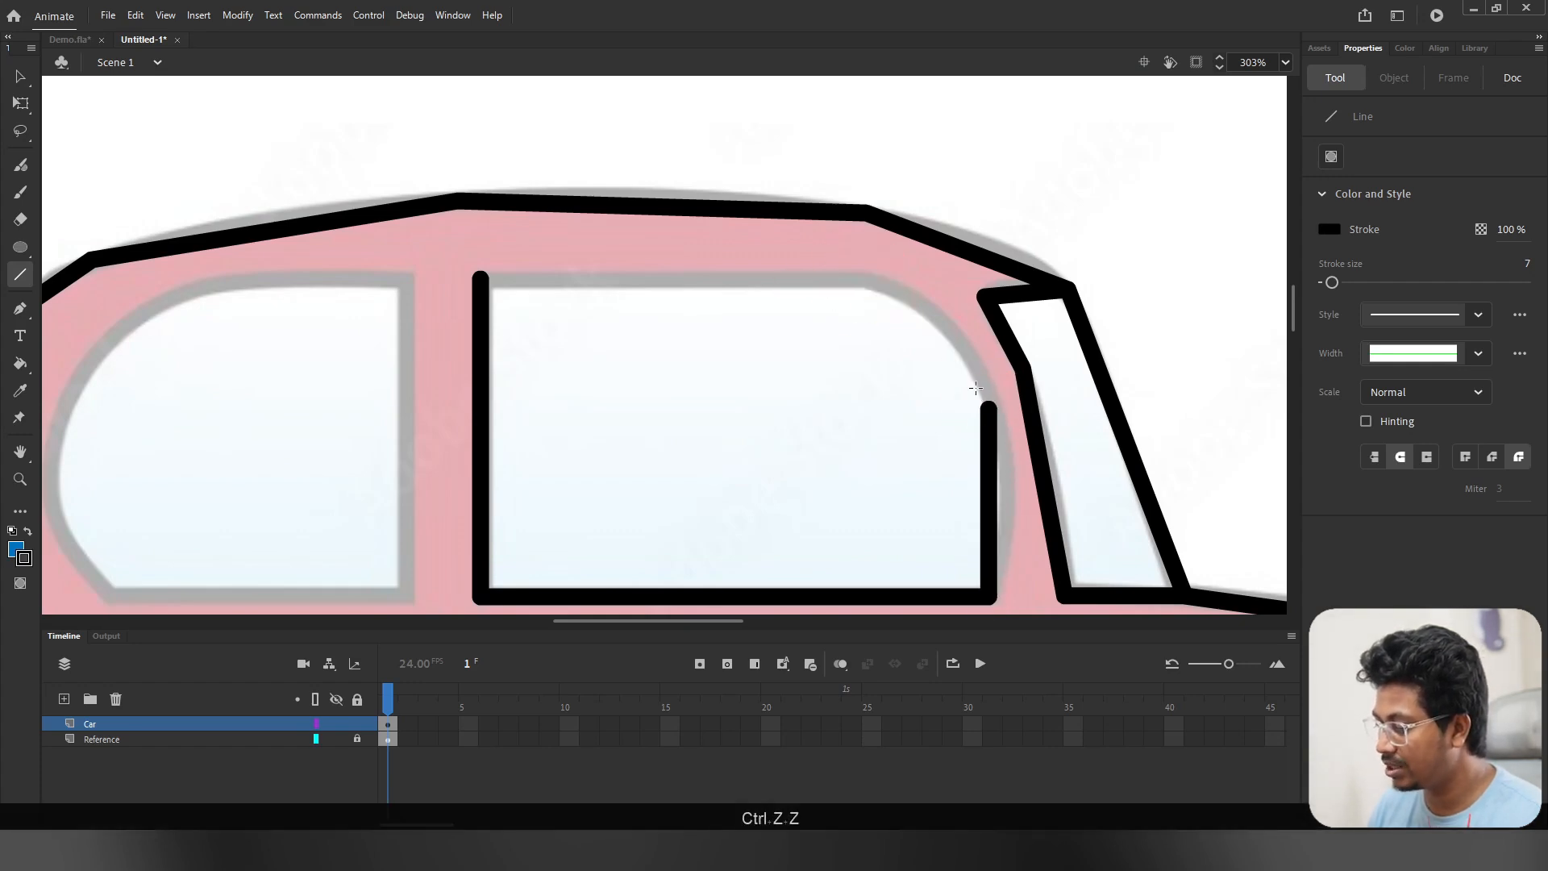
{"action": "left_click_drag", "start_coordinate": [980, 387], "coordinate": [887, 302]}
{"action": "key", "text": "ctrl+z"}
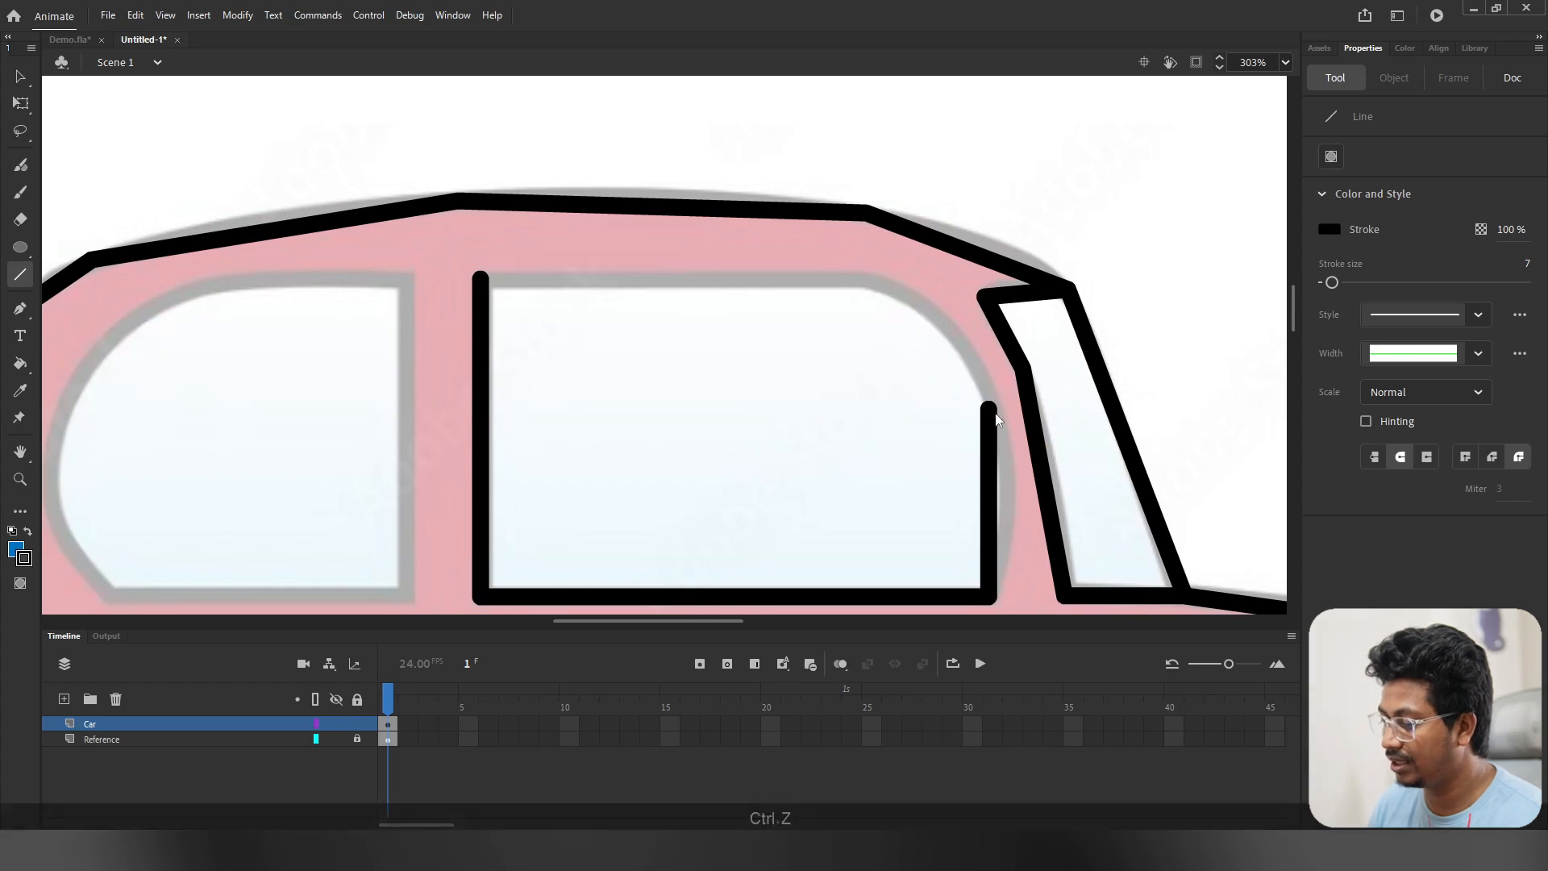
Step: Close the front side window with a diagonal corner and top edge, and trace the rear side window's right and bottom edges
{"action": "mouse_move", "coordinate": [989, 410]}
{"action": "left_mouse_down"}
{"action": "mouse_move", "coordinate": [938, 316]}
{"action": "mouse_move", "coordinate": [872, 284]}
{"action": "mouse_move", "coordinate": [477, 277]}
{"action": "left_mouse_up"}
{"action": "key", "text": "space"}
{"action": "key", "text": "ctrl+z"}
{"action": "mouse_move", "coordinate": [874, 282]}
{"action": "left_mouse_down"}
{"action": "mouse_move", "coordinate": [477, 278]}
{"action": "mouse_move", "coordinate": [651, 216]}
{"action": "mouse_move", "coordinate": [592, 564]}
{"action": "mouse_move", "coordinate": [581, 526]}
{"action": "mouse_move", "coordinate": [298, 528]}
{"action": "left_mouse_up"}
Step: Complete the rear side window outline with straight segments along its top and rounded rear edge
{"action": "key", "text": "space"}
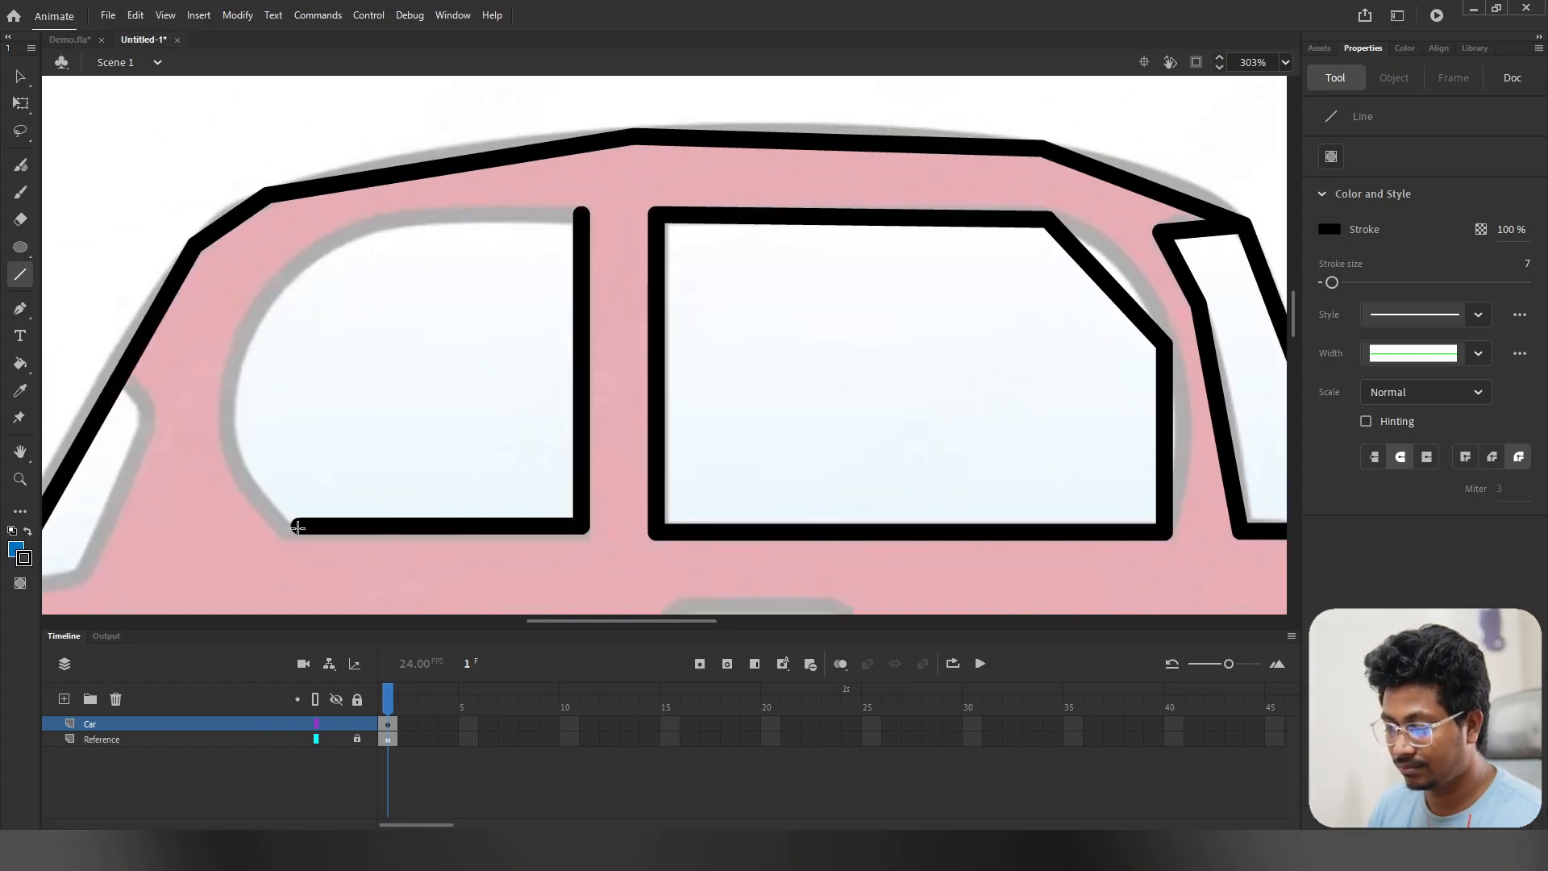
{"action": "mouse_move", "coordinate": [580, 214]}
{"action": "left_mouse_down"}
{"action": "mouse_move", "coordinate": [373, 214]}
{"action": "mouse_move", "coordinate": [395, 213]}
{"action": "left_mouse_up"}
{"action": "mouse_move", "coordinate": [395, 214]}
{"action": "left_mouse_down"}
{"action": "mouse_move", "coordinate": [166, 328]}
{"action": "mouse_move", "coordinate": [233, 352]}
{"action": "mouse_move", "coordinate": [293, 525]}
{"action": "left_mouse_up"}
{"action": "key", "text": "space"}
{"action": "left_click_drag", "start_coordinate": [292, 525], "coordinate": [634, 322]}
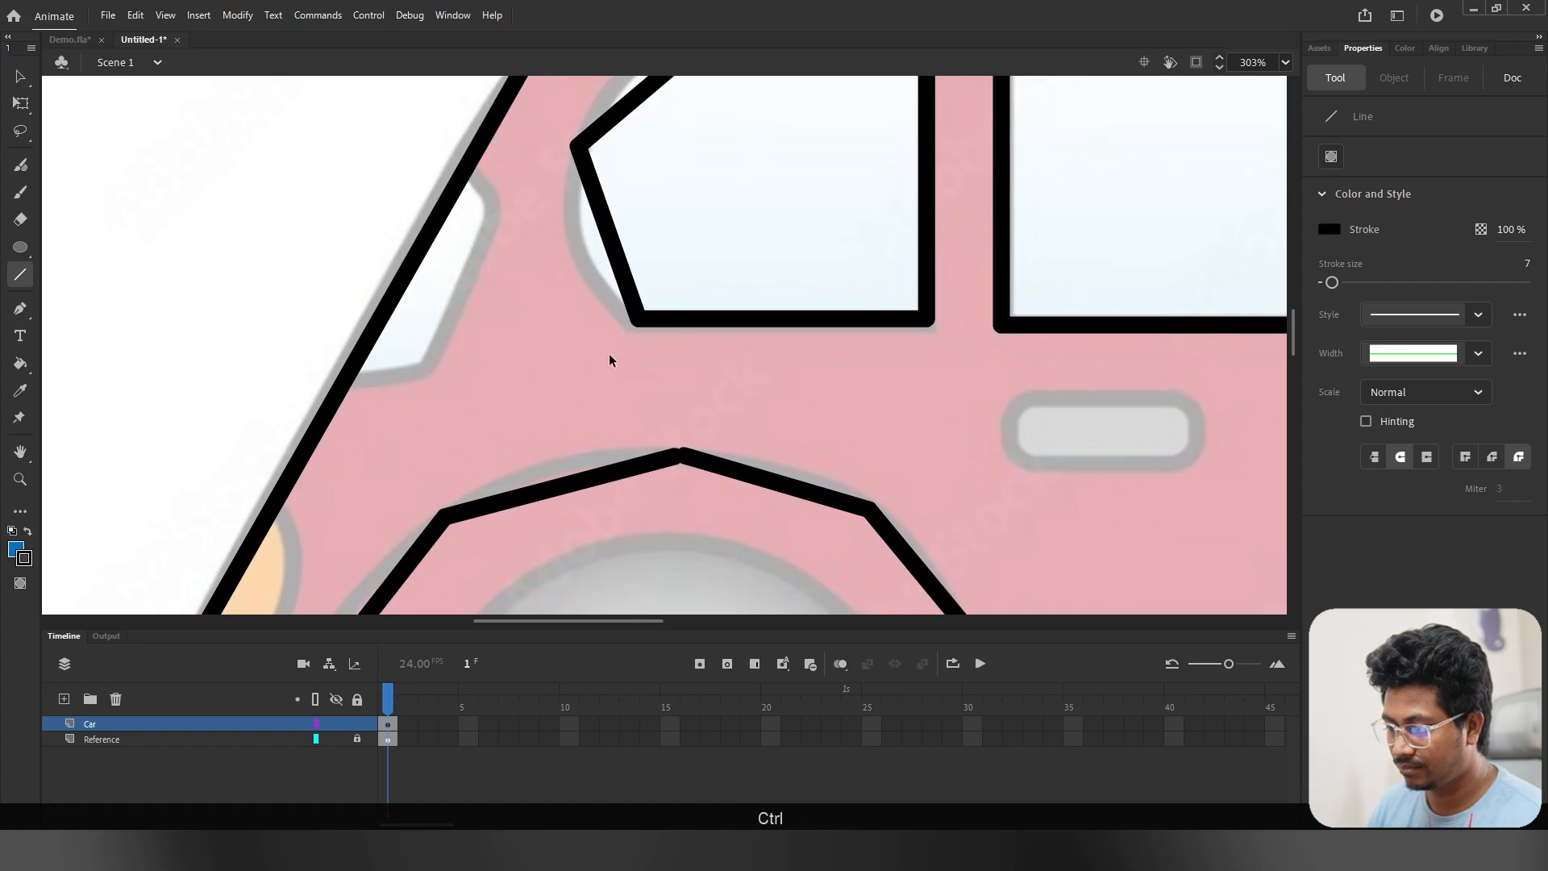
Step: Join the two line ends that meet at the peak of the rear wheel arch
{"action": "scroll", "coordinate": [601, 337], "scroll_direction": "down", "scroll_amount": 2}
{"action": "scroll", "coordinate": [713, 443], "scroll_direction": "up", "scroll_amount": 8}
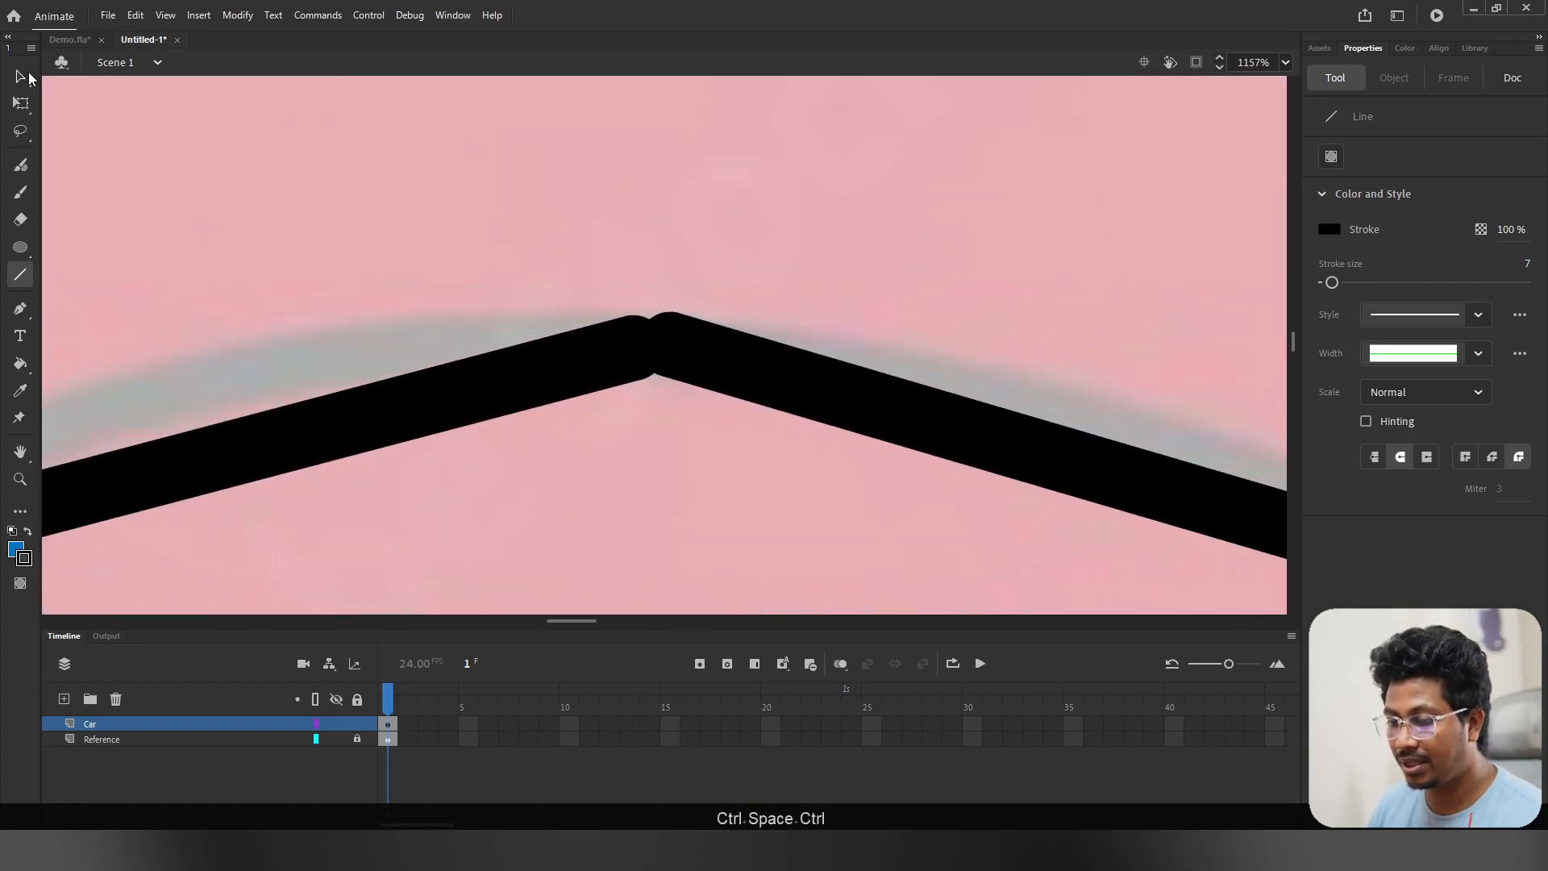
{"action": "left_click", "coordinate": [24, 77]}
{"action": "mouse_move", "coordinate": [666, 339]}
{"action": "left_mouse_down"}
{"action": "mouse_move", "coordinate": [611, 333]}
{"action": "mouse_move", "coordinate": [635, 342]}
{"action": "left_mouse_up"}
{"action": "scroll", "coordinate": [761, 248], "scroll_direction": "down", "scroll_amount": 8}
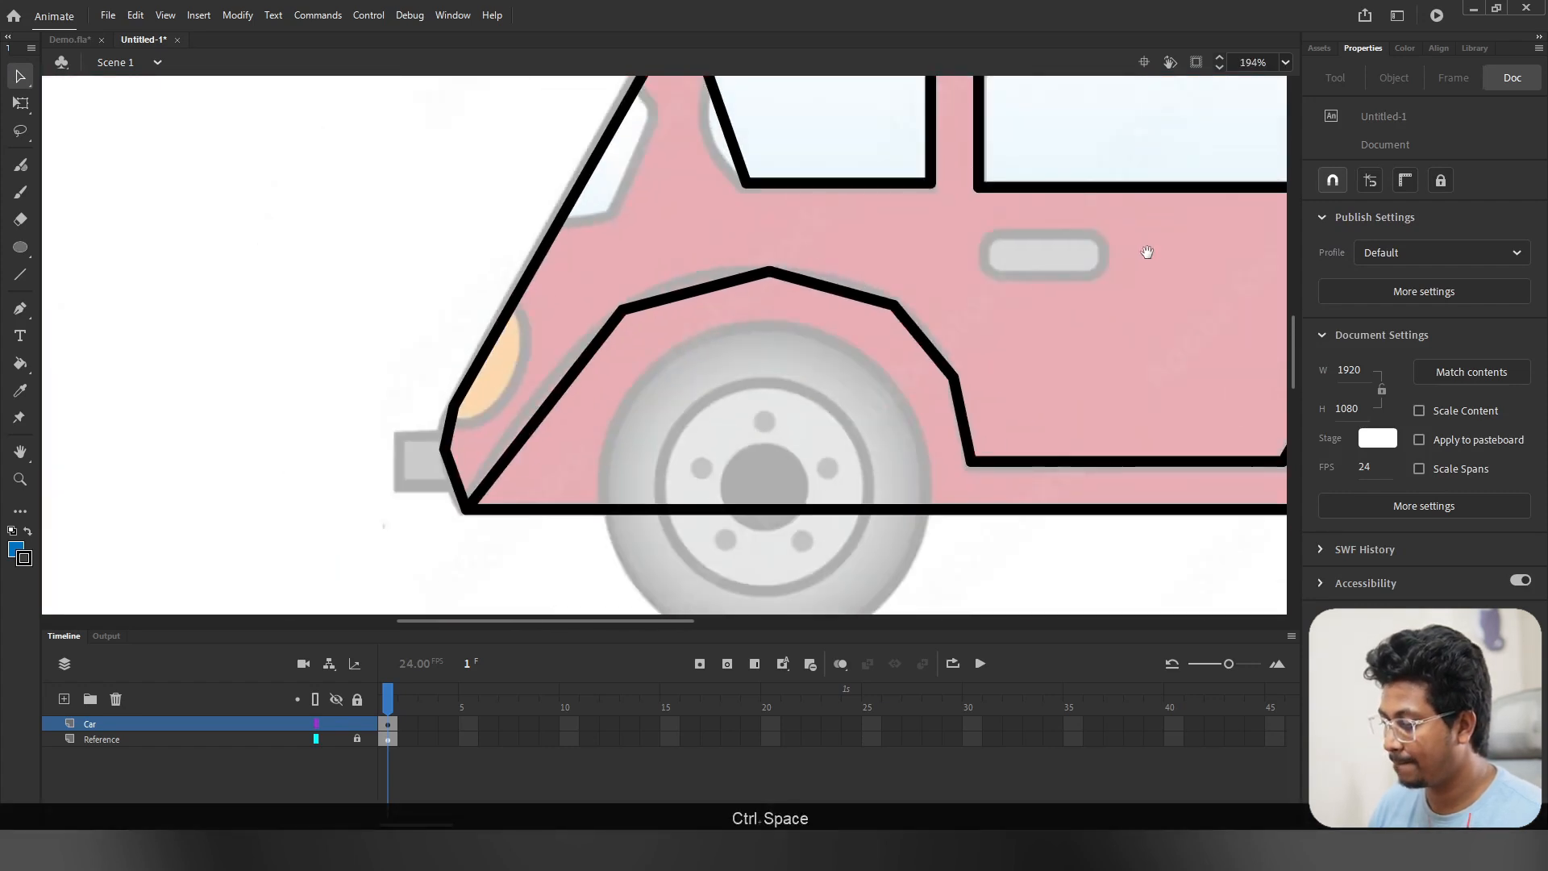
{"action": "left_click_drag", "start_coordinate": [1157, 251], "coordinate": [732, 377]}
{"action": "scroll", "coordinate": [736, 379], "scroll_direction": "down", "scroll_amount": 3}
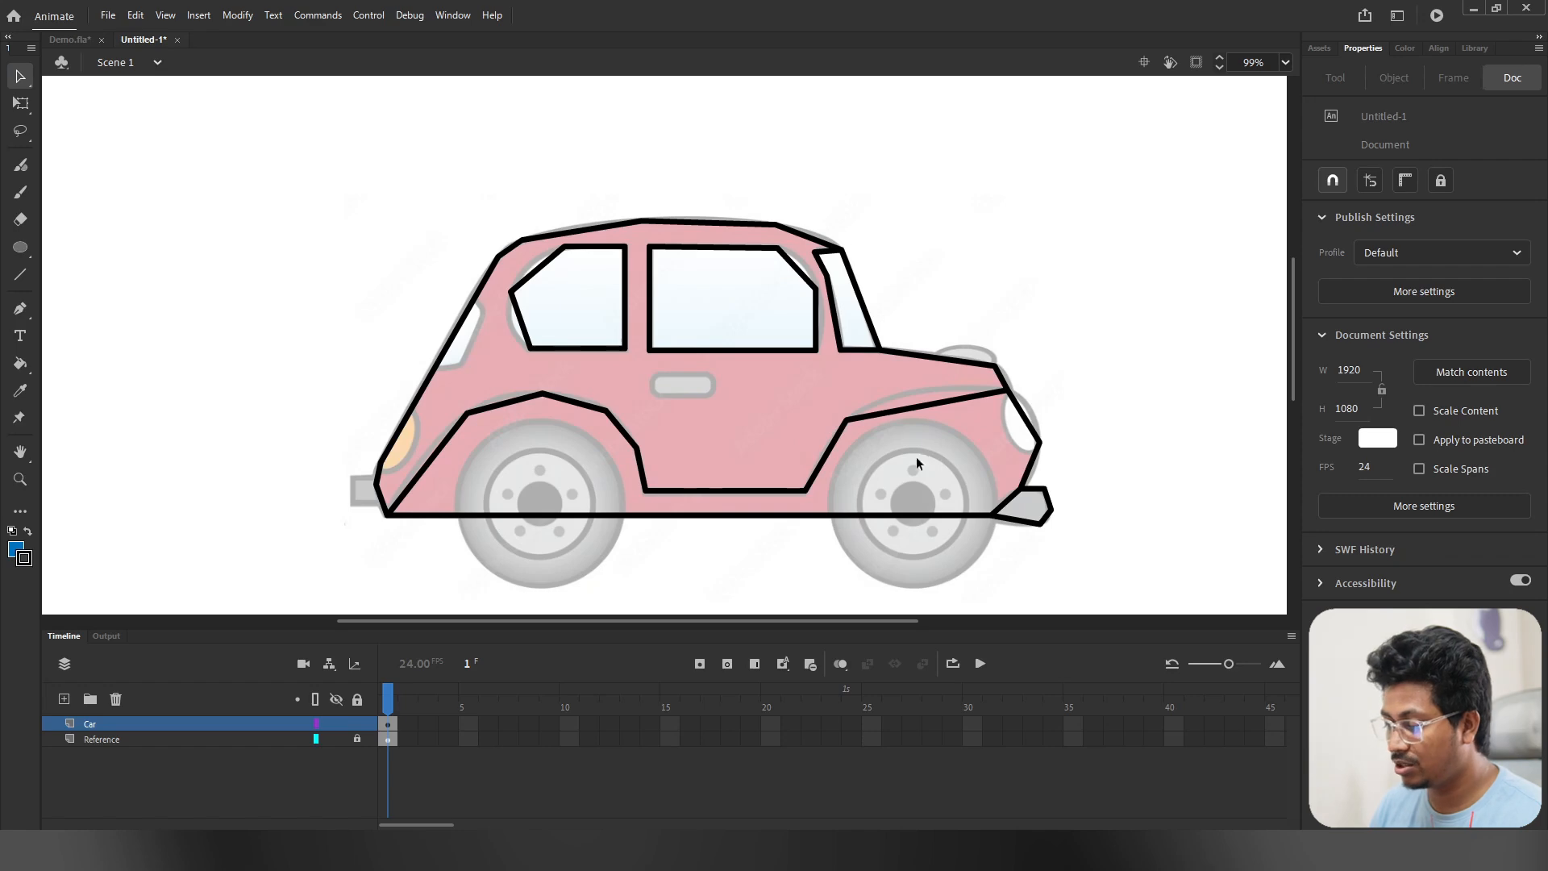
Step: Bend the rear body edge, the lower rear corner and the rear wheel arch's first segment into curves matching the reference
{"action": "scroll", "coordinate": [514, 269], "scroll_direction": "up", "scroll_amount": 5}
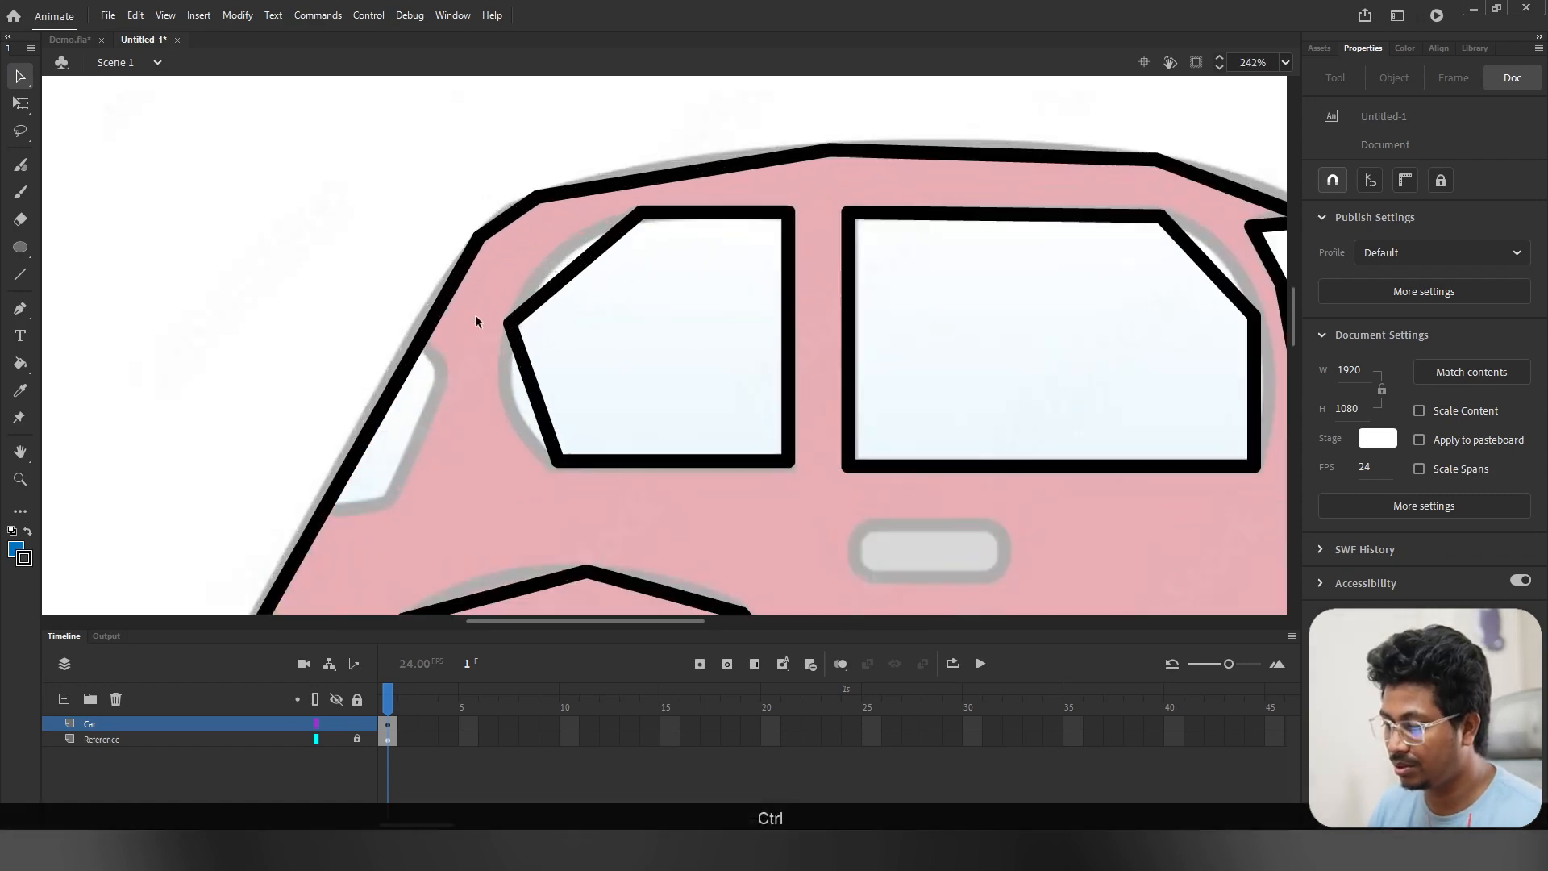
{"action": "left_click_drag", "start_coordinate": [349, 465], "coordinate": [488, 295]}
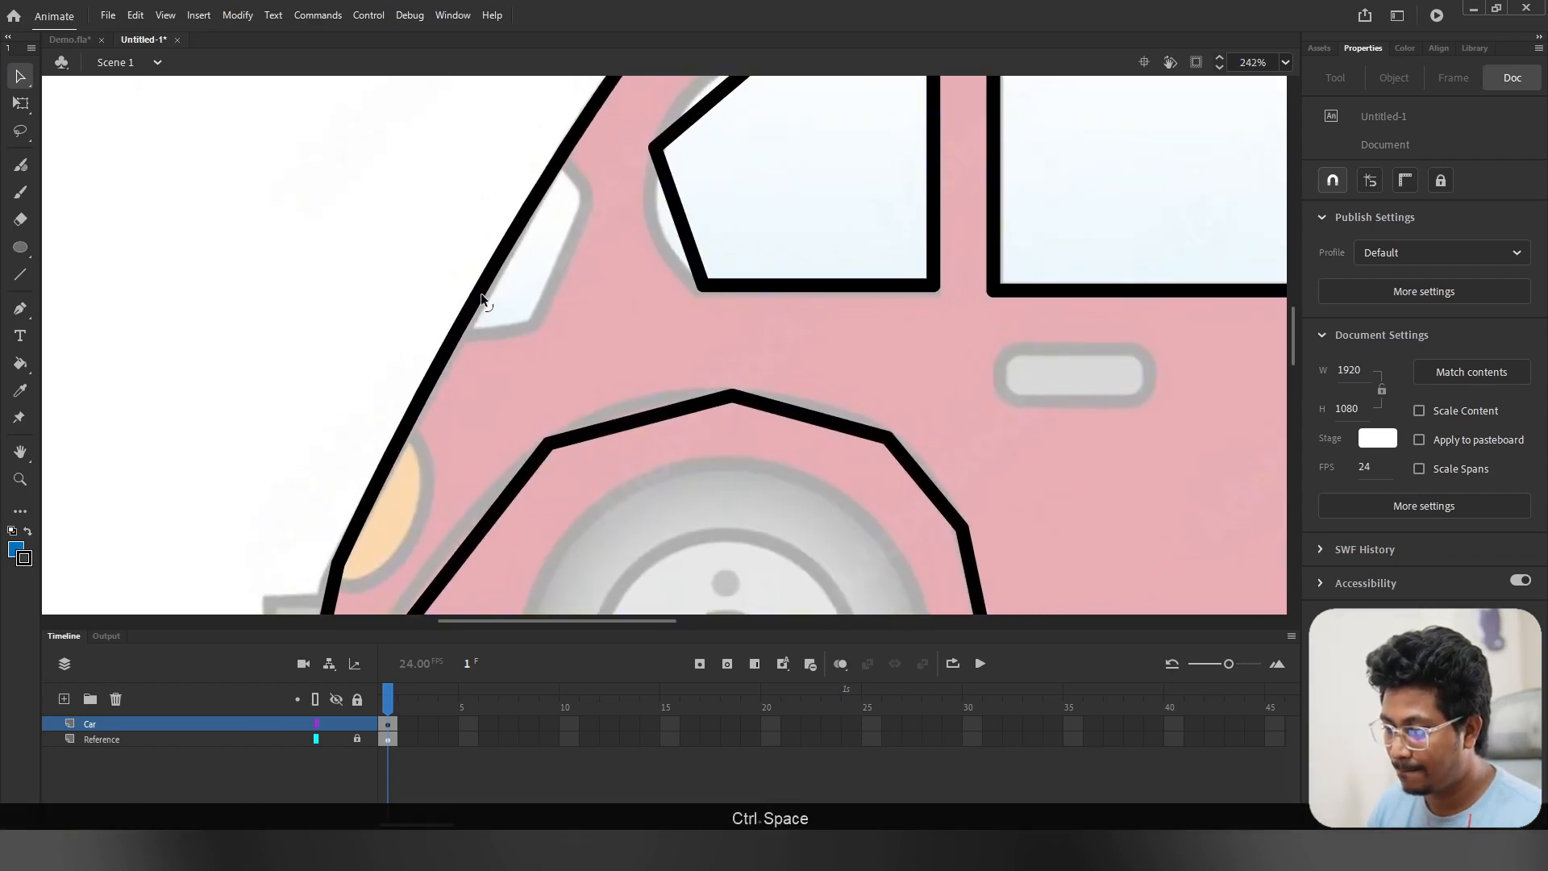
{"action": "left_click_drag", "start_coordinate": [413, 419], "coordinate": [417, 422]}
{"action": "left_click_drag", "start_coordinate": [485, 504], "coordinate": [528, 379]}
{"action": "scroll", "coordinate": [417, 450], "scroll_direction": "up", "scroll_amount": 3}
{"action": "left_click_drag", "start_coordinate": [416, 450], "coordinate": [404, 449]}
{"action": "scroll", "coordinate": [418, 539], "scroll_direction": "down", "scroll_amount": 2}
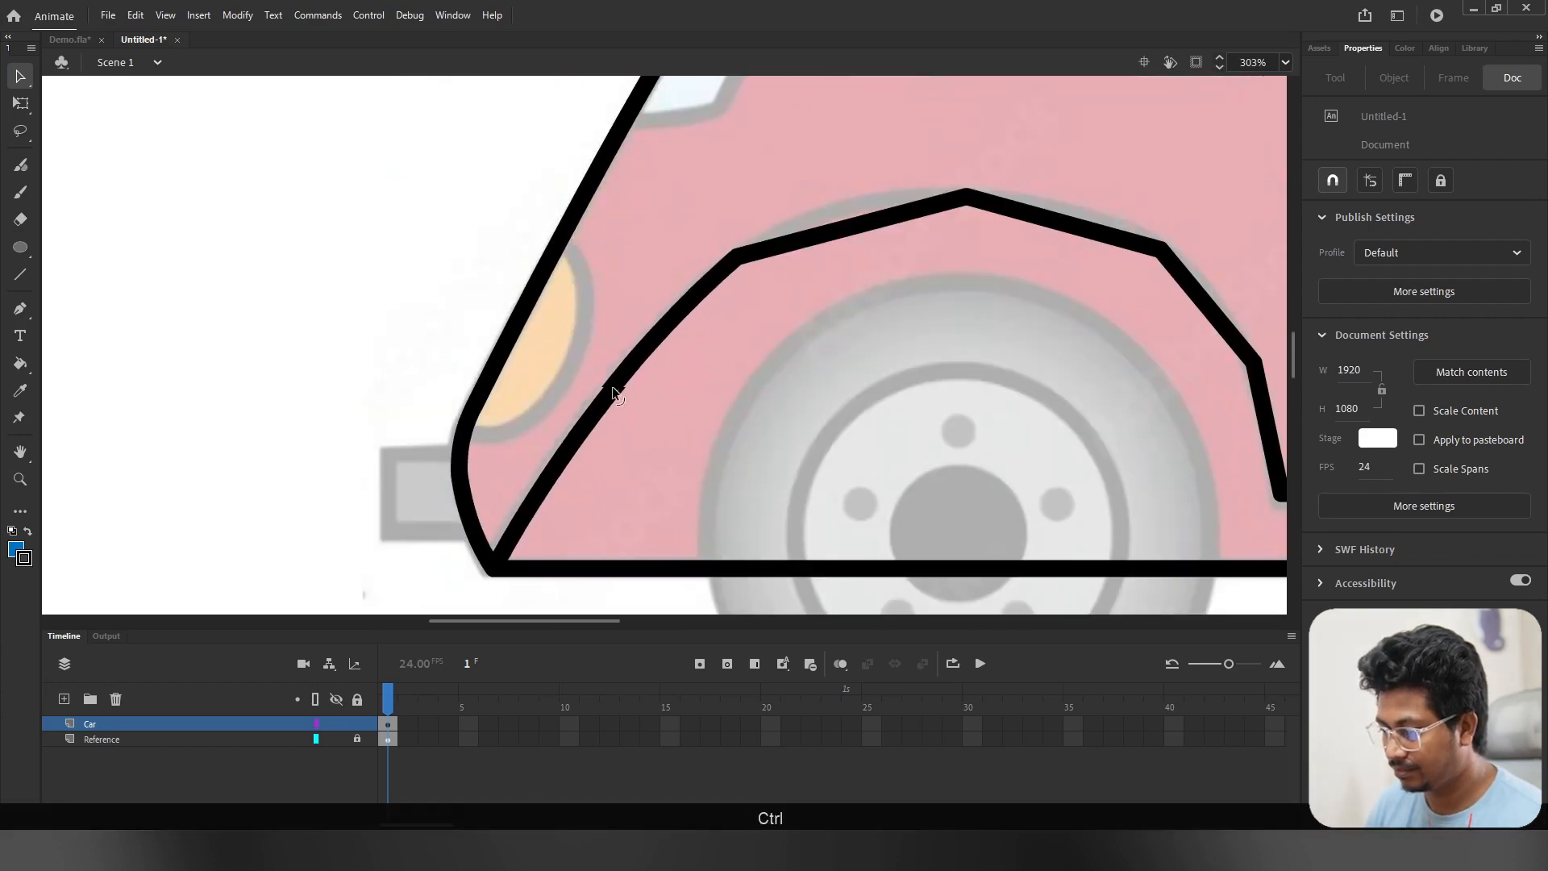
Step: Curve the remaining rear wheel arch segments so they follow the reference arch down to the lower door edge
{"action": "left_click_drag", "start_coordinate": [1048, 216], "coordinate": [1055, 205]}
{"action": "left_click_drag", "start_coordinate": [1088, 289], "coordinate": [830, 323]}
{"action": "left_click_drag", "start_coordinate": [948, 329], "coordinate": [957, 322]}
{"action": "mouse_move", "coordinate": [1009, 467]}
{"action": "left_mouse_down"}
{"action": "mouse_move", "coordinate": [1022, 468]}
{"action": "mouse_move", "coordinate": [1005, 440]}
{"action": "left_mouse_up"}
{"action": "scroll", "coordinate": [1013, 516], "scroll_direction": "up", "scroll_amount": 2}
{"action": "left_click_drag", "start_coordinate": [1013, 520], "coordinate": [562, 413]}
Step: Bend the front wheel arch's straight segments into a smooth curve running to the nose of the car
{"action": "left_click_drag", "start_coordinate": [927, 403], "coordinate": [558, 443]}
{"action": "left_click_drag", "start_coordinate": [956, 441], "coordinate": [956, 455]}
{"action": "left_click_drag", "start_coordinate": [1008, 355], "coordinate": [830, 393]}
{"action": "left_click_drag", "start_coordinate": [1126, 228], "coordinate": [783, 399]}
{"action": "left_click_drag", "start_coordinate": [864, 302], "coordinate": [858, 229]}
{"action": "left_click_drag", "start_coordinate": [252, 405], "coordinate": [245, 399]}
{"action": "scroll", "coordinate": [246, 403], "scroll_direction": "down", "scroll_amount": 4}
{"action": "left_click_drag", "start_coordinate": [443, 449], "coordinate": [338, 439]}
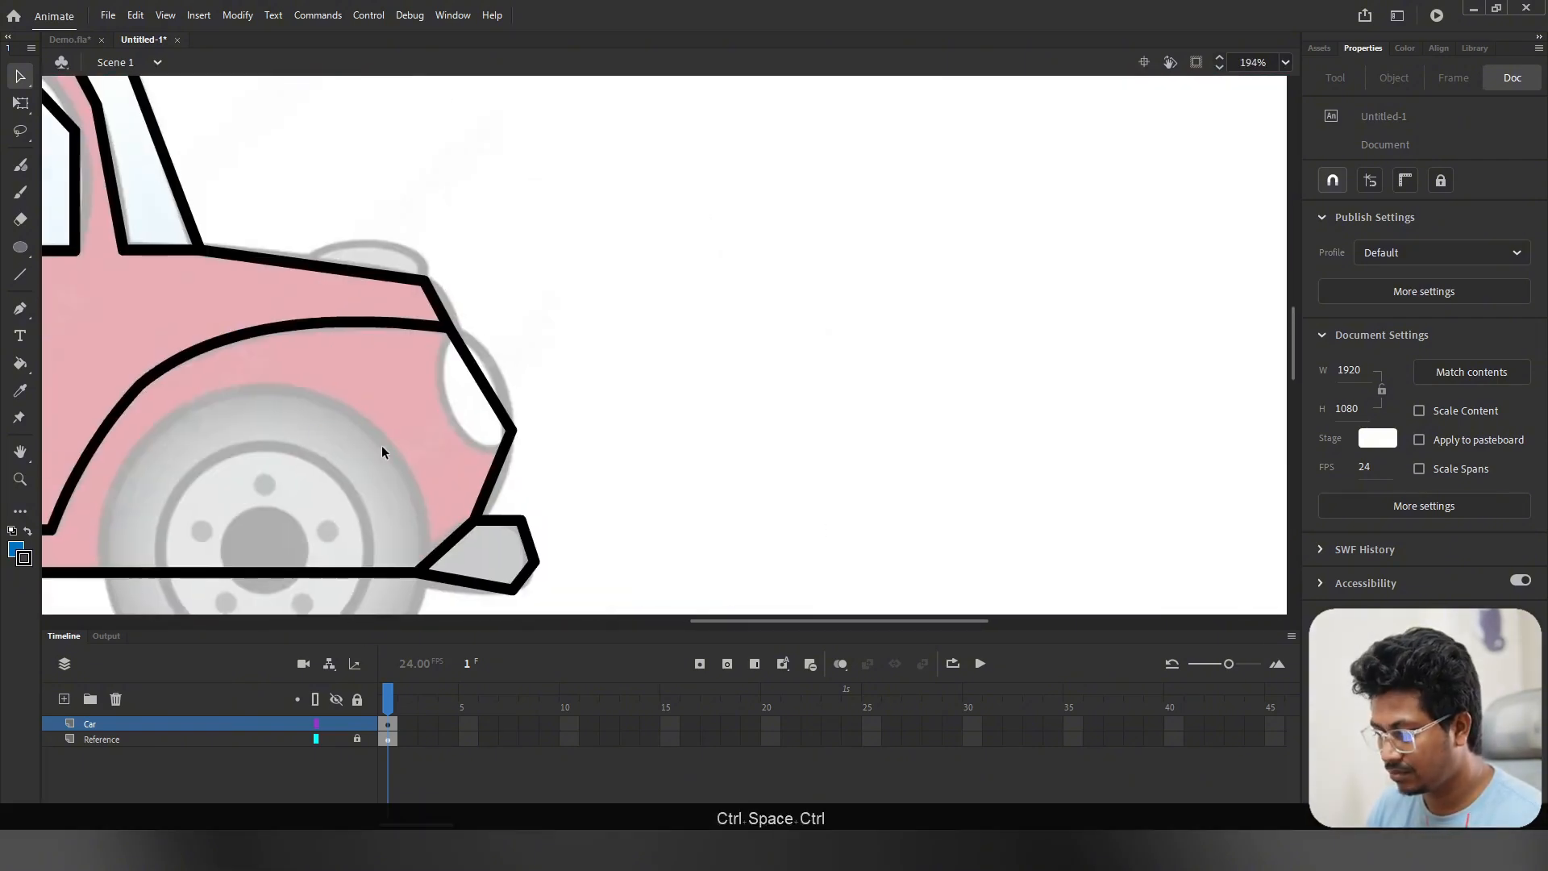
Step: Curve the front body edge from the end of the wheel arch past the headlight down to the bumper
{"action": "scroll", "coordinate": [415, 413], "scroll_direction": "up", "scroll_amount": 5}
{"action": "left_click_drag", "start_coordinate": [575, 255], "coordinate": [613, 233]}
{"action": "left_click_drag", "start_coordinate": [669, 507], "coordinate": [648, 343]}
{"action": "mouse_move", "coordinate": [688, 320]}
{"action": "left_mouse_down"}
{"action": "mouse_move", "coordinate": [613, 403]}
{"action": "mouse_move", "coordinate": [679, 337]}
{"action": "left_mouse_up"}
{"action": "left_click_drag", "start_coordinate": [627, 462], "coordinate": [655, 474]}
{"action": "left_click_drag", "start_coordinate": [659, 242], "coordinate": [671, 378]}
{"action": "left_click_drag", "start_coordinate": [678, 464], "coordinate": [602, 463]}
{"action": "scroll", "coordinate": [762, 355], "scroll_direction": "down", "scroll_amount": 4}
Step: Round the front bumper outline by bending its straight edges and adjusting its corner points
{"action": "scroll", "coordinate": [677, 564], "scroll_direction": "up", "scroll_amount": 4}
{"action": "left_click_drag", "start_coordinate": [750, 409], "coordinate": [752, 396]}
{"action": "left_click_drag", "start_coordinate": [822, 409], "coordinate": [851, 474]}
{"action": "left_click_drag", "start_coordinate": [860, 536], "coordinate": [843, 537]}
{"action": "left_click_drag", "start_coordinate": [841, 588], "coordinate": [804, 461]}
{"action": "left_click_drag", "start_coordinate": [617, 467], "coordinate": [604, 491]}
{"action": "left_click_drag", "start_coordinate": [784, 493], "coordinate": [805, 446]}
Step: Bend the roof segments into one smooth curve from the rear of the car to the top of the windshield
{"action": "scroll", "coordinate": [830, 427], "scroll_direction": "down", "scroll_amount": 5}
{"action": "left_click_drag", "start_coordinate": [854, 395], "coordinate": [1048, 524]}
{"action": "left_click_drag", "start_coordinate": [564, 185], "coordinate": [794, 457]}
{"action": "scroll", "coordinate": [634, 420], "scroll_direction": "up", "scroll_amount": 3}
{"action": "left_click_drag", "start_coordinate": [629, 288], "coordinate": [625, 274]}
{"action": "left_click_drag", "start_coordinate": [1056, 266], "coordinate": [682, 302]}
{"action": "left_click_drag", "start_coordinate": [740, 297], "coordinate": [740, 284]}
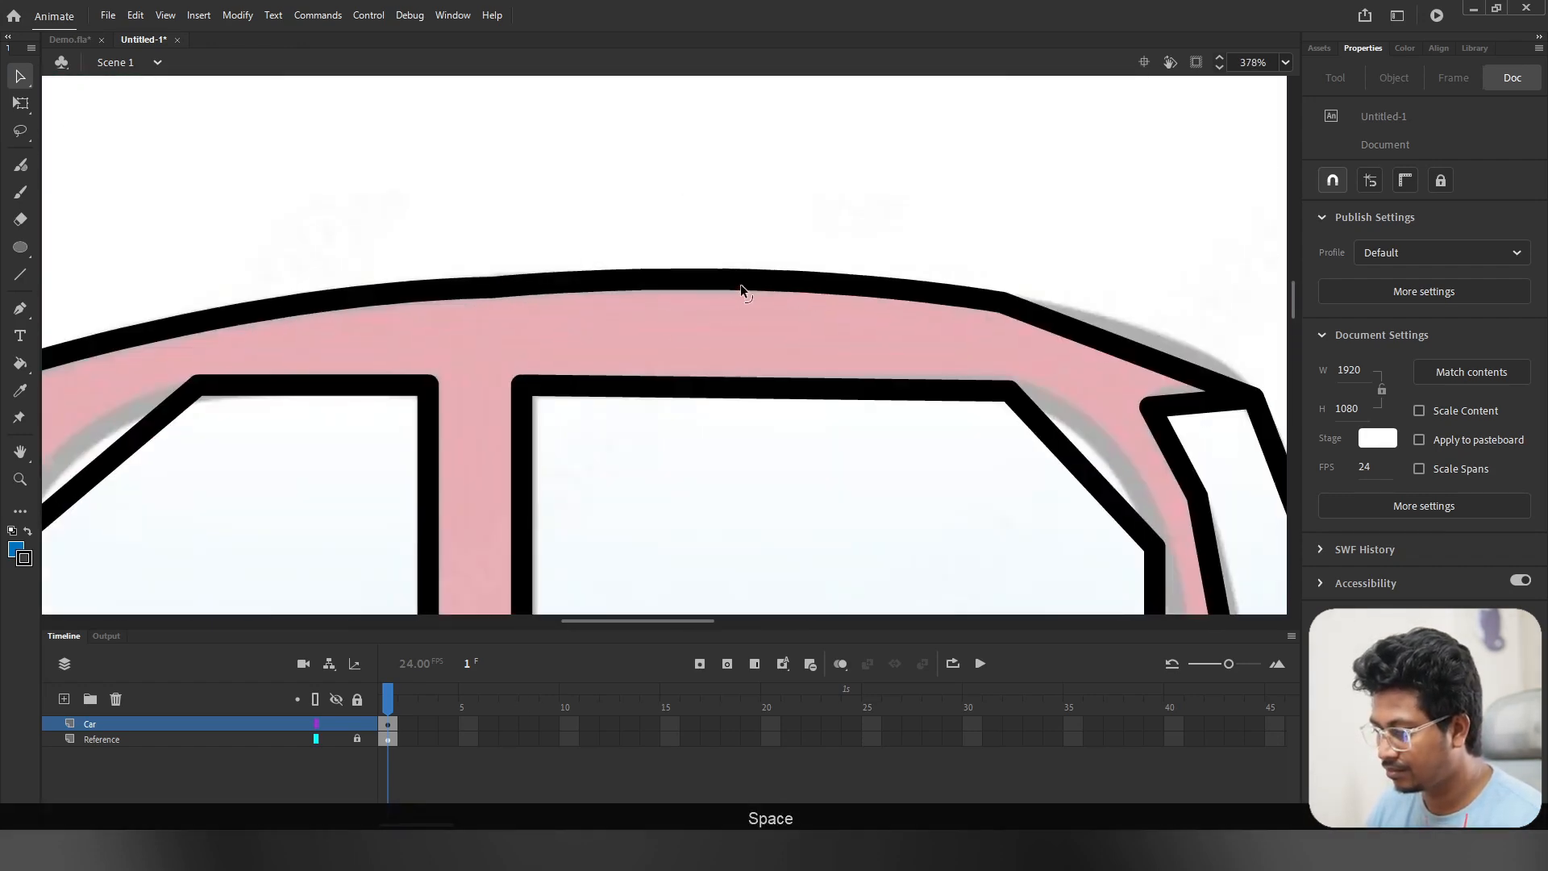
{"action": "left_click_drag", "start_coordinate": [1072, 323], "coordinate": [729, 350]}
{"action": "left_click_drag", "start_coordinate": [764, 367], "coordinate": [769, 347]}
Step: Round the top edge and upper rear corner of the windshield outline to match the reference
{"action": "scroll", "coordinate": [891, 477], "scroll_direction": "up", "scroll_amount": 3}
{"action": "left_click_drag", "start_coordinate": [846, 386], "coordinate": [845, 366]}
{"action": "left_click_drag", "start_coordinate": [767, 440], "coordinate": [748, 430]}
{"action": "left_click_drag", "start_coordinate": [844, 448], "coordinate": [782, 284]}
{"action": "left_click_drag", "start_coordinate": [795, 398], "coordinate": [799, 407]}
{"action": "left_click_drag", "start_coordinate": [803, 488], "coordinate": [827, 495]}
{"action": "scroll", "coordinate": [859, 428], "scroll_direction": "down", "scroll_amount": 5}
Step: Refine the windshield's corner points and curve its rear edge down to the base
{"action": "scroll", "coordinate": [834, 323], "scroll_direction": "up", "scroll_amount": 5}
{"action": "left_click_drag", "start_coordinate": [764, 284], "coordinate": [755, 282]}
{"action": "left_click_drag", "start_coordinate": [775, 348], "coordinate": [781, 345]}
{"action": "left_click_drag", "start_coordinate": [836, 419], "coordinate": [772, 298]}
{"action": "left_click_drag", "start_coordinate": [840, 477], "coordinate": [808, 346]}
{"action": "scroll", "coordinate": [844, 345], "scroll_direction": "down", "scroll_amount": 5}
{"action": "left_click_drag", "start_coordinate": [874, 305], "coordinate": [885, 302]}
{"action": "scroll", "coordinate": [737, 244], "scroll_direction": "up", "scroll_amount": 2}
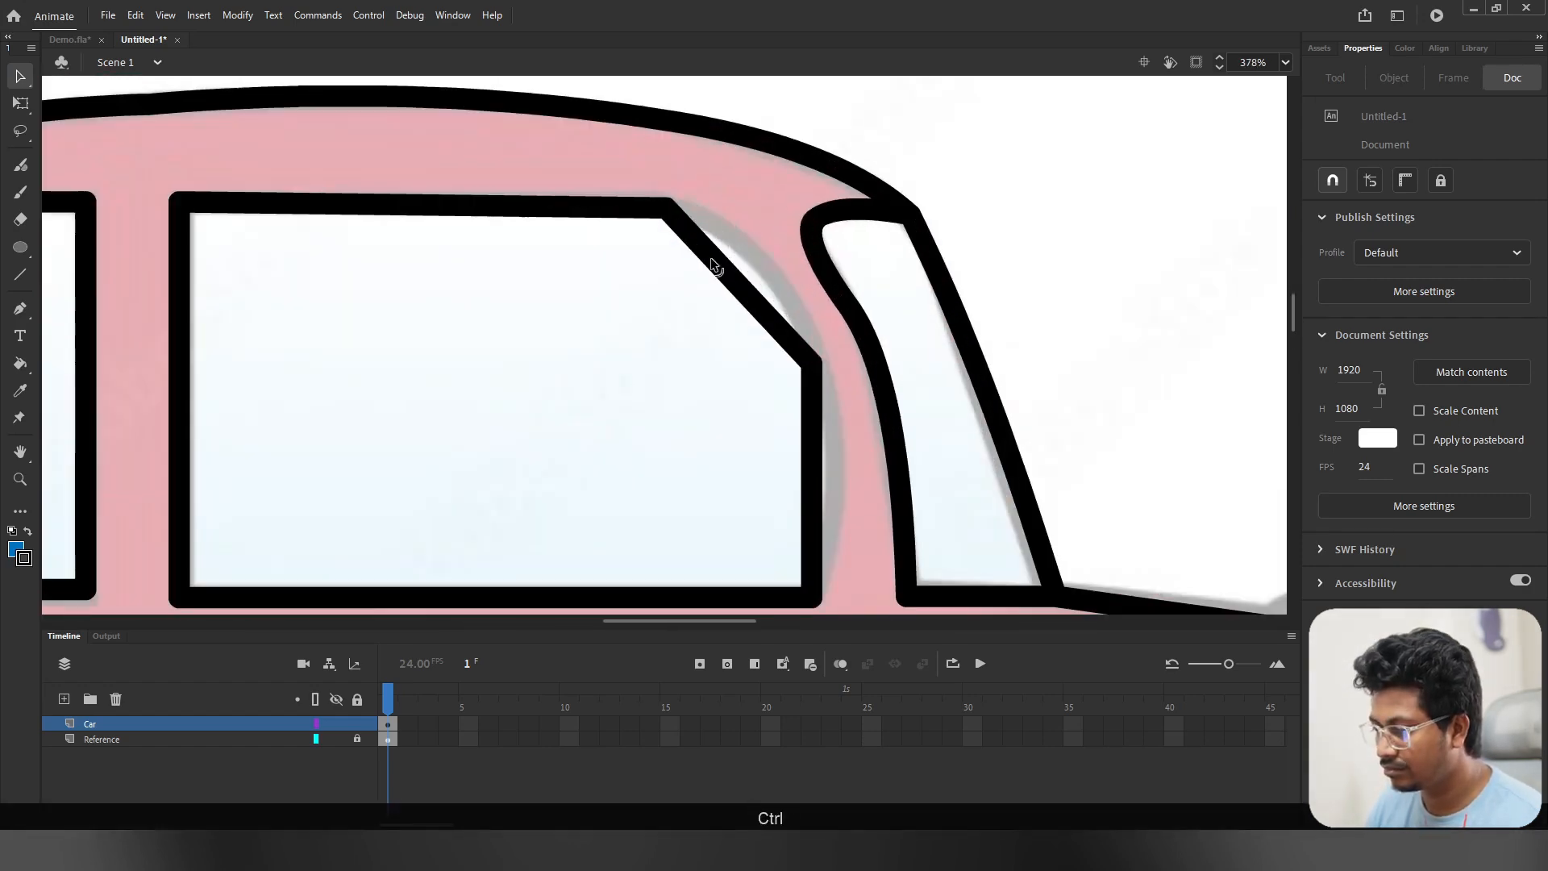
Step: Bend the front side window's diagonal corner and front edge into a smooth curve, adjusting the points where they meet
{"action": "left_click_drag", "start_coordinate": [740, 285], "coordinate": [763, 265]}
{"action": "left_click_drag", "start_coordinate": [811, 474], "coordinate": [839, 471]}
{"action": "left_click_drag", "start_coordinate": [811, 362], "coordinate": [819, 360]}
{"action": "left_click_drag", "start_coordinate": [667, 215], "coordinate": [668, 211]}
{"action": "scroll", "coordinate": [667, 213], "scroll_direction": "down", "scroll_amount": 6}
Step: Round the rear side window's upper and rear edges into a continuous curve along the reference outline
{"action": "scroll", "coordinate": [486, 269], "scroll_direction": "up", "scroll_amount": 6}
{"action": "left_click_drag", "start_coordinate": [405, 332], "coordinate": [390, 297]}
{"action": "left_click_drag", "start_coordinate": [233, 465], "coordinate": [352, 345]}
{"action": "left_click_drag", "start_coordinate": [416, 432], "coordinate": [385, 454]}
{"action": "scroll", "coordinate": [539, 507], "scroll_direction": "up", "scroll_amount": 1}
{"action": "mouse_move", "coordinate": [535, 491]}
{"action": "left_mouse_down"}
{"action": "mouse_move", "coordinate": [258, 451]}
{"action": "mouse_move", "coordinate": [540, 515]}
{"action": "left_mouse_up"}
{"action": "left_click_drag", "start_coordinate": [539, 515], "coordinate": [623, 519]}
{"action": "left_click_drag", "start_coordinate": [173, 505], "coordinate": [161, 514]}
{"action": "left_click_drag", "start_coordinate": [737, 512], "coordinate": [703, 503]}
Step: Check the lower corners of the side windows up close and fine-tune the front side window's bottom front corner
{"action": "scroll", "coordinate": [699, 491], "scroll_direction": "up", "scroll_amount": 7}
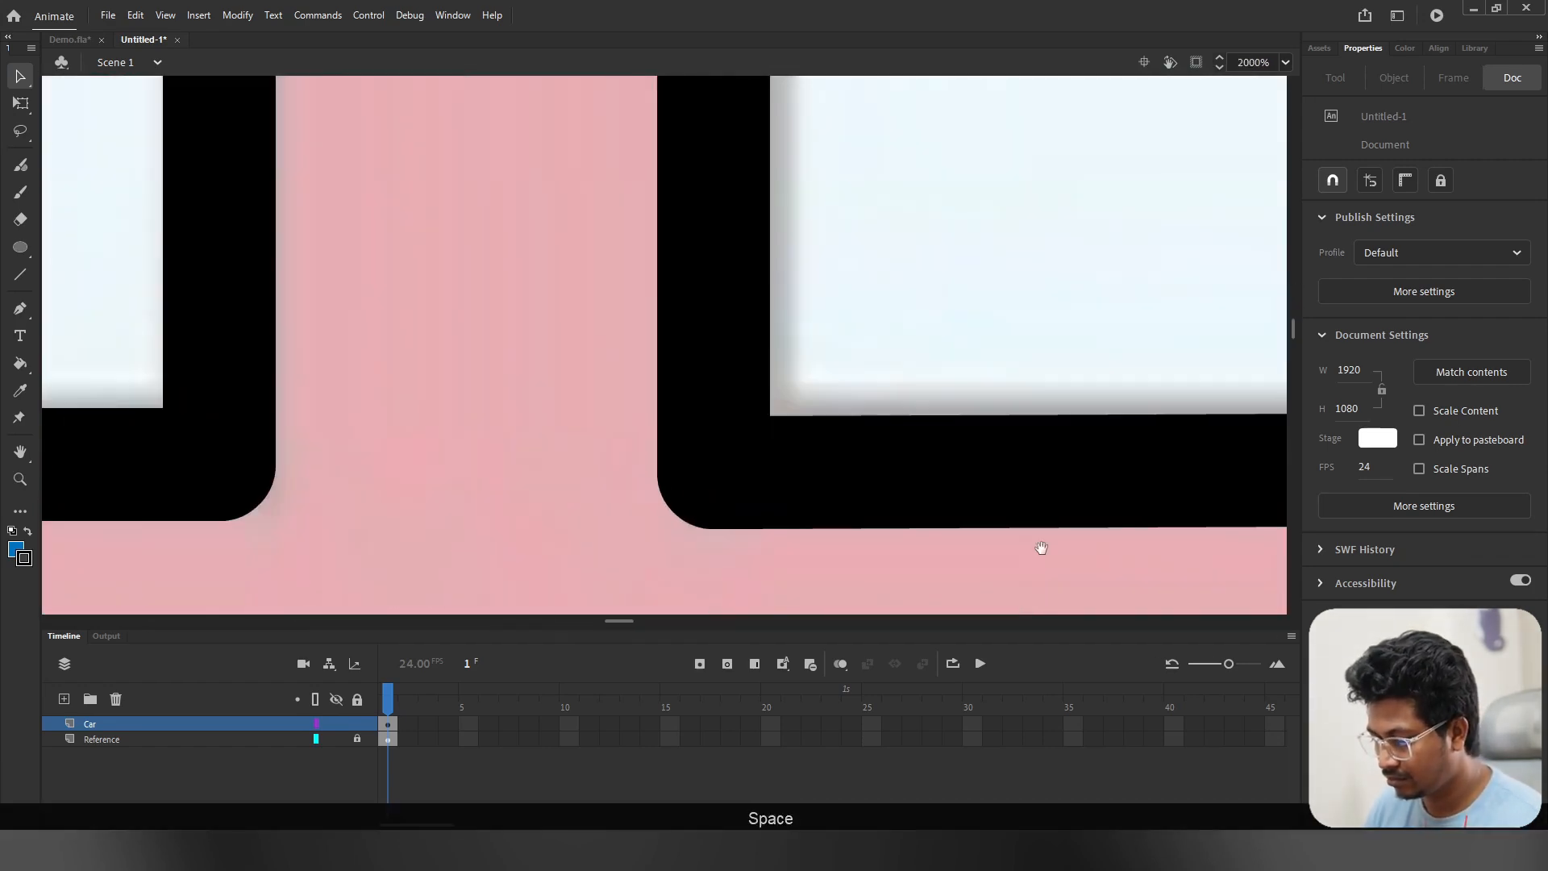
{"action": "scroll", "coordinate": [898, 542], "scroll_direction": "down", "scroll_amount": 7}
{"action": "left_click_drag", "start_coordinate": [970, 556], "coordinate": [516, 491]}
{"action": "scroll", "coordinate": [914, 479], "scroll_direction": "down", "scroll_amount": 9}
{"action": "scroll", "coordinate": [733, 530], "scroll_direction": "up", "scroll_amount": 10}
{"action": "left_click_drag", "start_coordinate": [883, 509], "coordinate": [878, 505]}
{"action": "scroll", "coordinate": [999, 435], "scroll_direction": "down", "scroll_amount": 7}
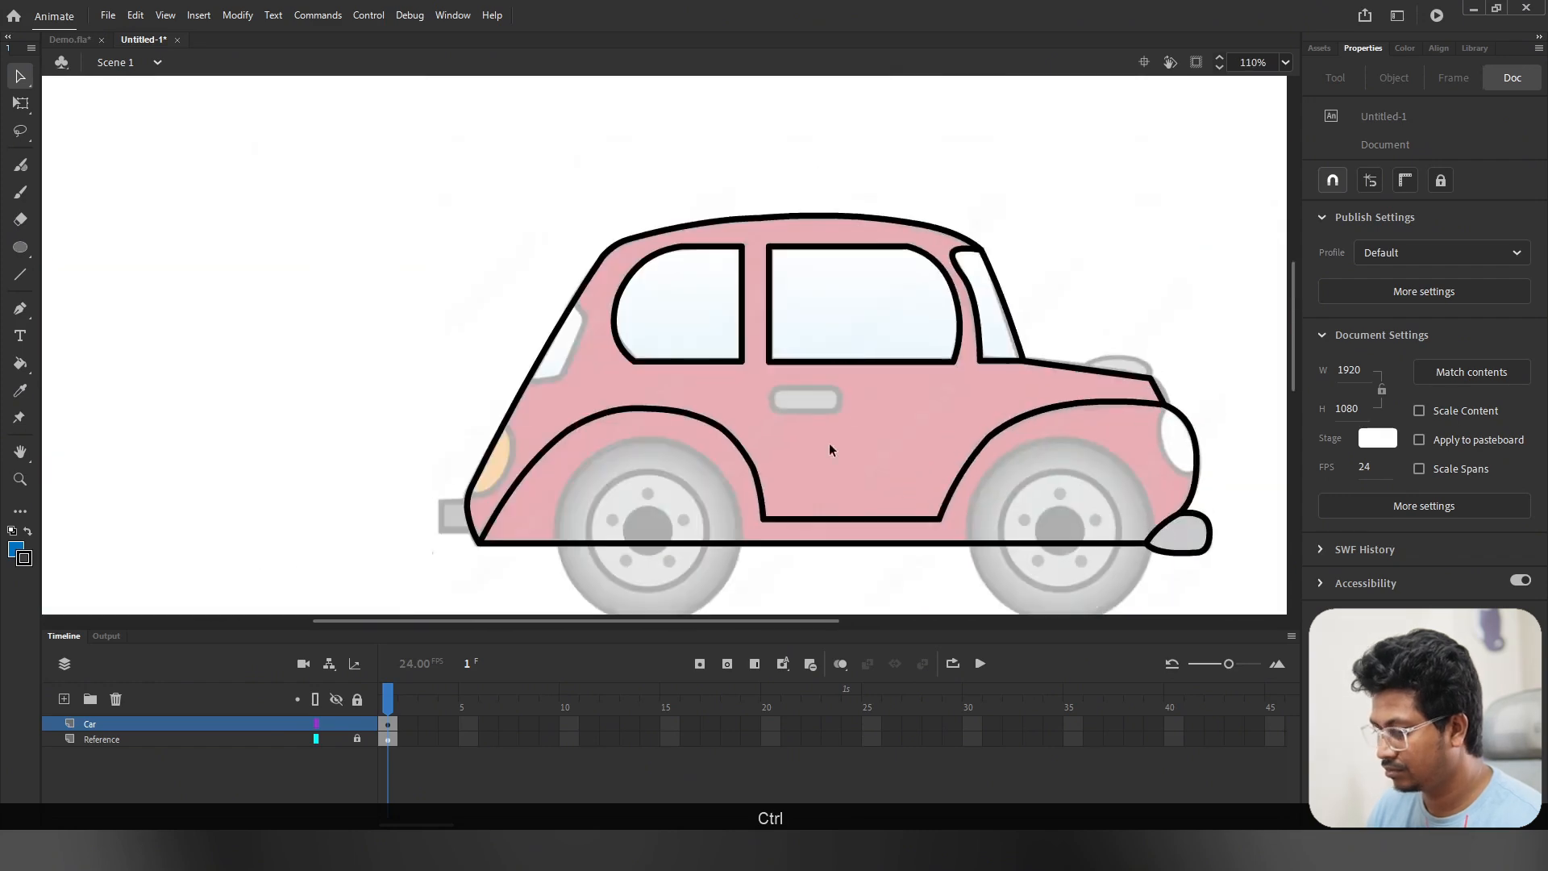
{"action": "left_click_drag", "start_coordinate": [1032, 457], "coordinate": [899, 438]}
{"action": "scroll", "coordinate": [328, 376], "scroll_direction": "up", "scroll_amount": 1}
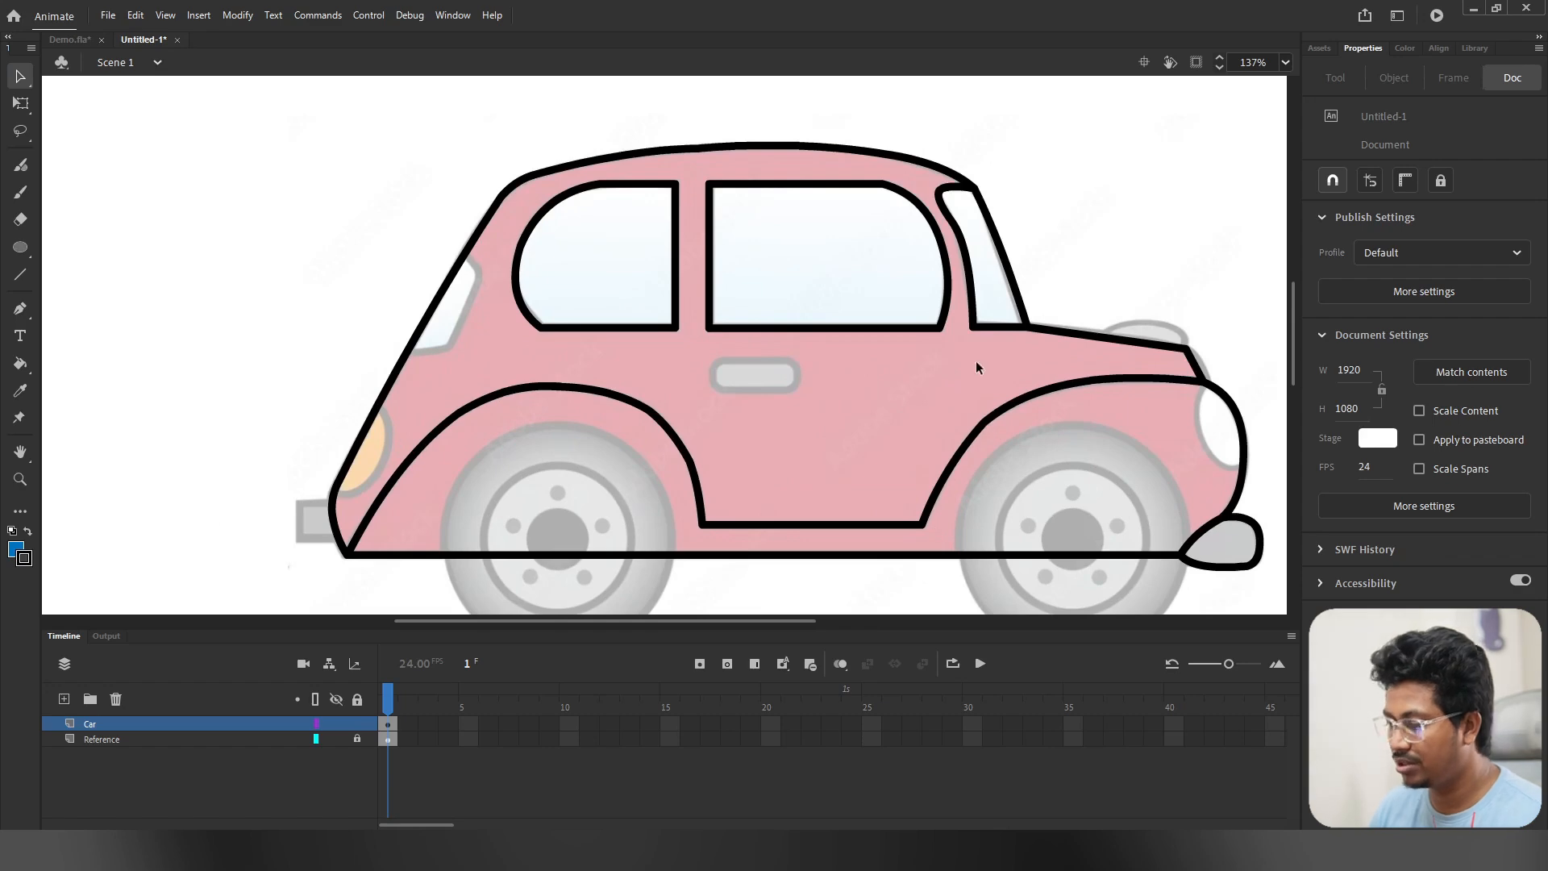
Step: Trace the small rear window's bottom, front and upper edges with lines connected to the rear body edge
{"action": "left_click", "coordinate": [21, 276]}
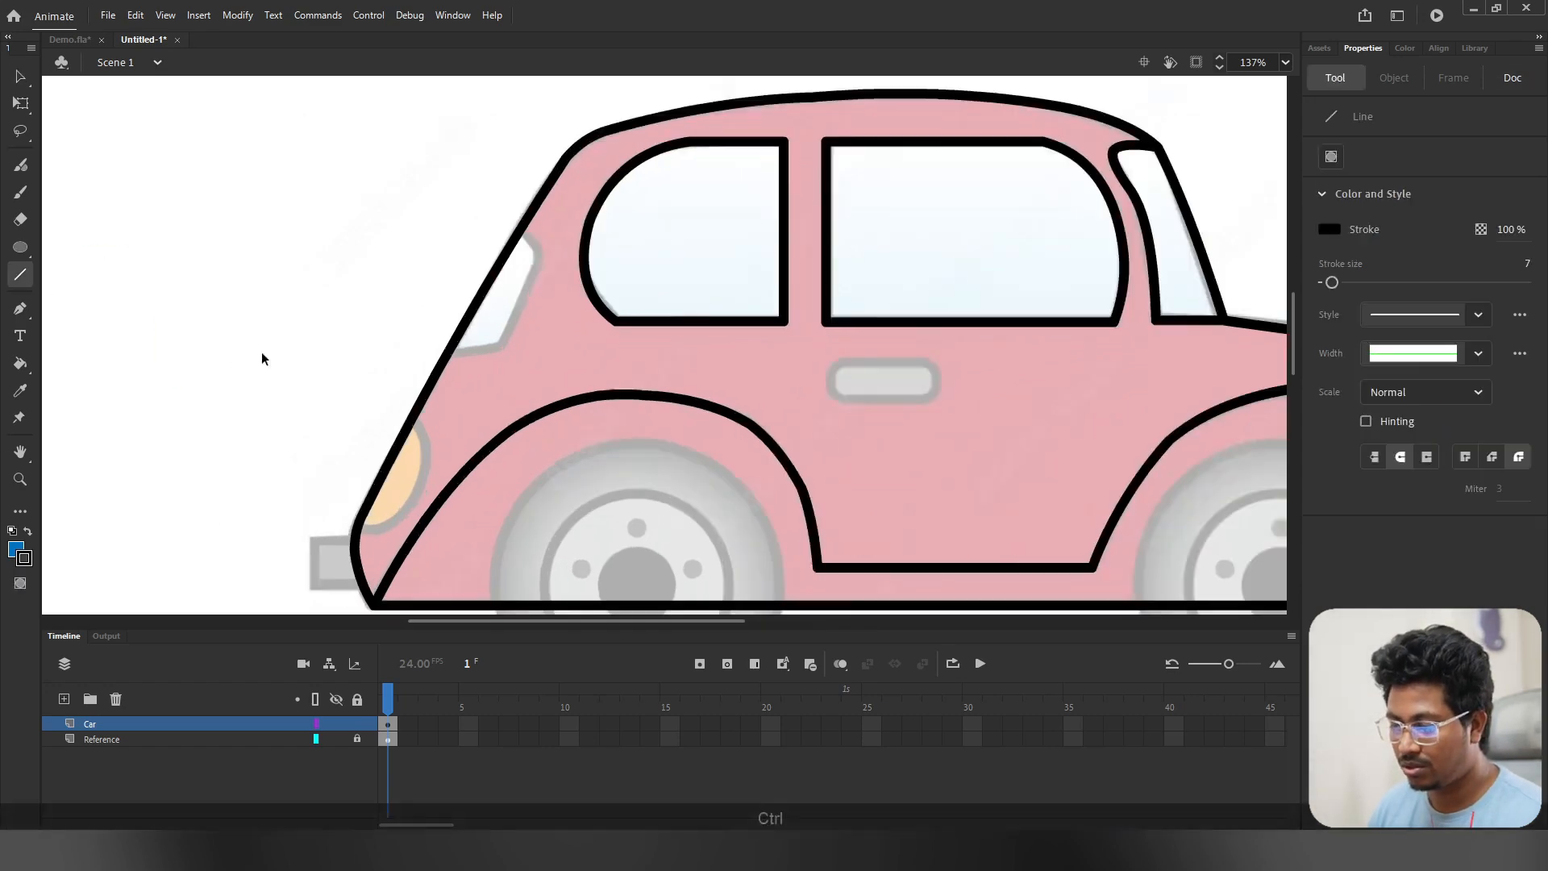
{"action": "scroll", "coordinate": [261, 352], "scroll_direction": "up", "scroll_amount": 6}
{"action": "mouse_move", "coordinate": [272, 425]}
{"action": "left_mouse_down"}
{"action": "mouse_move", "coordinate": [411, 405]}
{"action": "mouse_move", "coordinate": [516, 187]}
{"action": "mouse_move", "coordinate": [498, 203]}
{"action": "left_mouse_up"}
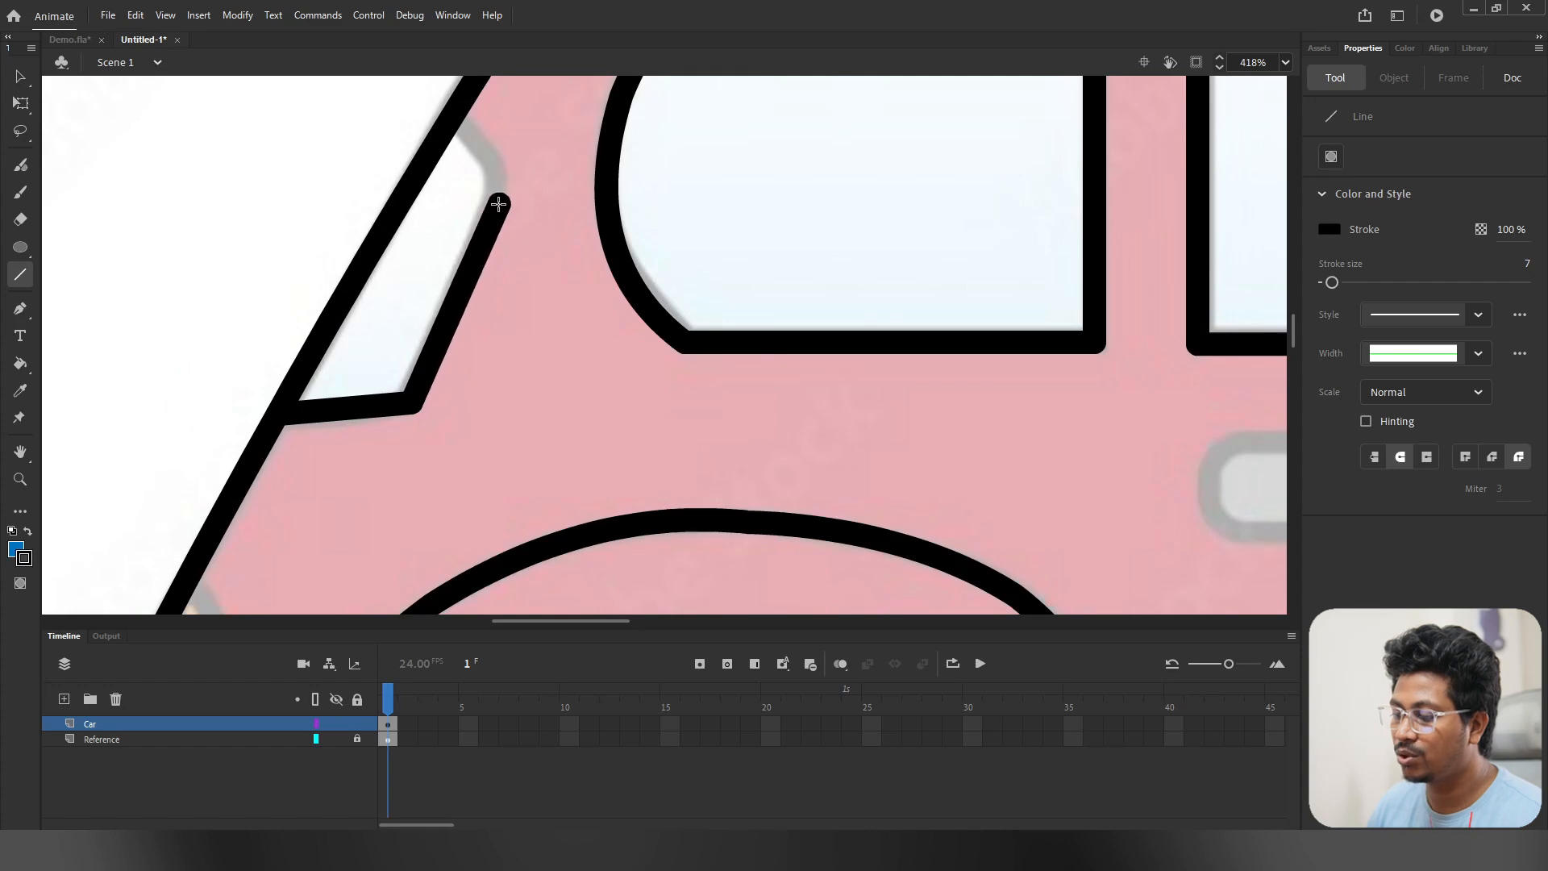
{"action": "mouse_move", "coordinate": [491, 143]}
{"action": "left_mouse_down"}
{"action": "mouse_move", "coordinate": [452, 124]}
{"action": "mouse_move", "coordinate": [486, 160]}
{"action": "left_mouse_up"}
{"action": "left_click", "coordinate": [287, 142]}
{"action": "key", "text": "v"}
{"action": "left_click", "coordinate": [359, 123]}
{"action": "scroll", "coordinate": [441, 403], "scroll_direction": "down", "scroll_amount": 6}
Step: Trace the tail light with two connected lines against the rear body edge and bend them into a curve
{"action": "key", "text": "ctrl+space"}
{"action": "left_click_drag", "start_coordinate": [342, 416], "coordinate": [516, 525]}
{"action": "key", "text": "n"}
{"action": "left_click_drag", "start_coordinate": [509, 179], "coordinate": [515, 319]}
{"action": "left_click_drag", "start_coordinate": [515, 319], "coordinate": [406, 387]}
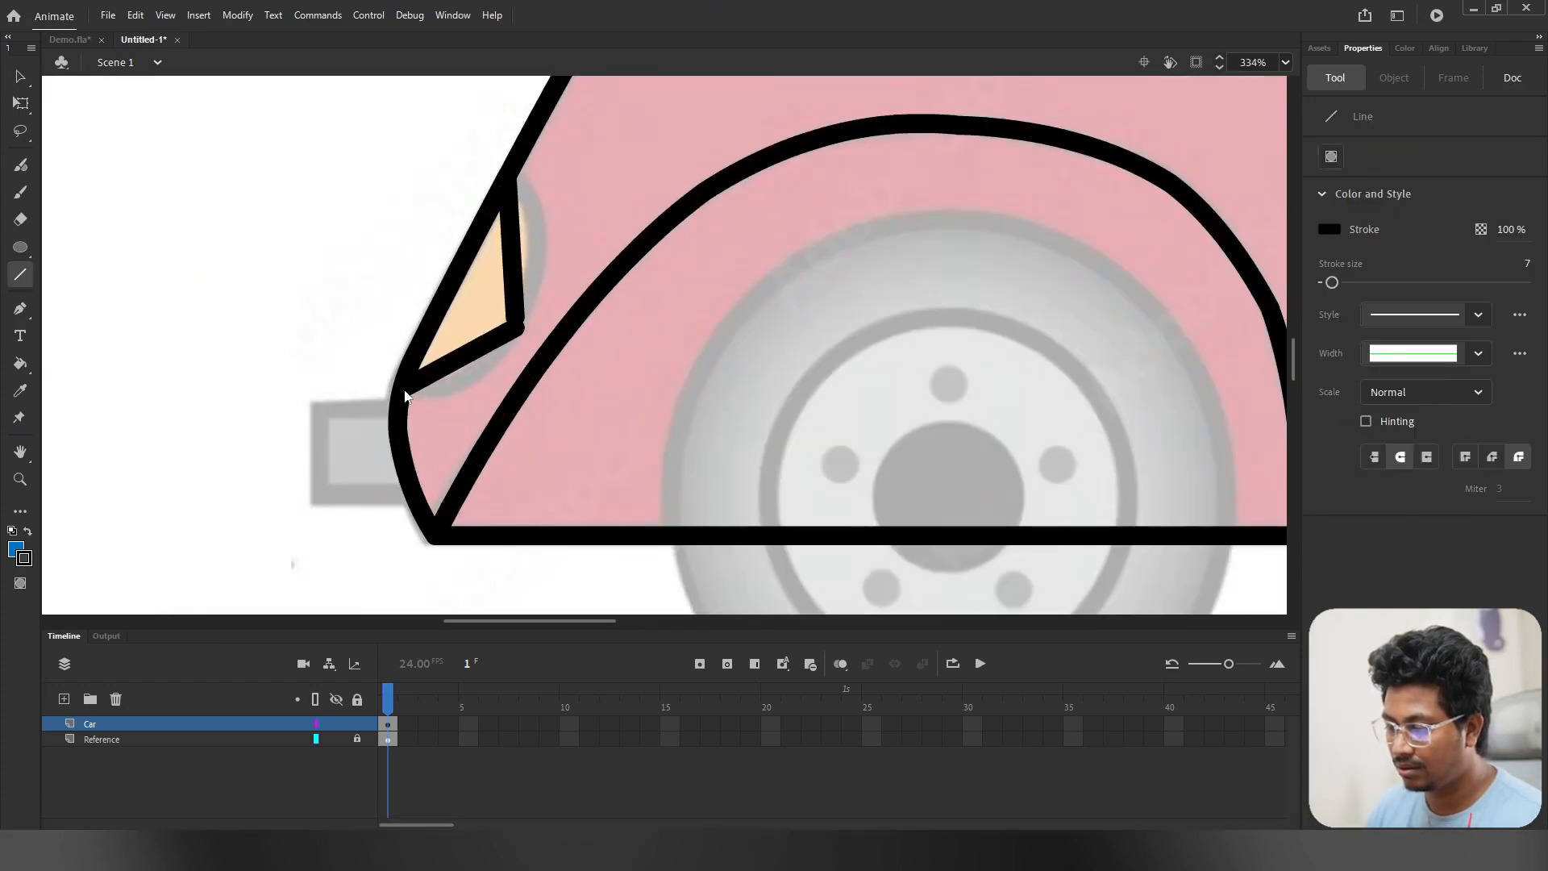
{"action": "key", "text": "v"}
{"action": "left_click_drag", "start_coordinate": [527, 258], "coordinate": [532, 256]}
{"action": "scroll", "coordinate": [532, 258], "scroll_direction": "down", "scroll_amount": 6}
Step: Curve the hood line and the short front corner segment so they follow the reference down to the headlight
{"action": "left_click_drag", "start_coordinate": [677, 266], "coordinate": [814, 379]}
{"action": "key", "text": "n"}
{"action": "scroll", "coordinate": [605, 323], "scroll_direction": "down", "scroll_amount": 2}
{"action": "key", "text": "v"}
{"action": "left_click_drag", "start_coordinate": [793, 463], "coordinate": [809, 453]}
{"action": "left_click_drag", "start_coordinate": [532, 373], "coordinate": [535, 364]}
{"action": "mouse_move", "coordinate": [821, 513]}
{"action": "left_mouse_down"}
{"action": "mouse_move", "coordinate": [843, 519]}
{"action": "mouse_move", "coordinate": [825, 517]}
{"action": "left_mouse_up"}
{"action": "left_click_drag", "start_coordinate": [766, 413], "coordinate": [765, 411]}
Step: Trace the raised shape on top of the hood with two connected lines and bend its top into a curve
{"action": "left_click", "coordinate": [20, 274]}
{"action": "mouse_move", "coordinate": [532, 365]}
{"action": "left_mouse_down"}
{"action": "mouse_move", "coordinate": [661, 329]}
{"action": "mouse_move", "coordinate": [699, 335]}
{"action": "left_mouse_up"}
{"action": "mouse_move", "coordinate": [700, 336]}
{"action": "left_mouse_down"}
{"action": "mouse_move", "coordinate": [766, 411]}
{"action": "mouse_move", "coordinate": [755, 358]}
{"action": "left_mouse_up"}
{"action": "left_click", "coordinate": [20, 77]}
{"action": "left_click_drag", "start_coordinate": [616, 348], "coordinate": [629, 332]}
{"action": "scroll", "coordinate": [805, 425], "scroll_direction": "down", "scroll_amount": 8}
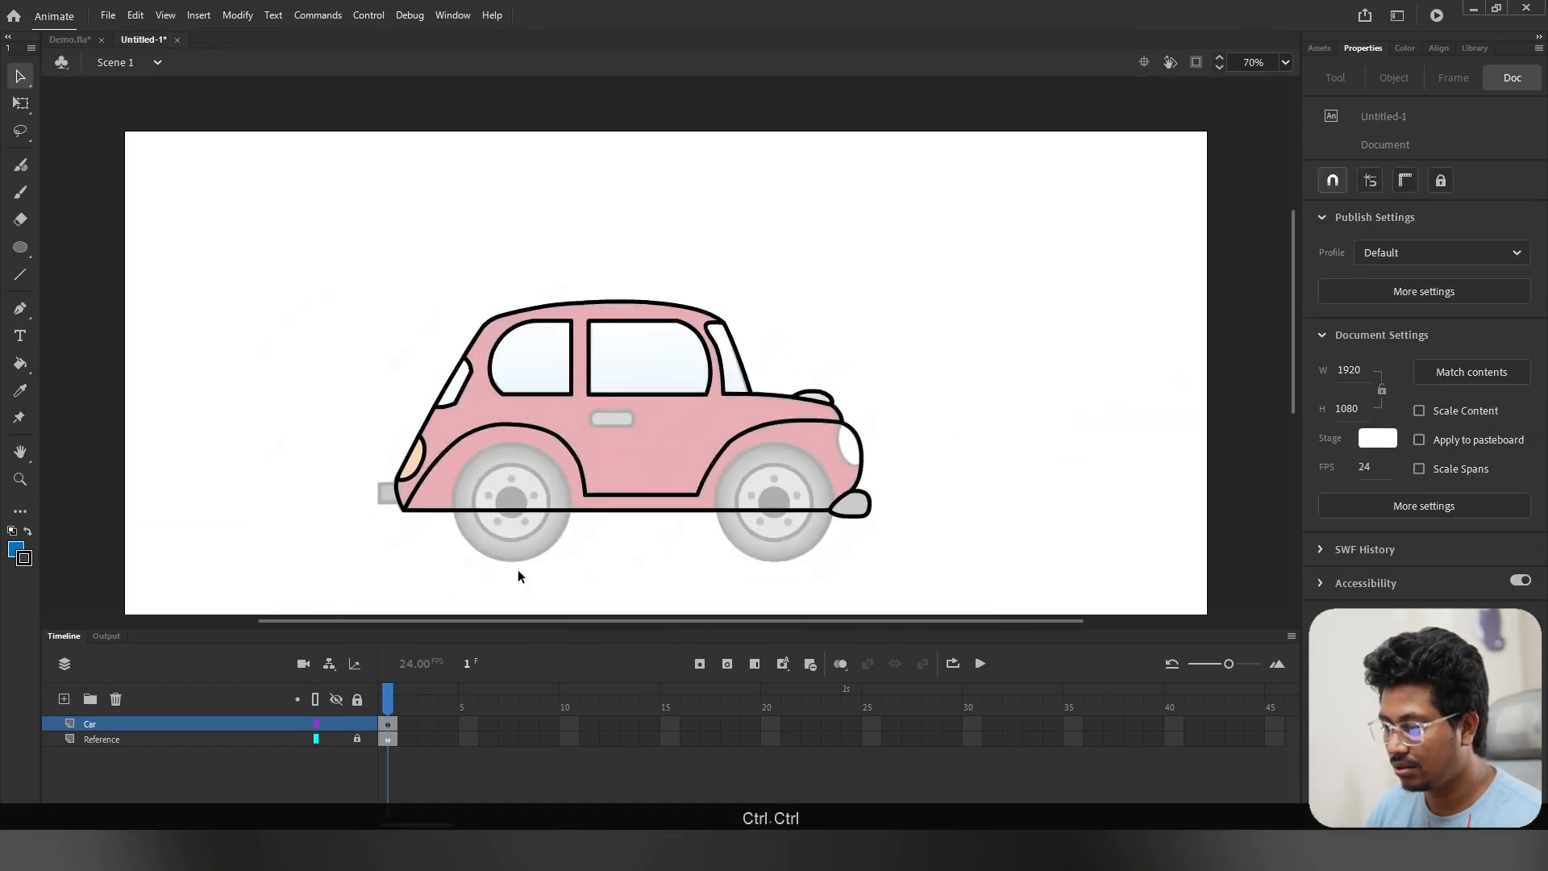
Step: Trace the rear bumper's top, outer and bottom edges with straight lines connected to the body and tidy its corner
{"action": "scroll", "coordinate": [328, 502], "scroll_direction": "up", "scroll_amount": 10}
{"action": "left_click", "coordinate": [20, 274]}
{"action": "left_click_drag", "start_coordinate": [607, 443], "coordinate": [268, 299]}
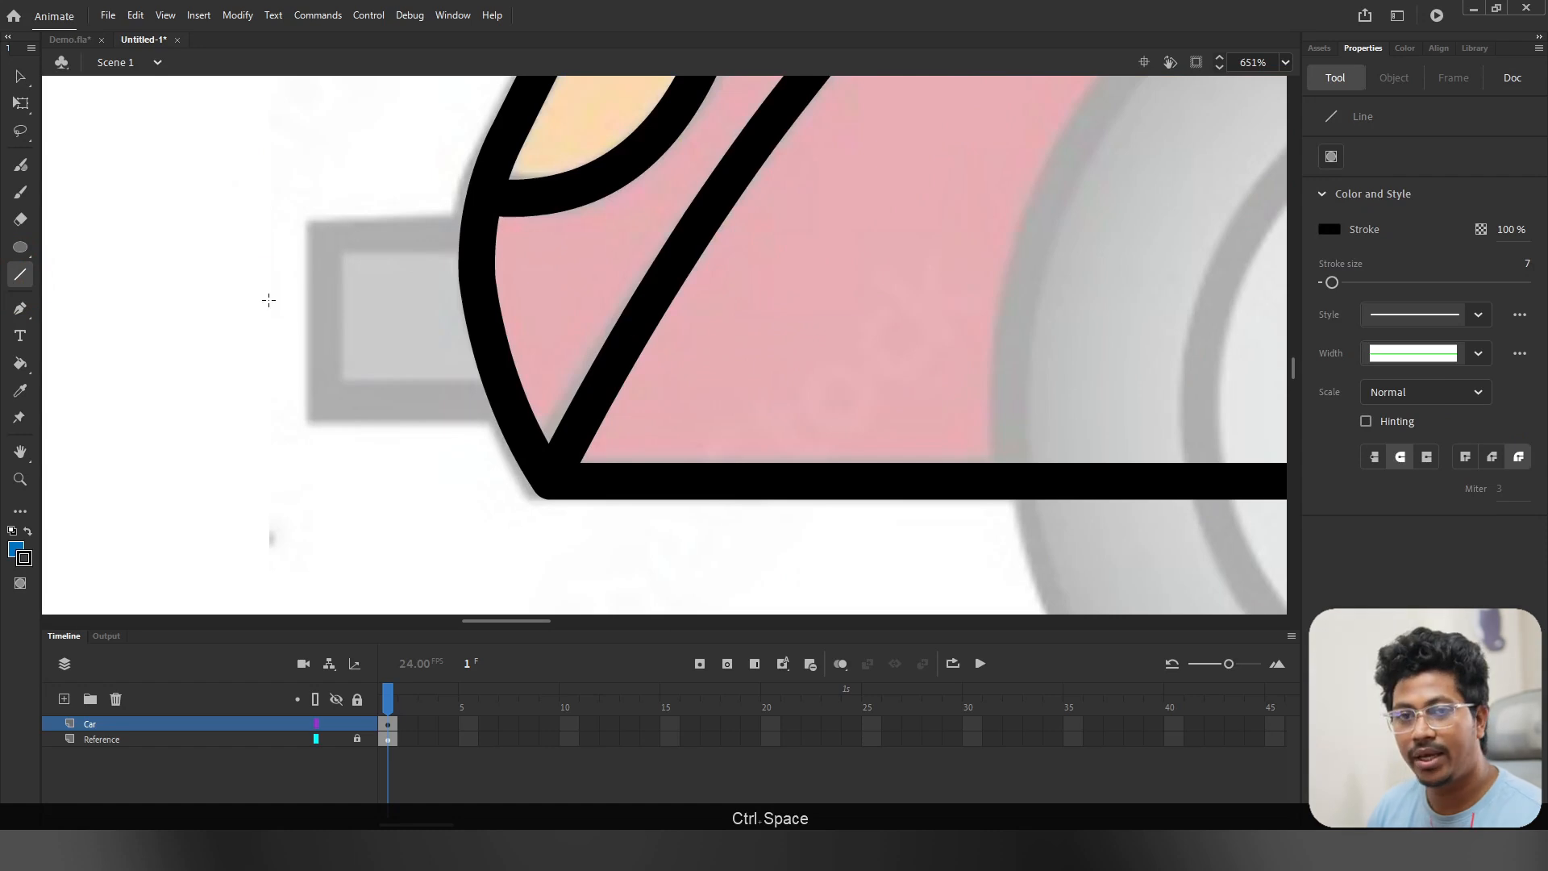
{"action": "mouse_move", "coordinate": [479, 234]}
{"action": "left_mouse_down"}
{"action": "mouse_move", "coordinate": [333, 226]}
{"action": "mouse_move", "coordinate": [324, 410]}
{"action": "mouse_move", "coordinate": [502, 404]}
{"action": "left_mouse_up"}
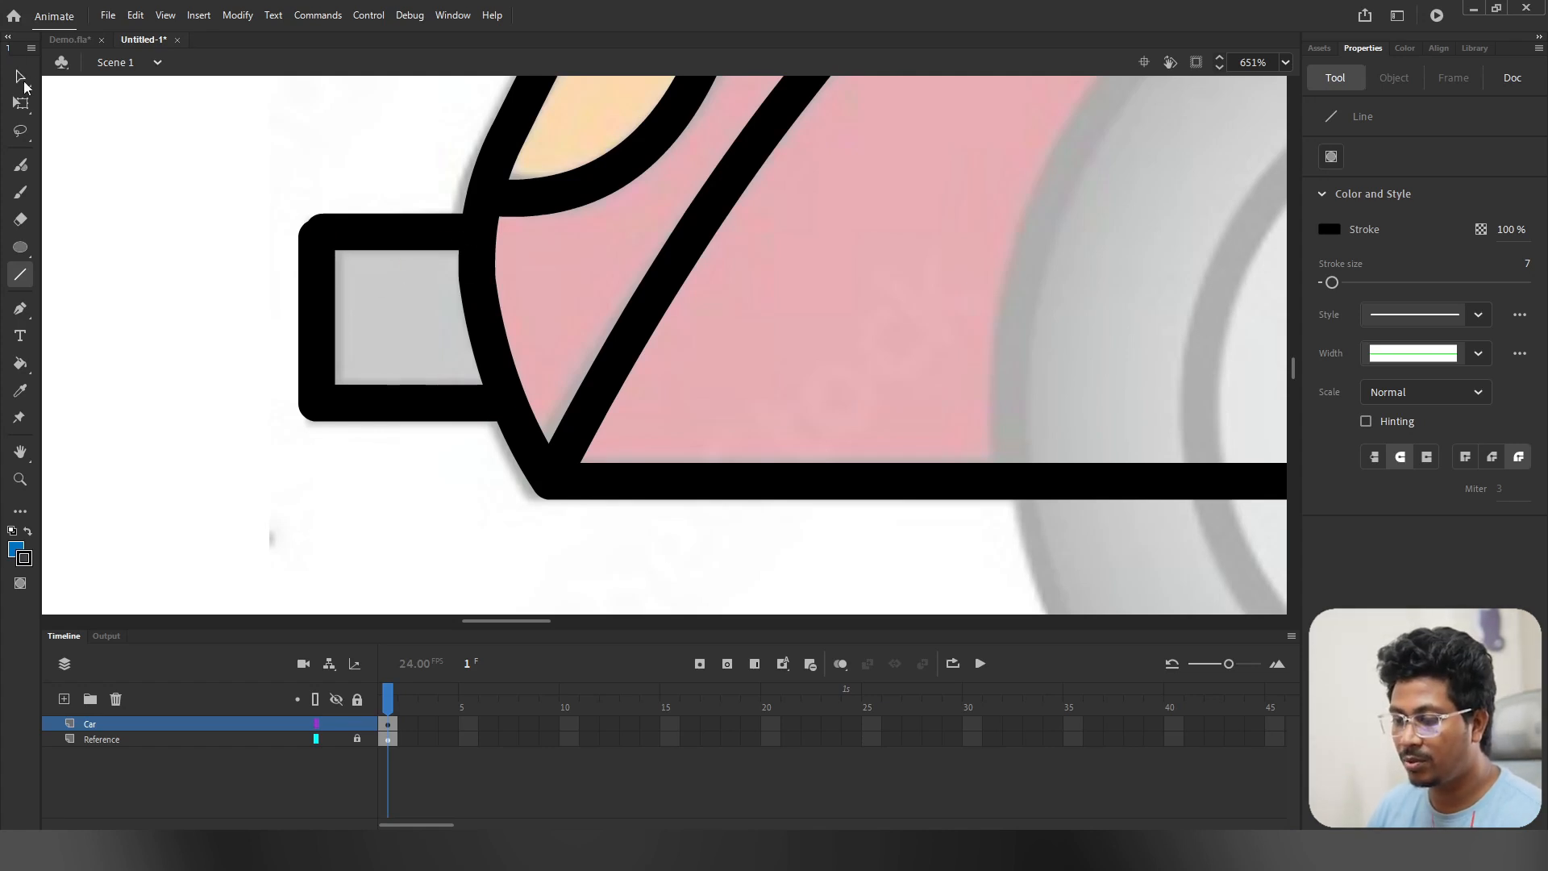
{"action": "left_click", "coordinate": [21, 79]}
{"action": "mouse_move", "coordinate": [476, 242]}
{"action": "left_mouse_down"}
{"action": "mouse_move", "coordinate": [560, 249]}
{"action": "mouse_move", "coordinate": [427, 230]}
{"action": "mouse_move", "coordinate": [452, 234]}
{"action": "left_mouse_up"}
{"action": "key", "text": "ctrl+z"}
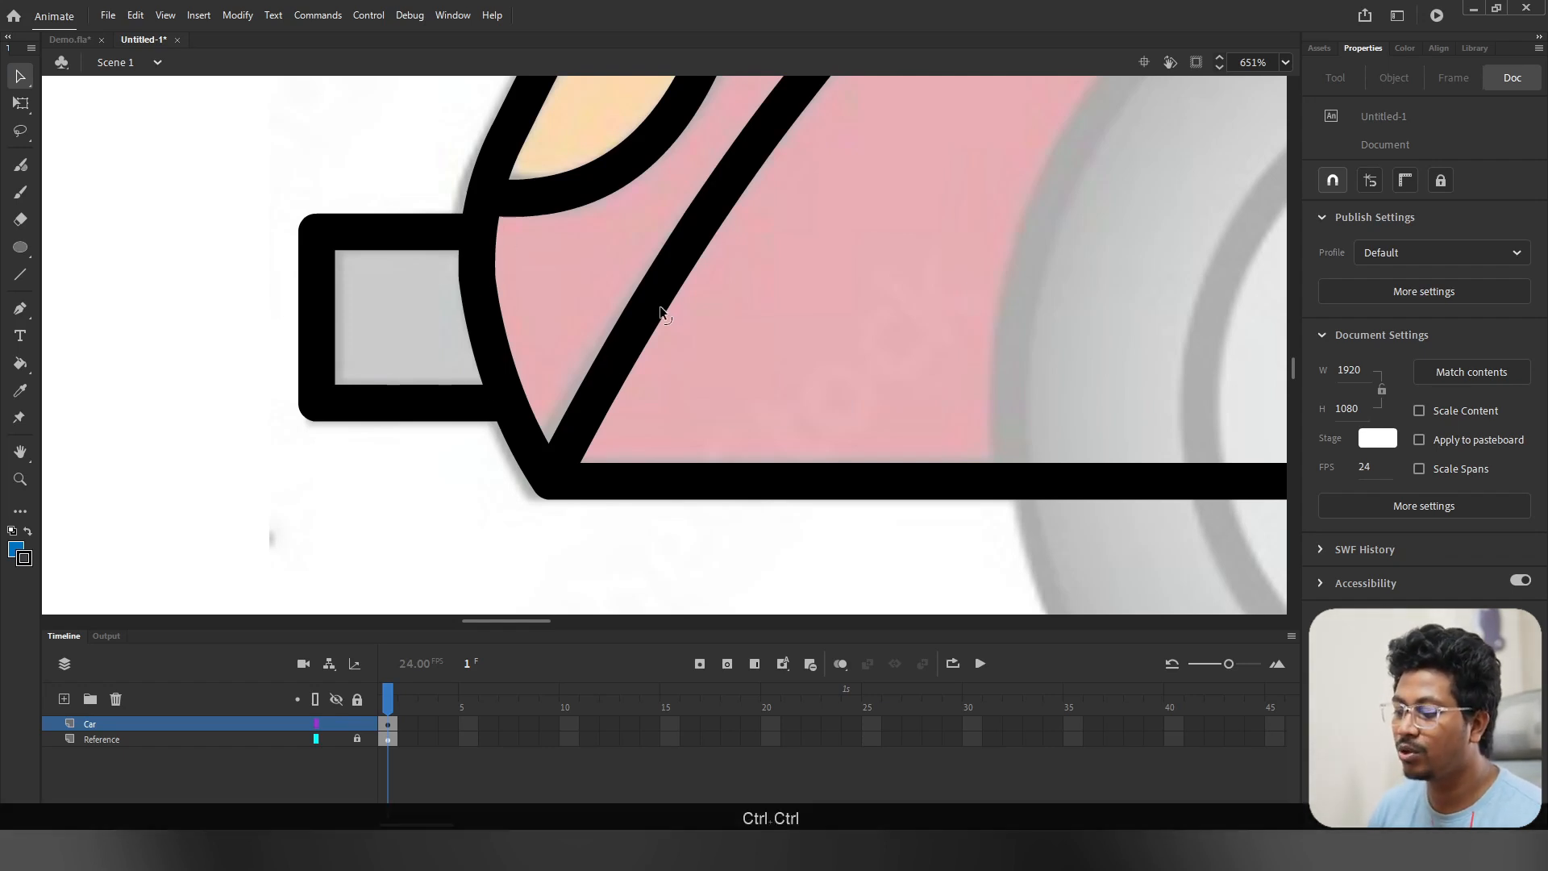
Step: Trace the headlight's inner edge with two connected straight lines ending on the curved front body edge
{"action": "scroll", "coordinate": [659, 303], "scroll_direction": "down", "scroll_amount": 2, "text": "ctrl"}
{"action": "left_click_drag", "start_coordinate": [741, 318], "coordinate": [456, 390]}
{"action": "scroll", "coordinate": [674, 299], "scroll_direction": "down", "scroll_amount": 2, "text": "ctrl"}
{"action": "left_click_drag", "start_coordinate": [691, 298], "coordinate": [444, 410]}
{"action": "scroll", "coordinate": [355, 423], "scroll_direction": "down", "scroll_amount": 1, "text": "ctrl"}
{"action": "scroll", "coordinate": [382, 411], "scroll_direction": "down", "scroll_amount": 1, "text": "ctrl"}
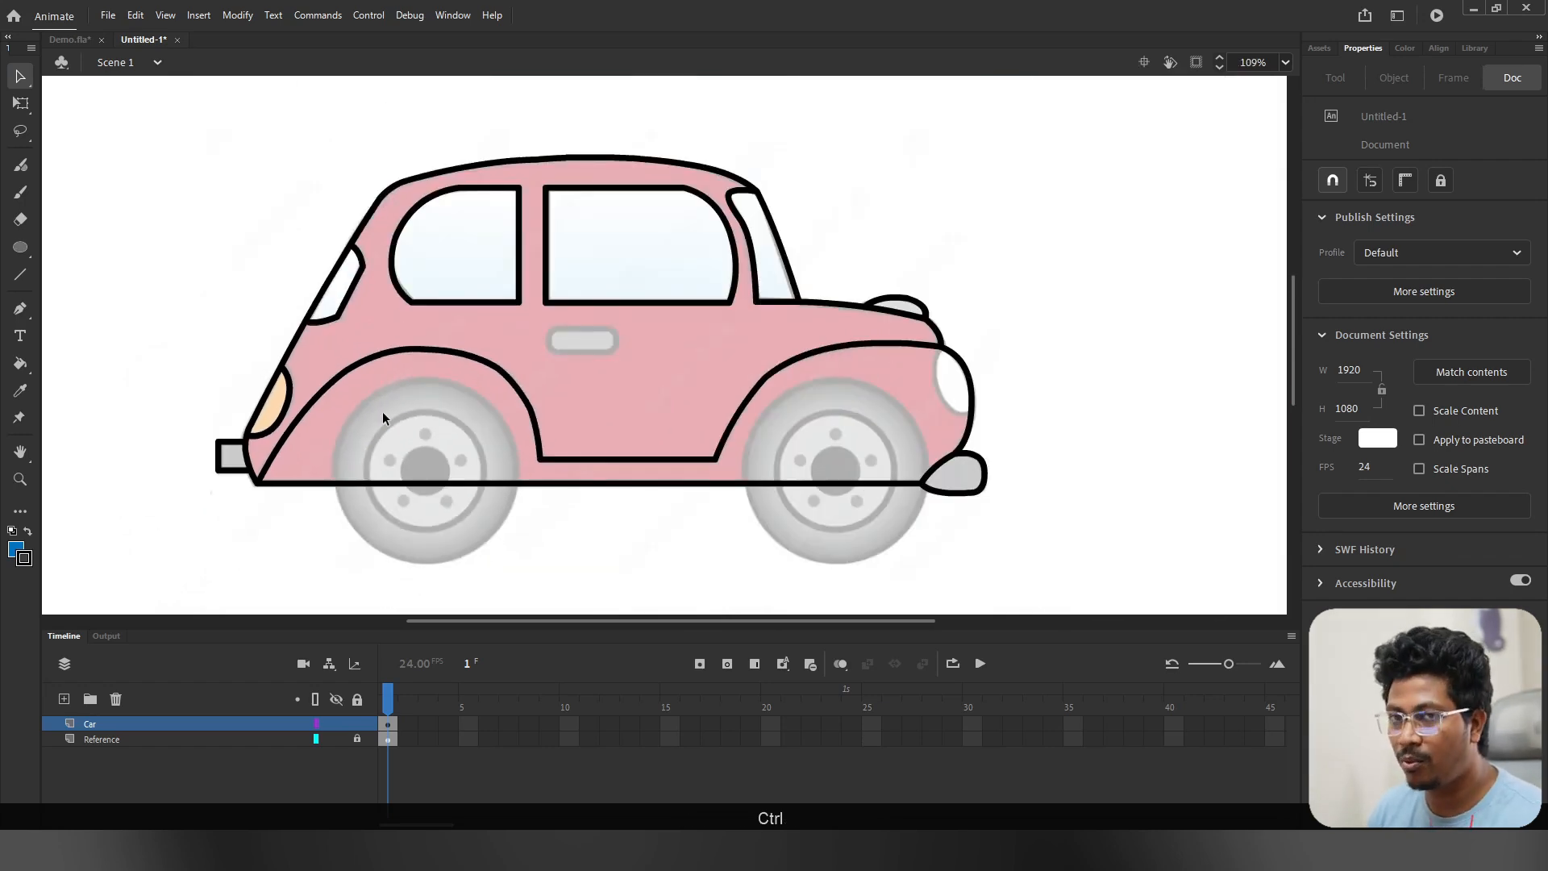
{"action": "scroll", "coordinate": [980, 400], "scroll_direction": "up", "scroll_amount": 7, "text": "ctrl"}
{"action": "left_click_drag", "start_coordinate": [810, 277], "coordinate": [681, 238]}
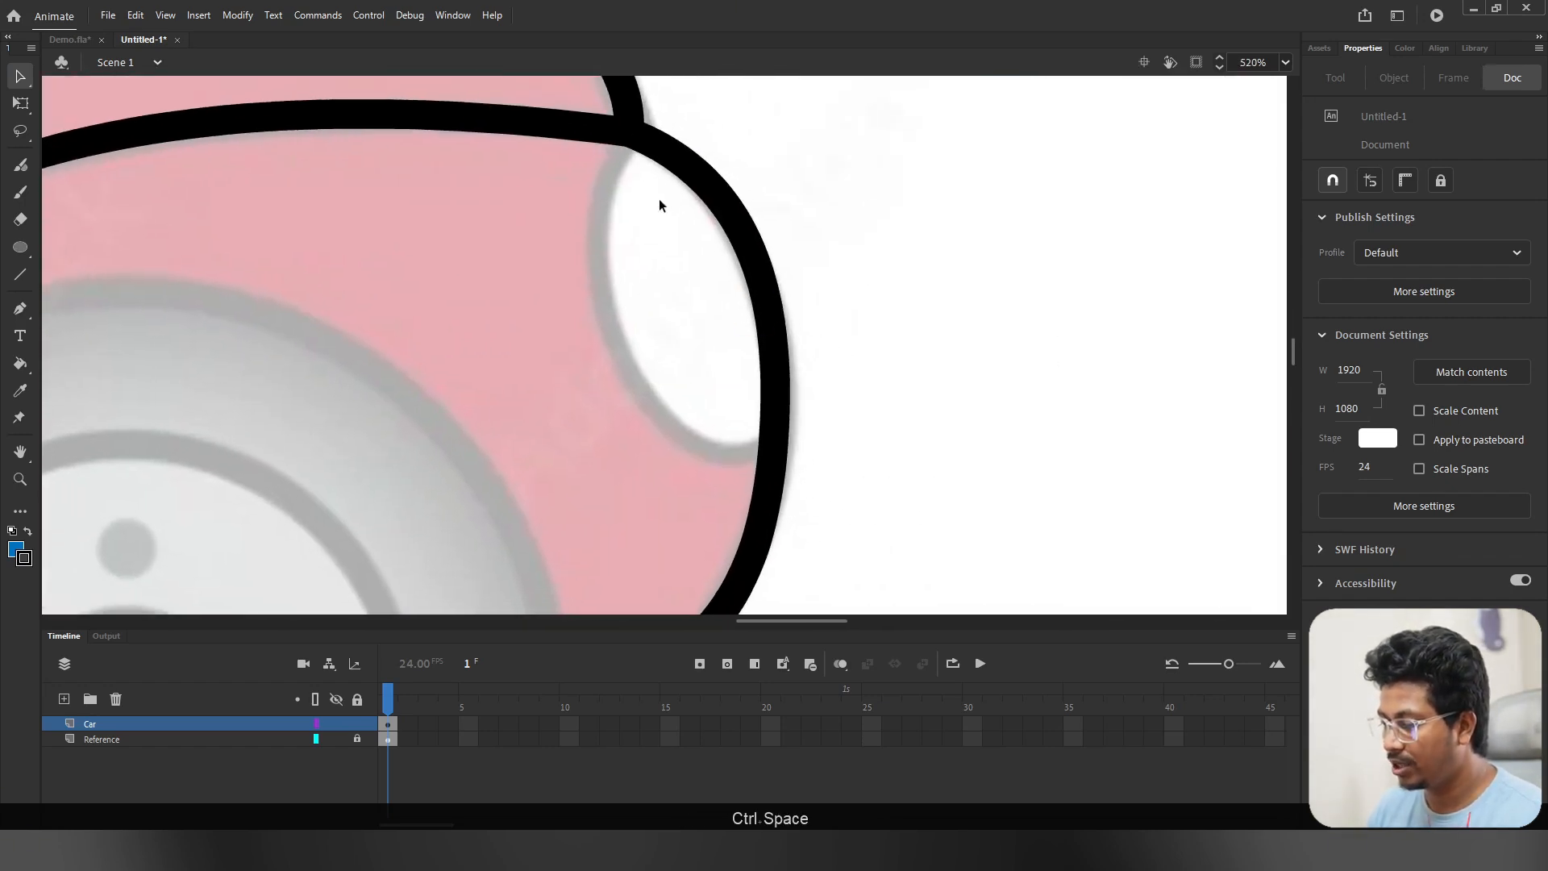
{"action": "left_click", "coordinate": [16, 279]}
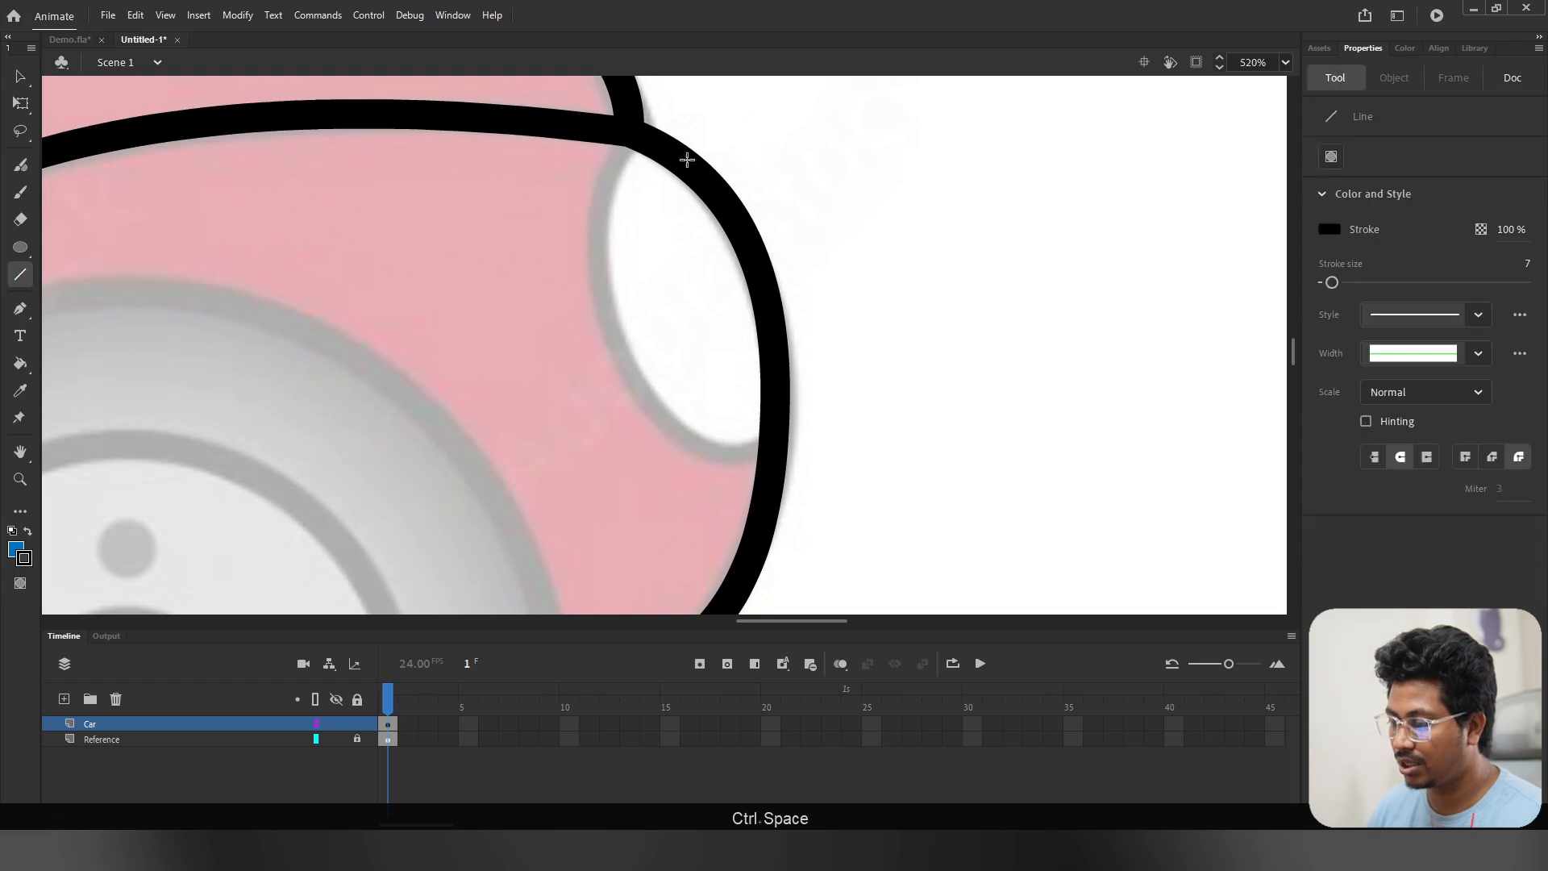
{"action": "mouse_move", "coordinate": [637, 138]}
{"action": "left_mouse_down"}
{"action": "mouse_move", "coordinate": [601, 270]}
{"action": "mouse_move", "coordinate": [609, 330]}
{"action": "mouse_move", "coordinate": [654, 379]}
{"action": "mouse_move", "coordinate": [766, 444]}
{"action": "left_mouse_up"}
{"action": "key", "text": "v"}
Step: Bend the two headlight lines into a rounded edge and adjust the point where they meet
{"action": "left_click", "coordinate": [708, 238]}
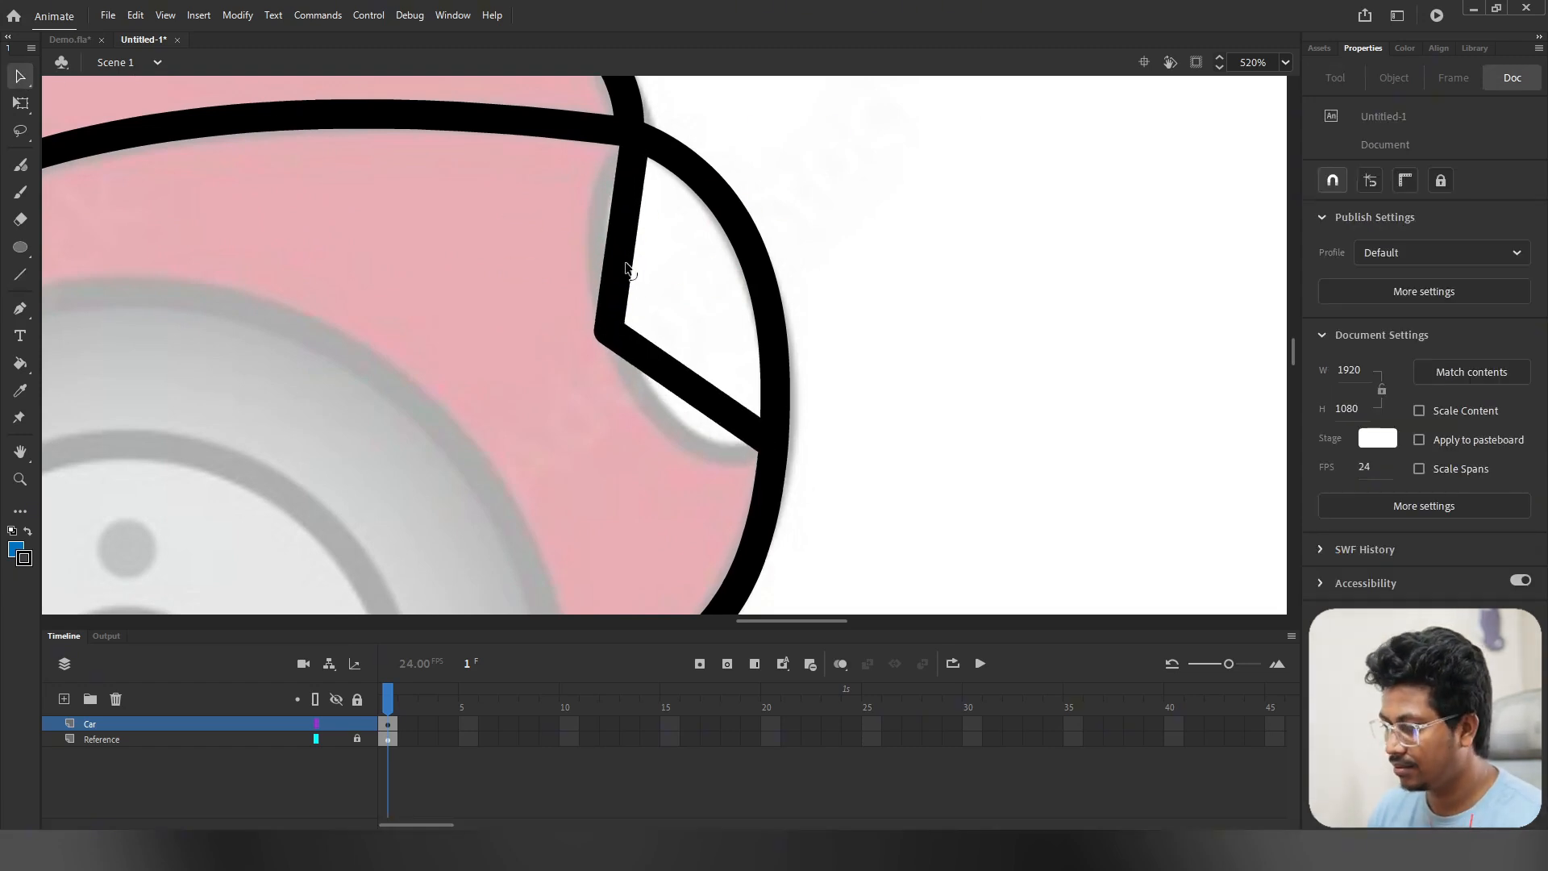
{"action": "left_click_drag", "start_coordinate": [627, 268], "coordinate": [602, 235]}
{"action": "left_click_drag", "start_coordinate": [677, 375], "coordinate": [668, 419]}
{"action": "left_click_drag", "start_coordinate": [597, 329], "coordinate": [616, 360]}
{"action": "scroll", "coordinate": [621, 321], "scroll_direction": "down", "scroll_amount": 10}
Step: Try drawing a square-cornered rectangle for the door handle, and undo it
{"action": "scroll", "coordinate": [600, 325], "scroll_direction": "up", "scroll_amount": 5}
{"action": "scroll", "coordinate": [578, 395], "scroll_direction": "up", "scroll_amount": 6}
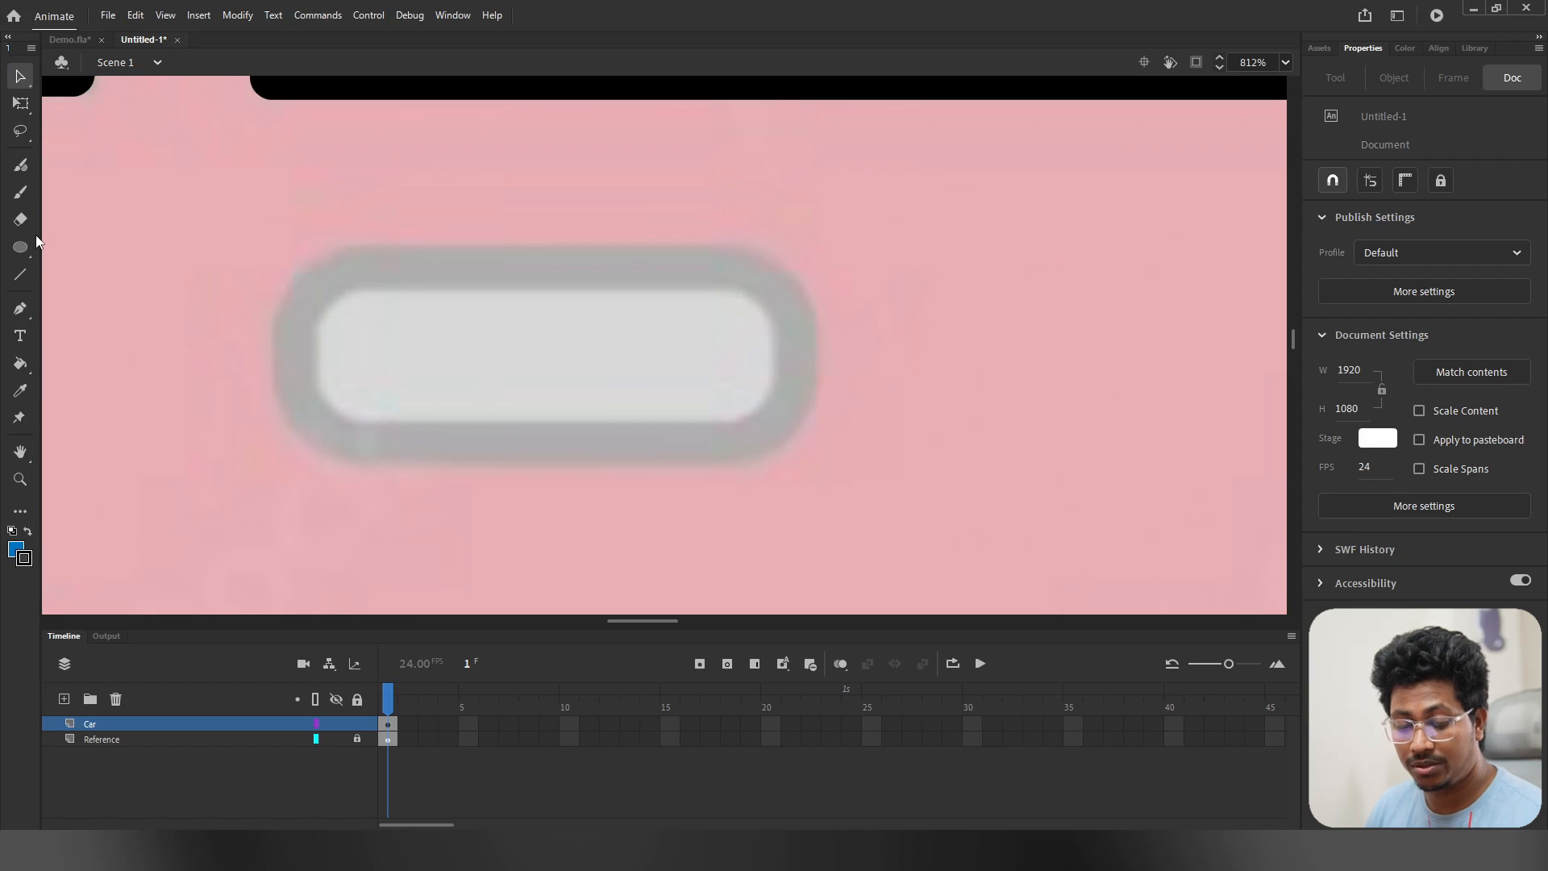
{"action": "key", "text": "r"}
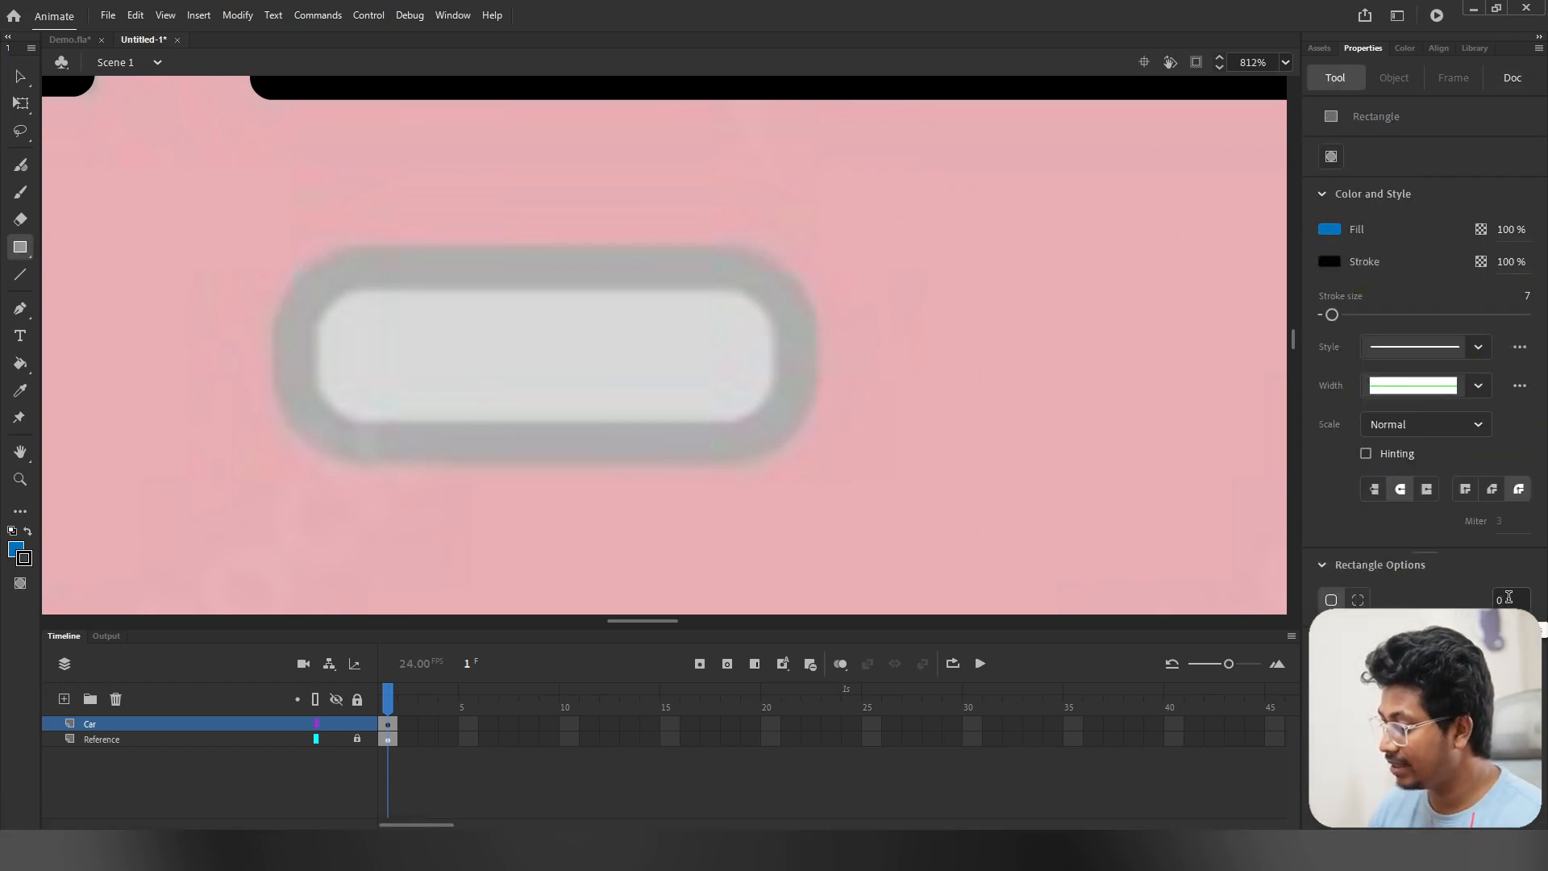
{"action": "mouse_move", "coordinate": [405, 319]}
{"action": "left_mouse_down"}
{"action": "mouse_move", "coordinate": [429, 342]}
{"action": "mouse_move", "coordinate": [848, 480]}
{"action": "mouse_move", "coordinate": [983, 490]}
{"action": "left_mouse_up"}
{"action": "key", "text": "ctrl+z"}
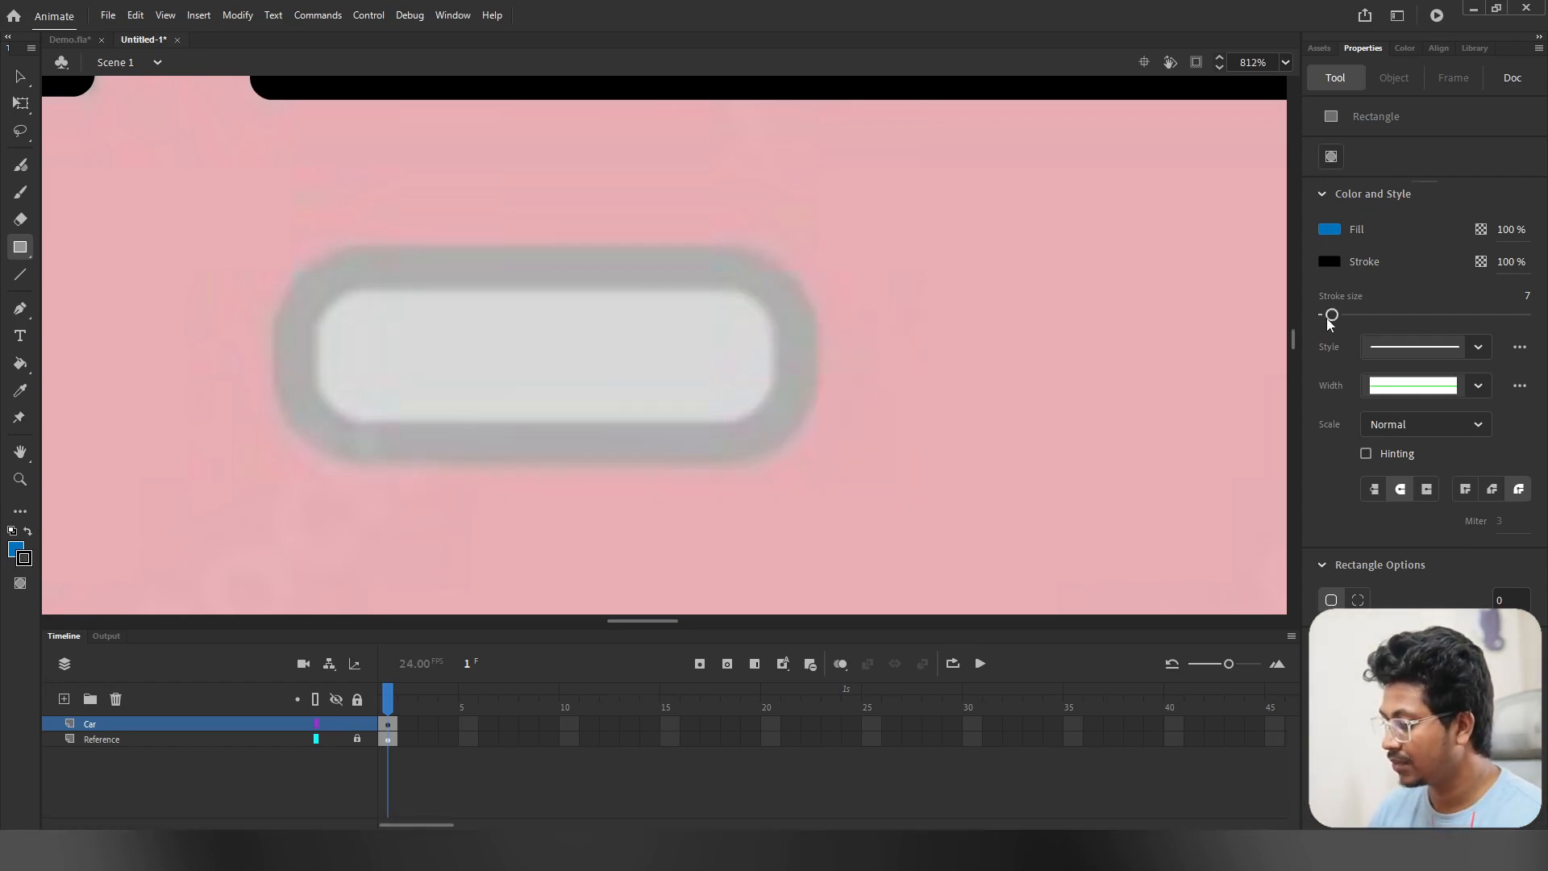
Step: Try drawing the door handle as a rectangle with a corner radius of 5, and undo it
{"action": "left_click", "coordinate": [1504, 598]}
{"action": "type", "text": "5"}
{"action": "mouse_move", "coordinate": [324, 290]}
{"action": "left_mouse_down"}
{"action": "mouse_move", "coordinate": [454, 366]}
{"action": "mouse_move", "coordinate": [789, 436]}
{"action": "left_mouse_up"}
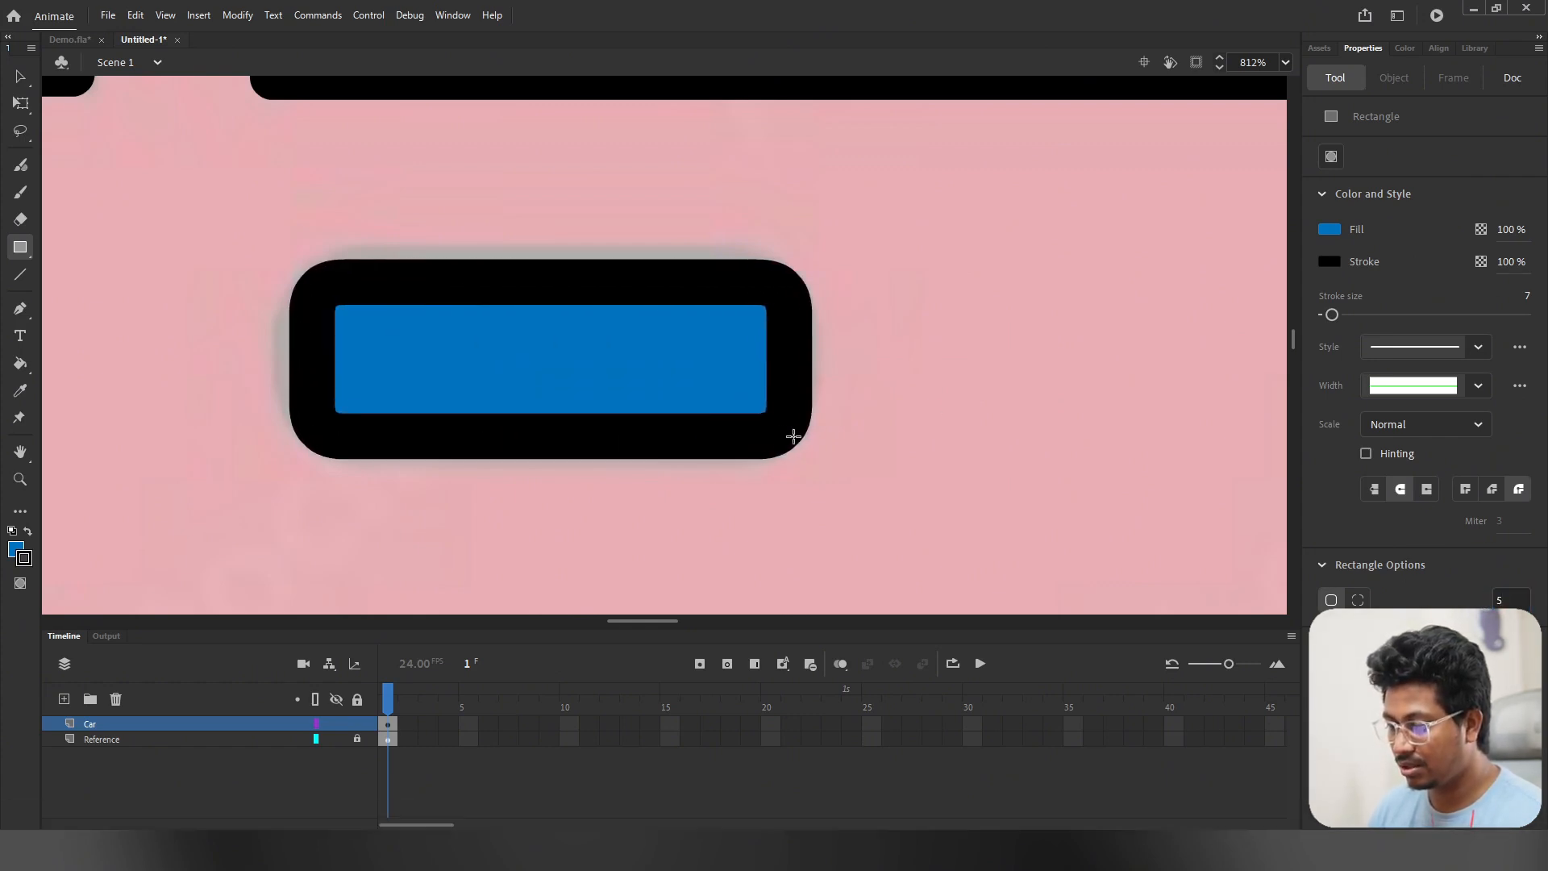
{"action": "key", "text": "ctrl+z"}
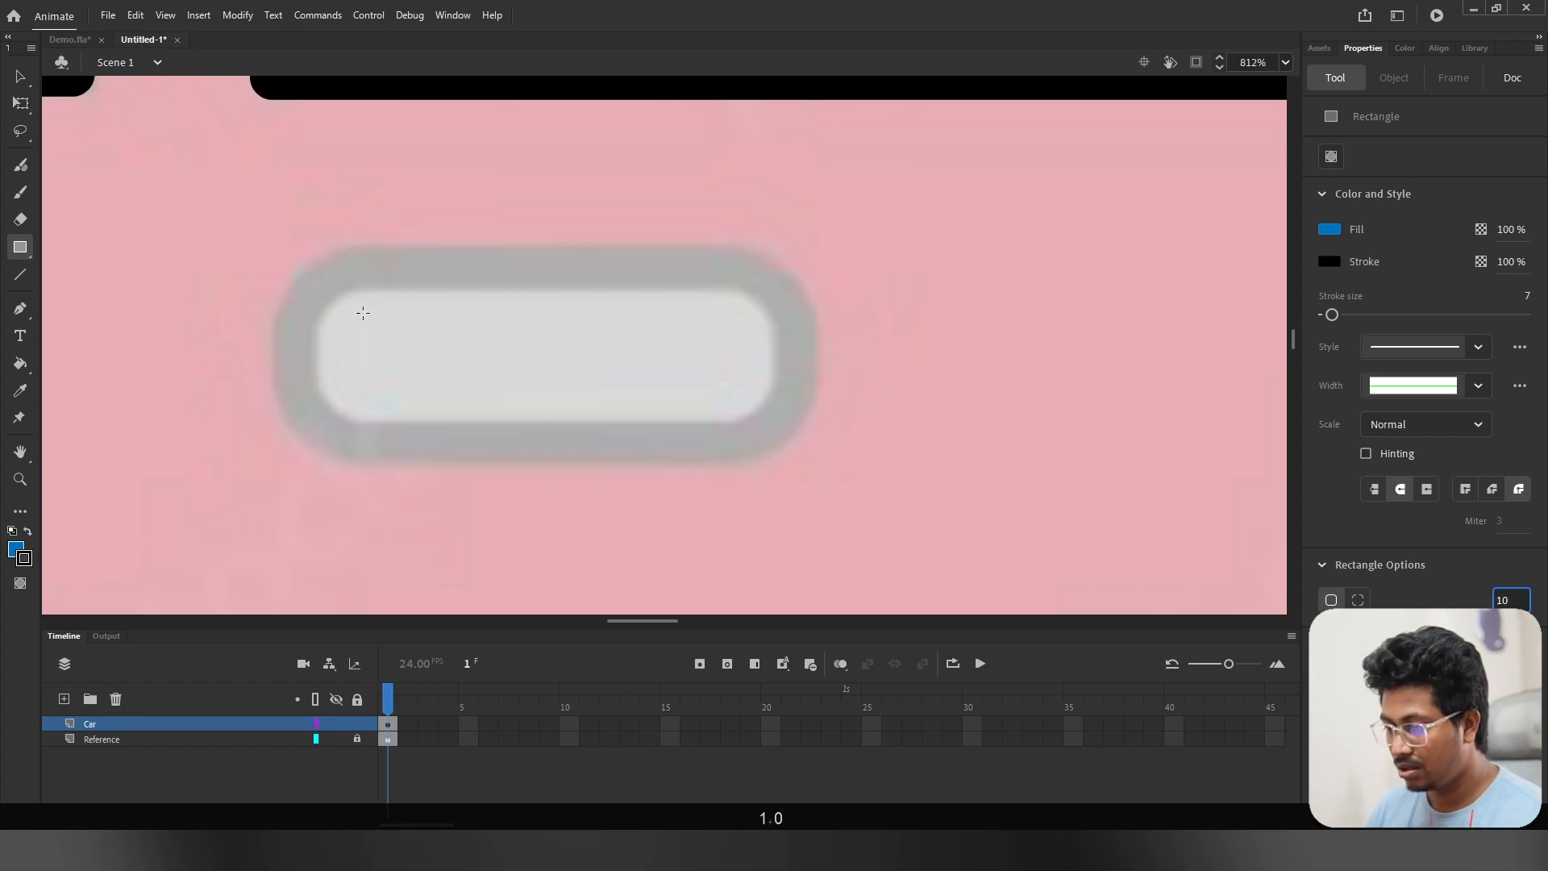
Step: Draw the door handle as a rectangle about 75 by 26 px with a corner radius of 10, and delete its blue fill
{"action": "left_click_drag", "start_coordinate": [301, 277], "coordinate": [792, 446]}
{"action": "key", "text": "v"}
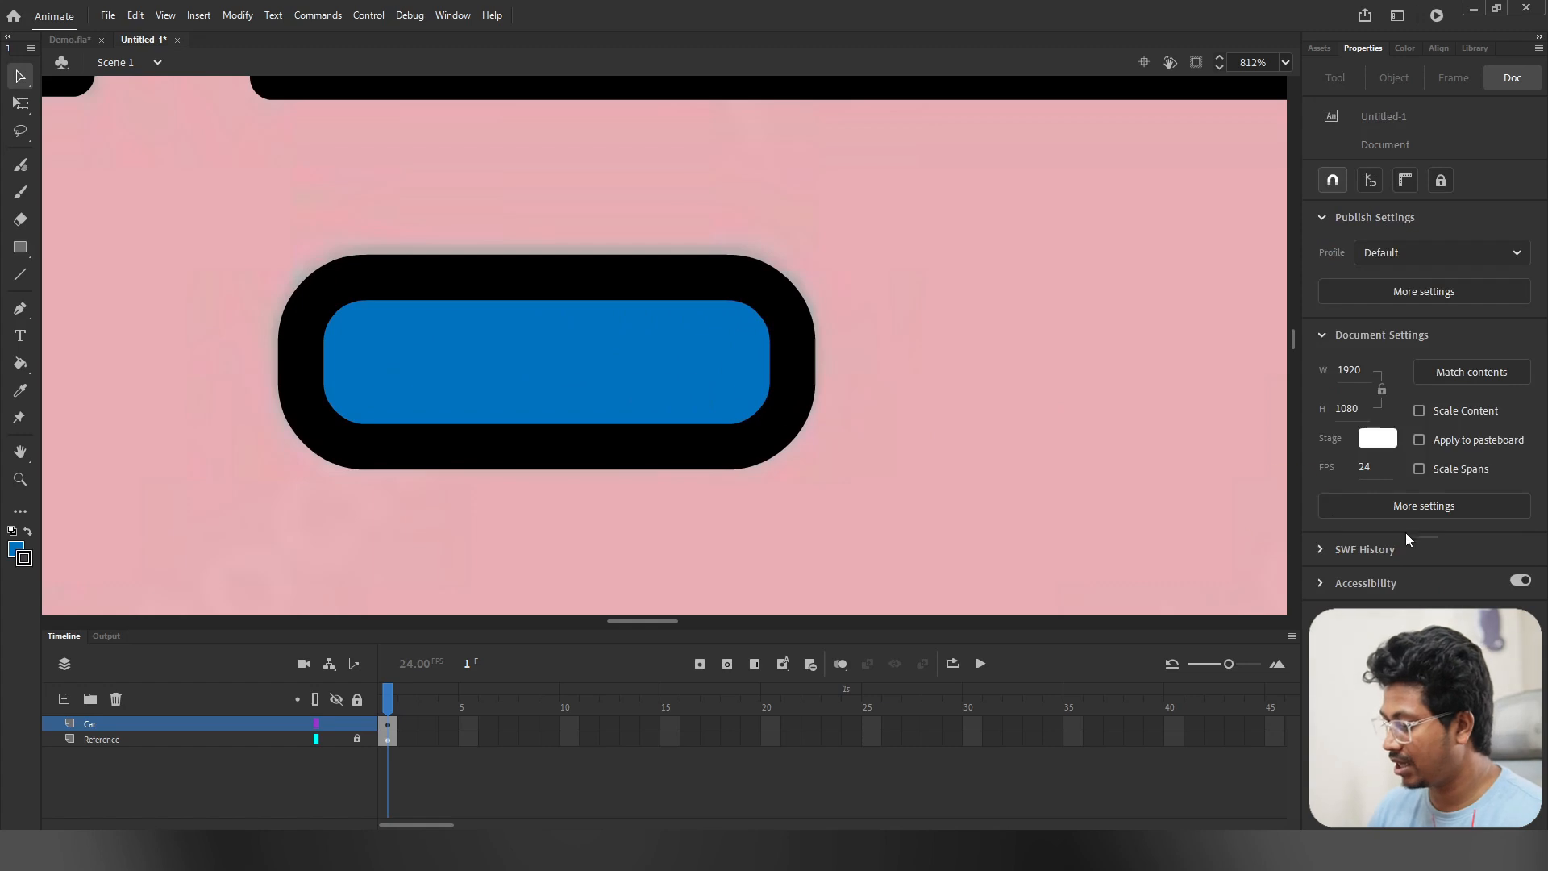
{"action": "left_click", "coordinate": [389, 290]}
{"action": "left_click", "coordinate": [429, 383]}
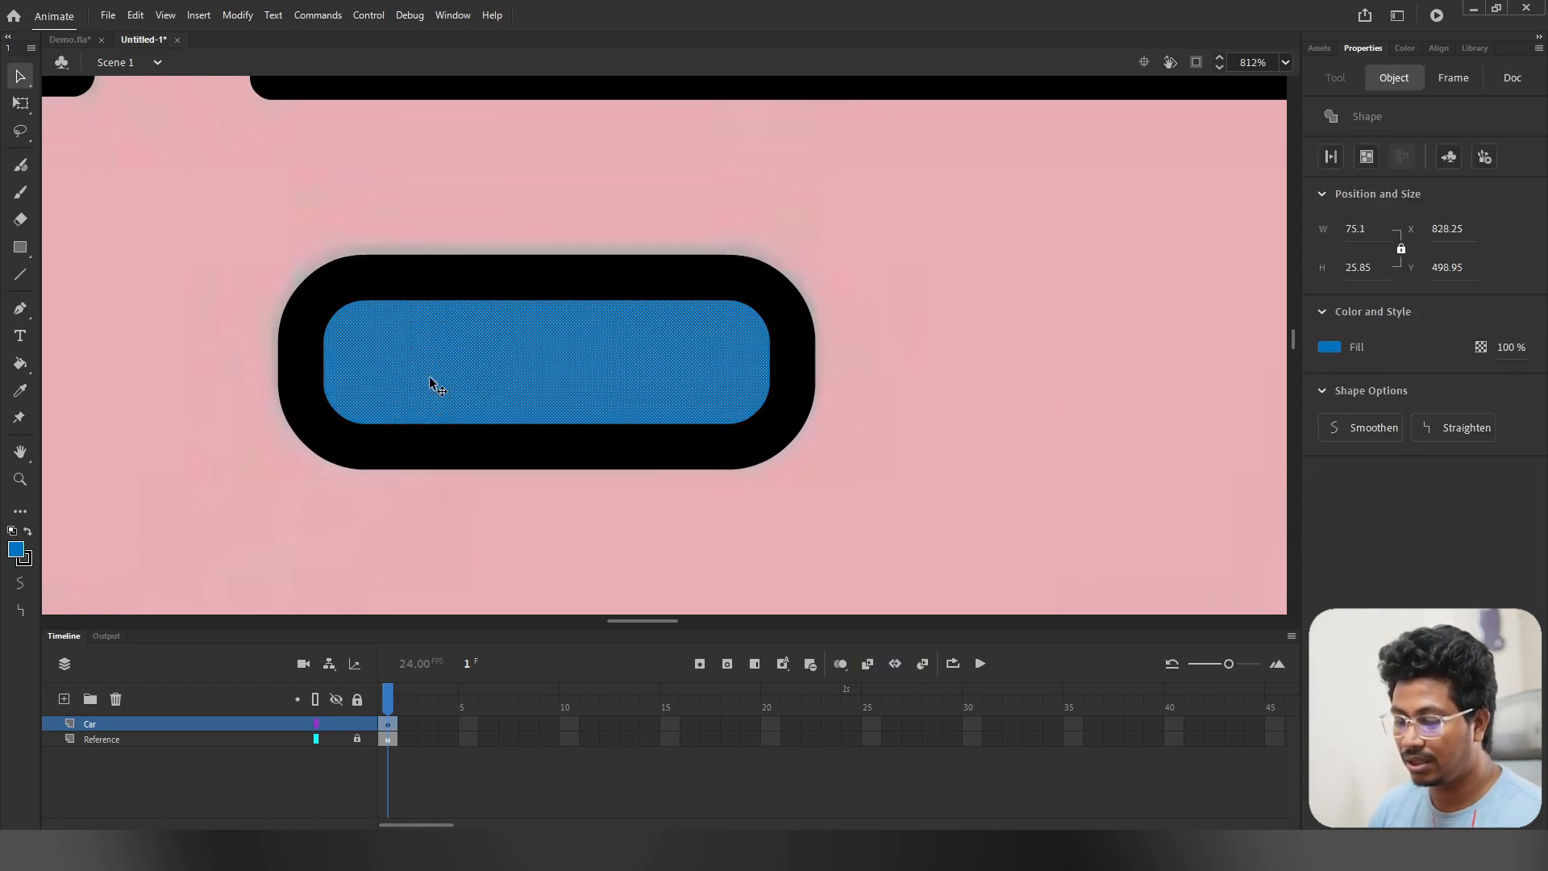
{"action": "key", "text": "BackSpace"}
{"action": "scroll", "coordinate": [495, 345], "scroll_direction": "down", "scroll_amount": 2, "text": "ctrl"}
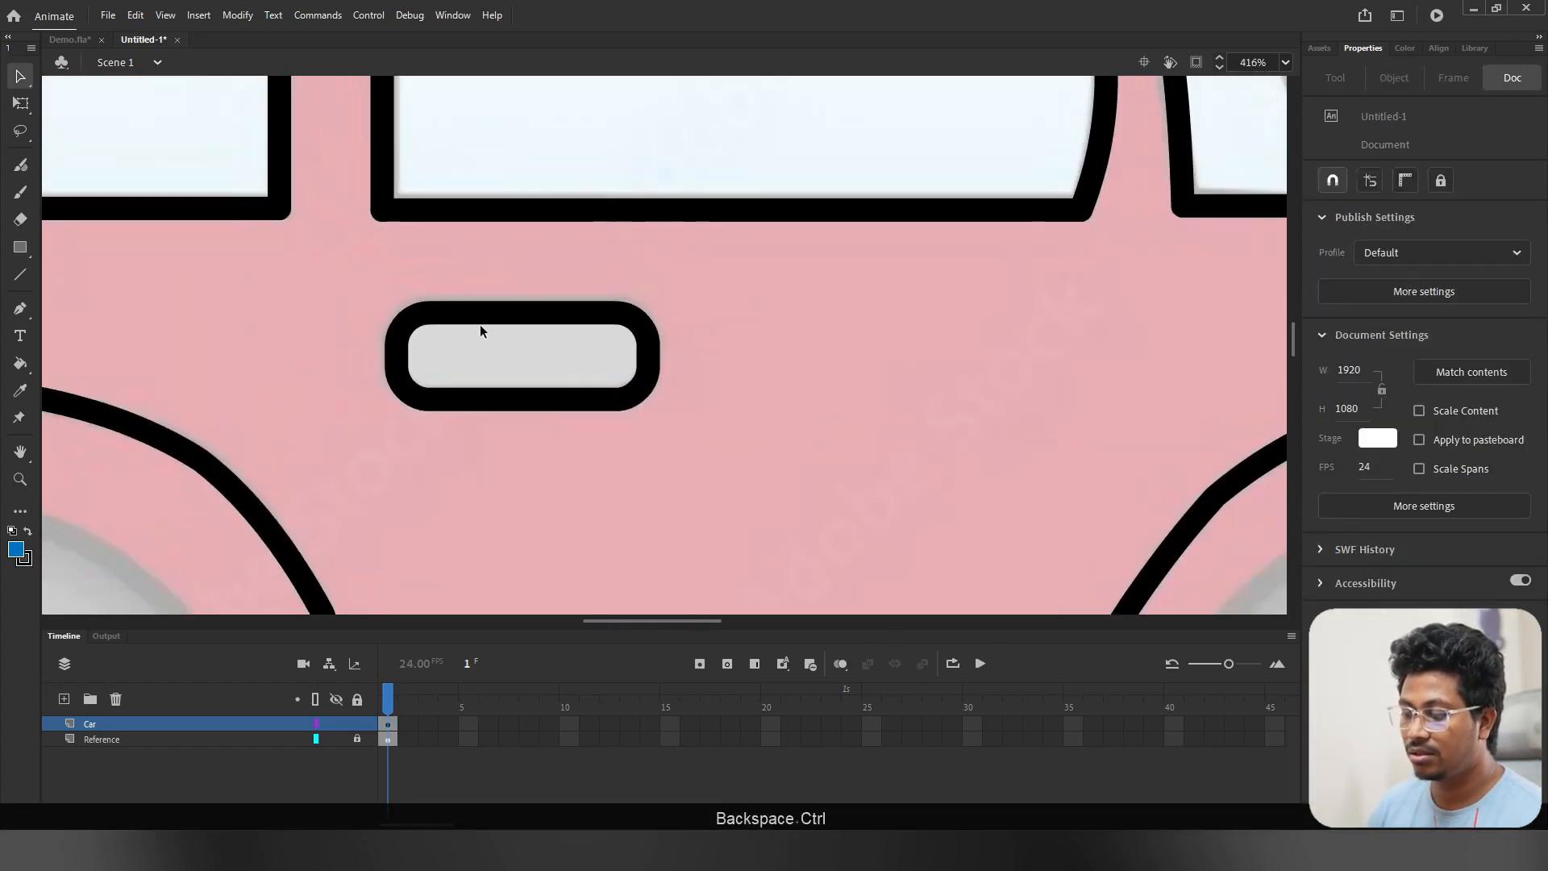
Step: Nudge the door handle's outline up by three small increments to line it up with the reference
{"action": "left_click", "coordinate": [481, 314]}
{"action": "double_click", "coordinate": [484, 317]}
{"action": "key", "text": "Up"}
{"action": "key", "text": "Up"}
{"action": "key", "text": "Up"}
{"action": "left_click", "coordinate": [506, 449]}
Step: Examine the traced line work across the whole car against the reference image
{"action": "scroll", "coordinate": [506, 449], "scroll_direction": "down", "scroll_amount": 3, "text": "ctrl"}
{"action": "scroll", "coordinate": [516, 457], "scroll_direction": "down", "scroll_amount": 2, "text": "ctrl"}
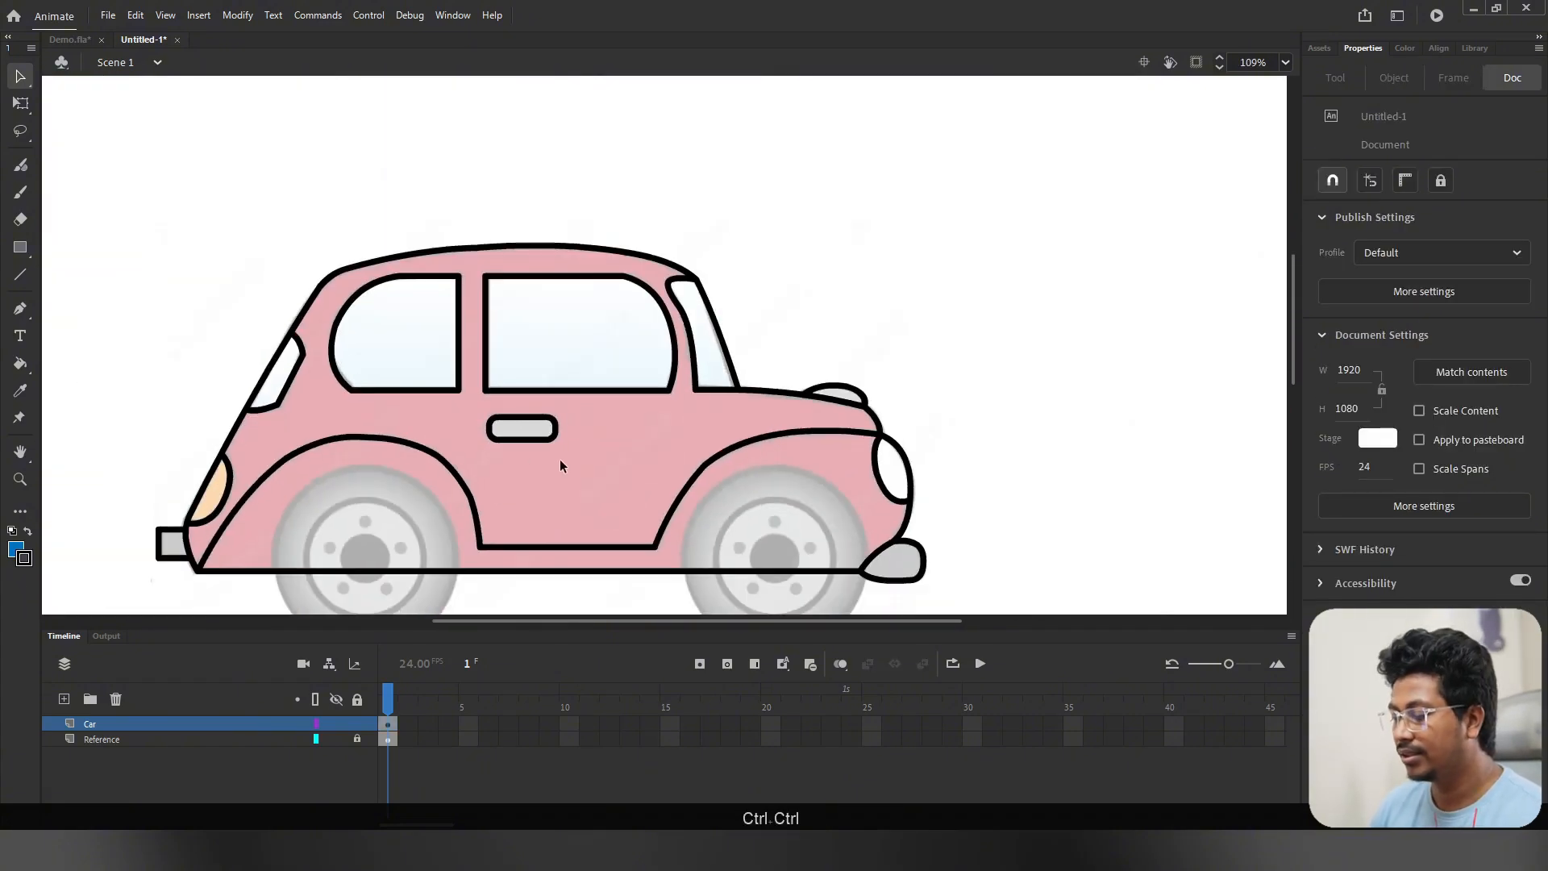
{"action": "scroll", "coordinate": [590, 452], "scroll_direction": "down", "scroll_amount": 2, "text": "ctrl"}
{"action": "left_click_drag", "start_coordinate": [559, 442], "coordinate": [606, 365]}
{"action": "scroll", "coordinate": [606, 365], "scroll_direction": "up", "scroll_amount": 1, "text": "ctrl"}
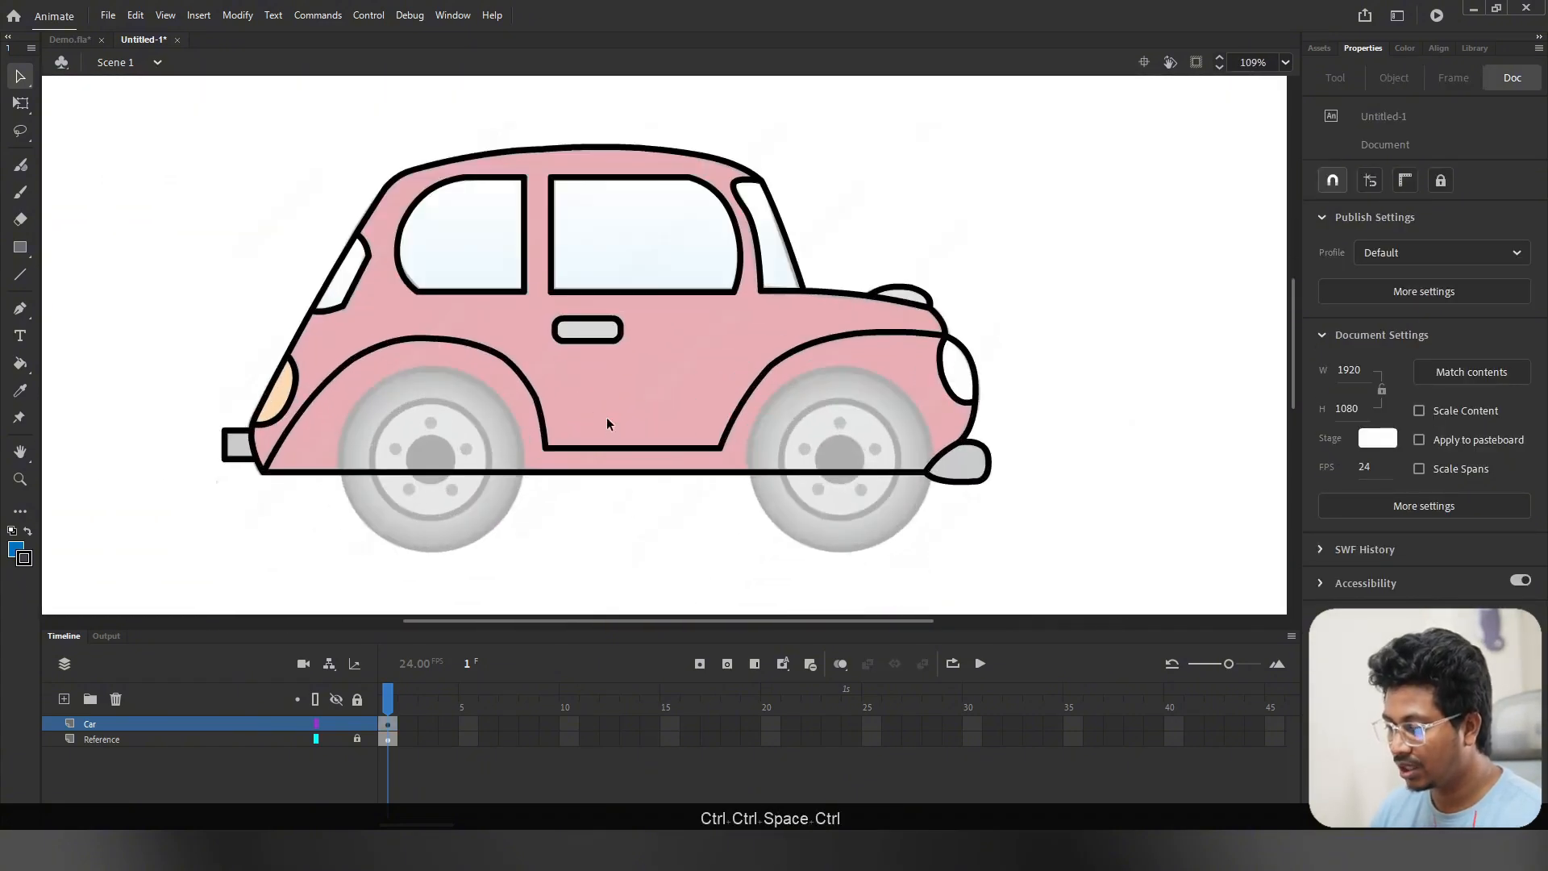
{"action": "scroll", "coordinate": [607, 418], "scroll_direction": "up", "scroll_amount": 1, "text": "ctrl"}
{"action": "scroll", "coordinate": [703, 374], "scroll_direction": "down", "scroll_amount": 1, "text": "ctrl"}
{"action": "scroll", "coordinate": [733, 383], "scroll_direction": "up", "scroll_amount": 2, "text": "ctrl"}
{"action": "mouse_move", "coordinate": [723, 368]}
{"action": "left_mouse_down"}
{"action": "mouse_move", "coordinate": [676, 425]}
{"action": "mouse_move", "coordinate": [716, 375]}
{"action": "left_mouse_up"}
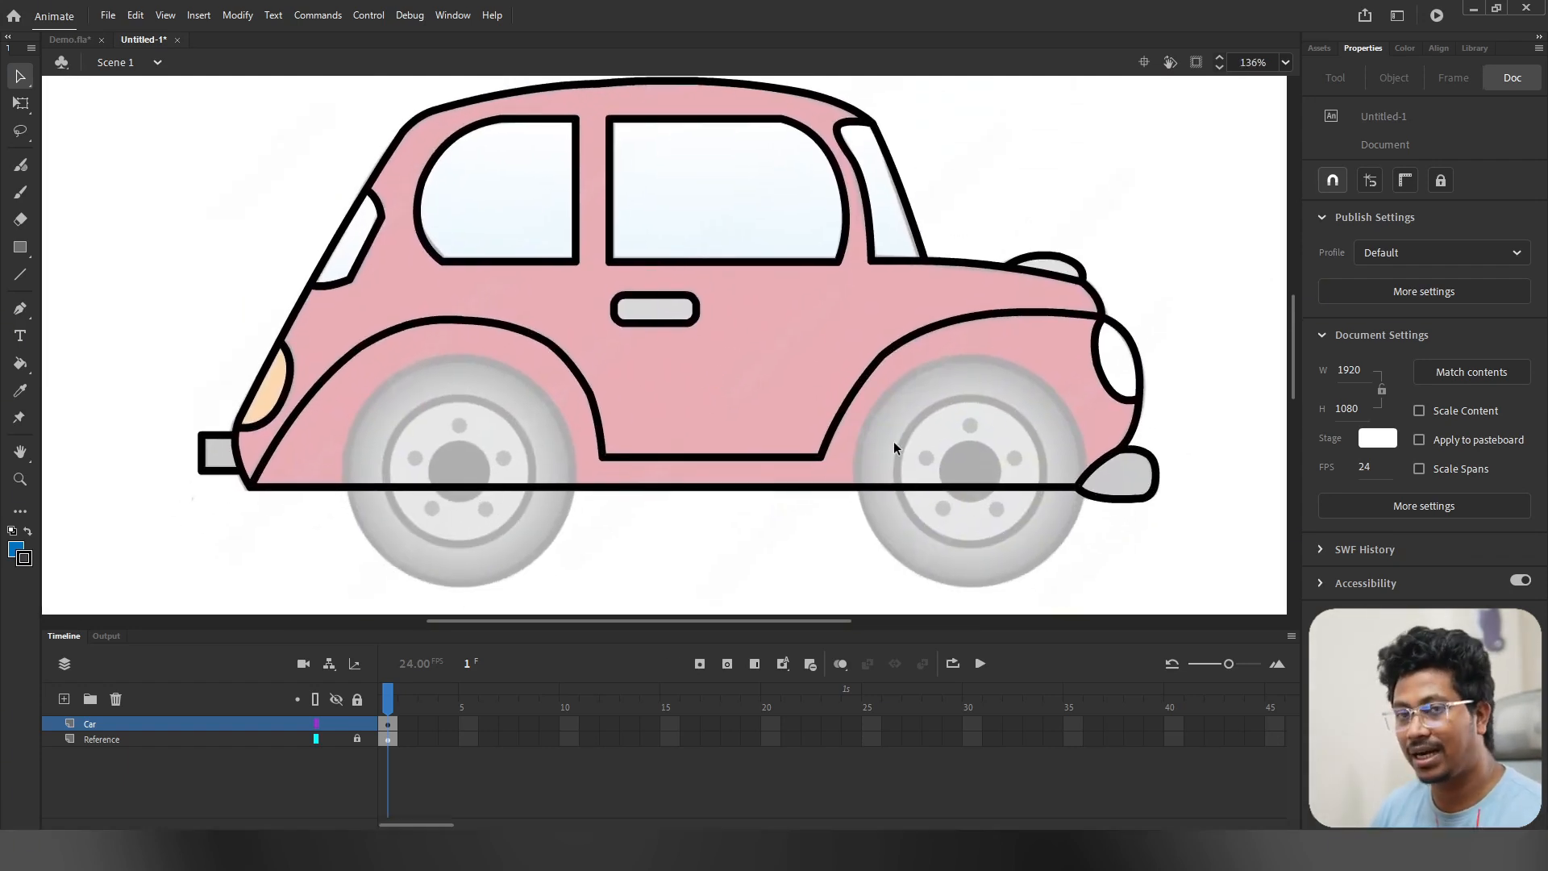
{"action": "scroll", "coordinate": [600, 326], "scroll_direction": "down", "scroll_amount": 1, "text": "ctrl"}
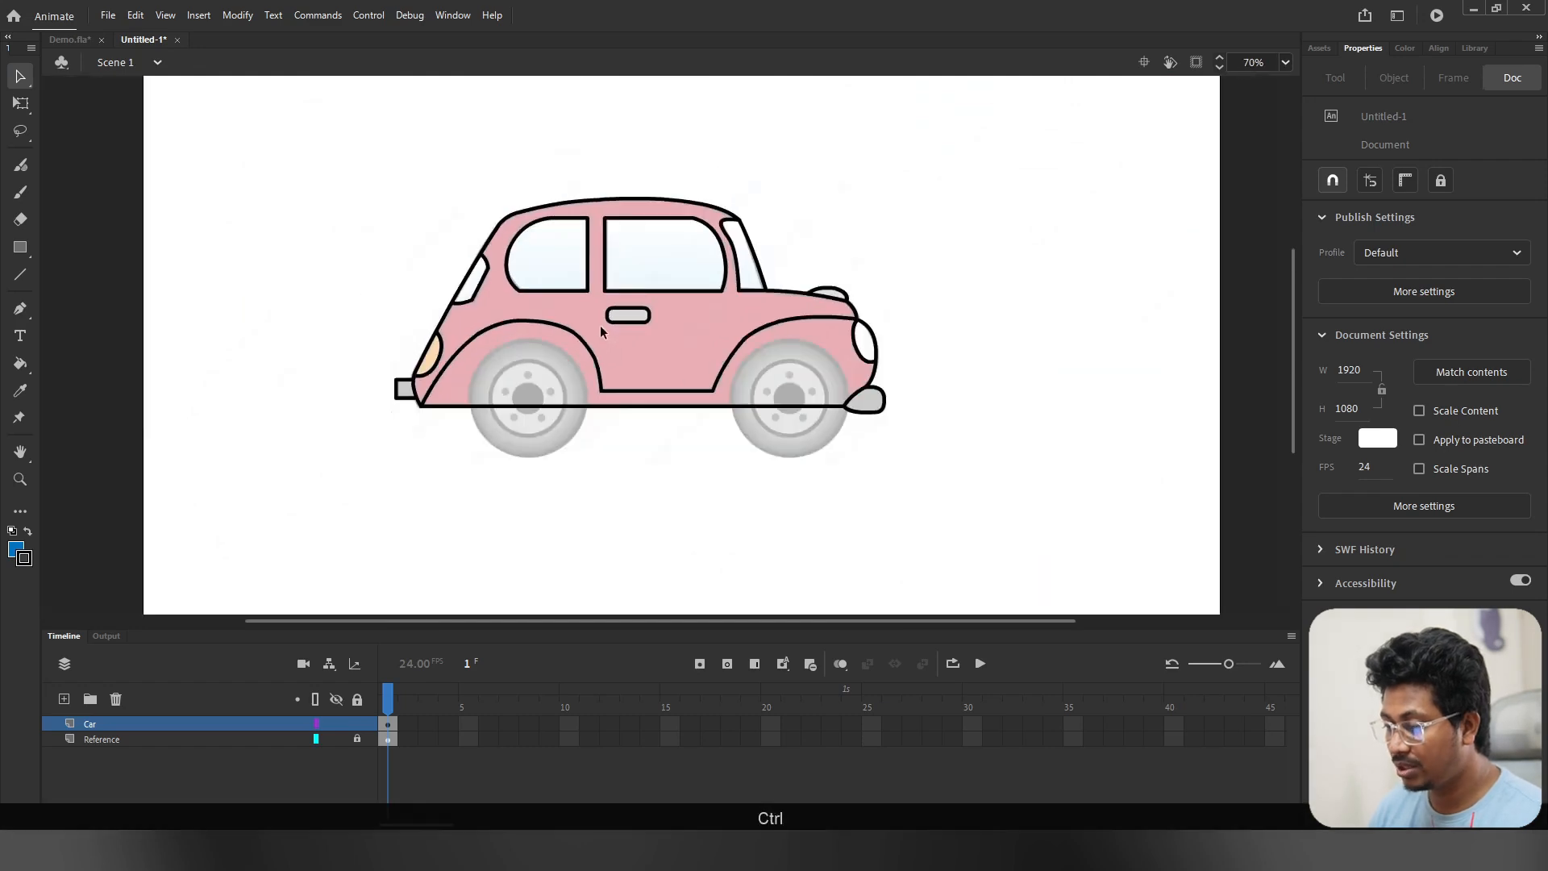
Step: Set the alpha of the Reference layer's frame to 100%
{"action": "scroll", "coordinate": [467, 592], "scroll_direction": "up", "scroll_amount": 1, "text": "ctrl"}
{"action": "left_click", "coordinate": [388, 739]}
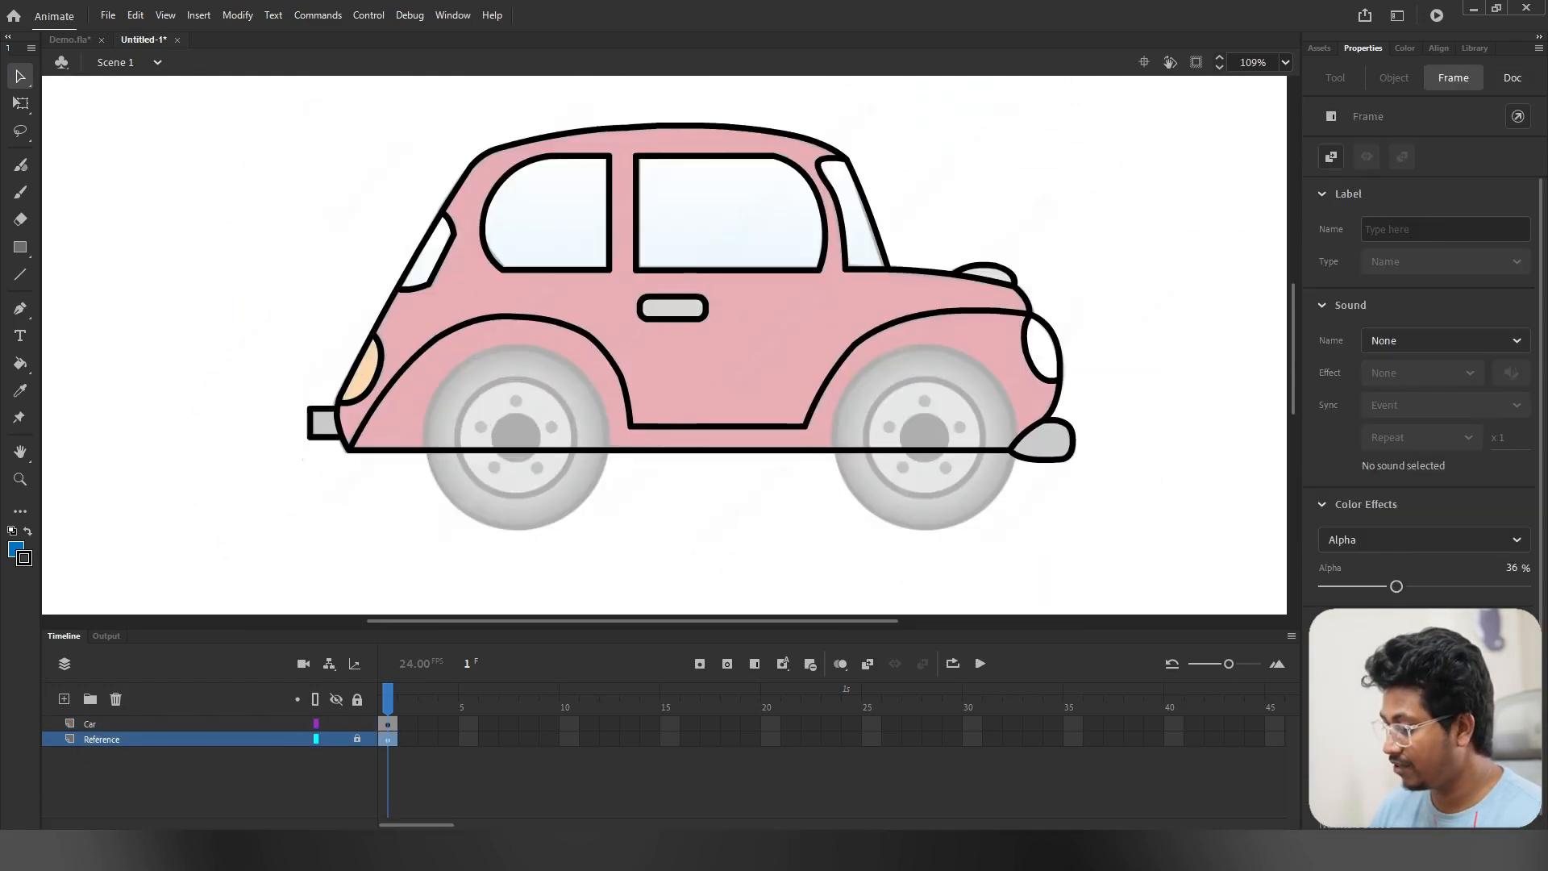
{"action": "left_click_drag", "start_coordinate": [1397, 587], "coordinate": [1523, 586]}
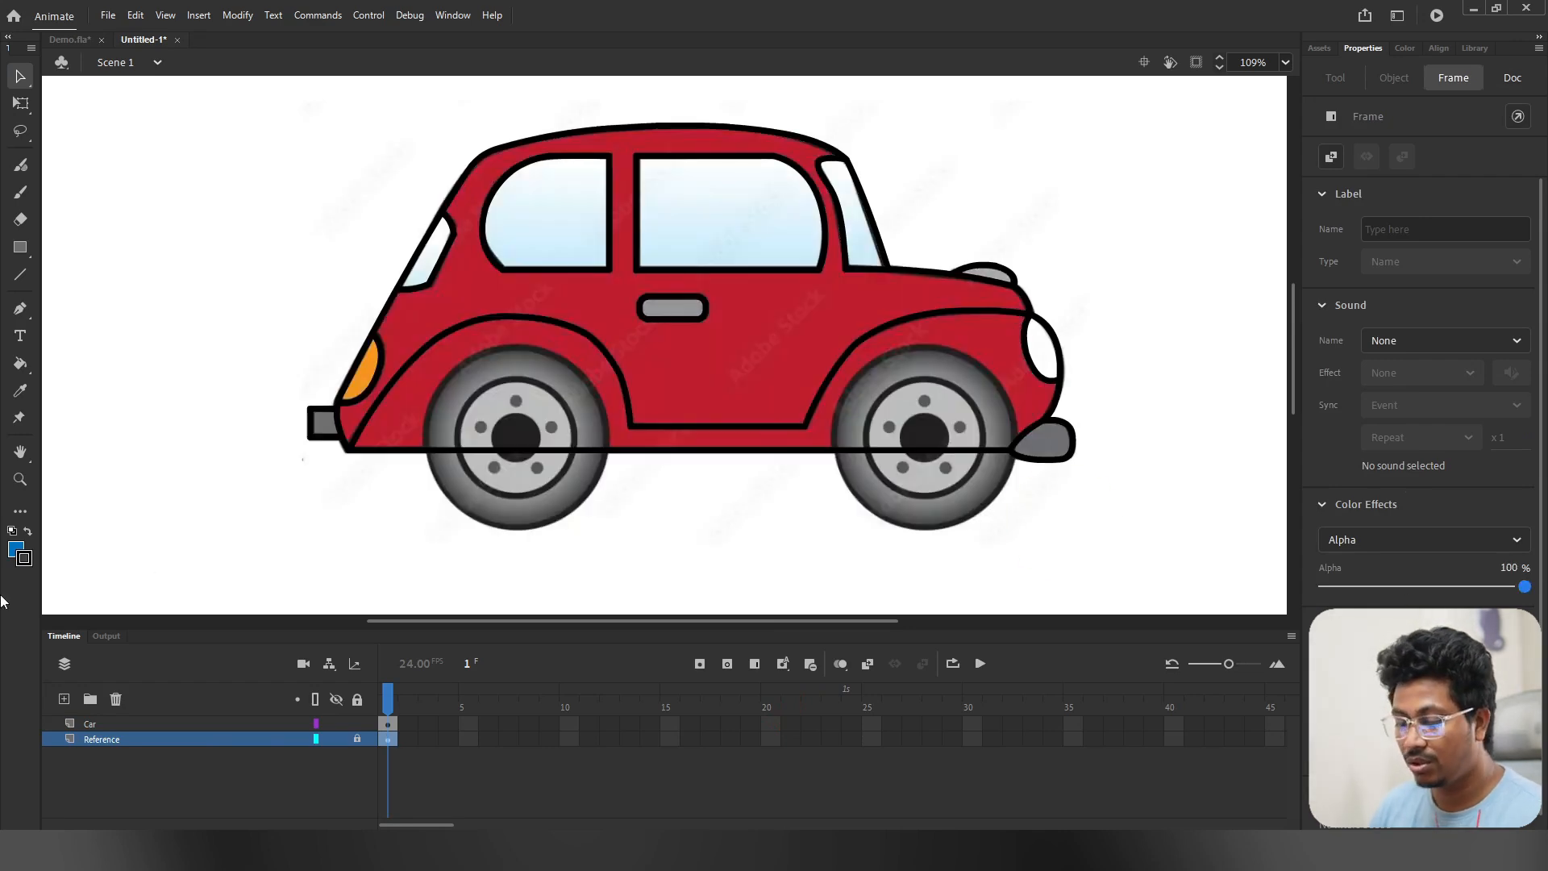
Step: Unlock the Reference layer, sample the taillight's orange from the image, and fill the taillight on the Car layer with it
{"action": "left_click", "coordinate": [17, 553]}
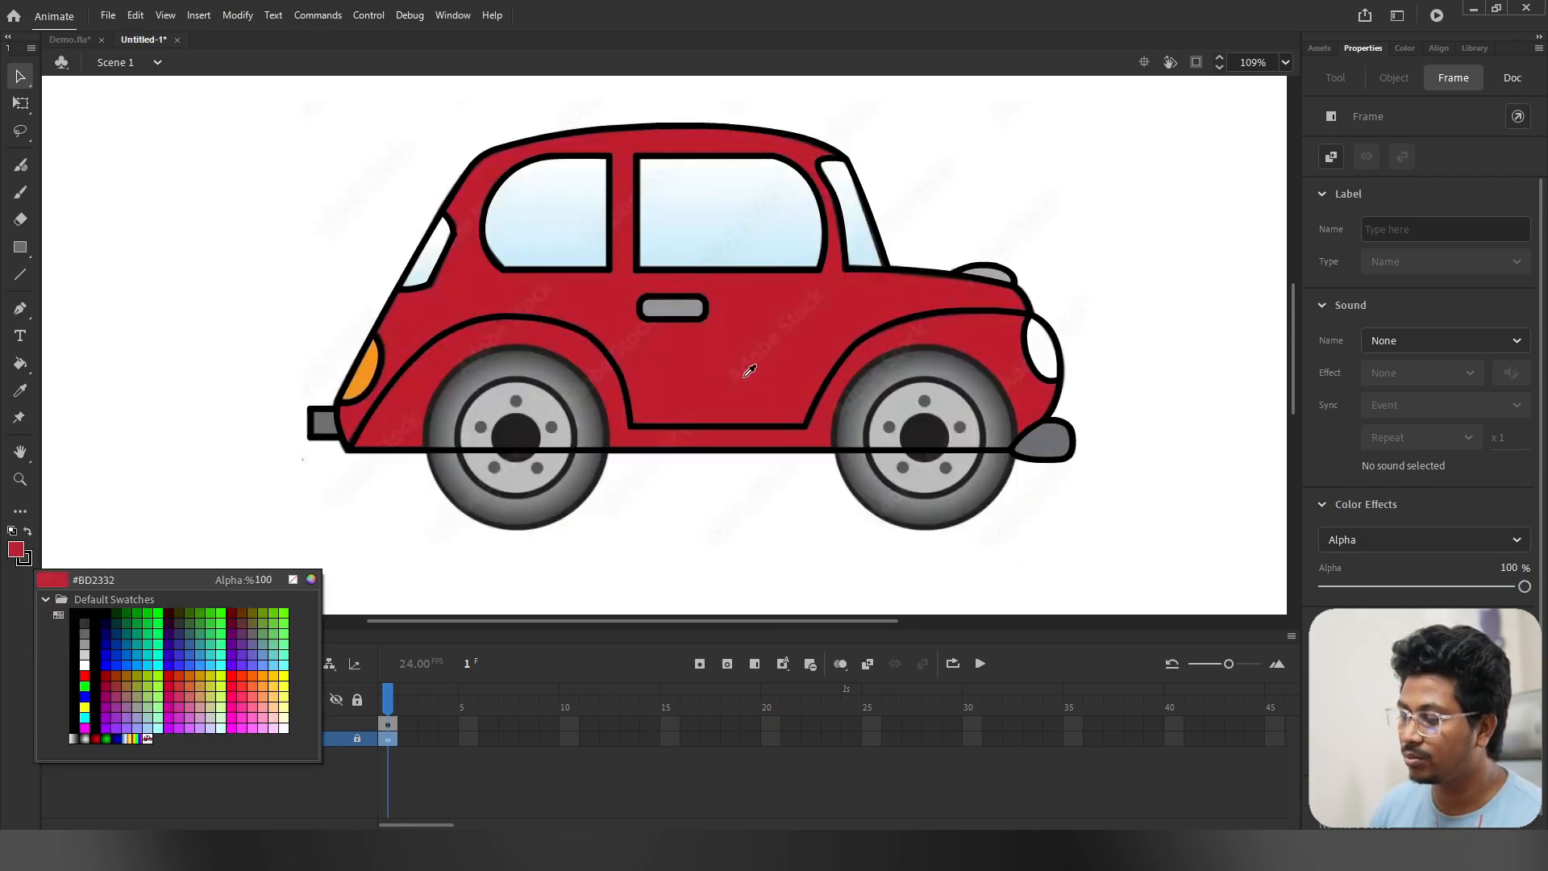
{"action": "left_click", "coordinate": [368, 366]}
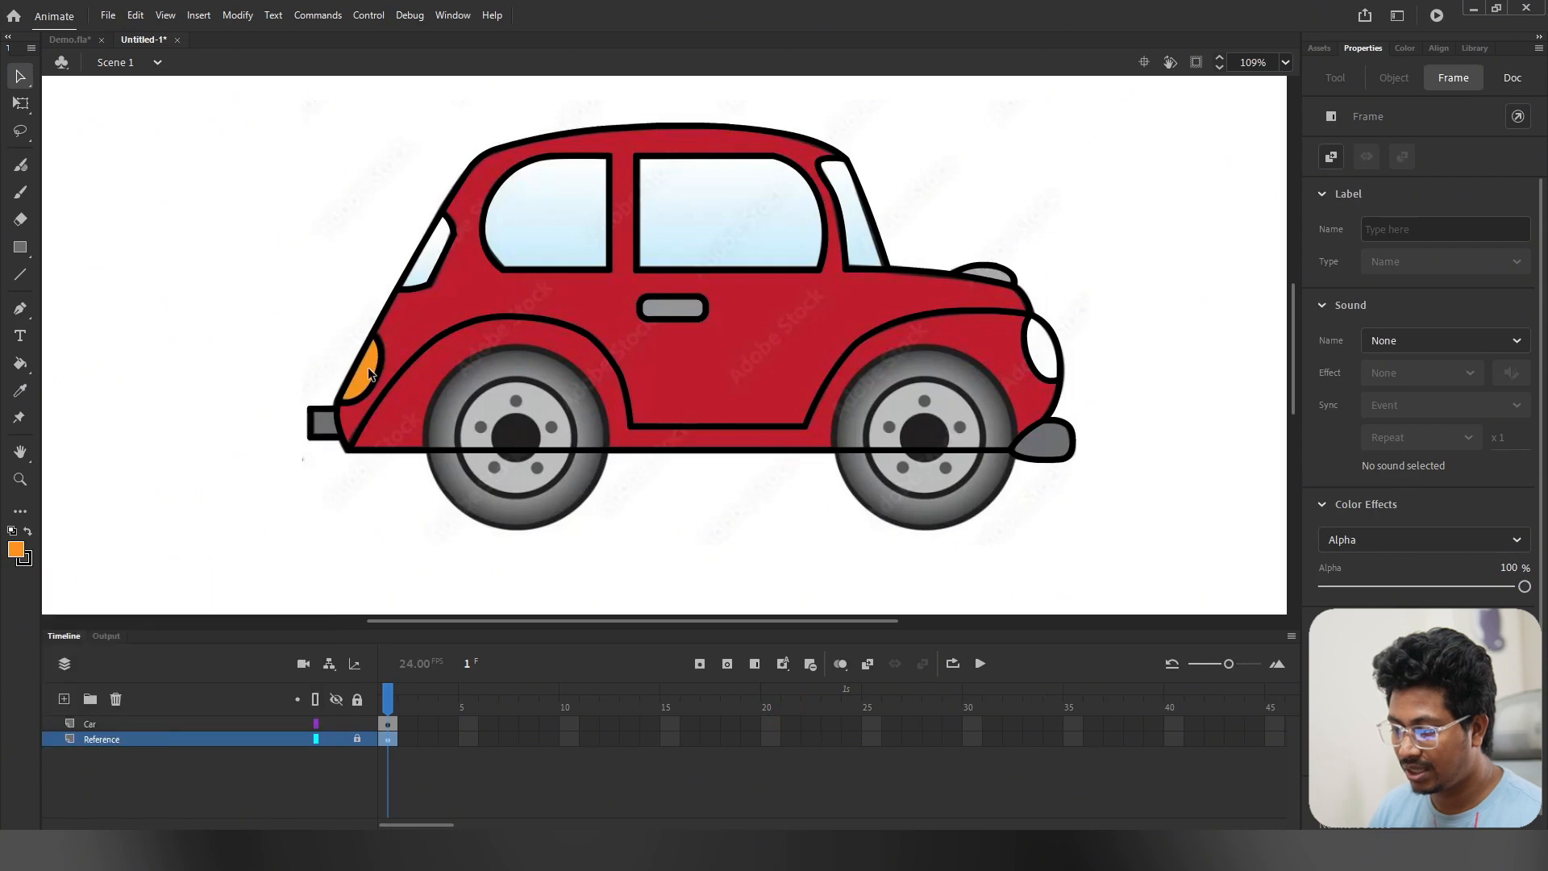
{"action": "key", "text": "k"}
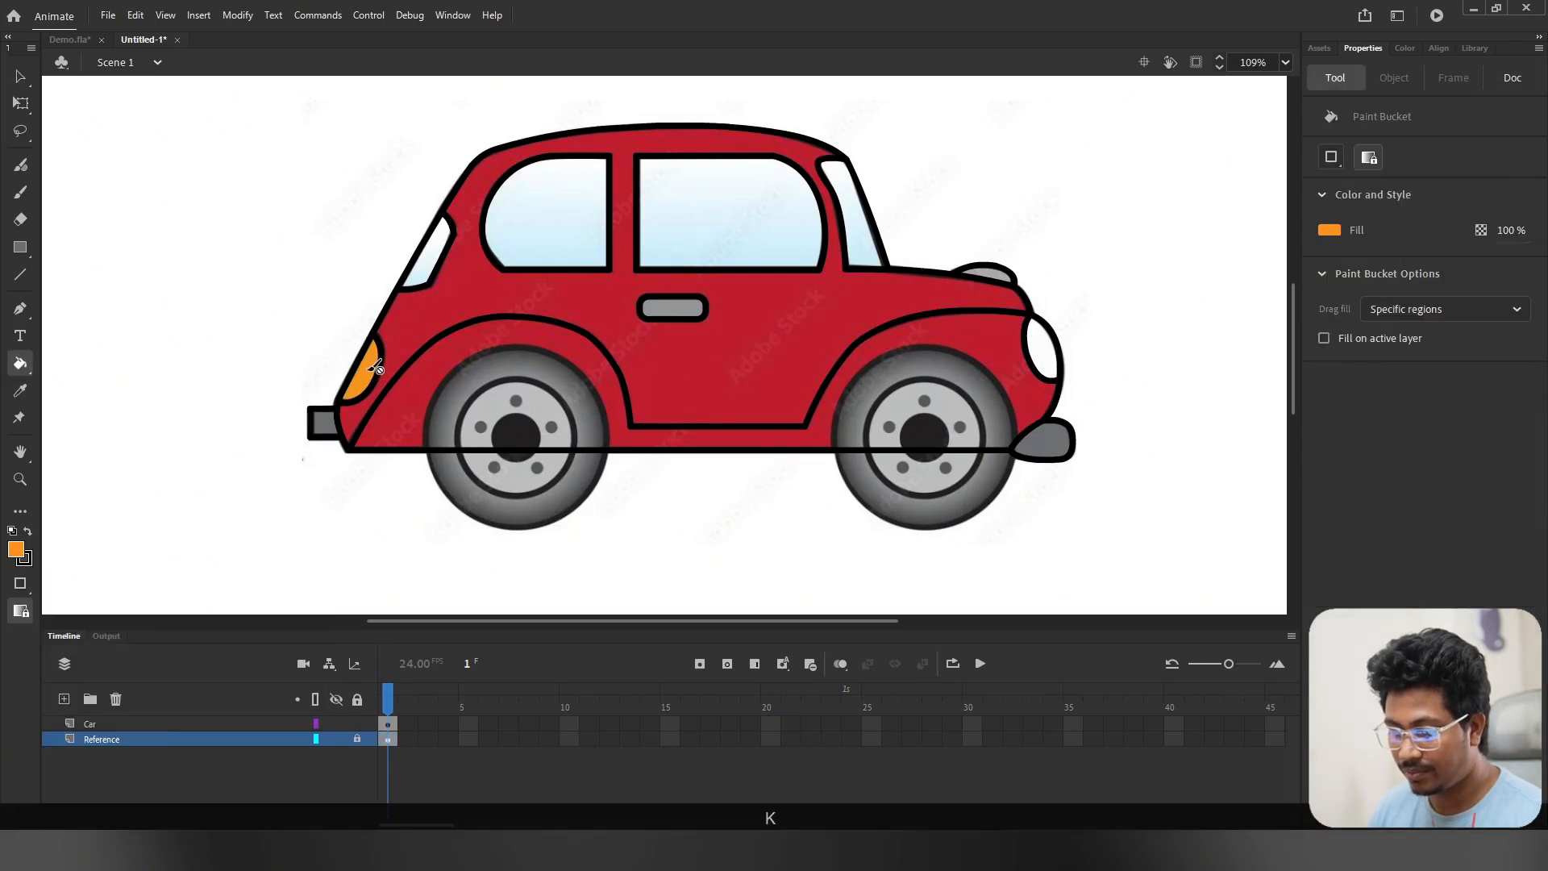
{"action": "left_click", "coordinate": [20, 390]}
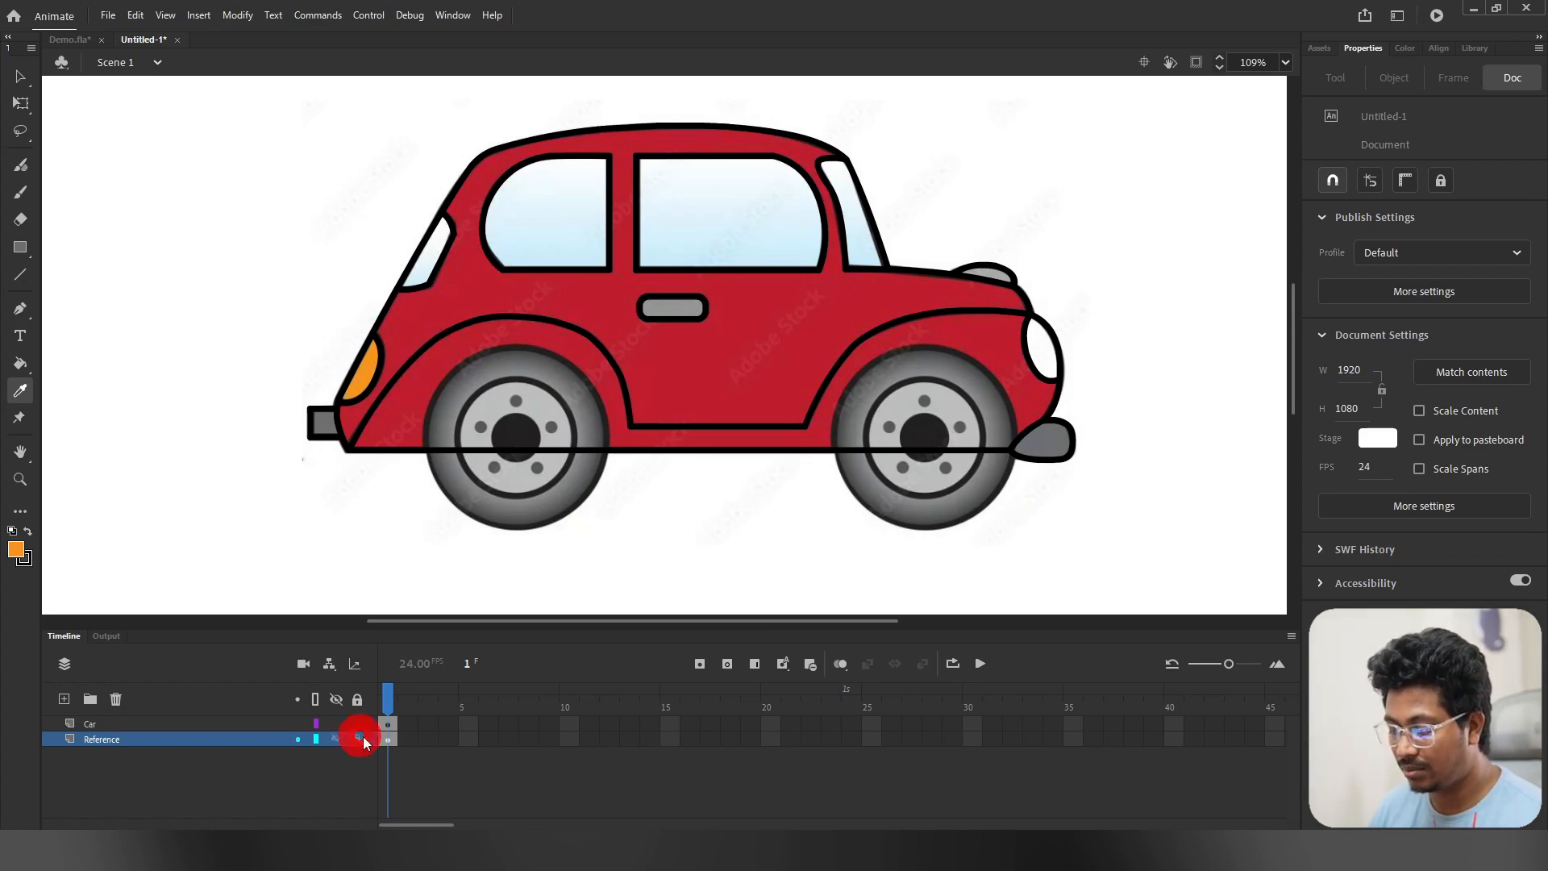
{"action": "left_click", "coordinate": [369, 373]}
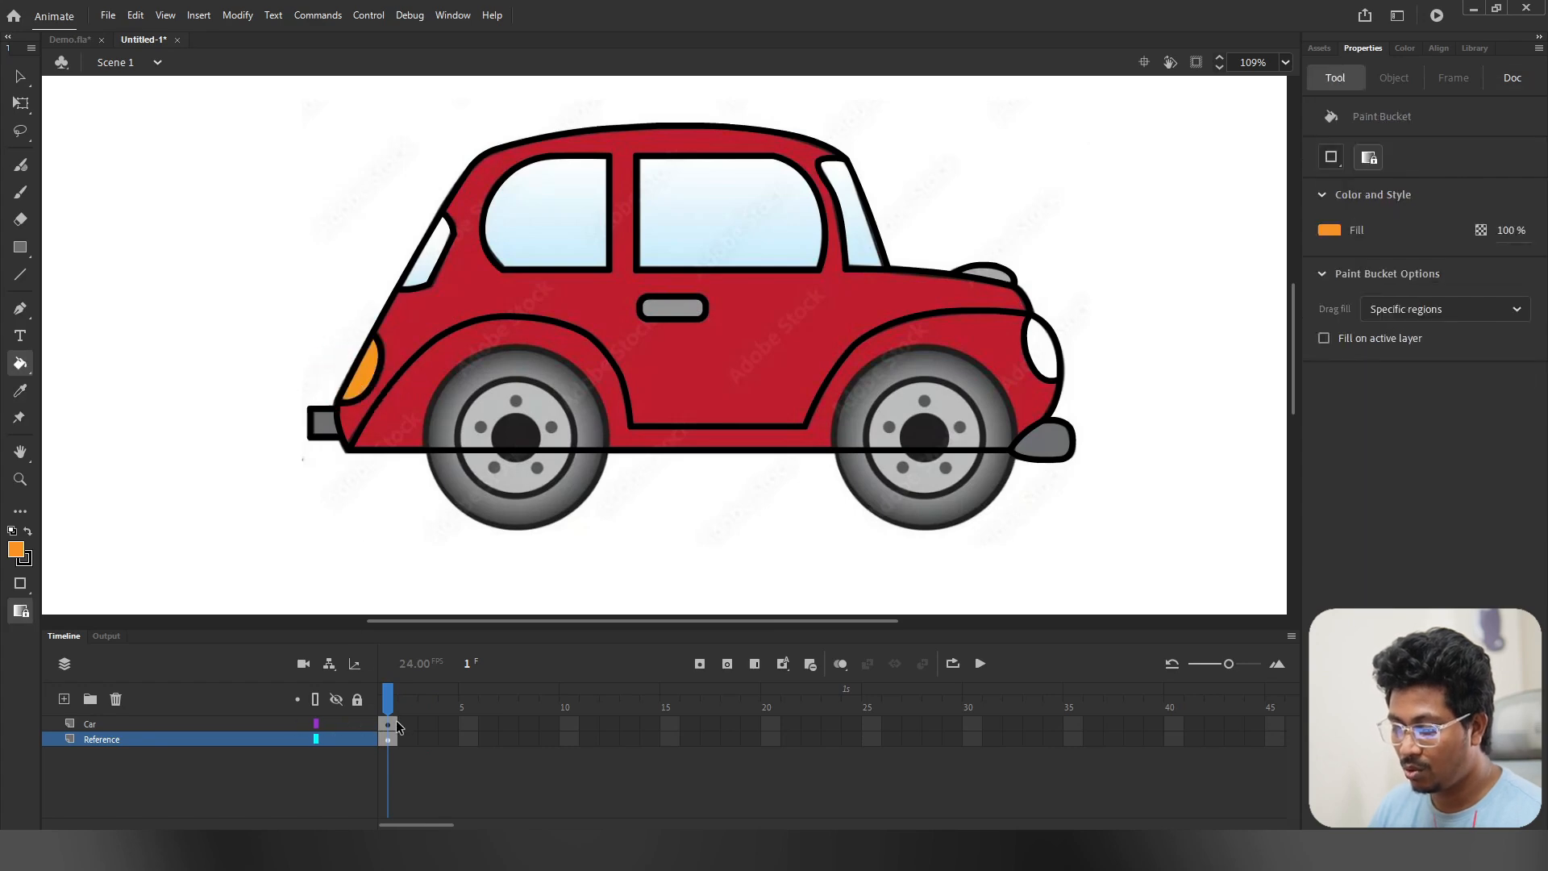
{"action": "left_click", "coordinate": [393, 724]}
{"action": "left_click", "coordinate": [377, 375]}
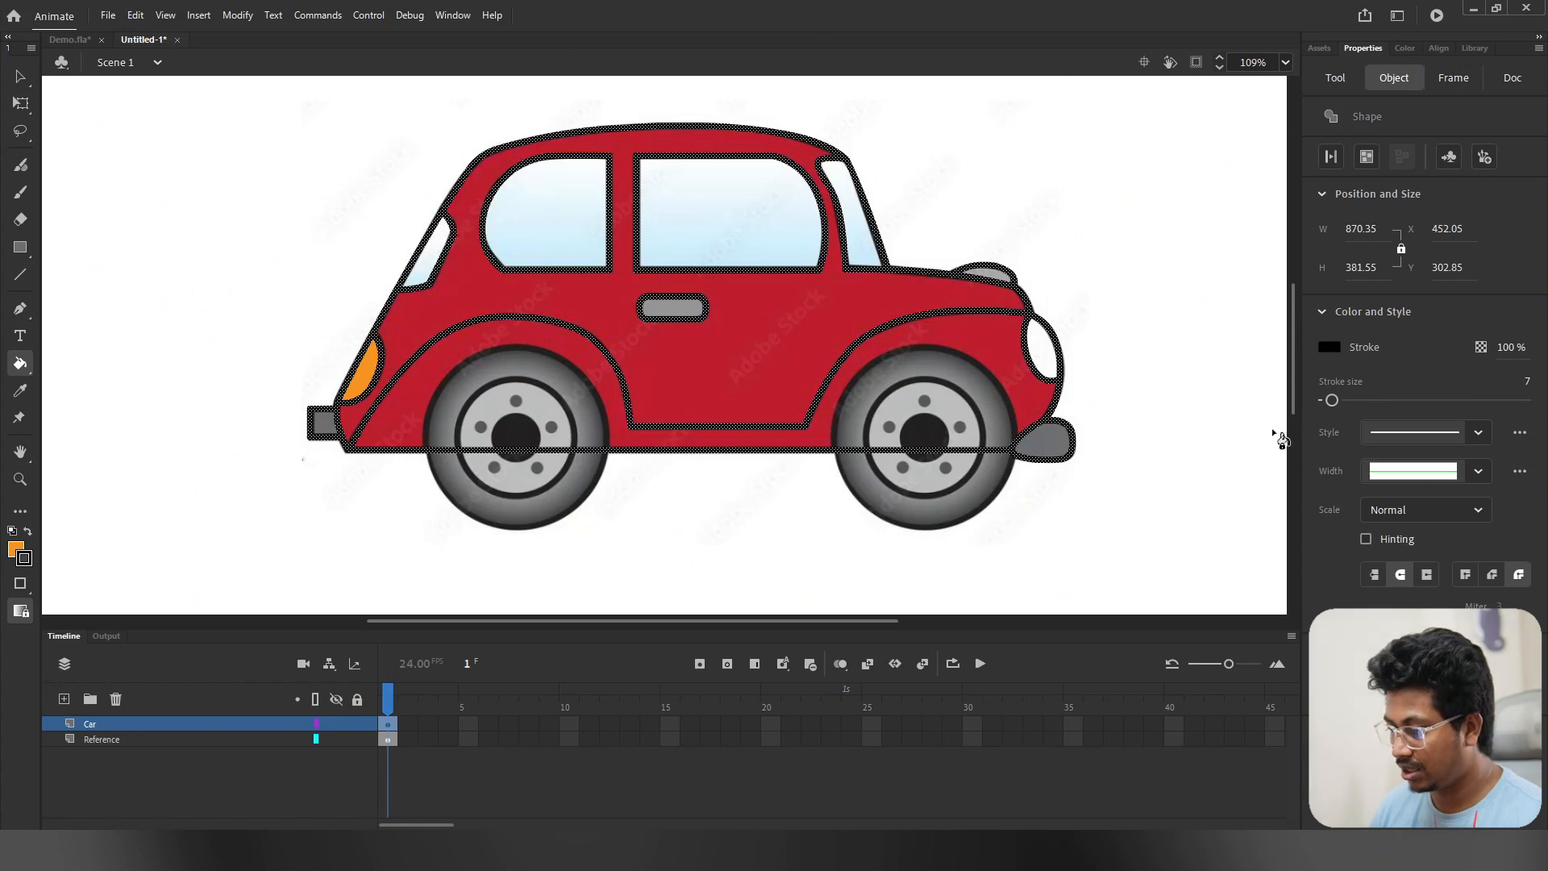
Step: Fill the headlight with sampled white and the small bump on the hood with the light grey sampled from the reference
{"action": "key", "text": "i"}
{"action": "left_click", "coordinate": [1135, 363]}
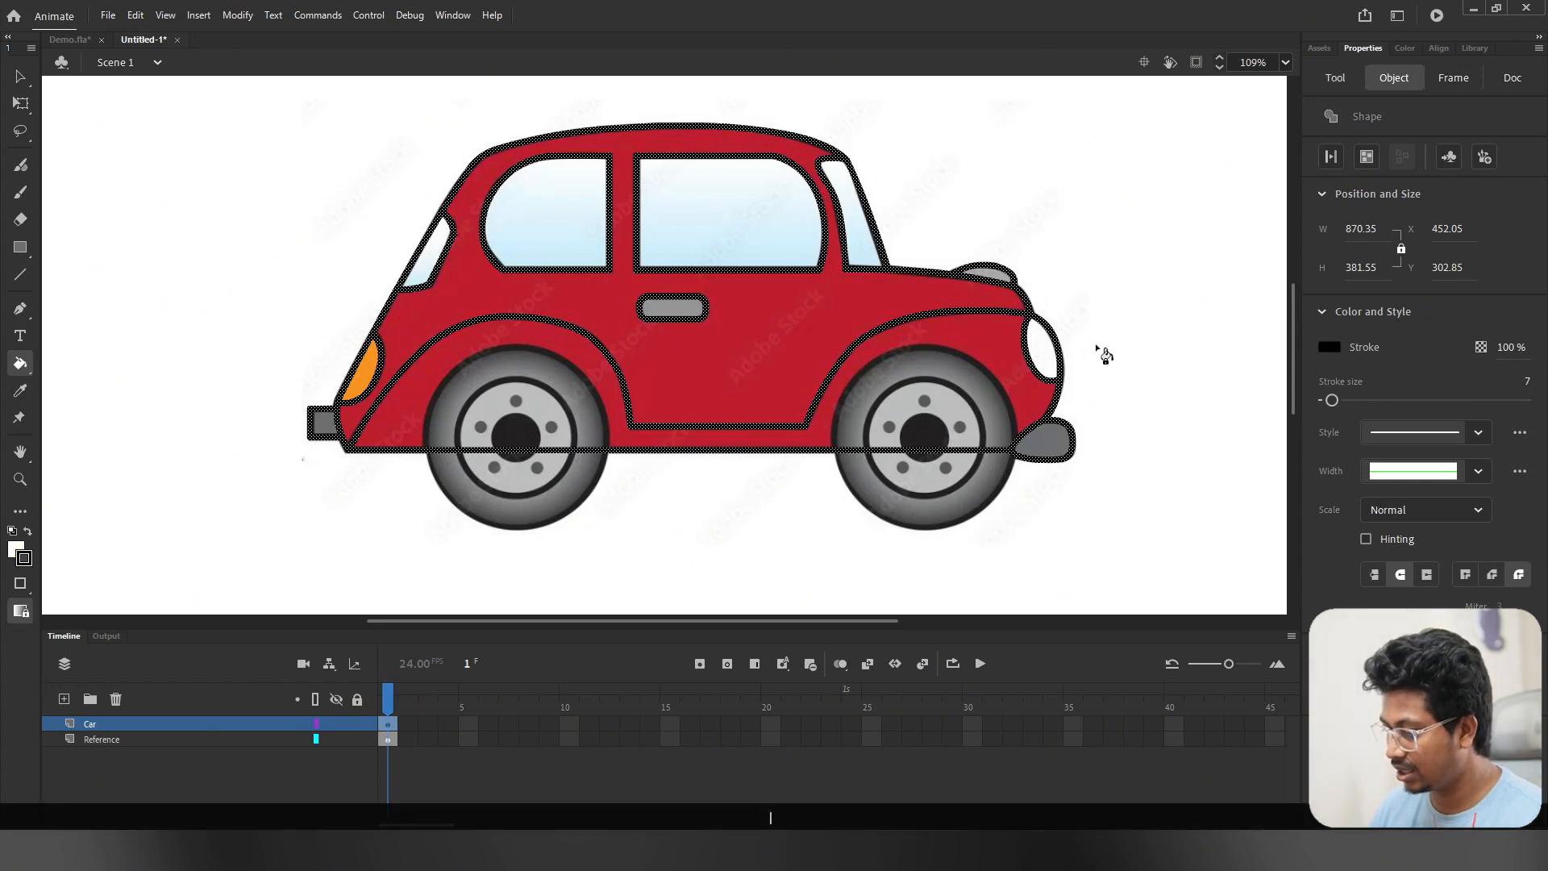
{"action": "scroll", "coordinate": [971, 399], "scroll_direction": "up", "scroll_amount": 5}
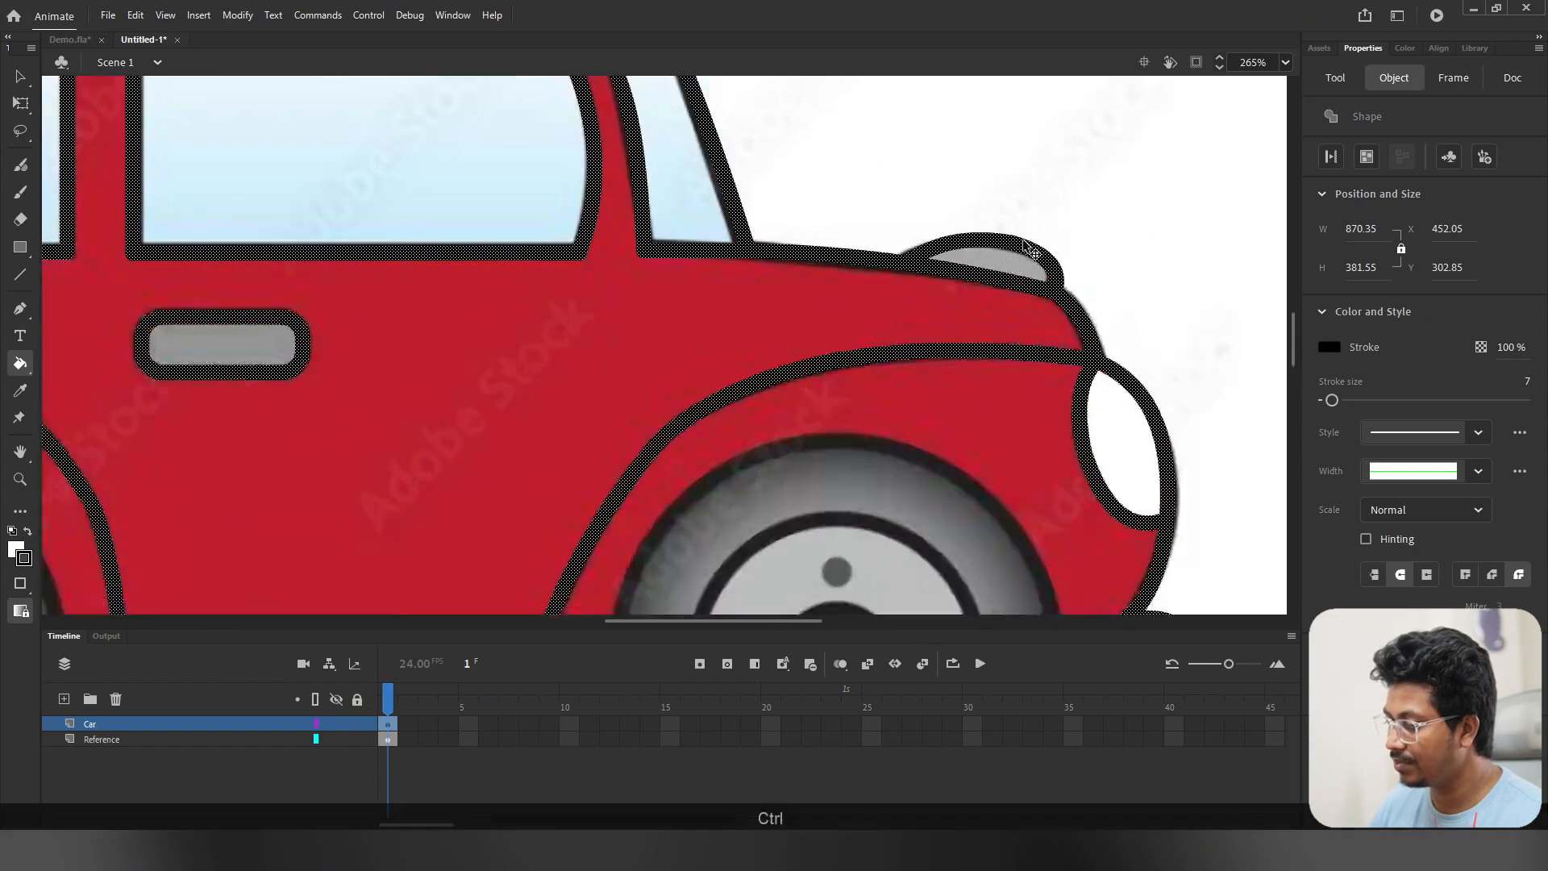
{"action": "key", "text": "i"}
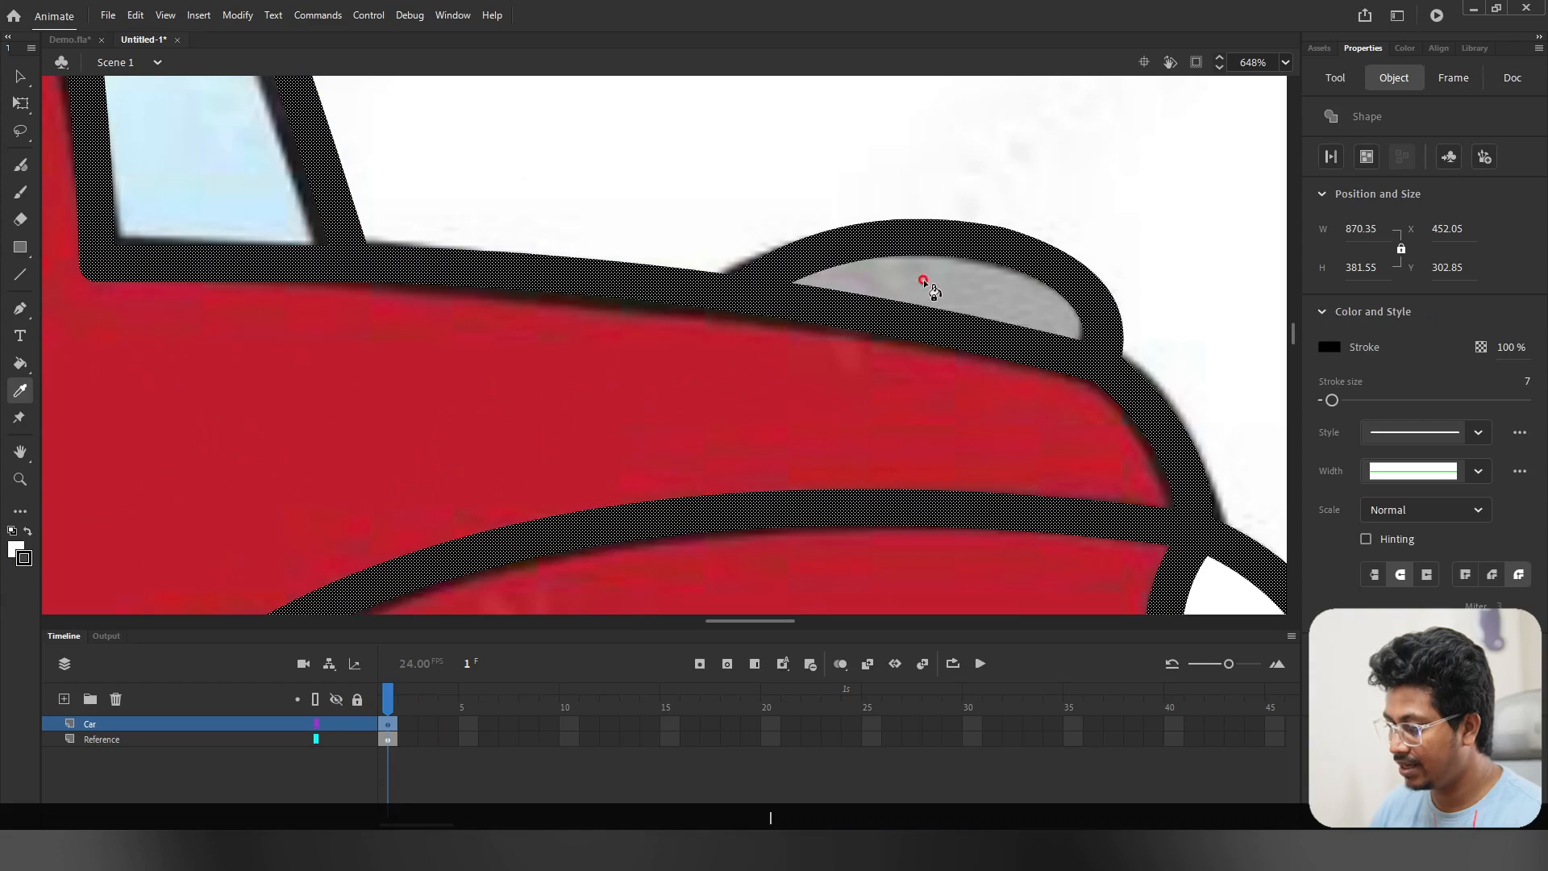
{"action": "left_click", "coordinate": [925, 283]}
{"action": "left_click", "coordinate": [928, 291]}
Step: Fill the door handle with the same light grey
{"action": "left_click_drag", "start_coordinate": [383, 465], "coordinate": [1257, 284]}
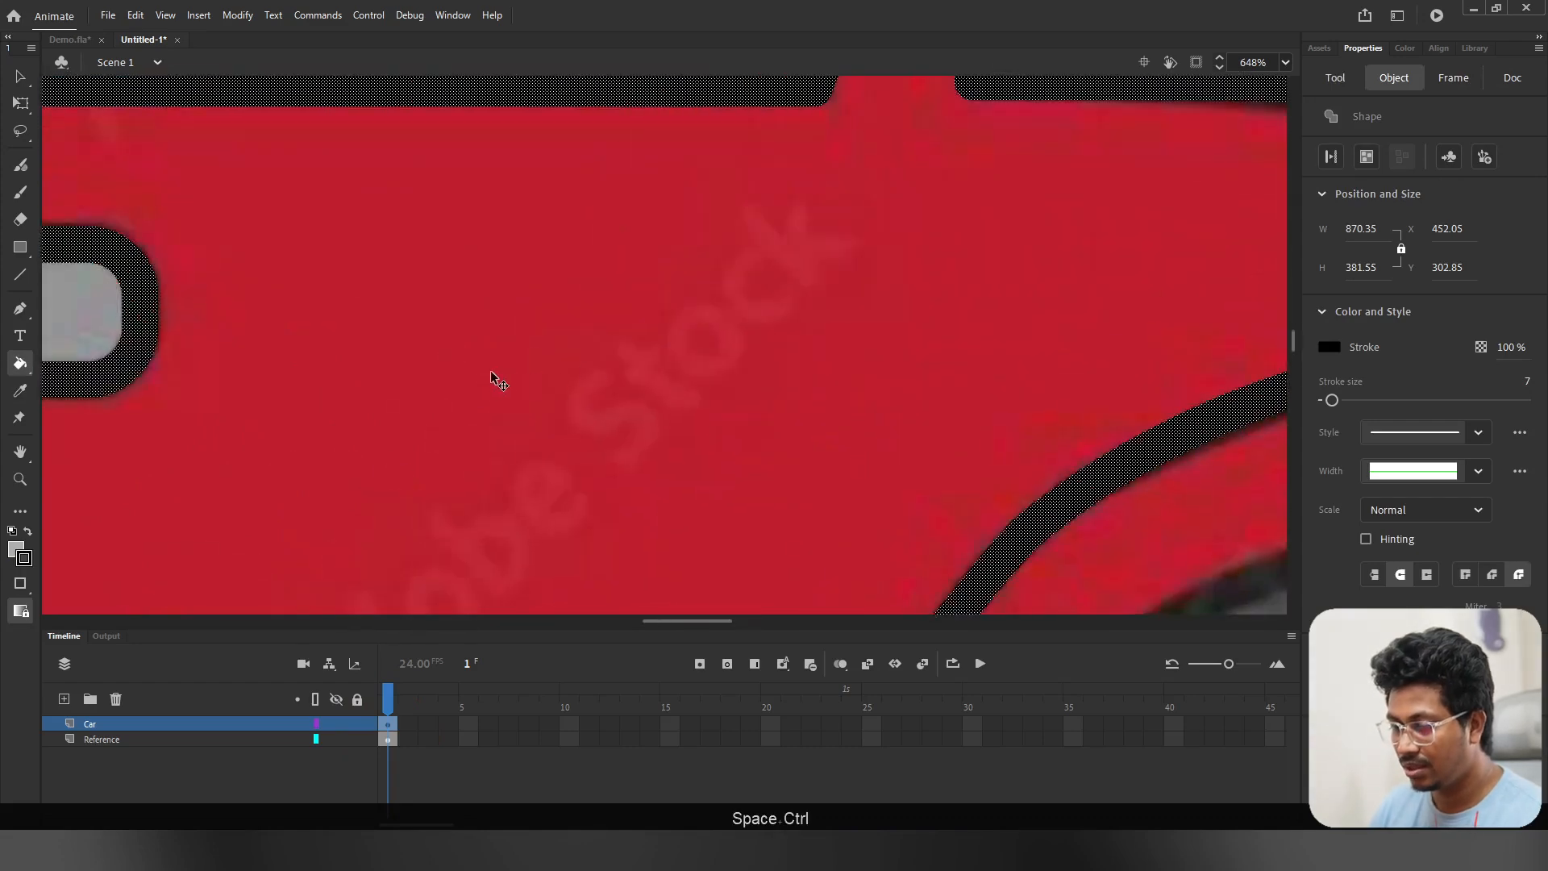
{"action": "scroll", "coordinate": [495, 379], "scroll_direction": "down", "scroll_amount": 3}
{"action": "left_click", "coordinate": [219, 350]}
Step: Sample the pale blue of the glass and fill both side windows, the windshield and the rear window with it
{"action": "scroll", "coordinate": [234, 359], "scroll_direction": "down", "scroll_amount": 4}
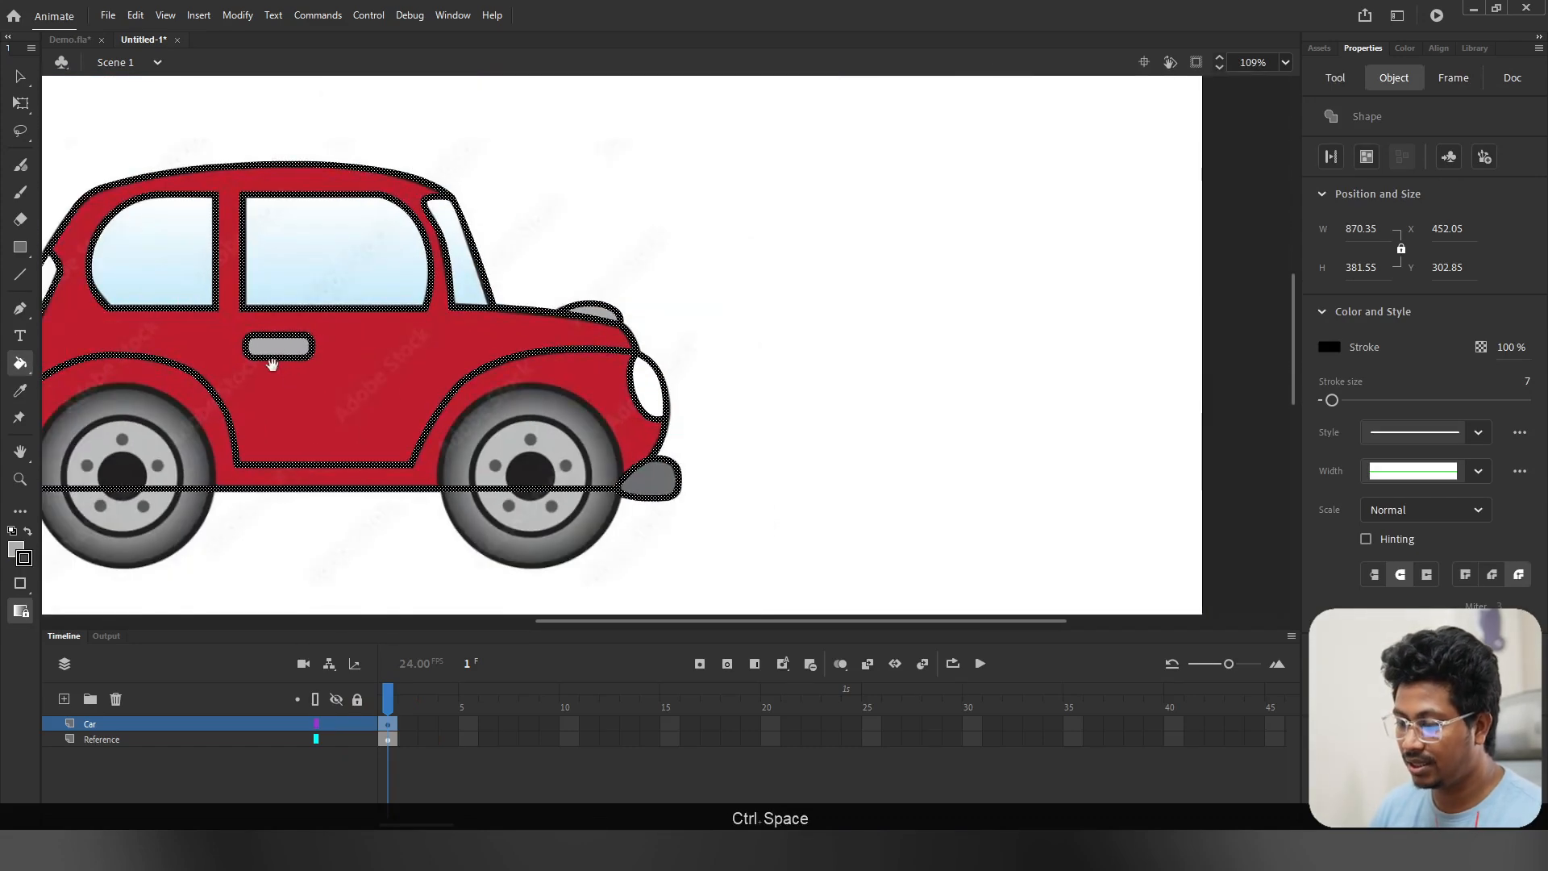
{"action": "left_click_drag", "start_coordinate": [271, 365], "coordinate": [601, 343]}
{"action": "key", "text": "i"}
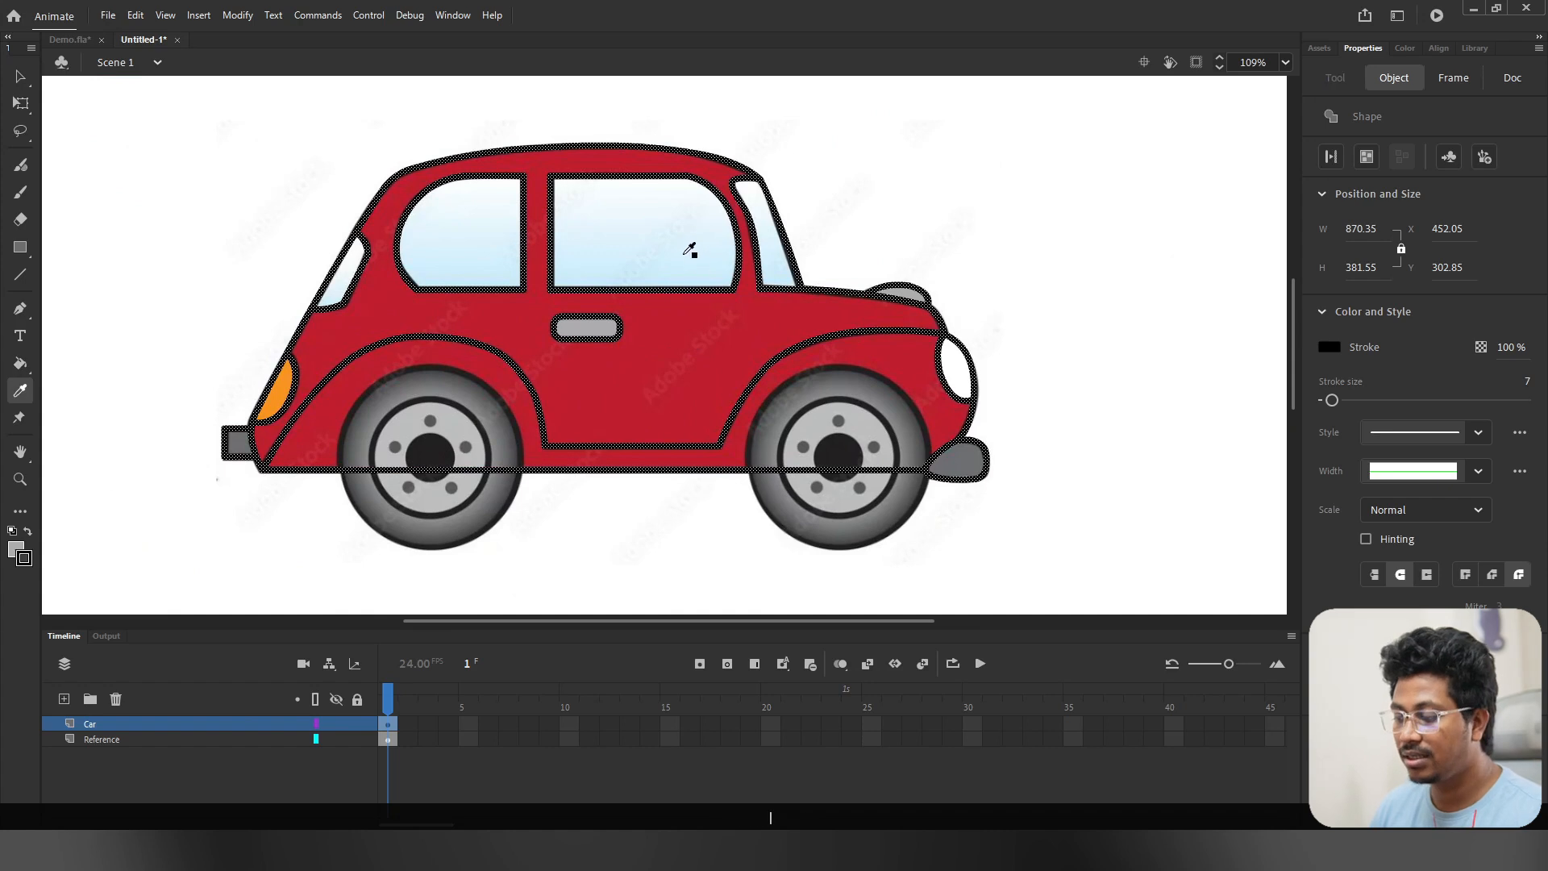
{"action": "left_click", "coordinate": [707, 248]}
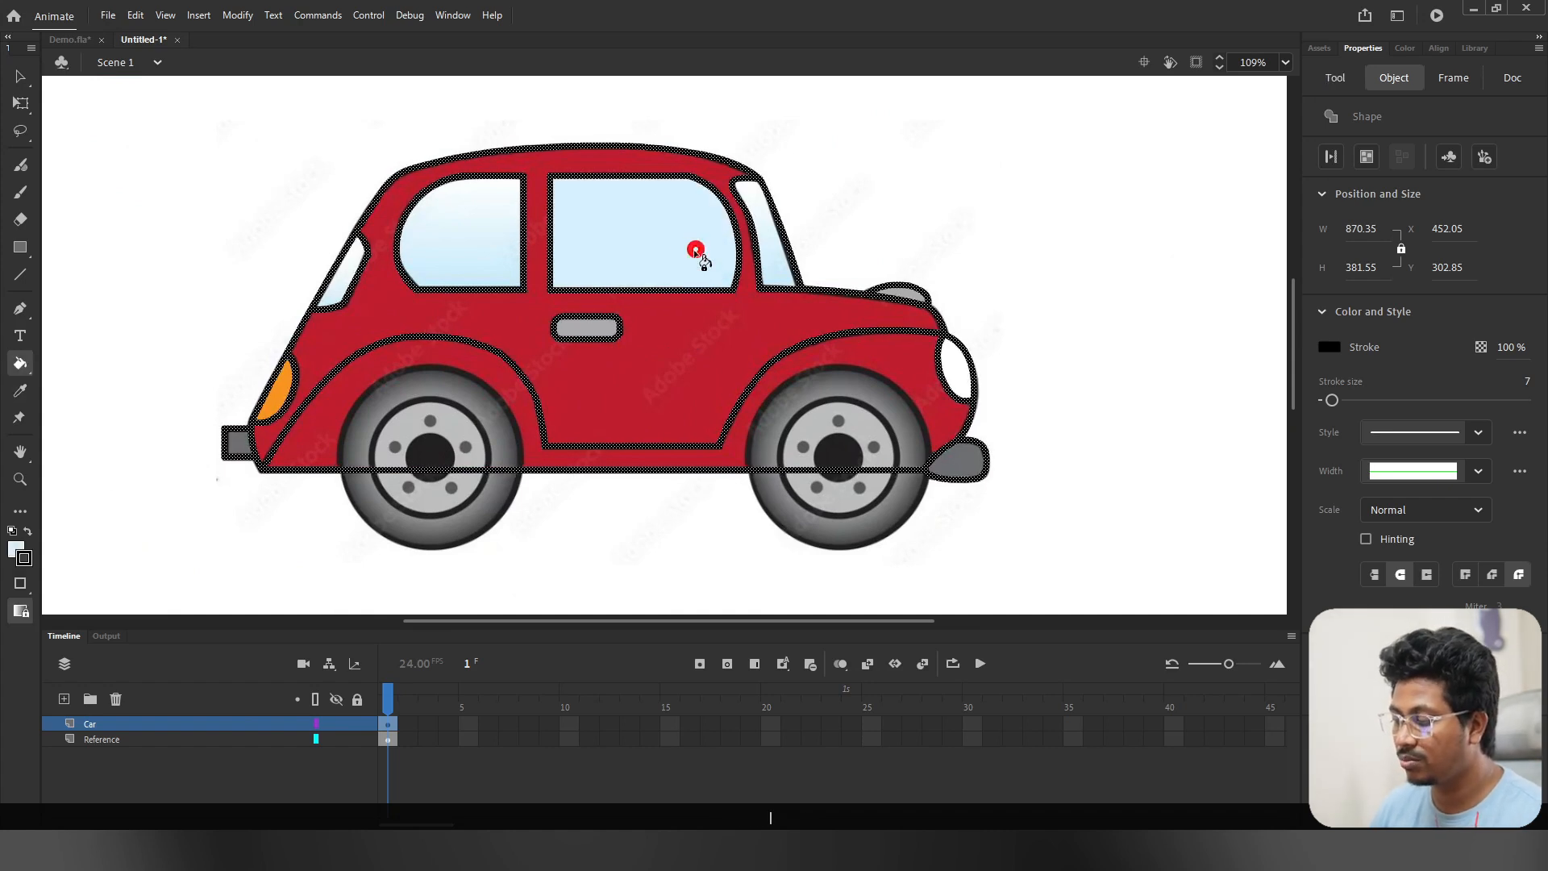
{"action": "left_click", "coordinate": [703, 254]}
{"action": "left_click", "coordinate": [495, 250]}
{"action": "left_click", "coordinate": [654, 235]}
{"action": "left_click", "coordinate": [760, 234]}
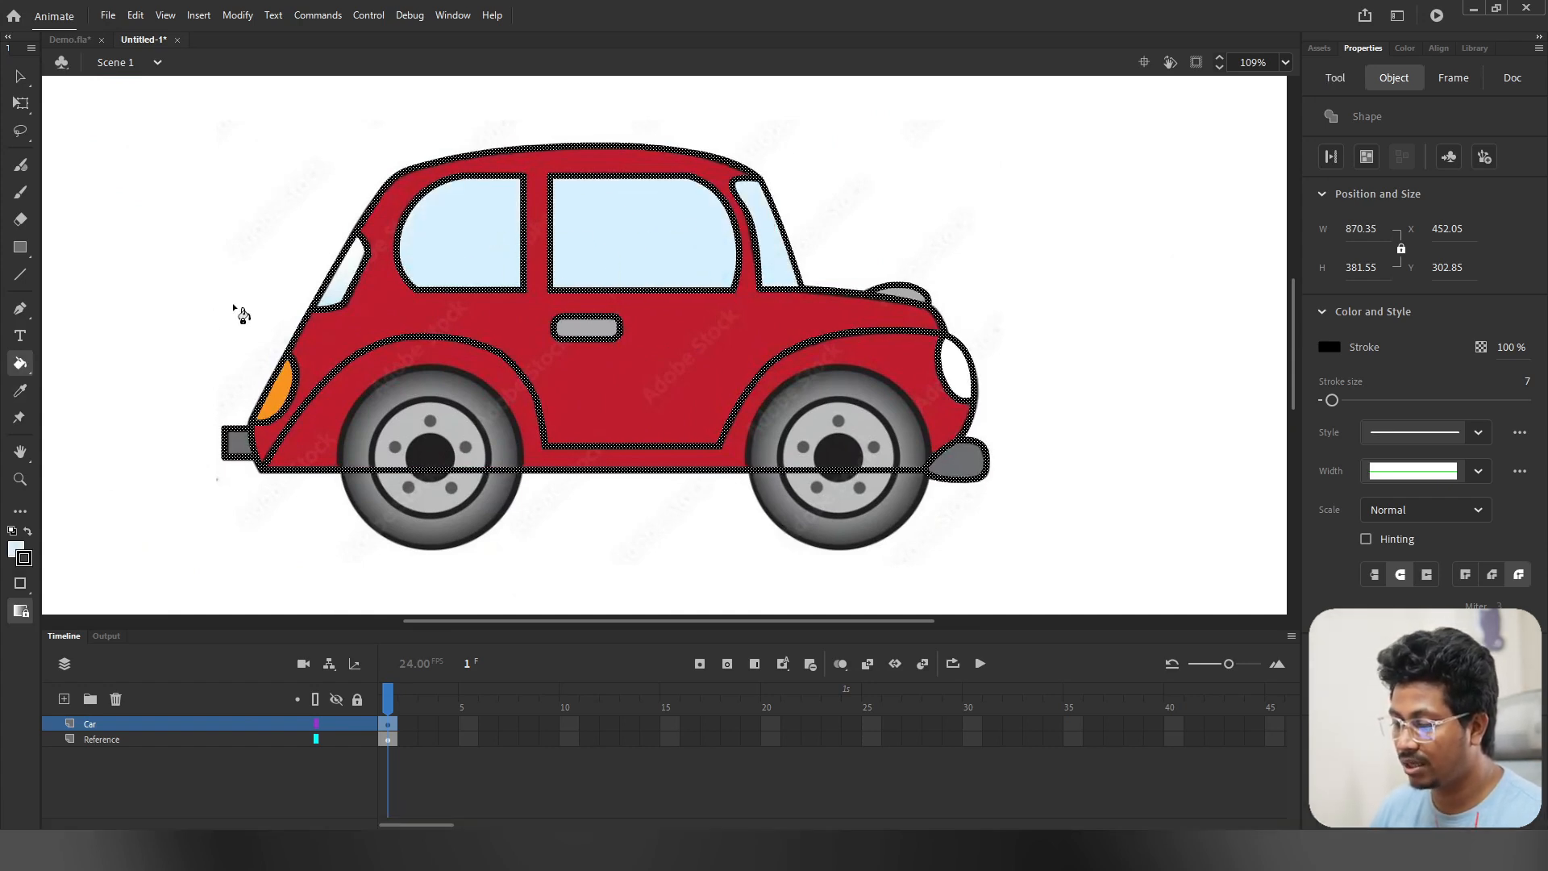
{"action": "scroll", "coordinate": [588, 370], "scroll_direction": "down", "scroll_amount": 2}
{"action": "scroll", "coordinate": [568, 367], "scroll_direction": "up", "scroll_amount": 2}
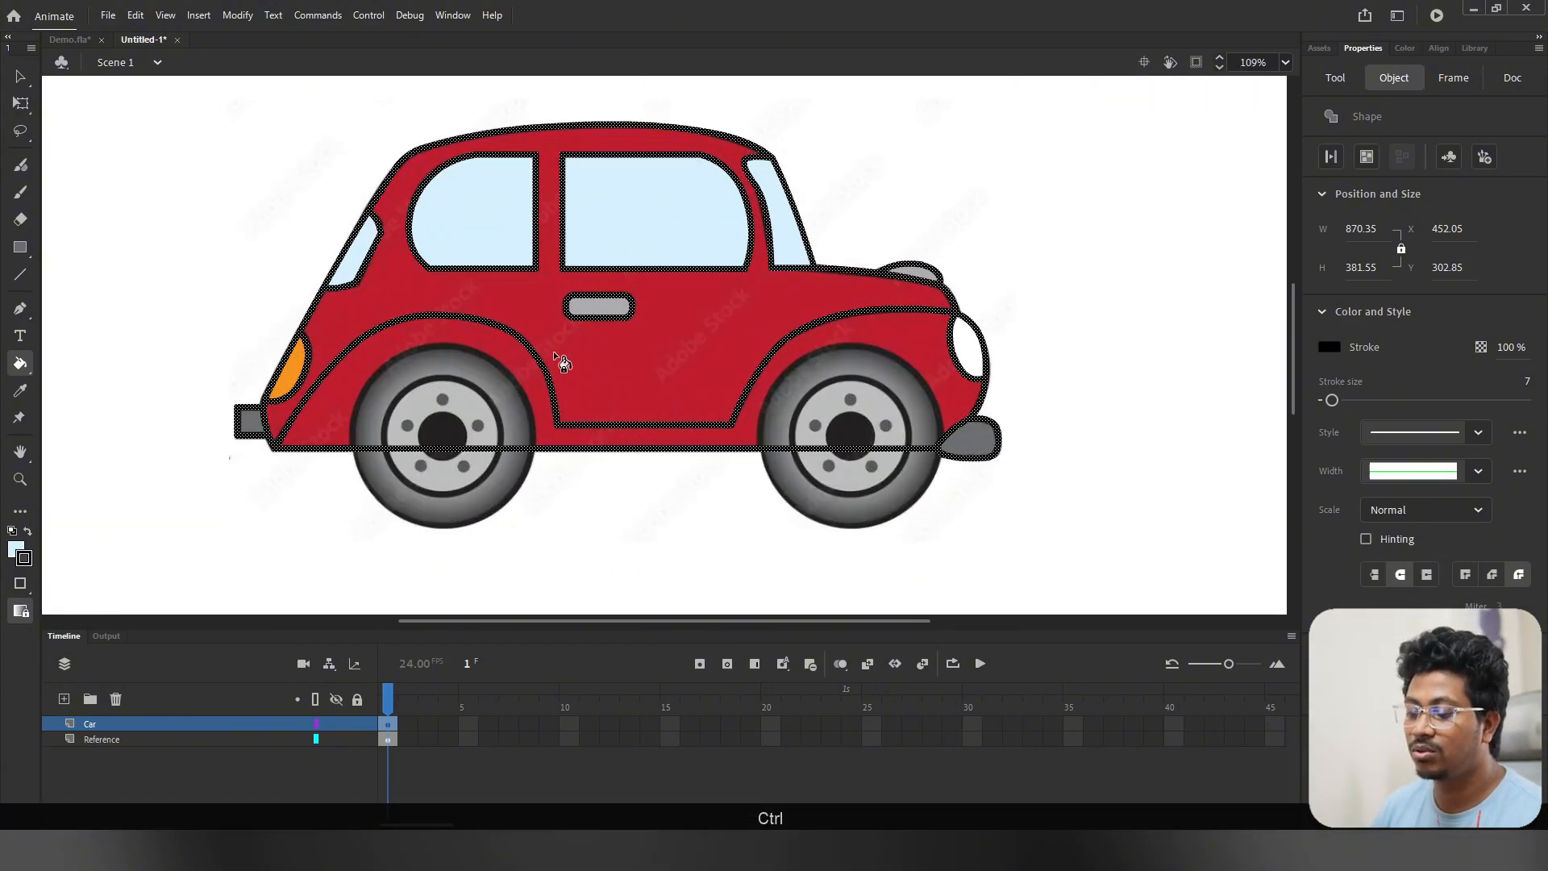
Step: Sample the body's red, soften it to #C85560 with 58% saturation and 78% brightness, and fill all the car body panels
{"action": "left_click", "coordinate": [632, 343], "text": "alt"}
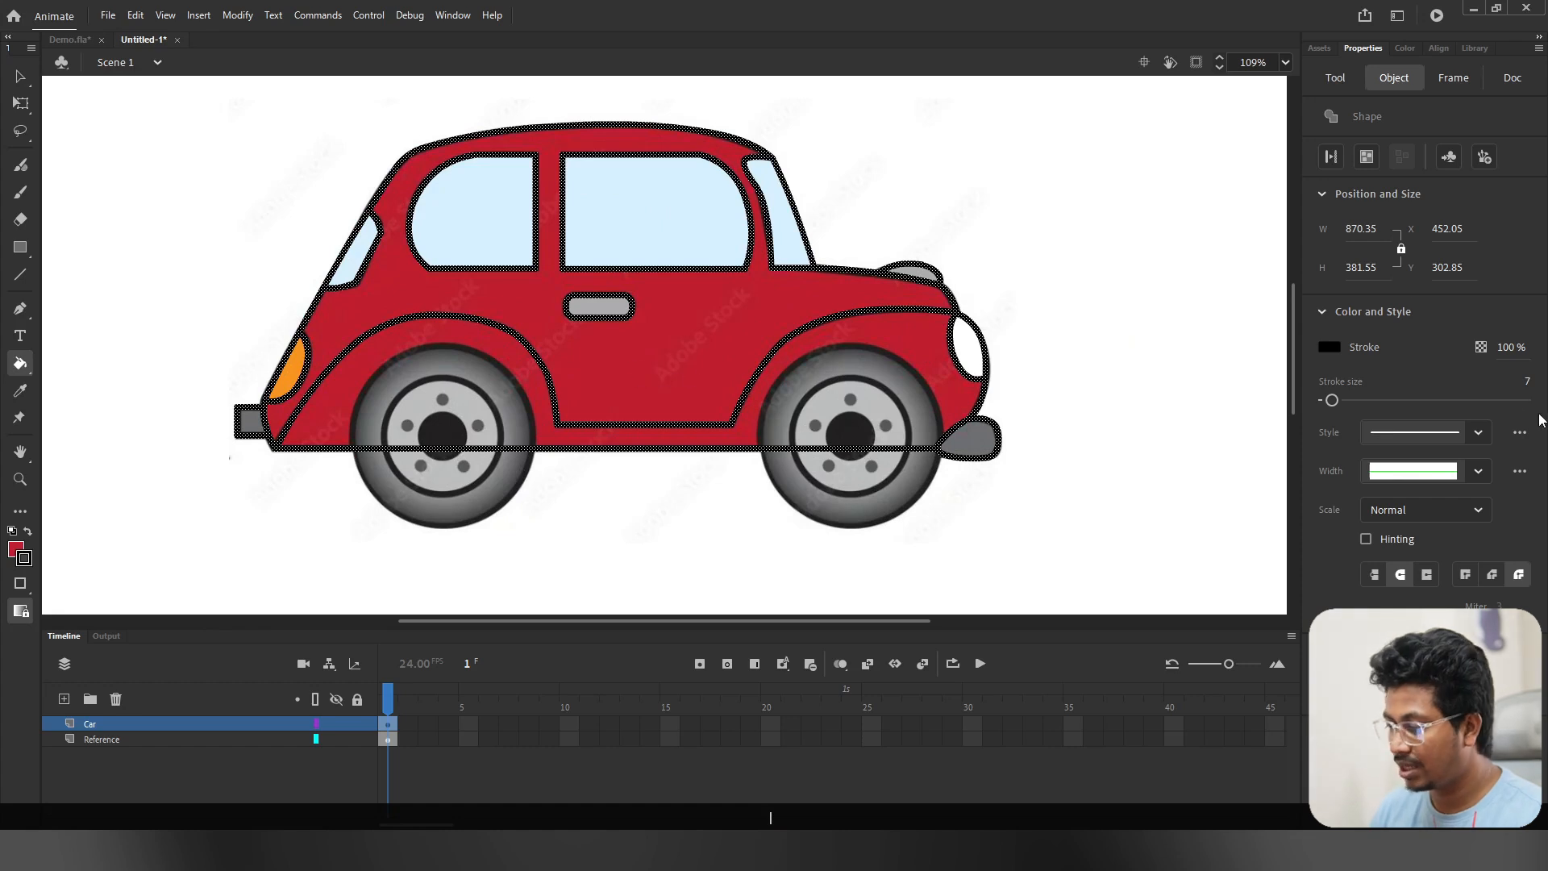
{"action": "left_click", "coordinate": [14, 549]}
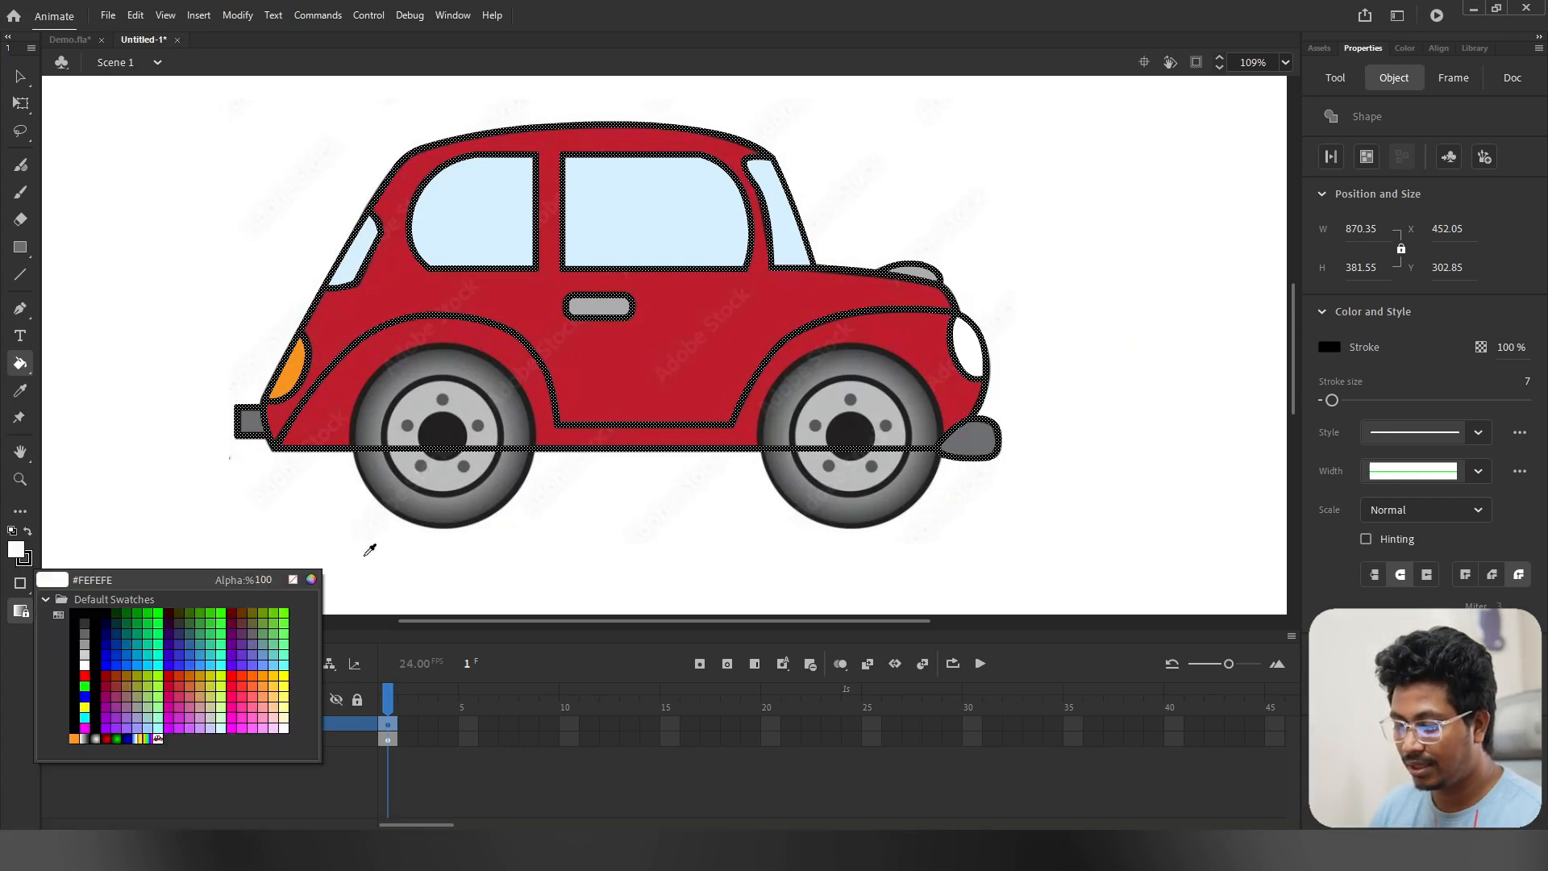
{"action": "left_click", "coordinate": [312, 580]}
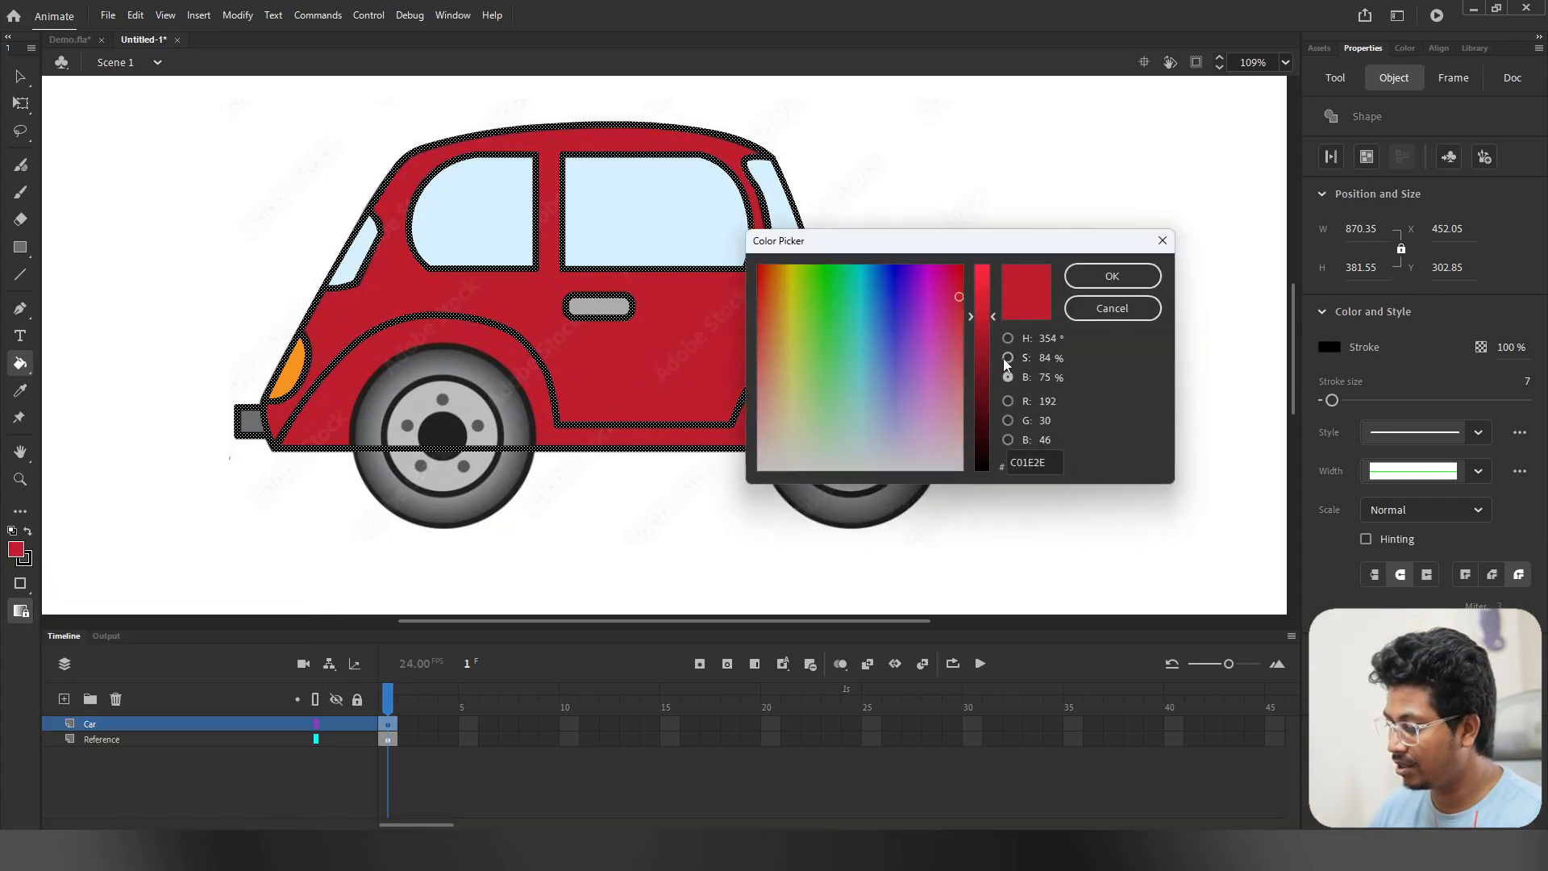
{"action": "left_click", "coordinate": [1006, 358]}
{"action": "left_click_drag", "start_coordinate": [986, 333], "coordinate": [979, 351]}
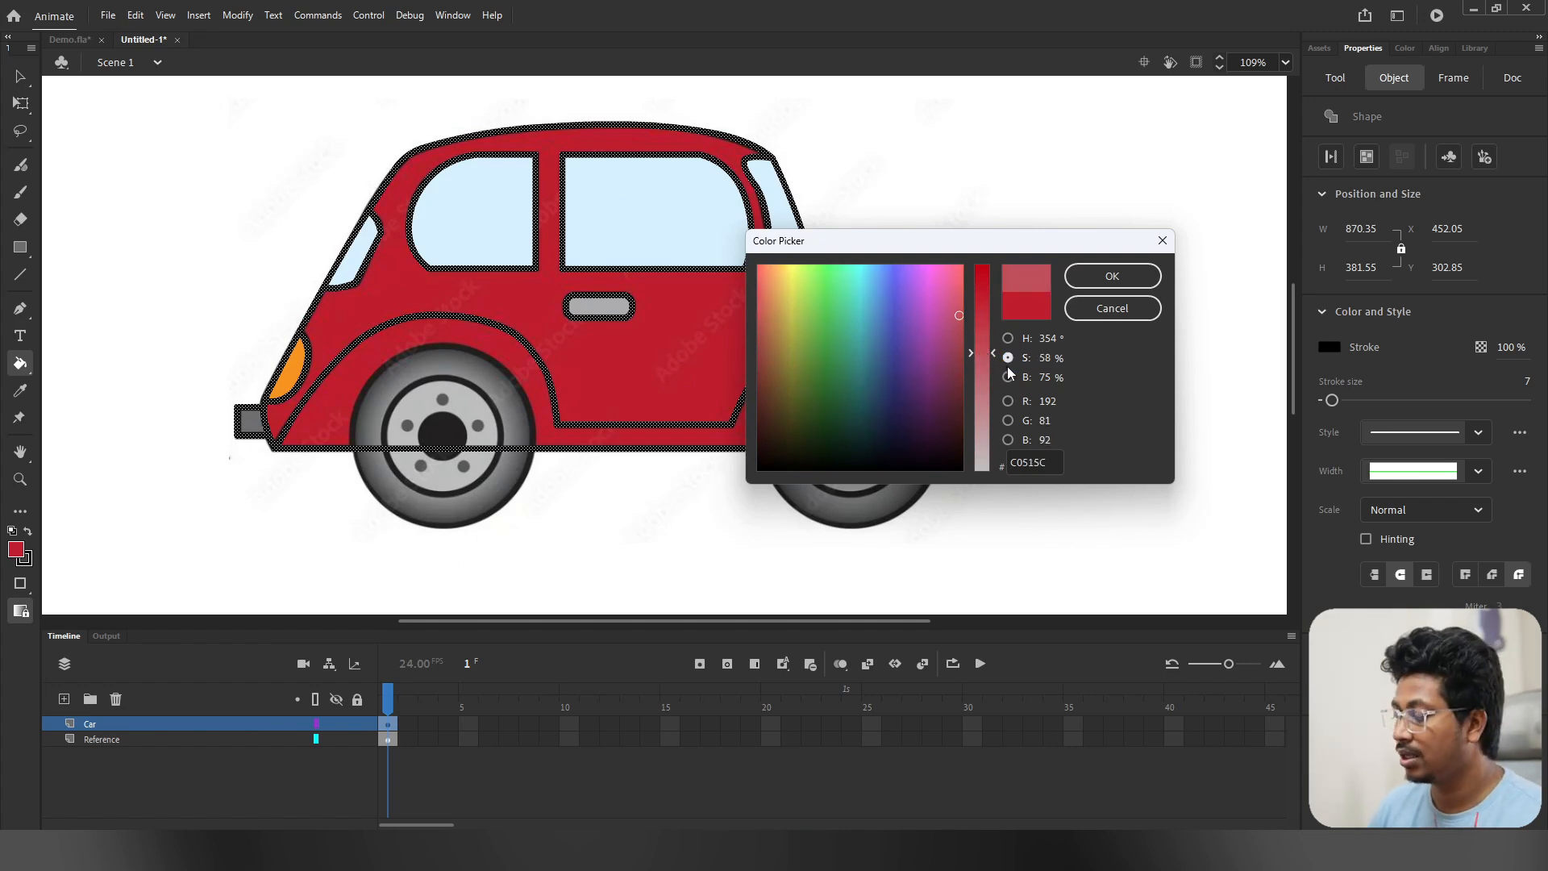
{"action": "left_click", "coordinate": [1006, 378]}
{"action": "left_click", "coordinate": [989, 326]}
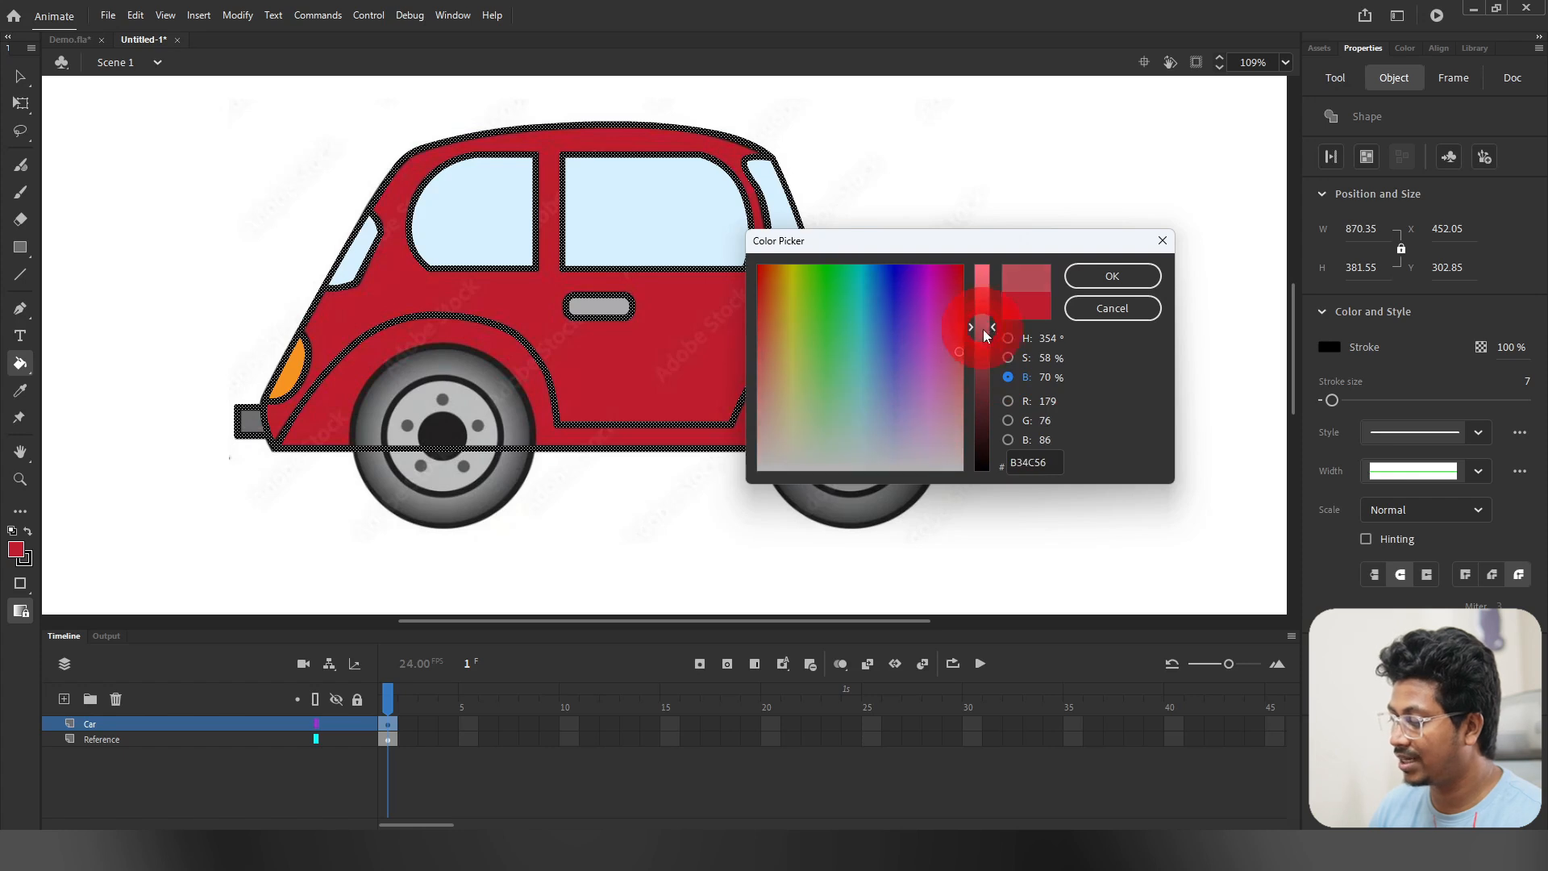
{"action": "left_click", "coordinate": [980, 320]}
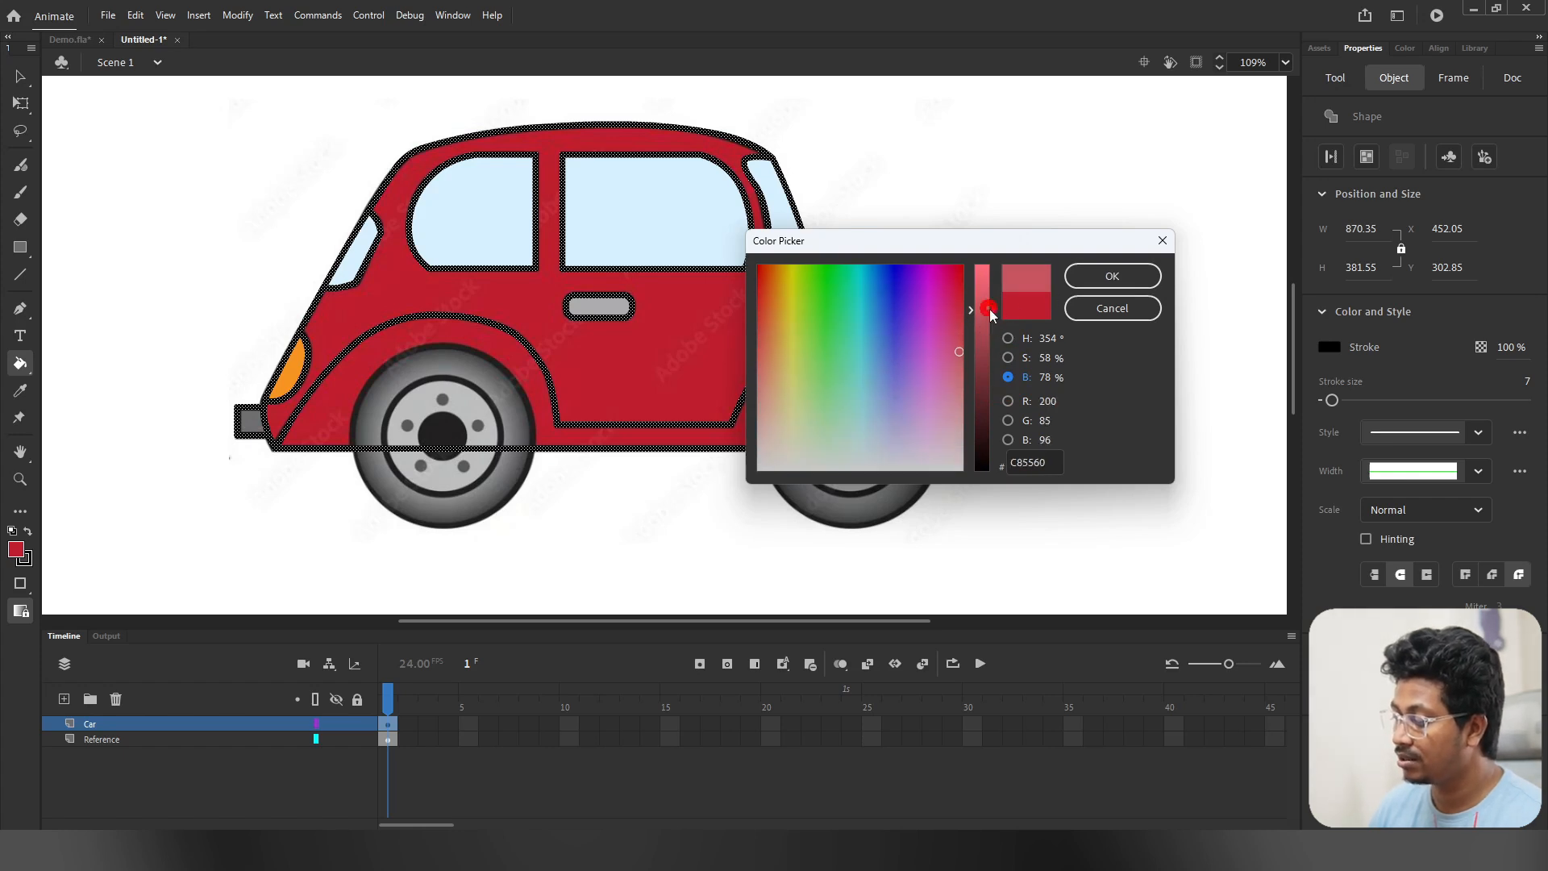
{"action": "left_click", "coordinate": [1112, 276]}
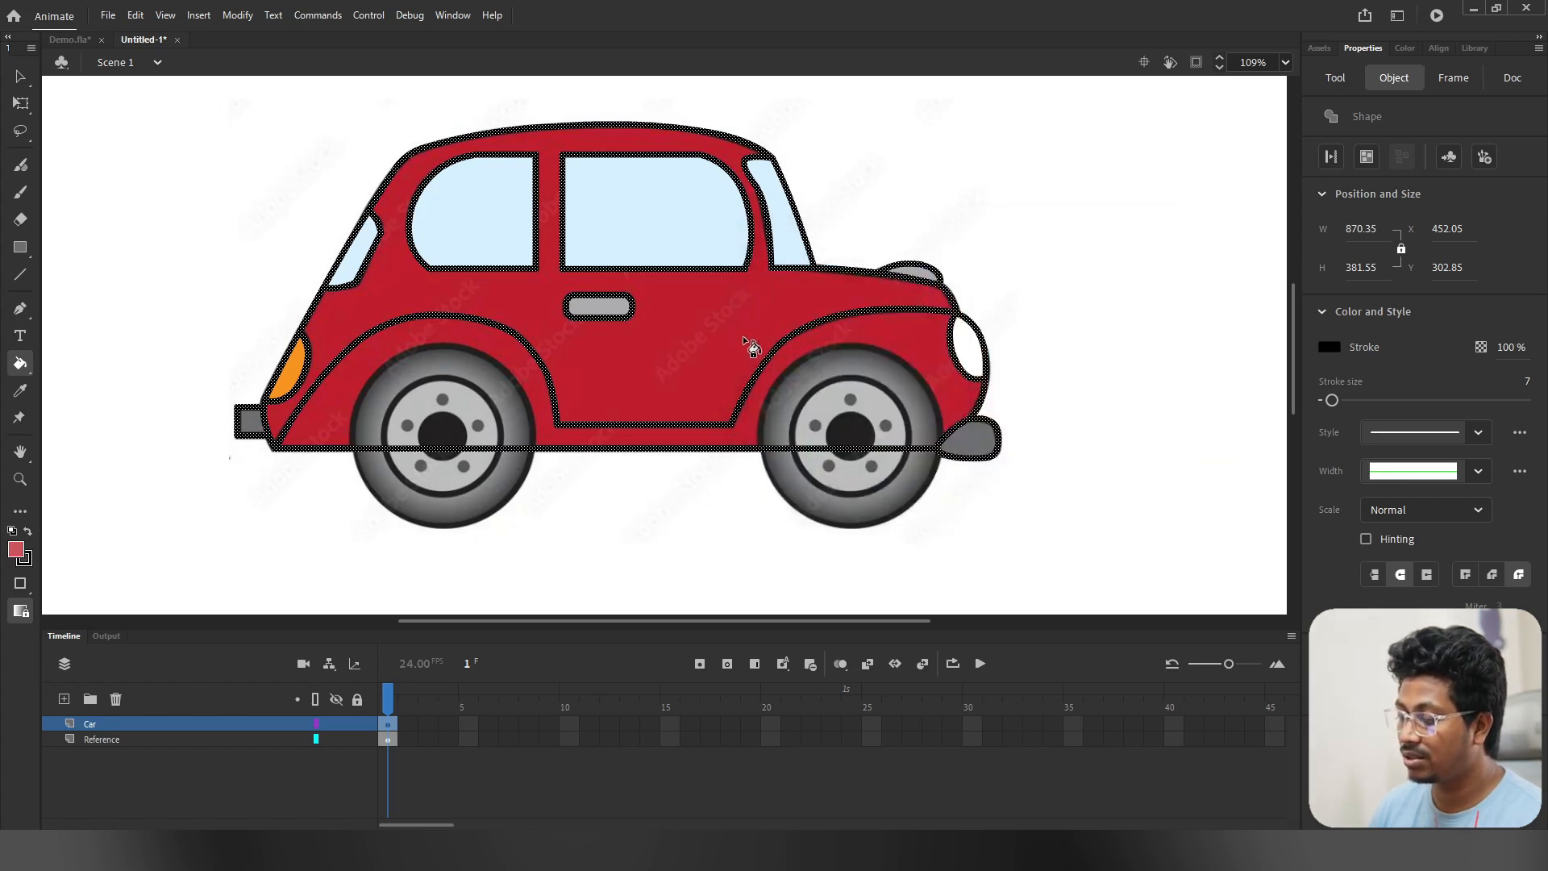
{"action": "left_click", "coordinate": [748, 424]}
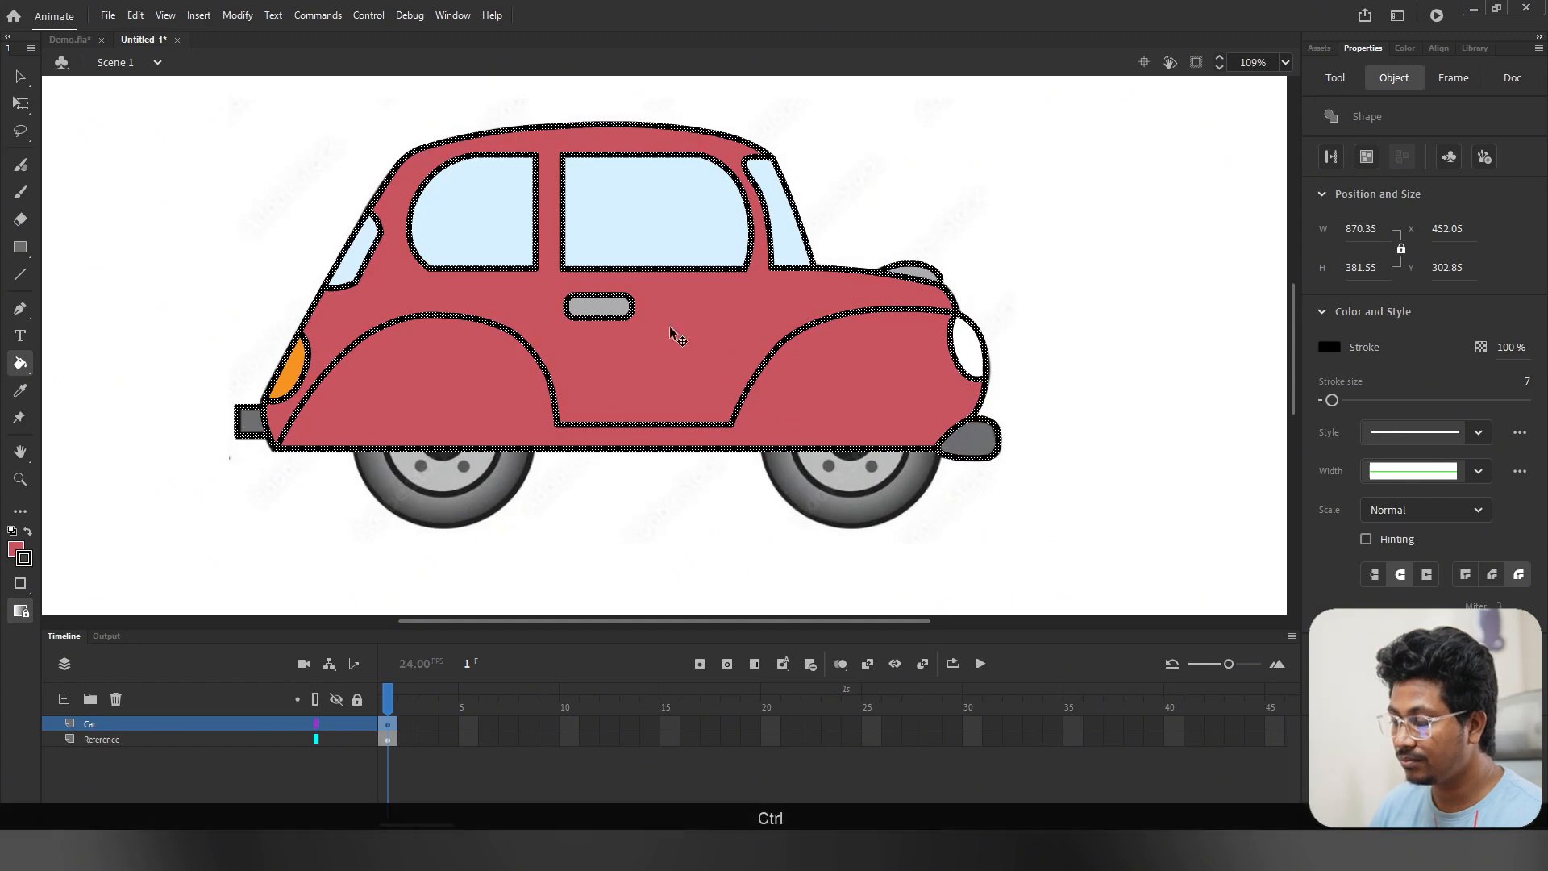
Step: Sample the dark grey of the front bumper from the reference and fill the bumper with it
{"action": "scroll", "coordinate": [577, 543], "scroll_direction": "down", "scroll_amount": 2}
{"action": "scroll", "coordinate": [840, 477], "scroll_direction": "up", "scroll_amount": 4}
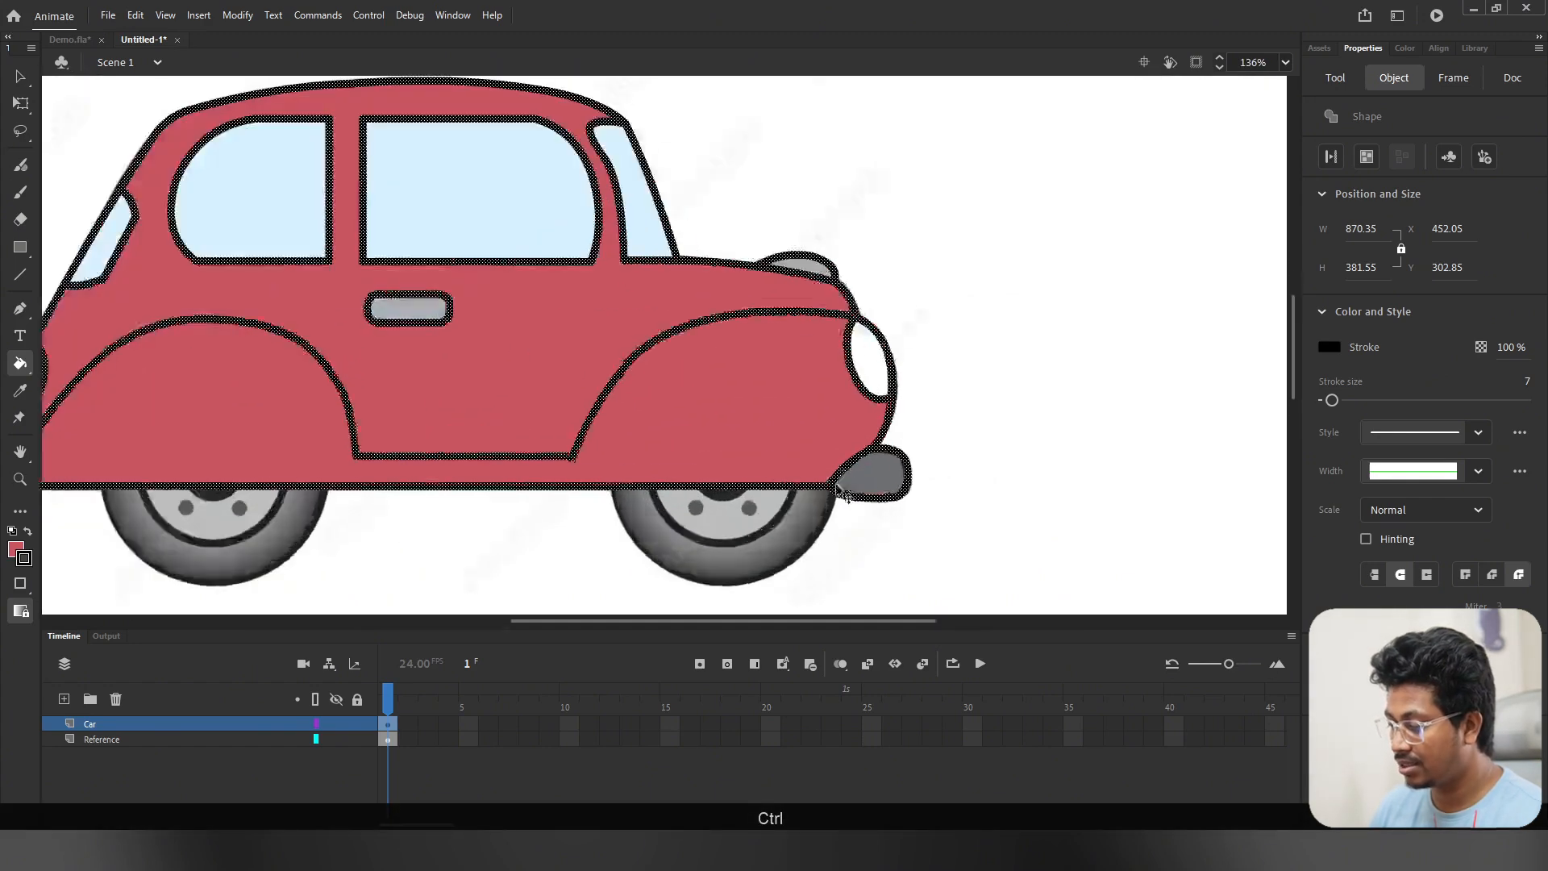
{"action": "scroll", "coordinate": [844, 482], "scroll_direction": "up", "scroll_amount": 6}
{"action": "scroll", "coordinate": [850, 435], "scroll_direction": "down", "scroll_amount": 1}
{"action": "key", "text": "i"}
{"action": "left_click", "coordinate": [869, 403]}
Step: Lock and hide the Reference layer to check the filled car artwork on its own
{"action": "scroll", "coordinate": [806, 436], "scroll_direction": "down", "scroll_amount": 5}
{"action": "scroll", "coordinate": [701, 467], "scroll_direction": "down", "scroll_amount": 3}
{"action": "left_click", "coordinate": [389, 724]}
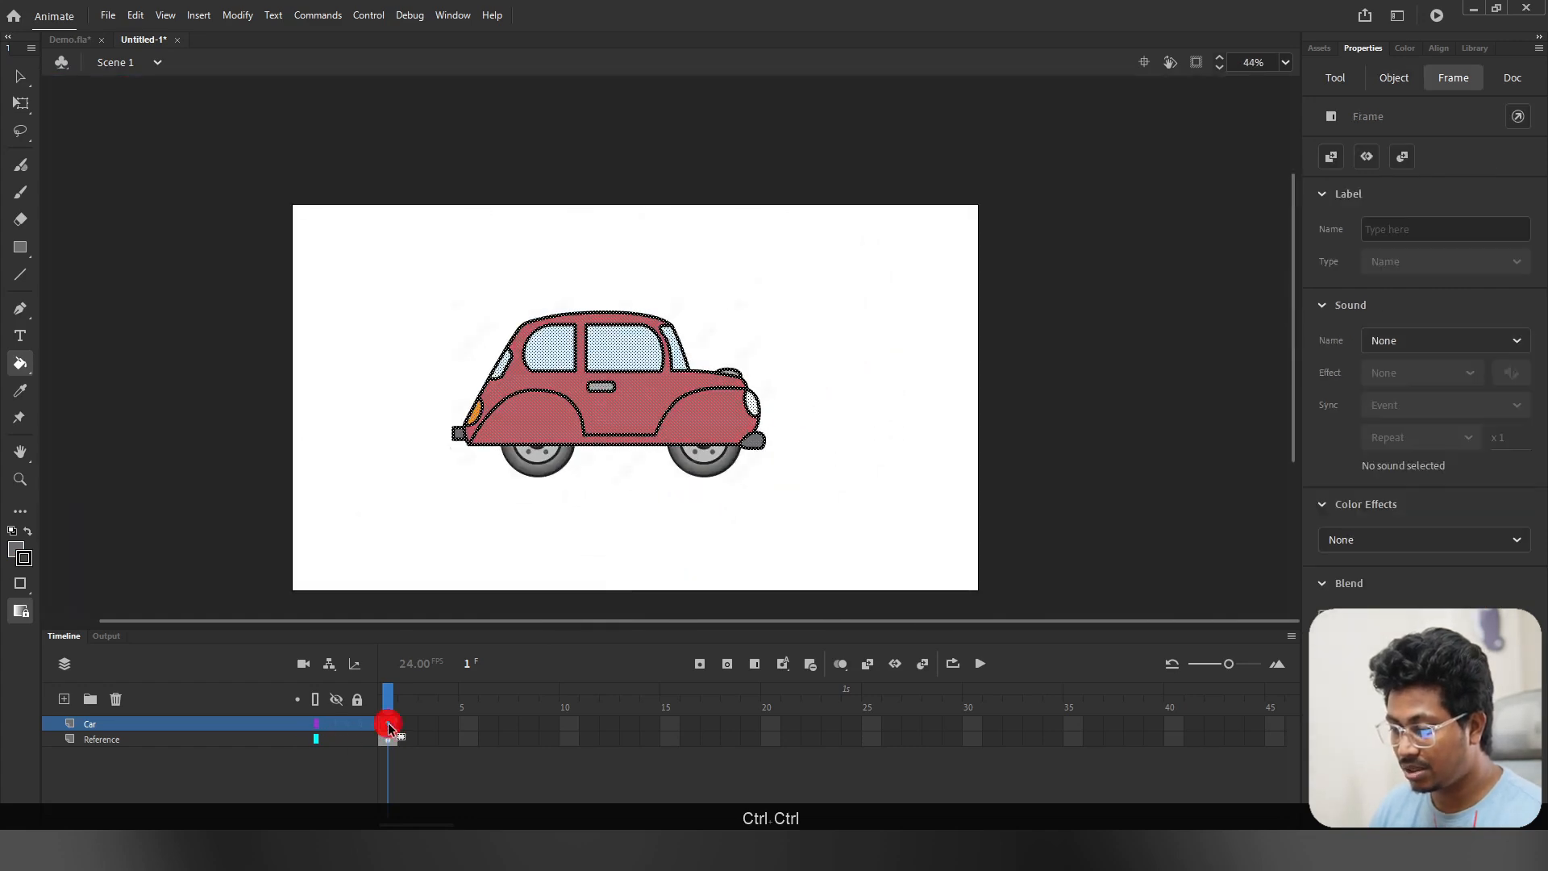
{"action": "scroll", "coordinate": [709, 387], "scroll_direction": "up", "scroll_amount": 3}
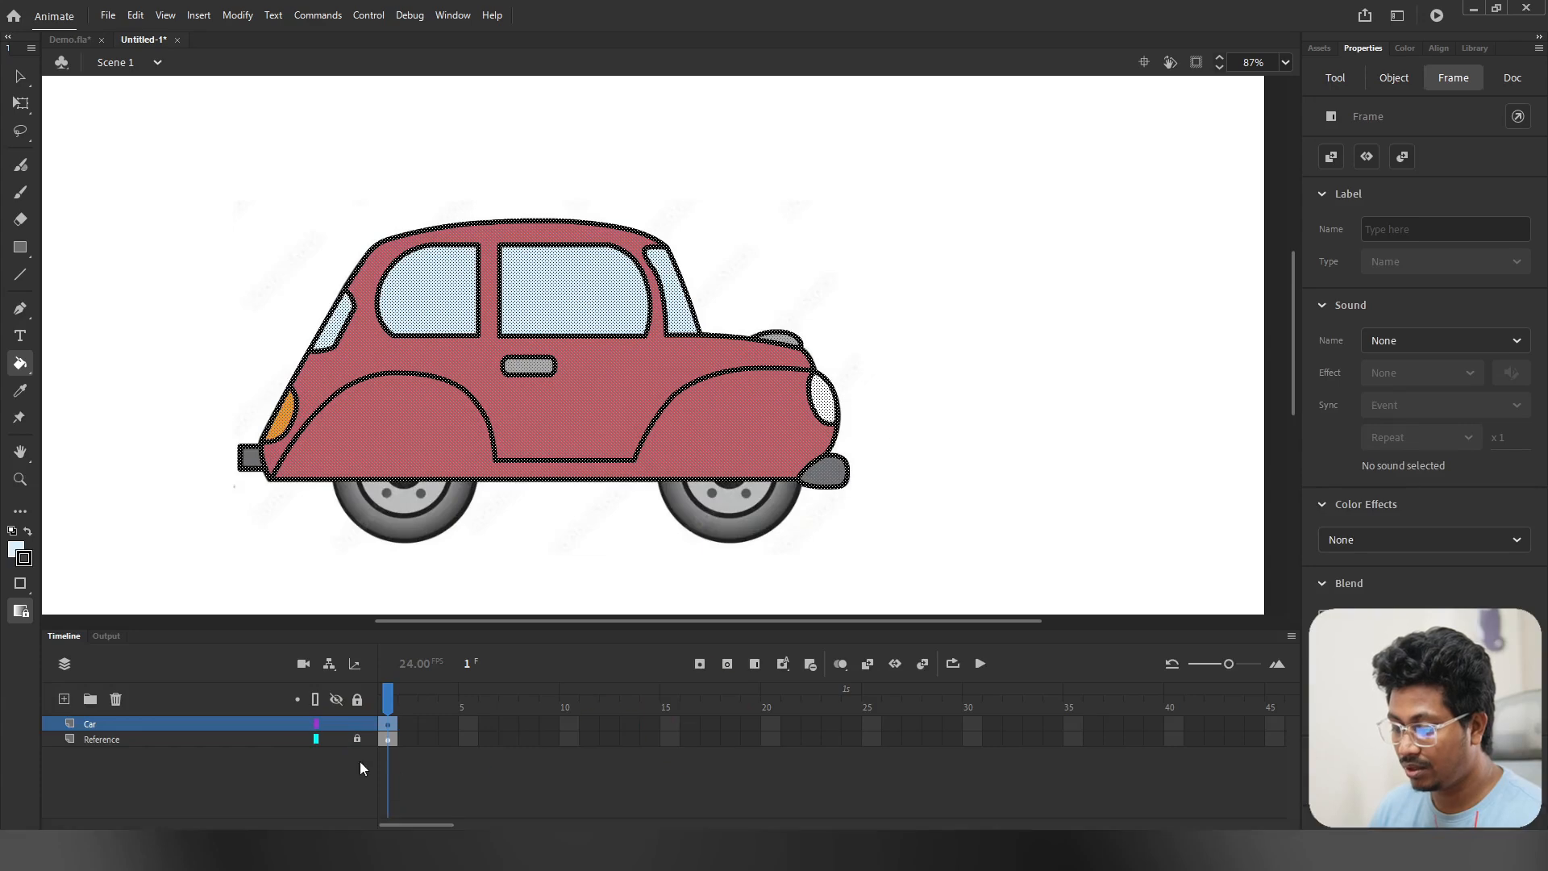
{"action": "left_click", "coordinate": [337, 739]}
{"action": "scroll", "coordinate": [449, 487], "scroll_direction": "down", "scroll_amount": 2}
{"action": "scroll", "coordinate": [395, 459], "scroll_direction": "up", "scroll_amount": 5}
{"action": "scroll", "coordinate": [440, 433], "scroll_direction": "down", "scroll_amount": 1}
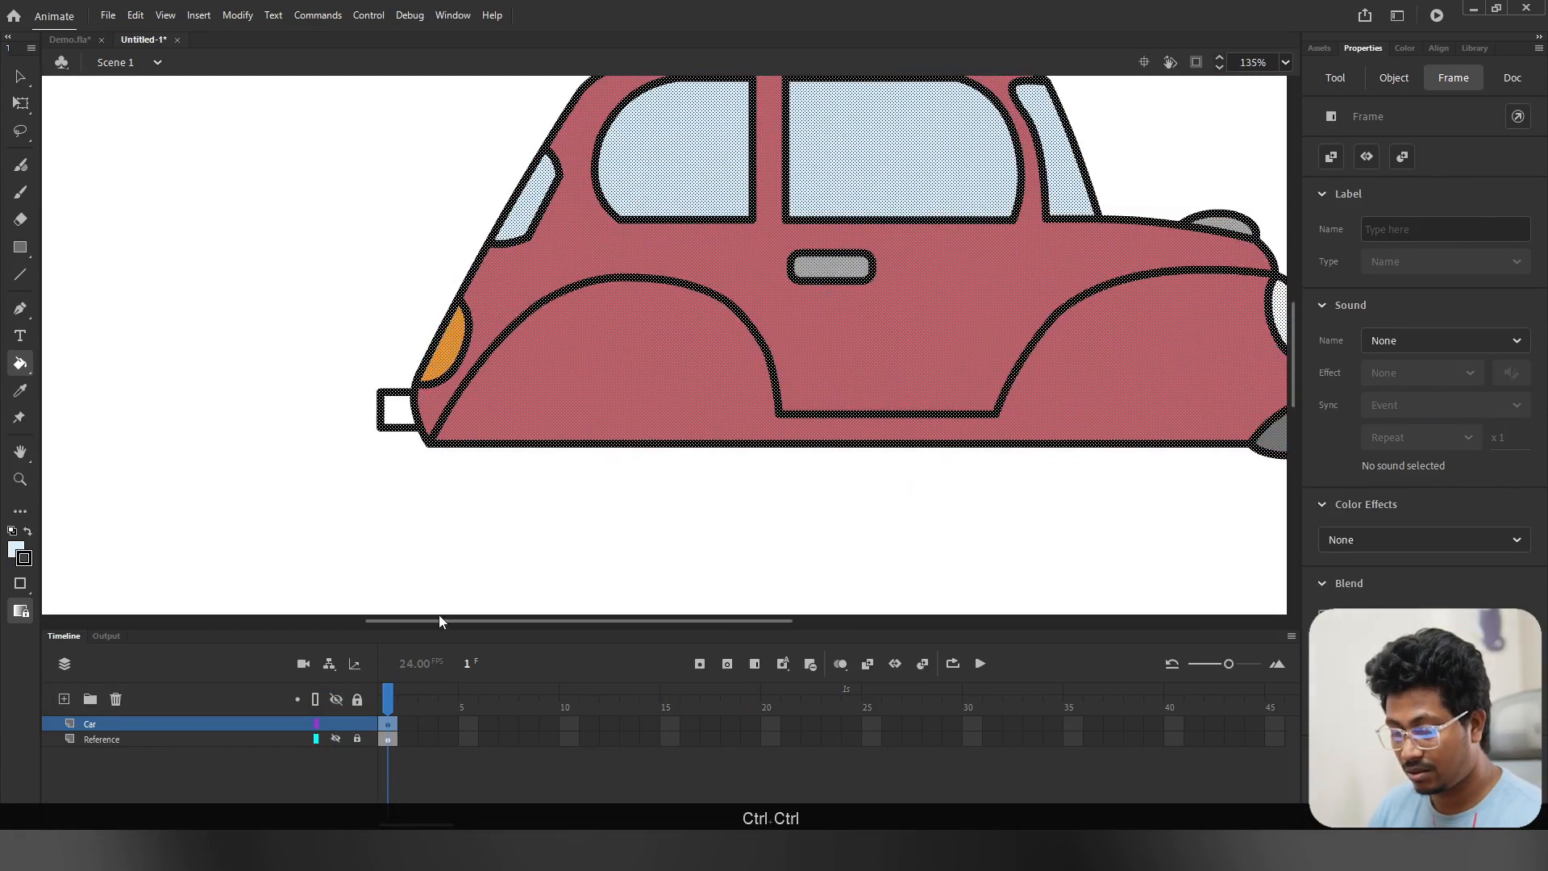
Step: Select all the artwork on the Car layer and convert it to a Graphic symbol named Car Body
{"action": "left_click", "coordinate": [393, 700]}
{"action": "left_click", "coordinate": [388, 723]}
{"action": "scroll", "coordinate": [474, 542], "scroll_direction": "down", "scroll_amount": 2}
{"action": "scroll", "coordinate": [608, 501], "scroll_direction": "up", "scroll_amount": 2}
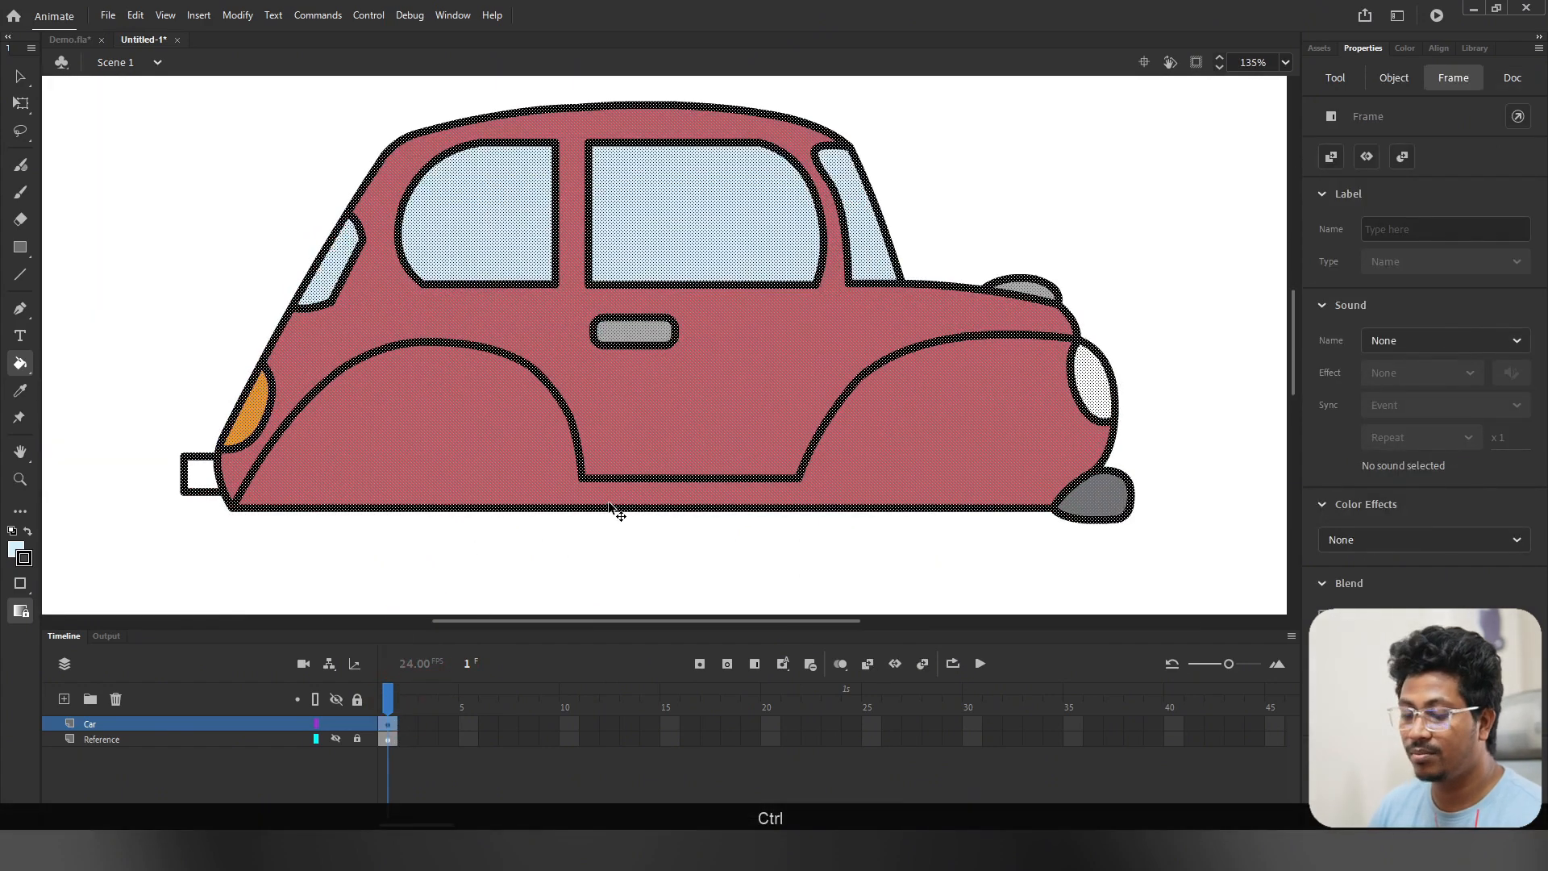
{"action": "key", "text": "F8"}
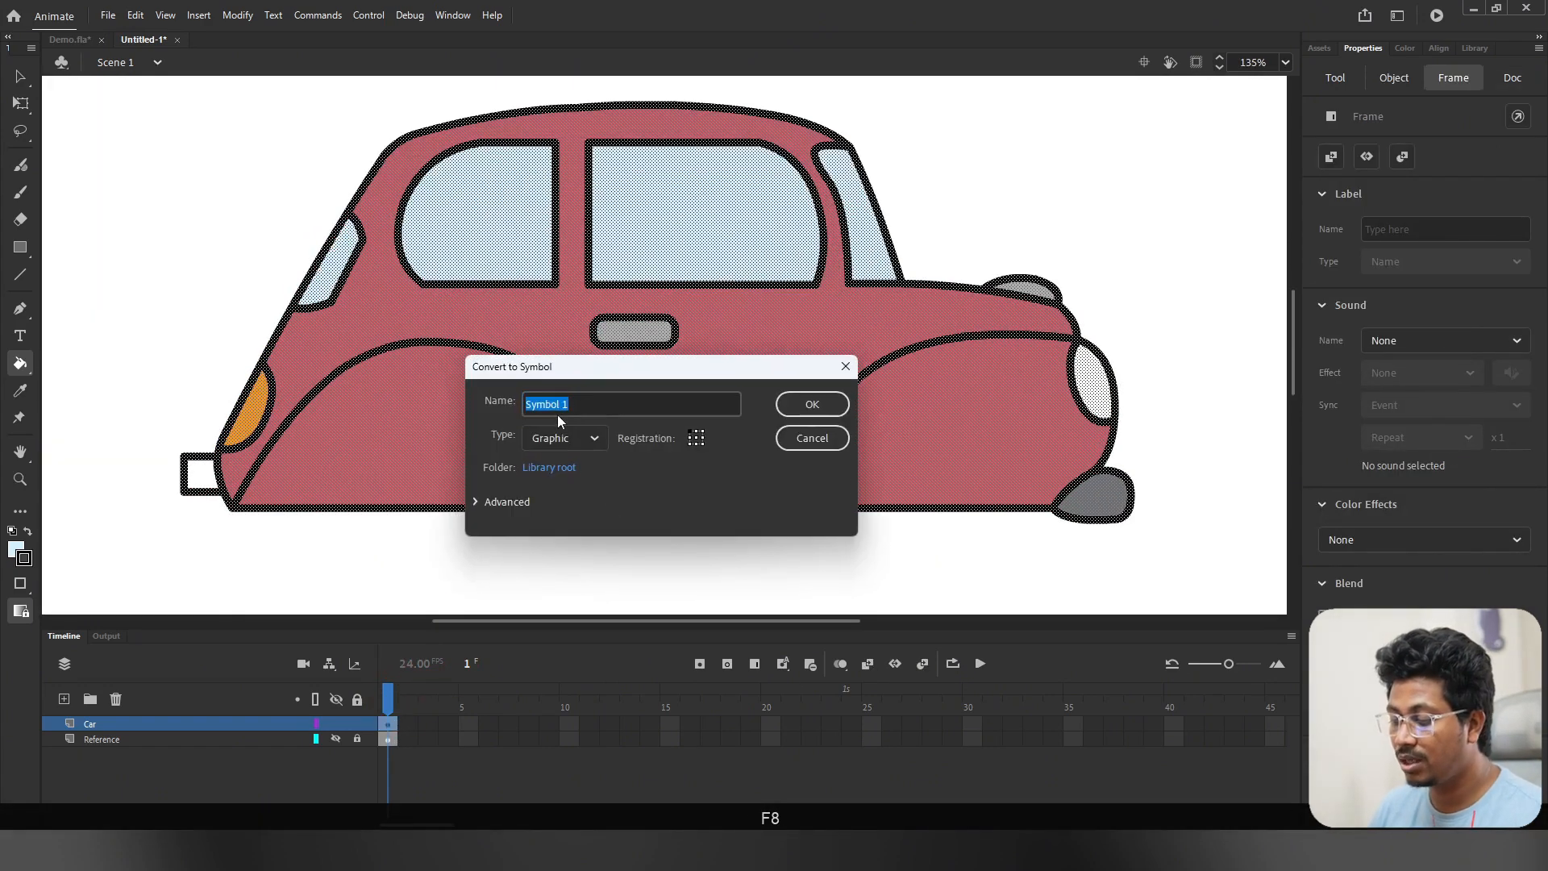
{"action": "type", "text": "Cad"}
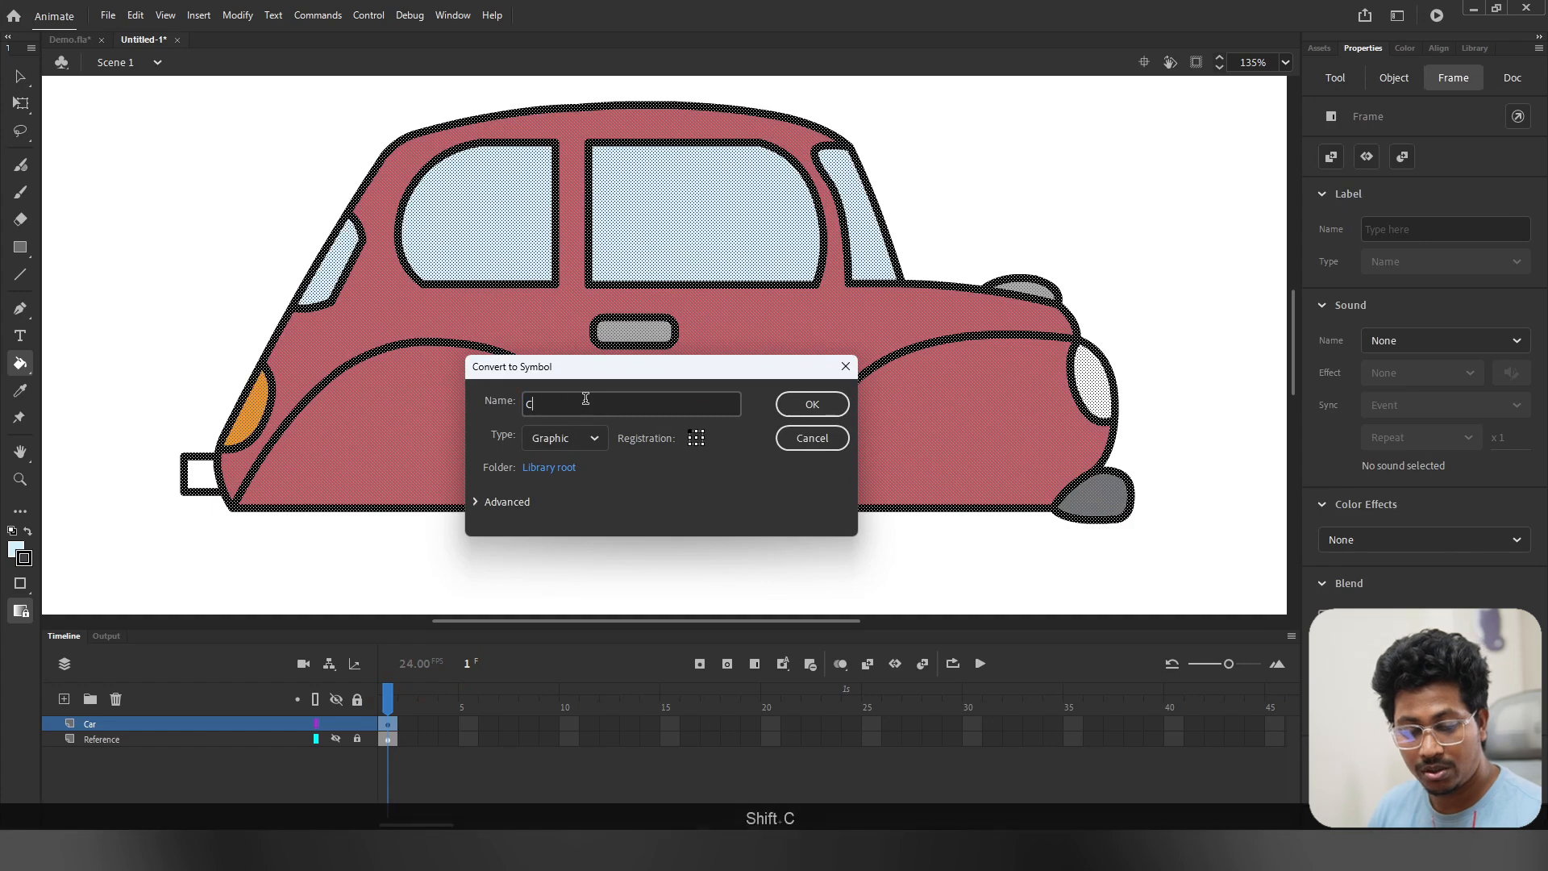
{"action": "key", "text": "BackSpace"}
{"action": "type", "text": "r Body"}
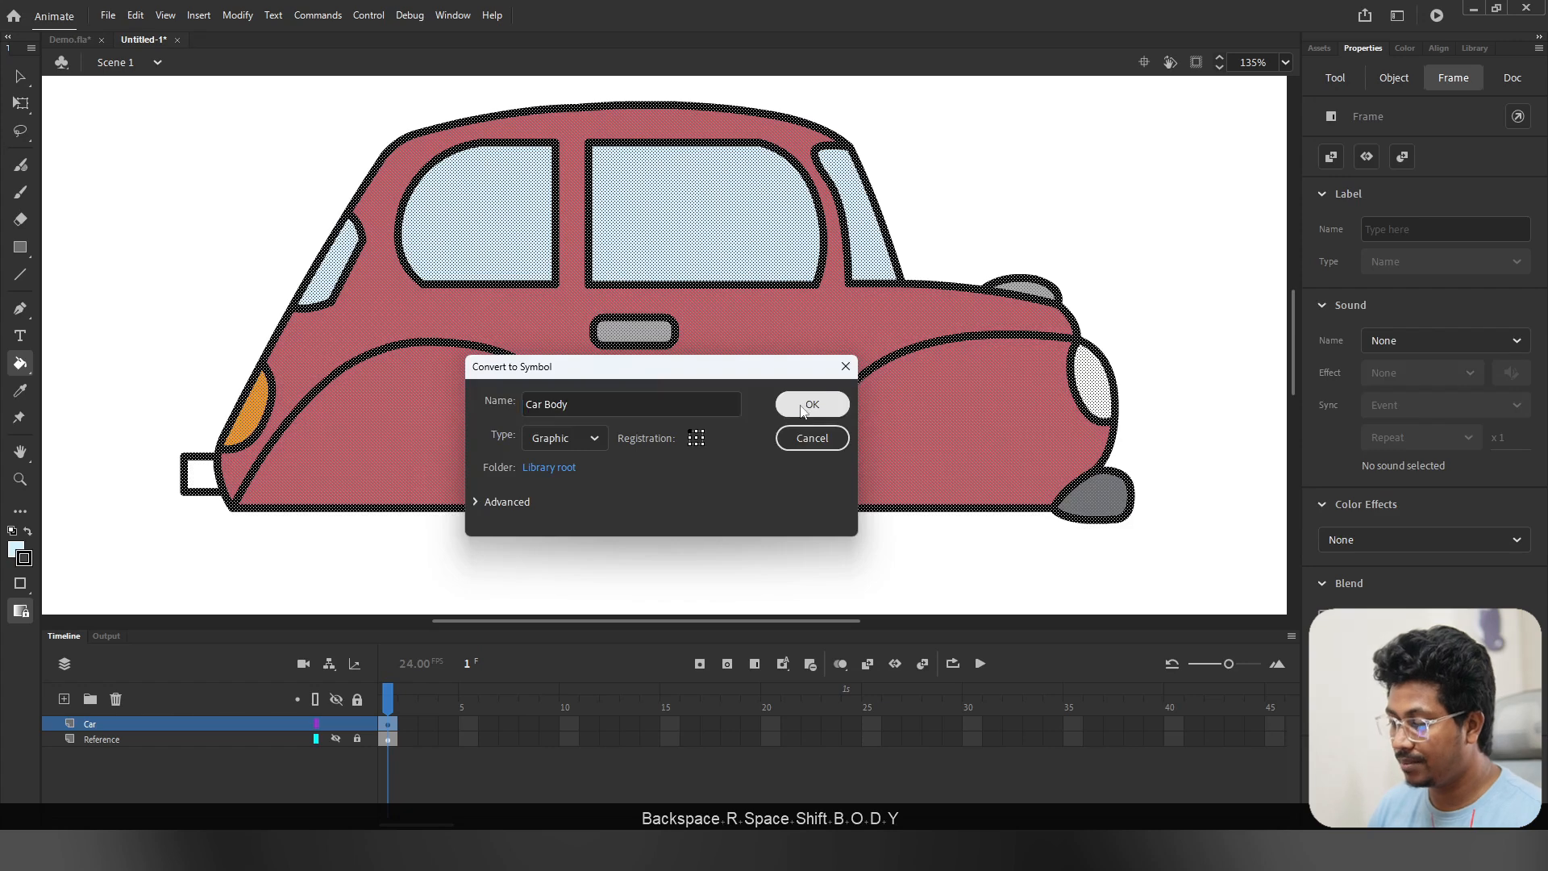
{"action": "left_click", "coordinate": [806, 404]}
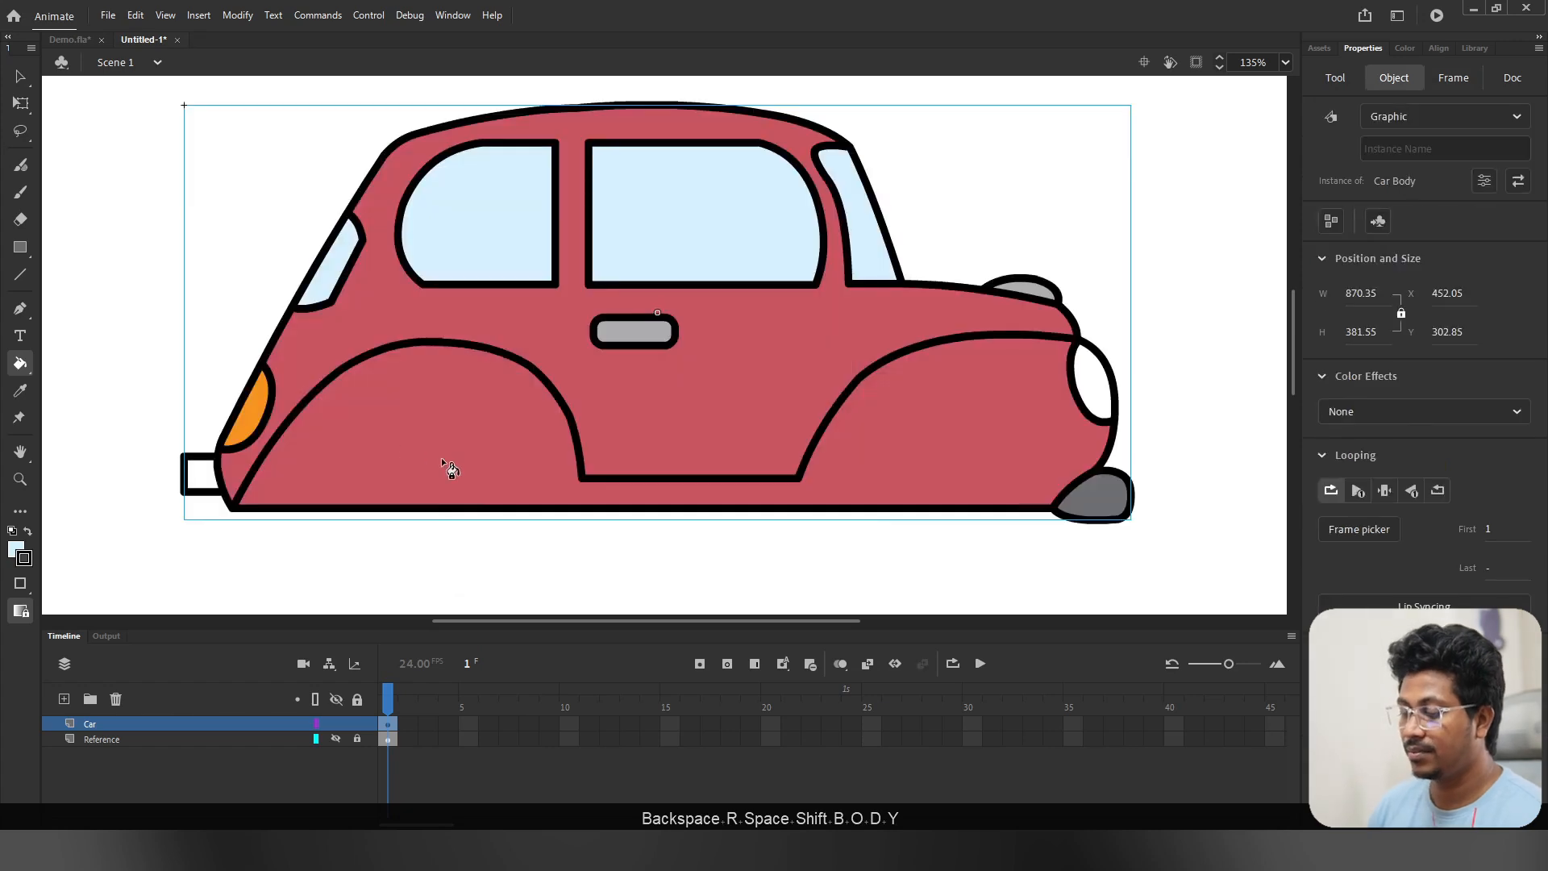
Step: Open the Car Body symbol for editing and deselect its artwork
{"action": "left_click", "coordinate": [18, 76]}
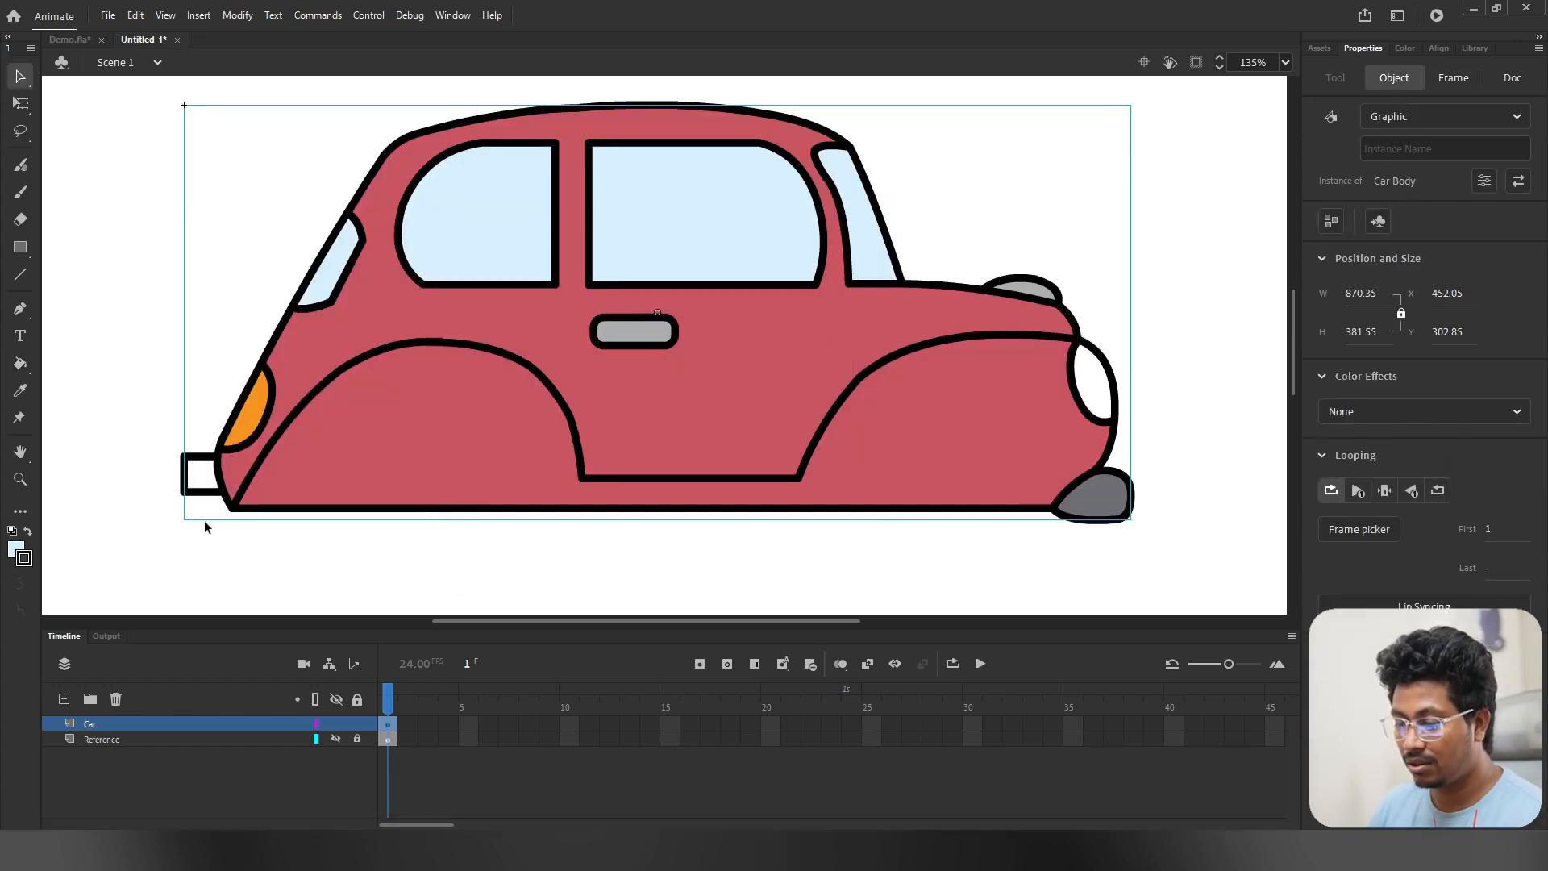
{"action": "double_click", "coordinate": [284, 424]}
{"action": "left_click", "coordinate": [712, 571]}
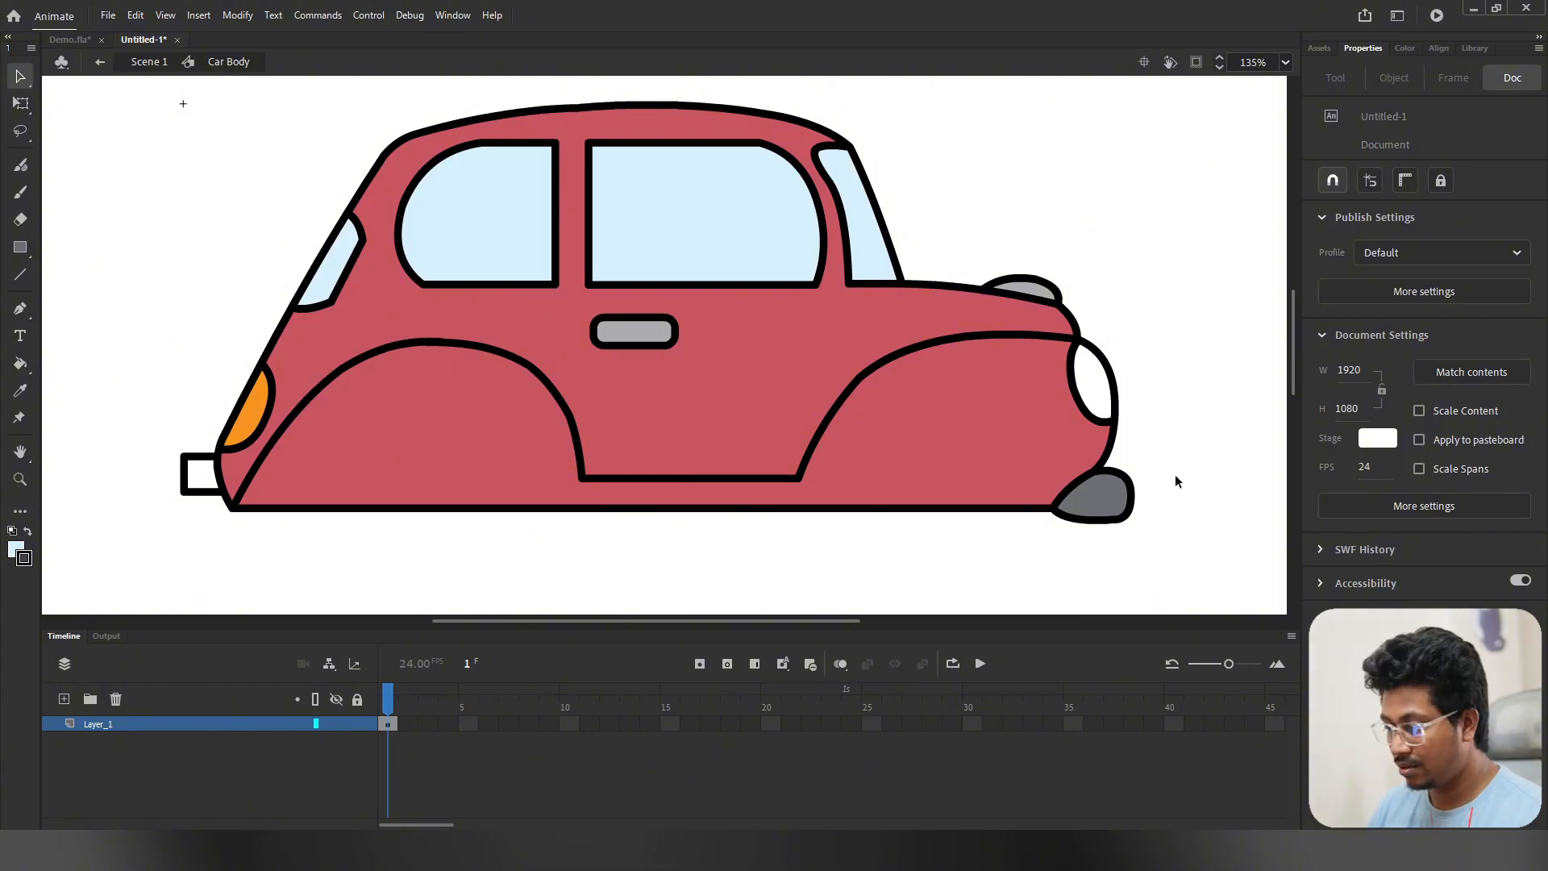
Step: Examine the outline segments around the unfilled rear bumper for a gap in the strokes
{"action": "key", "text": "k"}
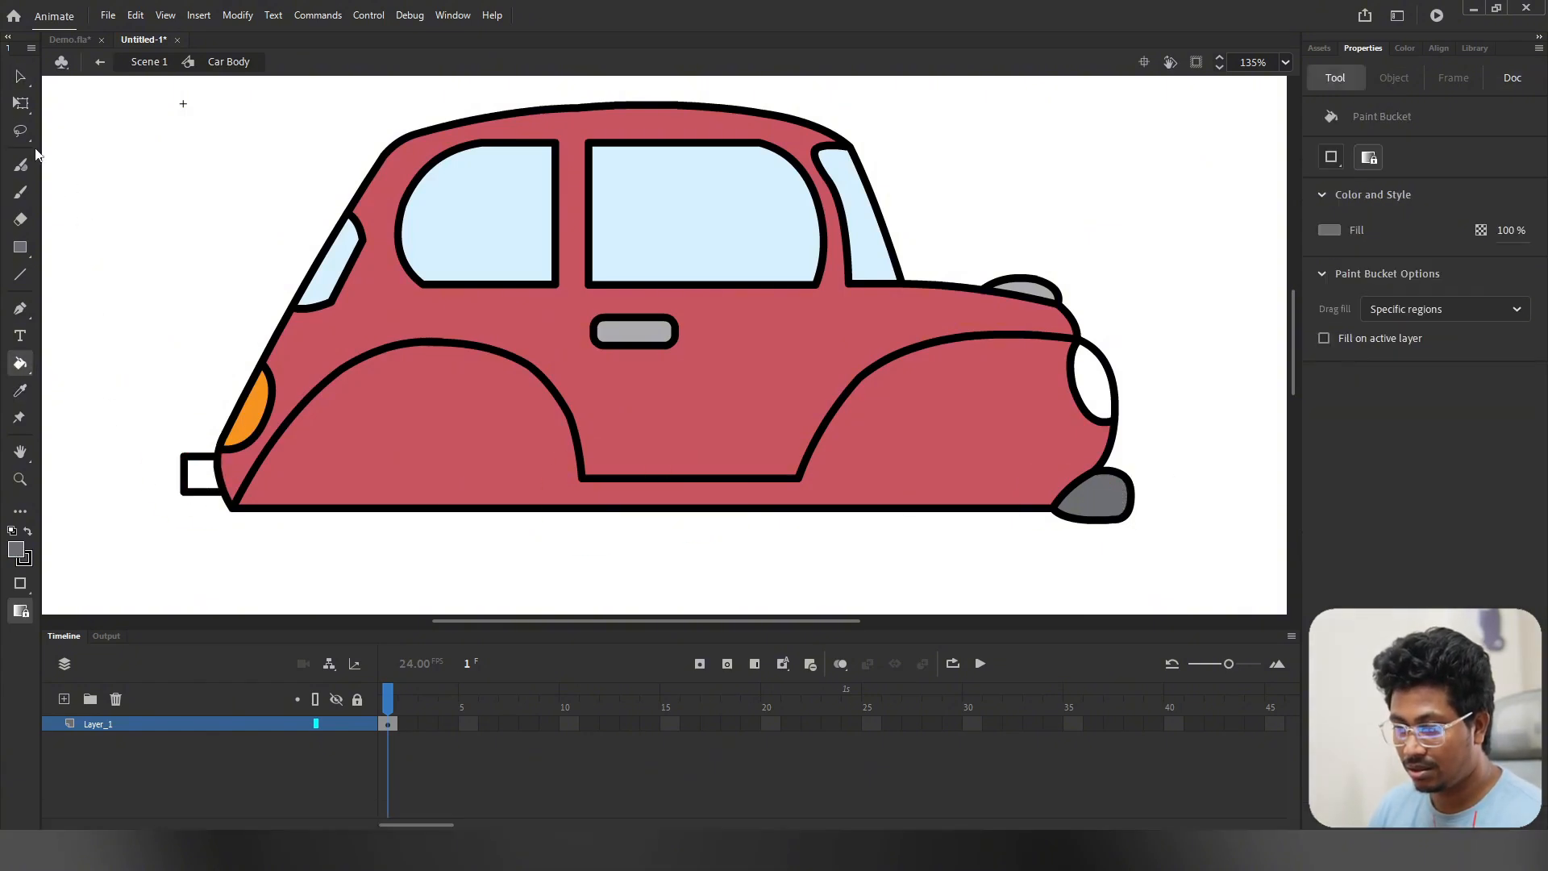
{"action": "left_click", "coordinate": [20, 77]}
{"action": "scroll", "coordinate": [213, 484], "scroll_direction": "up", "scroll_amount": 10}
{"action": "left_click_drag", "start_coordinate": [202, 509], "coordinate": [730, 518]}
{"action": "scroll", "coordinate": [730, 517], "scroll_direction": "down", "scroll_amount": 3}
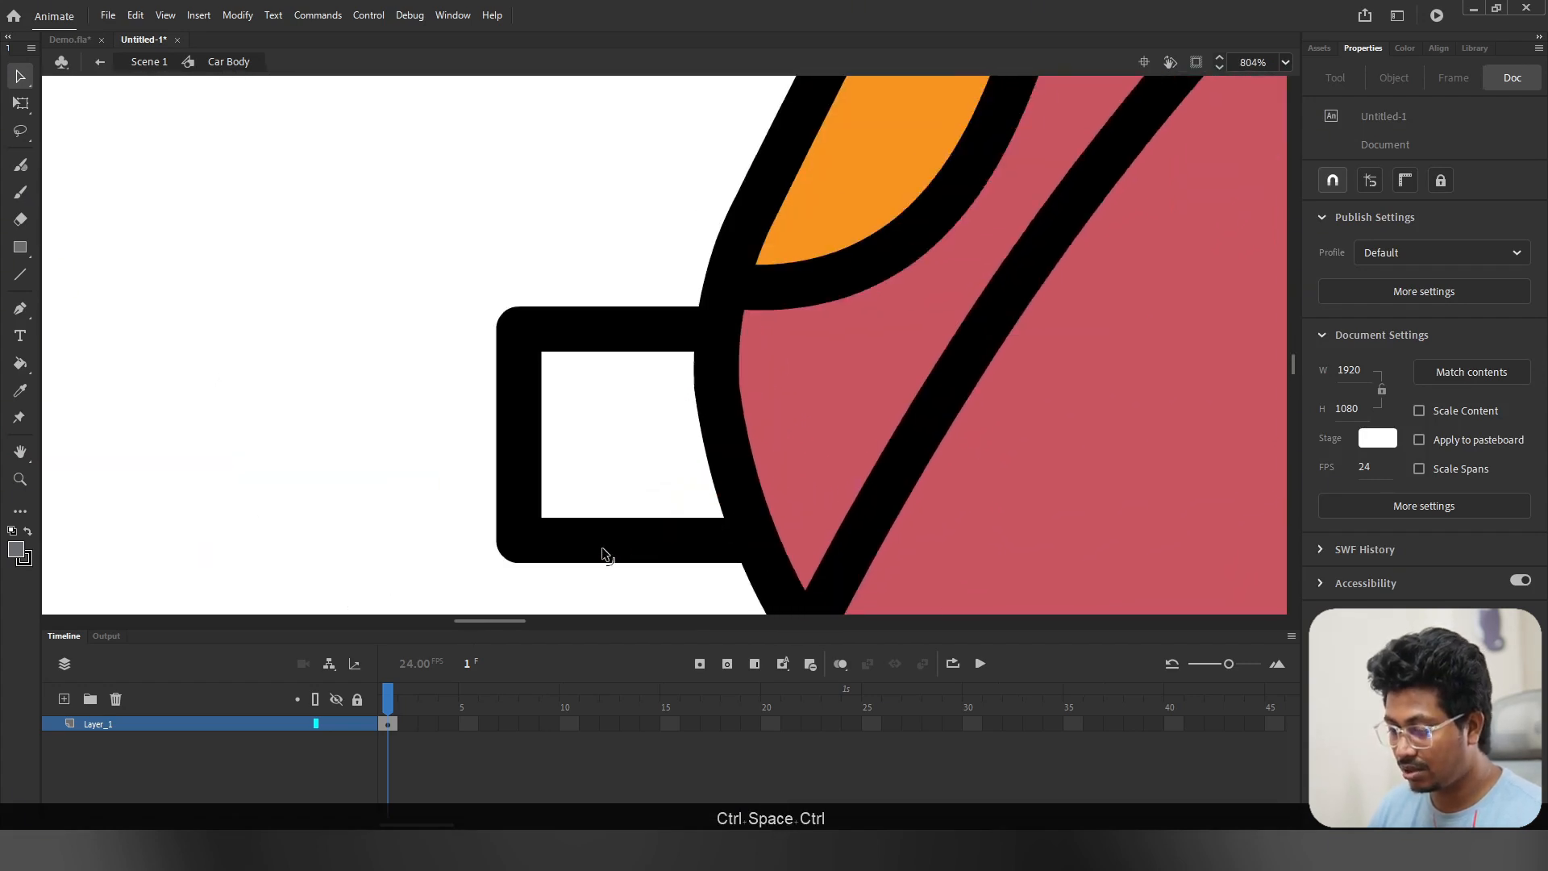
{"action": "left_click", "coordinate": [532, 535]}
{"action": "left_click", "coordinate": [528, 474]}
{"action": "left_click", "coordinate": [597, 331]}
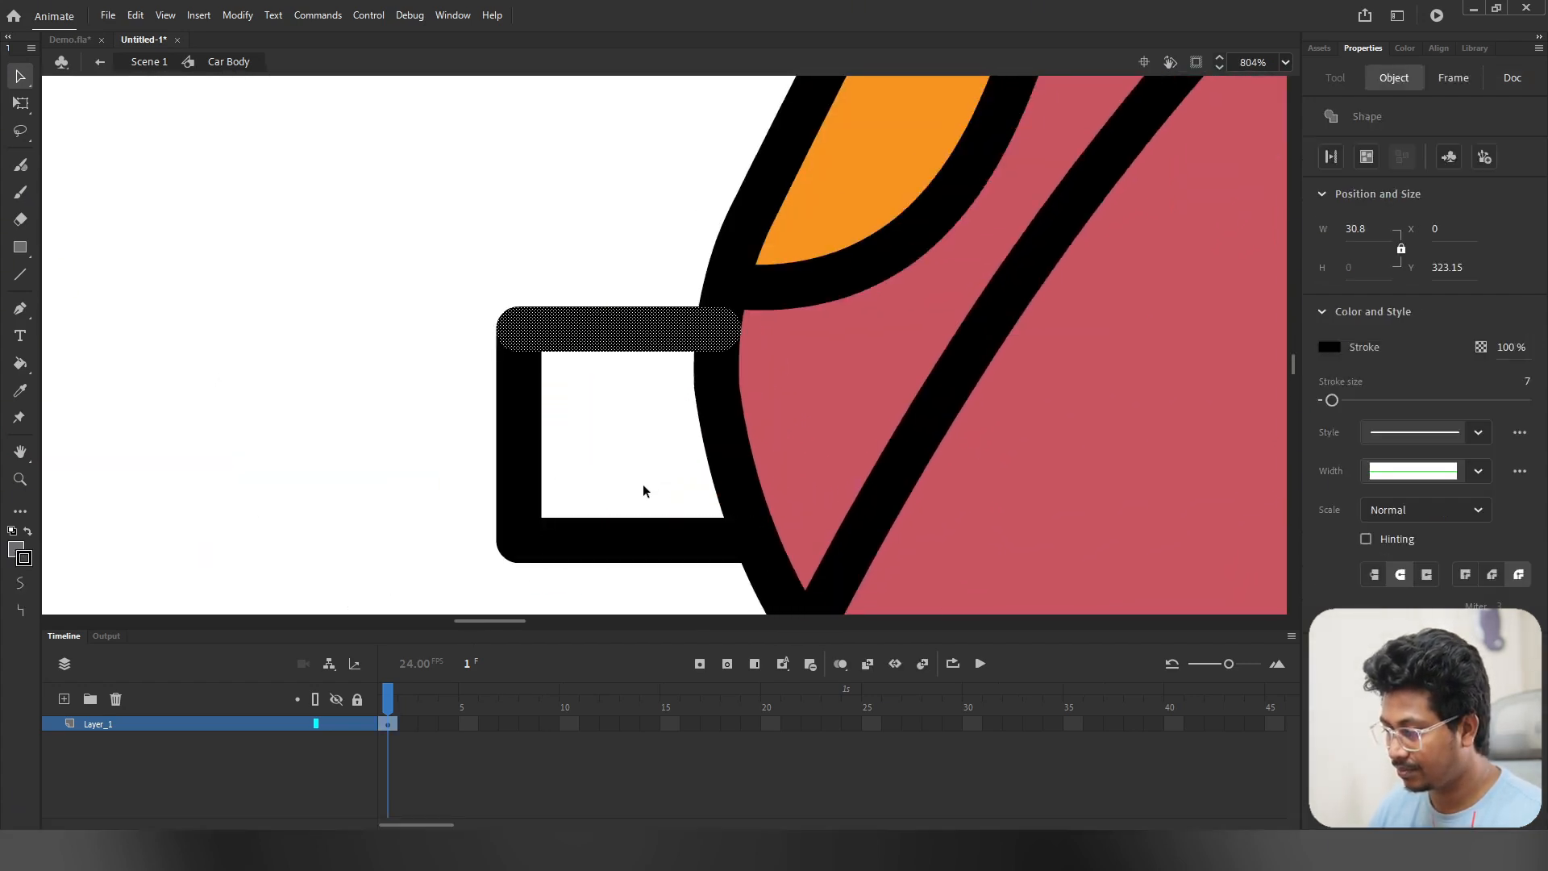
{"action": "left_click", "coordinate": [679, 456]}
{"action": "left_click", "coordinate": [718, 439]}
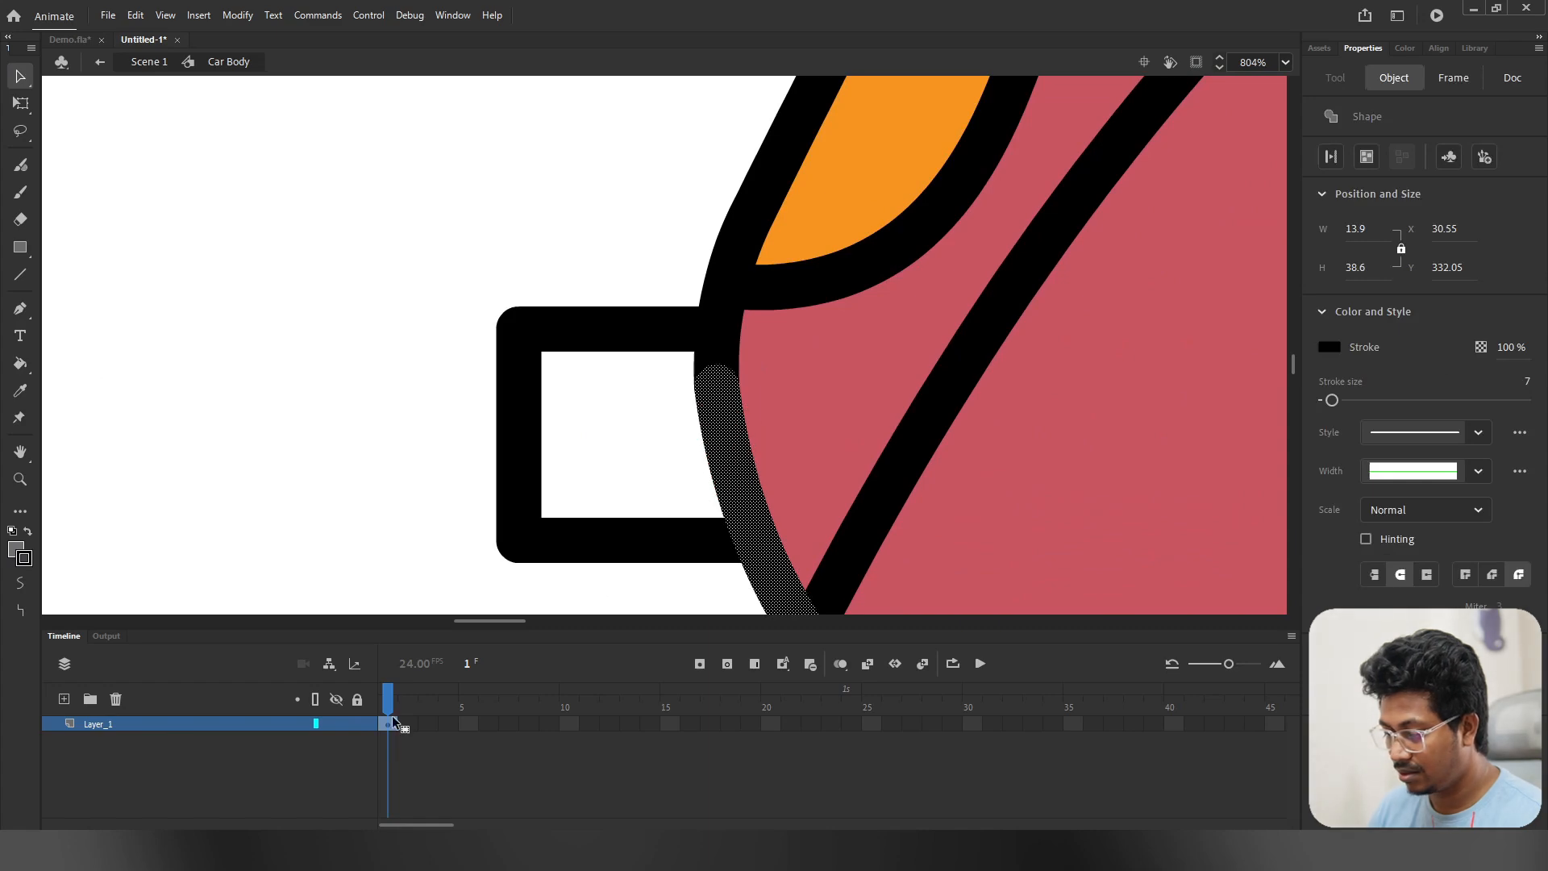
Step: Select all the artwork in the symbol and thin its outlines to a stroke size of 0.1
{"action": "left_click", "coordinate": [389, 723]}
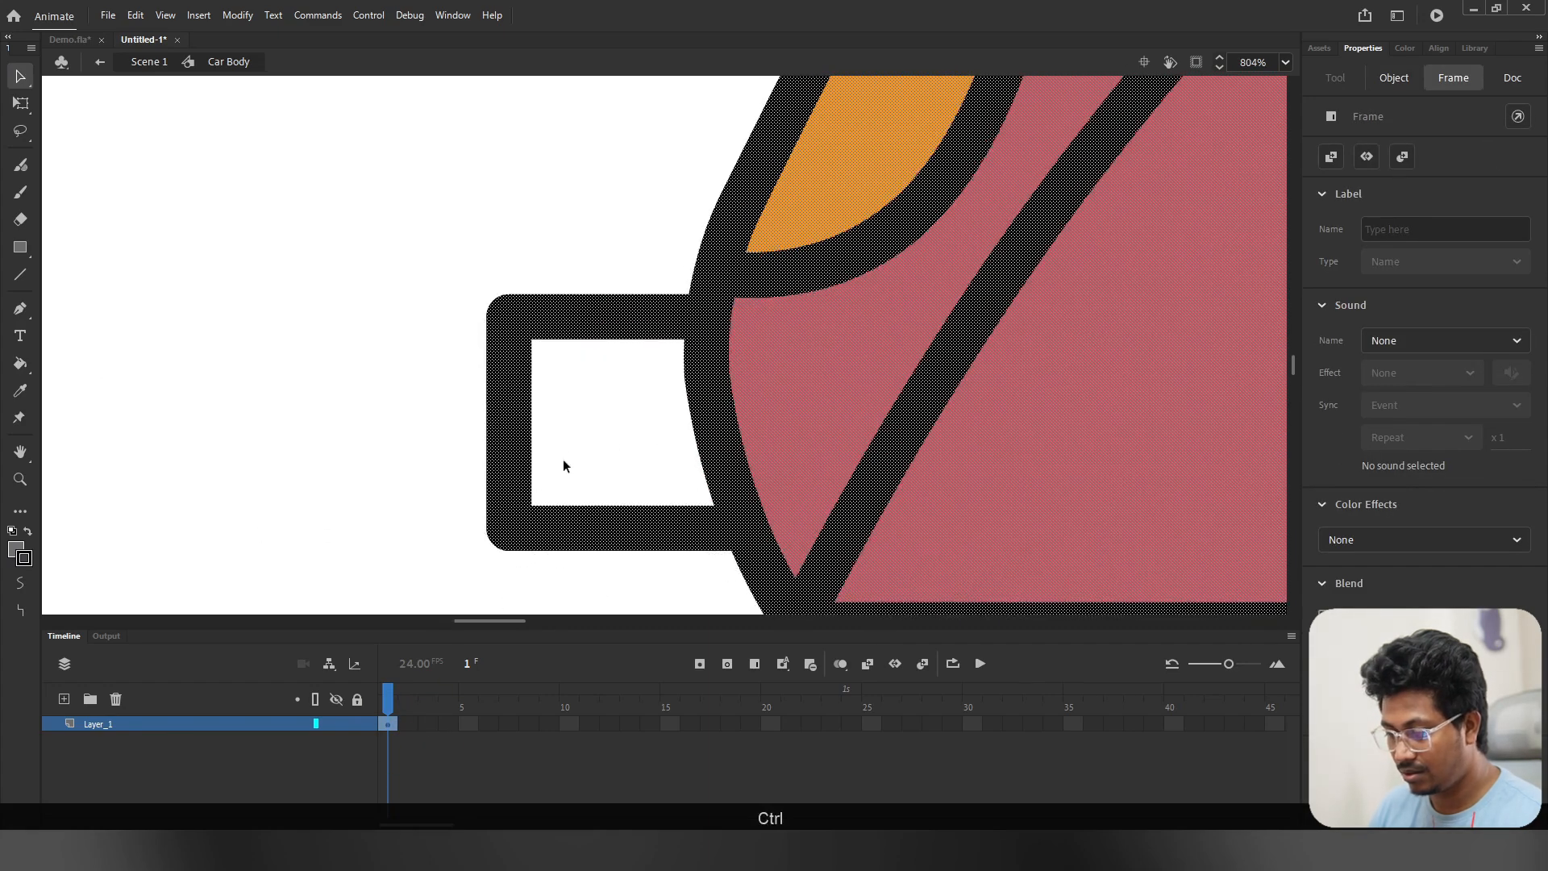
{"action": "left_click", "coordinate": [20, 363]}
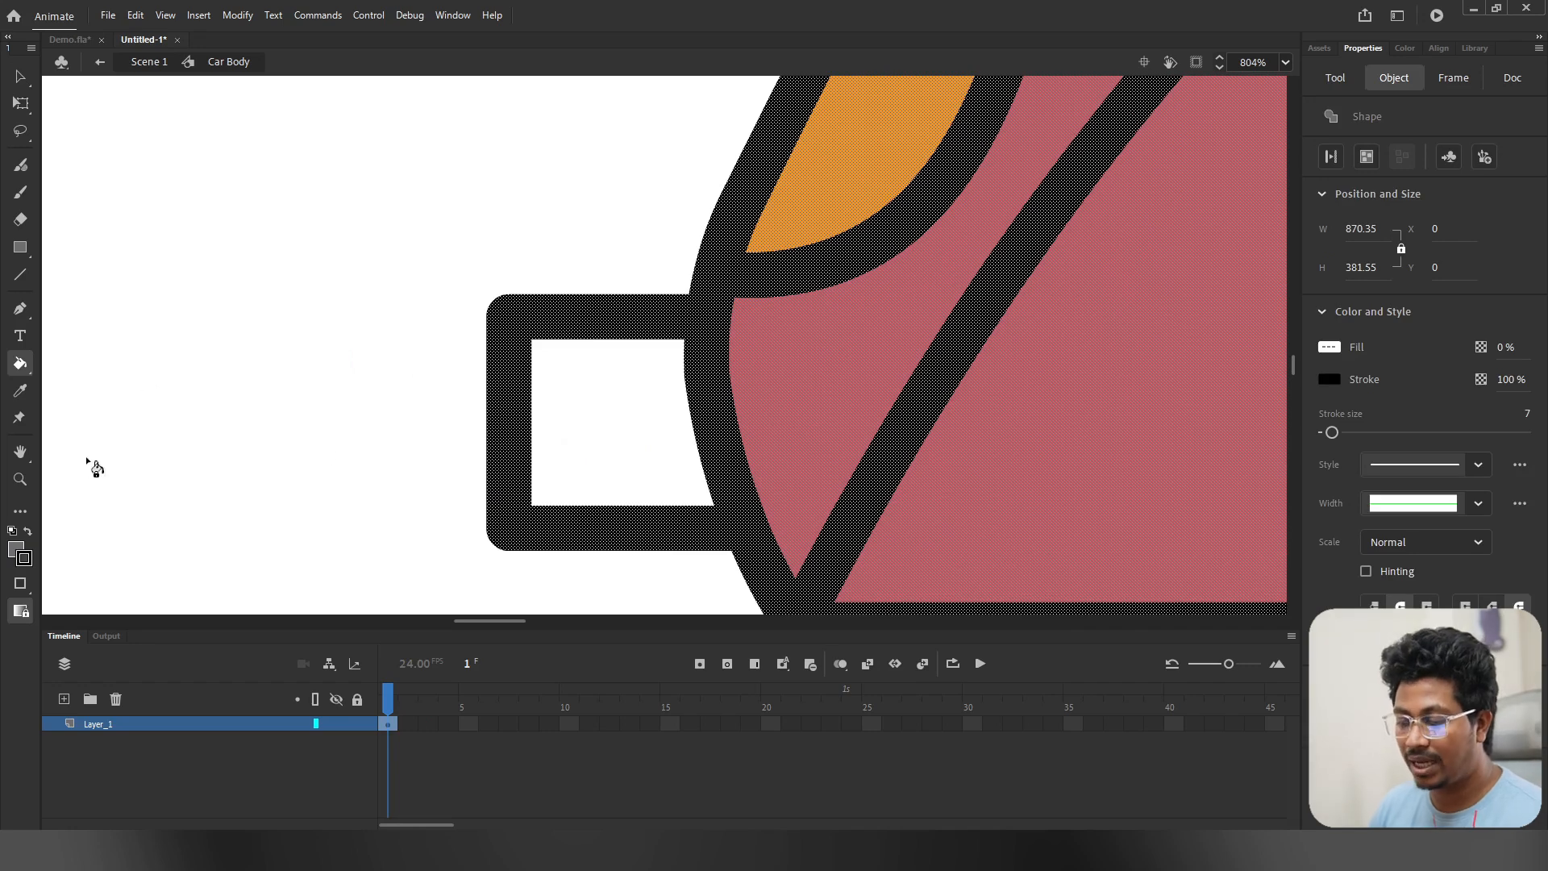
{"action": "scroll", "coordinate": [501, 553], "scroll_direction": "up", "scroll_amount": 5}
{"action": "scroll", "coordinate": [685, 484], "scroll_direction": "down", "scroll_amount": 8}
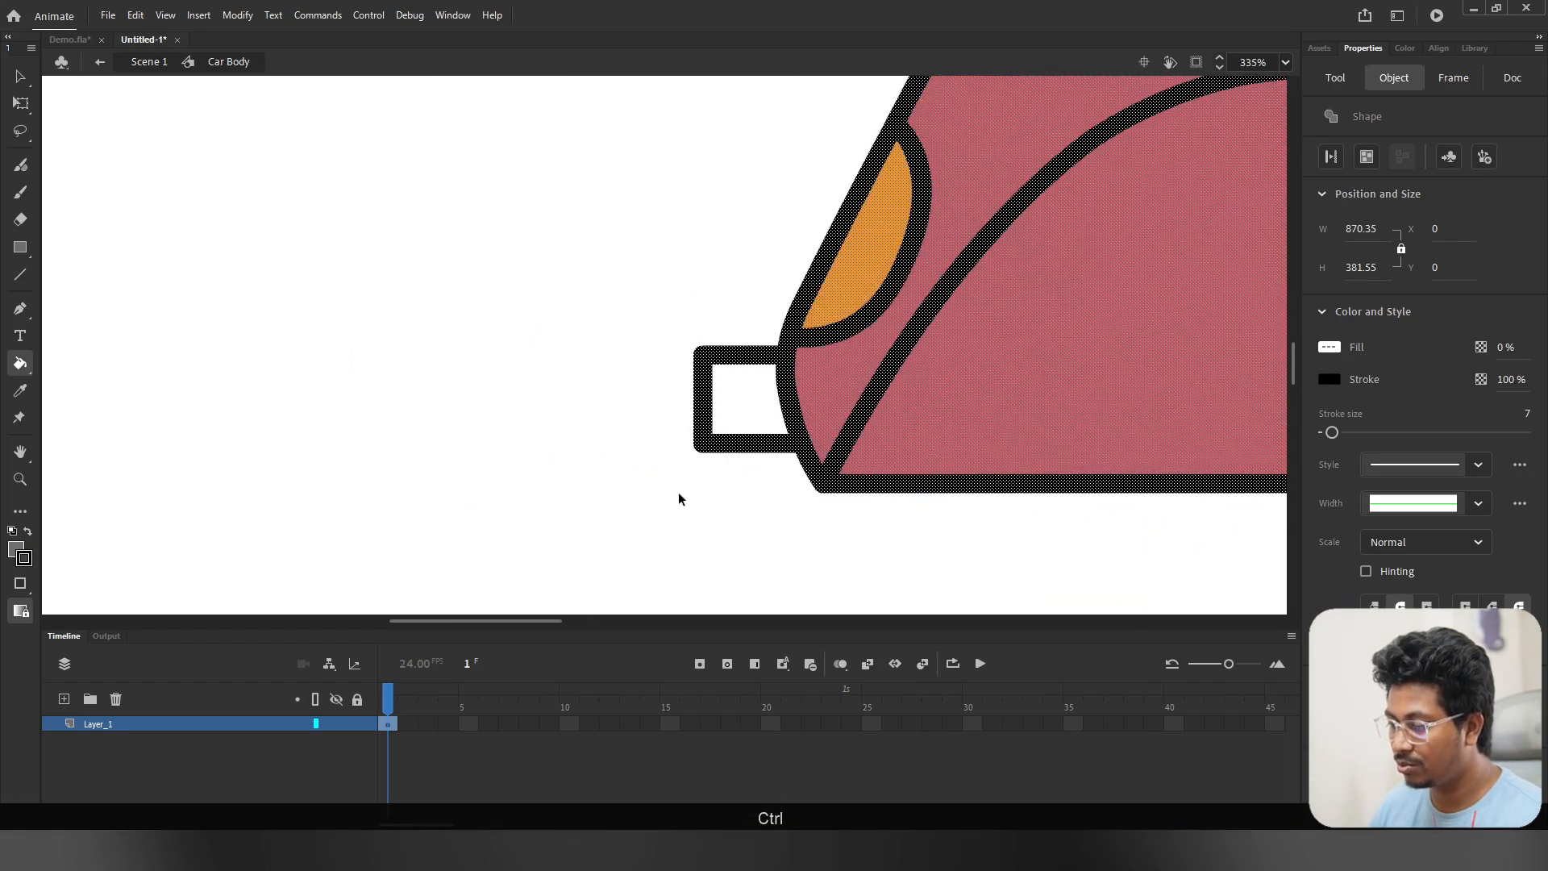
{"action": "left_click_drag", "start_coordinate": [675, 449], "coordinate": [207, 482]}
{"action": "scroll", "coordinate": [206, 481], "scroll_direction": "up", "scroll_amount": 6}
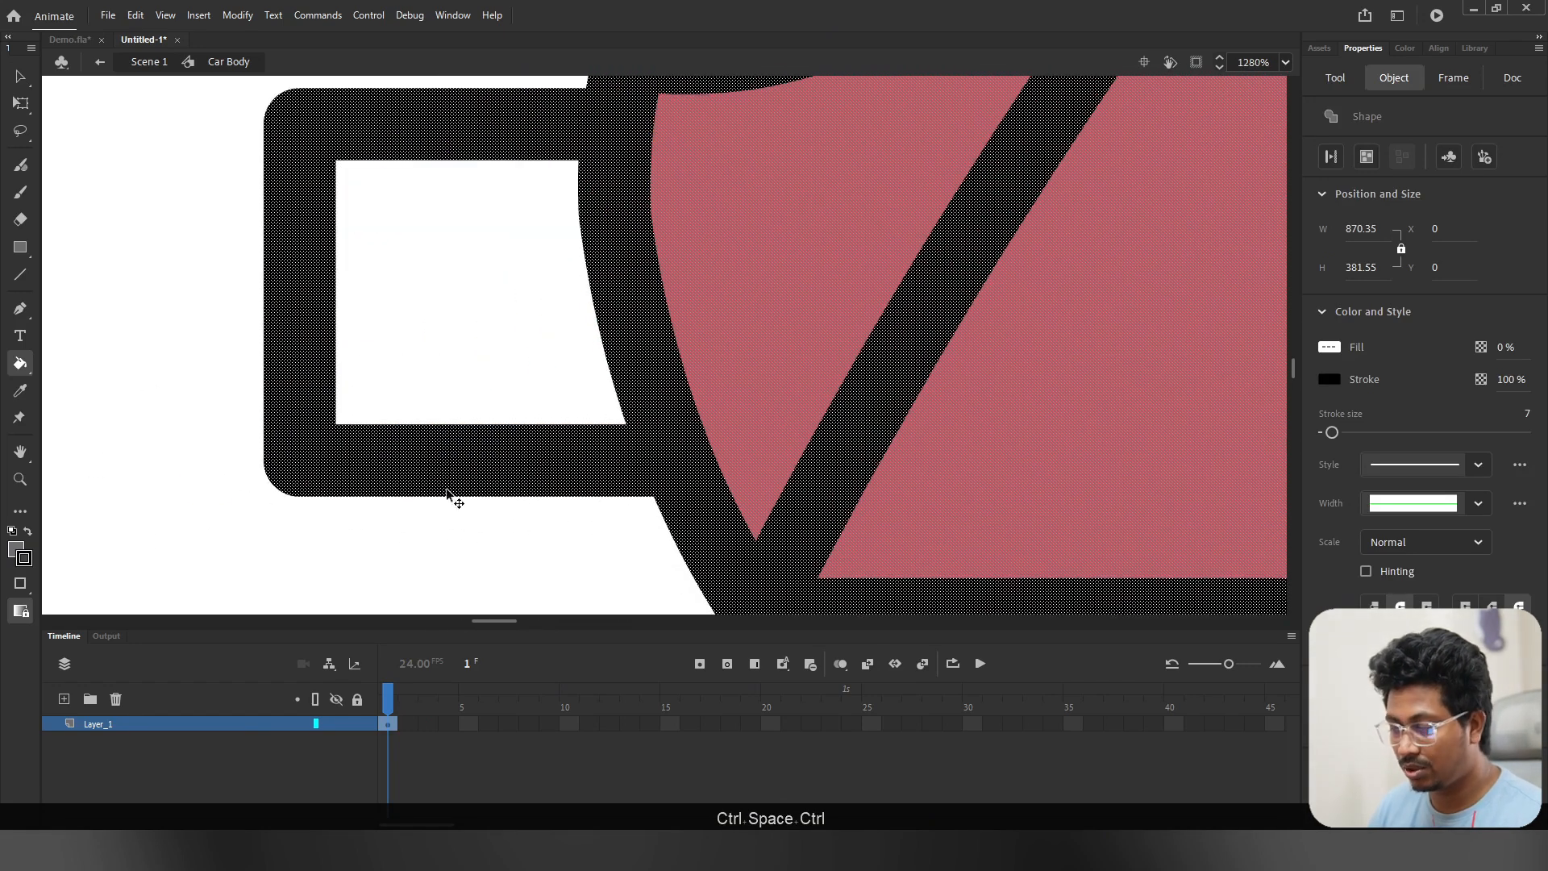
{"action": "left_click_drag", "start_coordinate": [1326, 438], "coordinate": [1304, 434]}
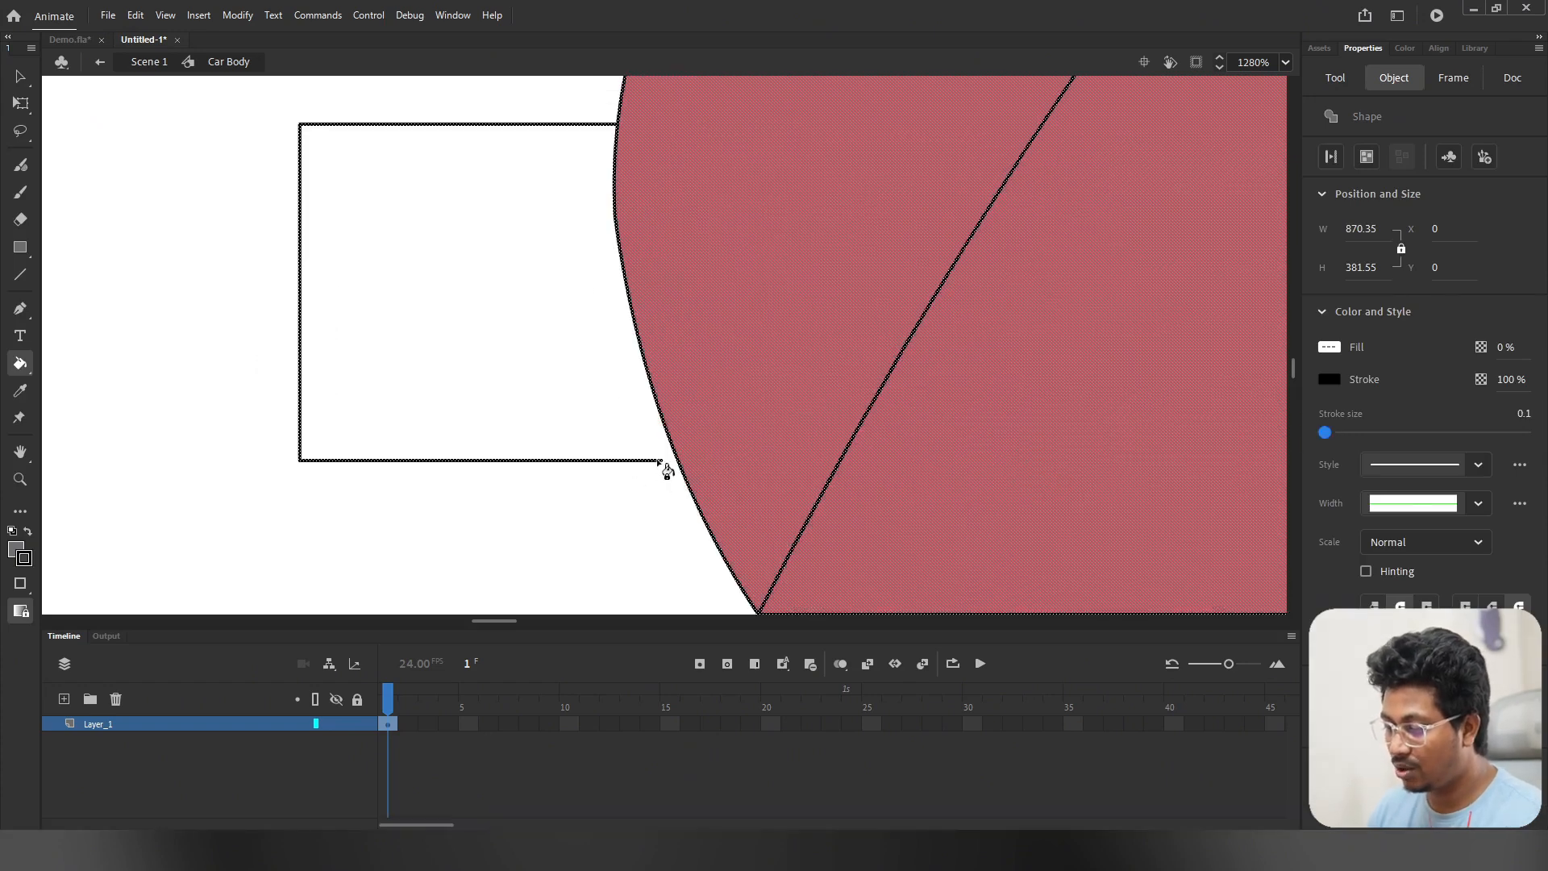
Step: Set the stroke size back to 7 and try filling the rear bumper with the Close Small Gaps option
{"action": "left_click", "coordinate": [1522, 413]}
{"action": "type", "text": "7"}
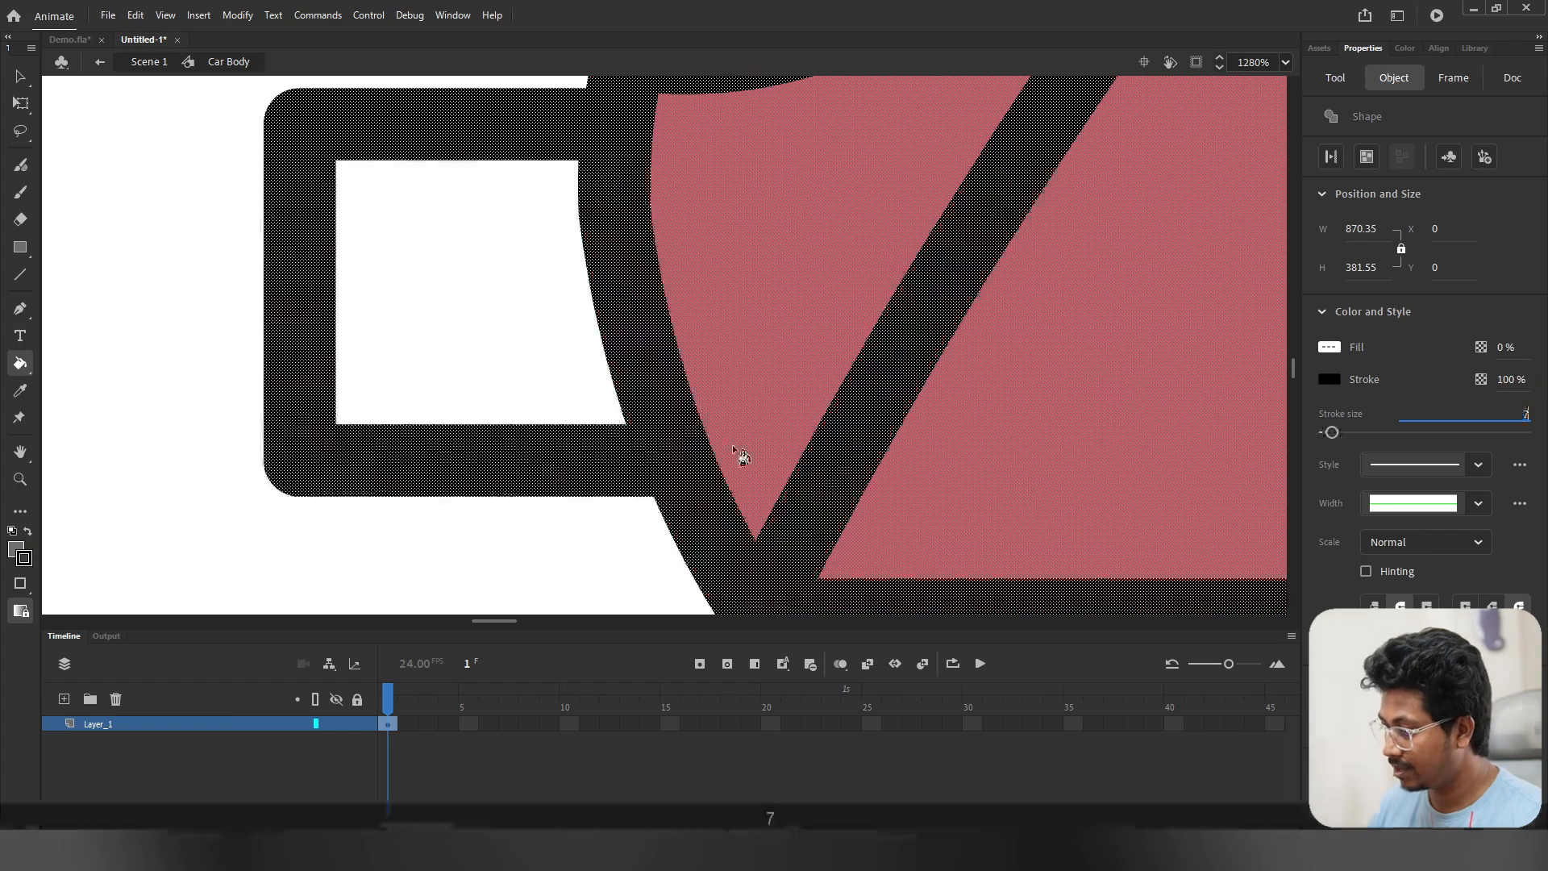
{"action": "left_click", "coordinate": [20, 76]}
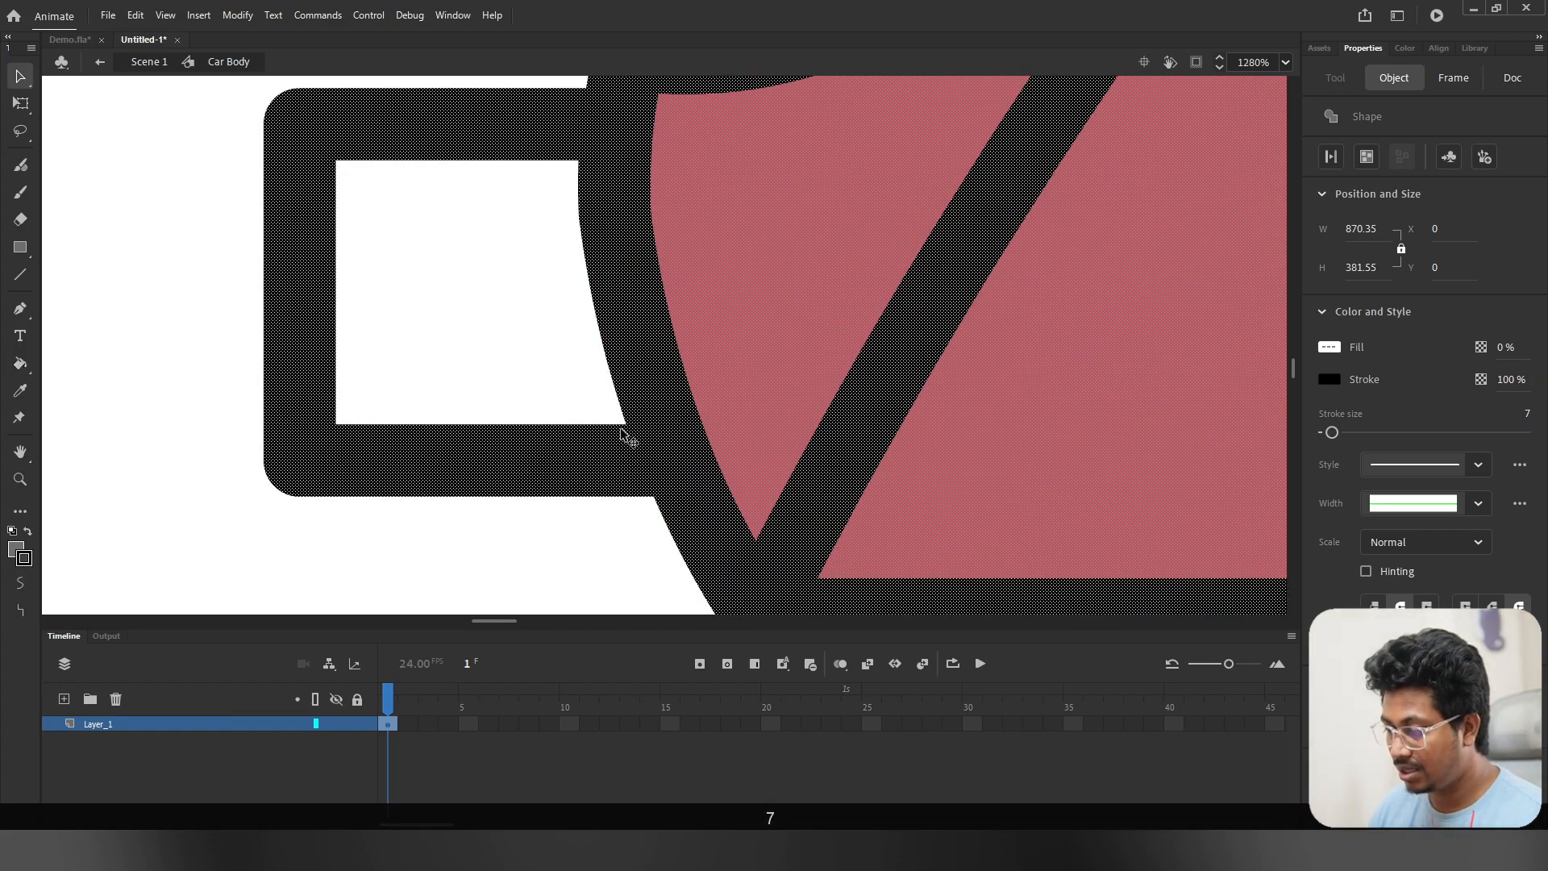
{"action": "left_click", "coordinate": [20, 362]}
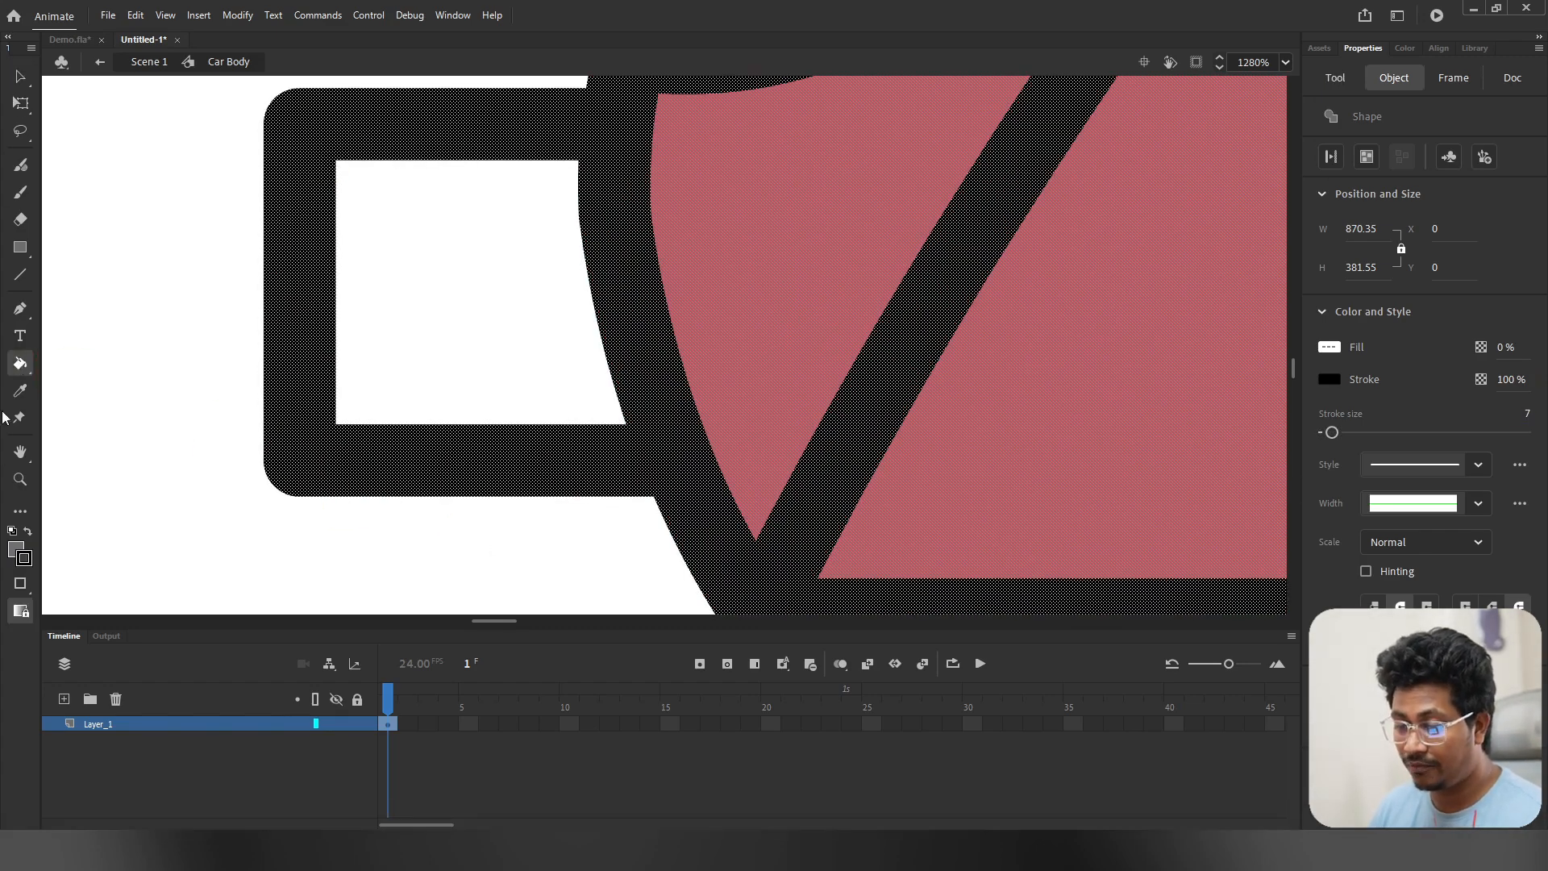
{"action": "left_click", "coordinate": [20, 584]}
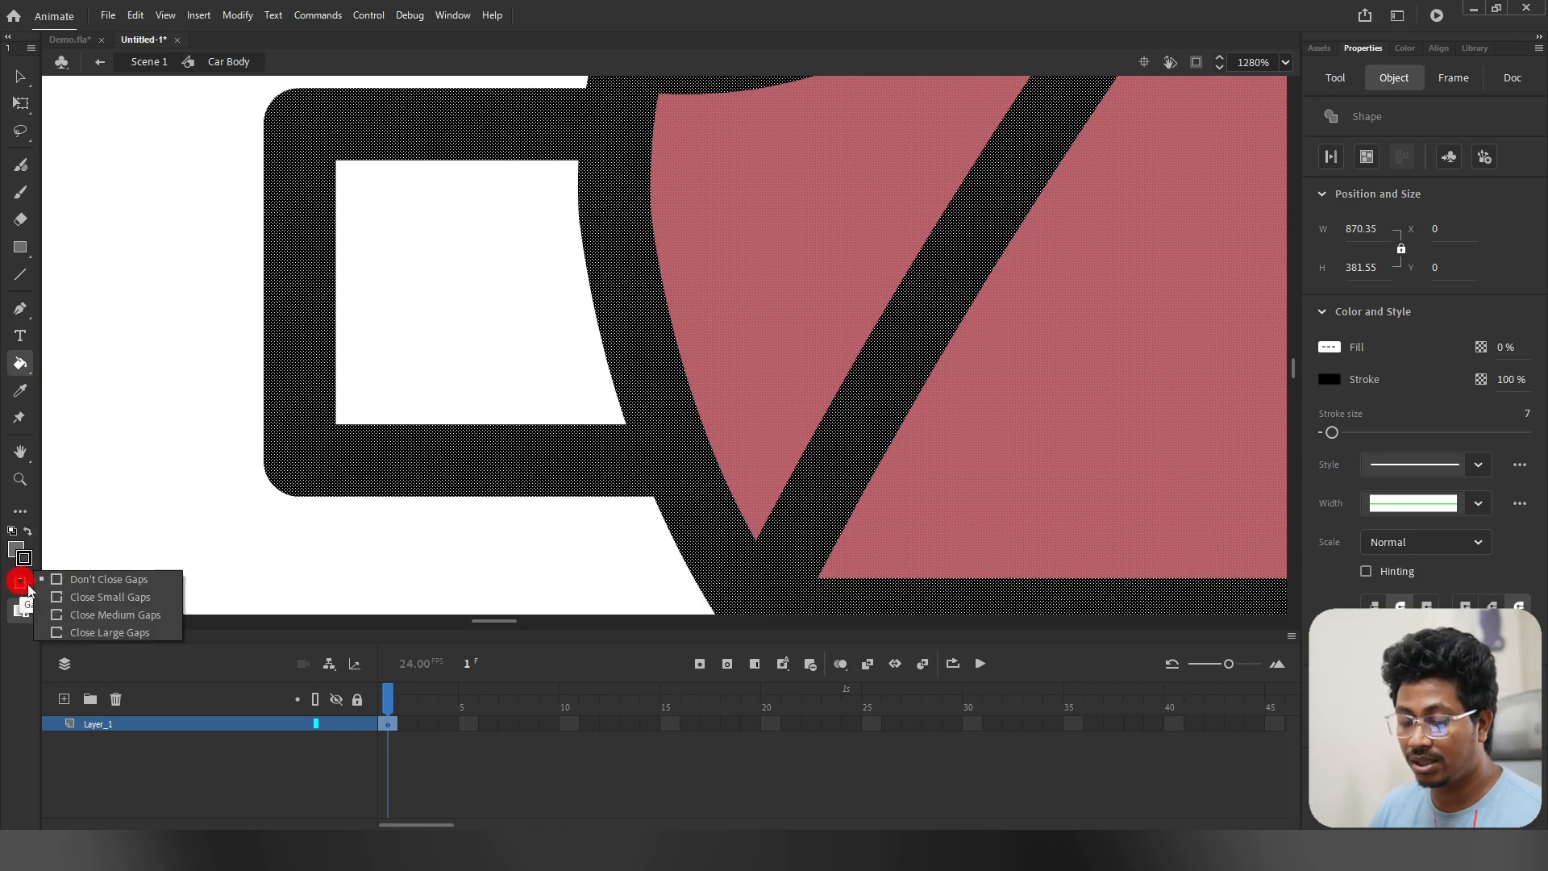
{"action": "left_click", "coordinate": [86, 598]}
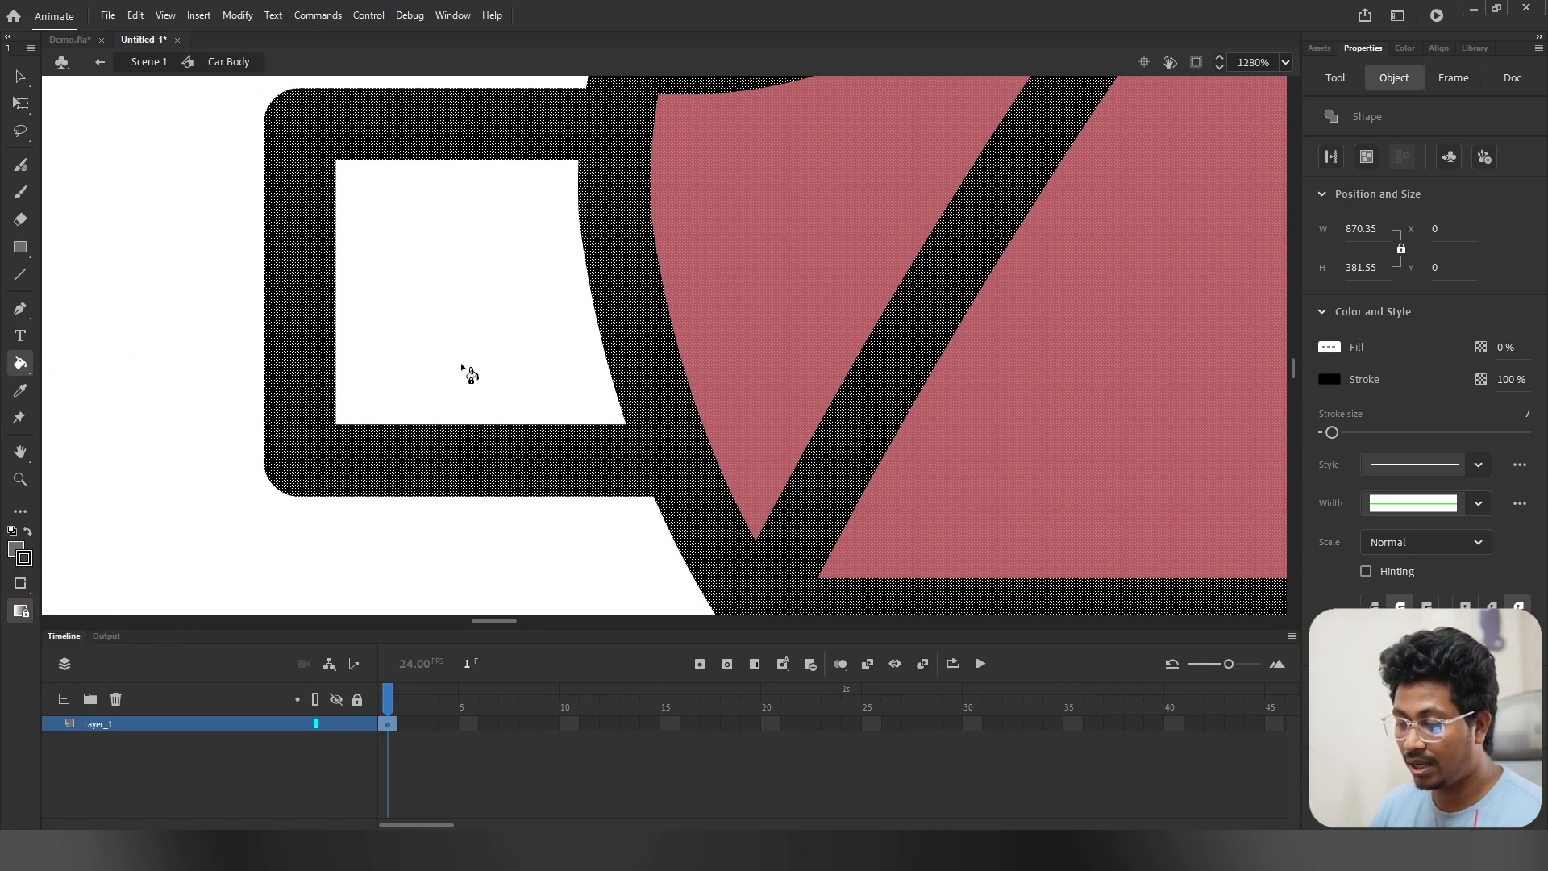
{"action": "left_click", "coordinate": [471, 373]}
{"action": "key", "text": "ctrl+z"}
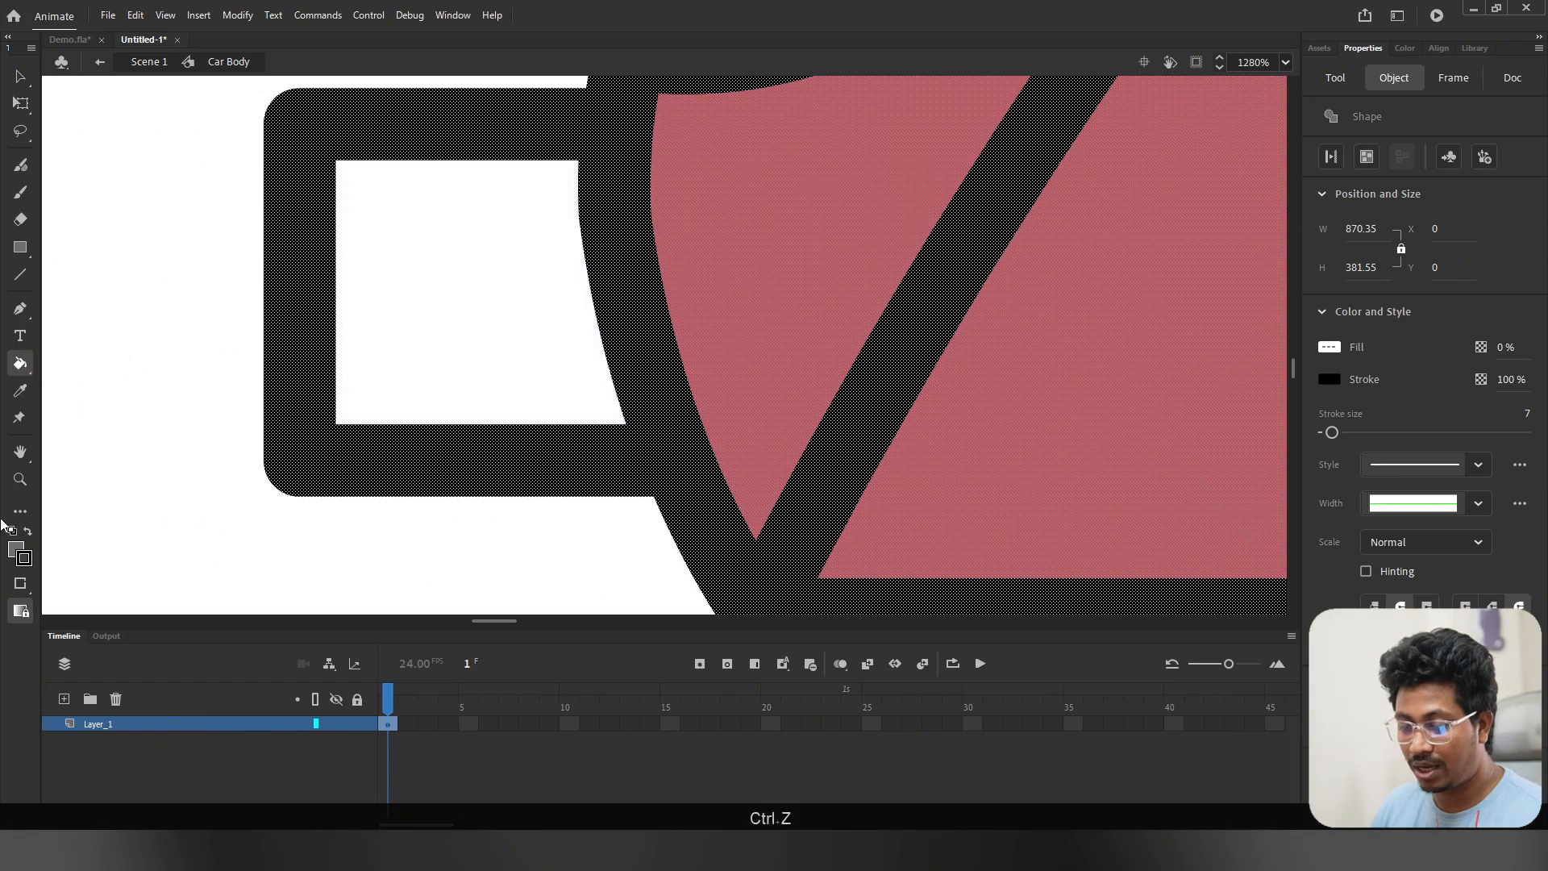
Step: Try the rear bumper's dark grey fill with another gap-closing option, and undo the fill and the stroke size change
{"action": "left_click", "coordinate": [21, 583]}
{"action": "left_click", "coordinate": [225, 567]}
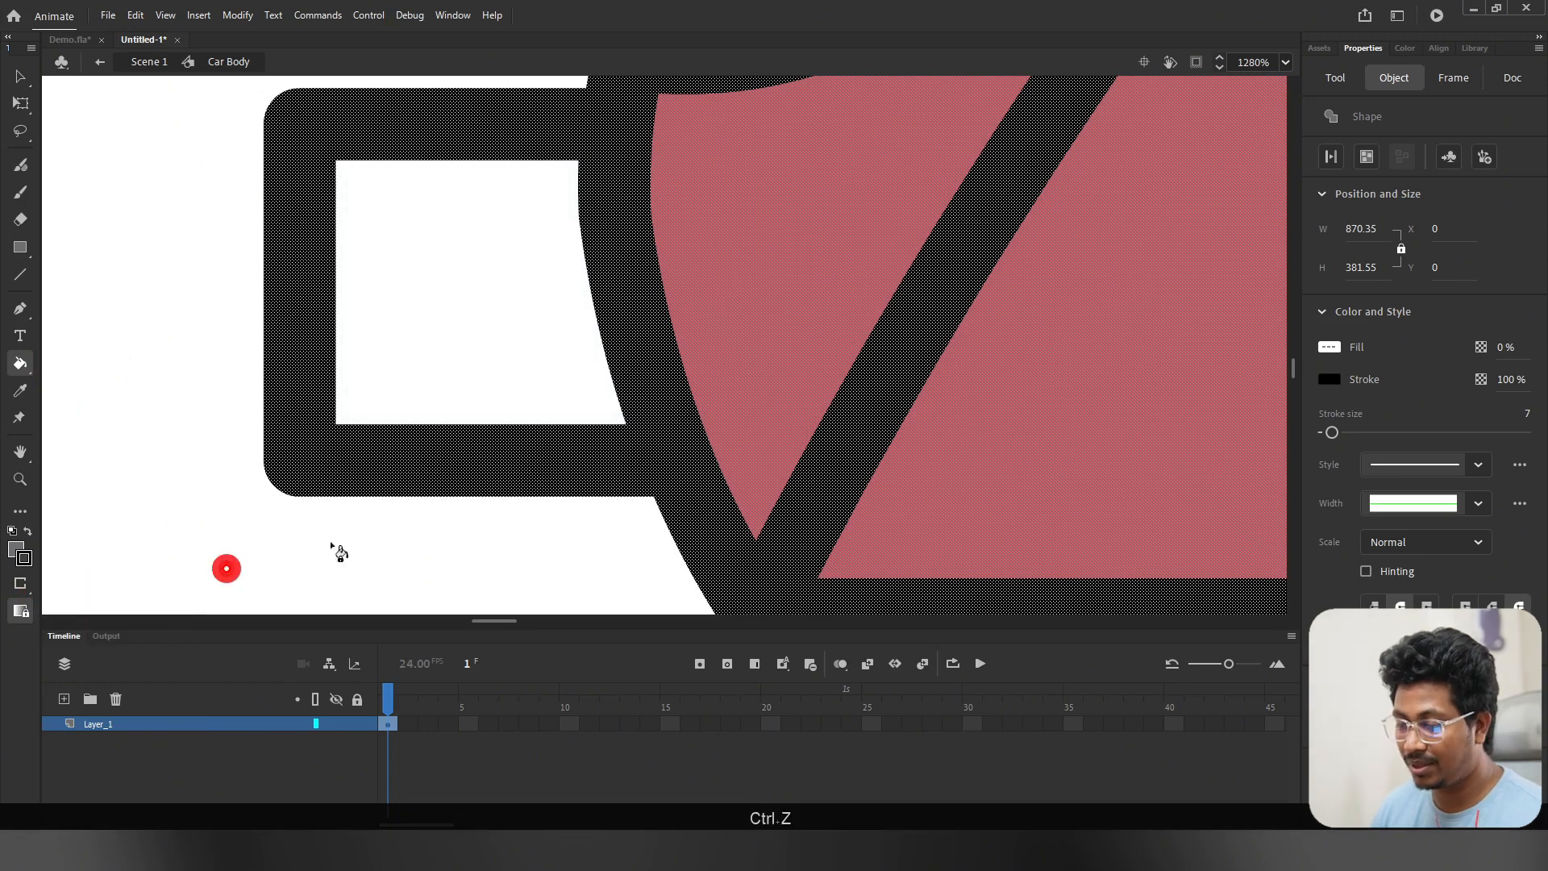
{"action": "left_click", "coordinate": [509, 413]}
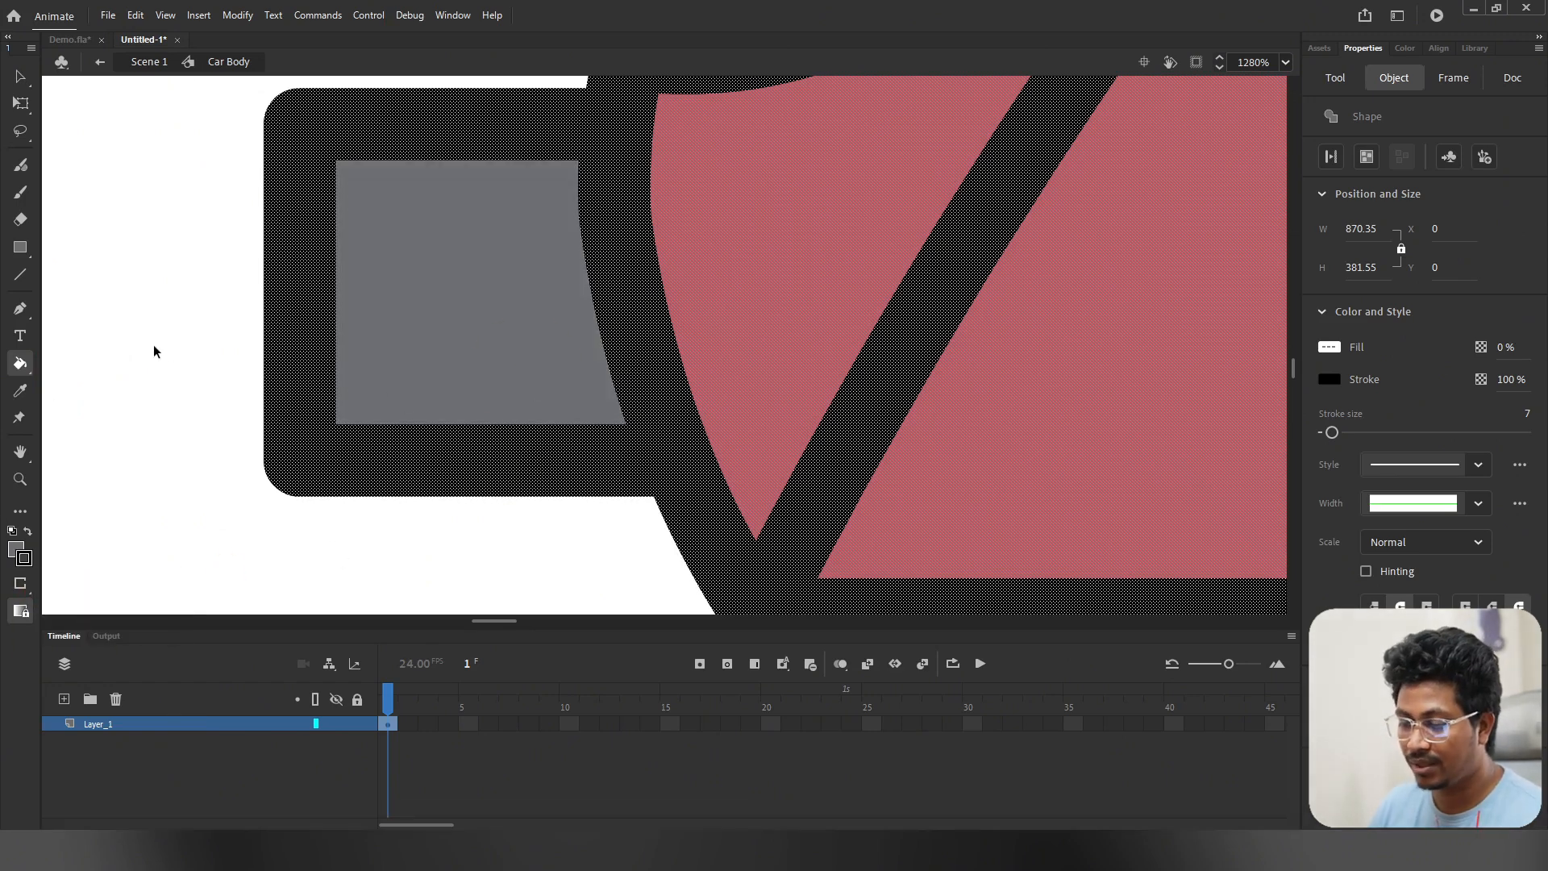
{"action": "key", "text": "ctrl+z"}
{"action": "key", "text": "ctrl+z"}
Step: Extend the open end of the rear bumper's lower line to meet the car body outline
{"action": "left_click", "coordinate": [21, 76]}
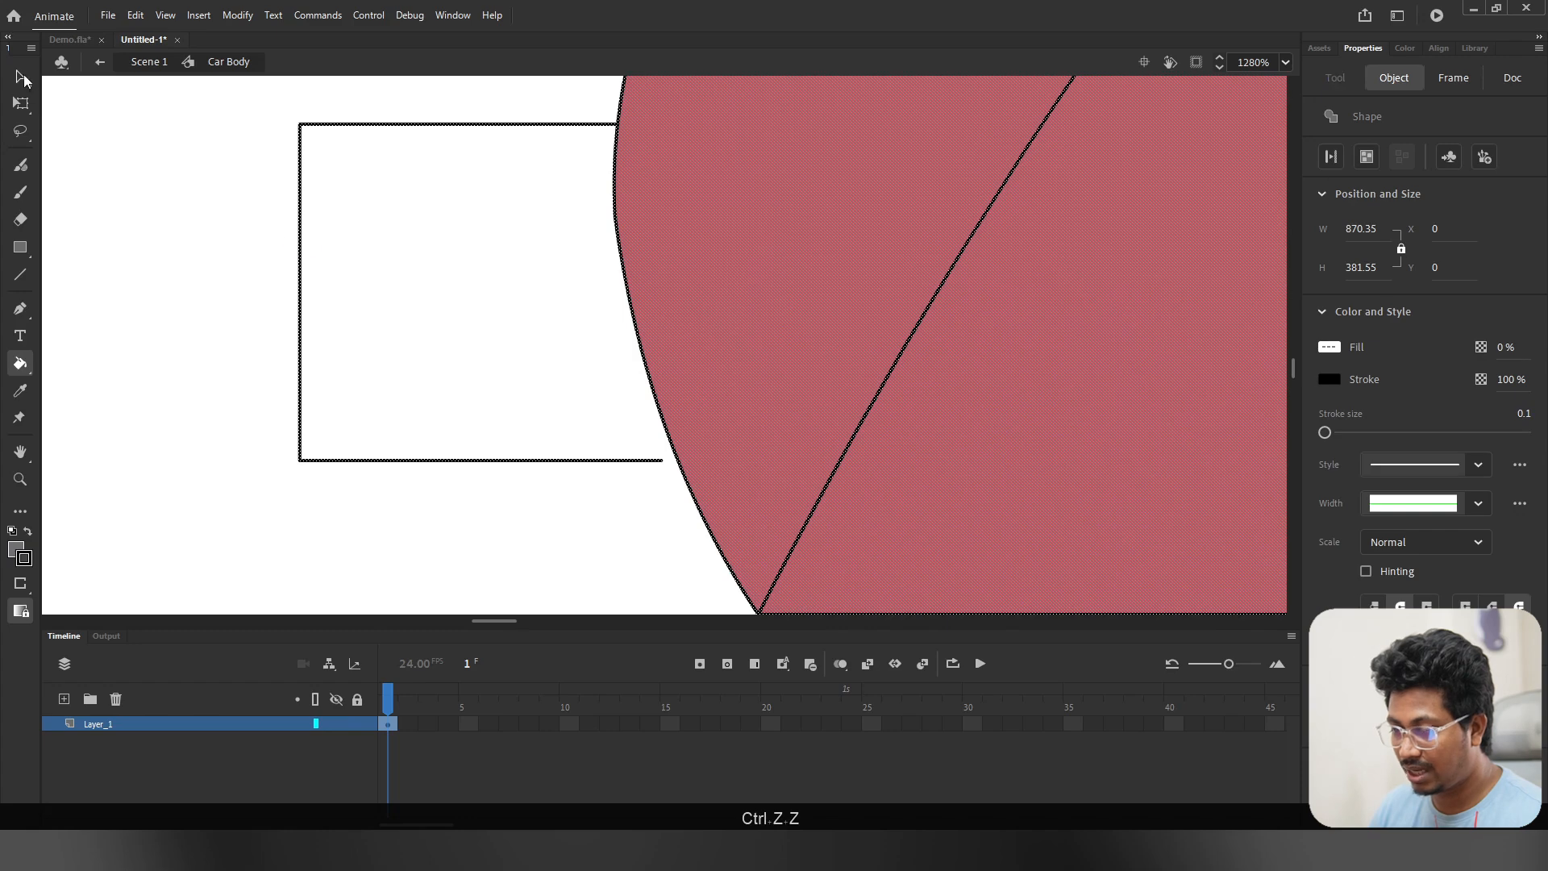
{"action": "left_click", "coordinate": [657, 480]}
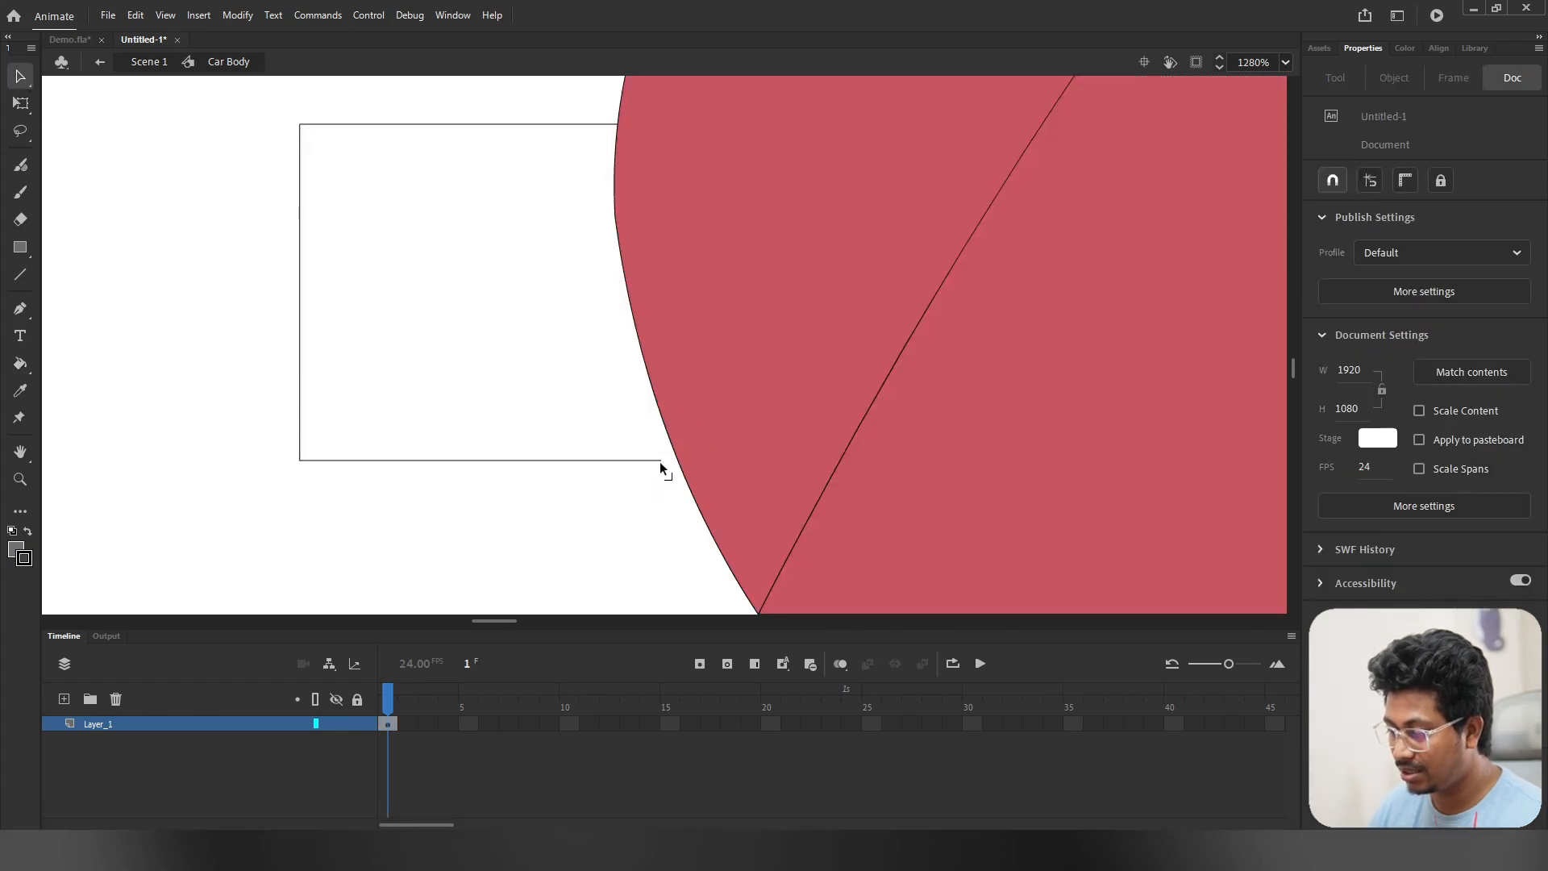
{"action": "left_click_drag", "start_coordinate": [666, 460], "coordinate": [679, 461]}
{"action": "key", "text": "ctrl"}
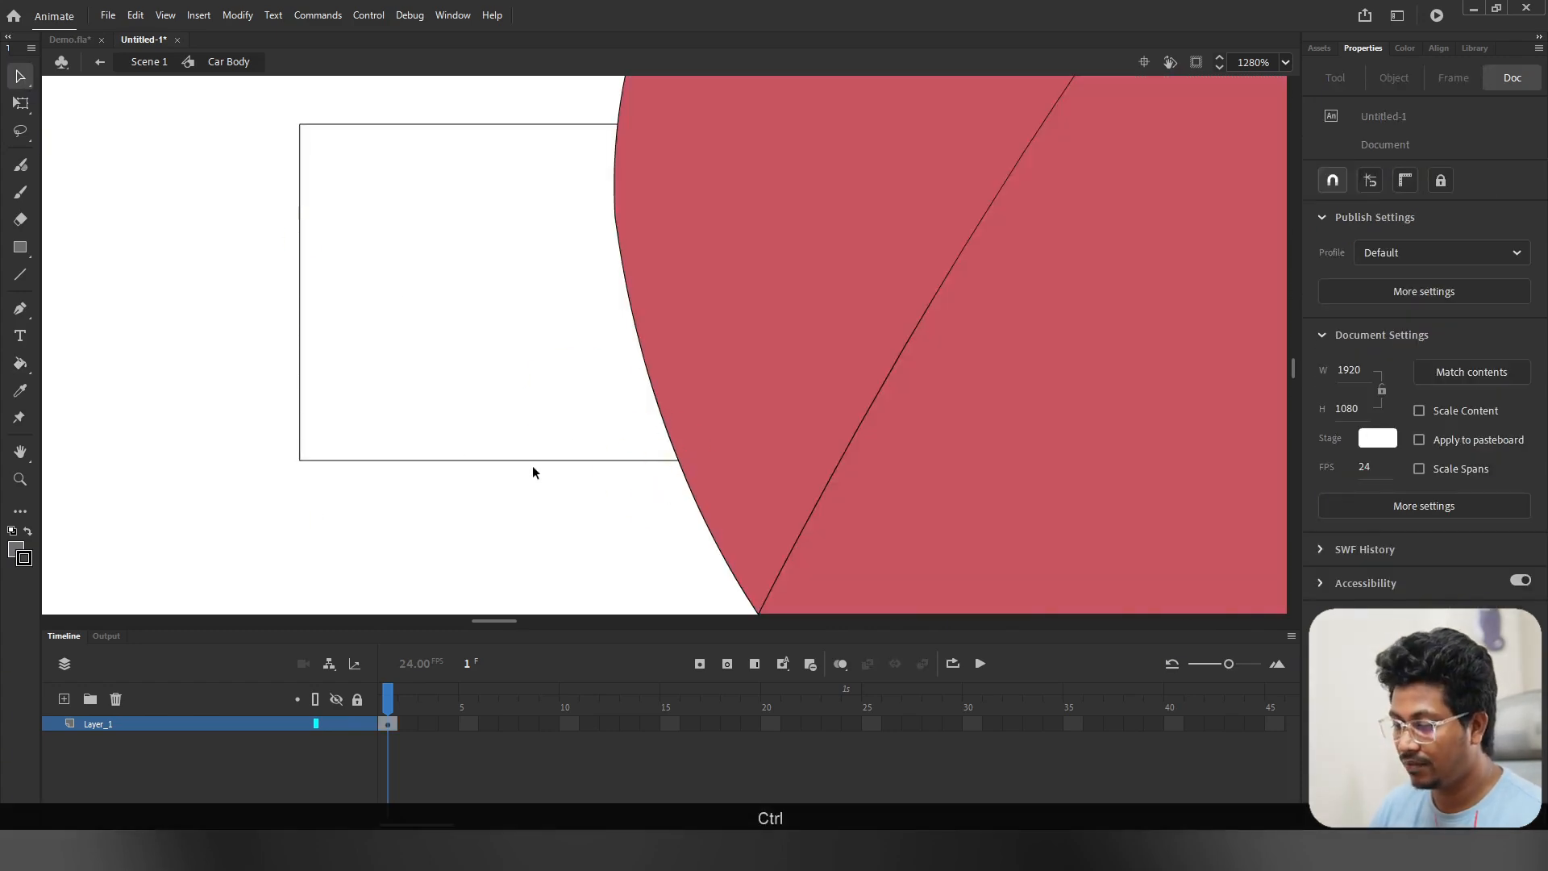
Step: Select all the connected outlines of the car and set their stroke size to 7
{"action": "double_click", "coordinate": [549, 458]}
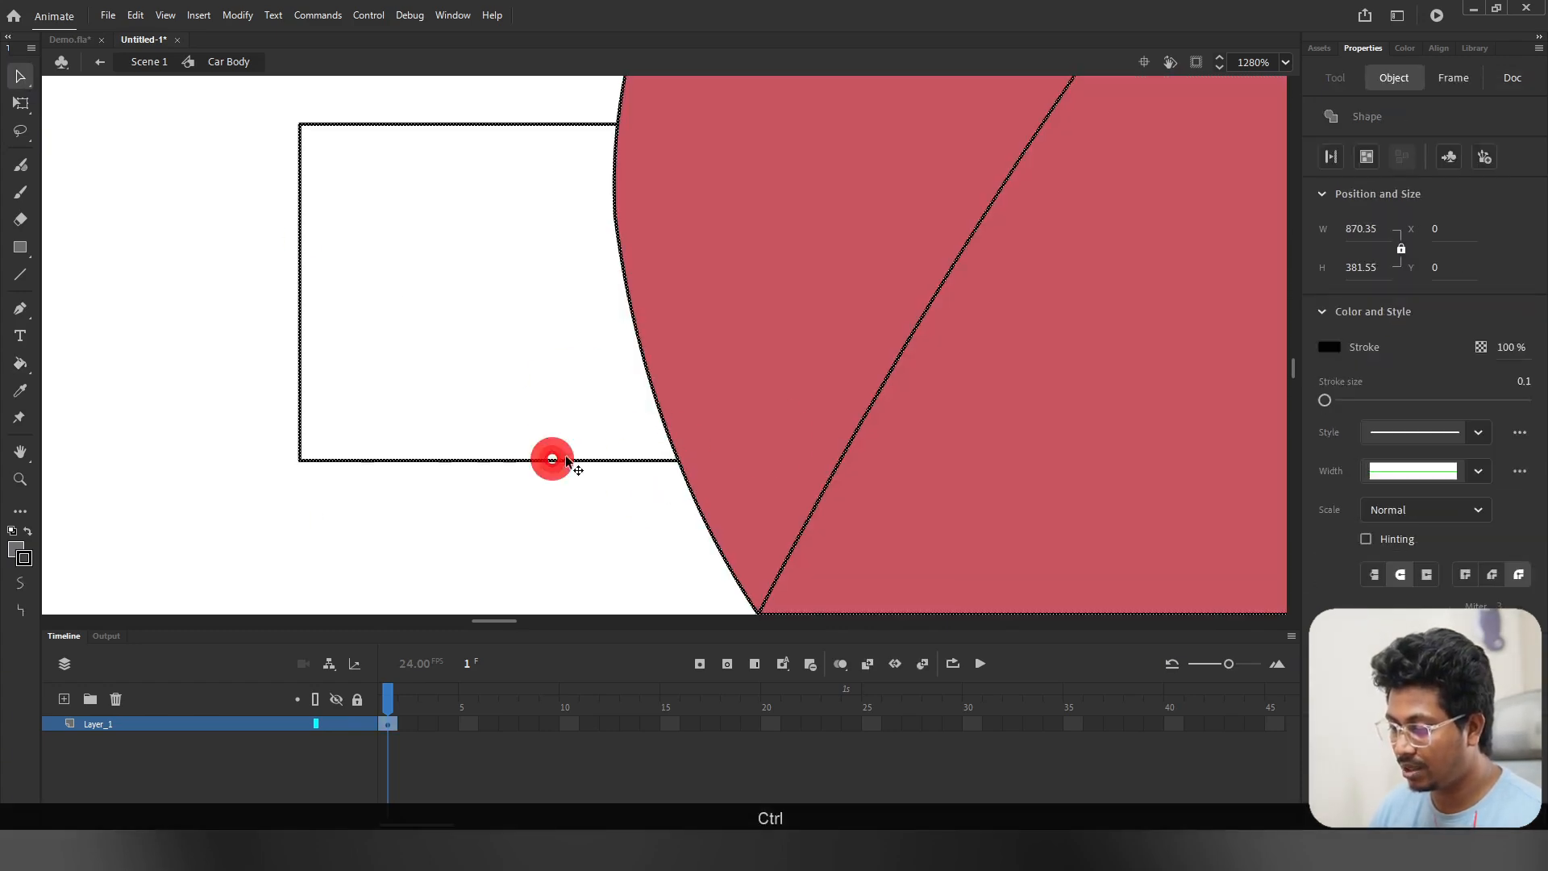
{"action": "left_click", "coordinate": [1520, 381]}
{"action": "type", "text": "7"}
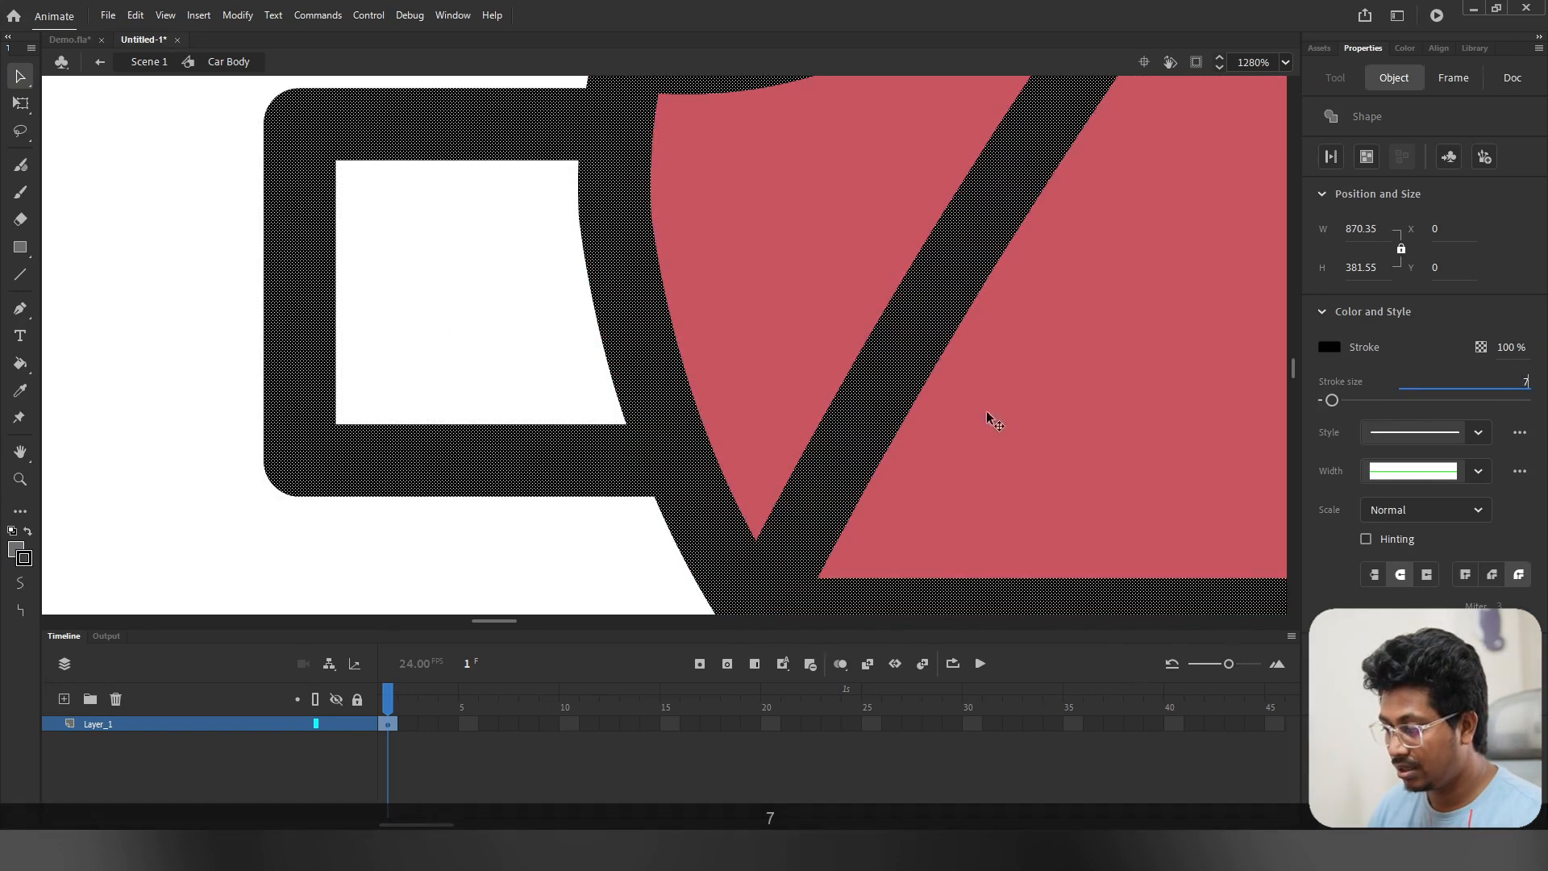
{"action": "left_click", "coordinate": [446, 332]}
Step: Fill the closed rear bumper with the dark grey using the Paint Bucket
{"action": "scroll", "coordinate": [314, 487], "scroll_direction": "down", "scroll_amount": 3}
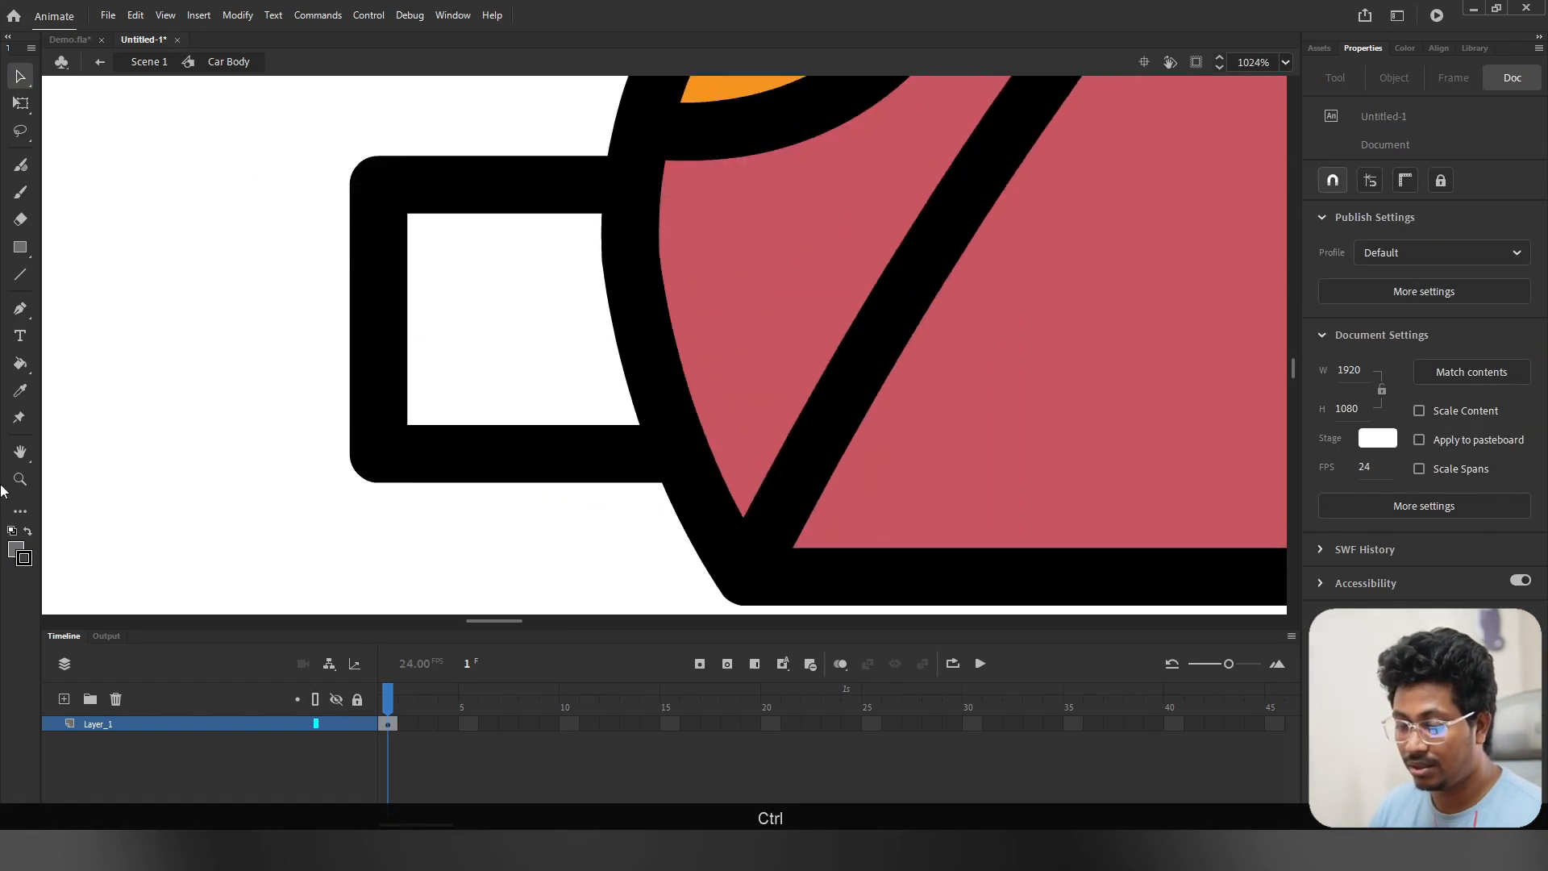
{"action": "key", "text": "k"}
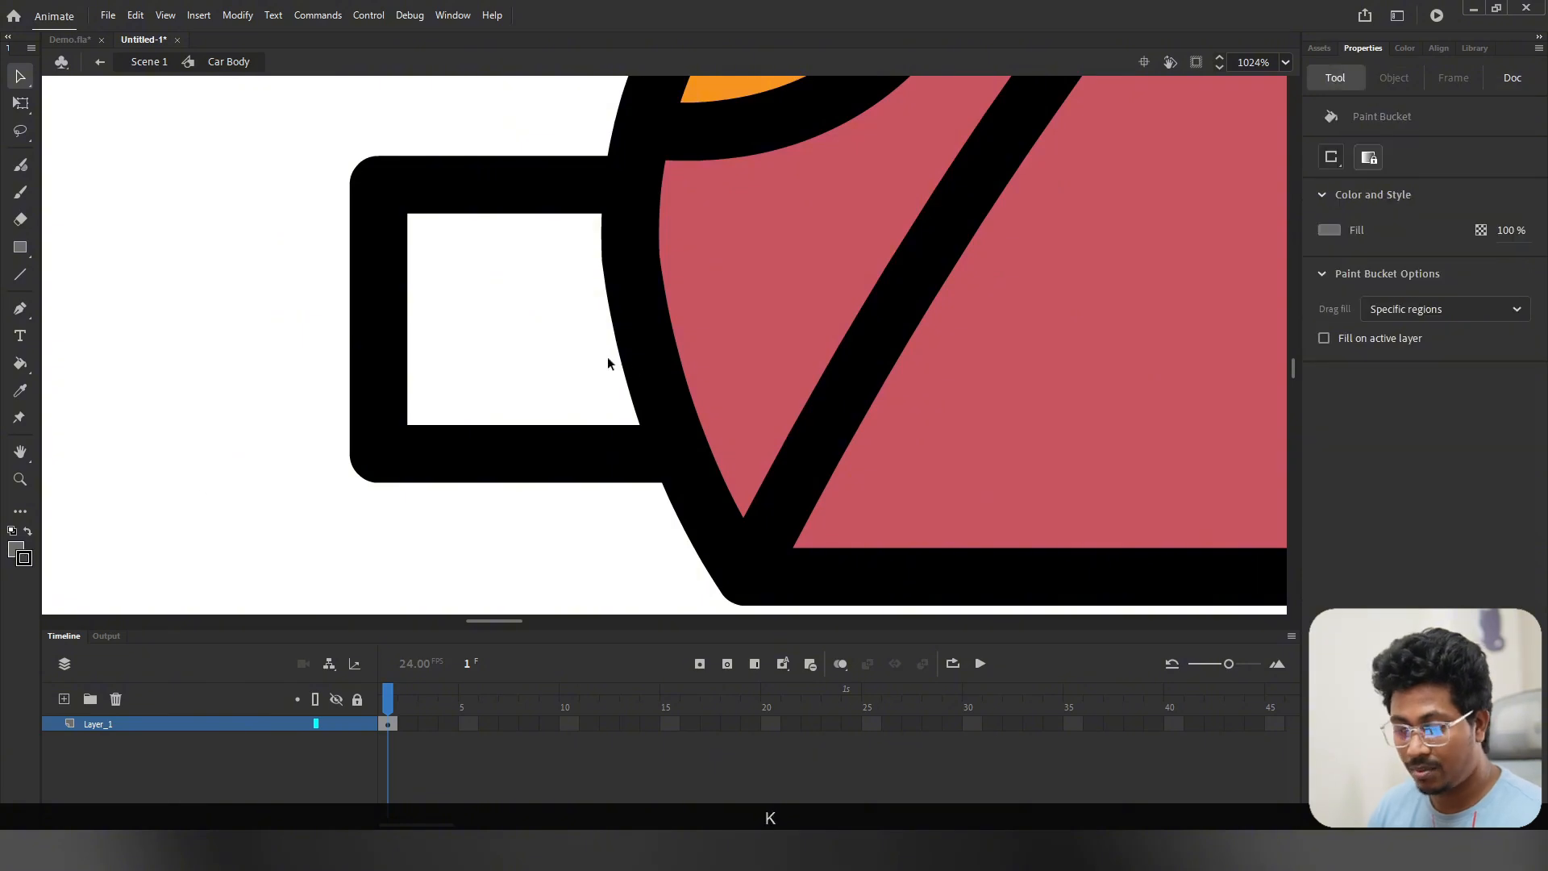
{"action": "left_click", "coordinate": [542, 339]}
Step: Return to Scene 1, then show and unlock the Reference layer
{"action": "scroll", "coordinate": [631, 397], "scroll_direction": "down", "scroll_amount": 5}
{"action": "scroll", "coordinate": [807, 346], "scroll_direction": "down", "scroll_amount": 6}
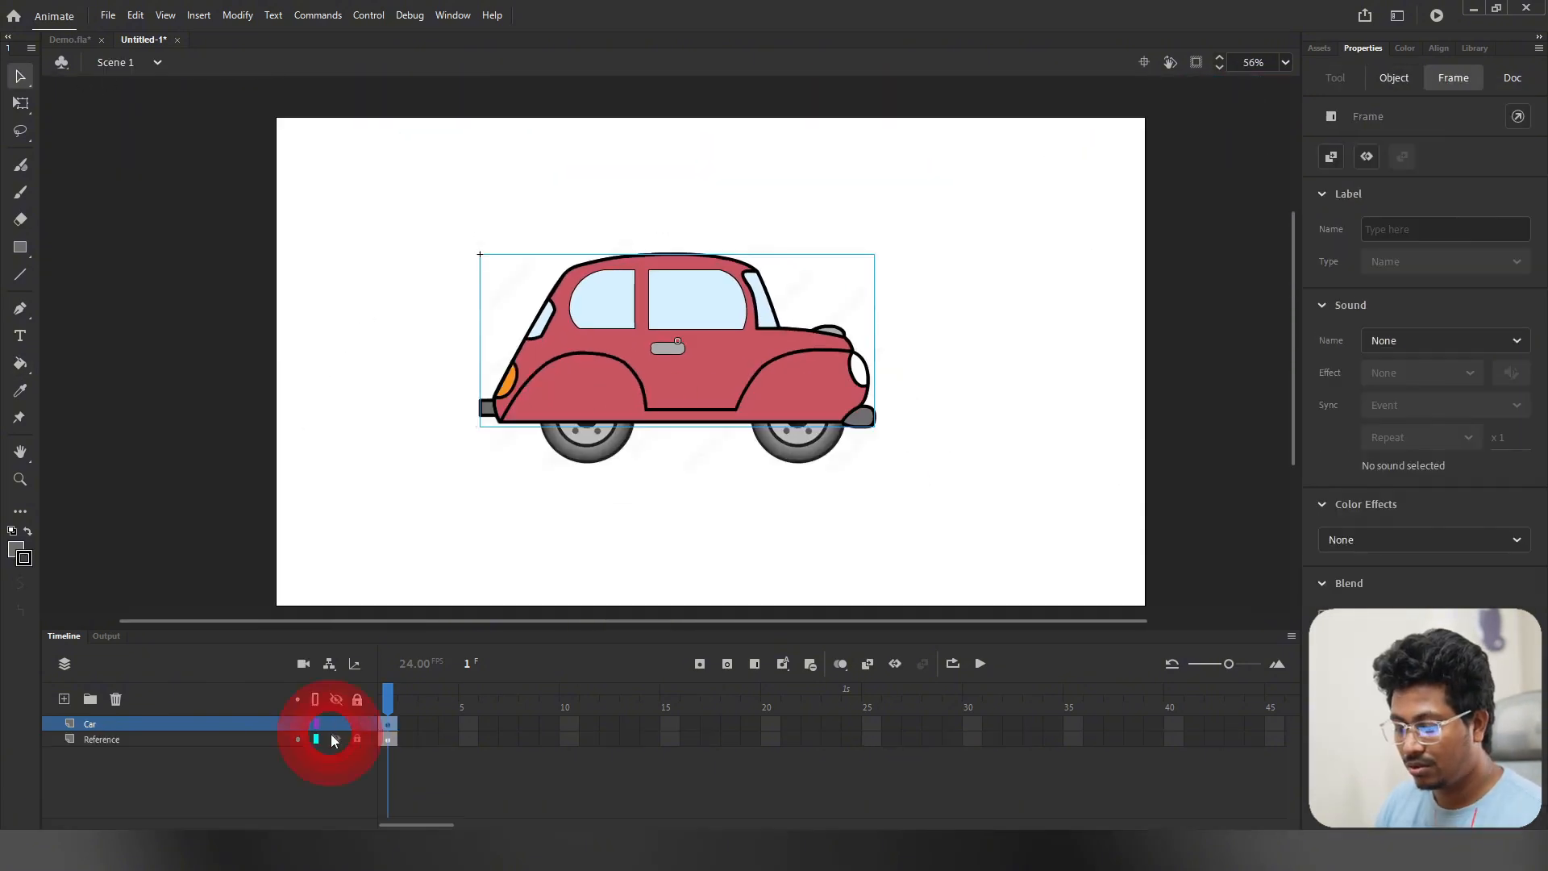
{"action": "left_click", "coordinate": [335, 738]}
{"action": "left_click", "coordinate": [336, 738]}
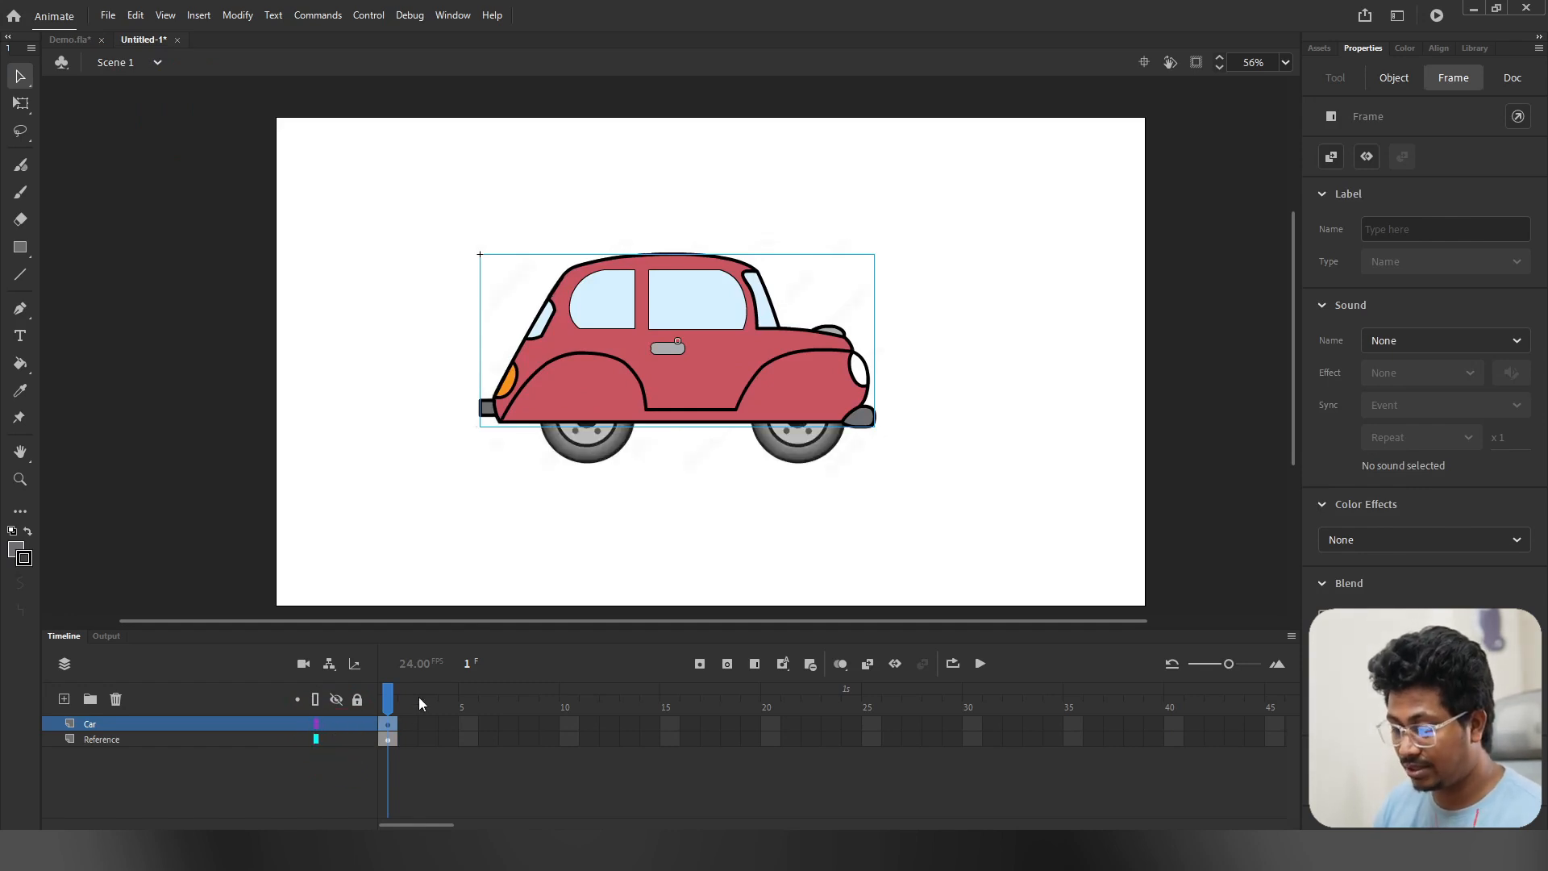
Step: Open the Car Body symbol for editing and select all the artwork on its first frame
{"action": "double_click", "coordinate": [593, 383]}
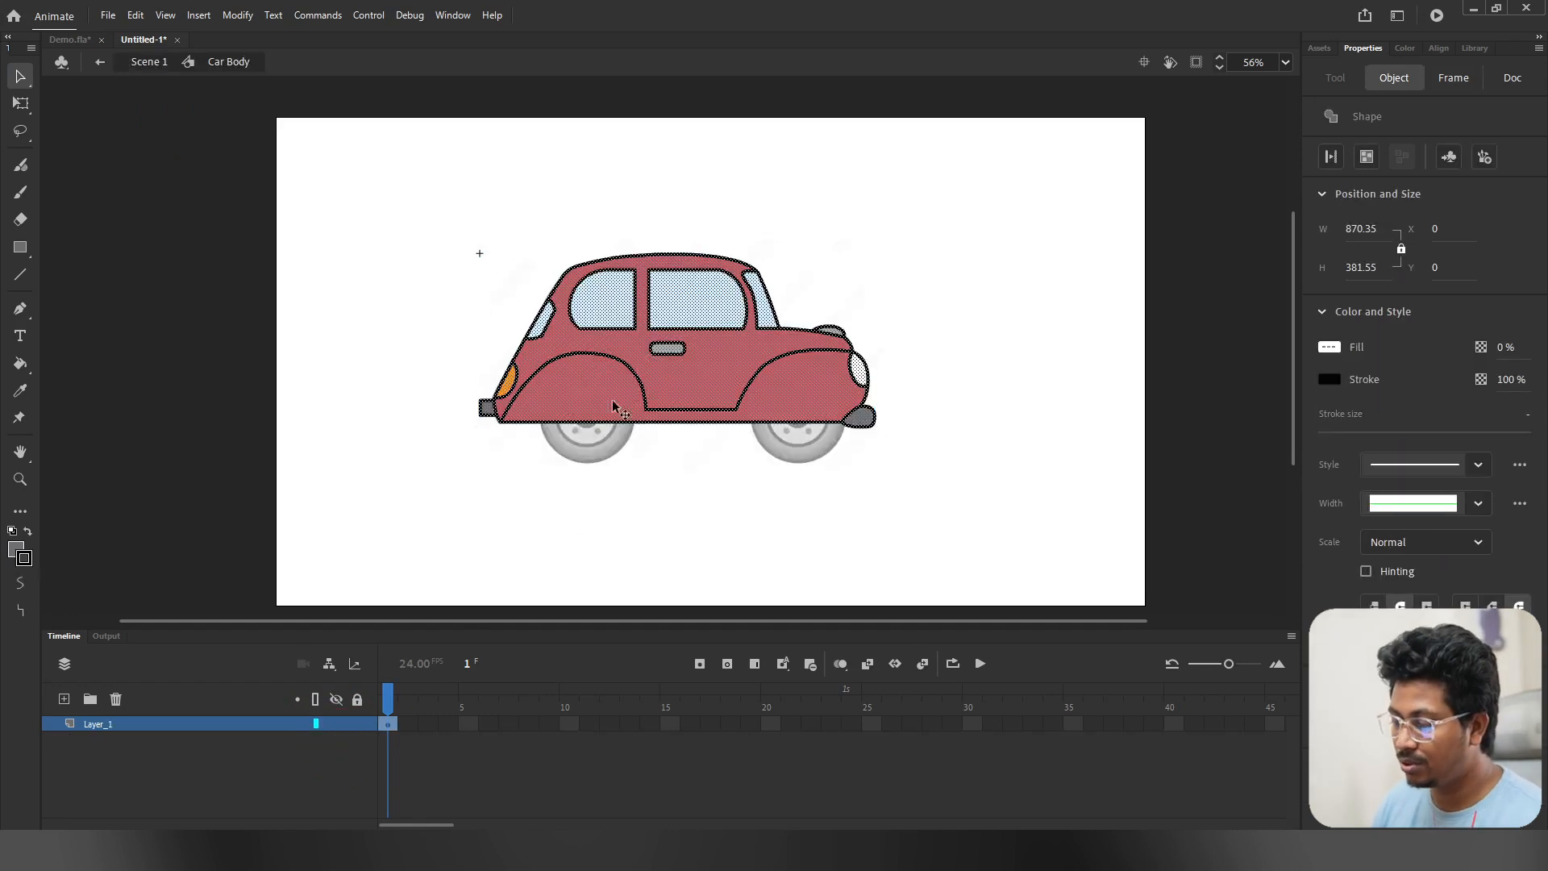
{"action": "left_click", "coordinate": [394, 721]}
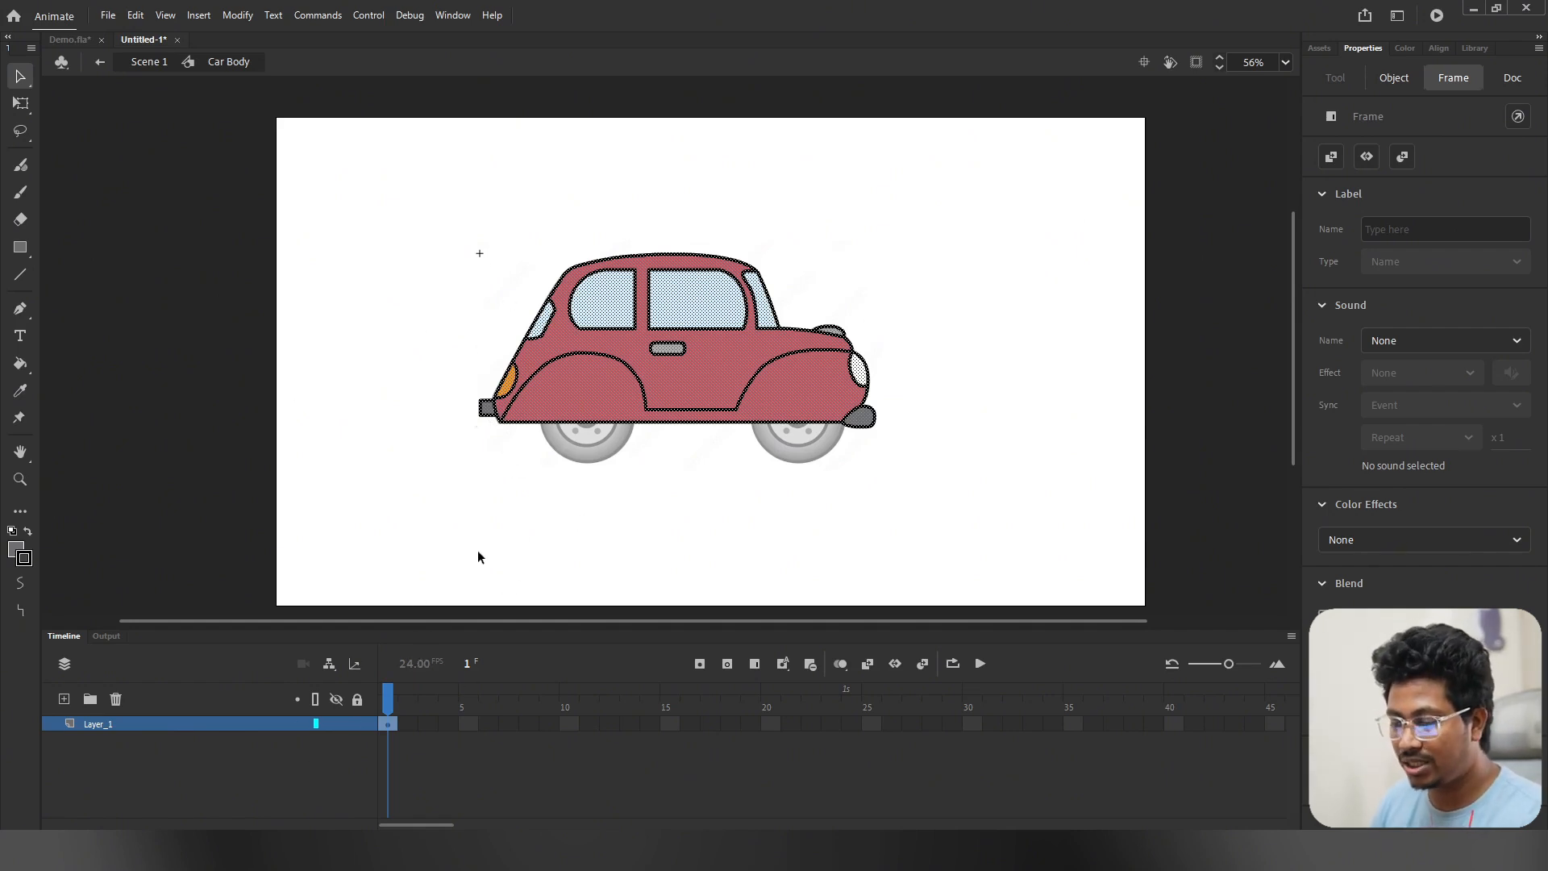
{"action": "key", "text": "F8"}
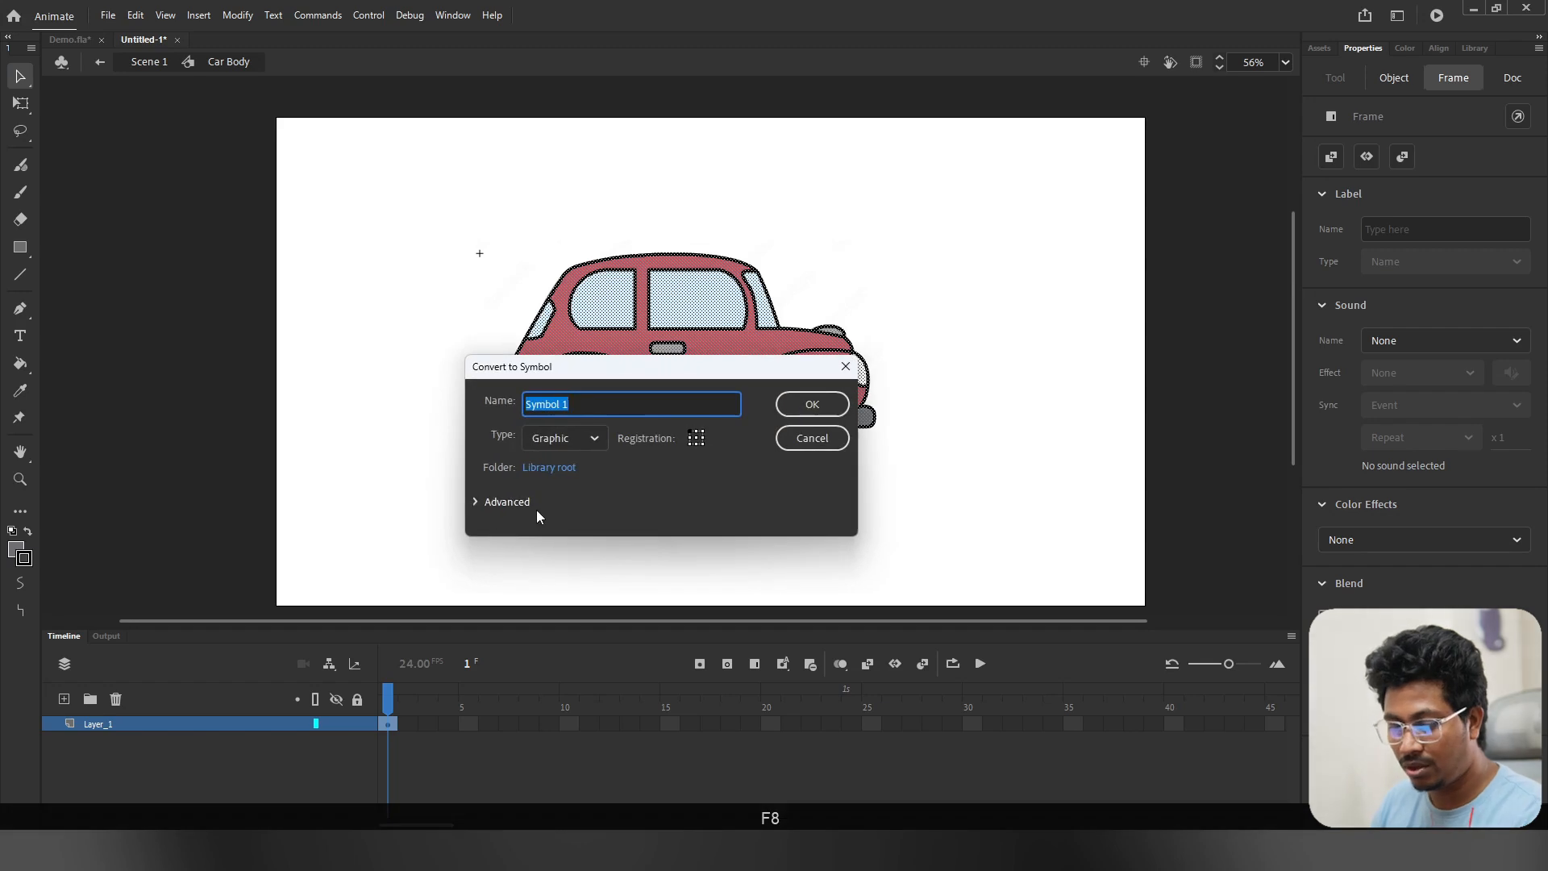
{"action": "key", "text": "Return"}
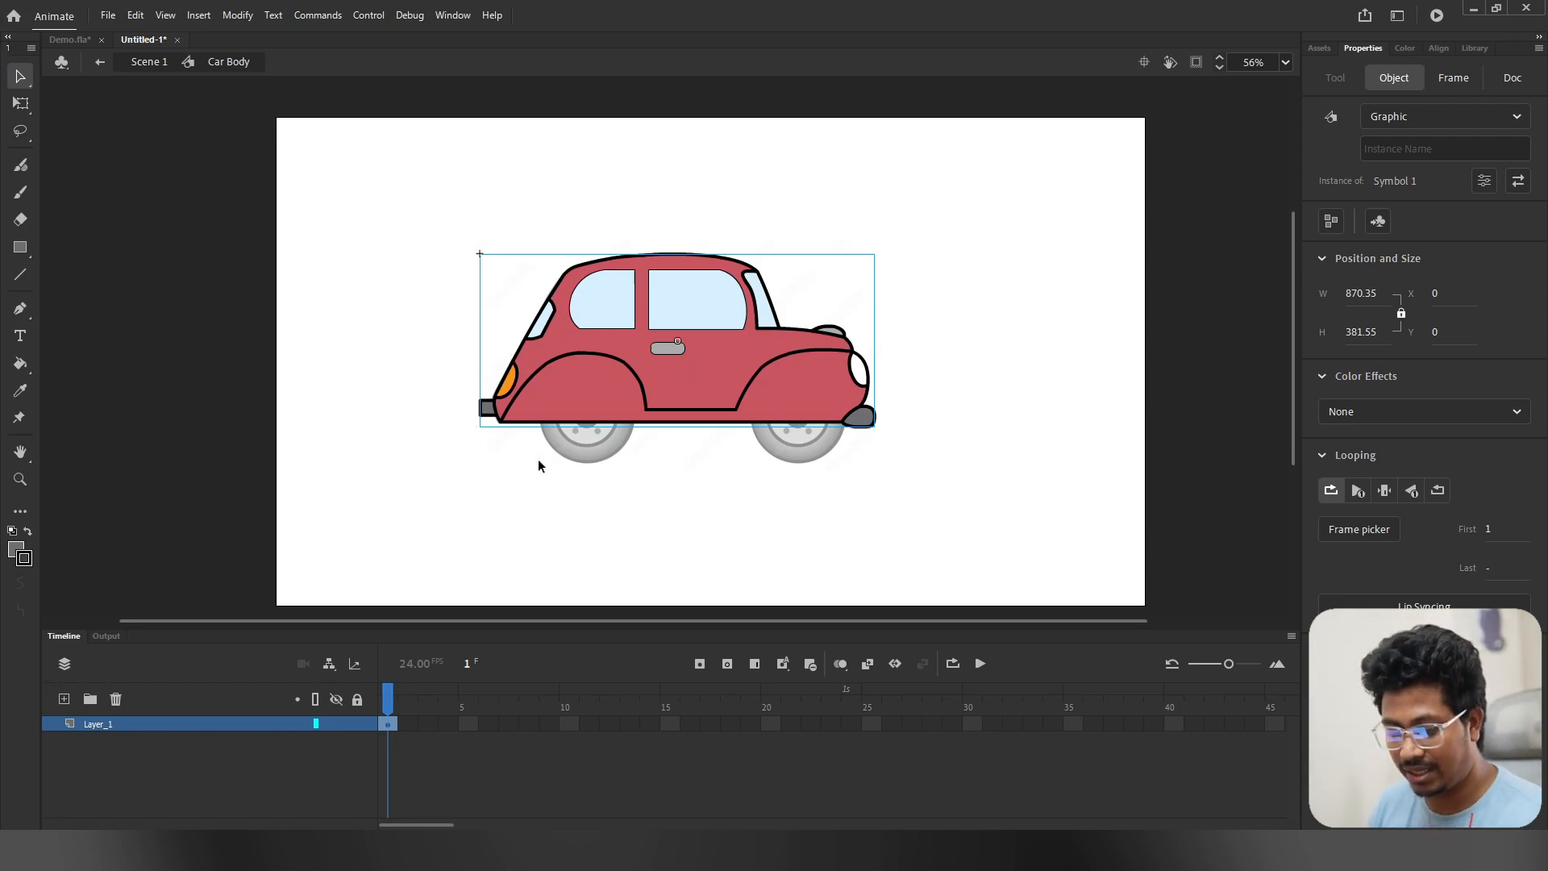
{"action": "key", "text": "ctrl+z"}
Step: Convert the selected car artwork to a Graphic symbol, keeping the default name
{"action": "key", "text": "F8"}
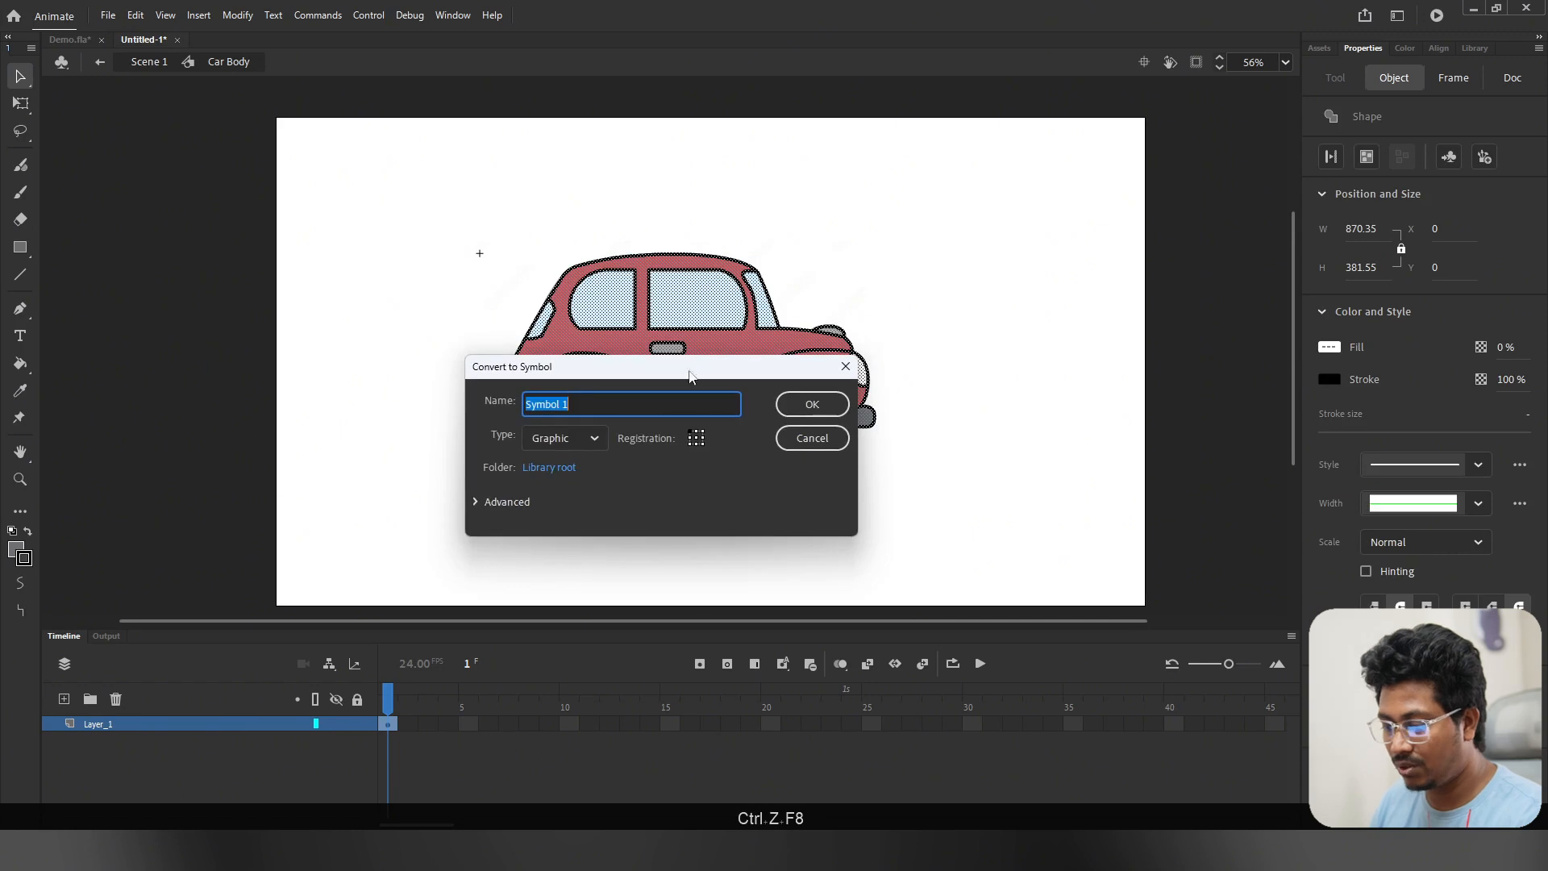
{"action": "key", "text": "Return"}
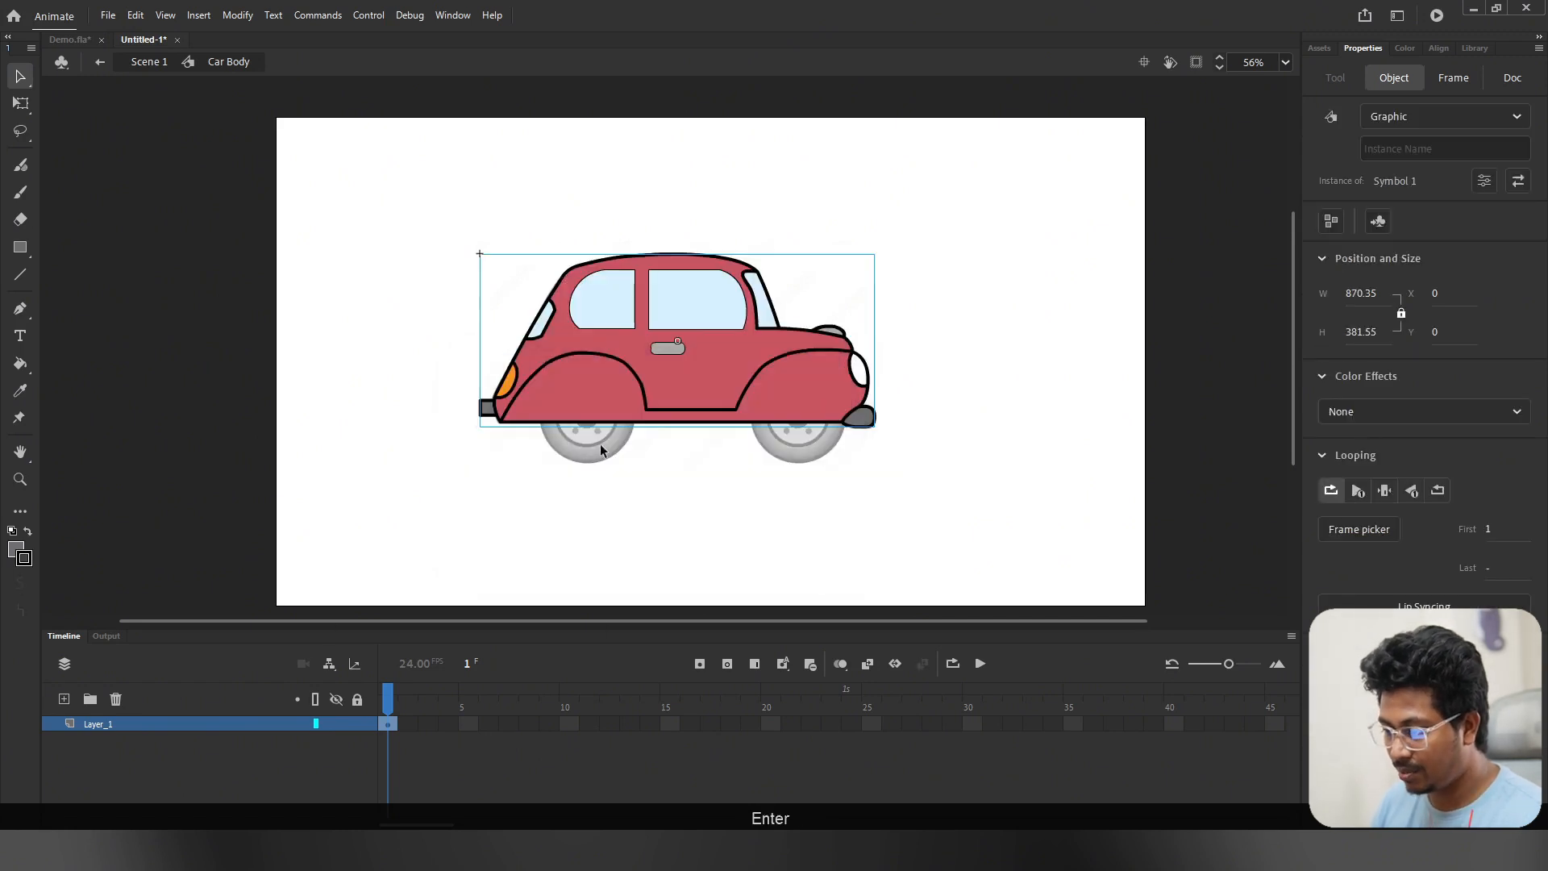
Step: Add a new layer above the car artwork and rename the original layer Car_body
{"action": "left_click", "coordinate": [63, 698]}
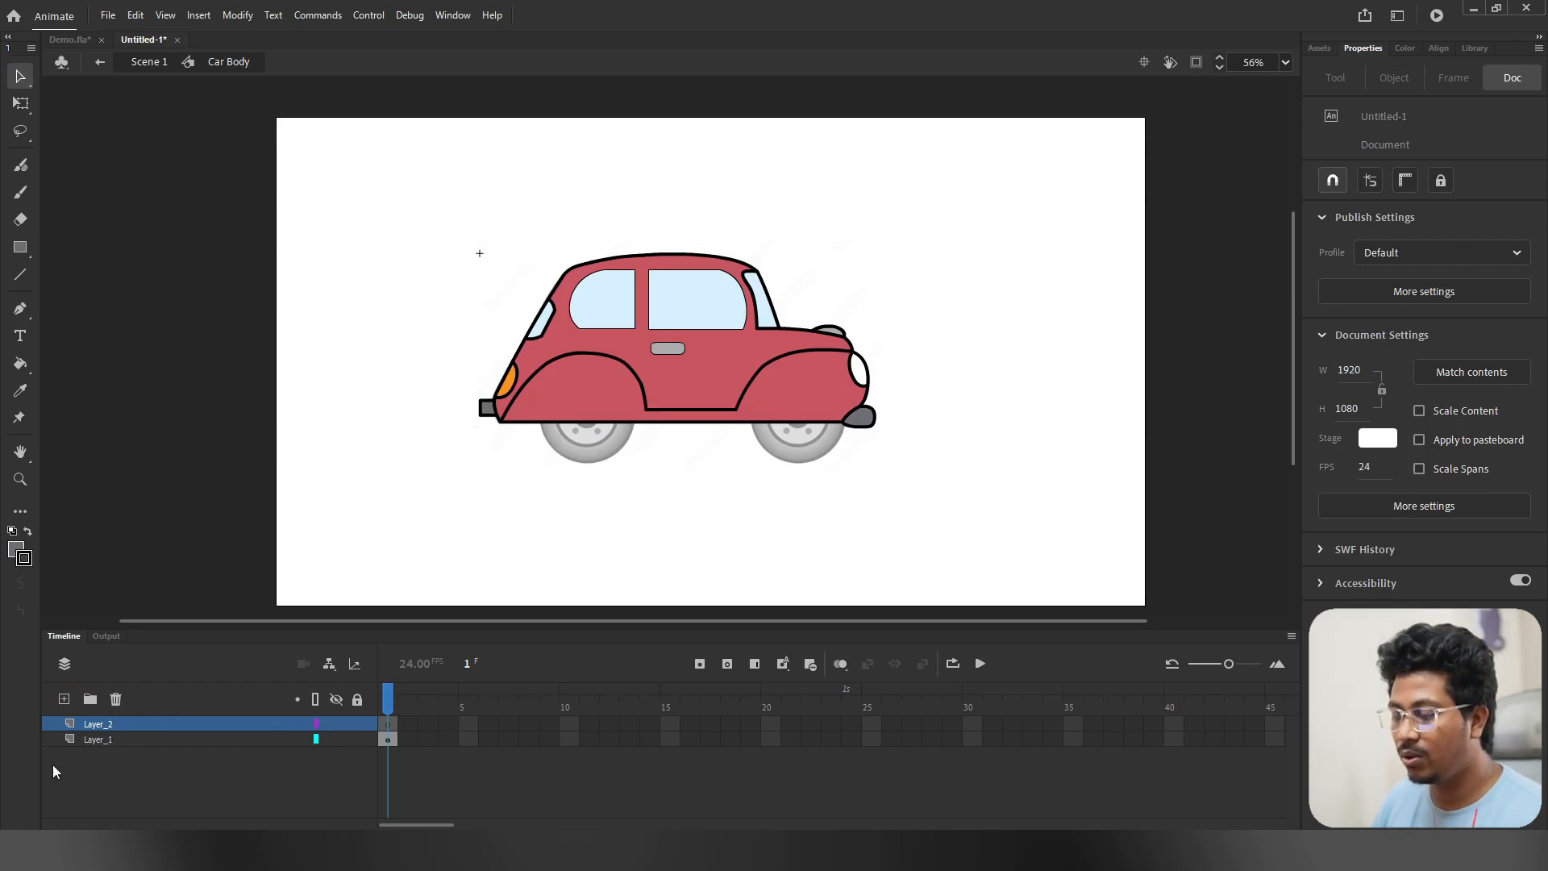
{"action": "left_click", "coordinate": [100, 742]}
{"action": "double_click", "coordinate": [100, 742]}
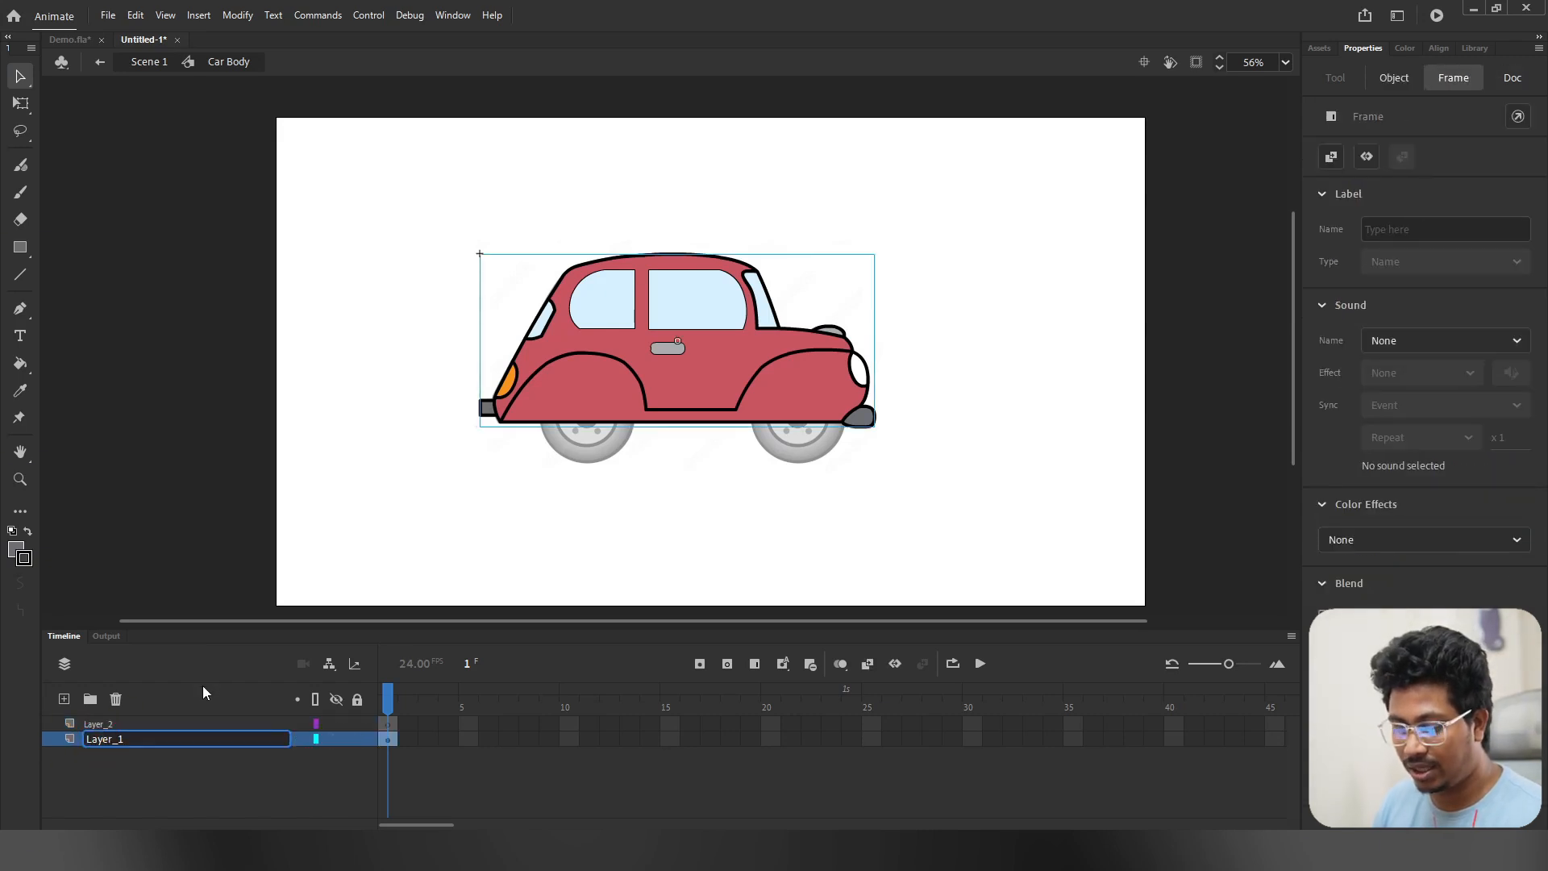
{"action": "type", "text": "Car body"}
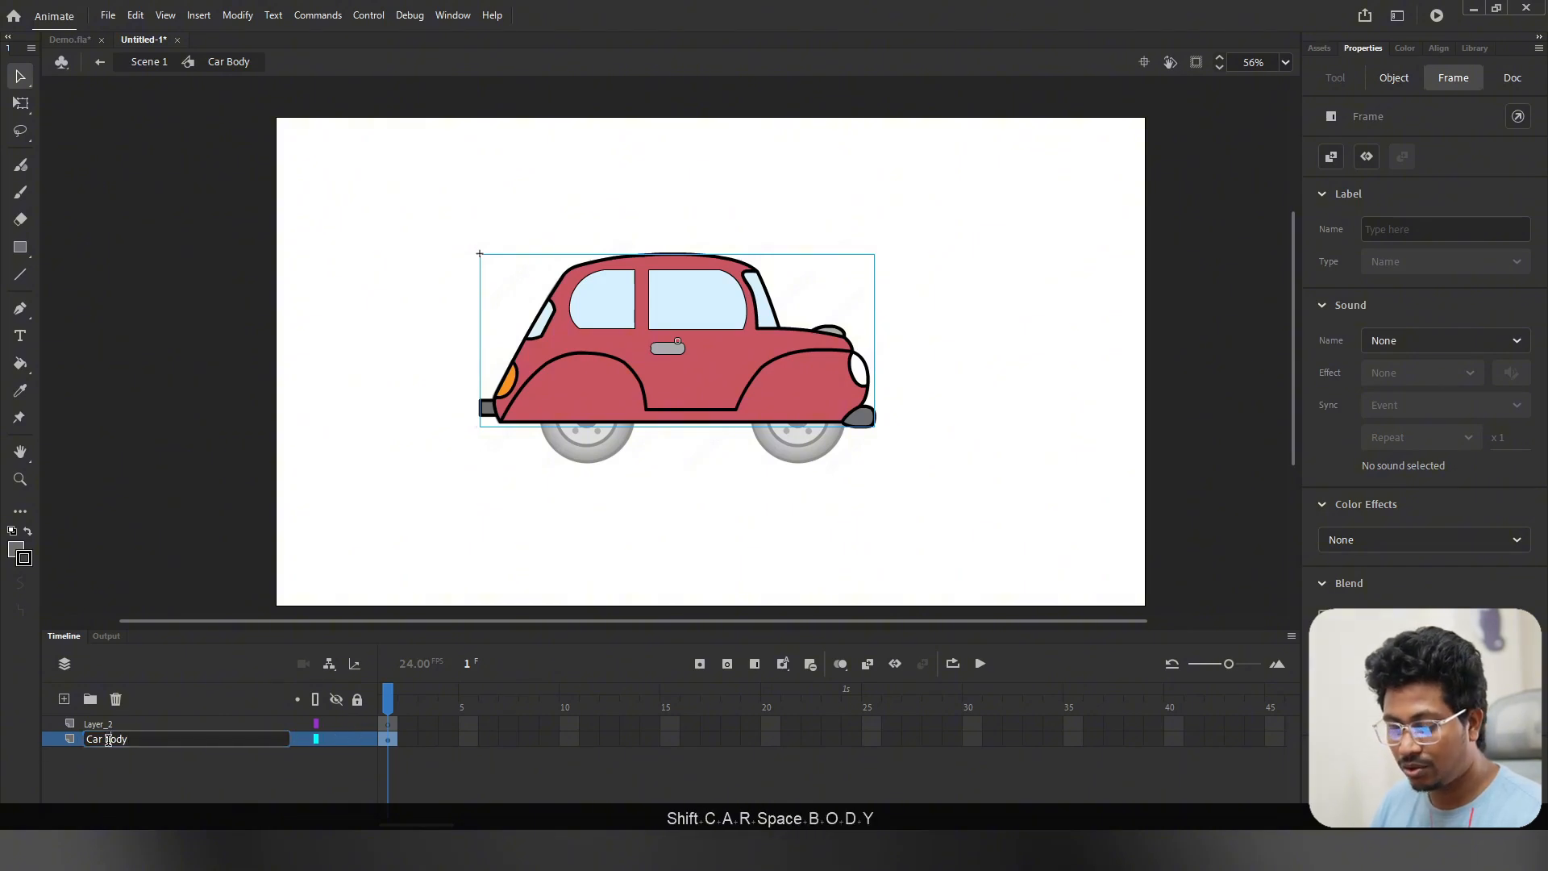
{"action": "left_click", "coordinate": [107, 738]}
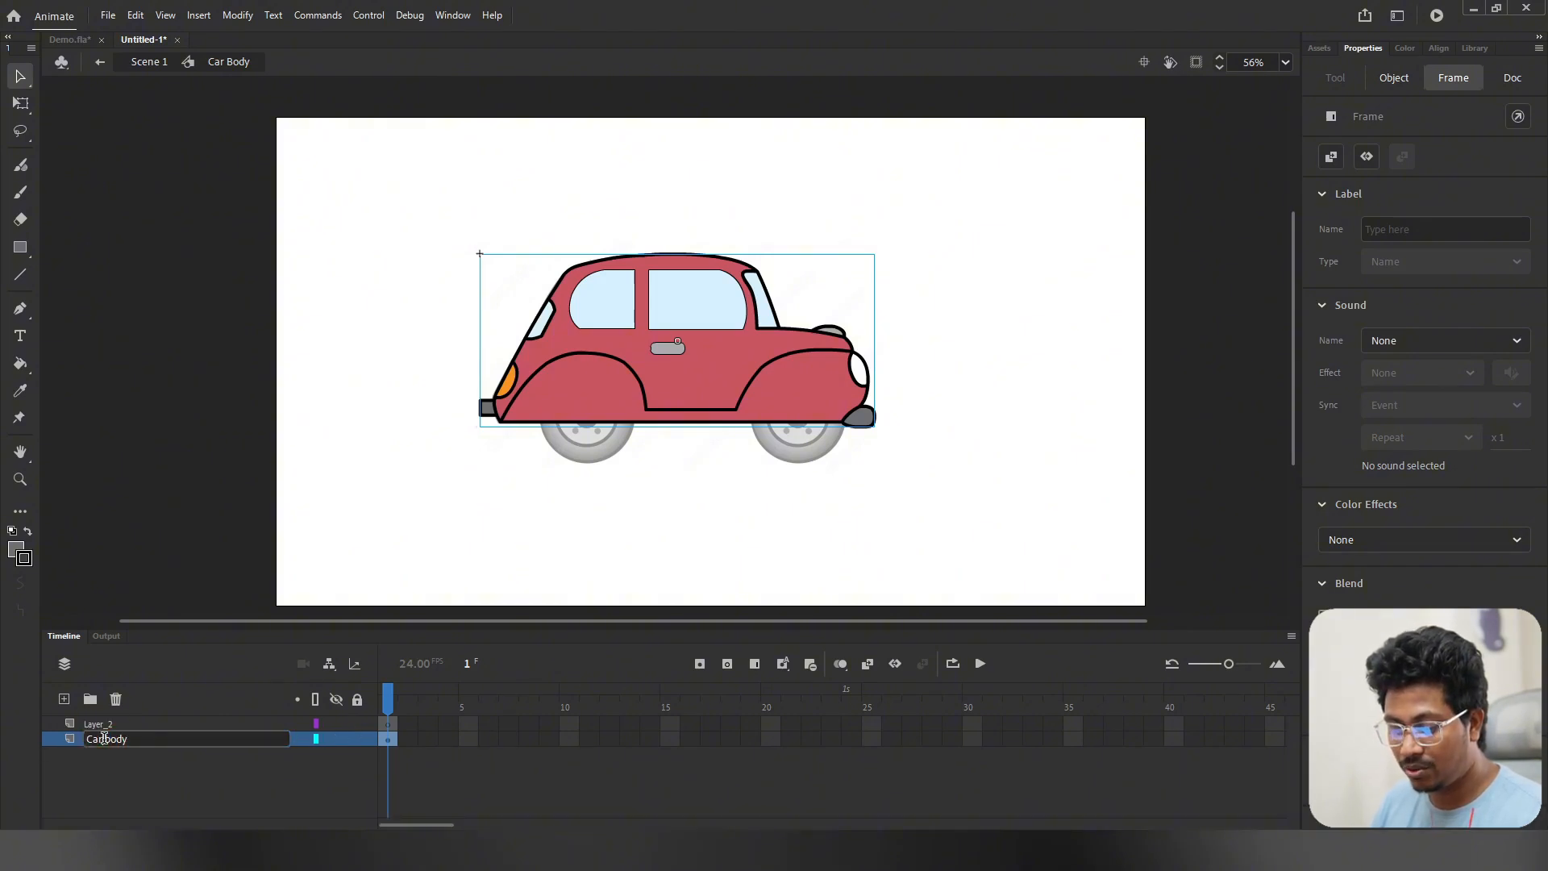
{"action": "left_click", "coordinate": [103, 739]}
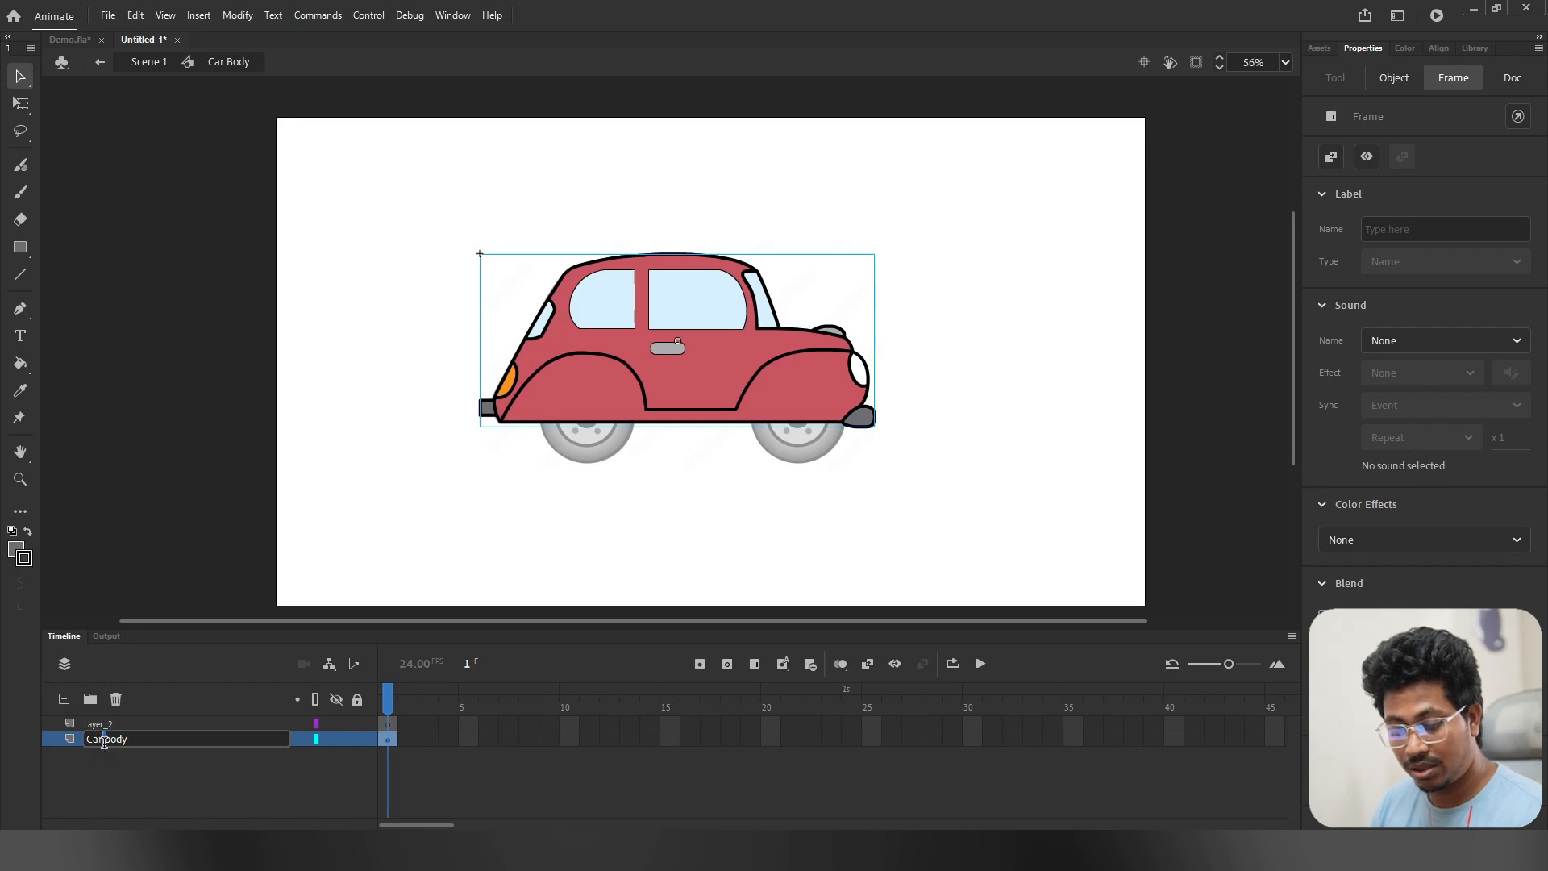
{"action": "type", "text": "_"}
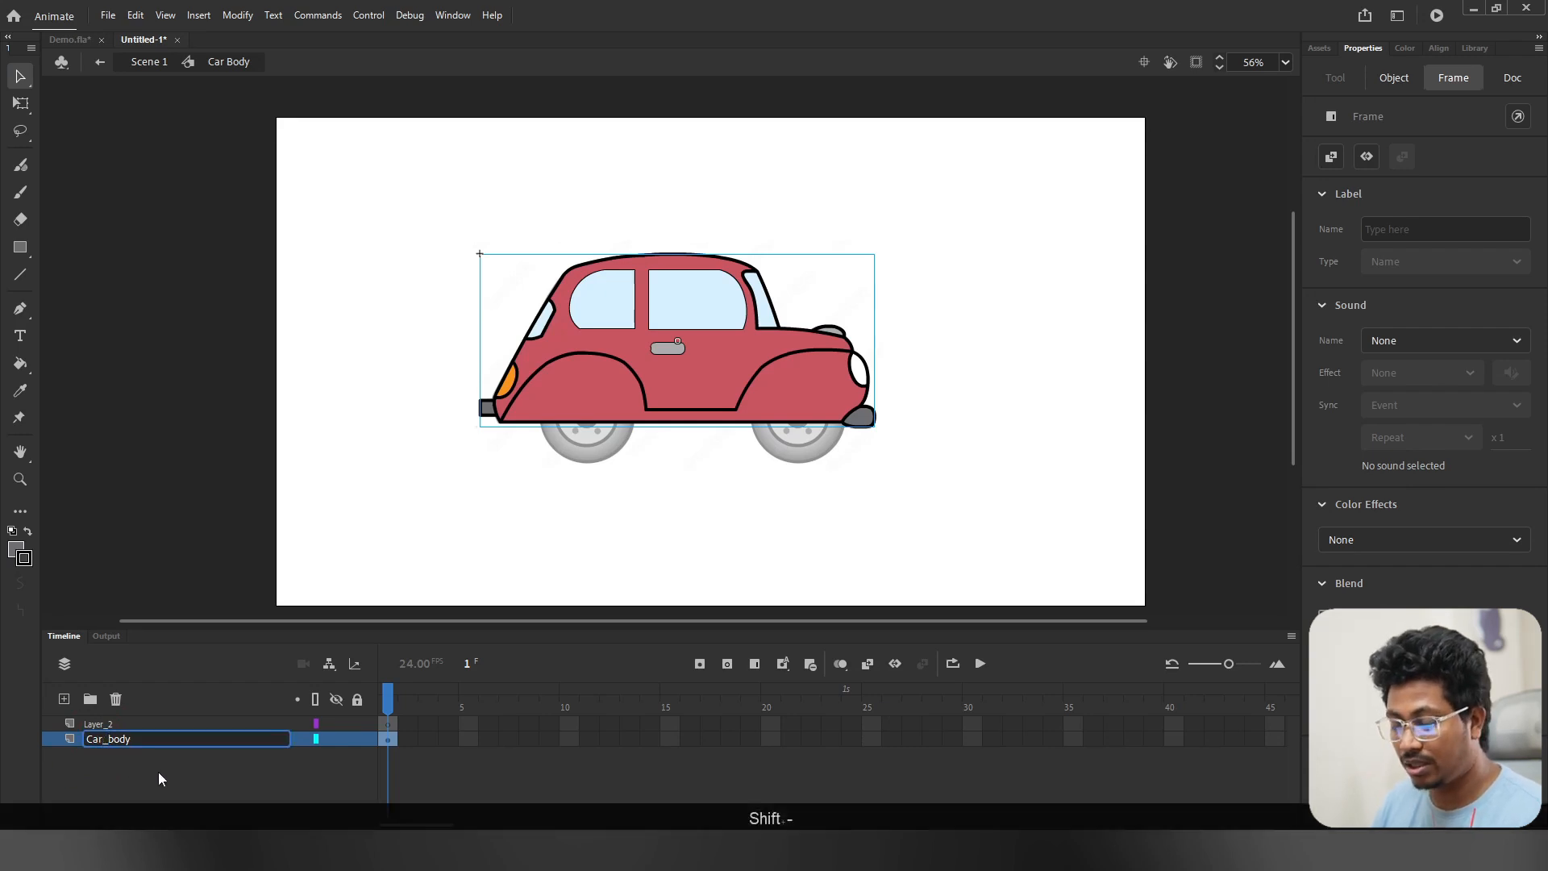
{"action": "left_click", "coordinate": [325, 756]}
Step: Rename the new upper layer Wheel
{"action": "left_click", "coordinate": [148, 725]}
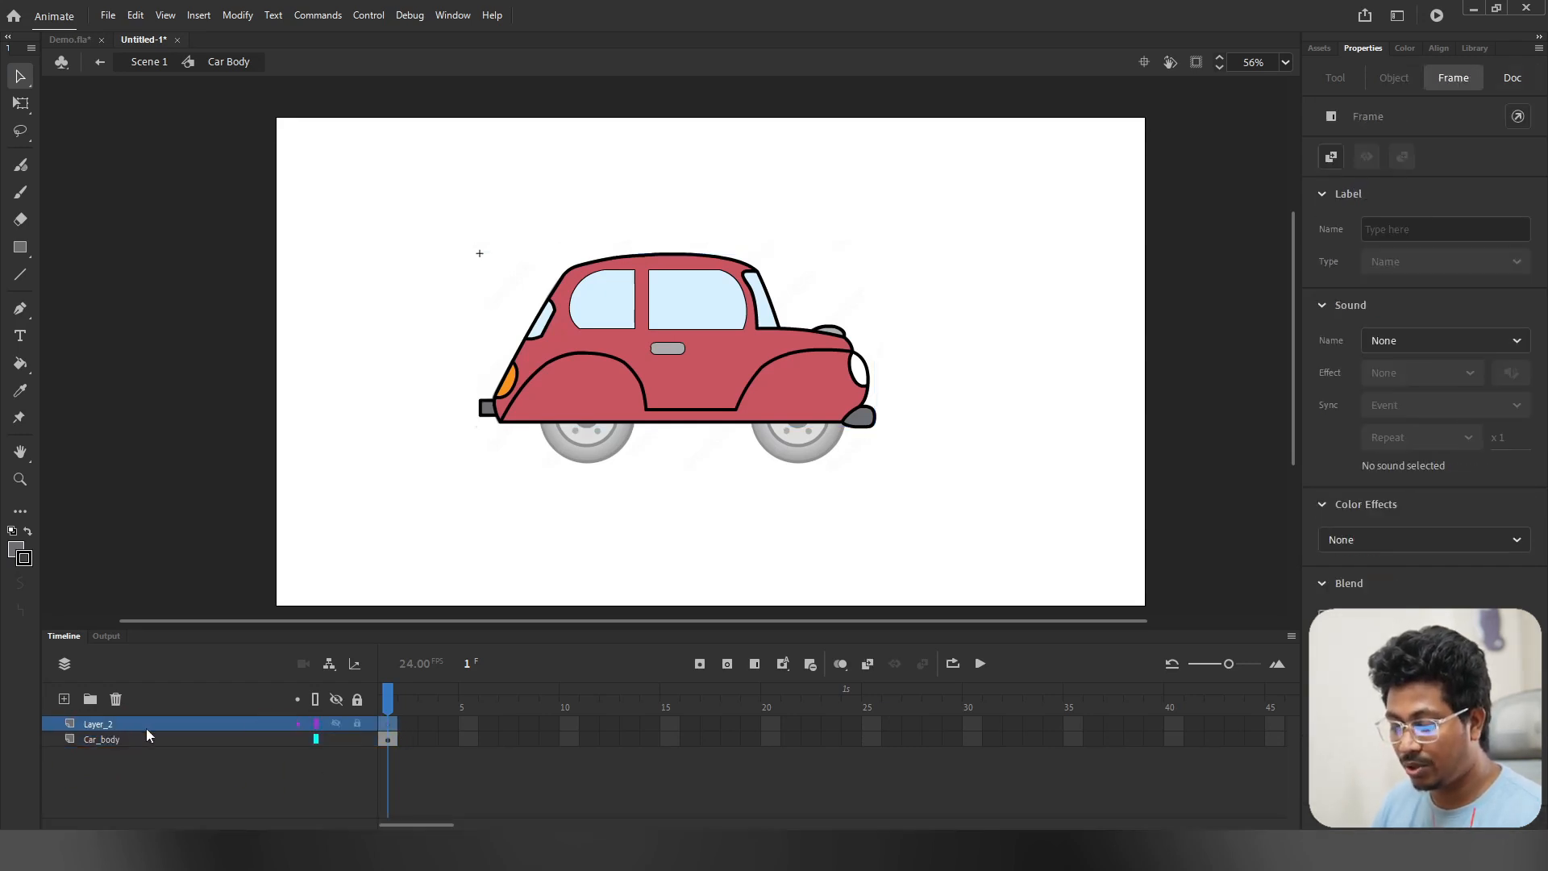
{"action": "double_click", "coordinate": [109, 724]}
{"action": "type", "text": "Wh"}
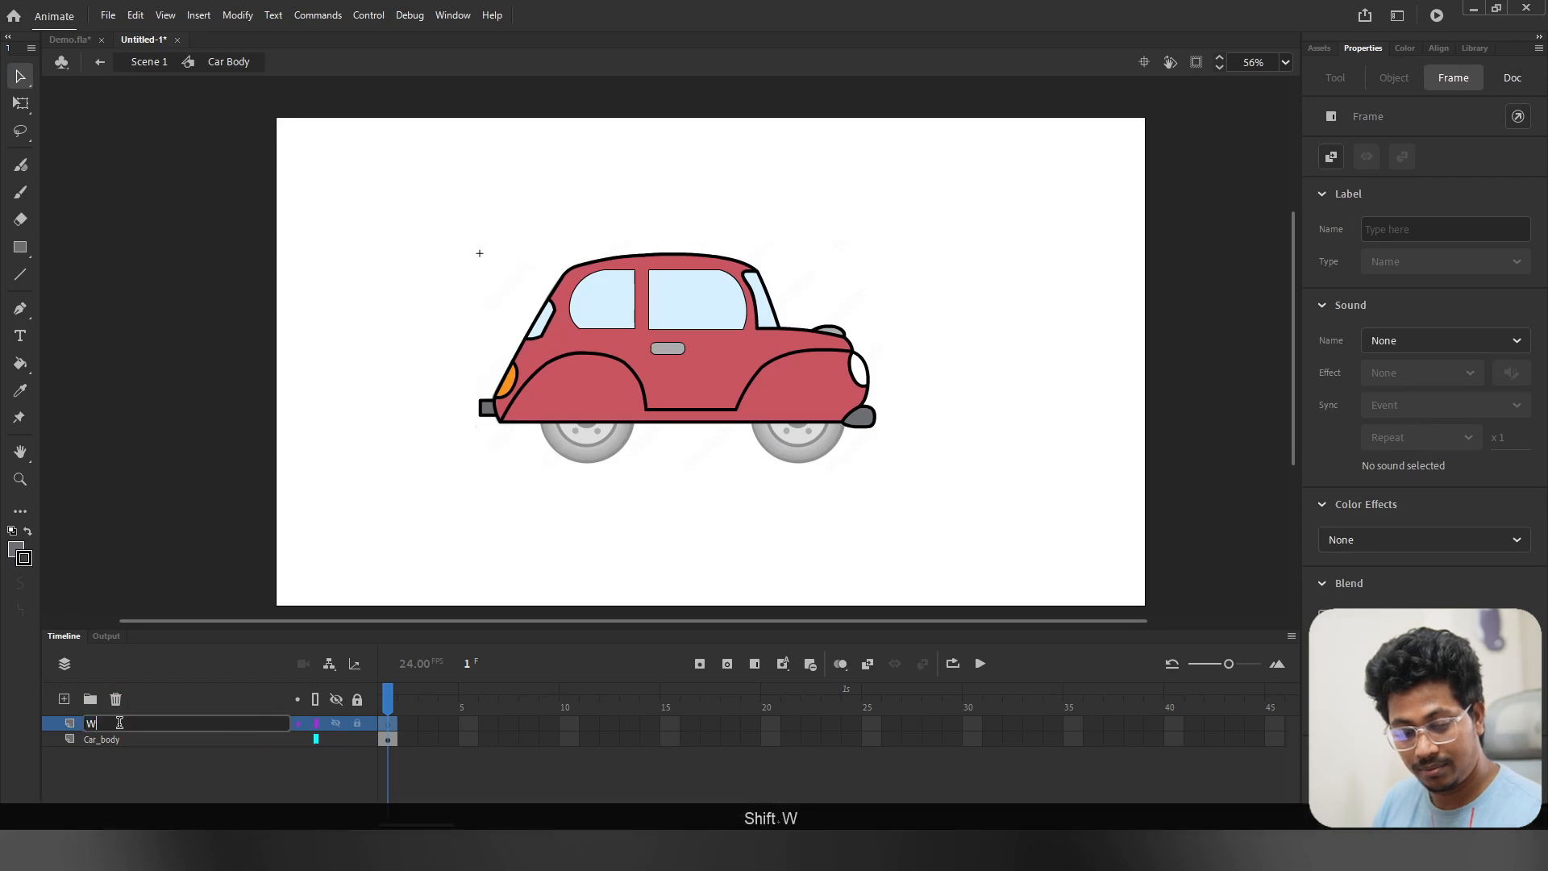
{"action": "type", "text": "eel"}
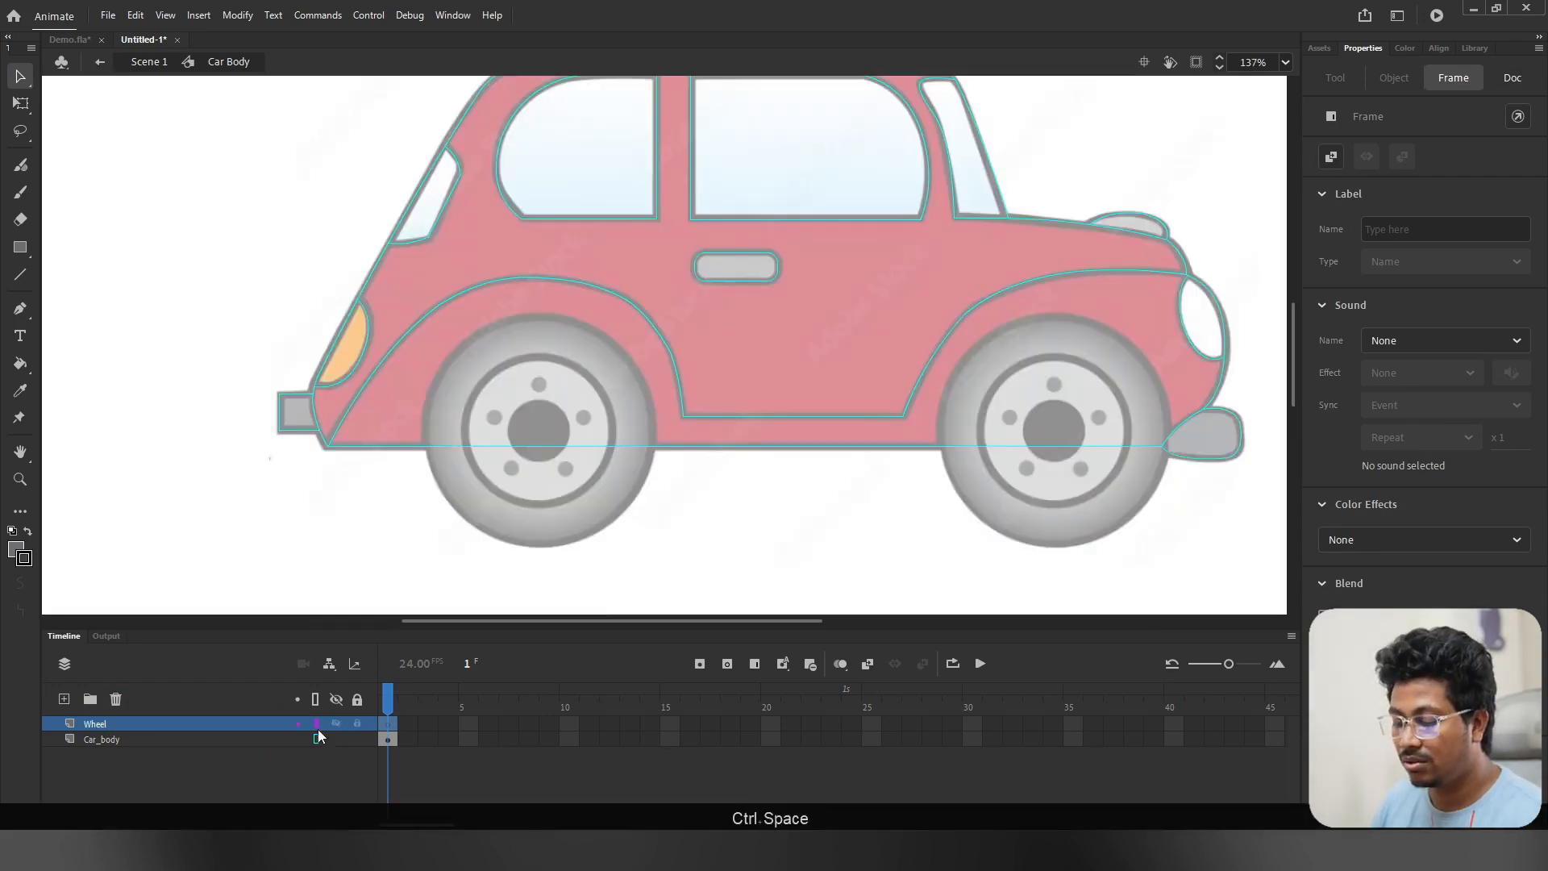
Step: Keep the Car_body layer in outline display and hide it to expose the reference wheels
{"action": "left_click", "coordinate": [316, 738]}
{"action": "left_click", "coordinate": [315, 739]}
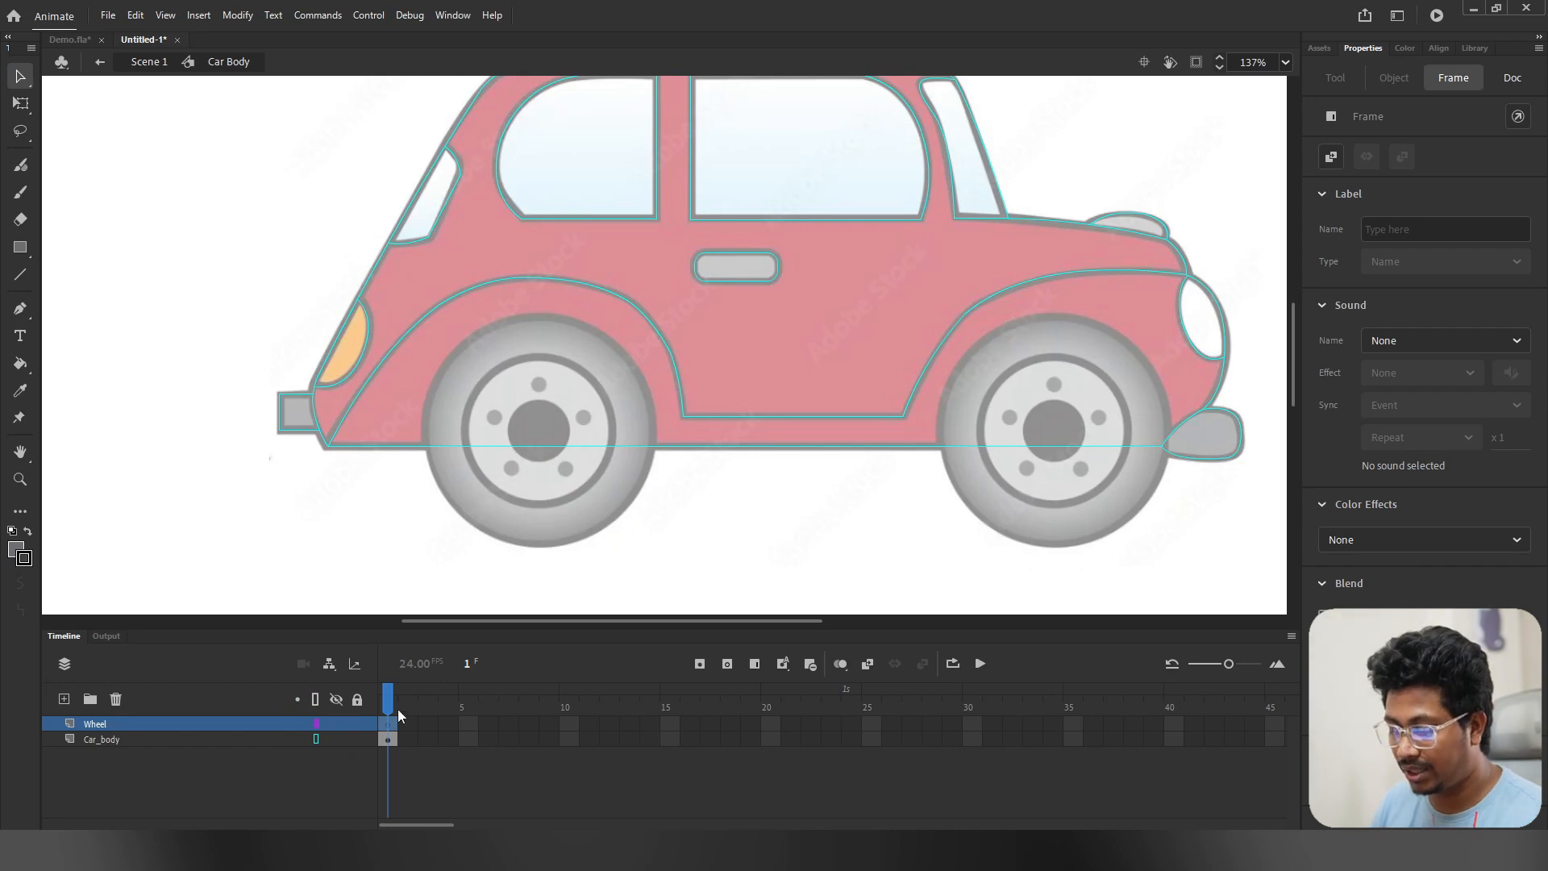
{"action": "left_click", "coordinate": [330, 738]}
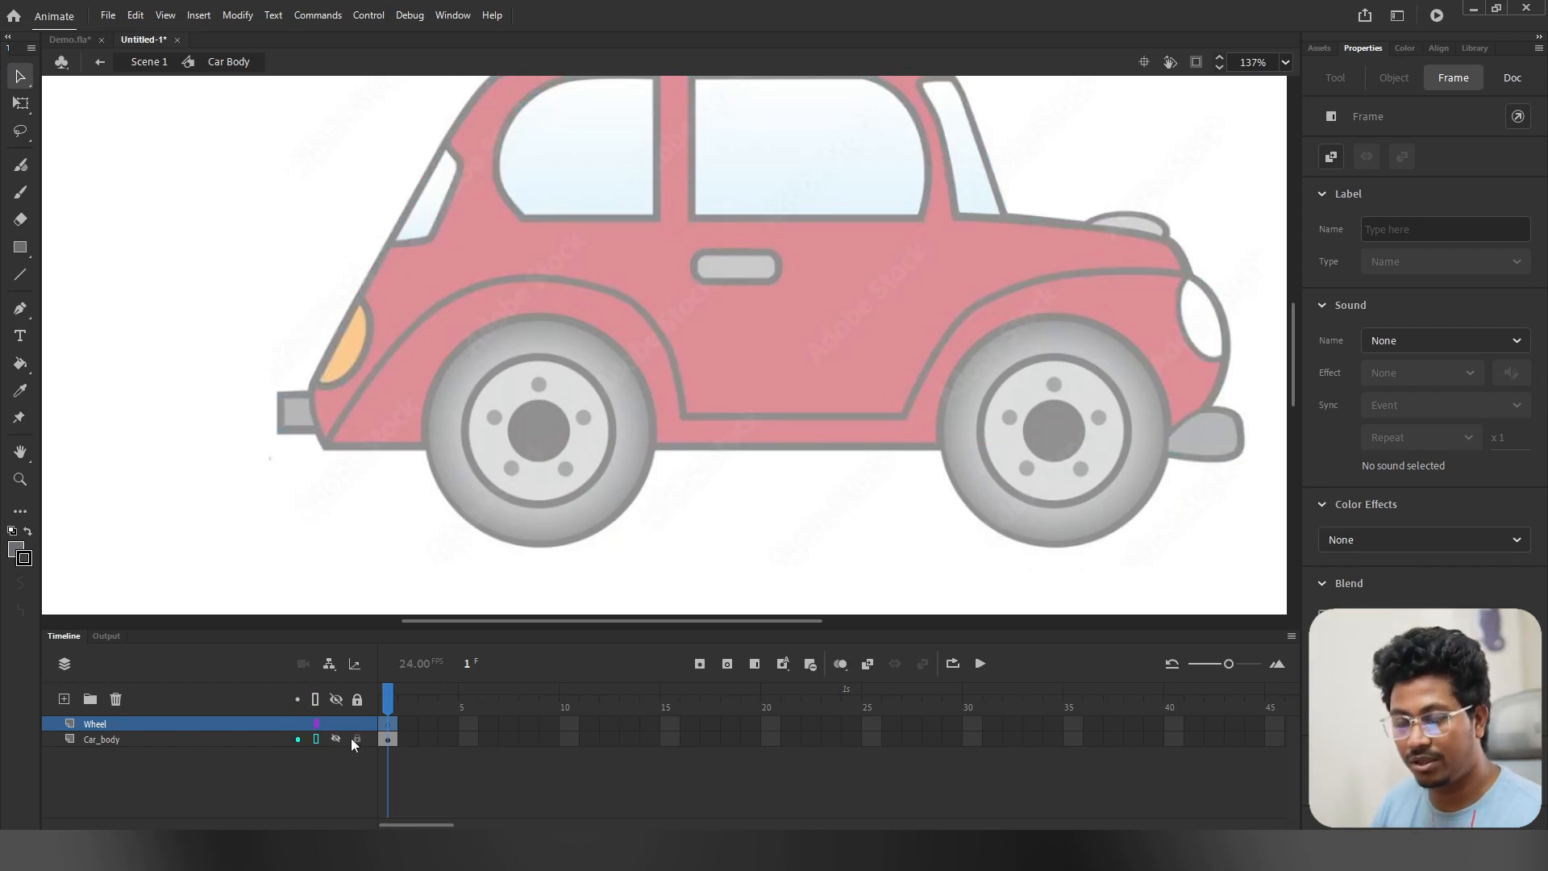
{"action": "left_click", "coordinate": [303, 600]}
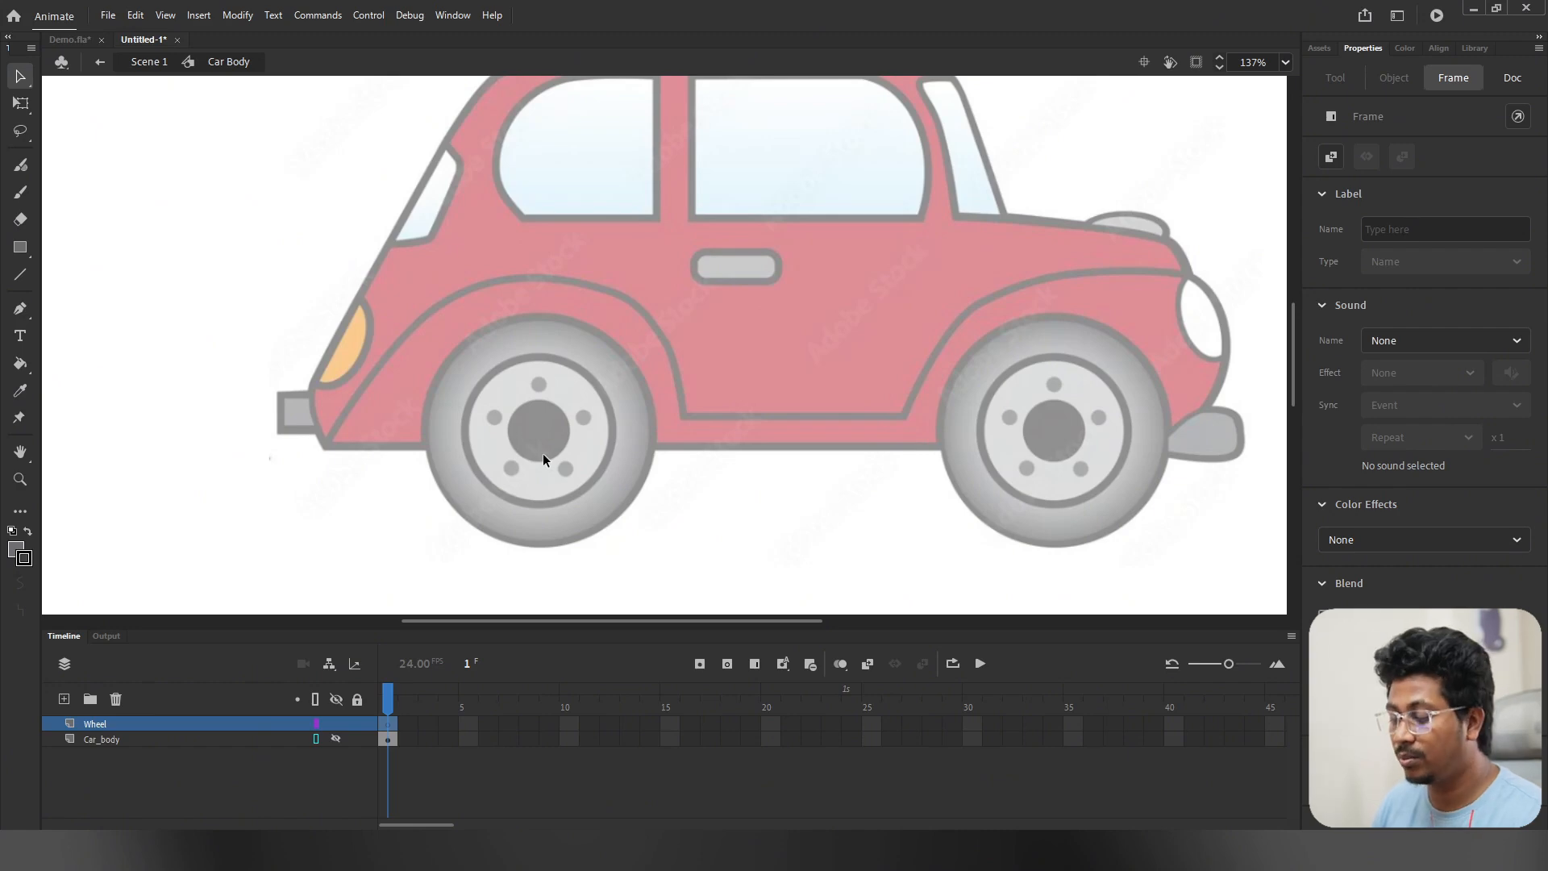
Step: Draw a circle about 138 px wide over the rear wheel with the Oval tool and delete its fill
{"action": "scroll", "coordinate": [543, 422], "scroll_direction": "up", "scroll_amount": 2, "text": "ctrl"}
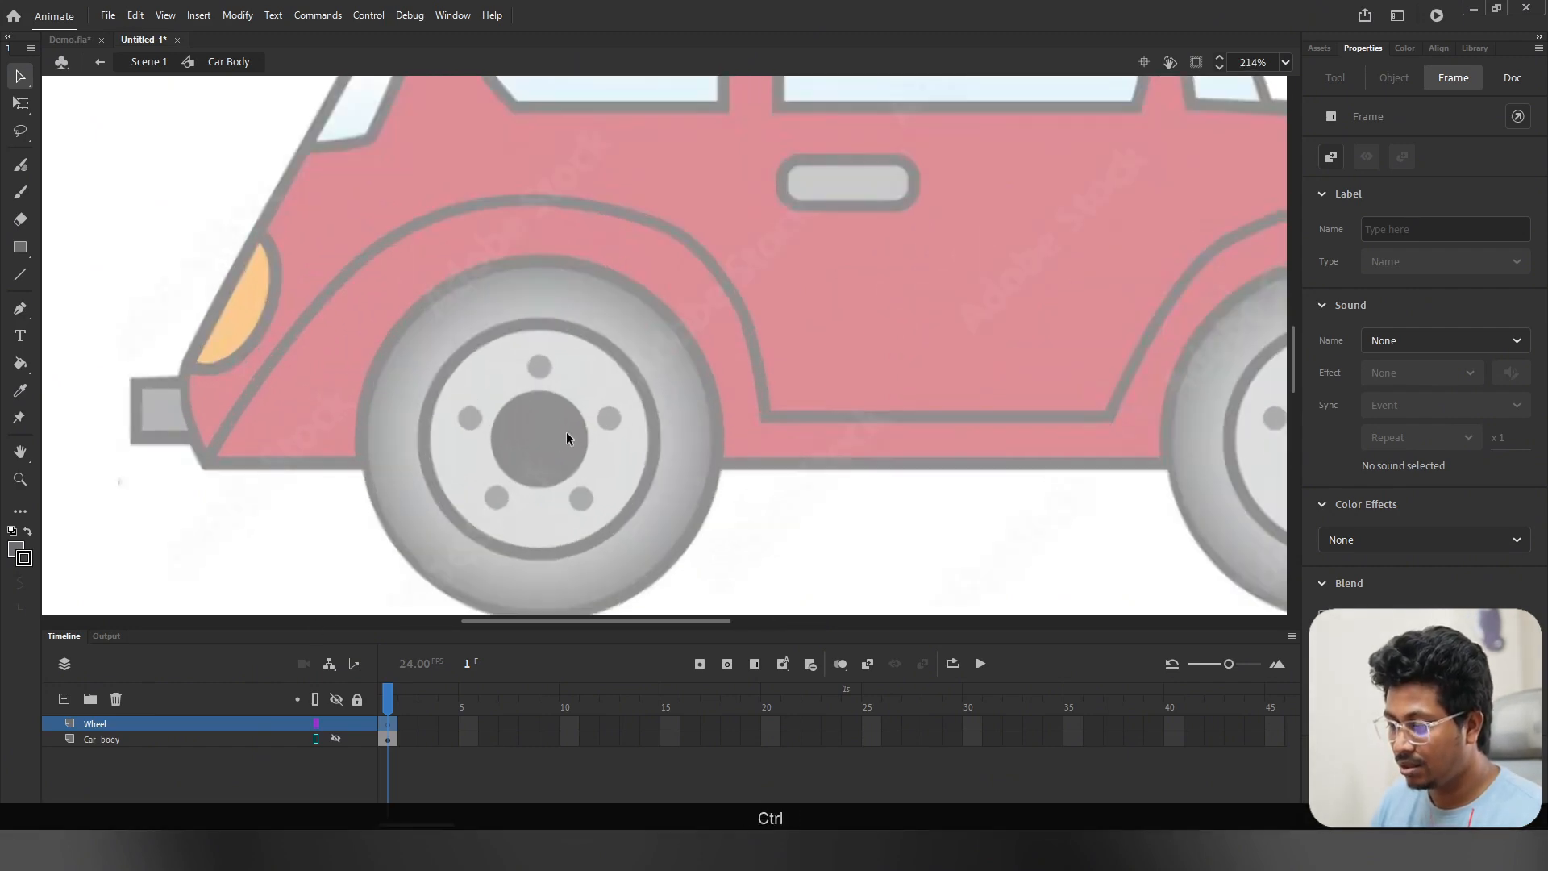
{"action": "scroll", "coordinate": [566, 438], "scroll_direction": "down", "scroll_amount": 1, "text": "ctrl"}
{"action": "key", "text": "o"}
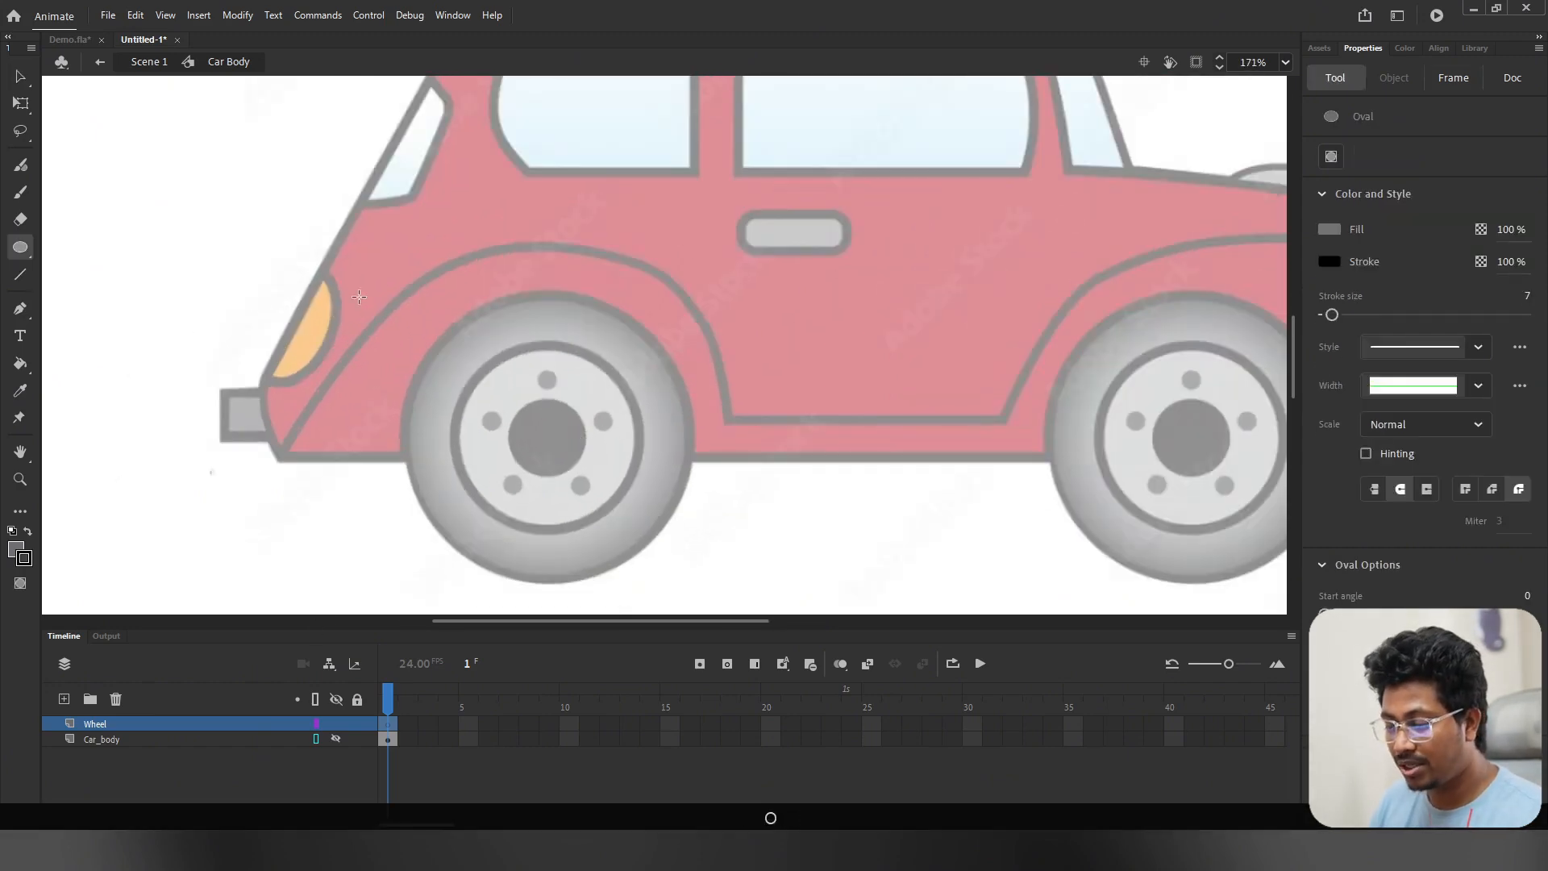
{"action": "mouse_move", "coordinate": [473, 365]}
{"action": "left_mouse_down"}
{"action": "mouse_move", "coordinate": [580, 528]}
{"action": "mouse_move", "coordinate": [666, 539]}
{"action": "left_mouse_up"}
{"action": "left_click", "coordinate": [21, 79]}
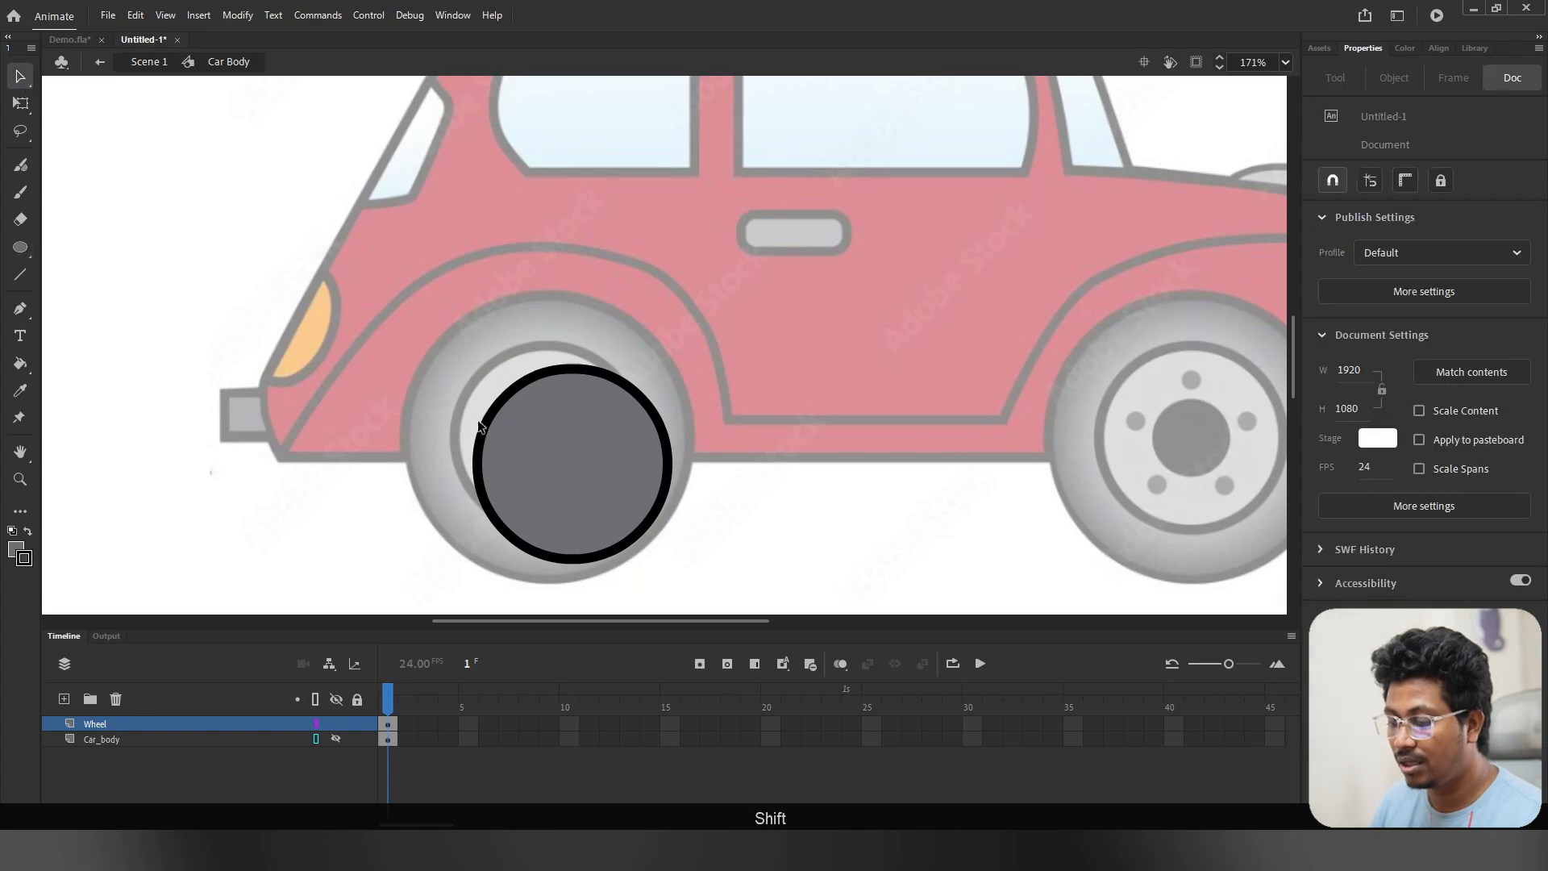
{"action": "left_click", "coordinate": [545, 482]}
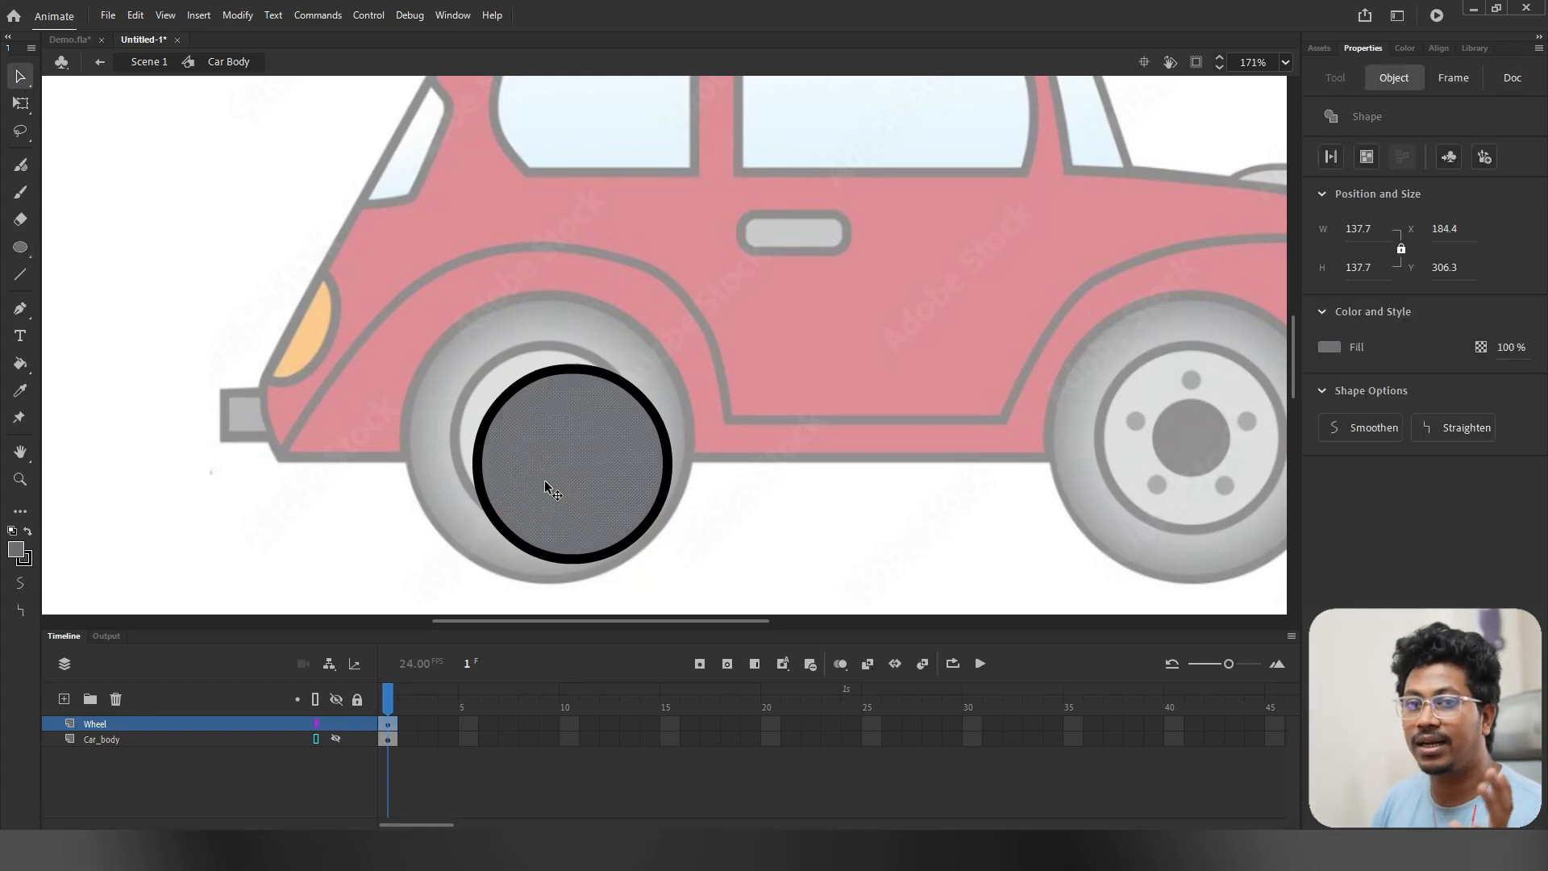
{"action": "key", "text": "BackSpace"}
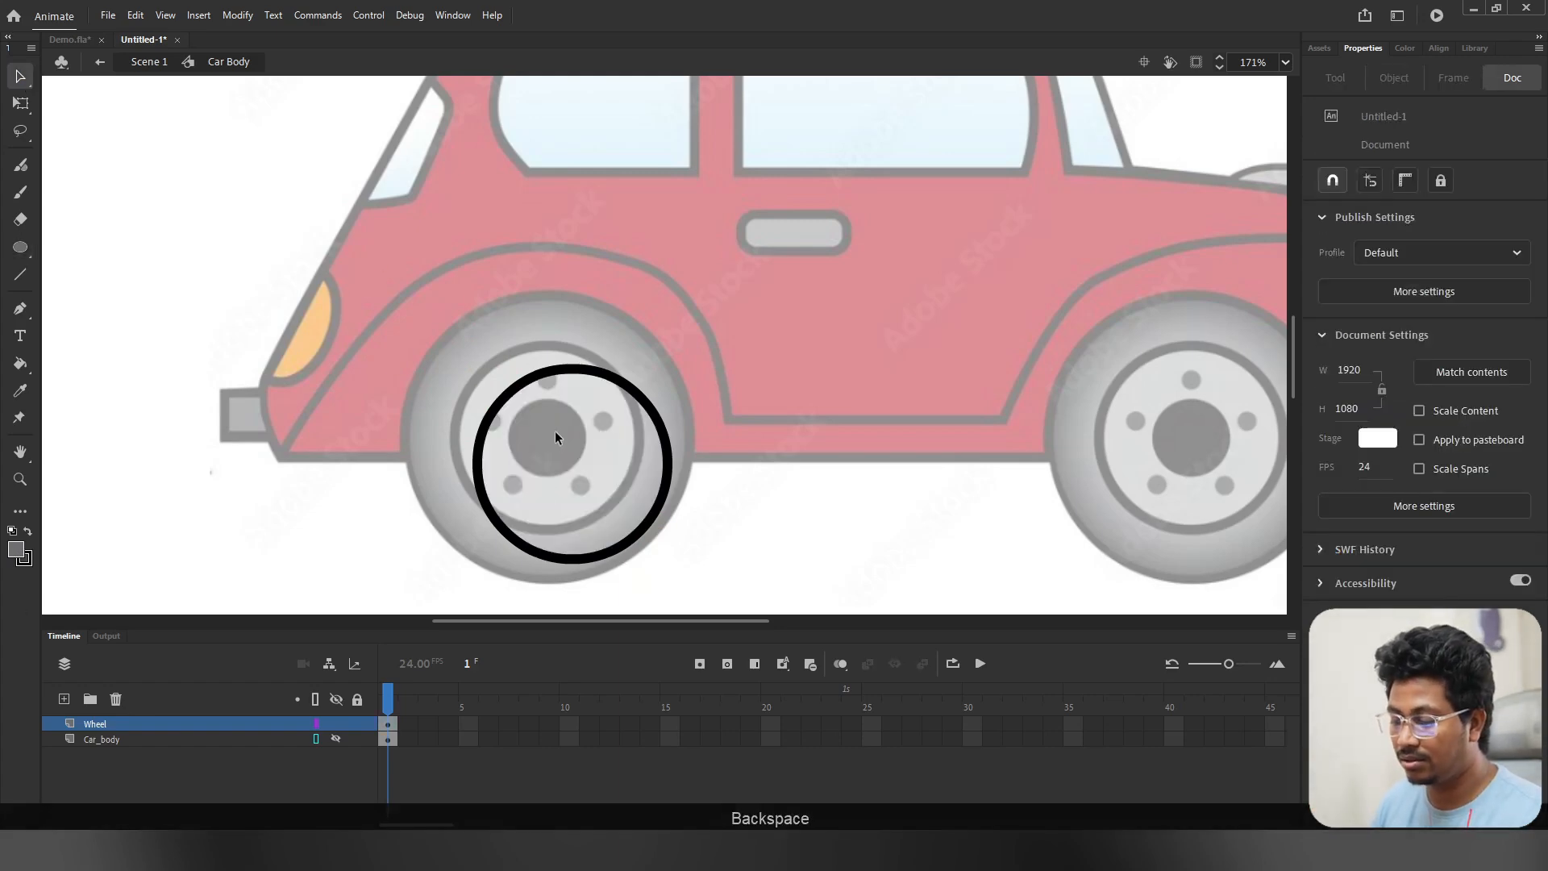
Step: Move the circle outline onto the rear wheel's rim and nudge it until it is centred at about X 166, Y 287.5
{"action": "left_click", "coordinate": [594, 366]}
{"action": "left_click_drag", "start_coordinate": [595, 366], "coordinate": [571, 340]}
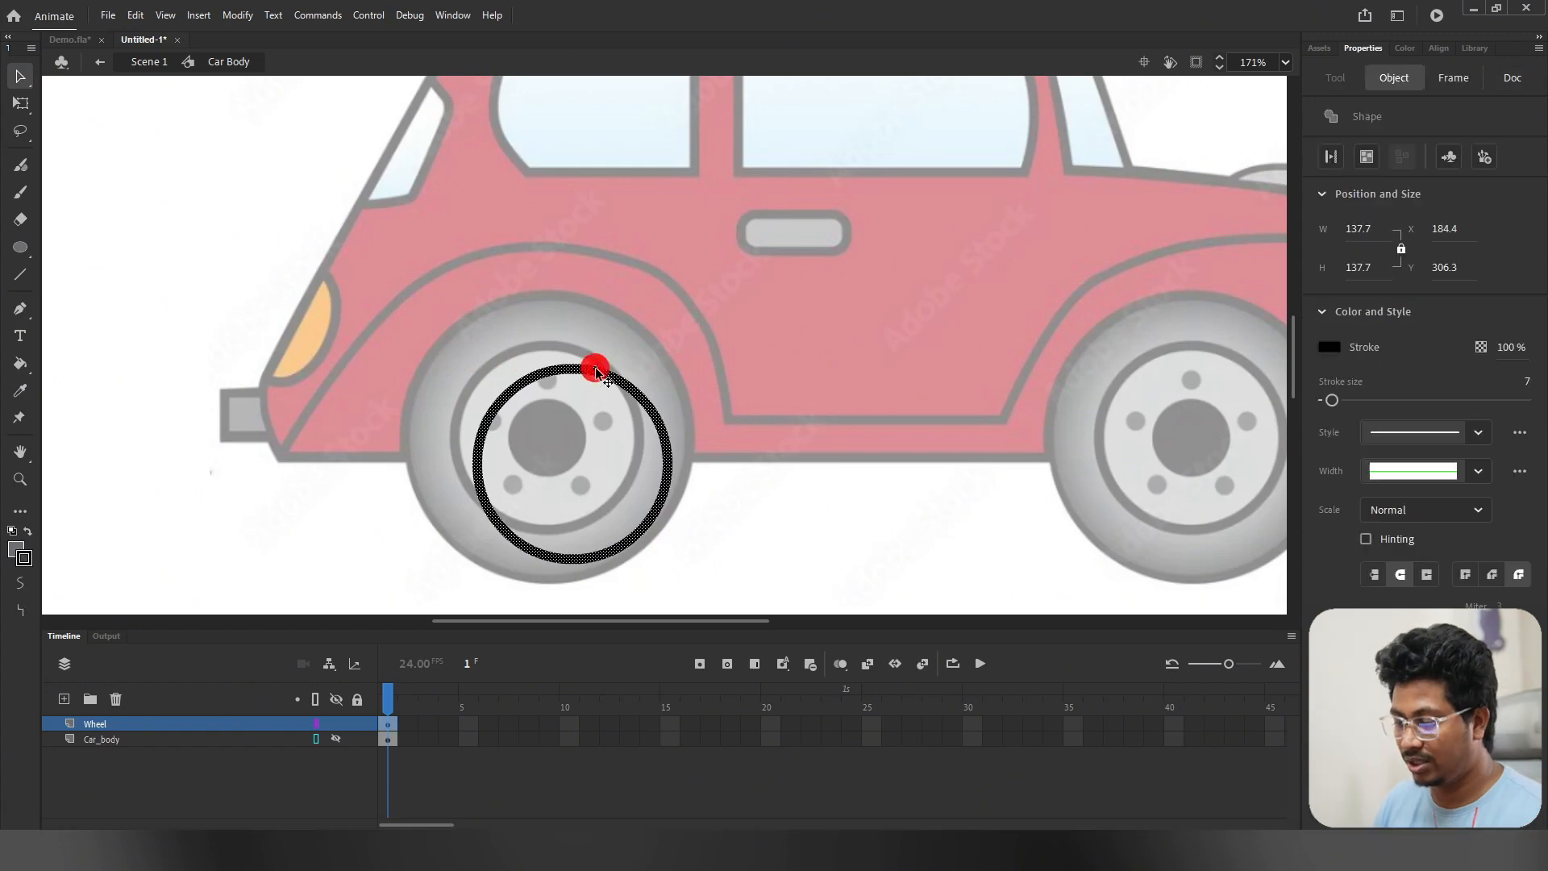
{"action": "scroll", "coordinate": [634, 470], "scroll_direction": "up", "scroll_amount": 2}
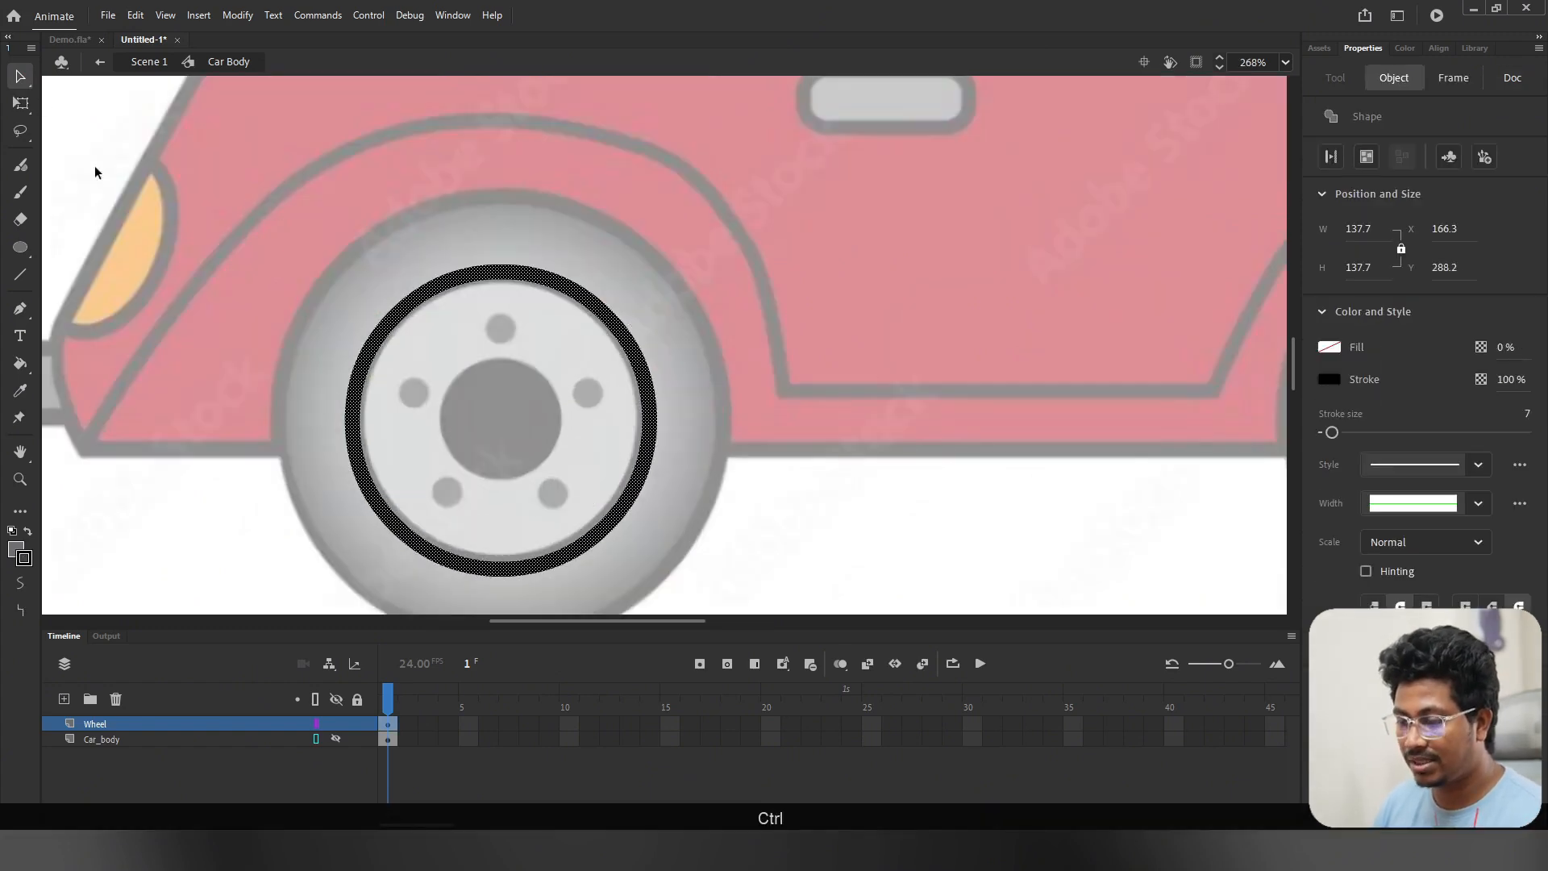
{"action": "key", "text": "Left"}
{"action": "key", "text": "Left"}
{"action": "key", "text": "Left"}
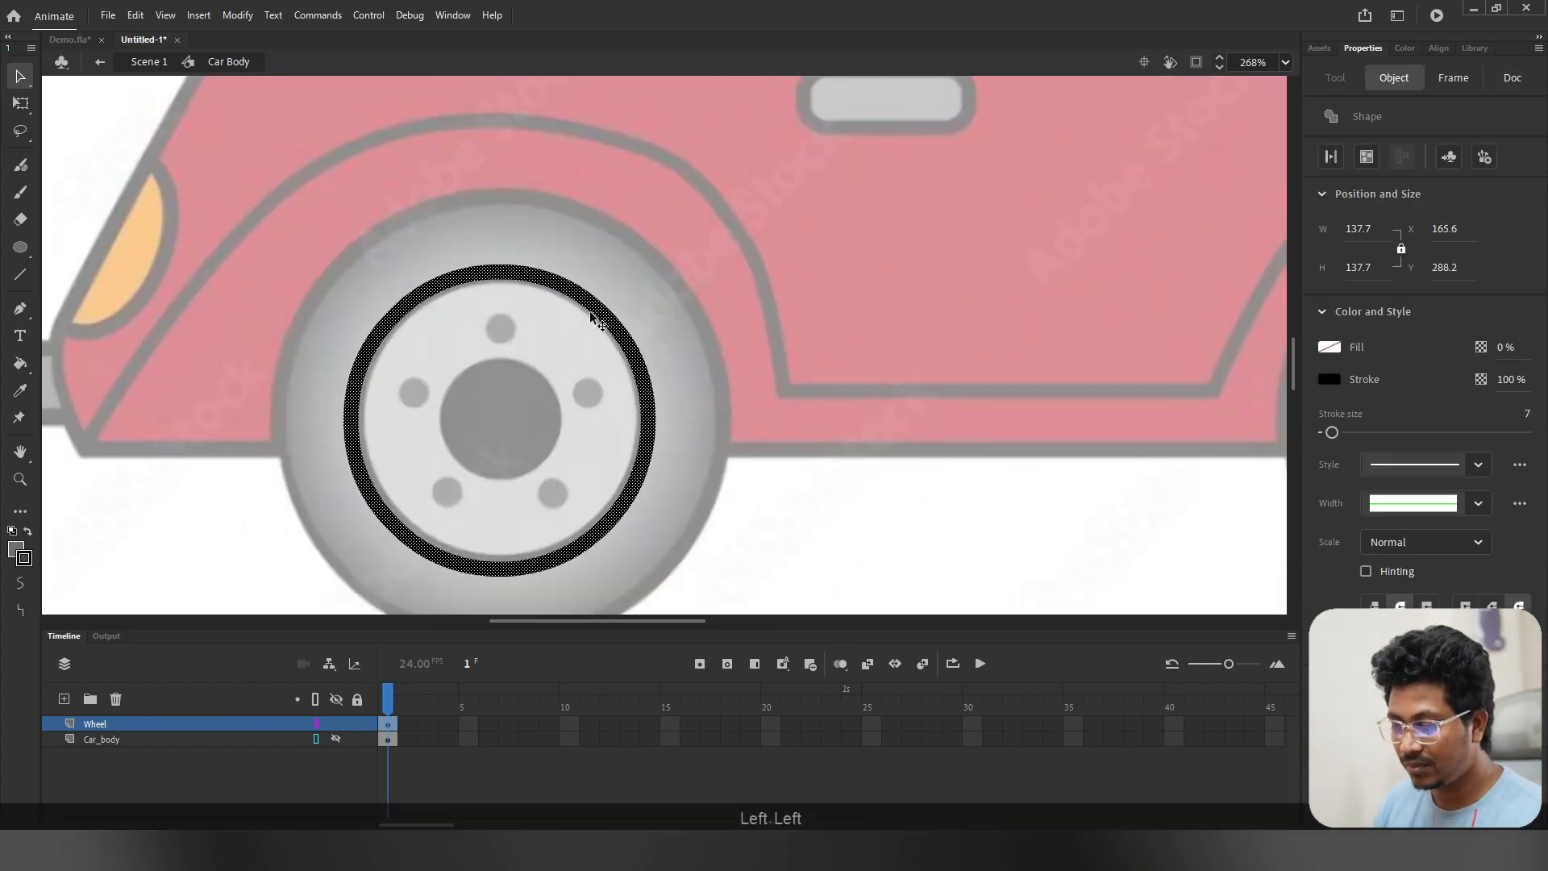
{"action": "key", "text": "Up"}
{"action": "key", "text": "Right"}
{"action": "key", "text": "Down"}
{"action": "key", "text": "Right"}
{"action": "key", "text": "Up"}
{"action": "key", "text": "Up"}
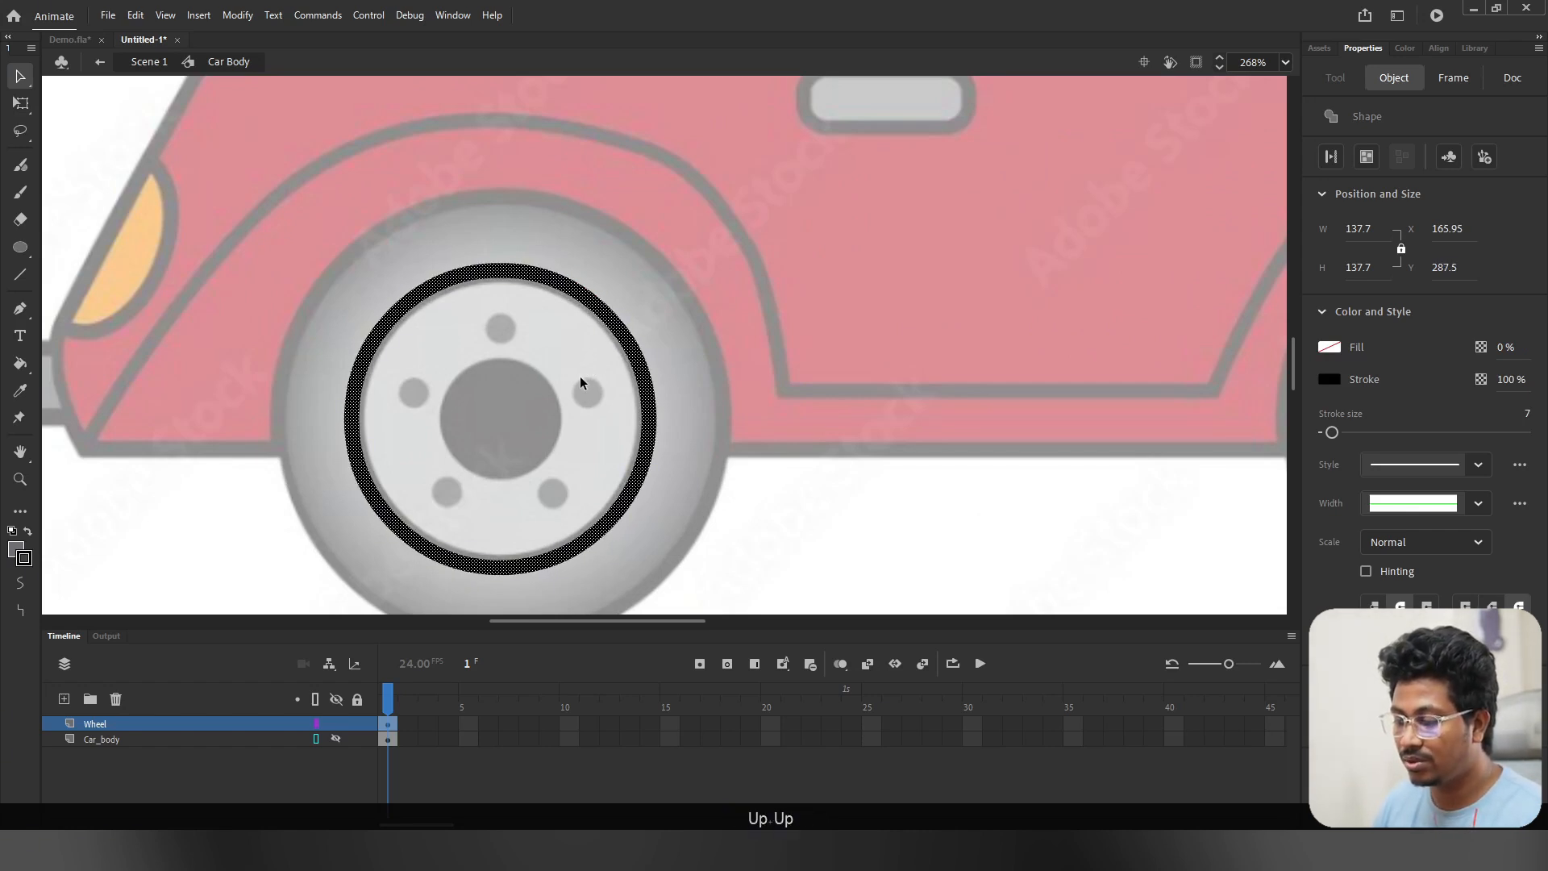
Step: Scale the rim circle down proportionally to about 133 px wide with Free Transform to match the reference rim
{"action": "left_click", "coordinate": [21, 103]}
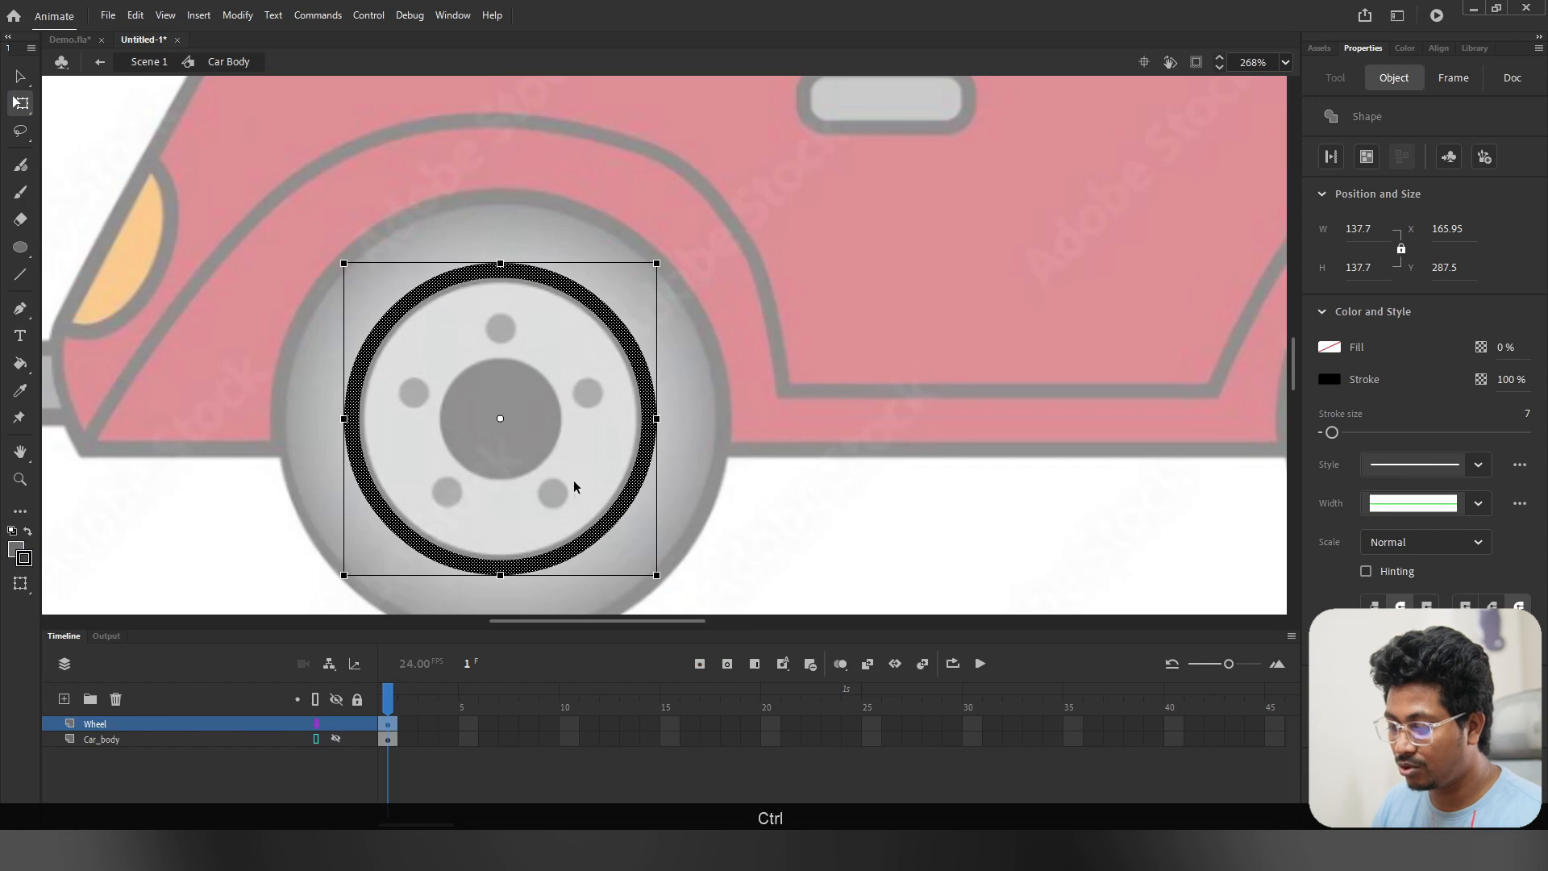
{"action": "scroll", "coordinate": [567, 480], "scroll_direction": "up", "scroll_amount": 2}
{"action": "scroll", "coordinate": [702, 538], "scroll_direction": "down", "scroll_amount": 2}
{"action": "left_click_drag", "start_coordinate": [694, 459], "coordinate": [687, 455]}
{"action": "left_click", "coordinate": [828, 474]}
Step: Copy the rim circle, paste it in place and enlarge the copy proportionally to about 207 px wide to match the tyre's outer edge
{"action": "scroll", "coordinate": [787, 484], "scroll_direction": "down", "scroll_amount": 3}
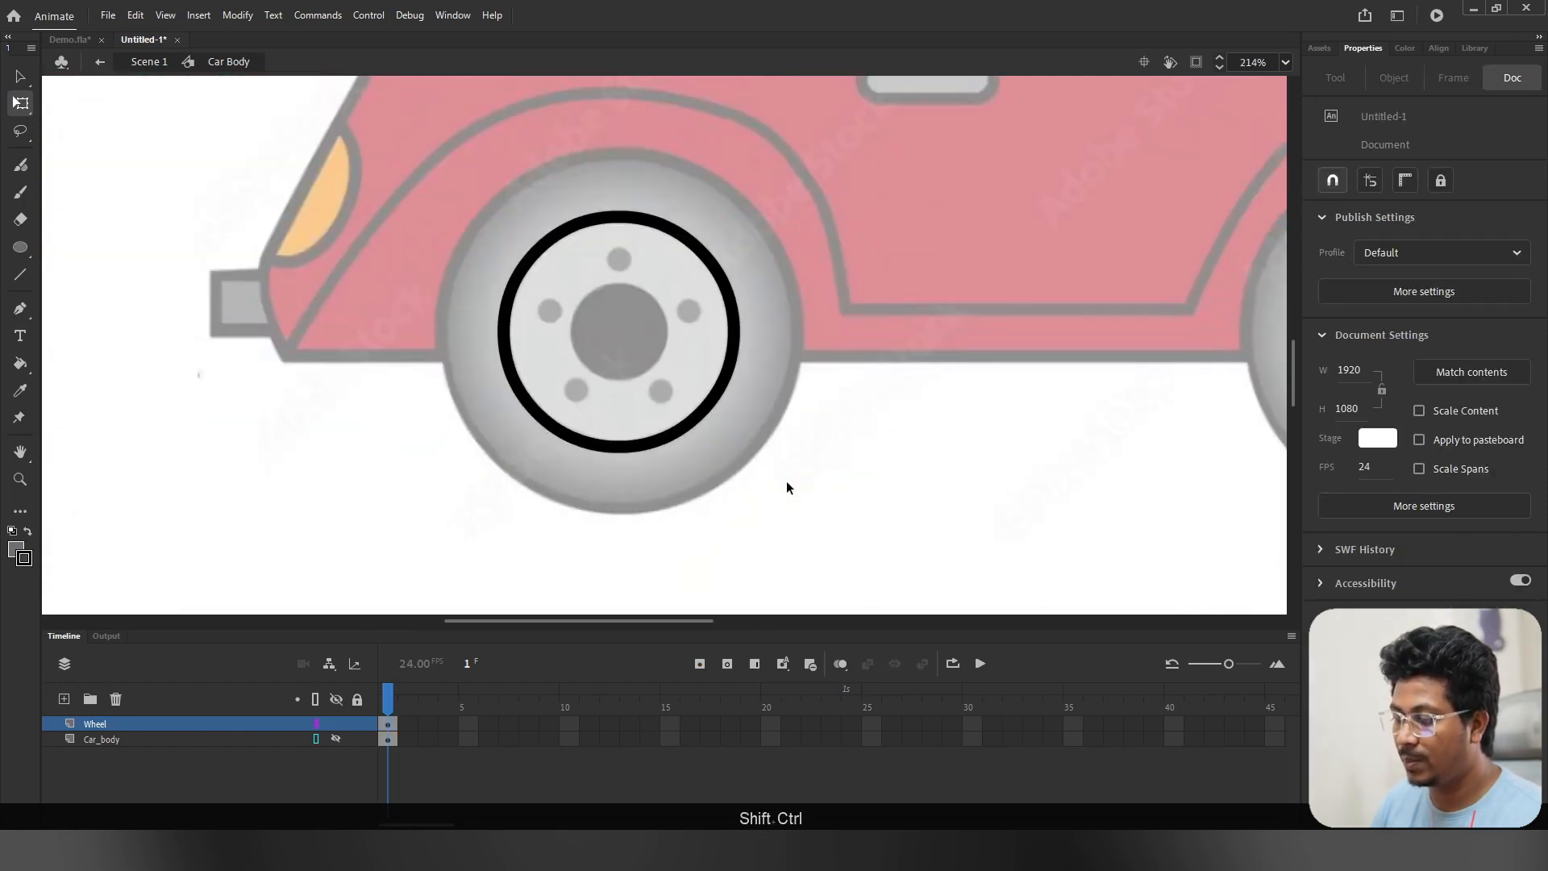
{"action": "scroll", "coordinate": [737, 362], "scroll_direction": "up", "scroll_amount": 1}
{"action": "key", "text": "space"}
{"action": "left_click_drag", "start_coordinate": [717, 367], "coordinate": [598, 435]}
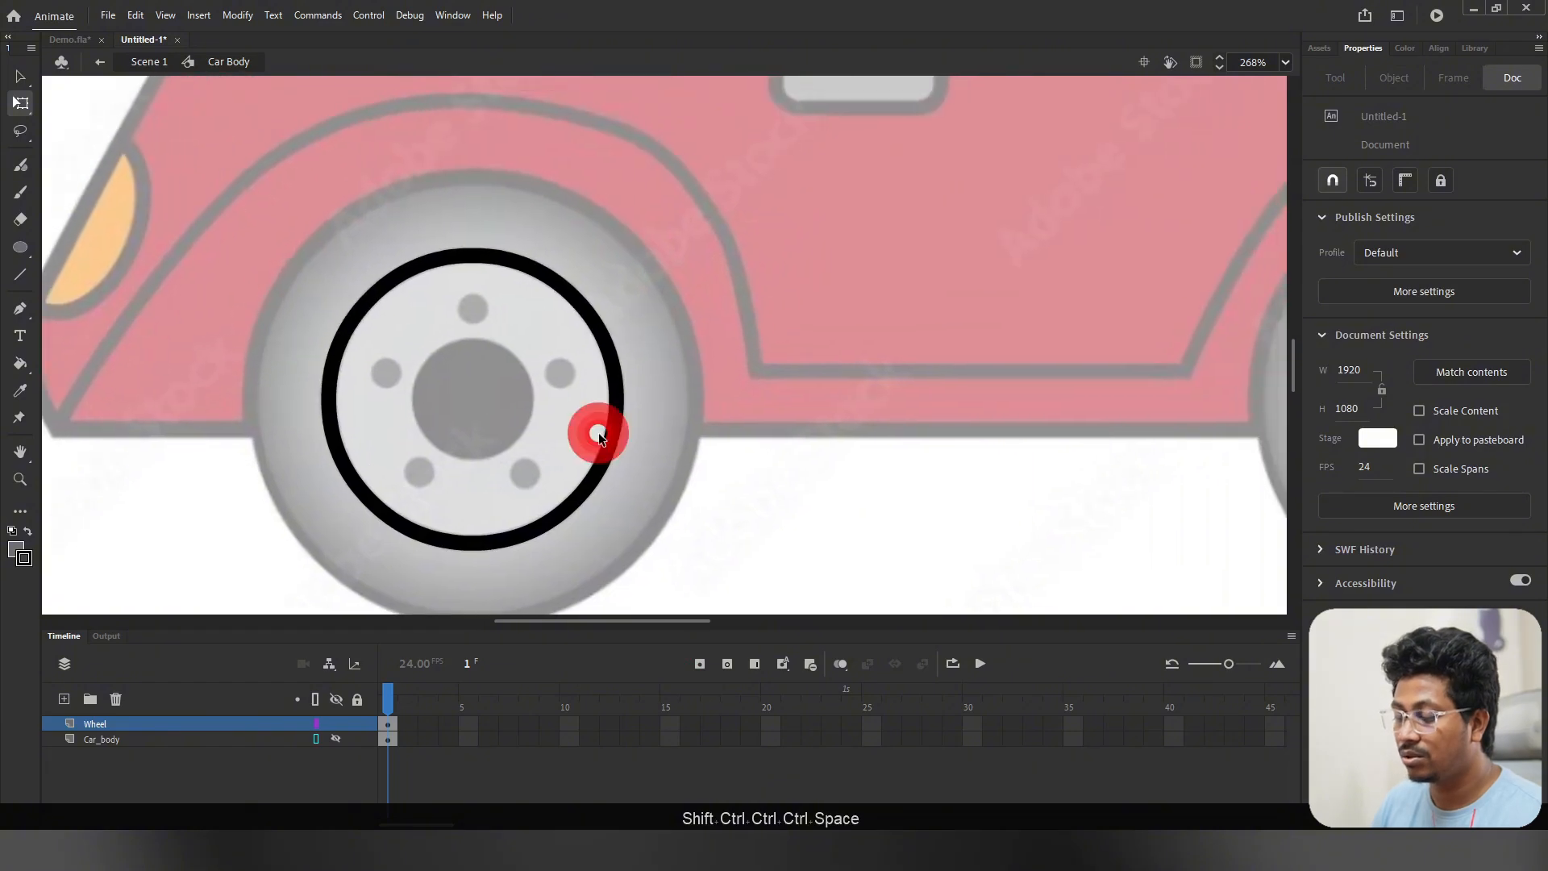
{"action": "left_click", "coordinate": [606, 463]}
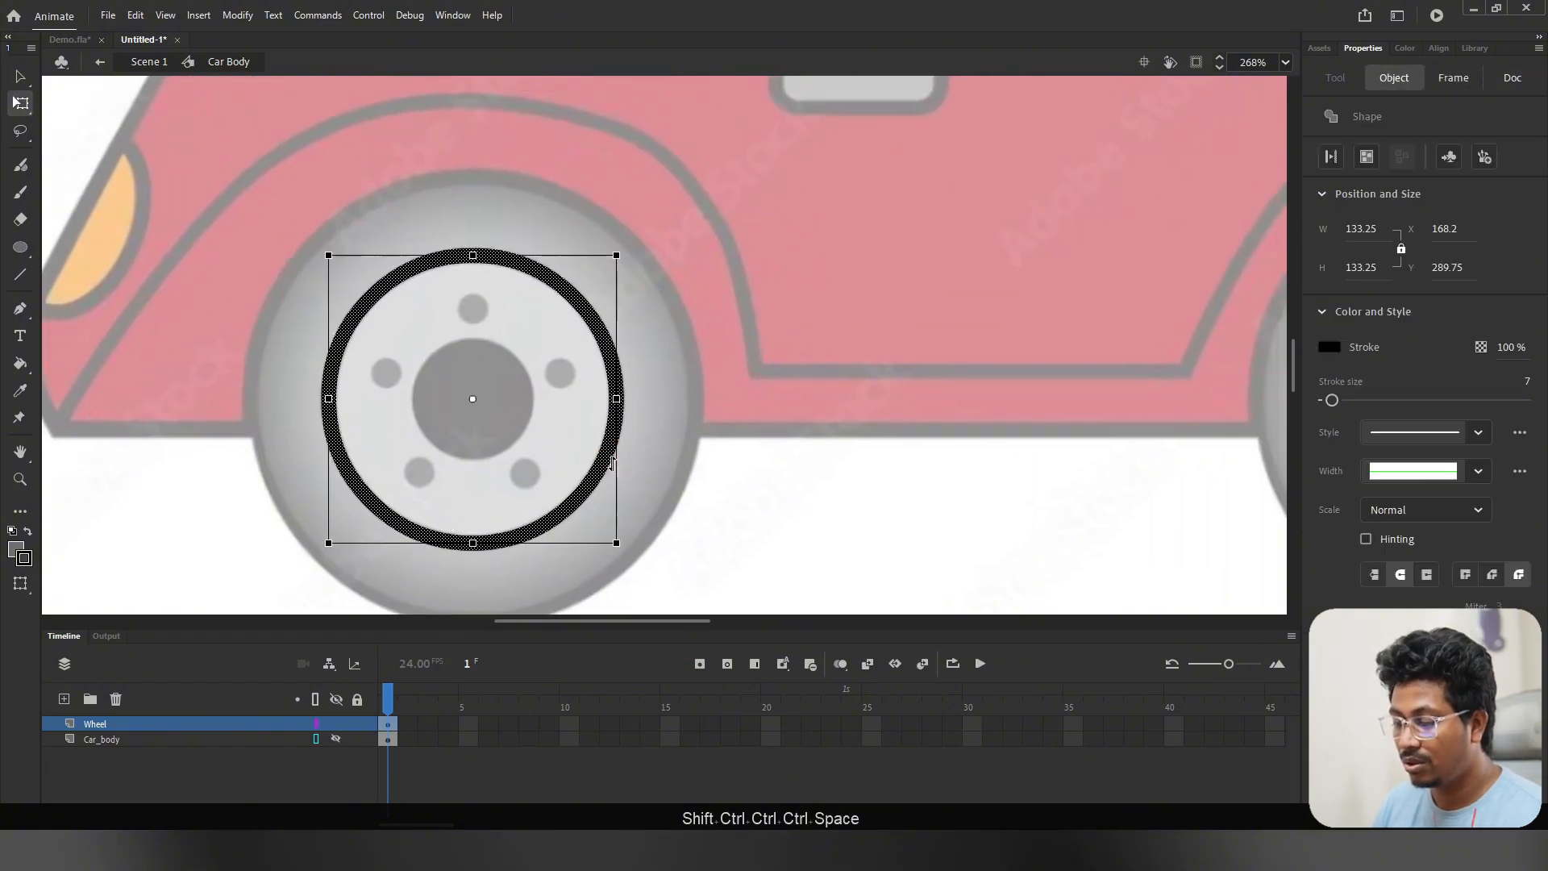
{"action": "key", "text": "ctrl+c"}
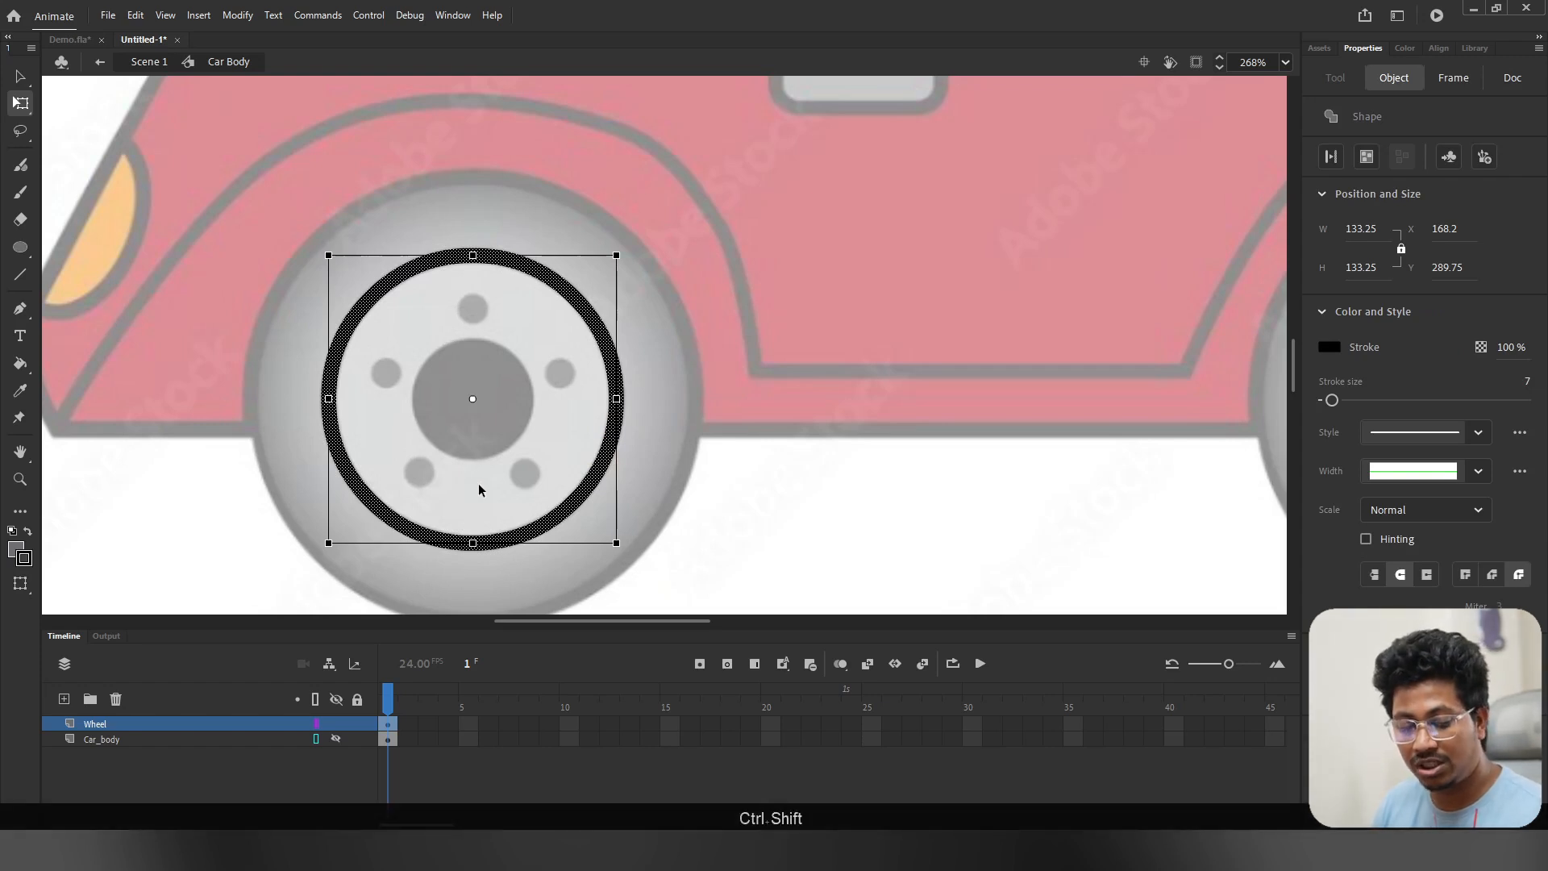
{"action": "key", "text": "ctrl+shift+v"}
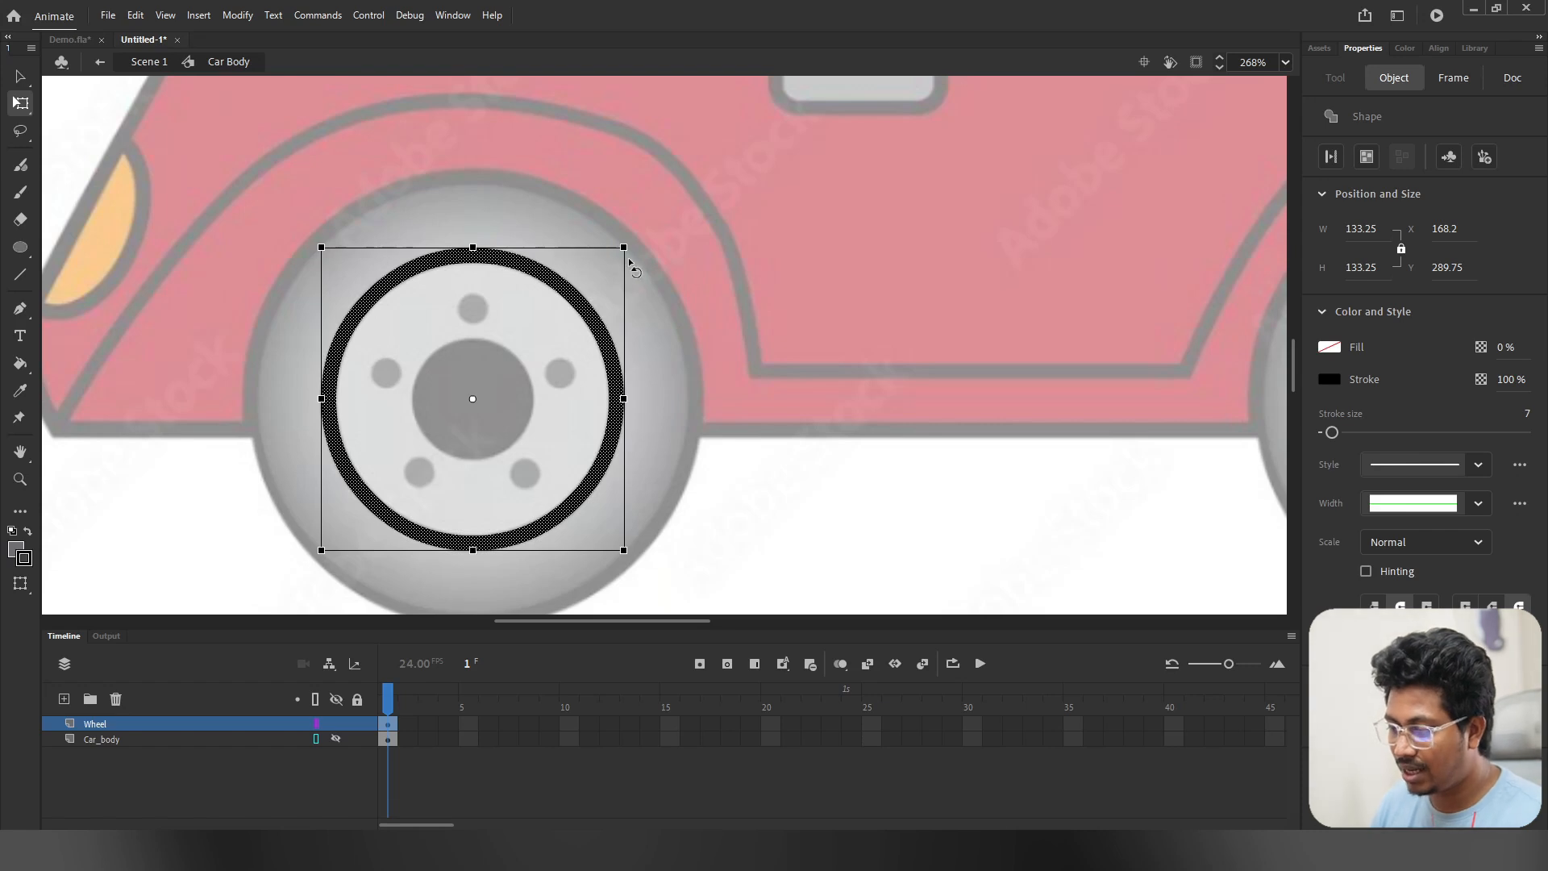
{"action": "left_click_drag", "start_coordinate": [624, 247], "coordinate": [807, 161]}
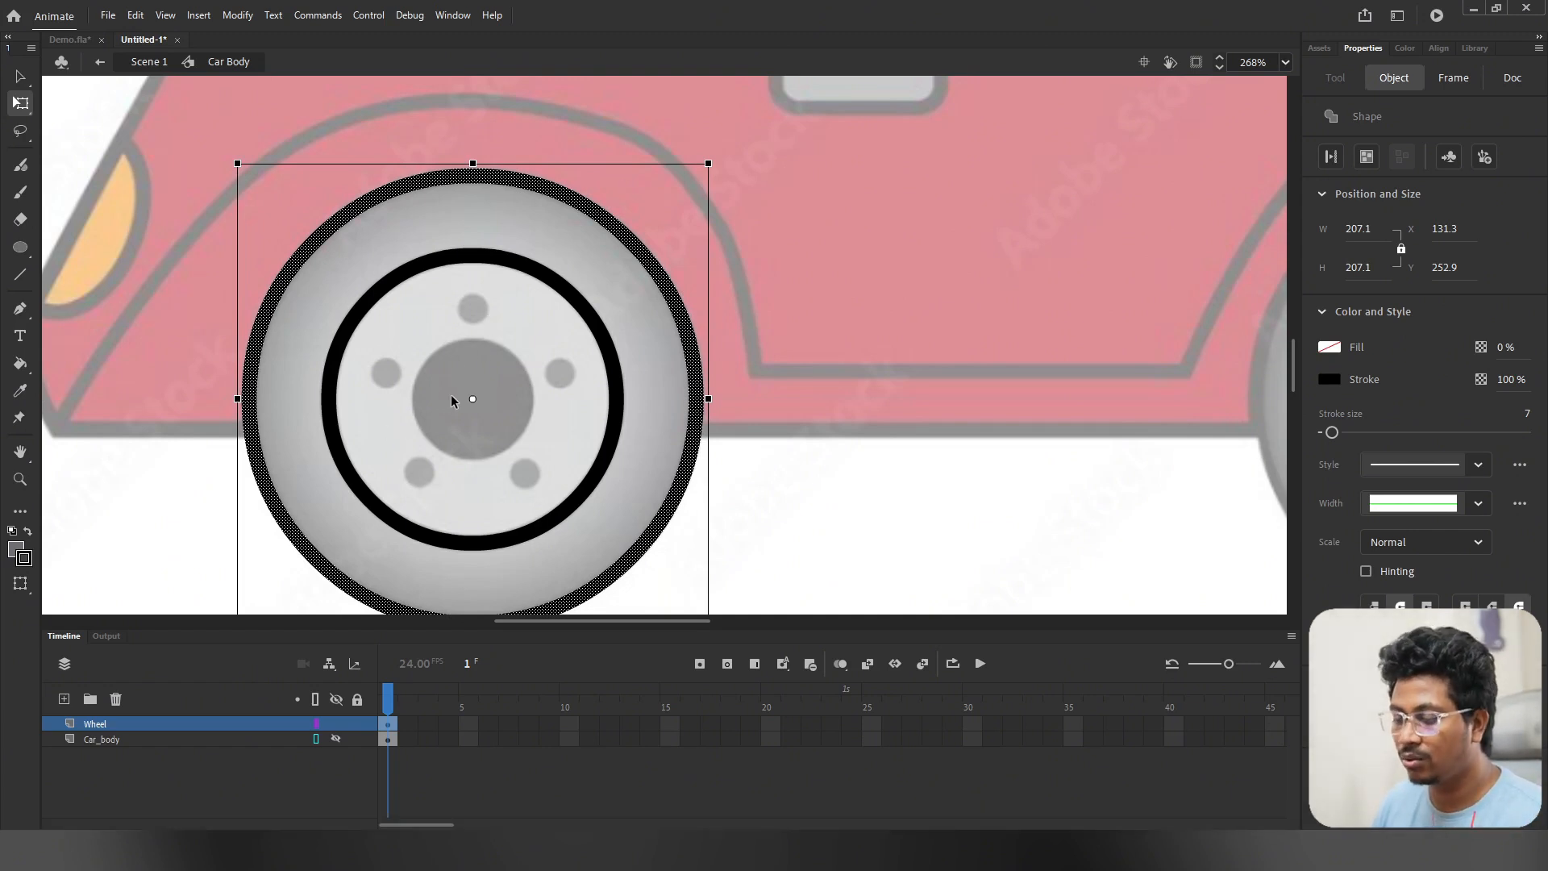
{"action": "left_click", "coordinate": [613, 377]}
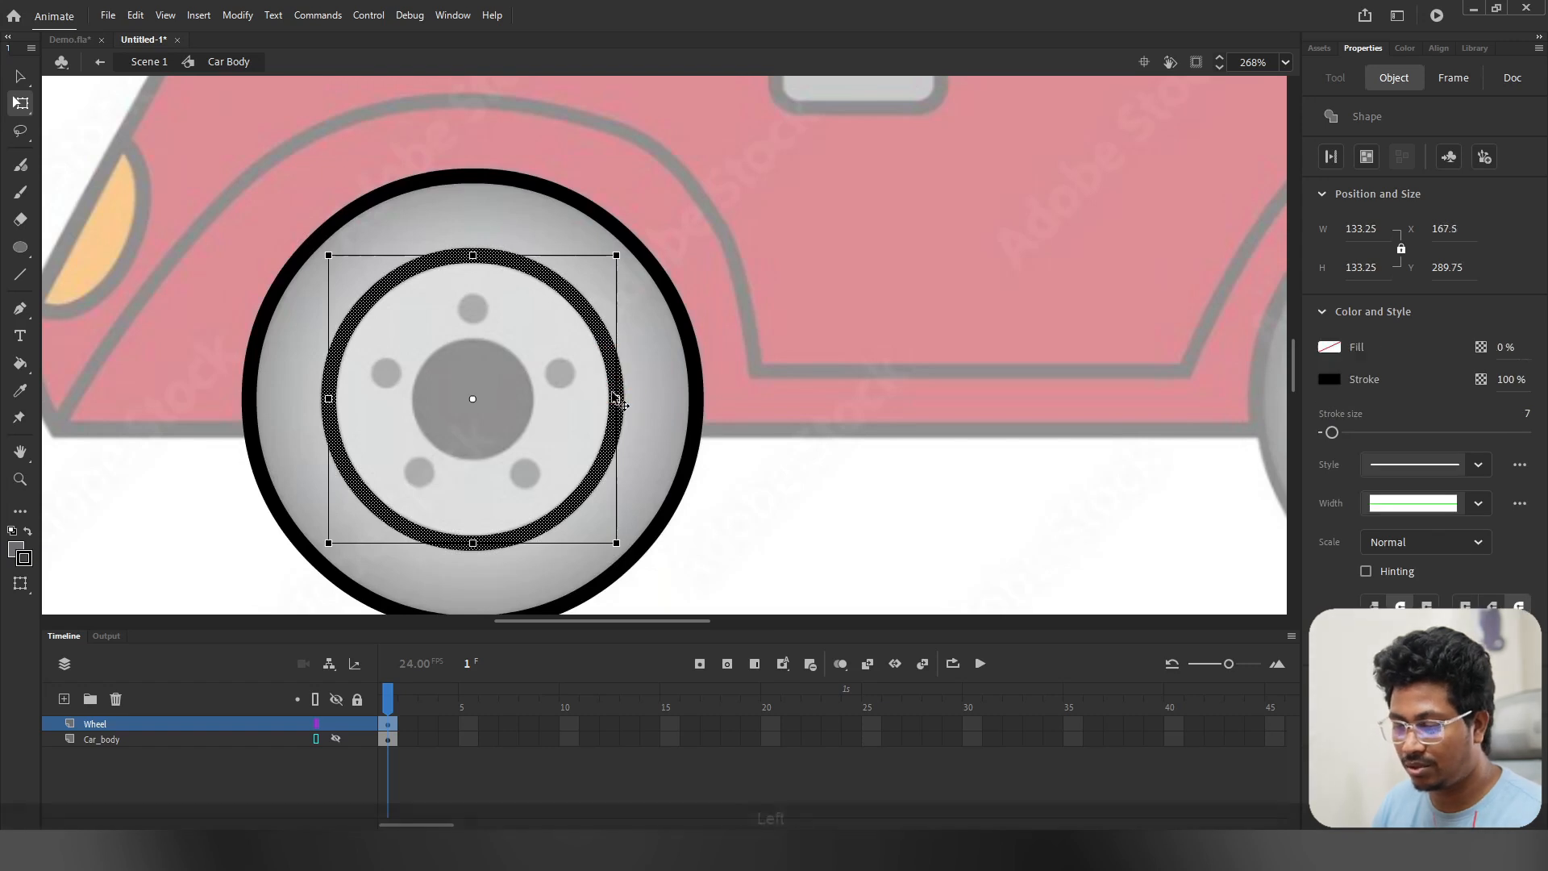
{"action": "key", "text": "Left"}
{"action": "key", "text": "Left"}
{"action": "key", "text": "Left"}
{"action": "key", "text": "Left"}
{"action": "key", "text": "Right"}
{"action": "key", "text": "Right"}
{"action": "key", "text": "Right"}
{"action": "key", "text": "ctrl+z"}
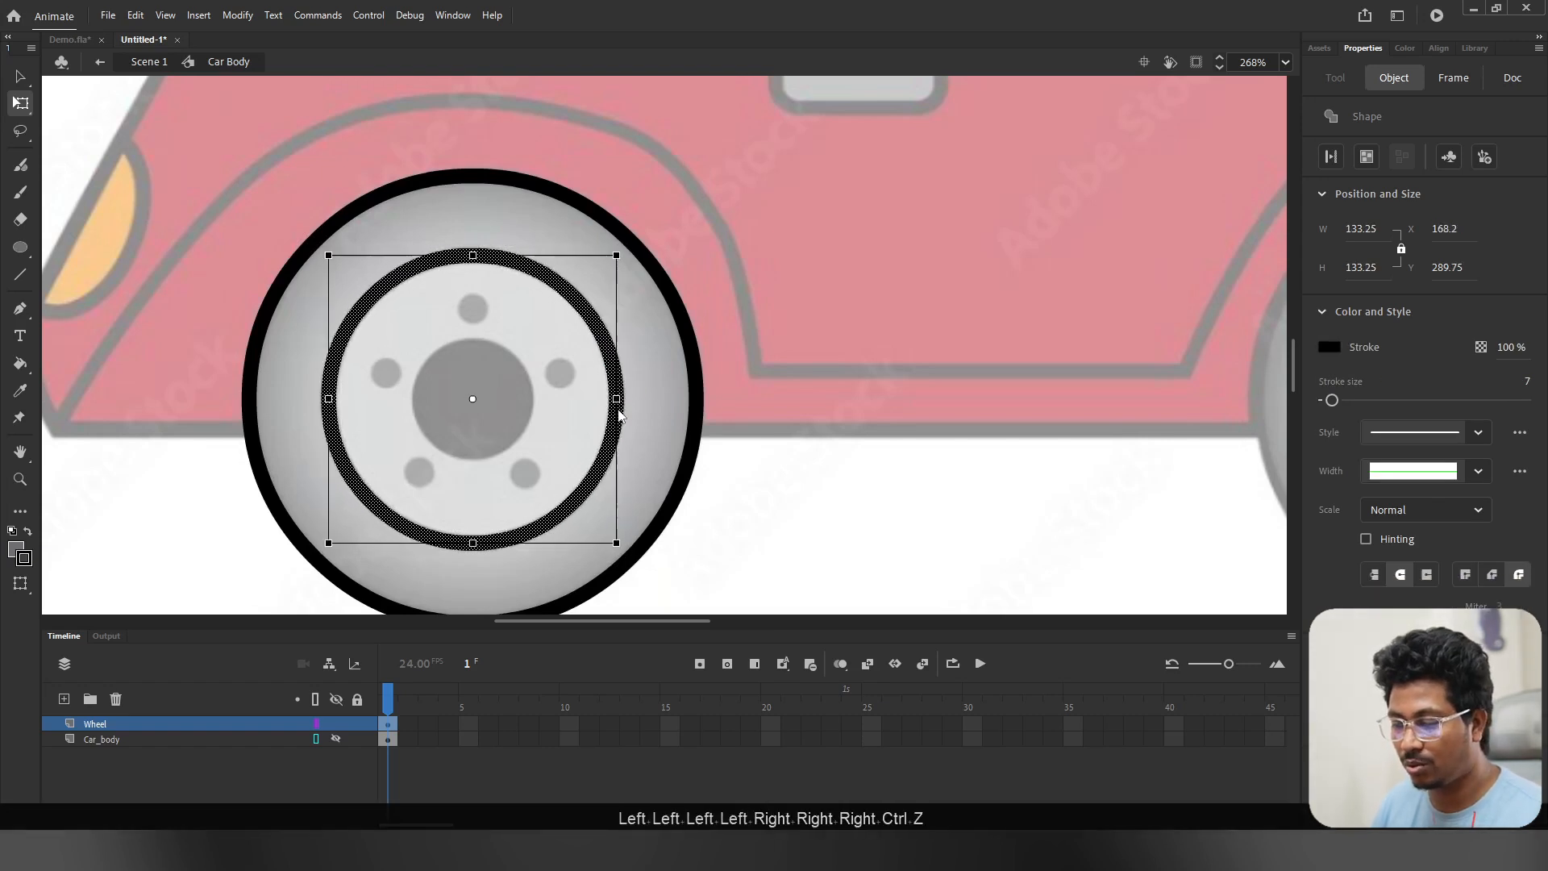
{"action": "key", "text": "ctrl+z"}
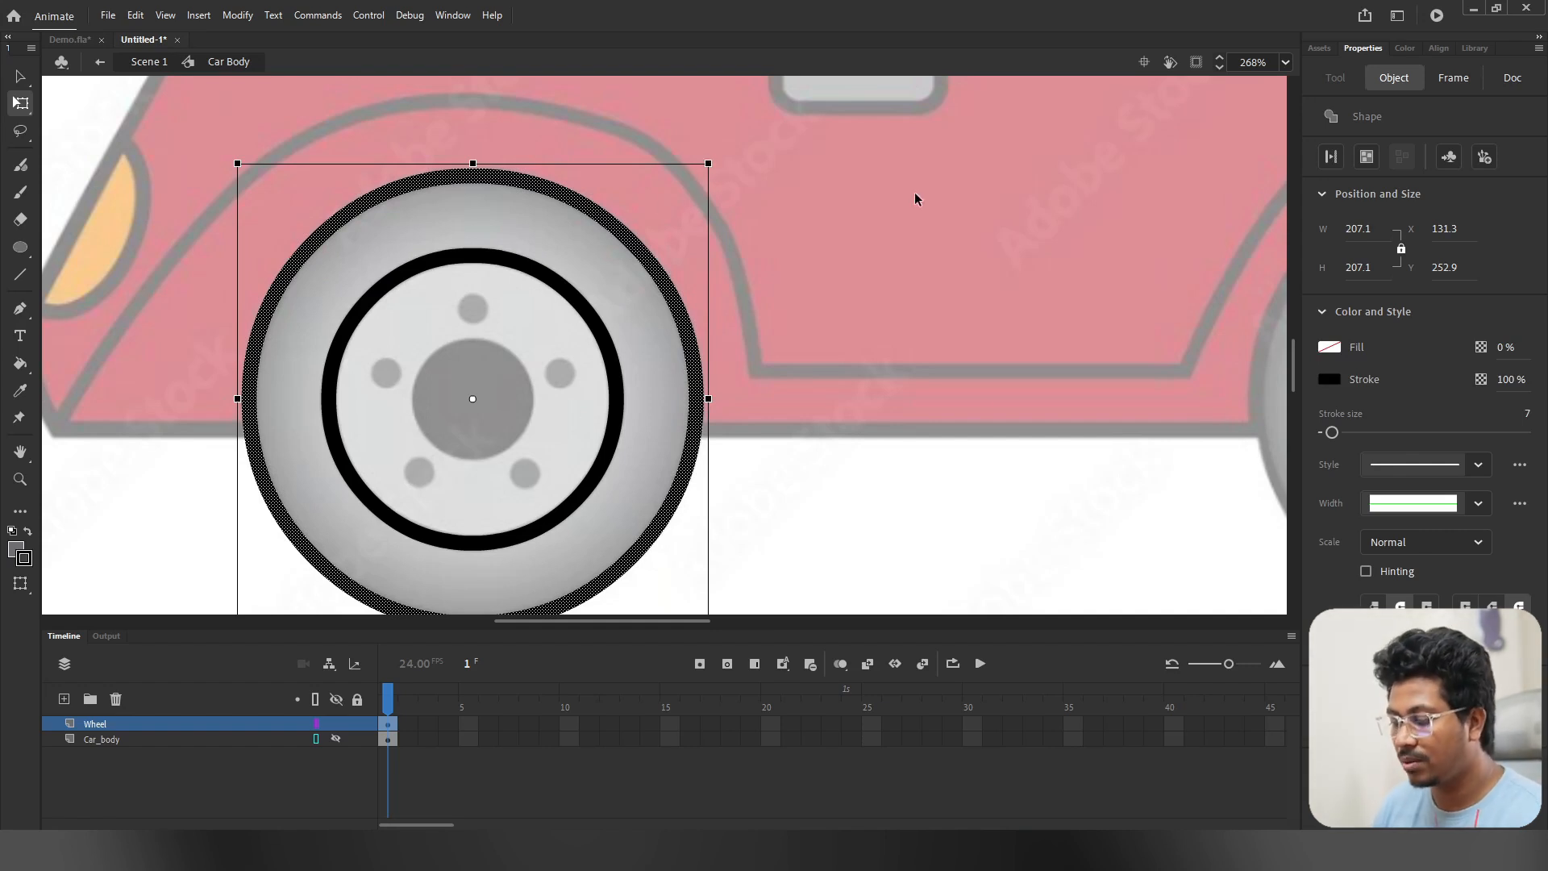
Step: Paste another copy of the rim circle in place and scale it down proportionally to about 49.6 px wide around the reference hub
{"action": "left_click", "coordinate": [874, 528]}
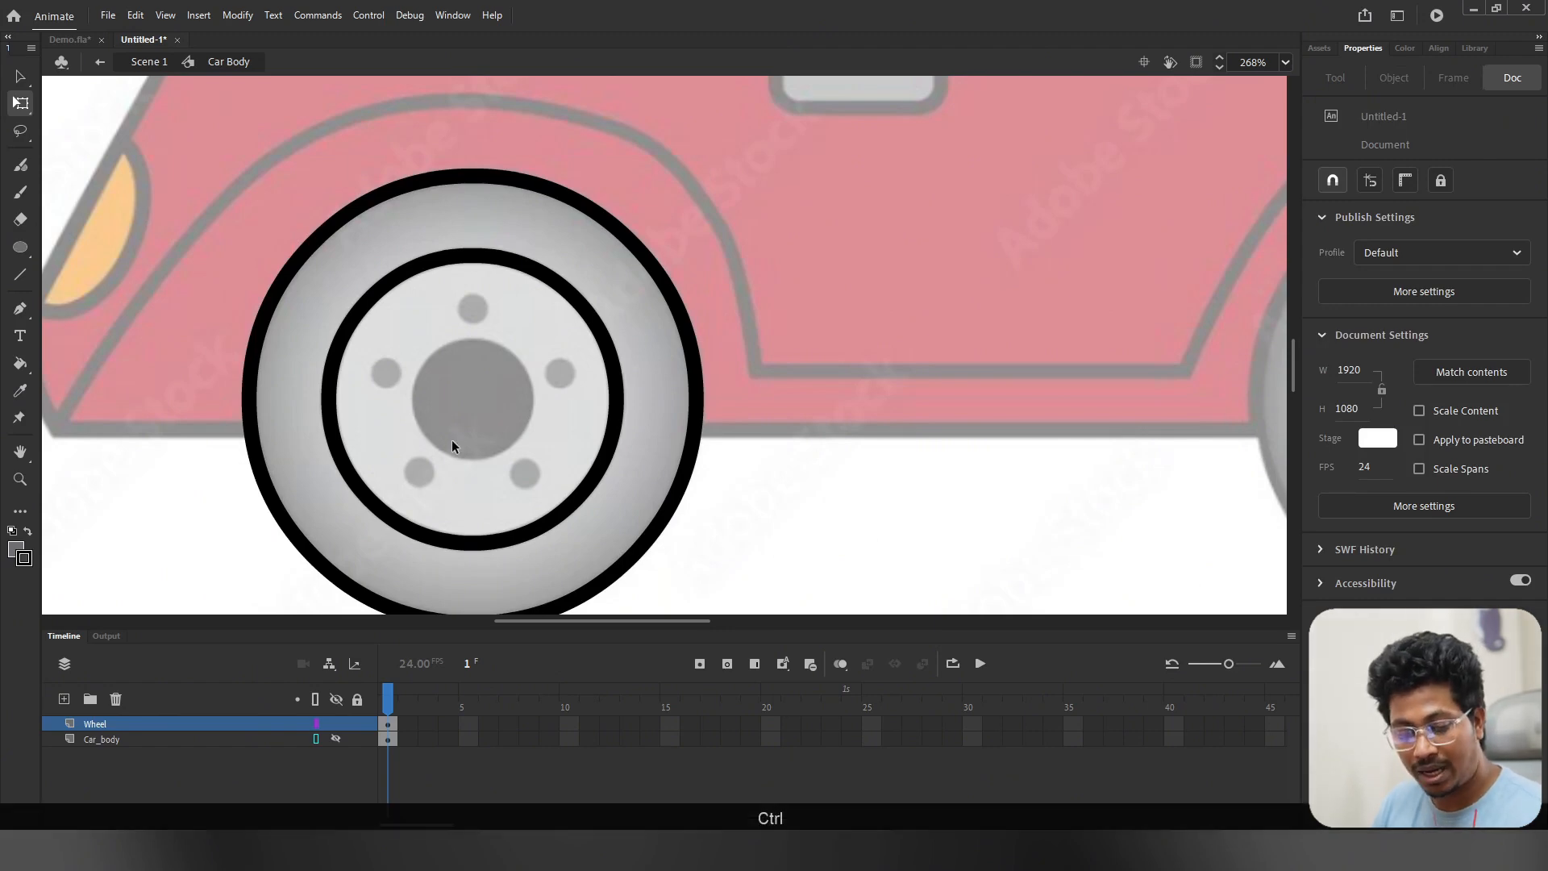
{"action": "key", "text": "ctrl+shift+v"}
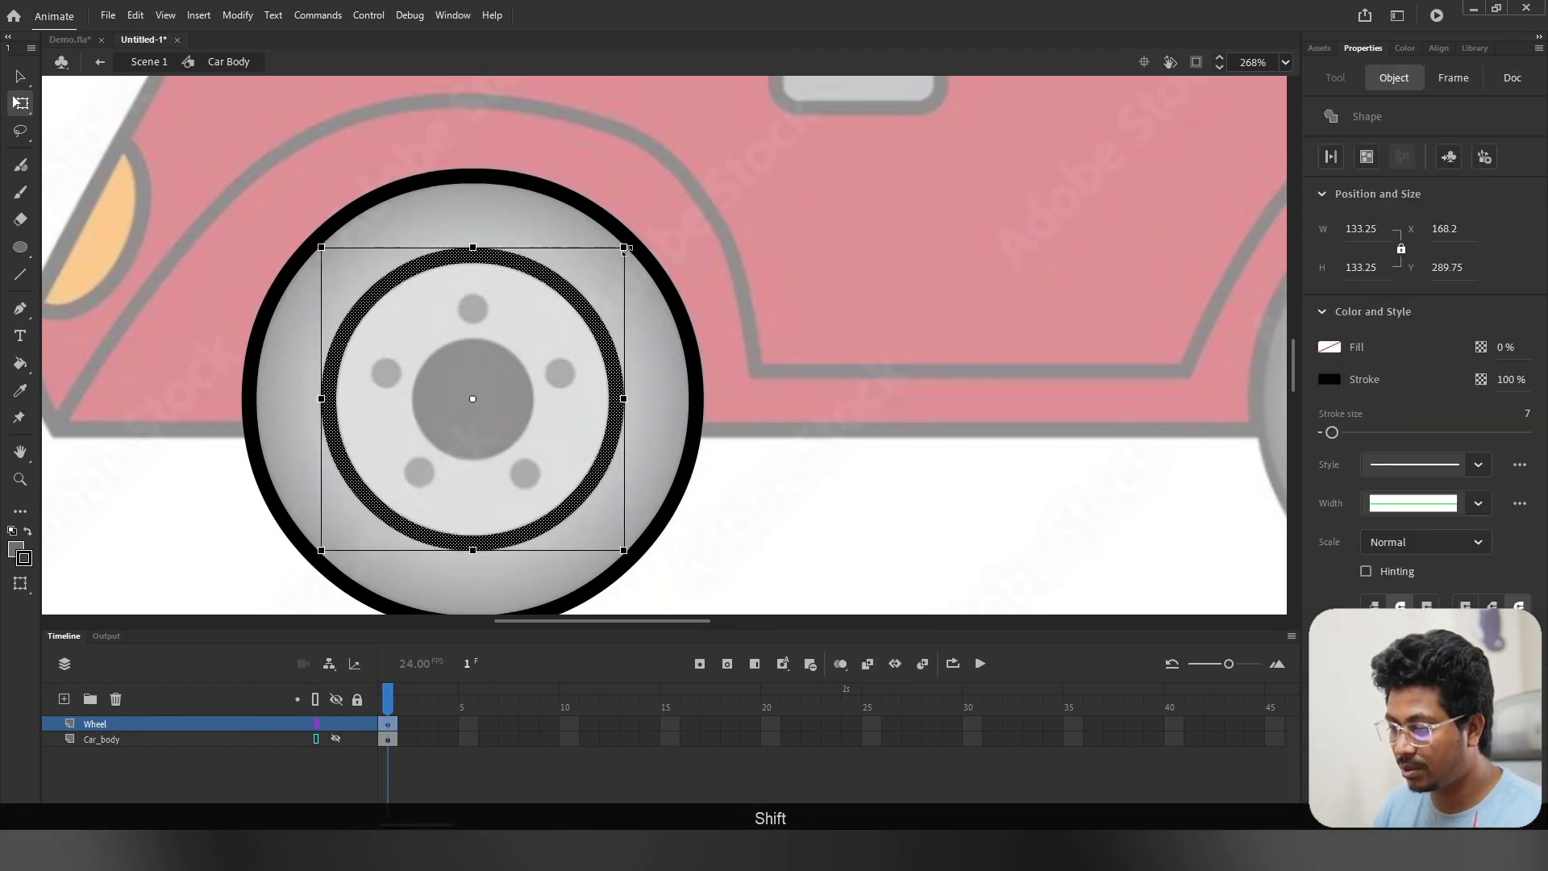
{"action": "left_click_drag", "start_coordinate": [627, 248], "coordinate": [531, 339]}
{"action": "scroll", "coordinate": [490, 509], "scroll_direction": "up", "scroll_amount": 2}
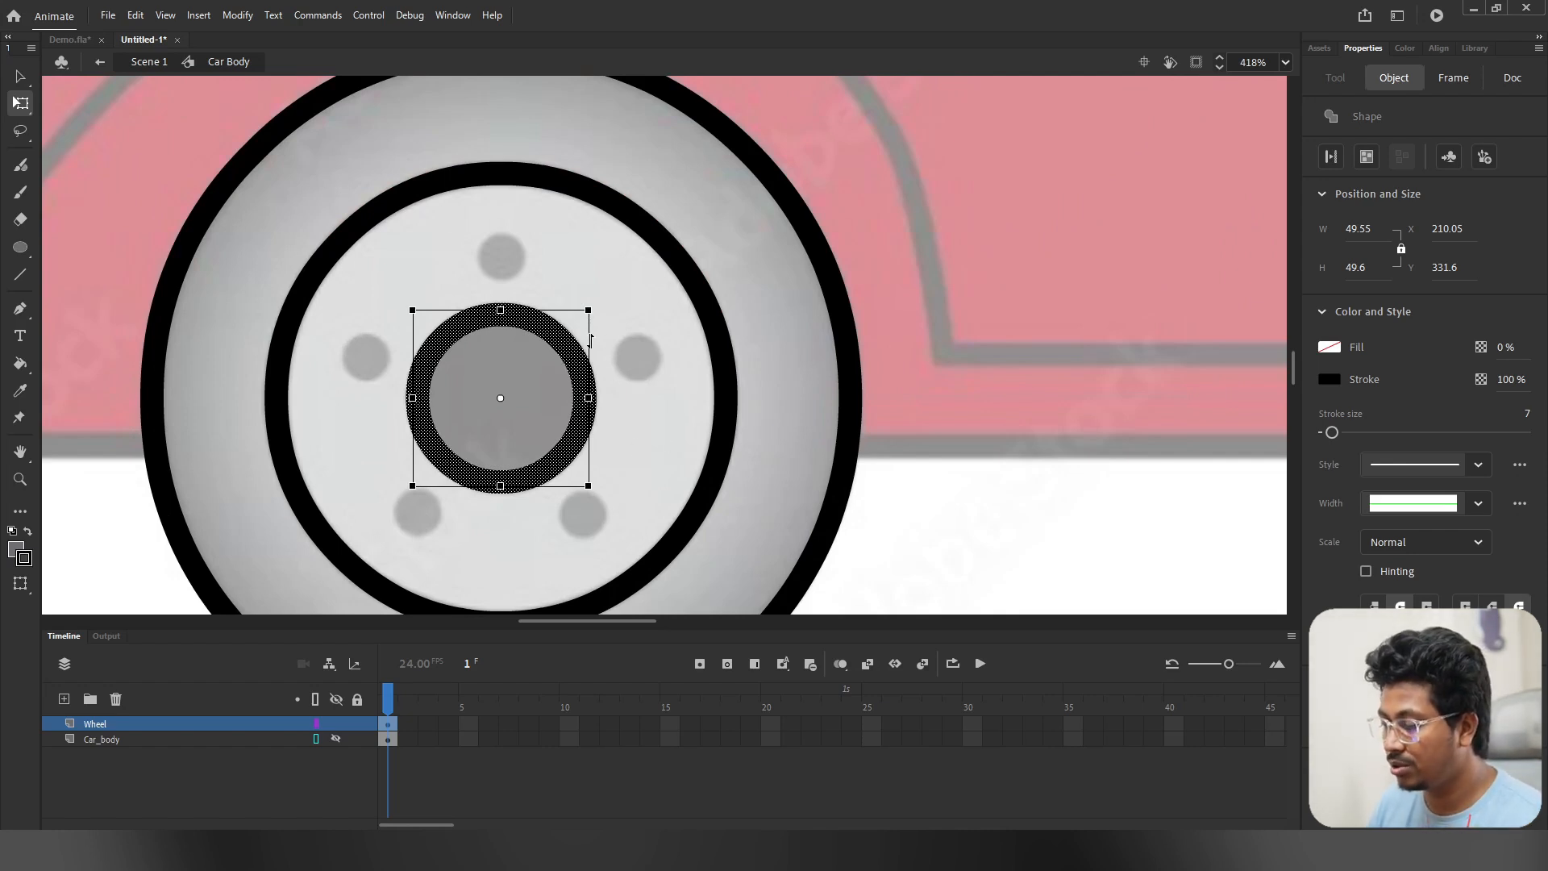
Step: Copy the hub circle, paste it in place and shrink the copy proportionally about its centre to about 4.2 px wide
{"action": "key", "text": "ctrl"}
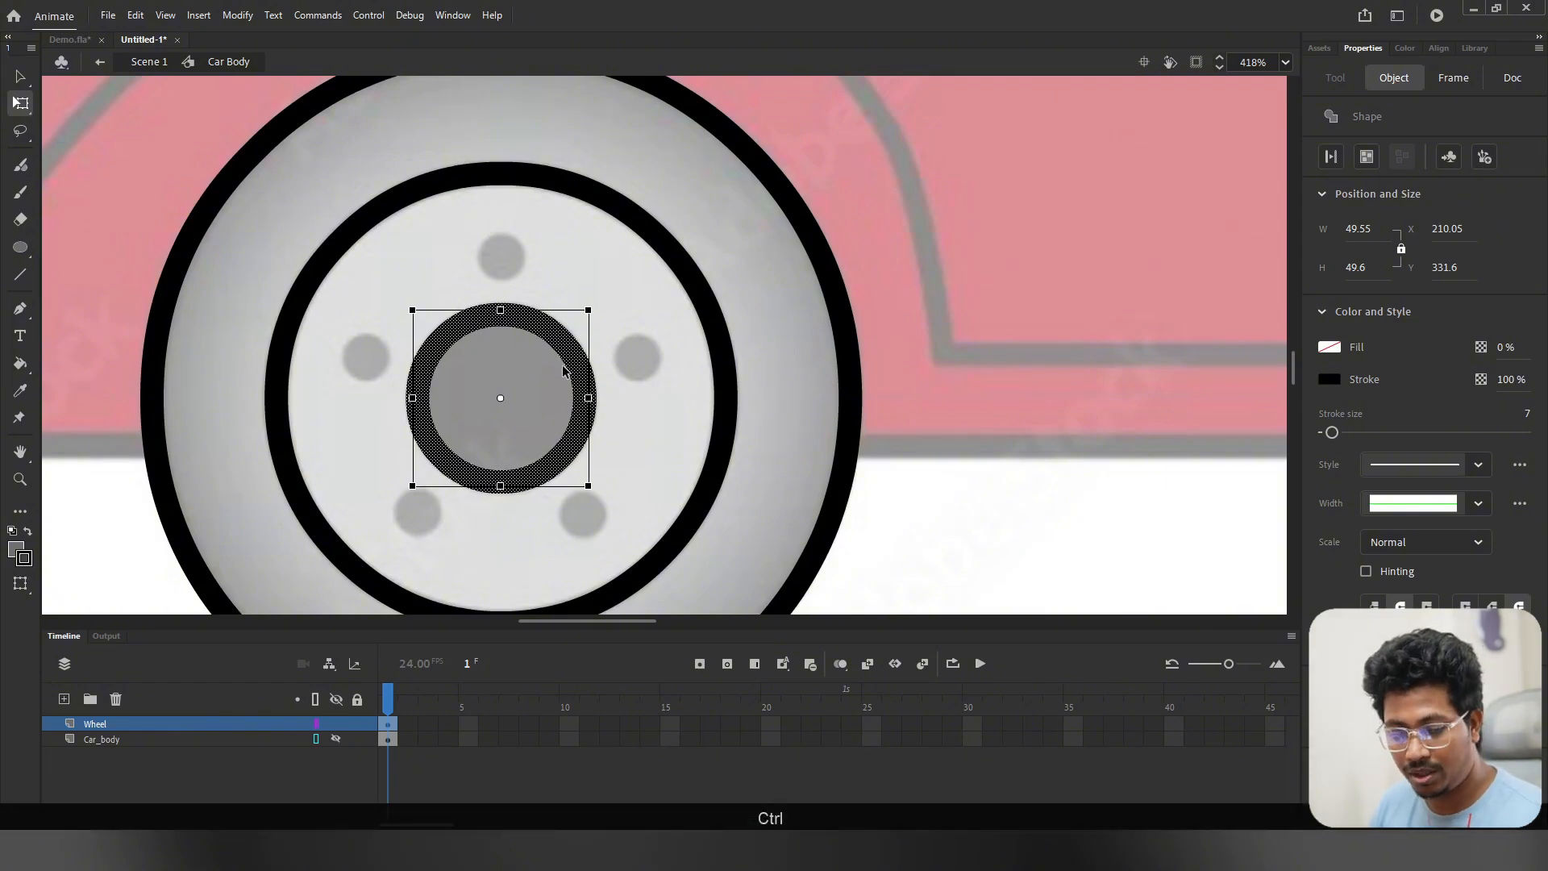
{"action": "key", "text": "ctrl+c"}
{"action": "key", "text": "ctrl+shift+v"}
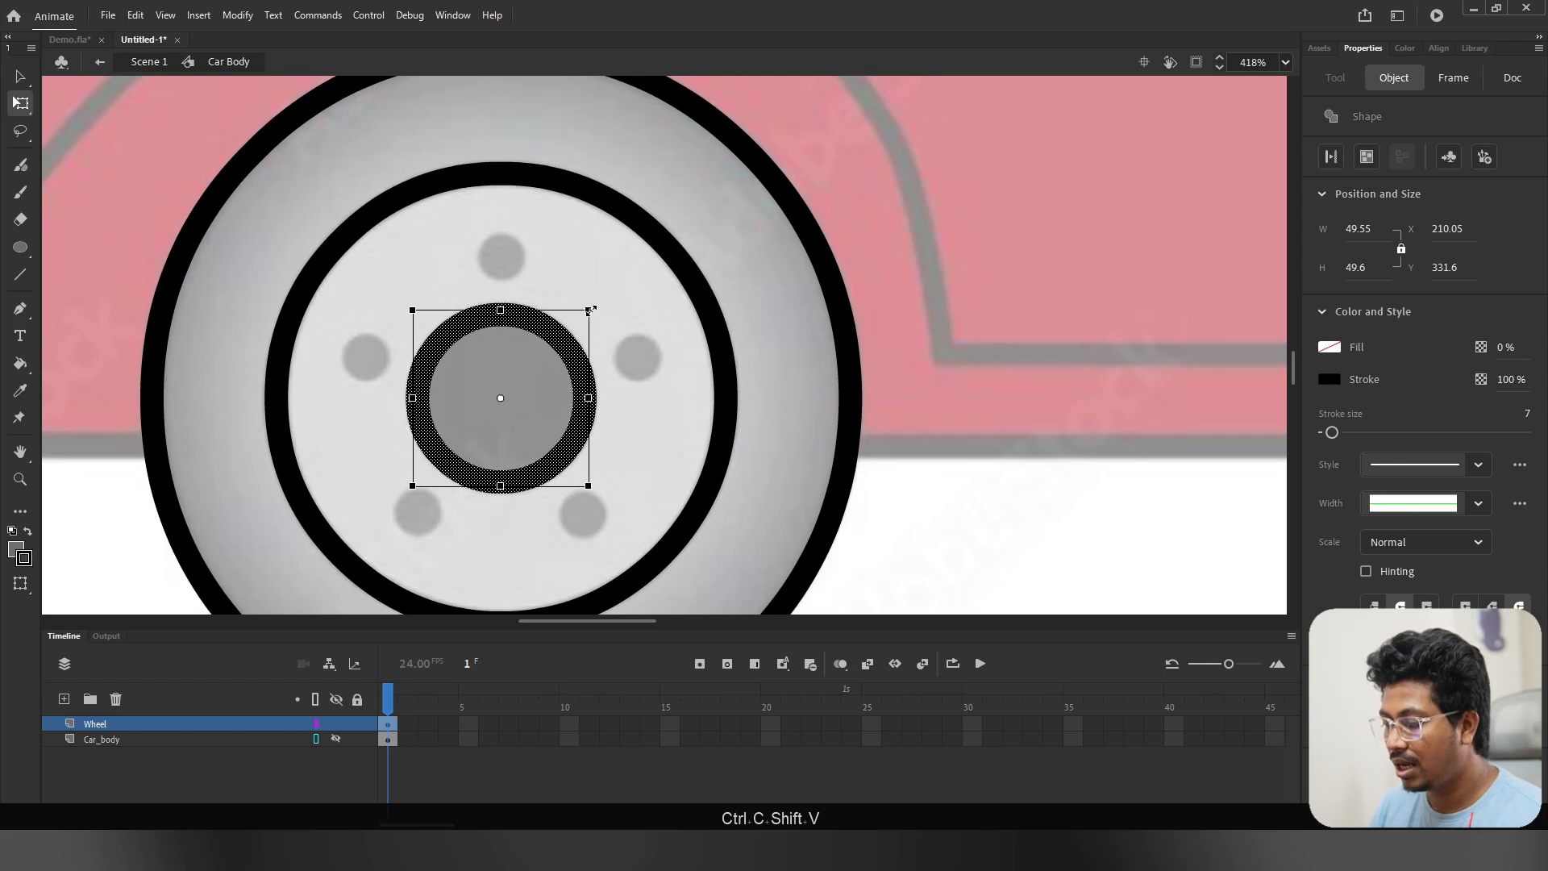
{"action": "left_click_drag", "start_coordinate": [587, 309], "coordinate": [519, 215]}
{"action": "scroll", "coordinate": [508, 385], "scroll_direction": "up", "scroll_amount": 2}
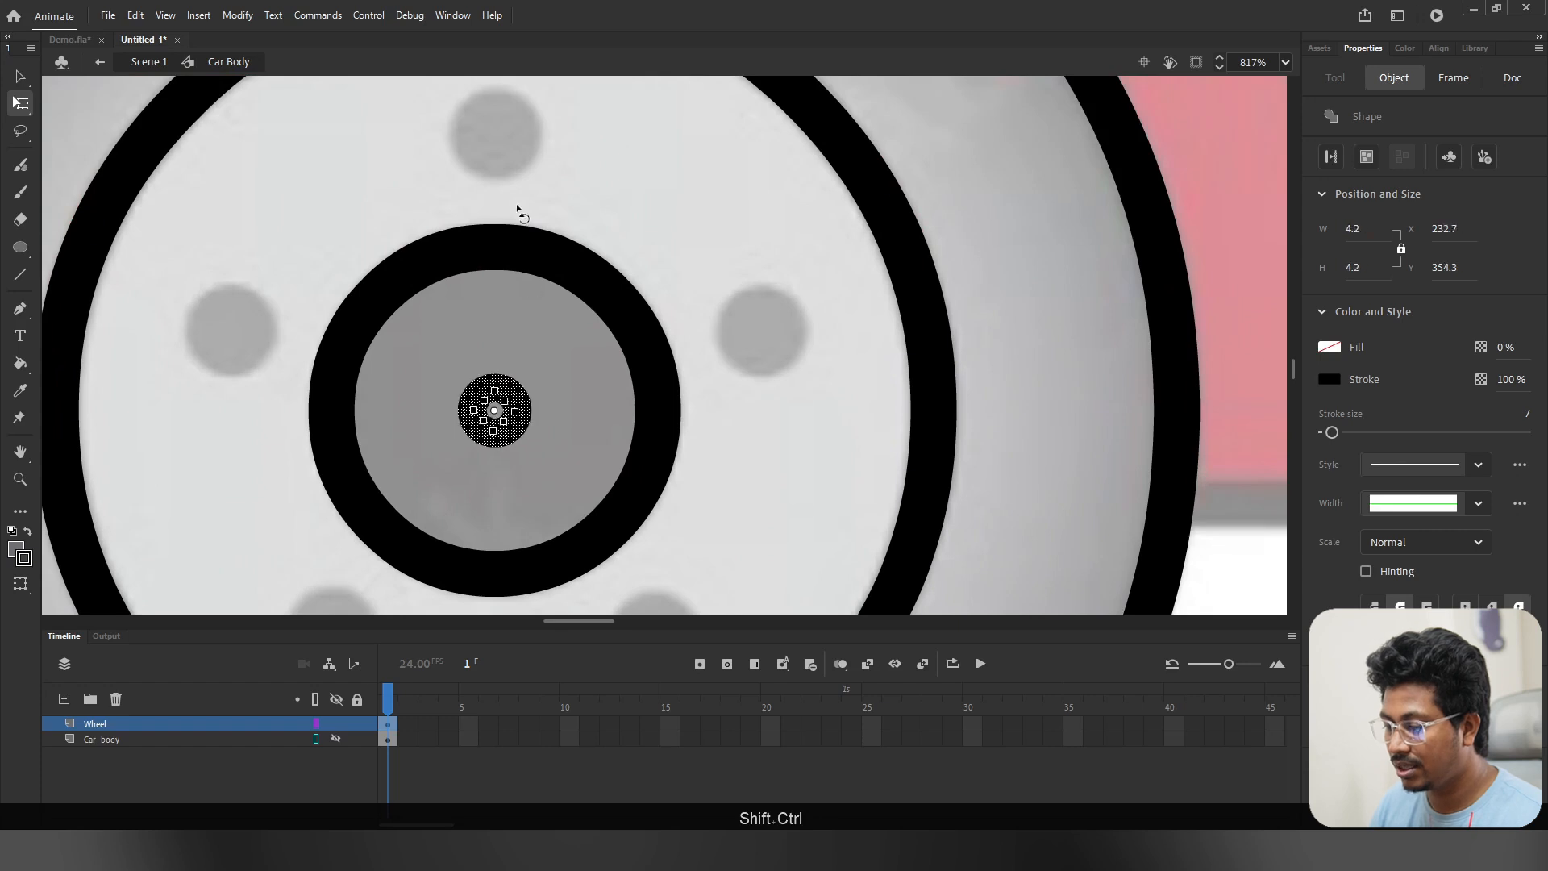
{"action": "scroll", "coordinate": [508, 391], "scroll_direction": "down", "scroll_amount": 3}
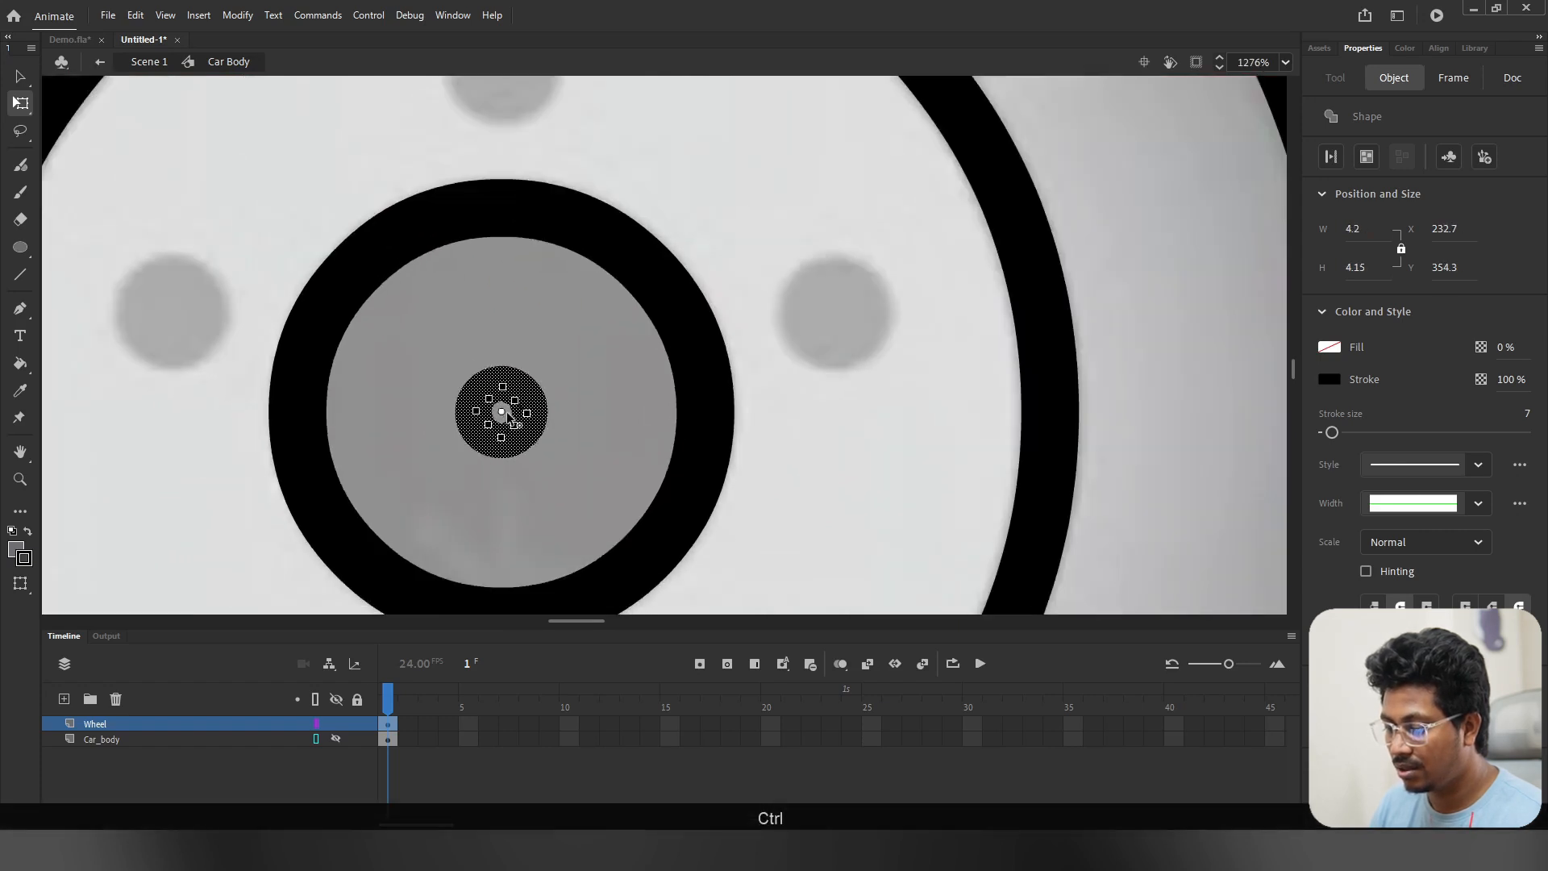
Step: Move the small circle straight up onto the wheel's top bolt and enlarge it proportionally to about 6.8 px wide
{"action": "key", "text": "shift+Up"}
{"action": "key", "text": "shift+Up"}
{"action": "key", "text": "shift+Up"}
{"action": "key", "text": "shift+Up"}
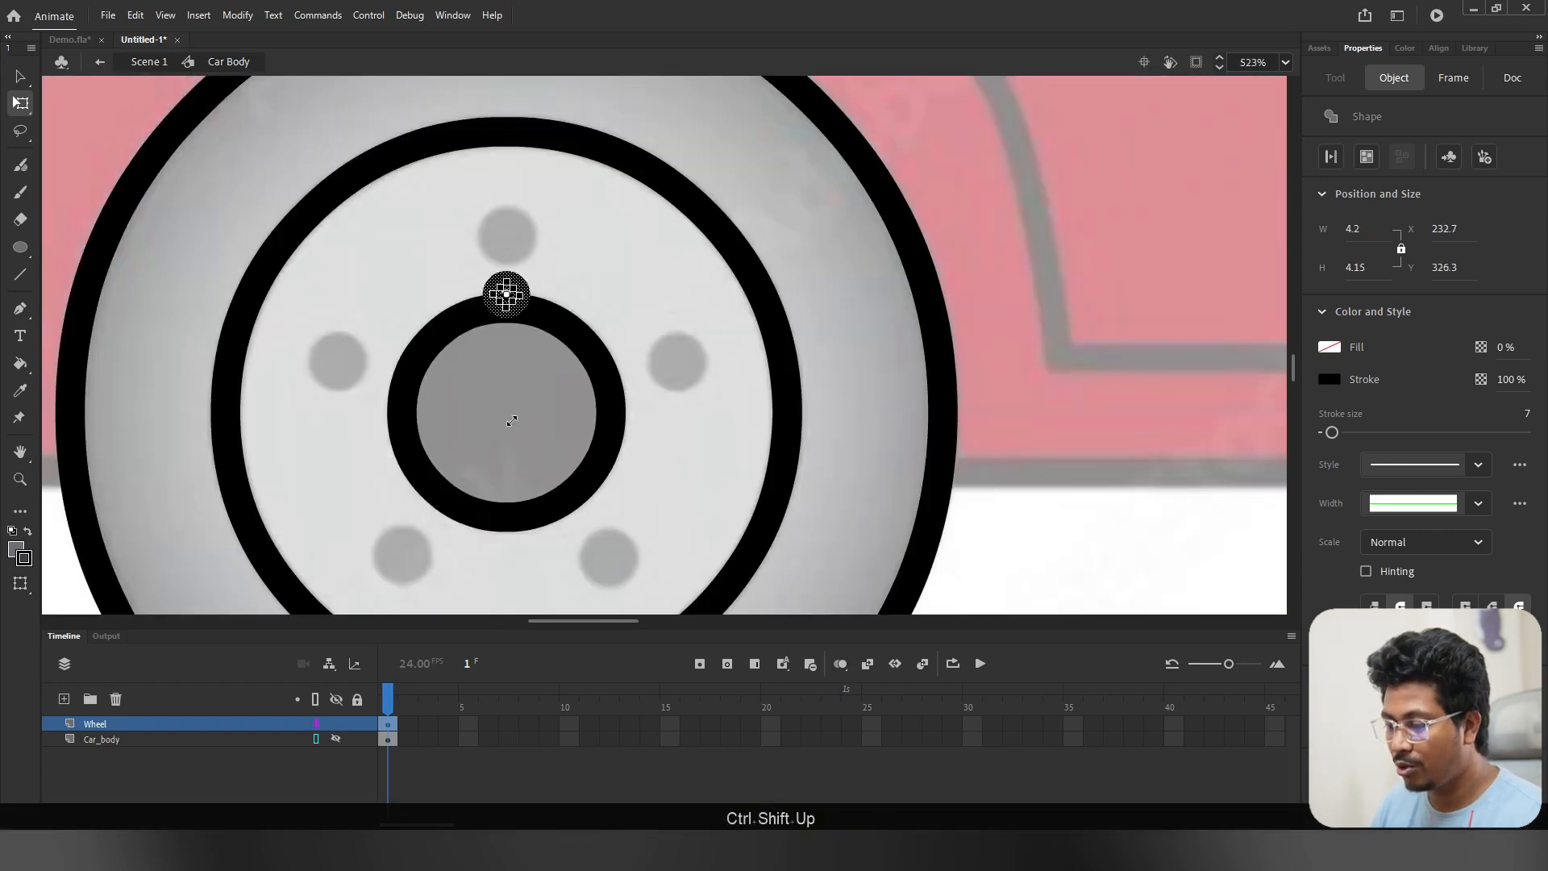
{"action": "scroll", "coordinate": [515, 229], "scroll_direction": "up", "scroll_amount": 6}
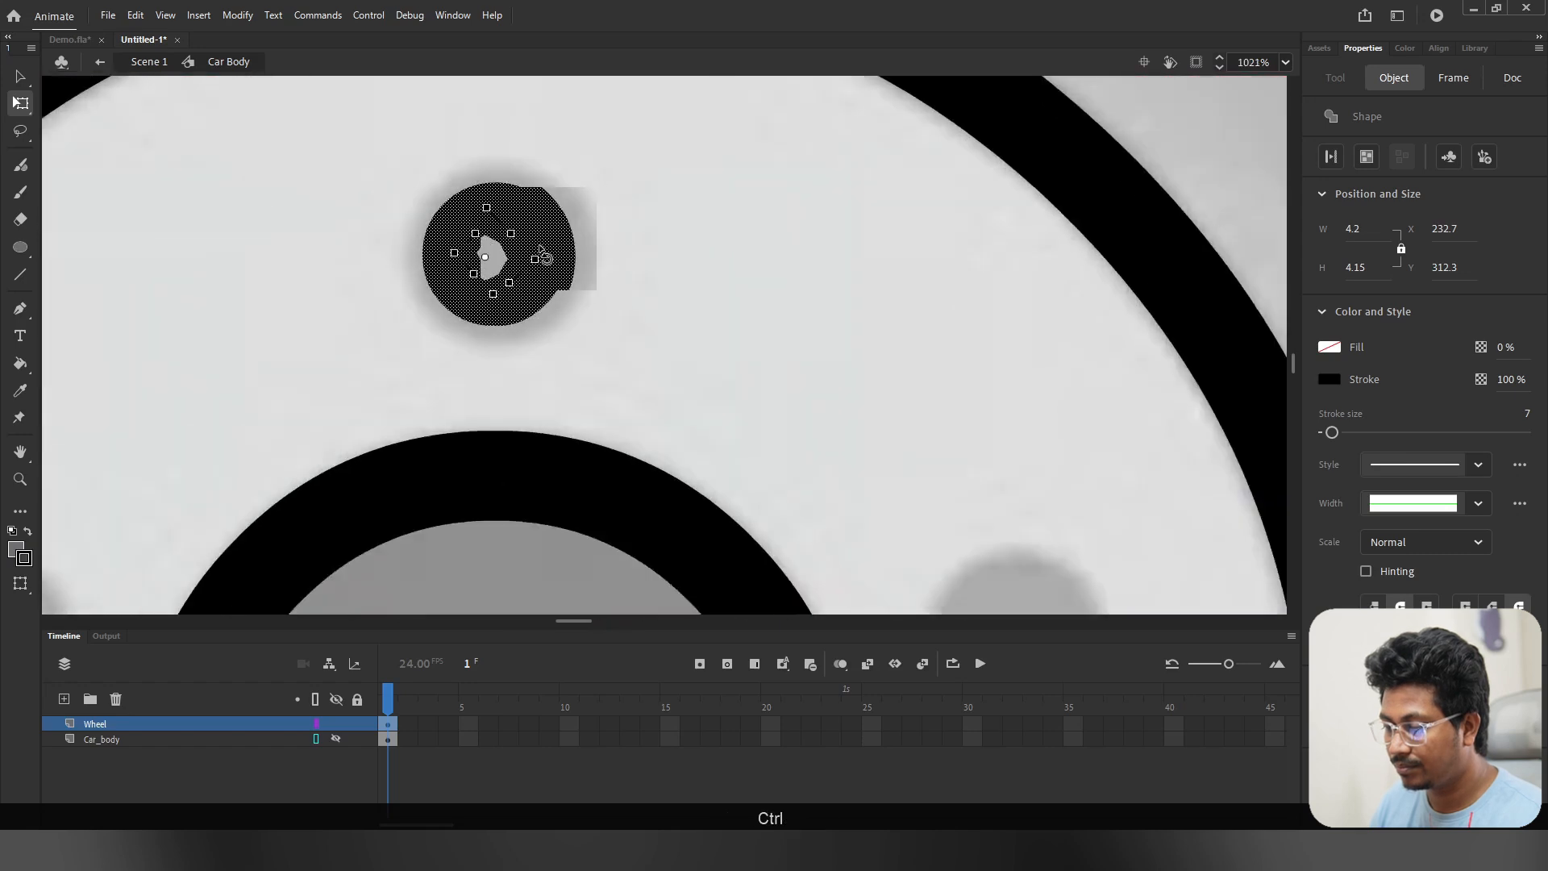
{"action": "left_click_drag", "start_coordinate": [537, 258], "coordinate": [566, 259]}
{"action": "scroll", "coordinate": [592, 290], "scroll_direction": "down", "scroll_amount": 6}
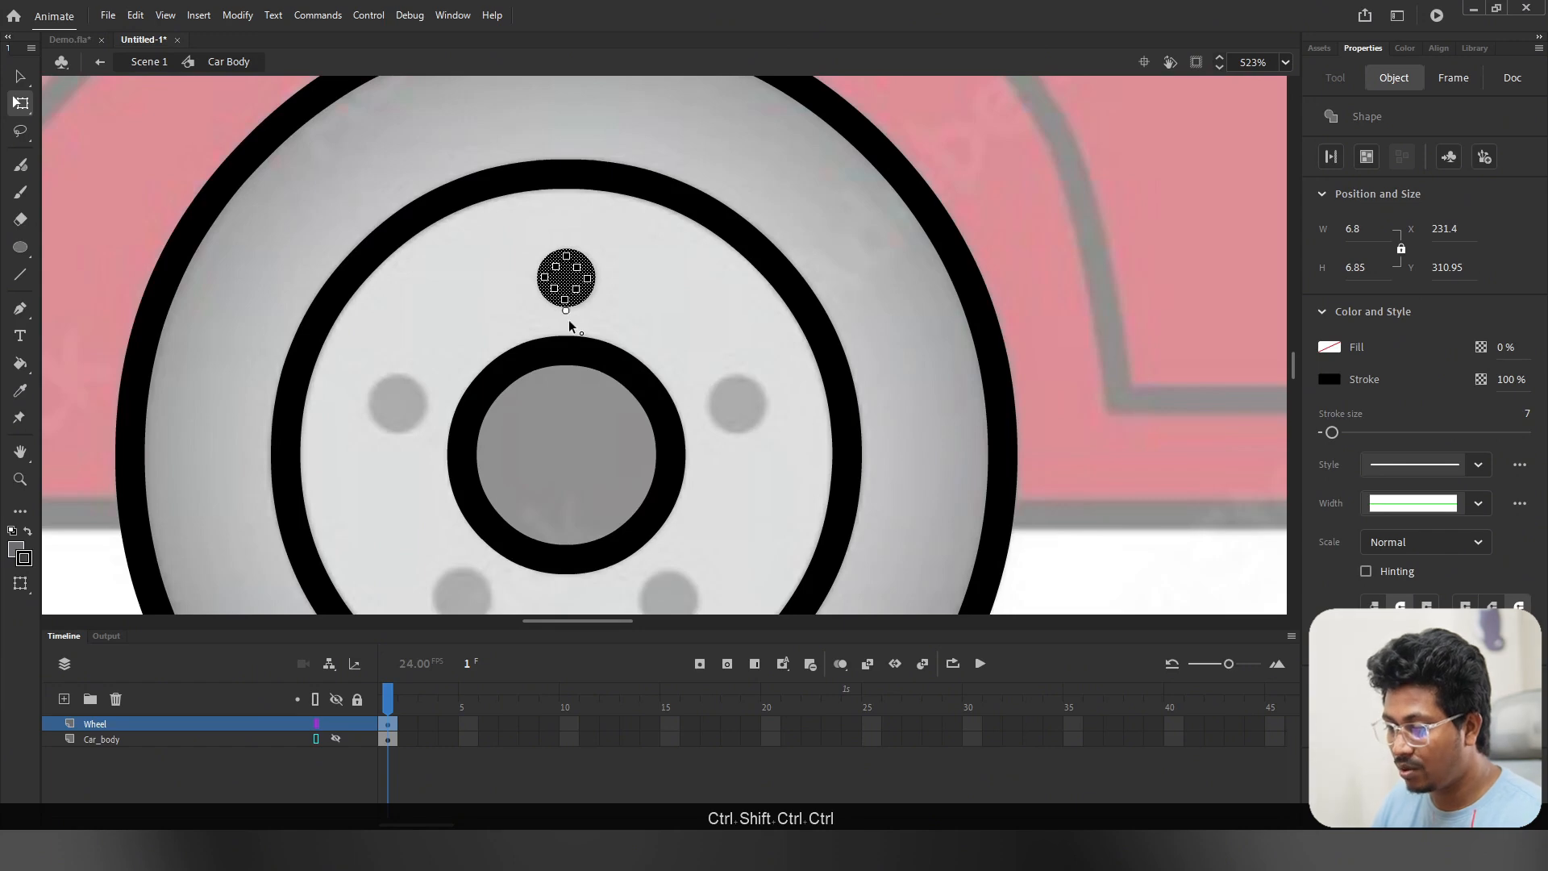
Step: Move the top bolt's transformation point to the centre of the wheel hub
{"action": "left_click_drag", "start_coordinate": [567, 314], "coordinate": [565, 429]}
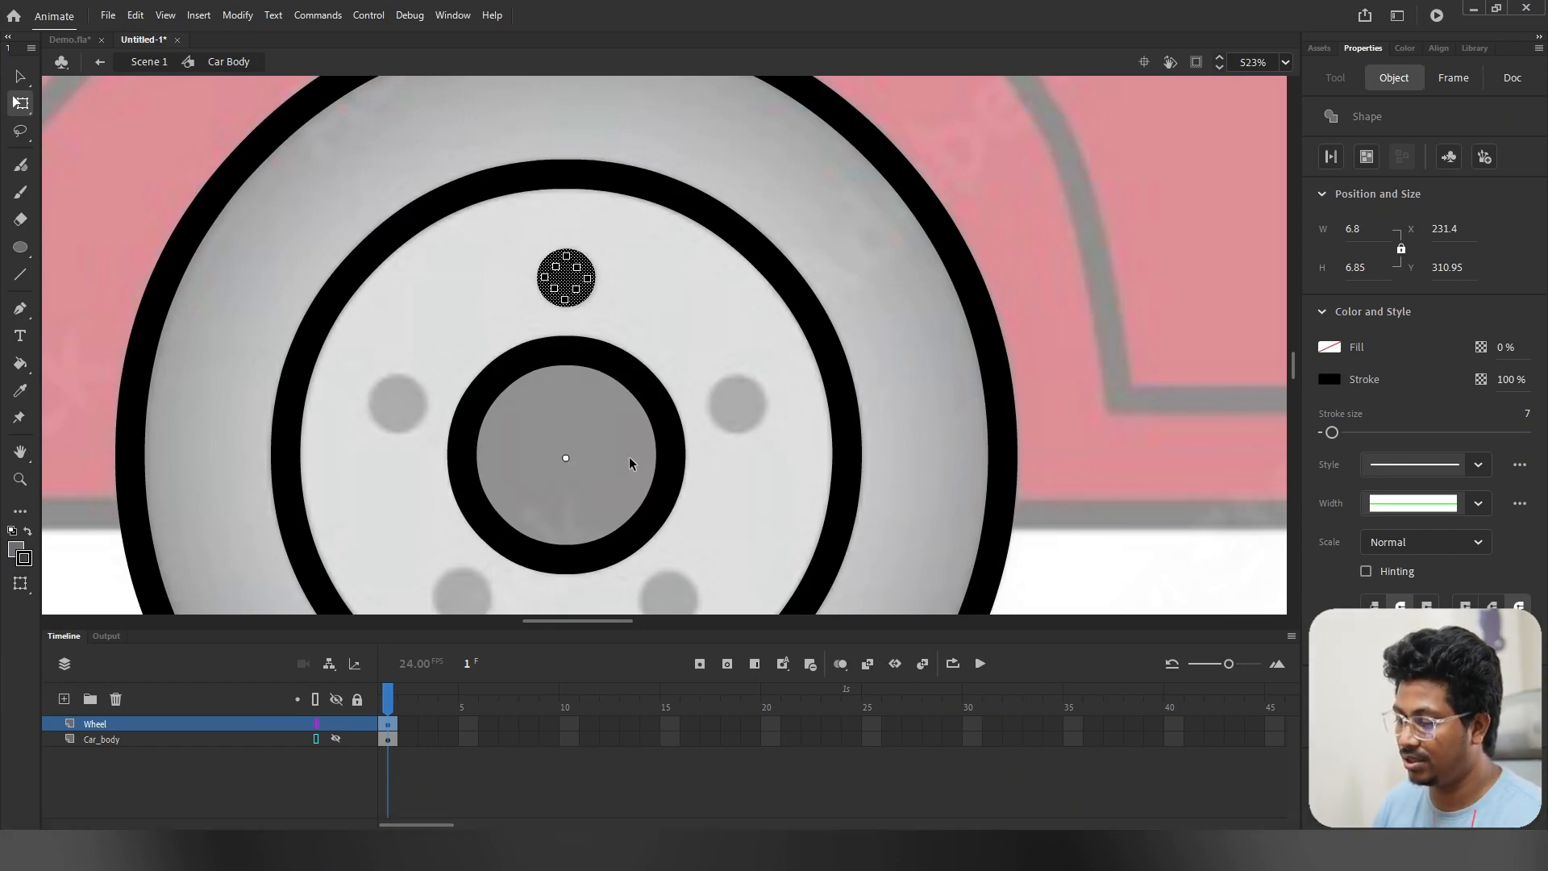
{"action": "scroll", "coordinate": [587, 429], "scroll_direction": "up", "scroll_amount": 6}
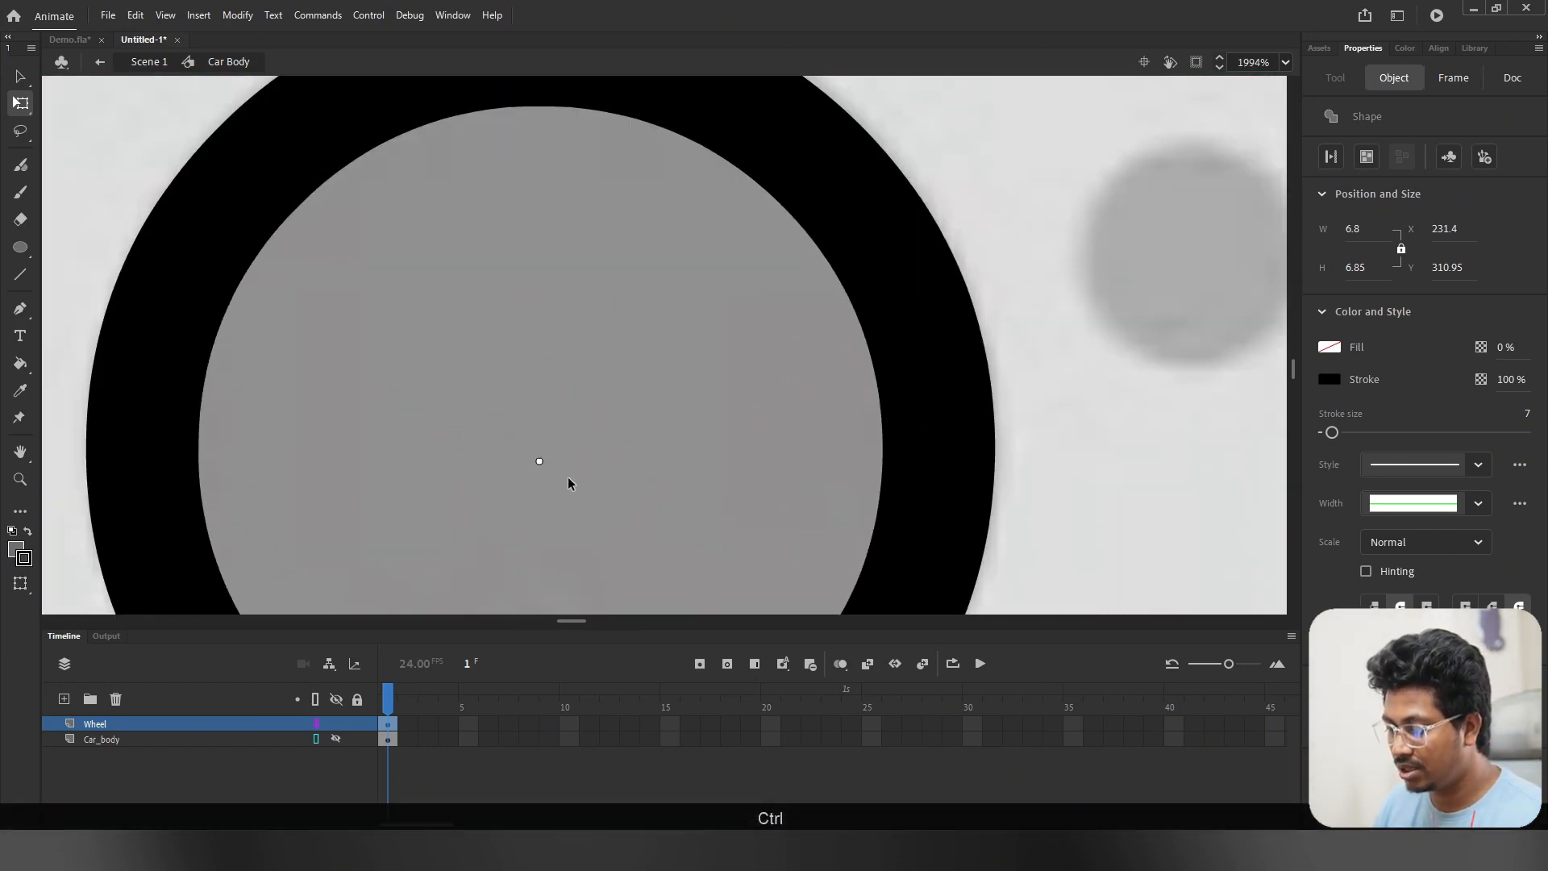
{"action": "scroll", "coordinate": [544, 456], "scroll_direction": "down", "scroll_amount": 5}
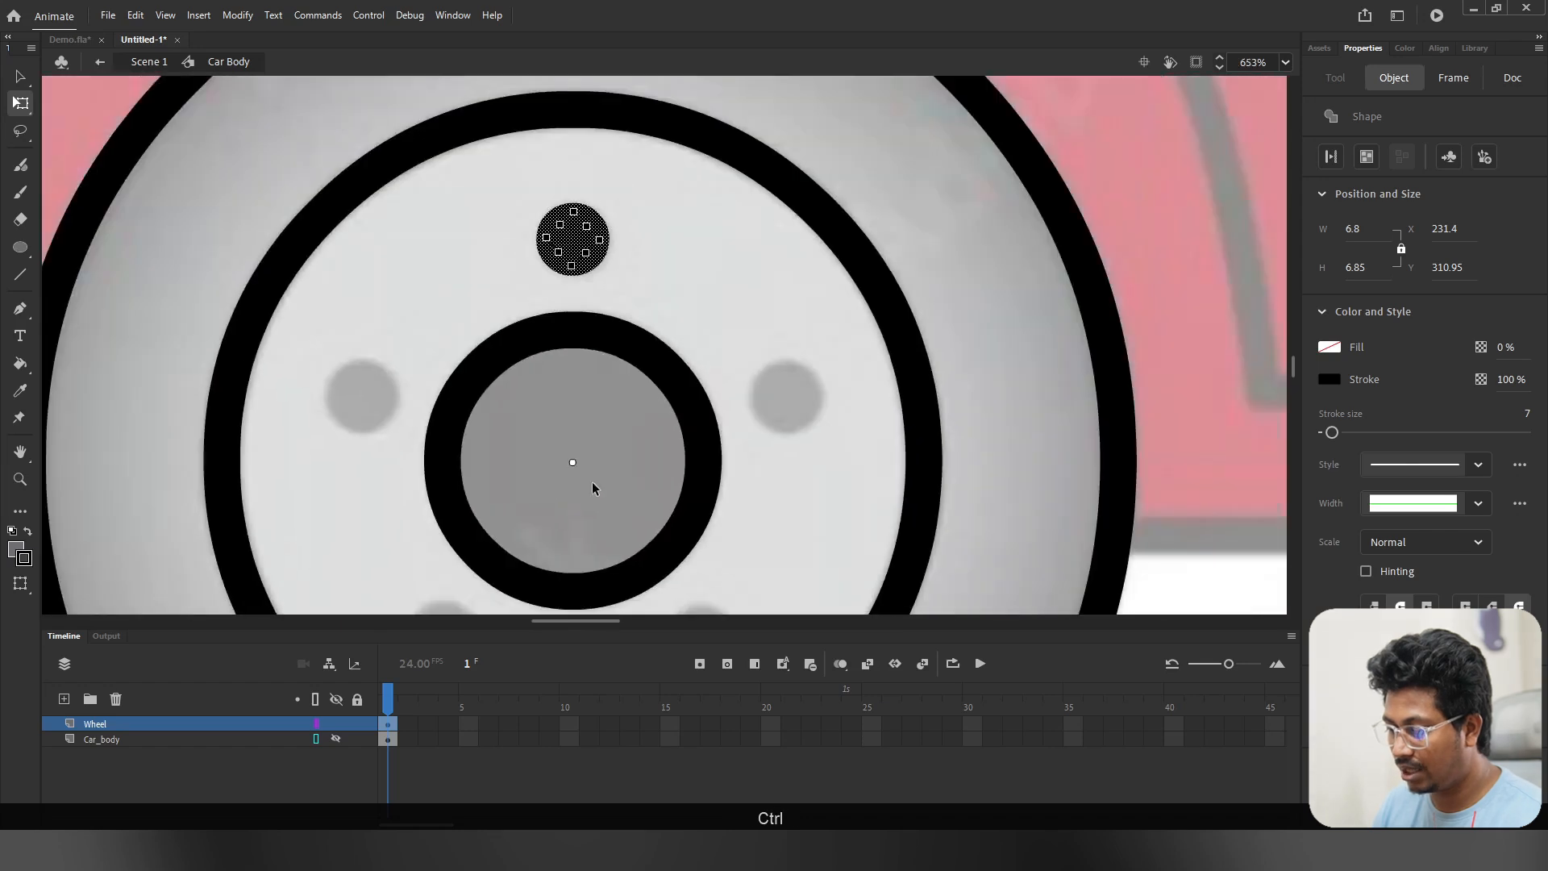
{"action": "key", "text": "ctrl"}
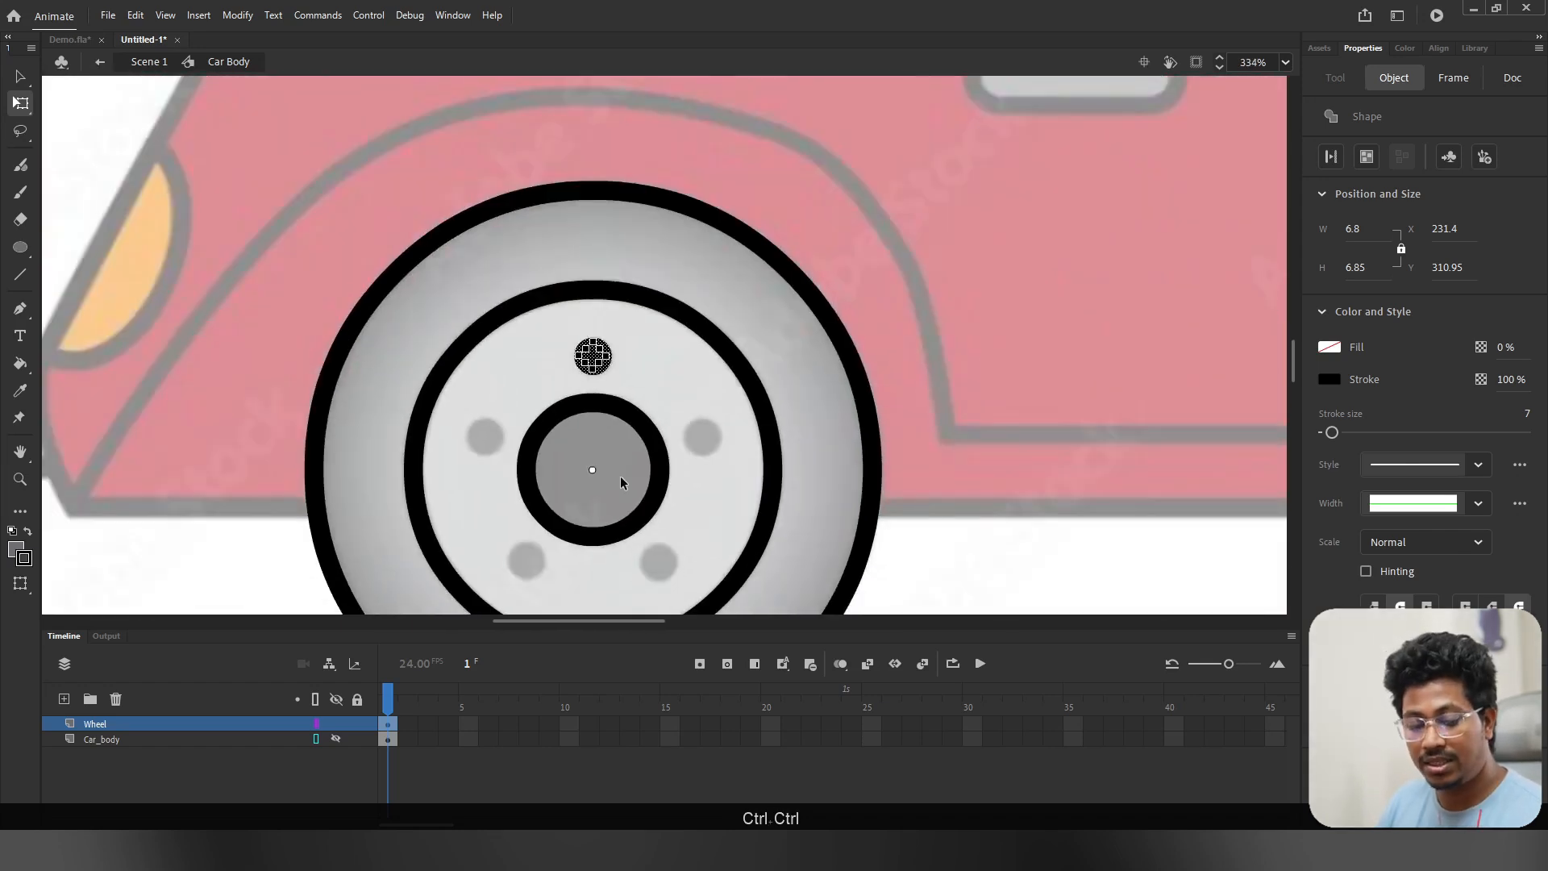
Step: Copy the top bolt, paste it in place and rotate the copy around the hub onto the upper-right reference bolt
{"action": "key", "text": "ctrl+c"}
{"action": "key", "text": "ctrl+shift+v"}
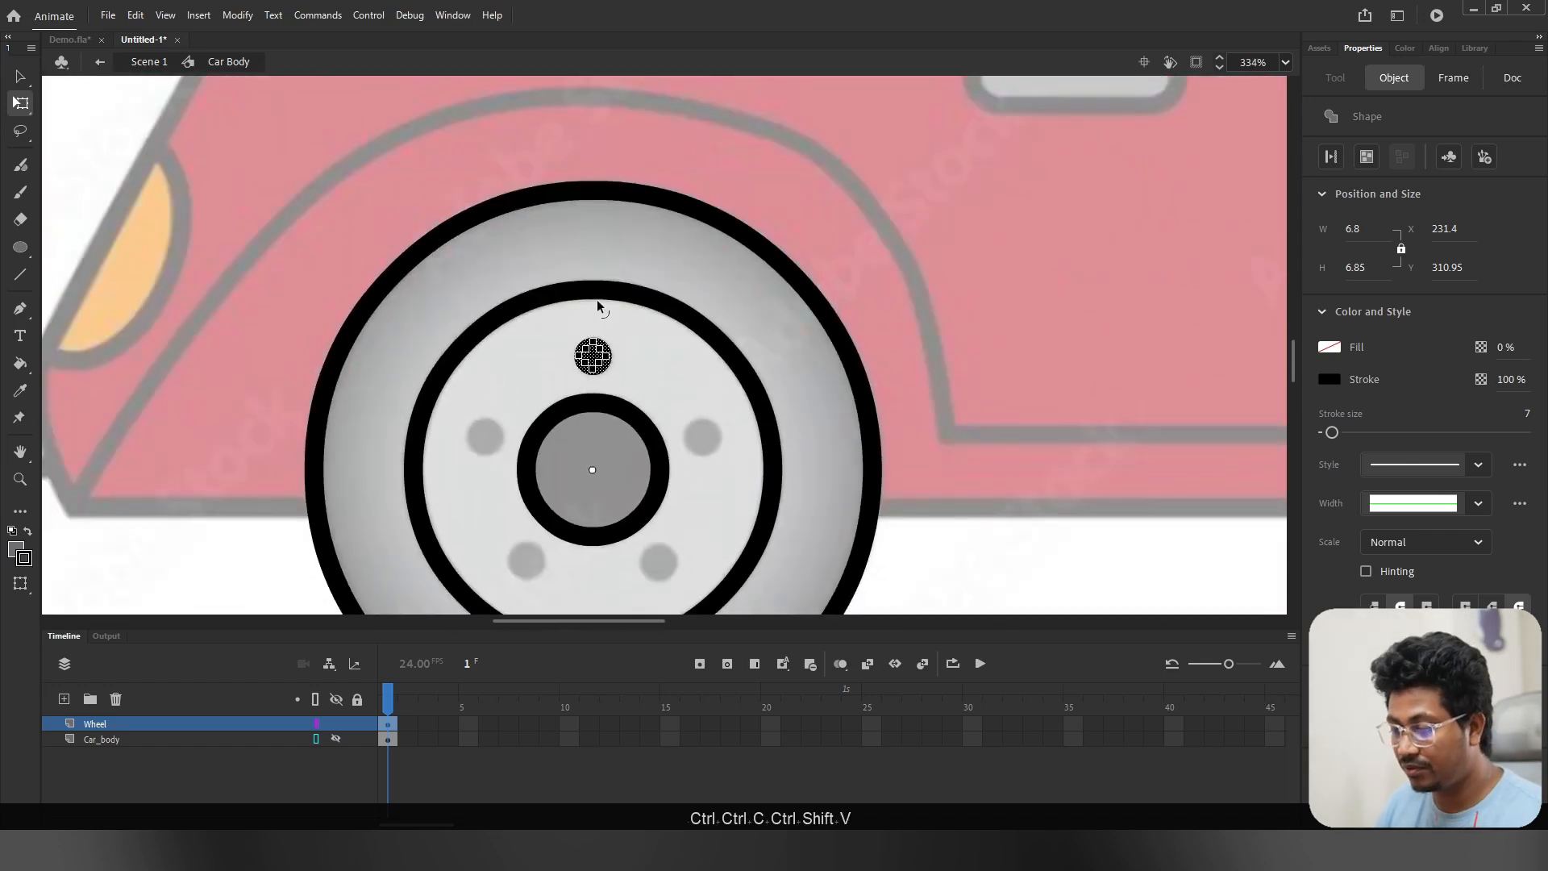
{"action": "mouse_move", "coordinate": [622, 361]}
{"action": "left_mouse_down"}
{"action": "mouse_move", "coordinate": [801, 439]}
{"action": "mouse_move", "coordinate": [851, 413]}
{"action": "left_mouse_up"}
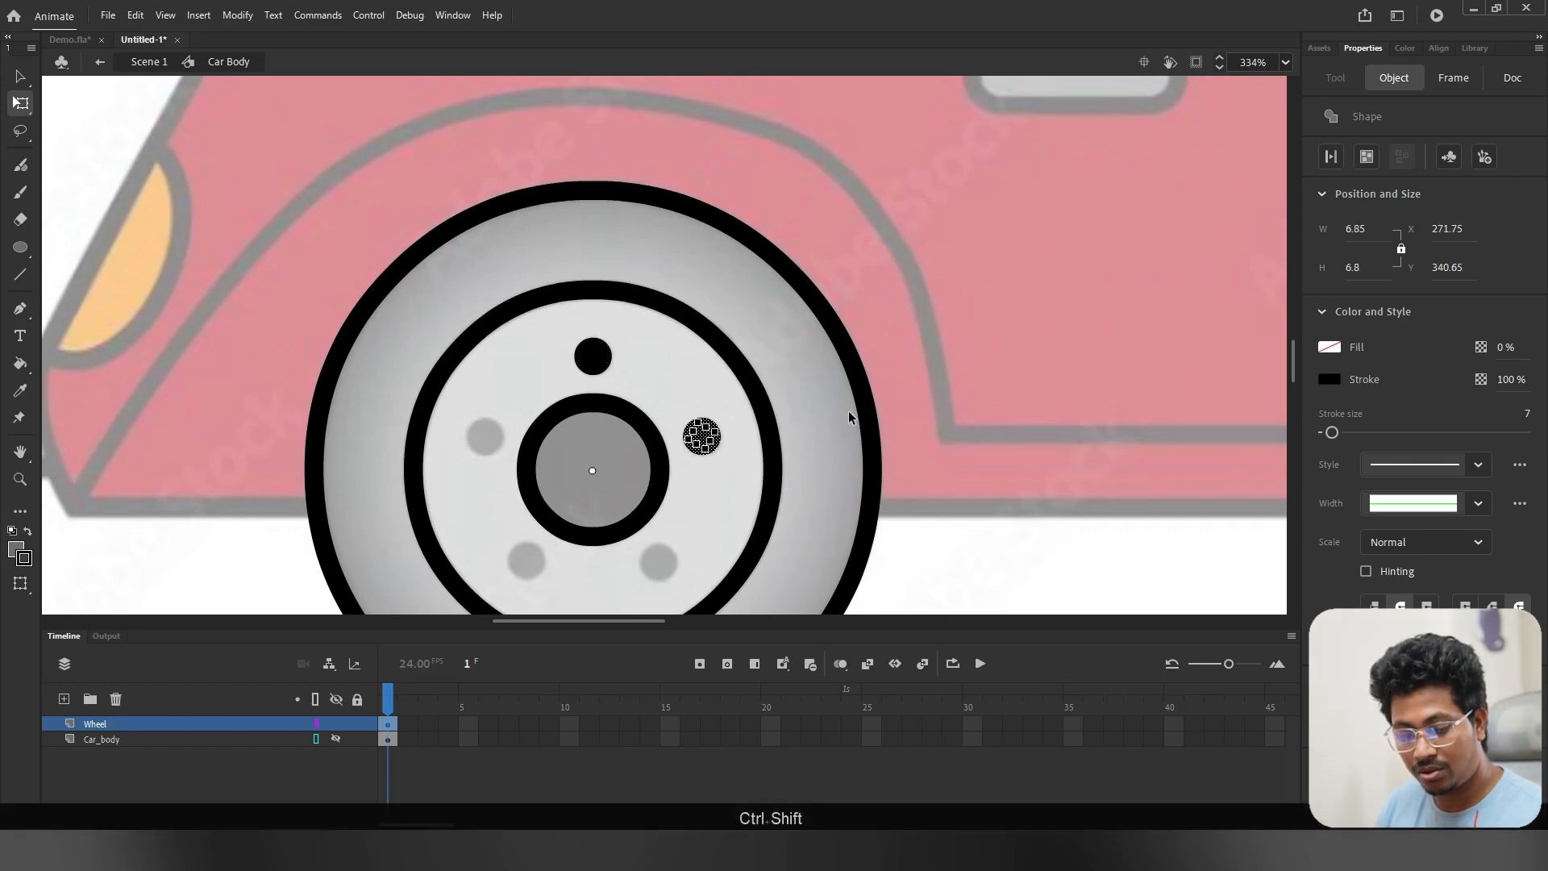
Step: Paste another bolt in place, rotate it onto the upper-left reference bolt and nudge it to about X 191.1, Y 340.5
{"action": "key", "text": "ctrl+shift+v"}
{"action": "left_click_drag", "start_coordinate": [597, 329], "coordinate": [375, 388]}
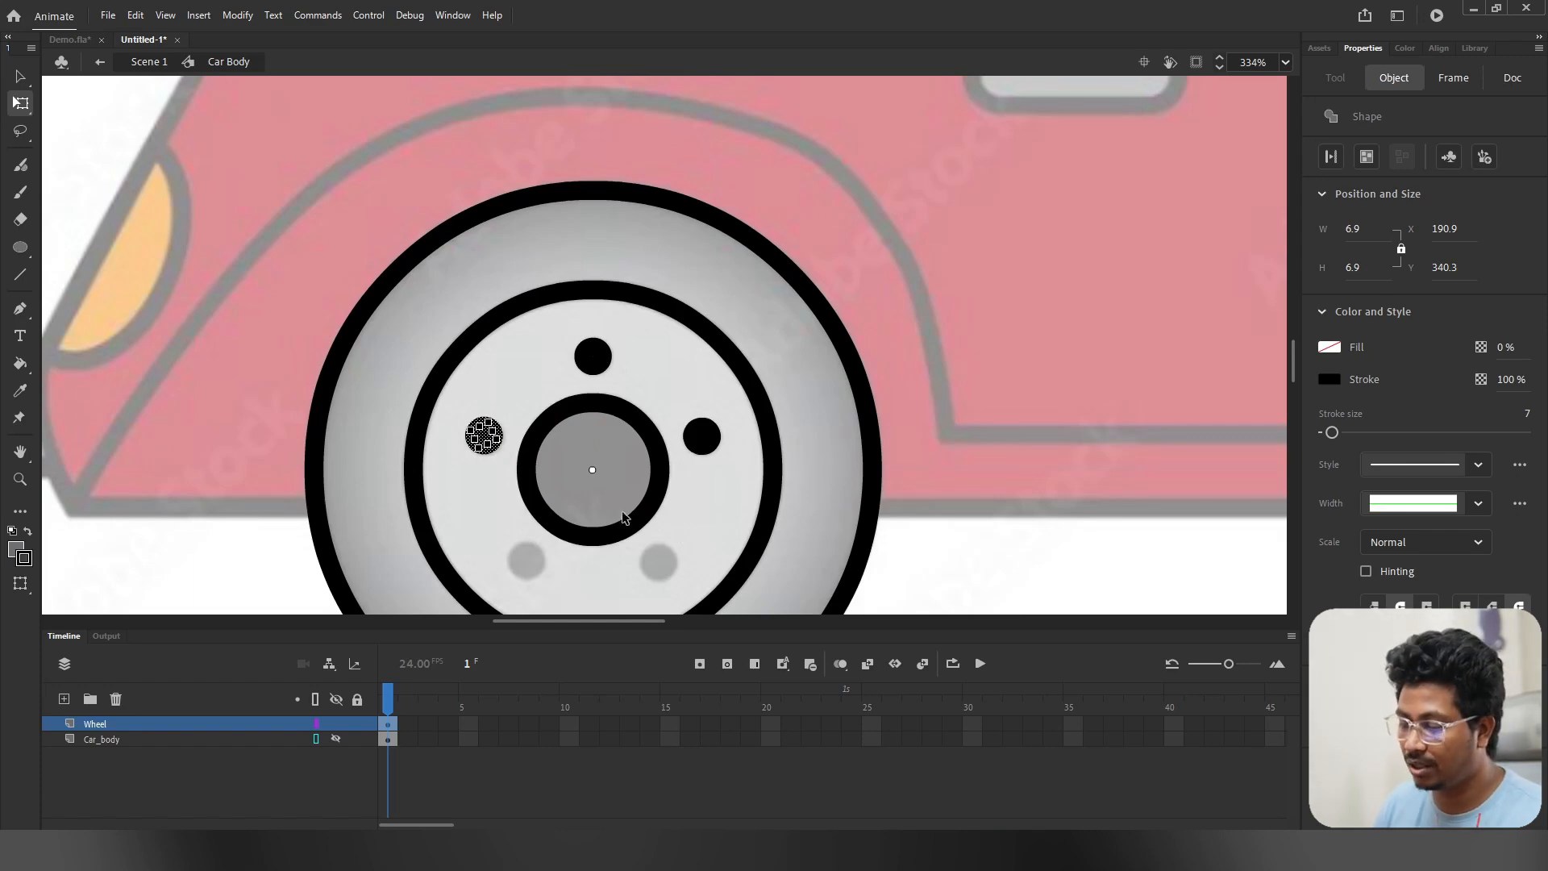
{"action": "scroll", "coordinate": [623, 517], "scroll_direction": "up", "scroll_amount": 3, "text": "ctrl"}
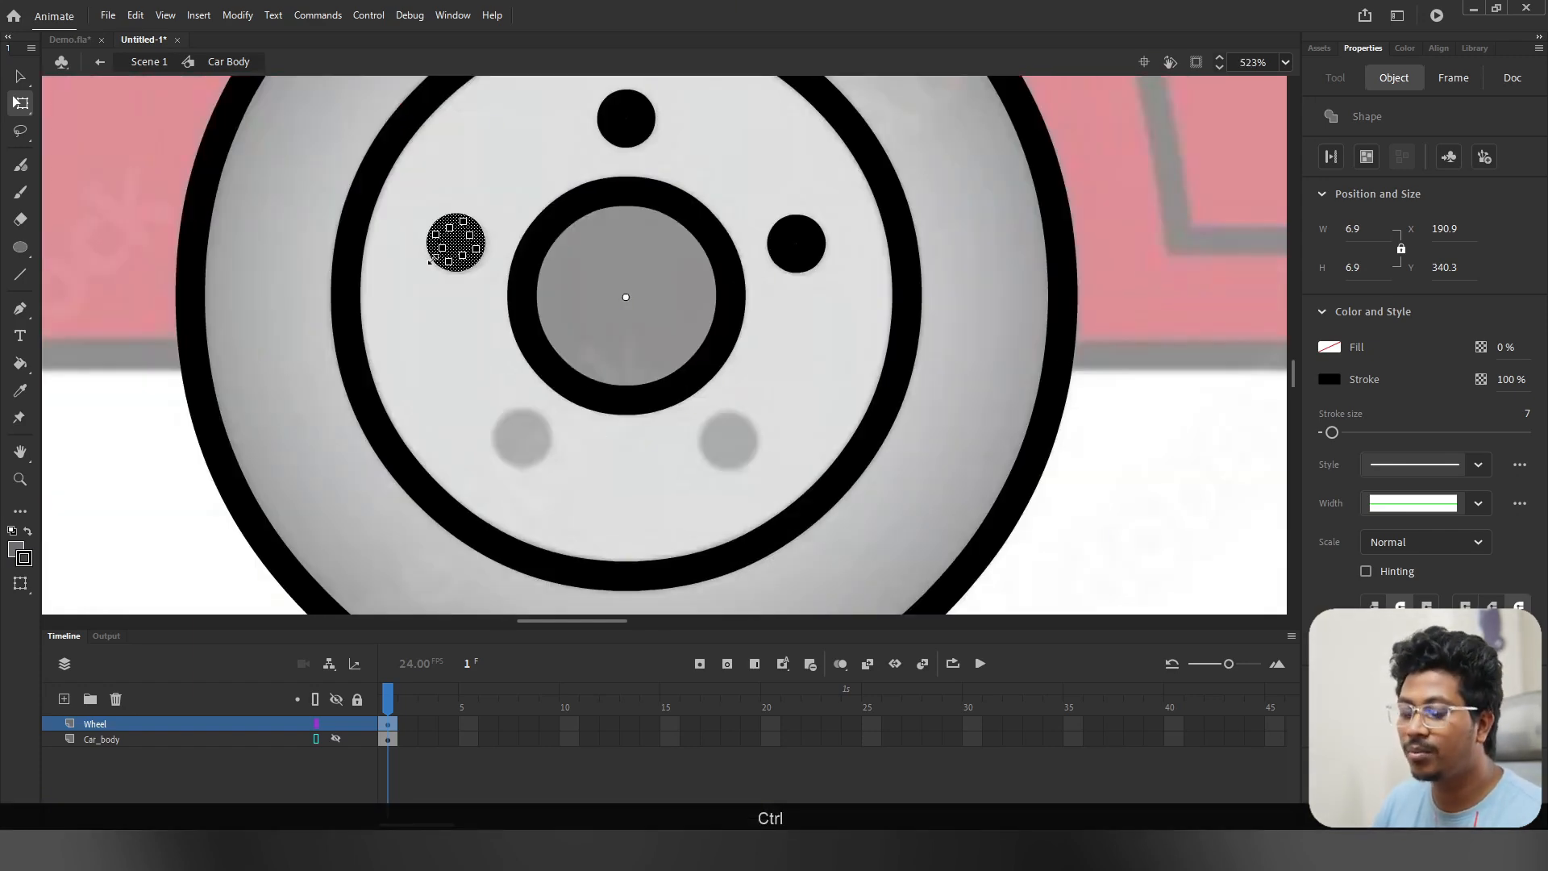
{"action": "key", "text": "Right"}
{"action": "key", "text": "Down"}
Step: Duplicate the upper-left bolt in place, rotate the copy onto the lower-left reference bolt and nudge it to about X 206.35, Y 386.75
{"action": "key", "text": "ctrl+c"}
{"action": "key", "text": "ctrl+shift+v"}
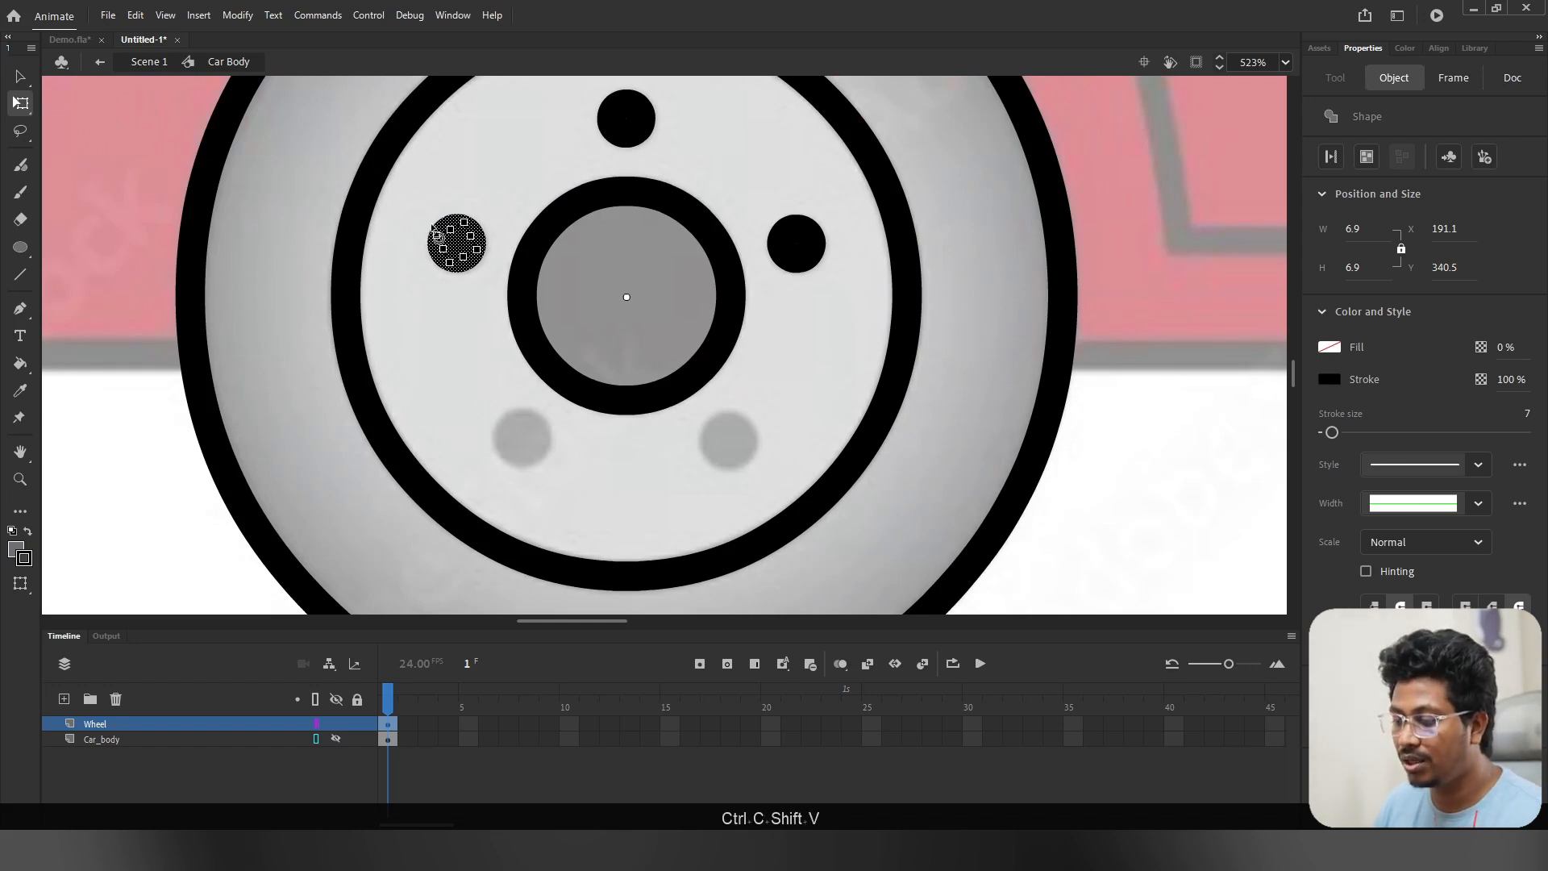
{"action": "left_click_drag", "start_coordinate": [352, 331], "coordinate": [433, 544]}
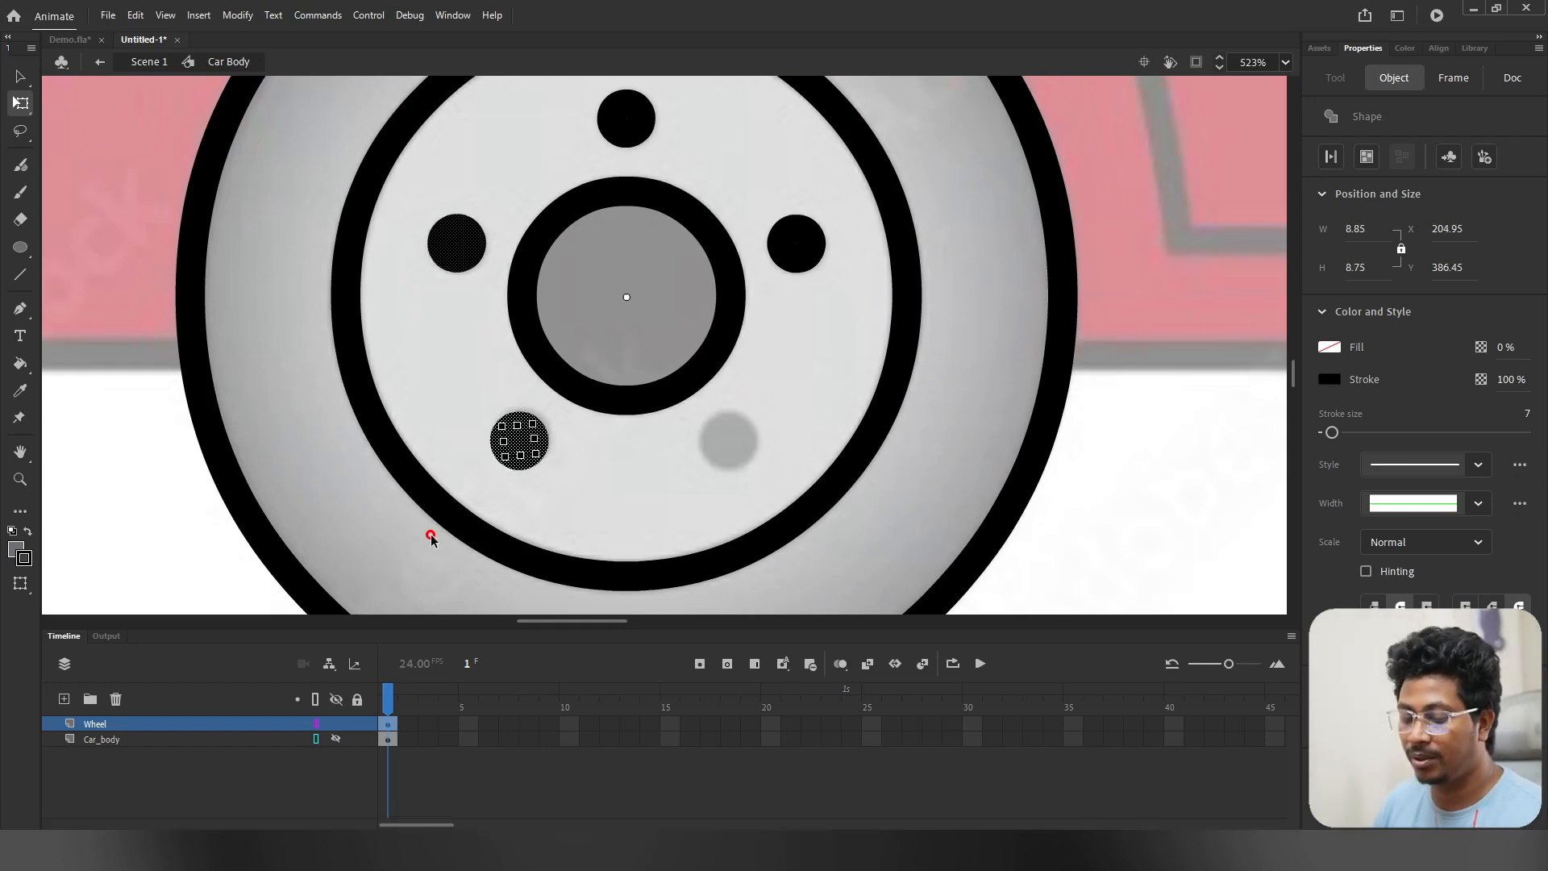
{"action": "key", "text": "Up"}
{"action": "key", "text": "Right"}
{"action": "key", "text": "Up"}
{"action": "key", "text": "Up"}
{"action": "key", "text": "Right"}
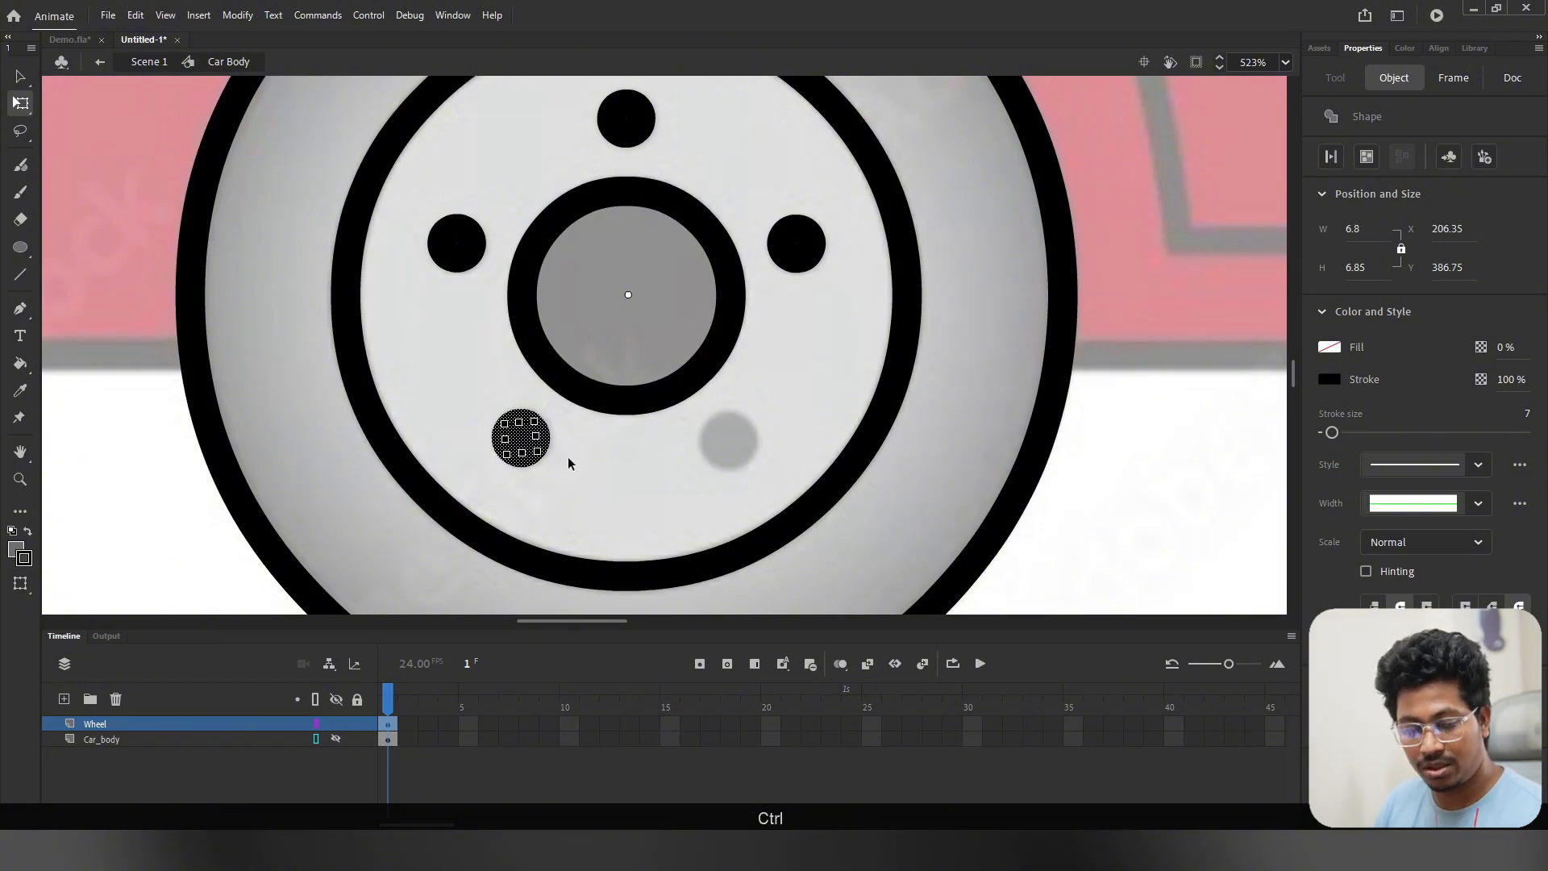
Step: Duplicate the lower-left bolt in place, rotate the copy onto the lower-right reference bolt, nudge it into alignment and deselect it
{"action": "key", "text": "ctrl+c"}
{"action": "key", "text": "ctrl+shift+v"}
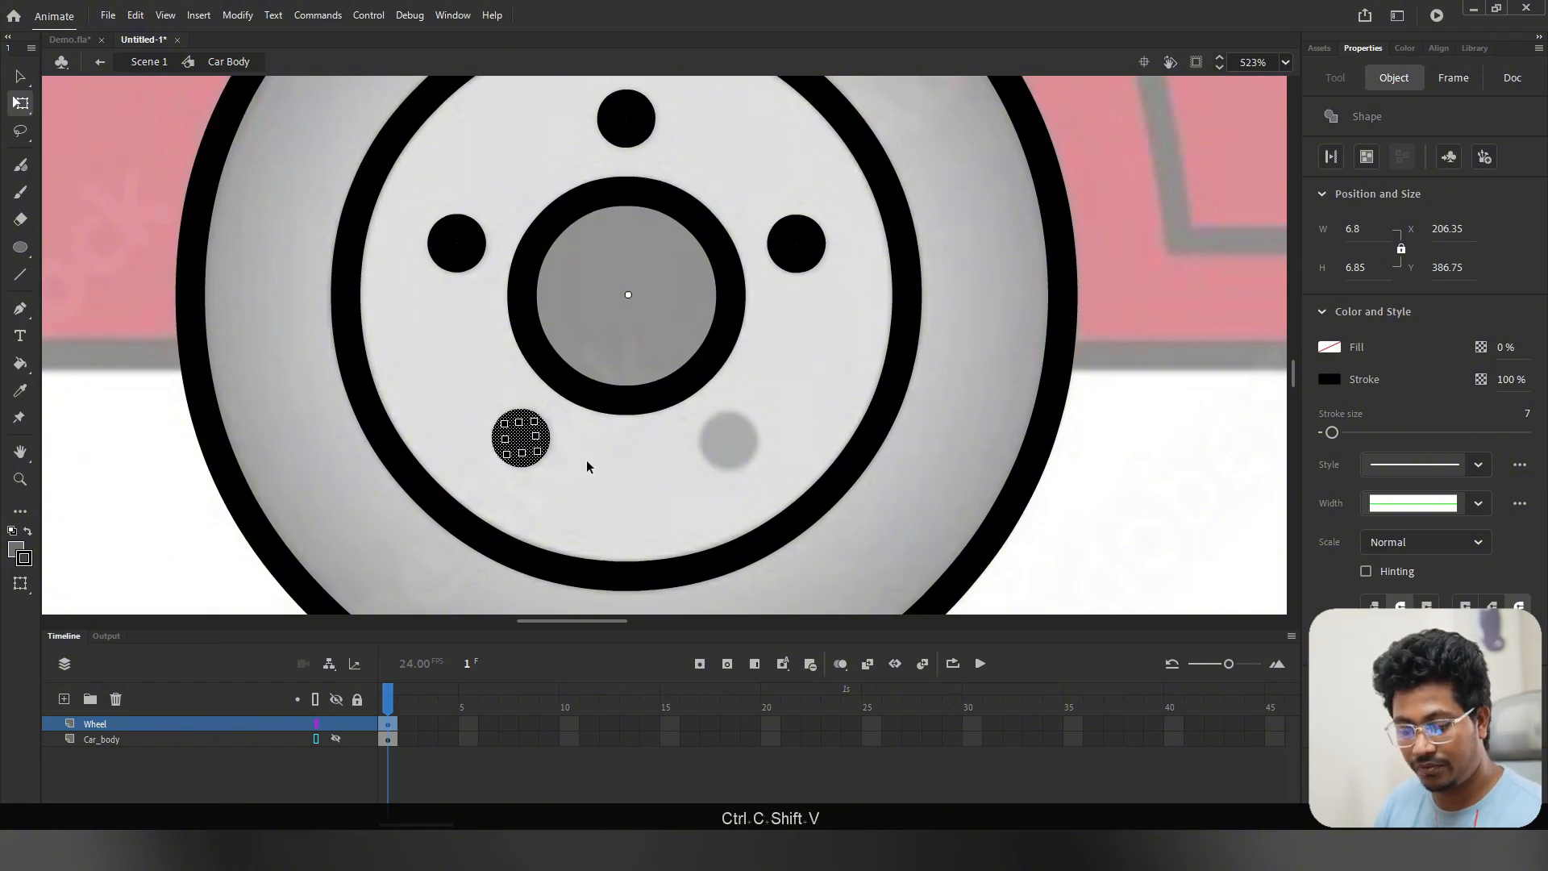
{"action": "left_click_drag", "start_coordinate": [553, 451], "coordinate": [825, 505]}
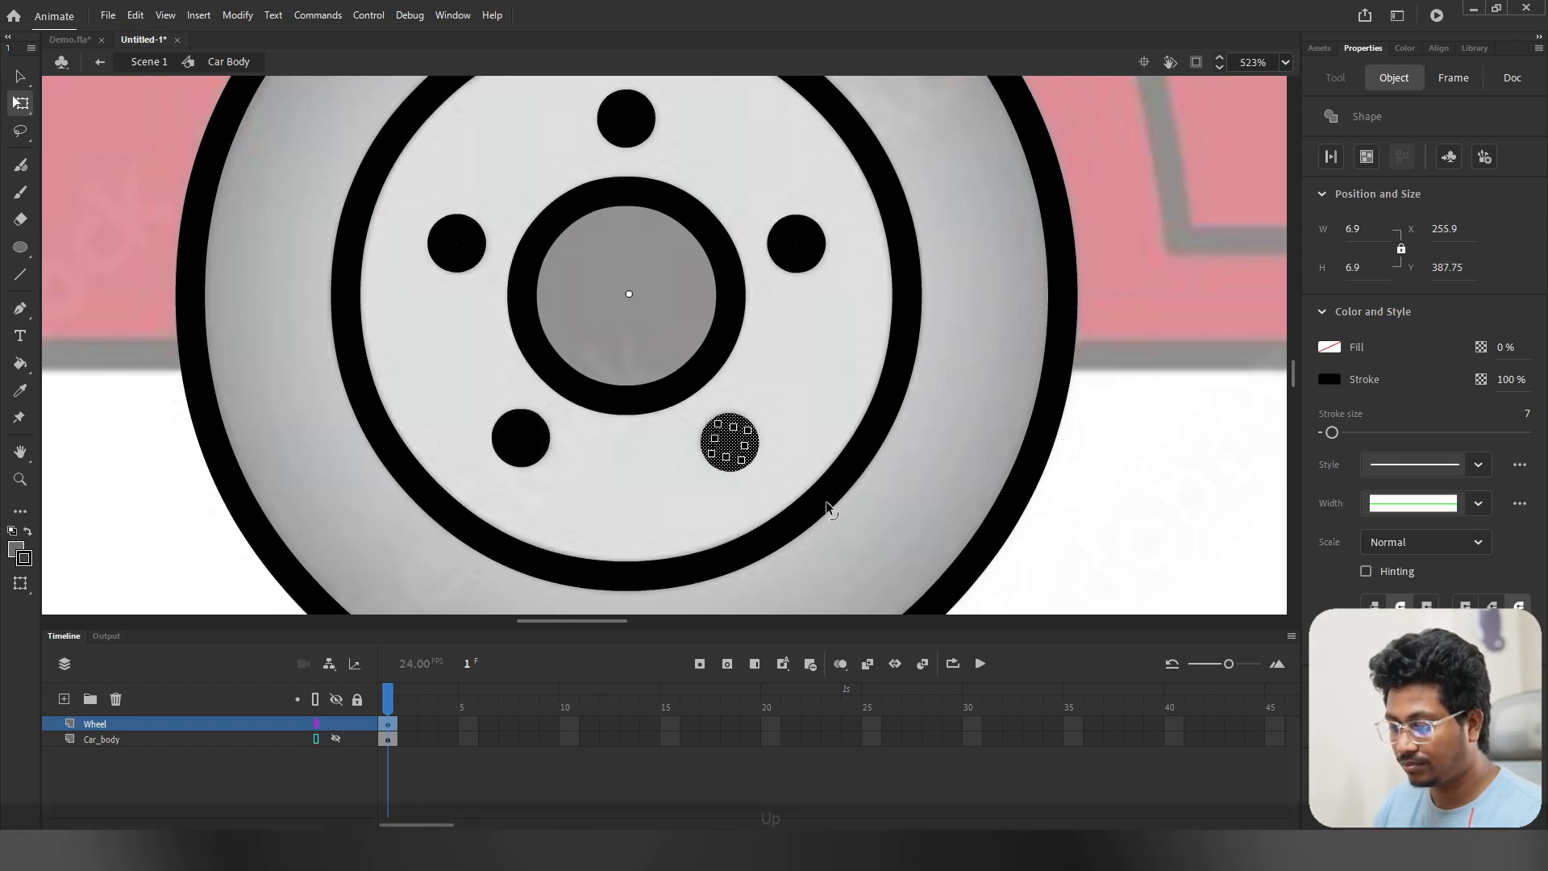
{"action": "key", "text": "Up"}
{"action": "key", "text": "Left"}
{"action": "scroll", "coordinate": [895, 505], "scroll_direction": "down", "scroll_amount": 4}
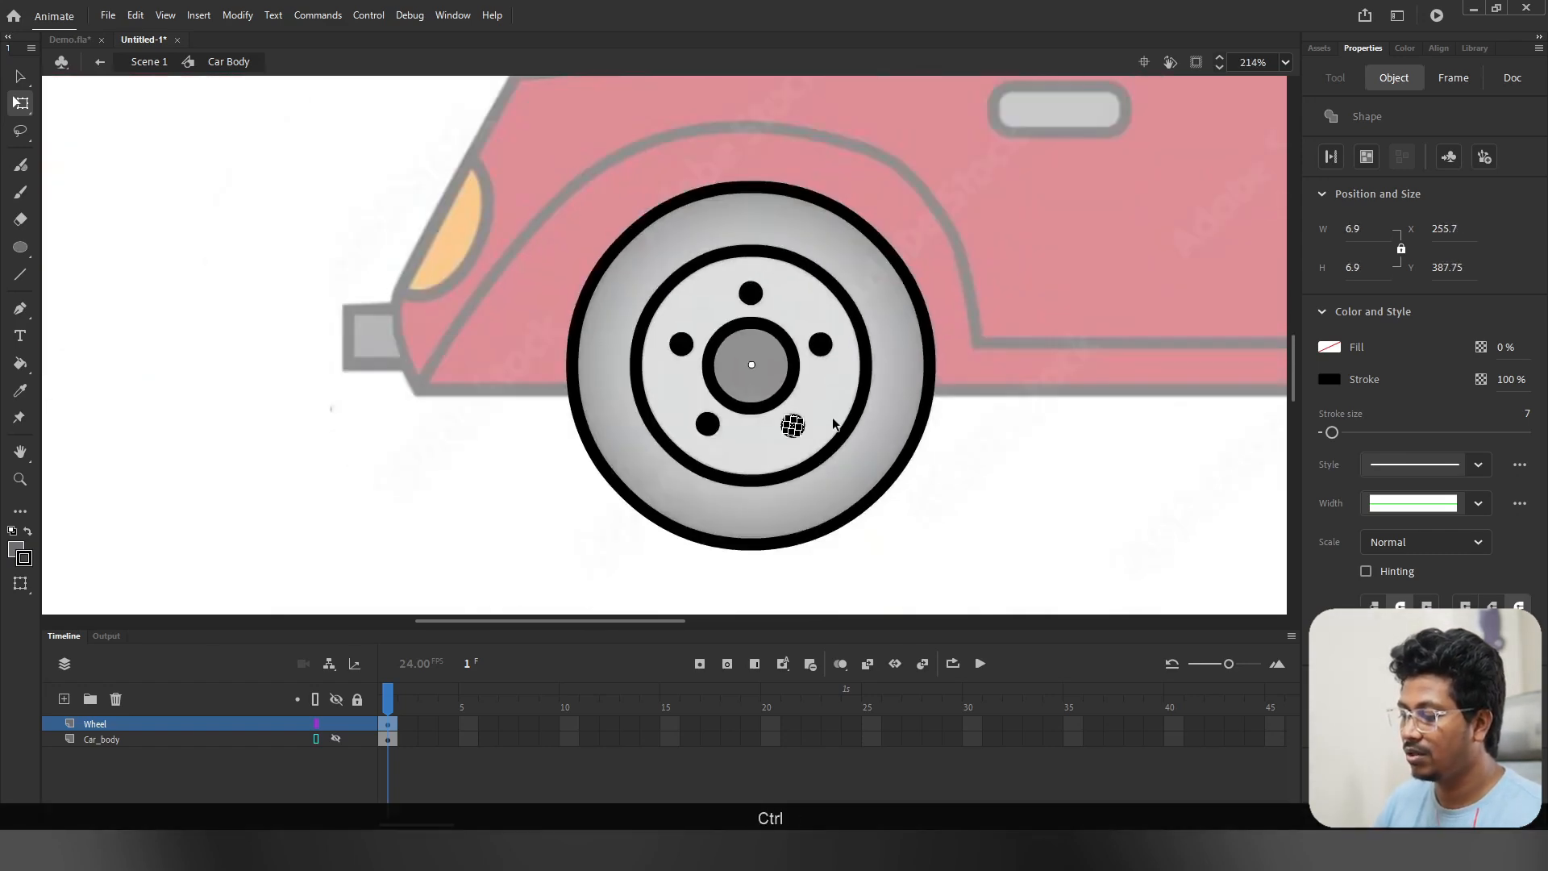
{"action": "left_click", "coordinate": [978, 452]}
{"action": "scroll", "coordinate": [858, 437], "scroll_direction": "up", "scroll_amount": 2}
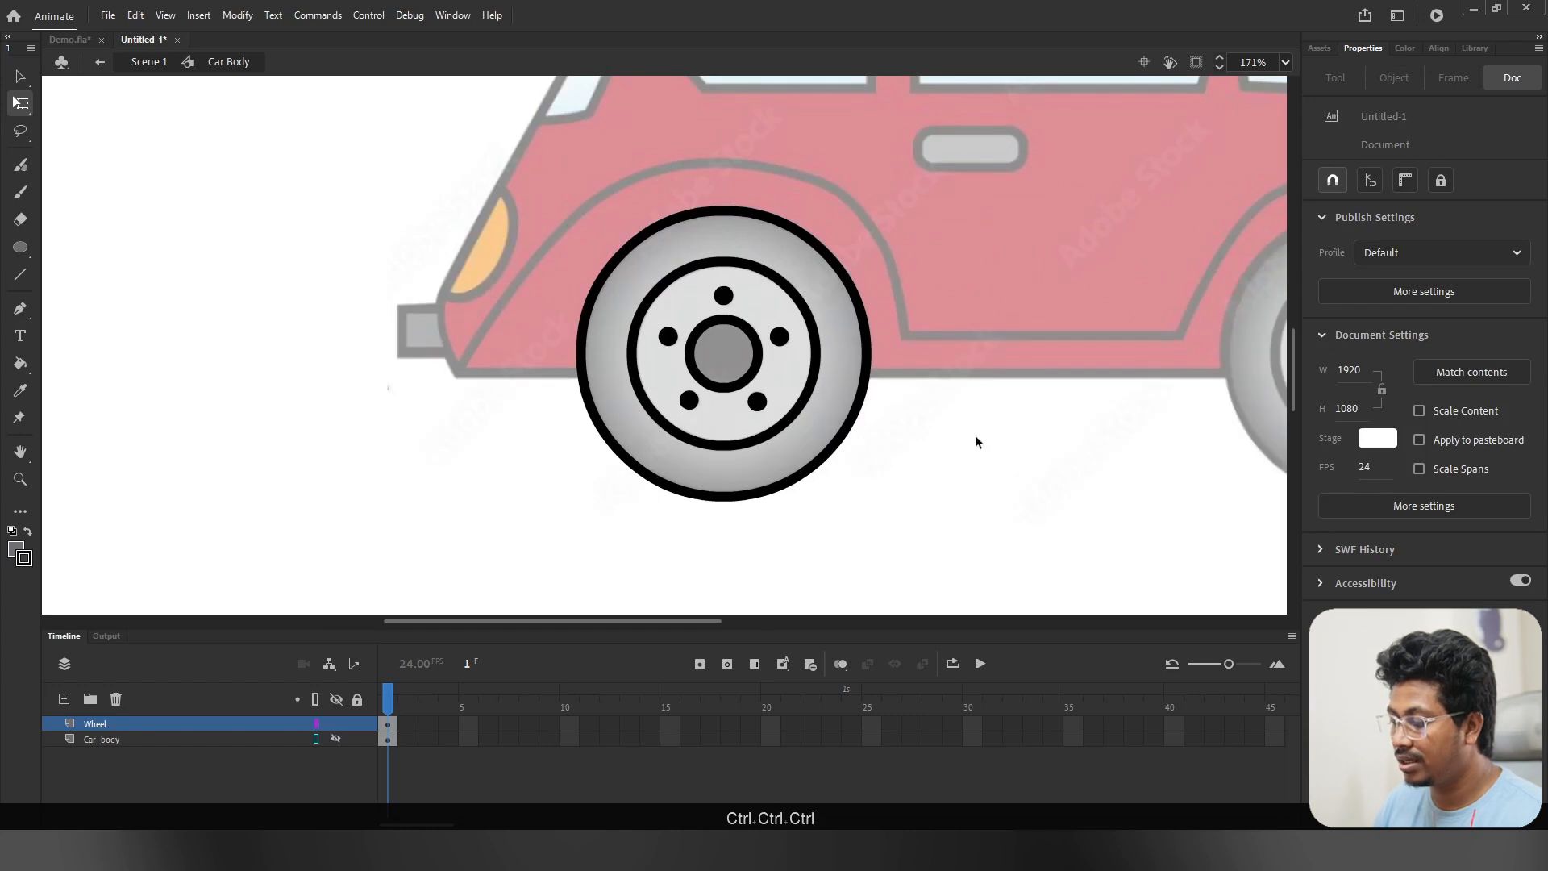
Step: Sample greys from the reference wheel with the Eyedropper and fill the rim, hub and tyre with the Paint Bucket
{"action": "scroll", "coordinate": [858, 427], "scroll_direction": "up", "scroll_amount": 1}
{"action": "key", "text": "k"}
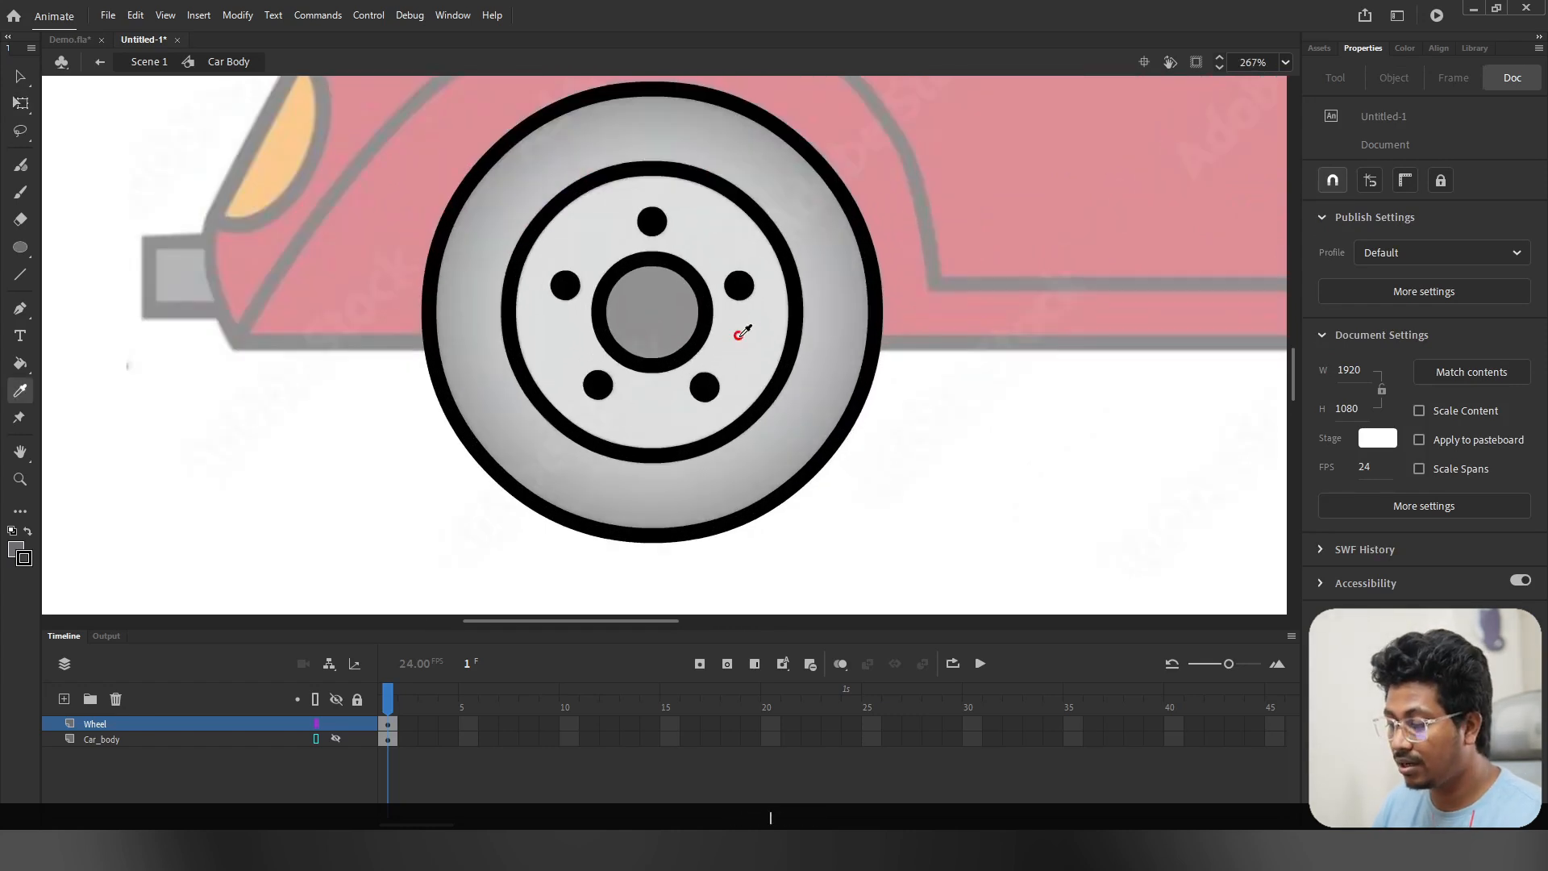
{"action": "left_click", "coordinate": [718, 348]}
{"action": "key", "text": "i"}
{"action": "left_click", "coordinate": [668, 331]}
{"action": "left_click", "coordinate": [814, 388]}
{"action": "scroll", "coordinate": [806, 393], "scroll_direction": "down", "scroll_amount": 3}
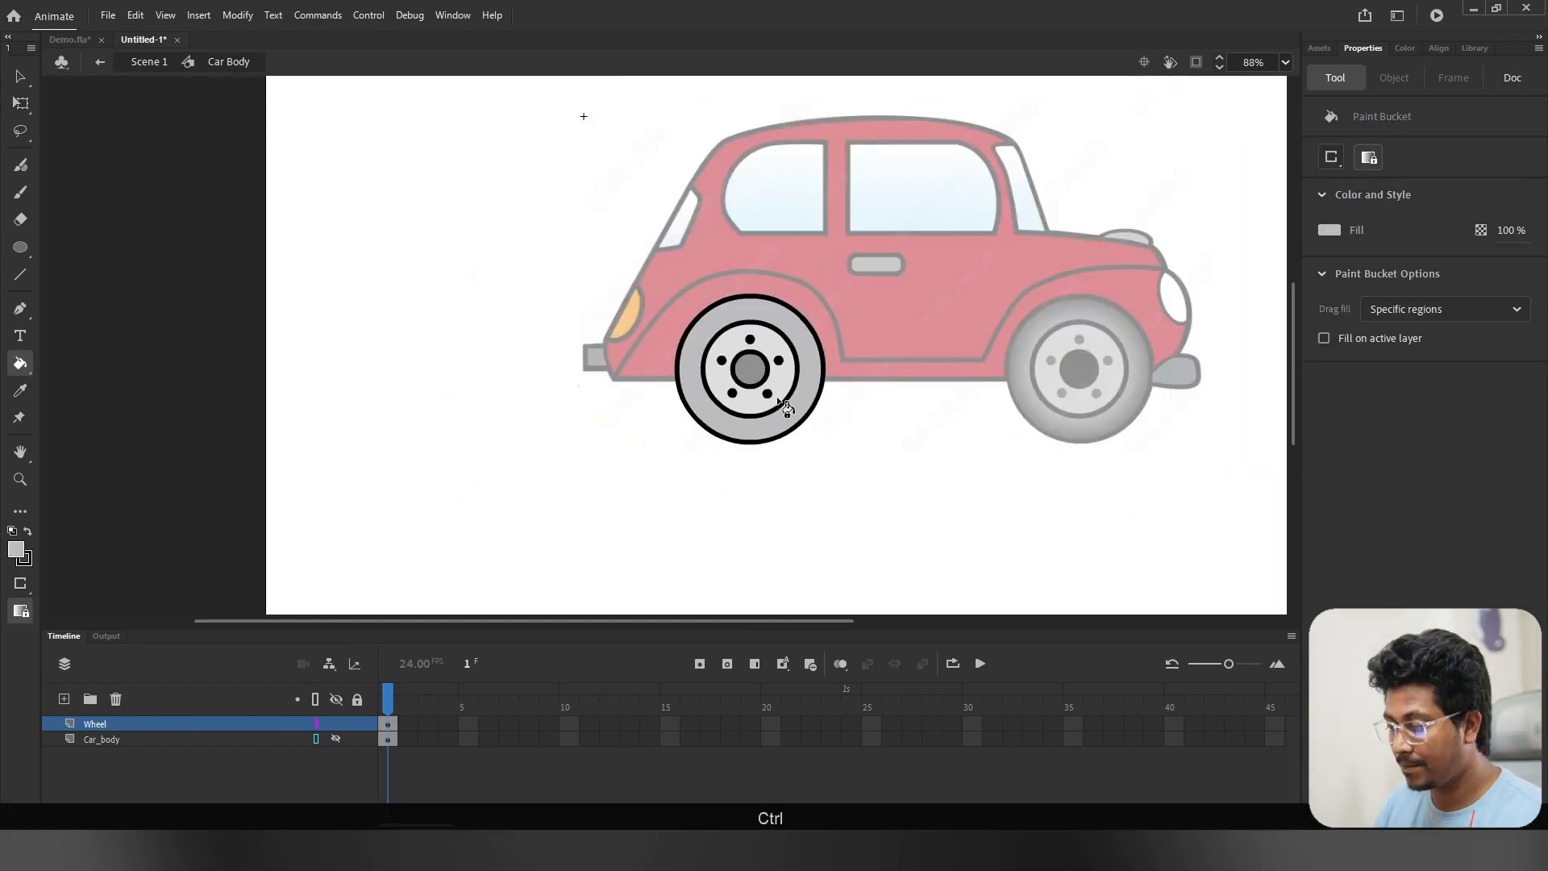
Step: Choose darker greys for the fill and recolour the tyre dark grey and the rim medium grey
{"action": "scroll", "coordinate": [786, 407], "scroll_direction": "up", "scroll_amount": 2}
{"action": "left_click", "coordinate": [17, 553]}
{"action": "left_click", "coordinate": [311, 579]}
{"action": "left_click", "coordinate": [984, 371]}
{"action": "left_click", "coordinate": [1104, 278]}
{"action": "left_click", "coordinate": [380, 473]}
{"action": "left_click", "coordinate": [425, 437]}
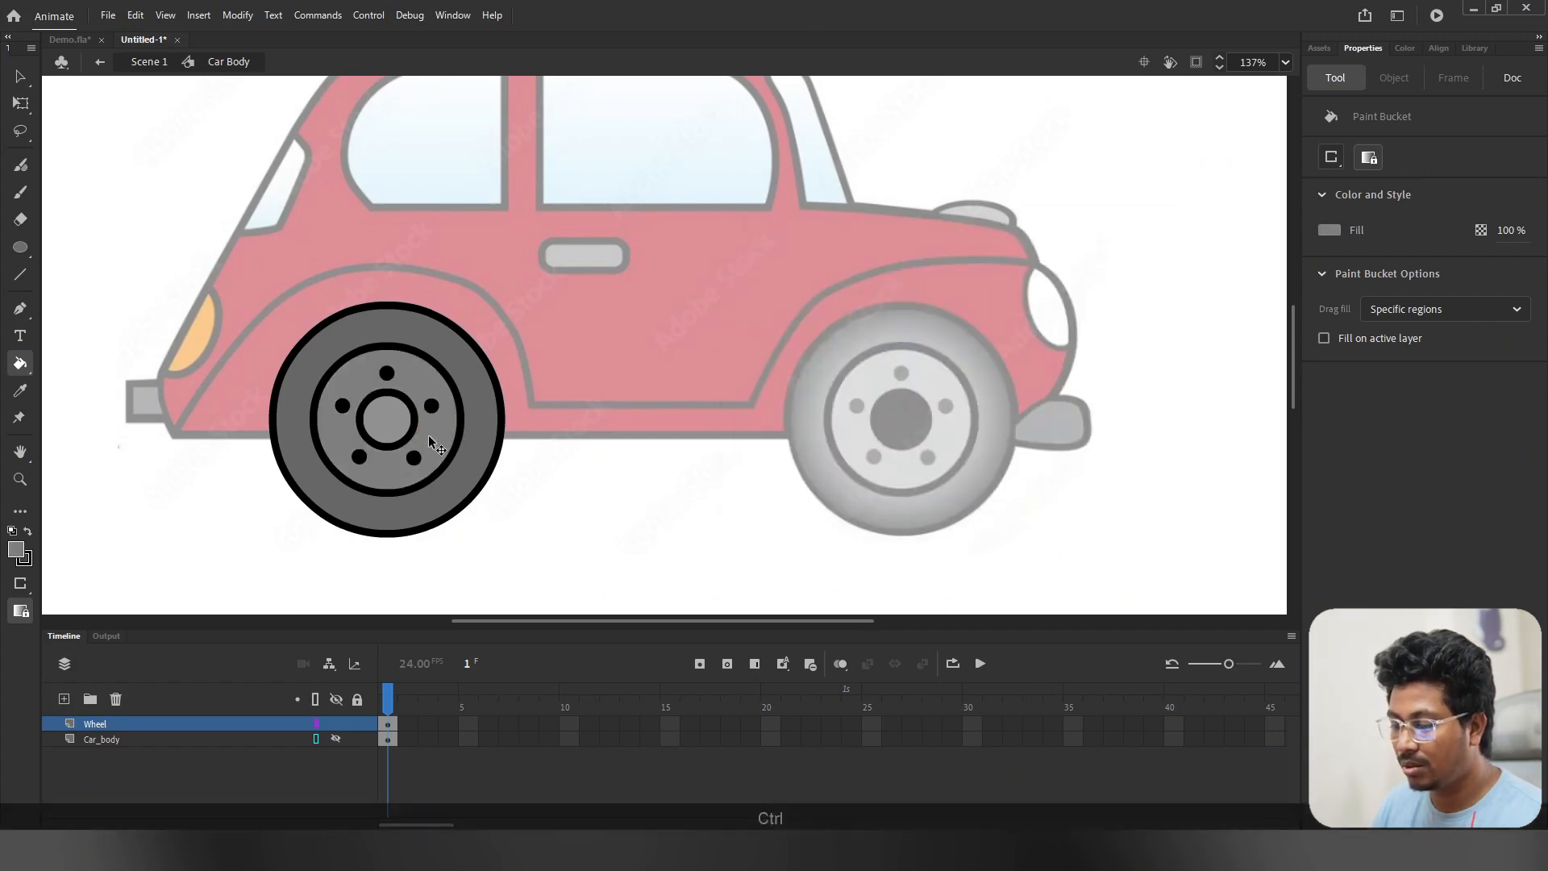
Step: Return to Scene 1 to check the wheel against the finished car, and reopen the Car Body symbol for editing
{"action": "scroll", "coordinate": [429, 434], "scroll_direction": "down", "scroll_amount": 1}
{"action": "left_click", "coordinate": [99, 61]}
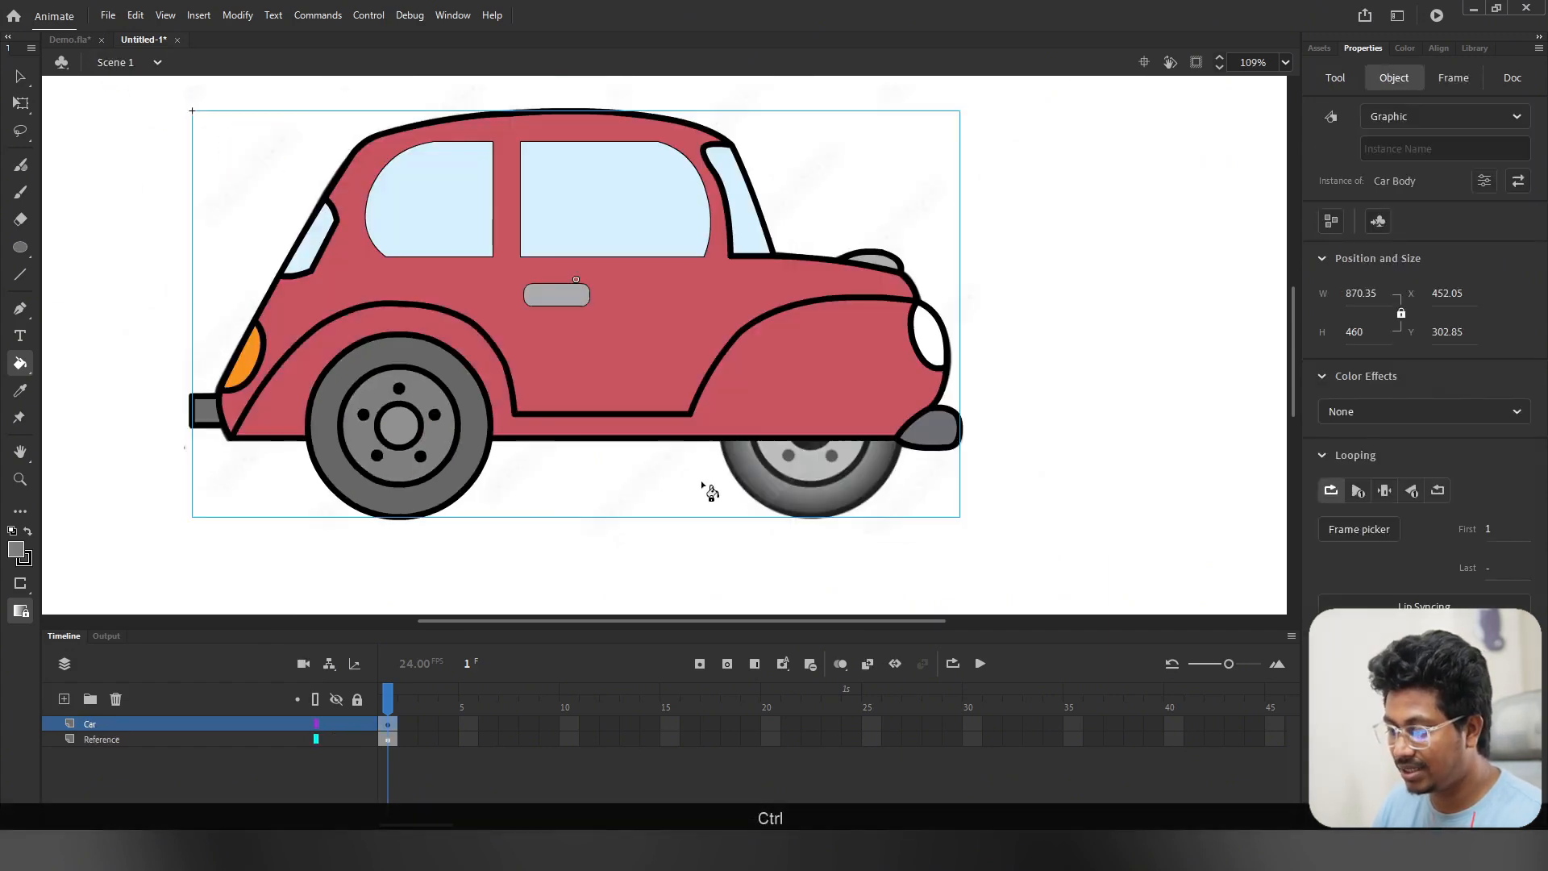
{"action": "key", "text": "v"}
{"action": "double_click", "coordinate": [360, 282]}
{"action": "scroll", "coordinate": [371, 456], "scroll_direction": "up", "scroll_amount": 3}
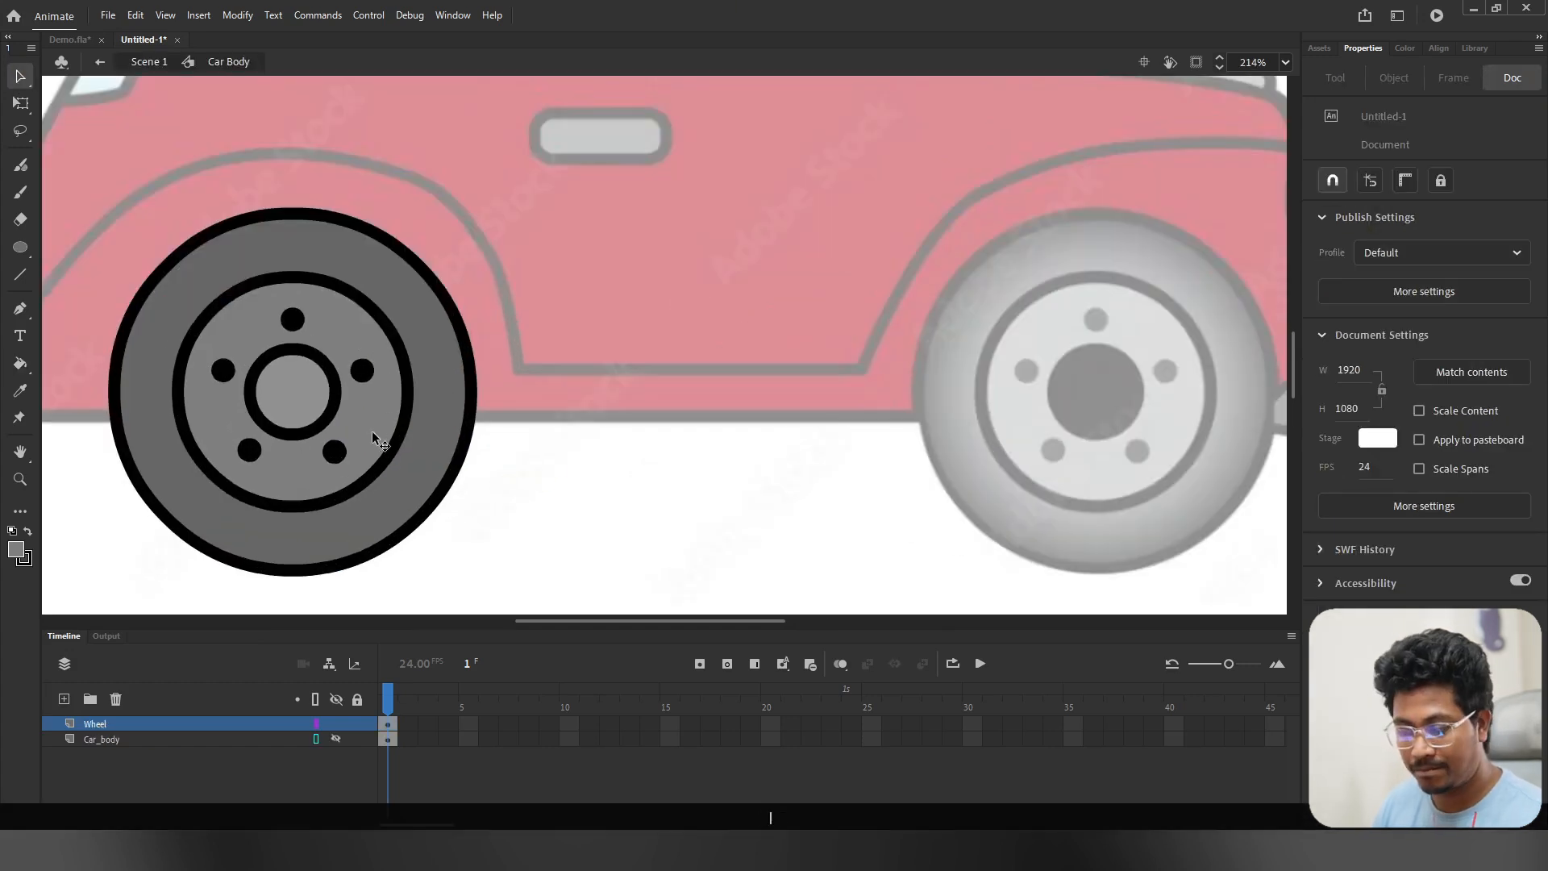
Step: Set the Paint Bucket fill colour to 8F8F8F and apply it to the wheel's rim area
{"action": "key", "text": "k"}
{"action": "left_click", "coordinate": [15, 549]}
{"action": "left_click", "coordinate": [313, 577]}
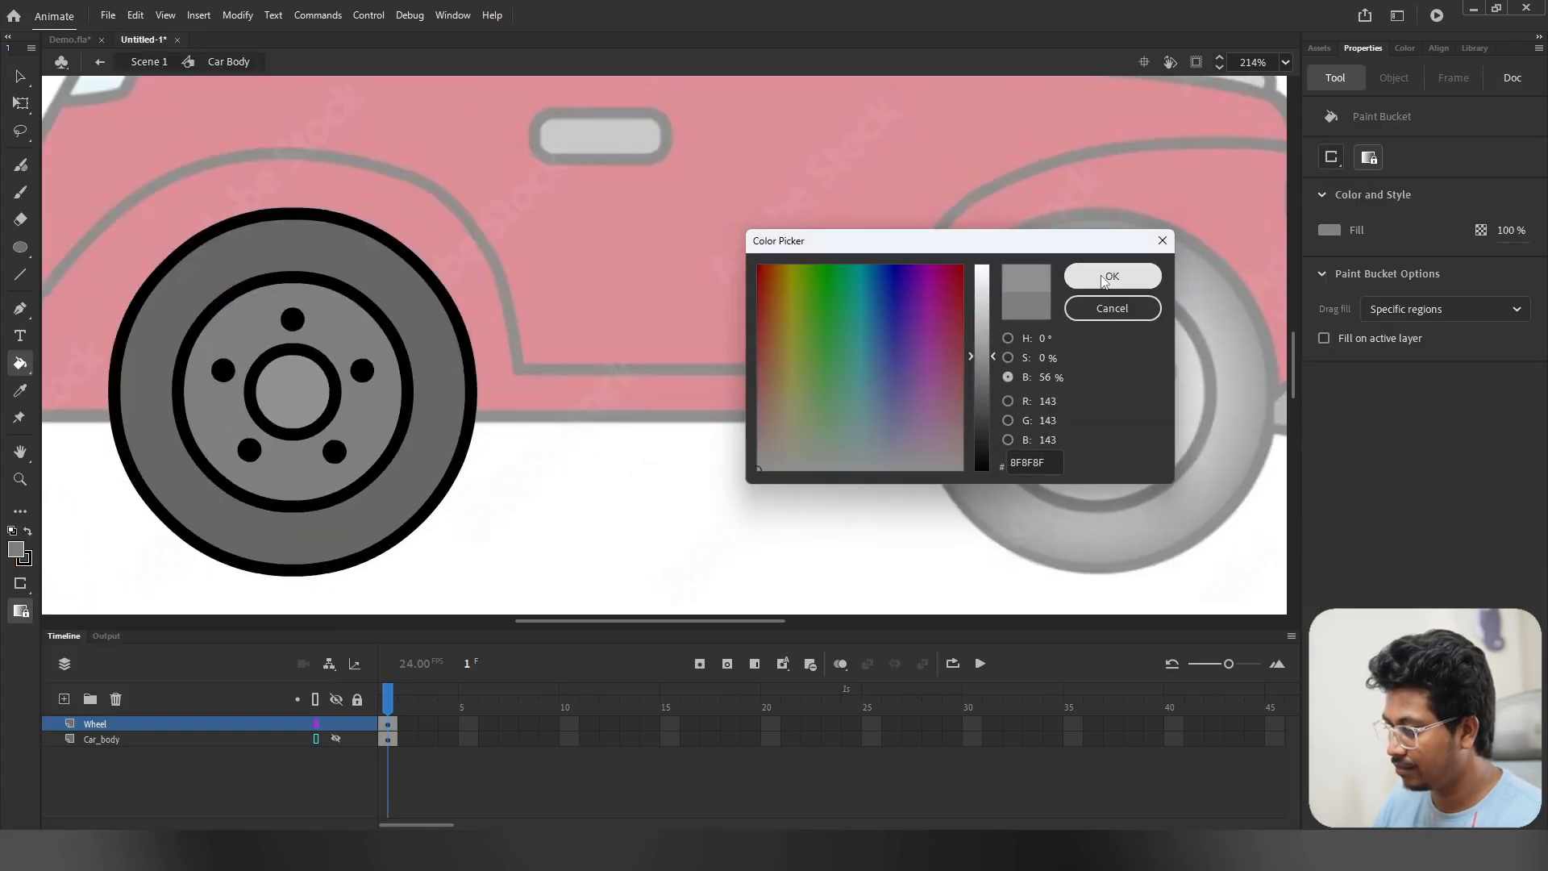
{"action": "left_click", "coordinate": [1110, 276]}
{"action": "scroll", "coordinate": [469, 450], "scroll_direction": "down", "scroll_amount": 4}
{"action": "scroll", "coordinate": [459, 429], "scroll_direction": "up", "scroll_amount": 3}
Step: Sample the tyre's dark grey with the Eyedropper and fill the wheel hub with it
{"action": "key", "text": "i"}
{"action": "left_click", "coordinate": [469, 425]}
{"action": "scroll", "coordinate": [447, 387], "scroll_direction": "down", "scroll_amount": 2}
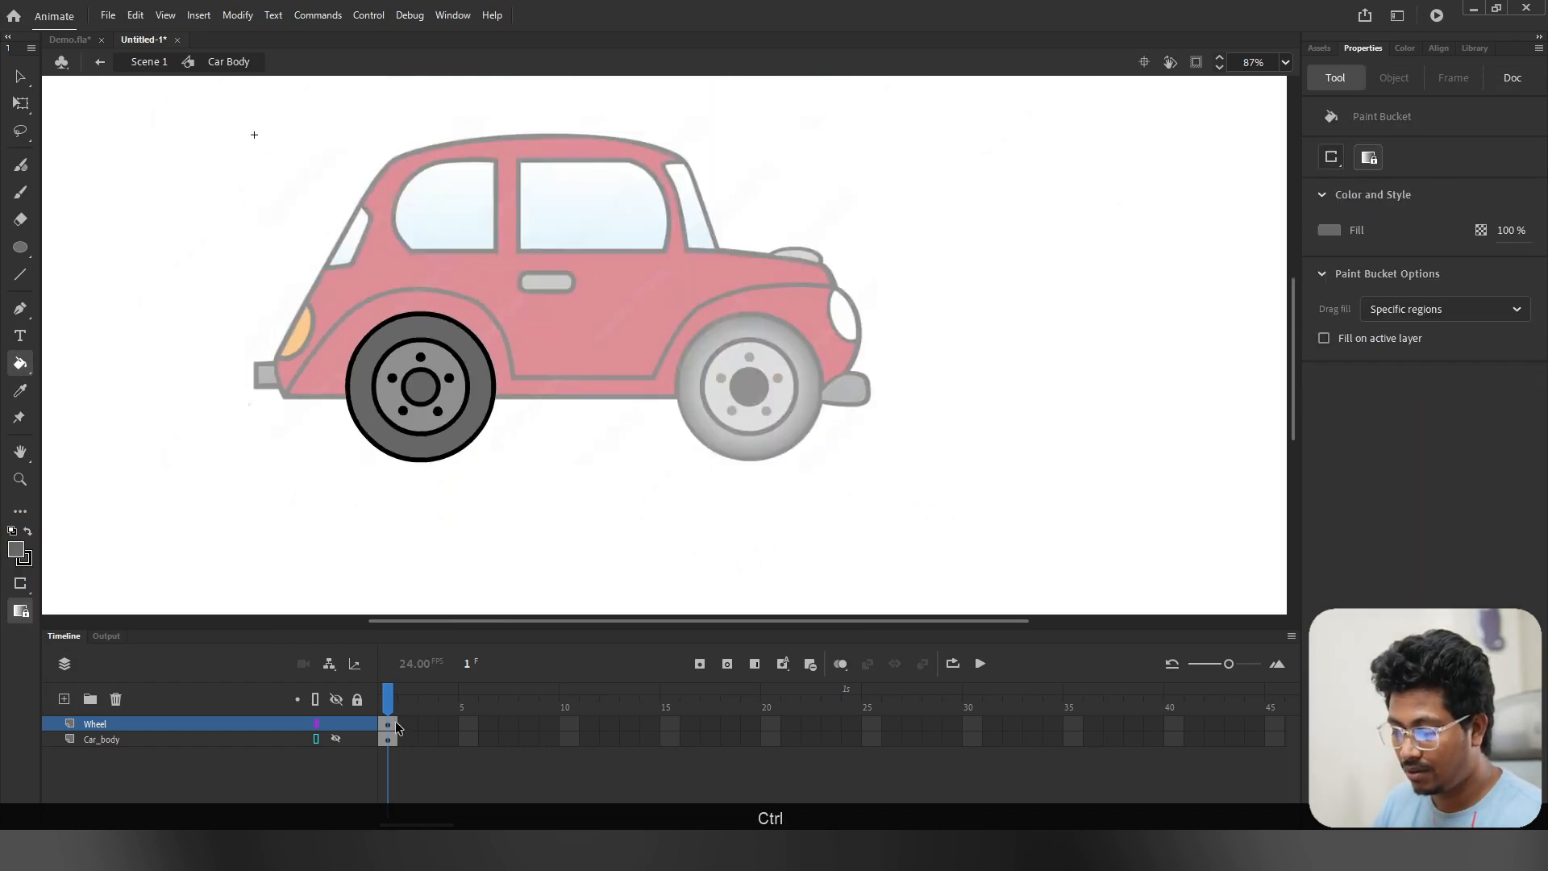
Step: Convert all artwork on the Wheel layer's first frame into a Graphic symbol named Wheel
{"action": "left_click", "coordinate": [428, 713]}
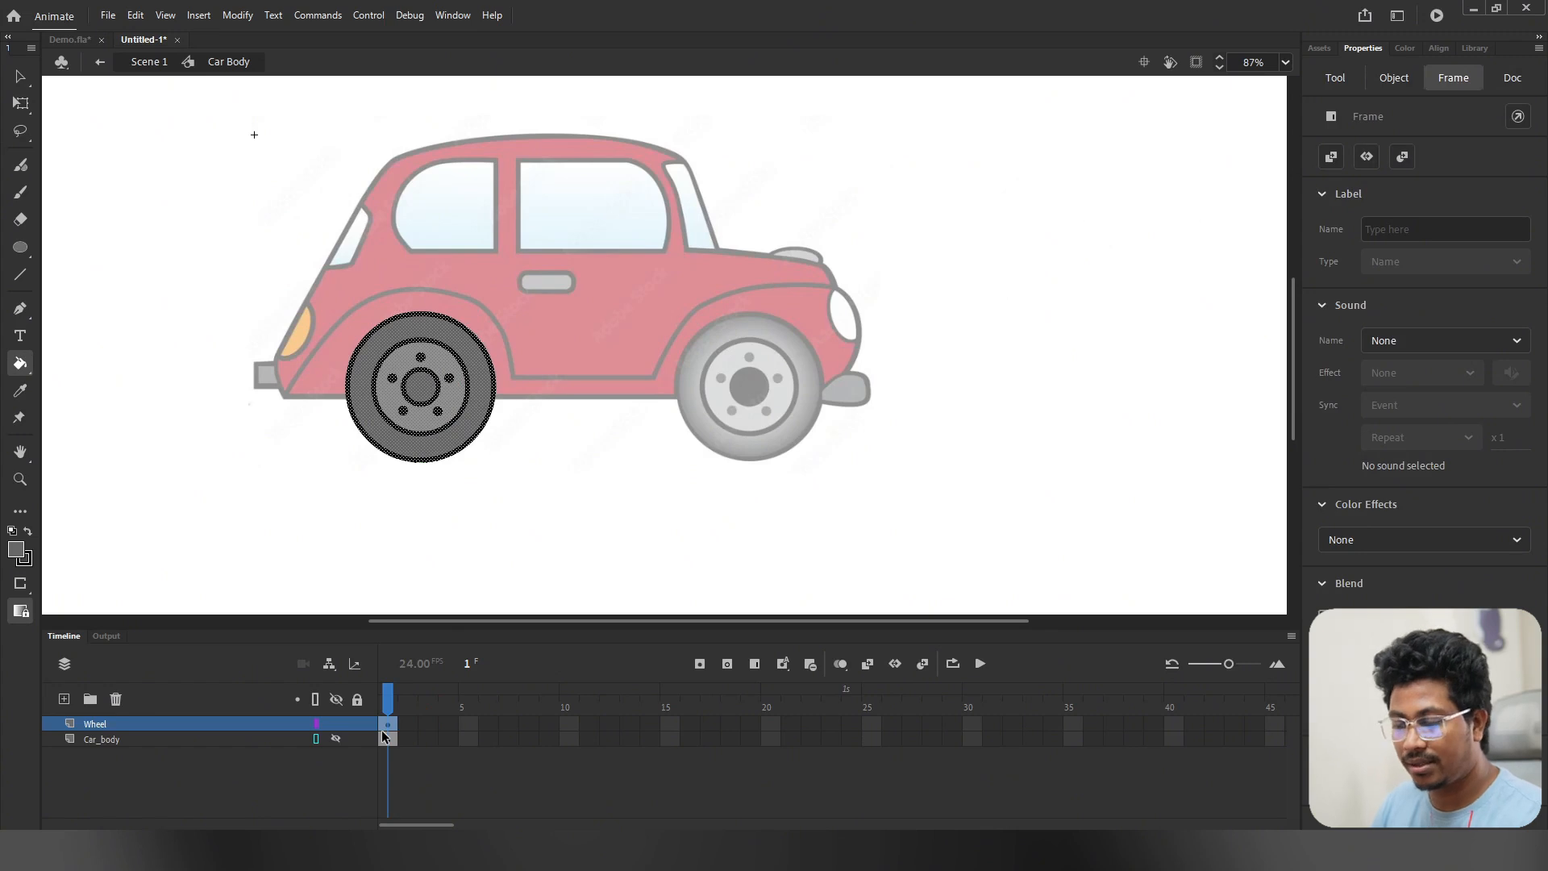
{"action": "key", "text": "F8"}
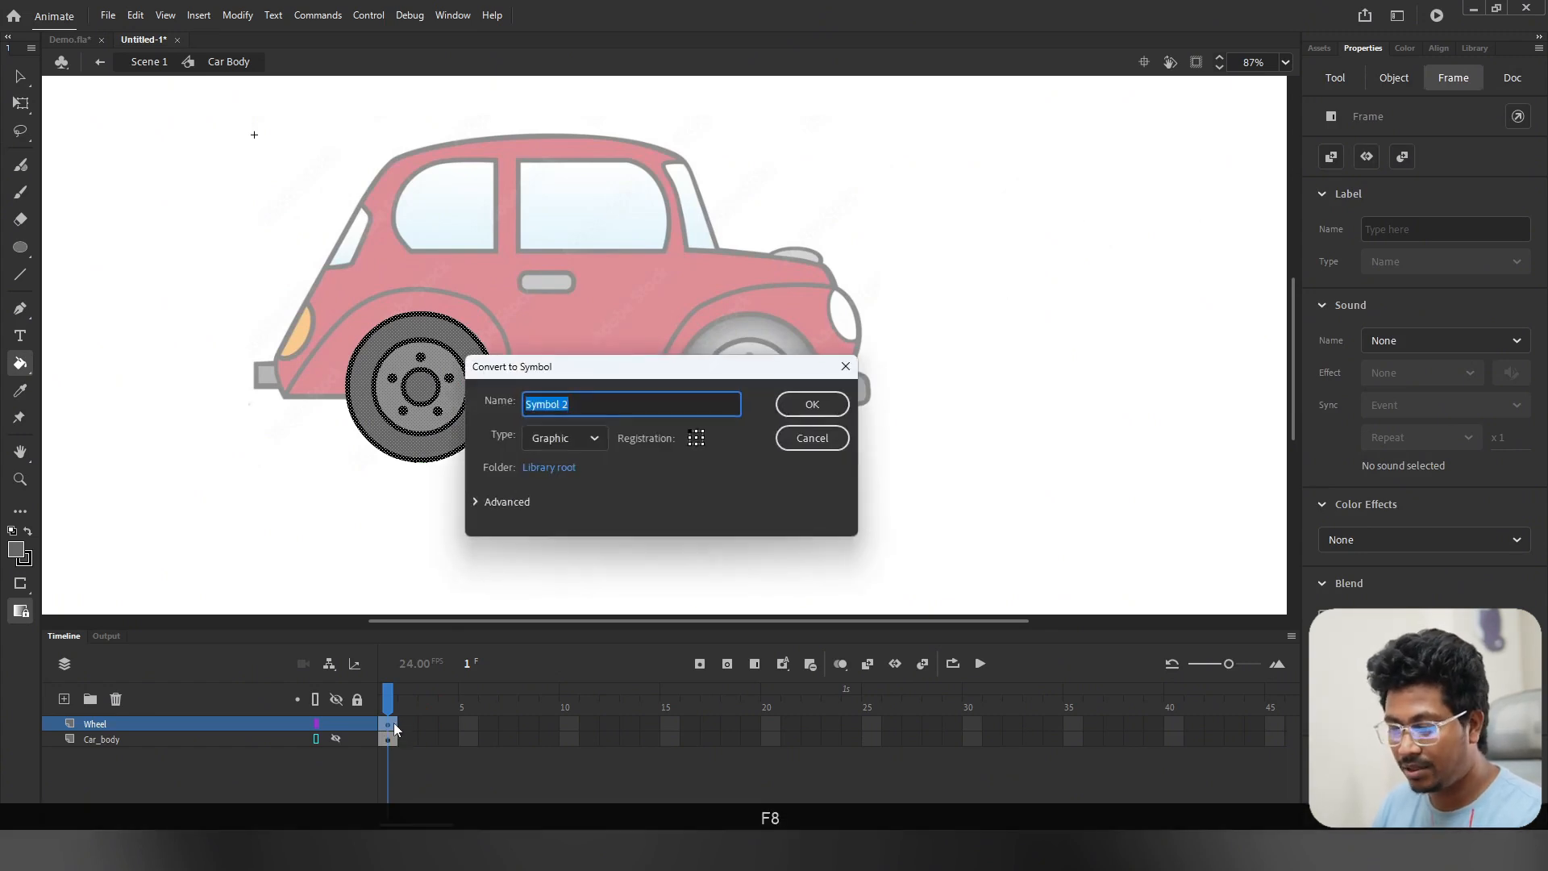
{"action": "type", "text": "Wheel"}
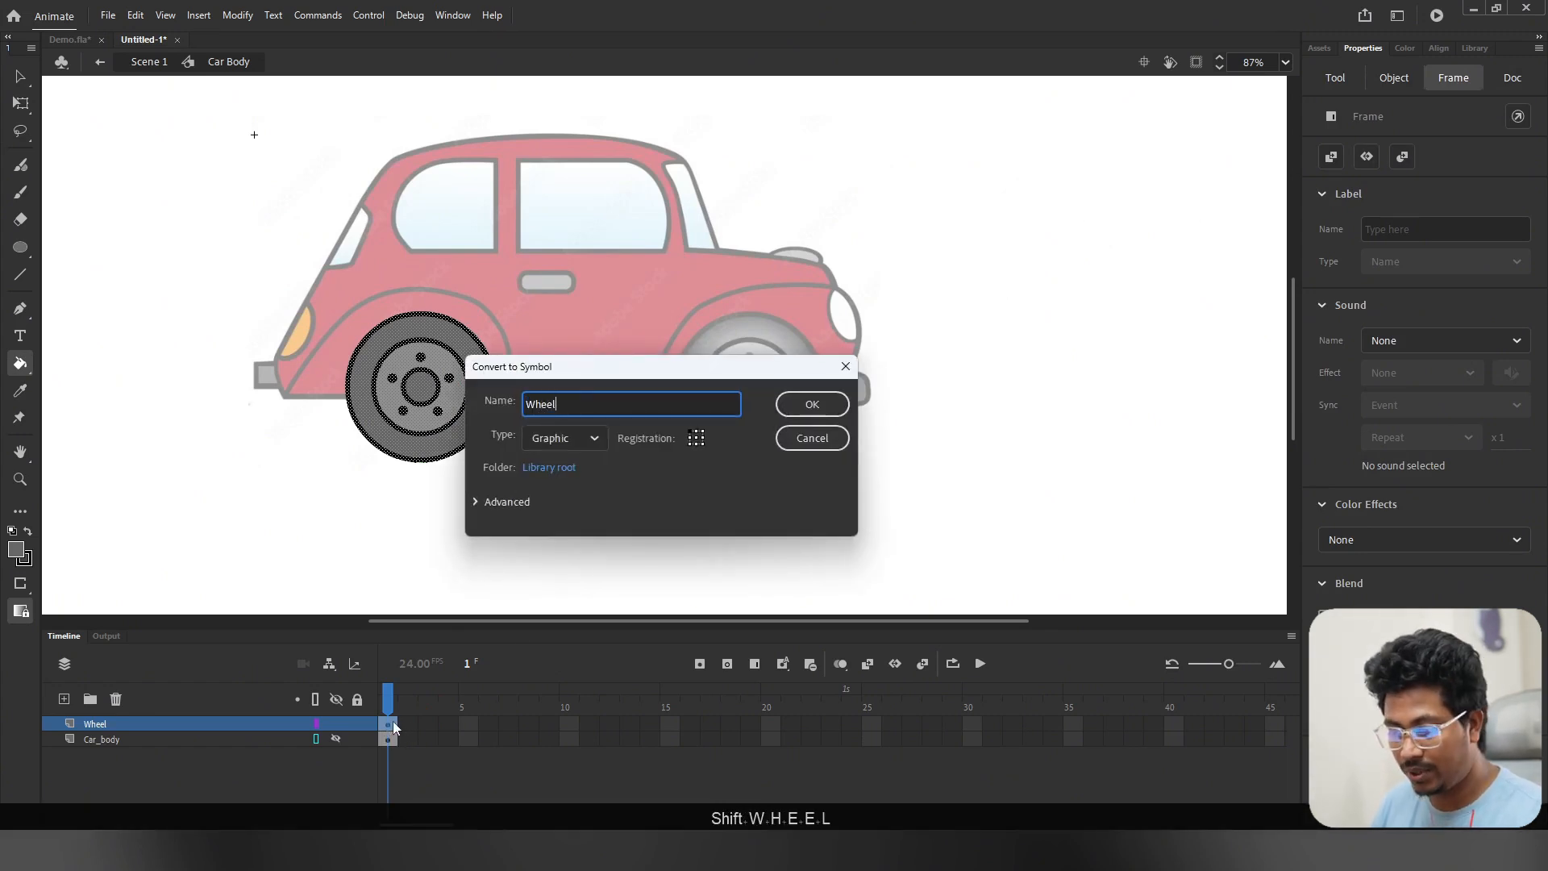
{"action": "left_click", "coordinate": [812, 403]}
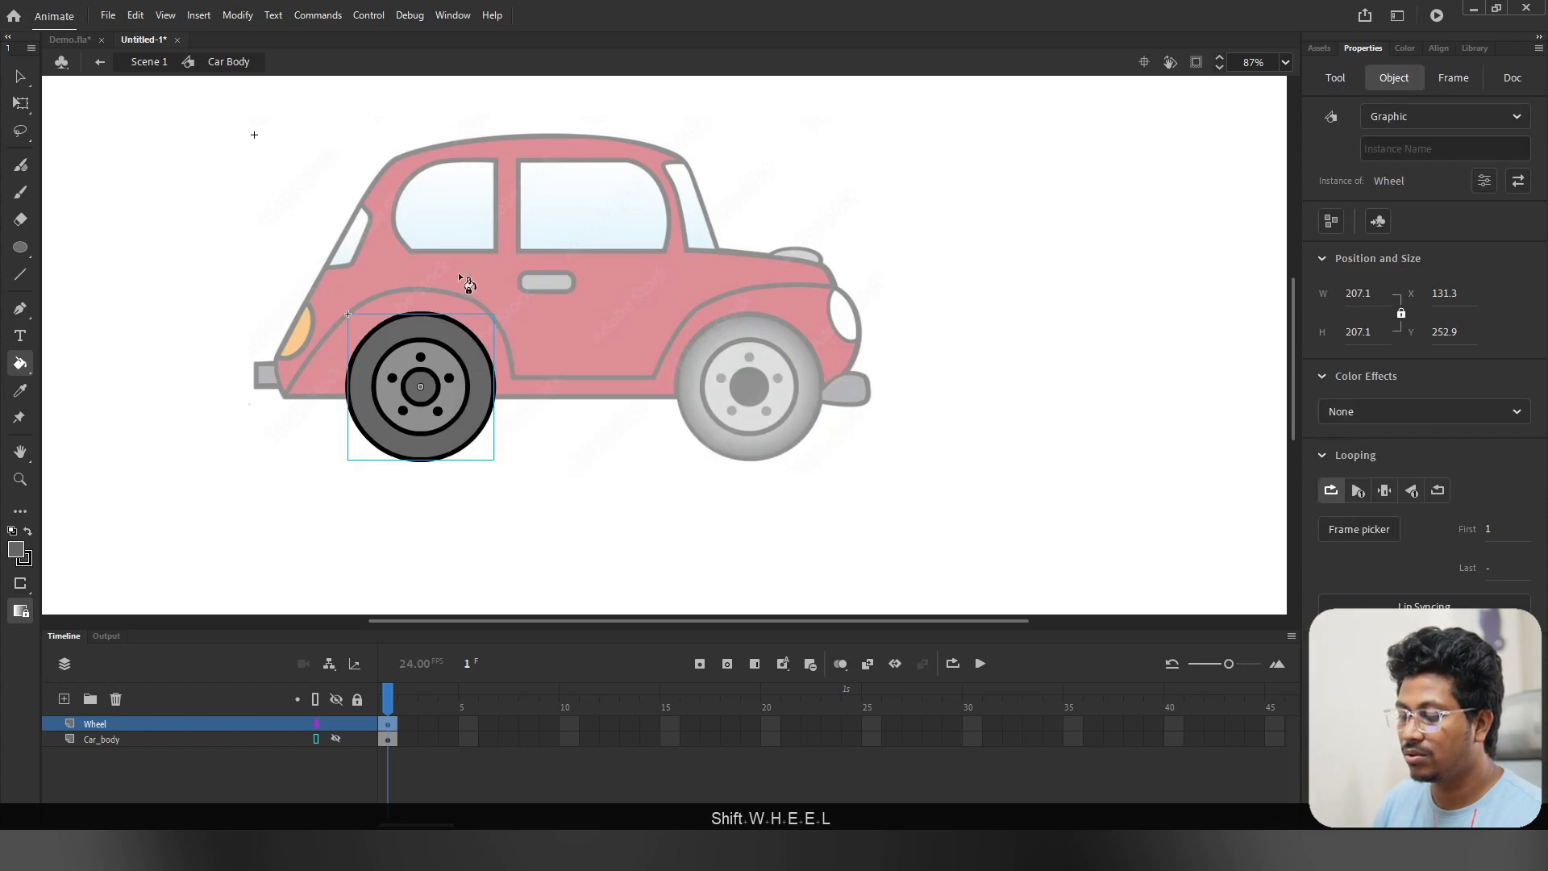
Step: Open the Wheel symbol for editing and convert its contents into a nested Graphic symbol with the default name
{"action": "left_click", "coordinate": [20, 77]}
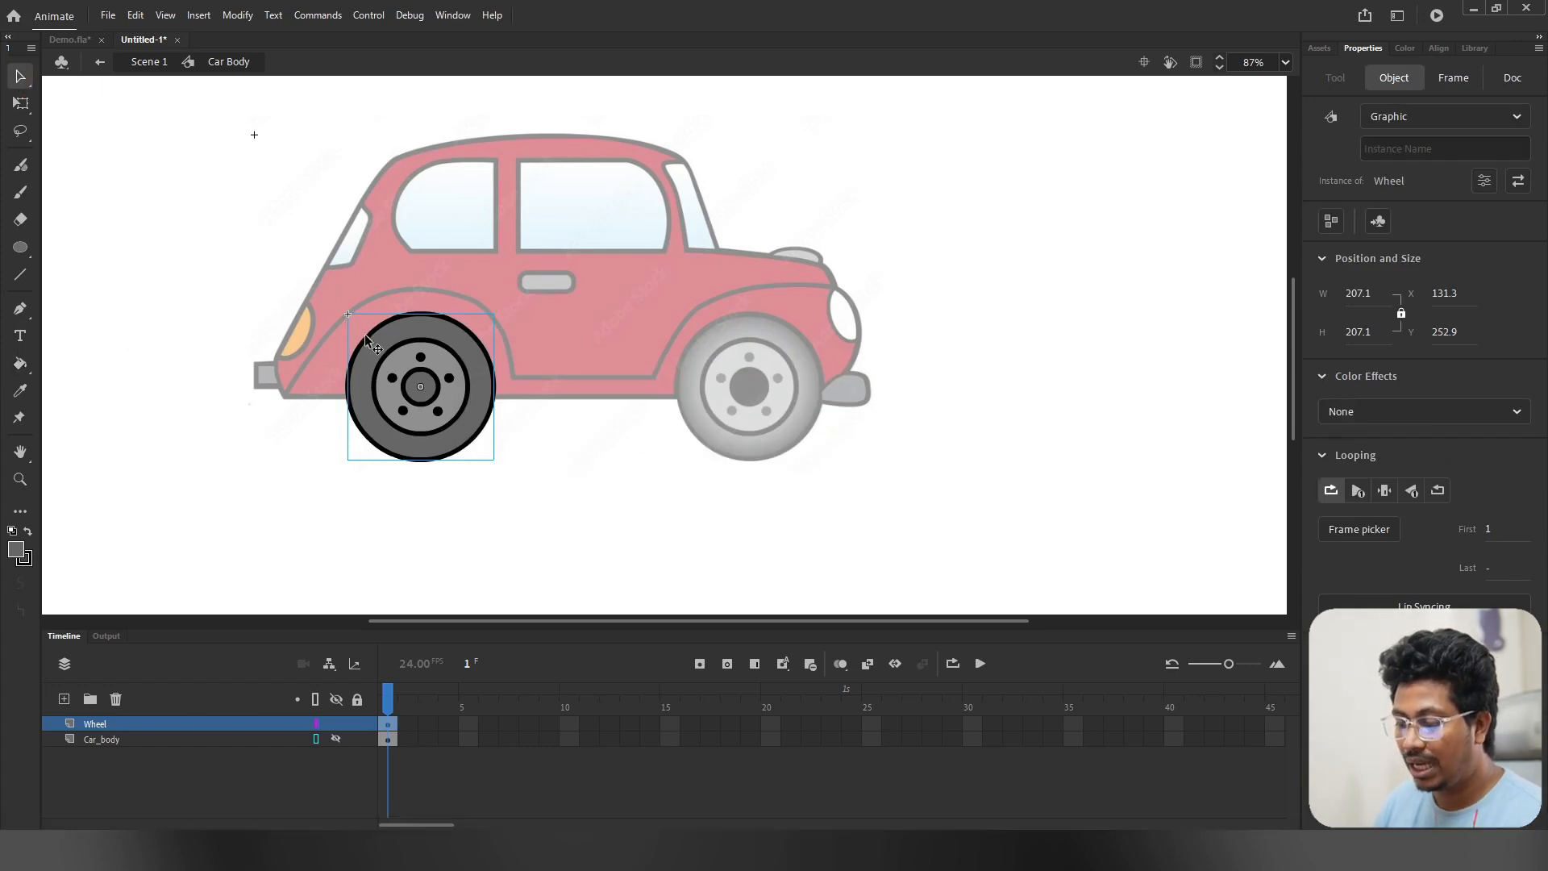
{"action": "double_click", "coordinate": [375, 357]}
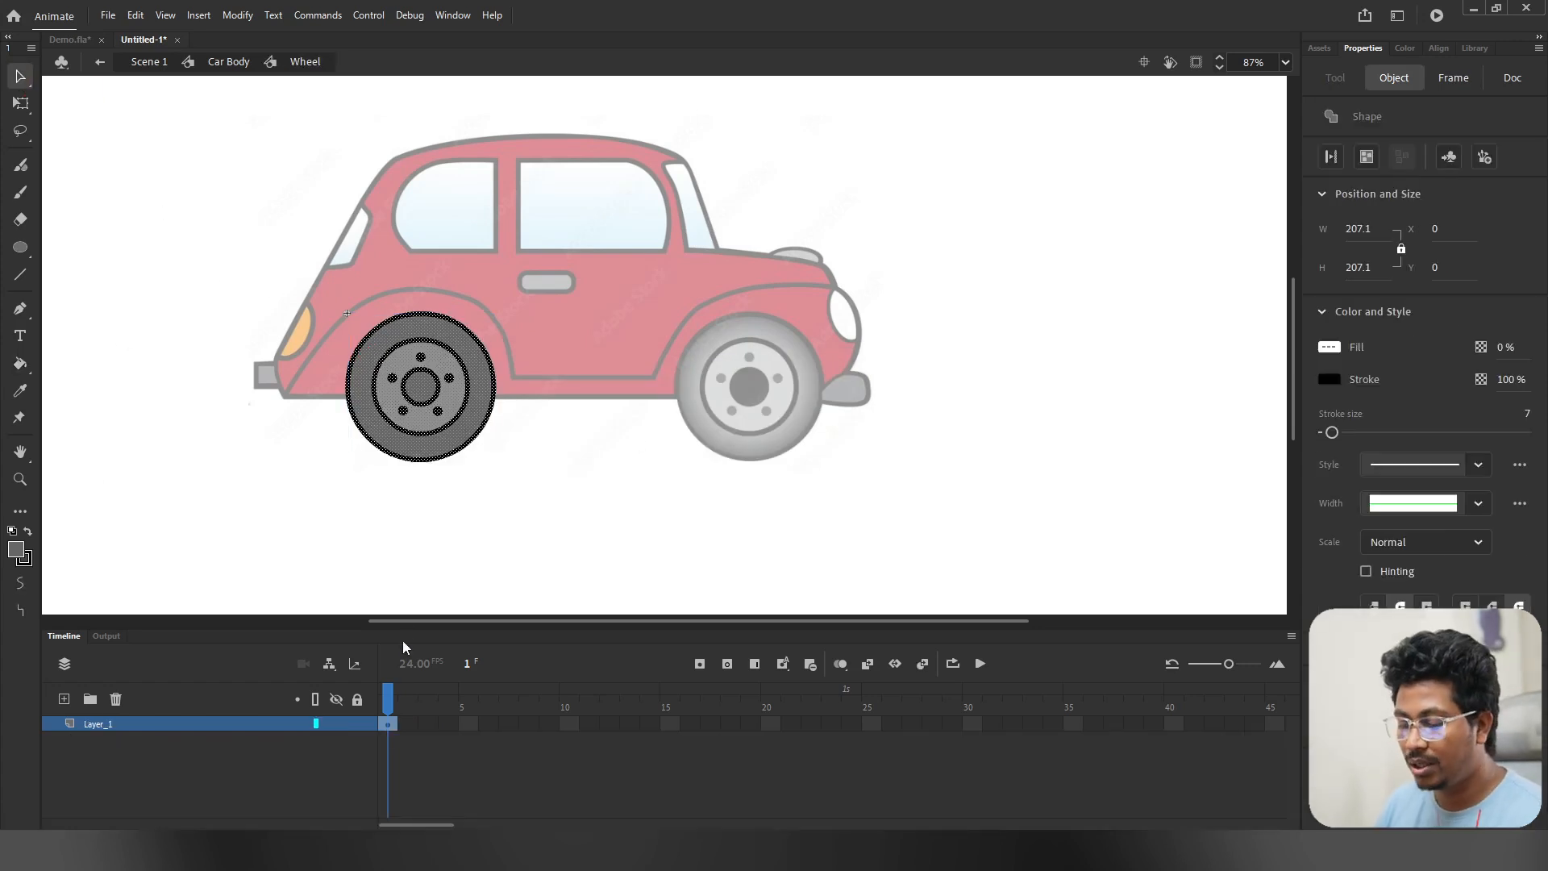
{"action": "left_click", "coordinate": [388, 724]}
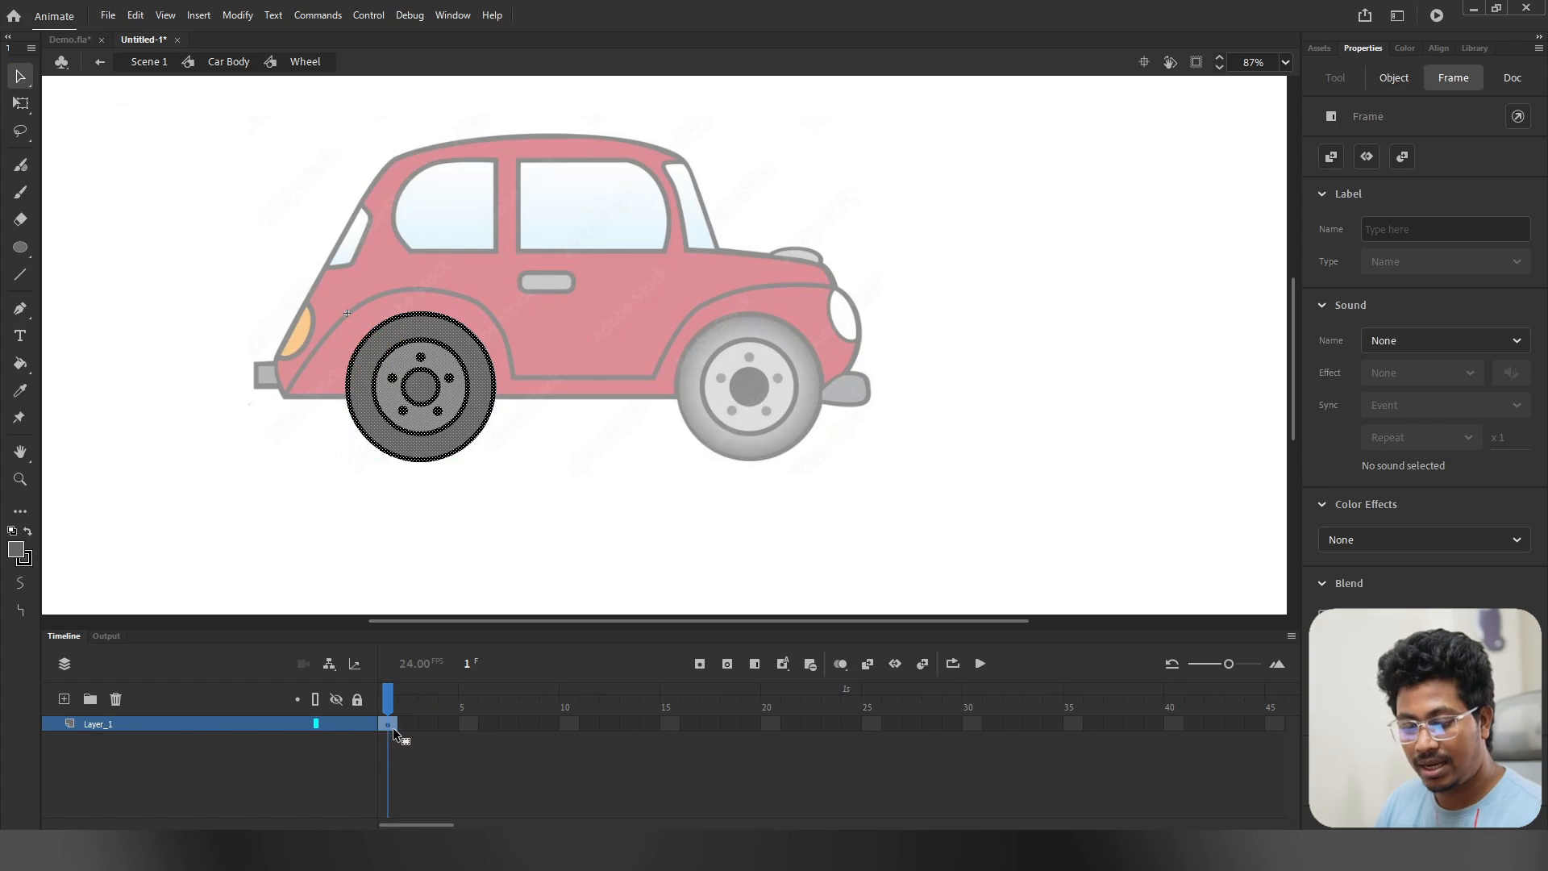
{"action": "key", "text": "F8"}
{"action": "key", "text": "Return"}
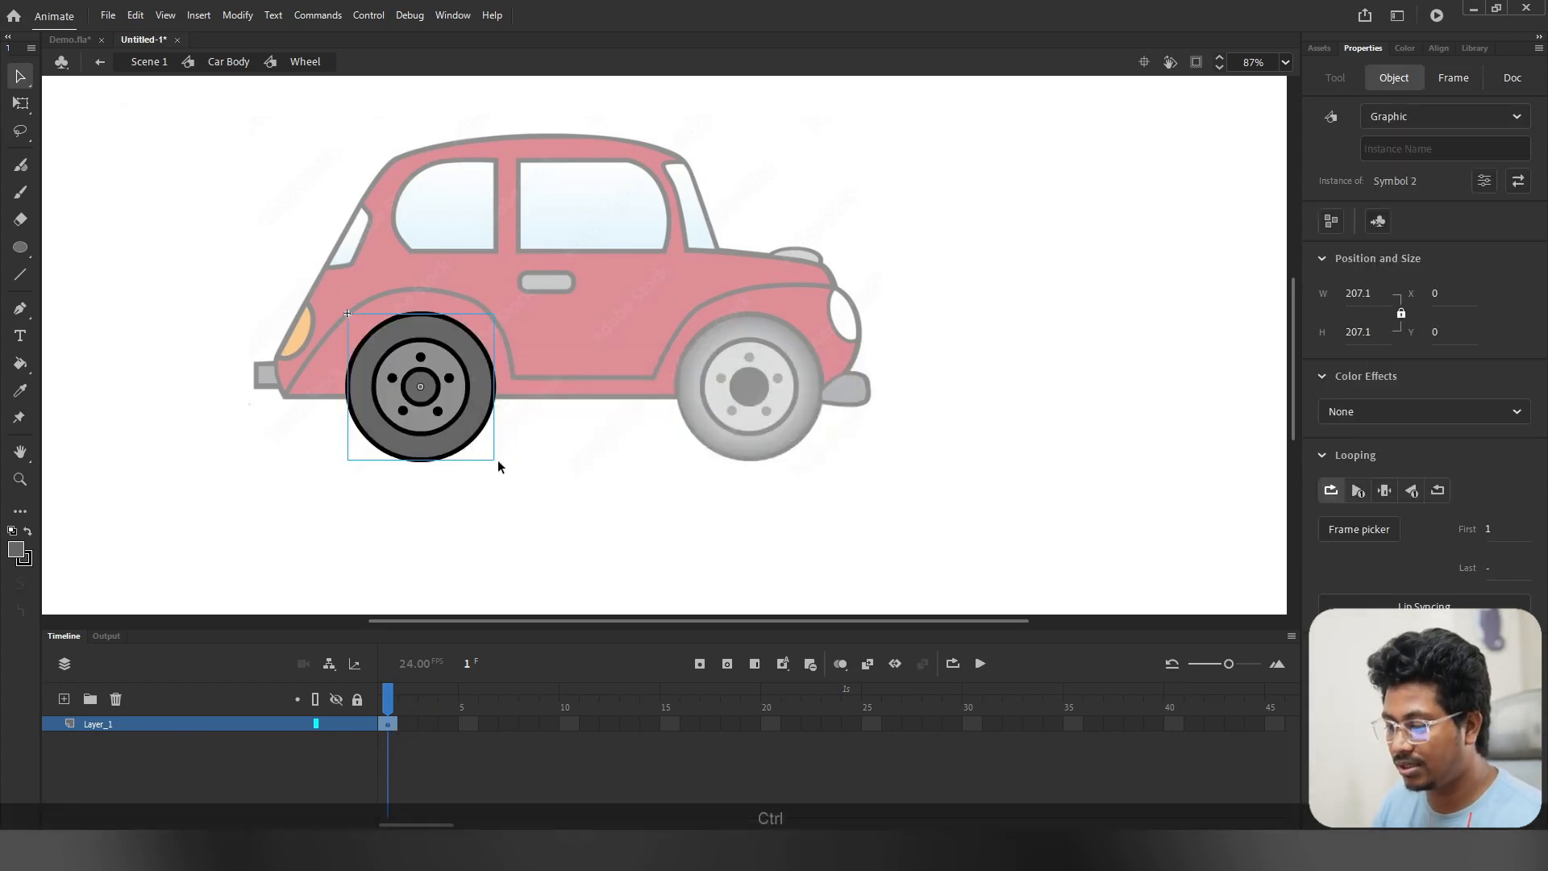
Step: Insert a keyframe at frame 5 inside the Wheel symbol, rotate the wheel clockwise there, and compare it with frame 1
{"action": "scroll", "coordinate": [492, 439], "scroll_direction": "up", "scroll_amount": 2}
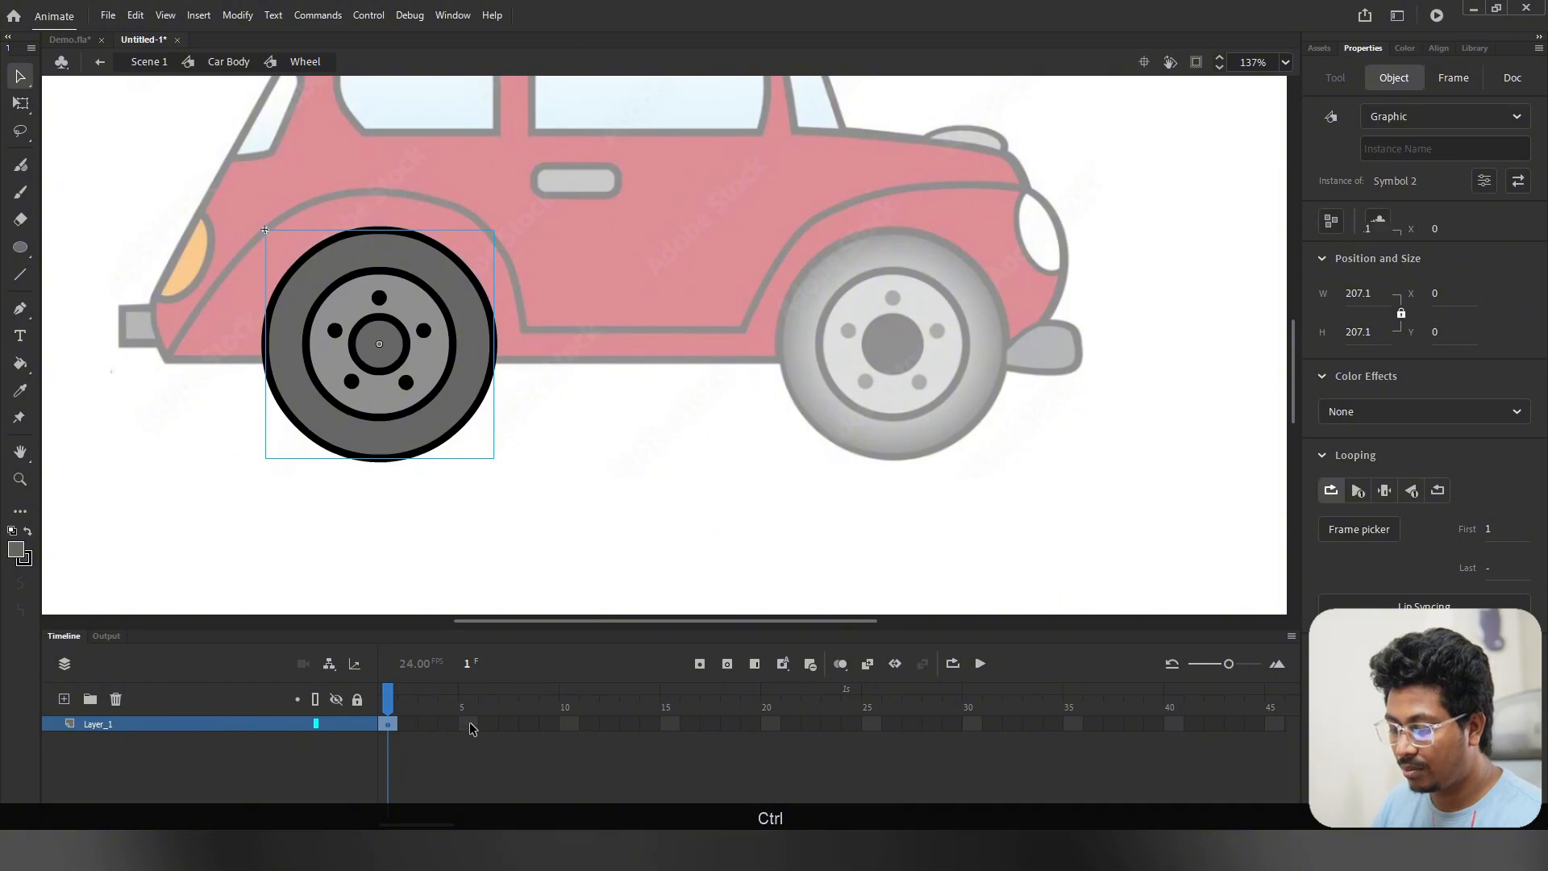
{"action": "left_click", "coordinate": [469, 724]}
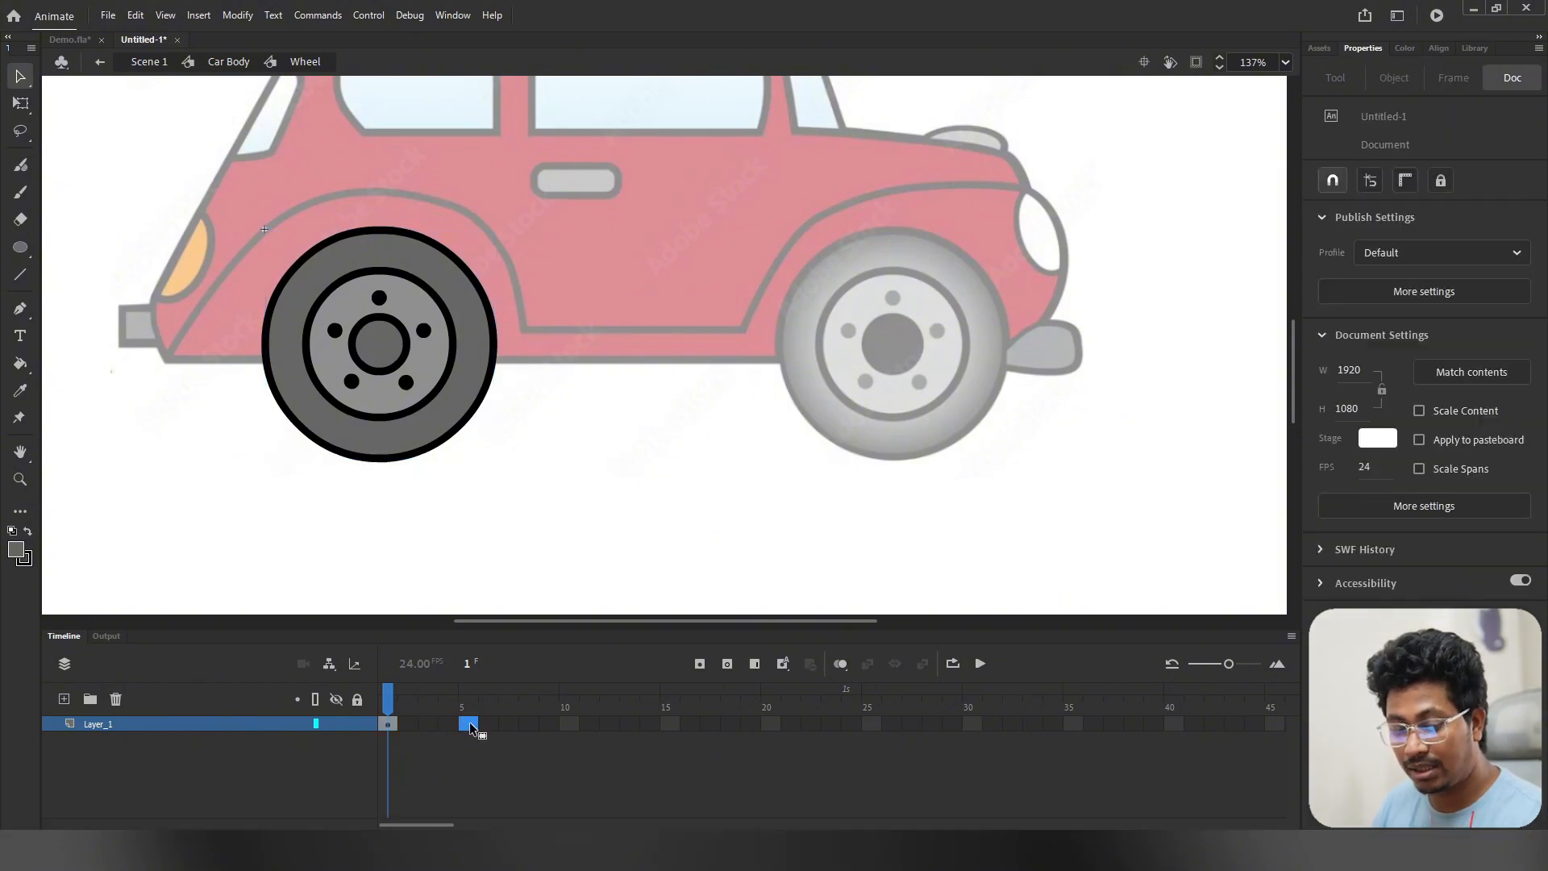
{"action": "key", "text": "F6"}
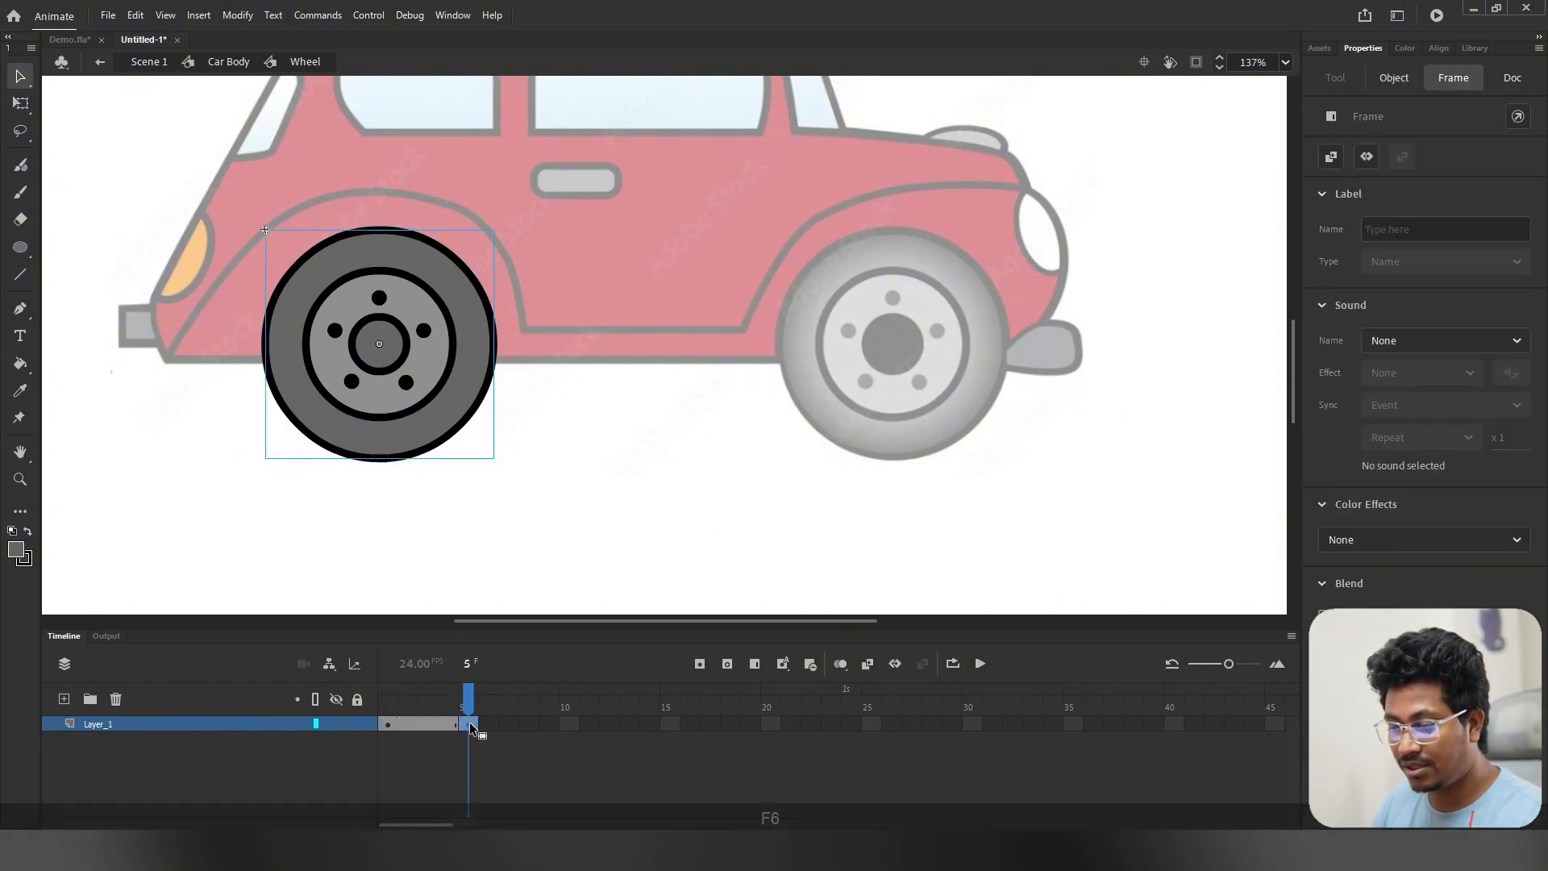
{"action": "left_click", "coordinate": [20, 104]}
{"action": "left_click_drag", "start_coordinate": [501, 234], "coordinate": [597, 398]}
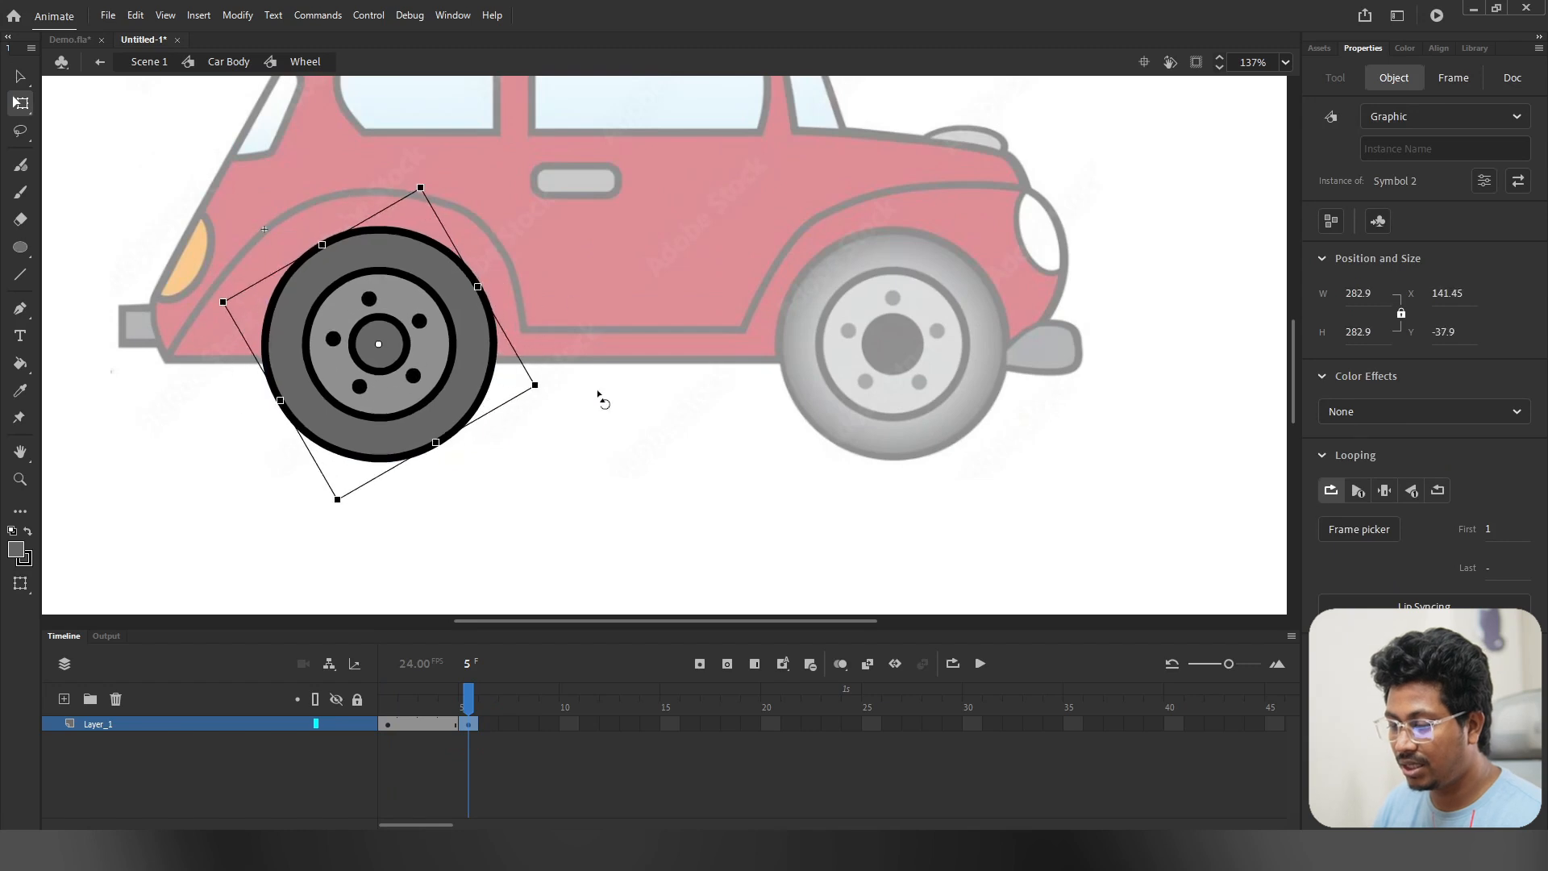
{"action": "left_click", "coordinate": [427, 723]}
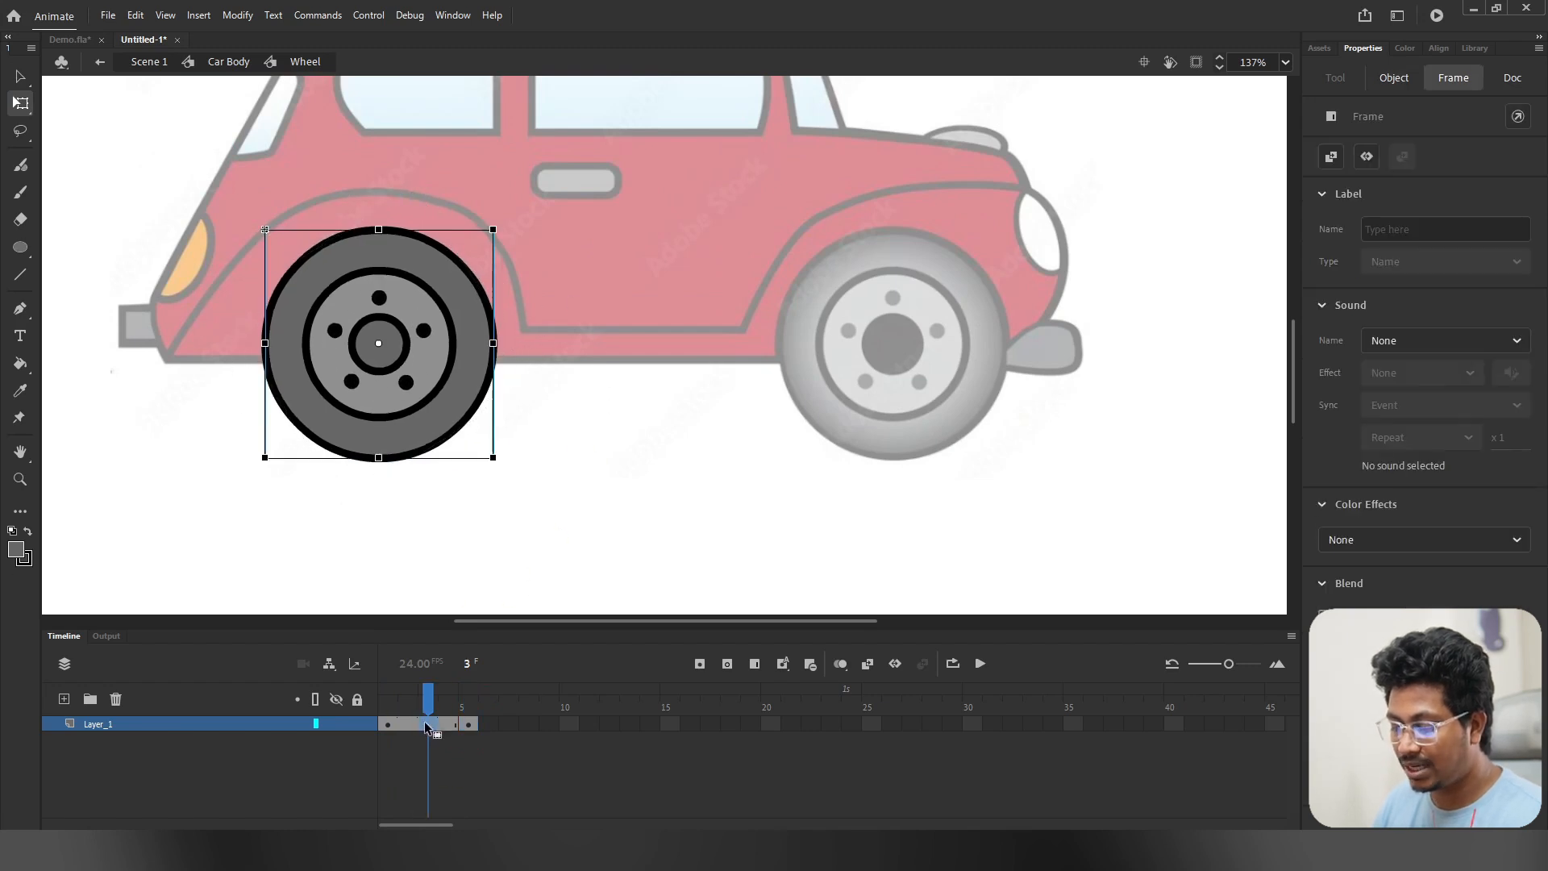
{"action": "left_click_drag", "start_coordinate": [428, 700], "coordinate": [368, 698]}
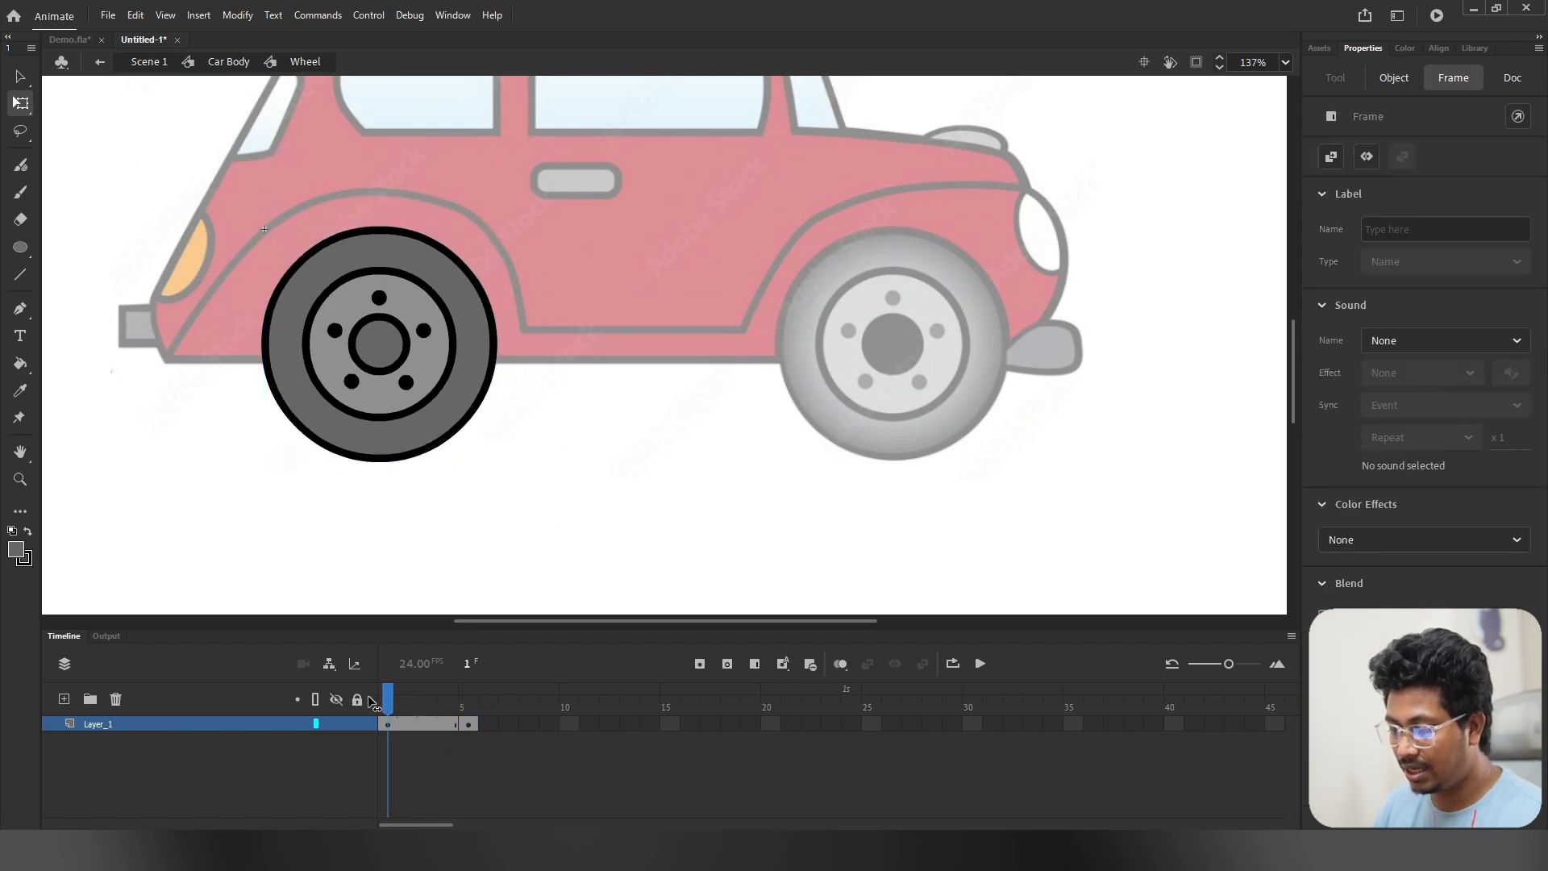
{"action": "left_click", "coordinate": [490, 739]}
{"action": "left_click", "coordinate": [471, 724]}
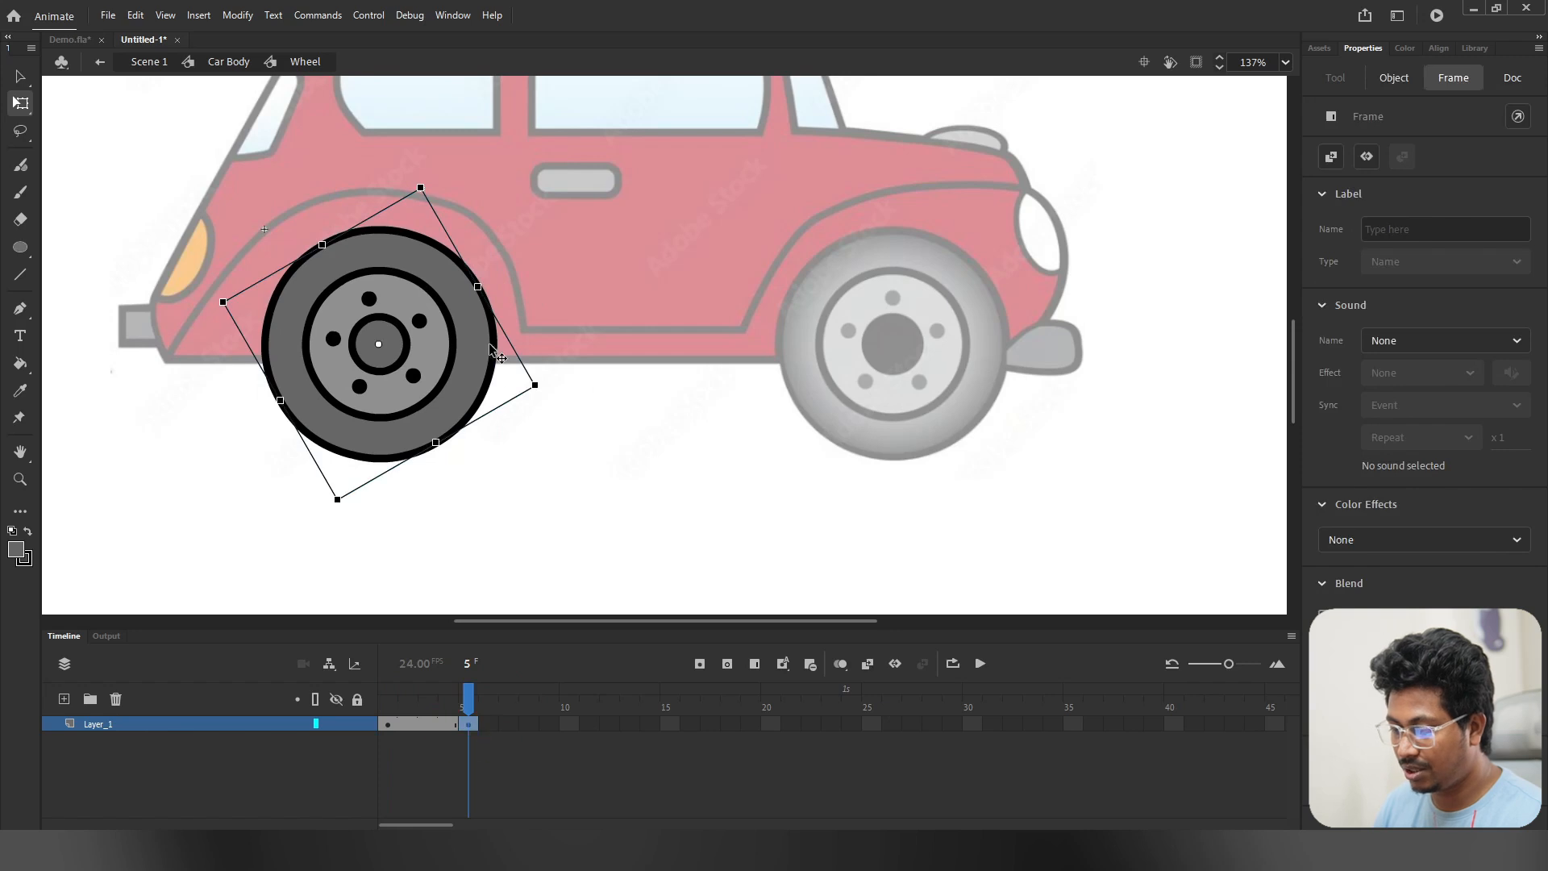
Step: Create a classic tween between the wheel's keyframes at frames 1 and 5 and scrub through it
{"action": "left_click", "coordinate": [408, 724]}
{"action": "right_click", "coordinate": [409, 723]}
{"action": "left_click", "coordinate": [409, 723]}
{"action": "right_click", "coordinate": [414, 730]}
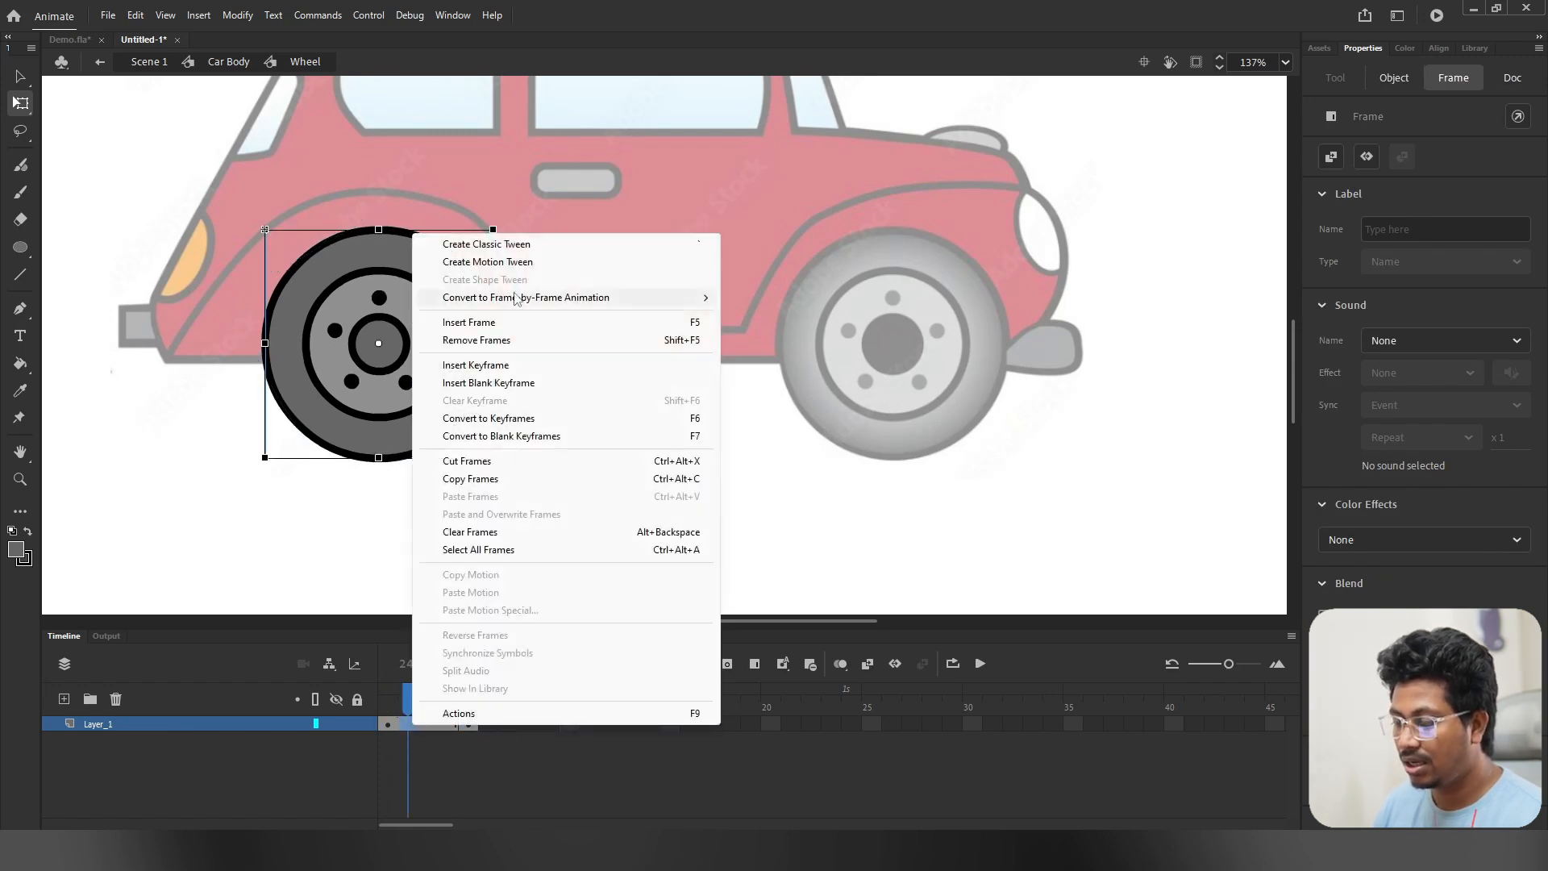
{"action": "left_click", "coordinate": [486, 244]}
{"action": "left_click_drag", "start_coordinate": [401, 691], "coordinate": [480, 703]}
{"action": "left_click", "coordinate": [465, 724]}
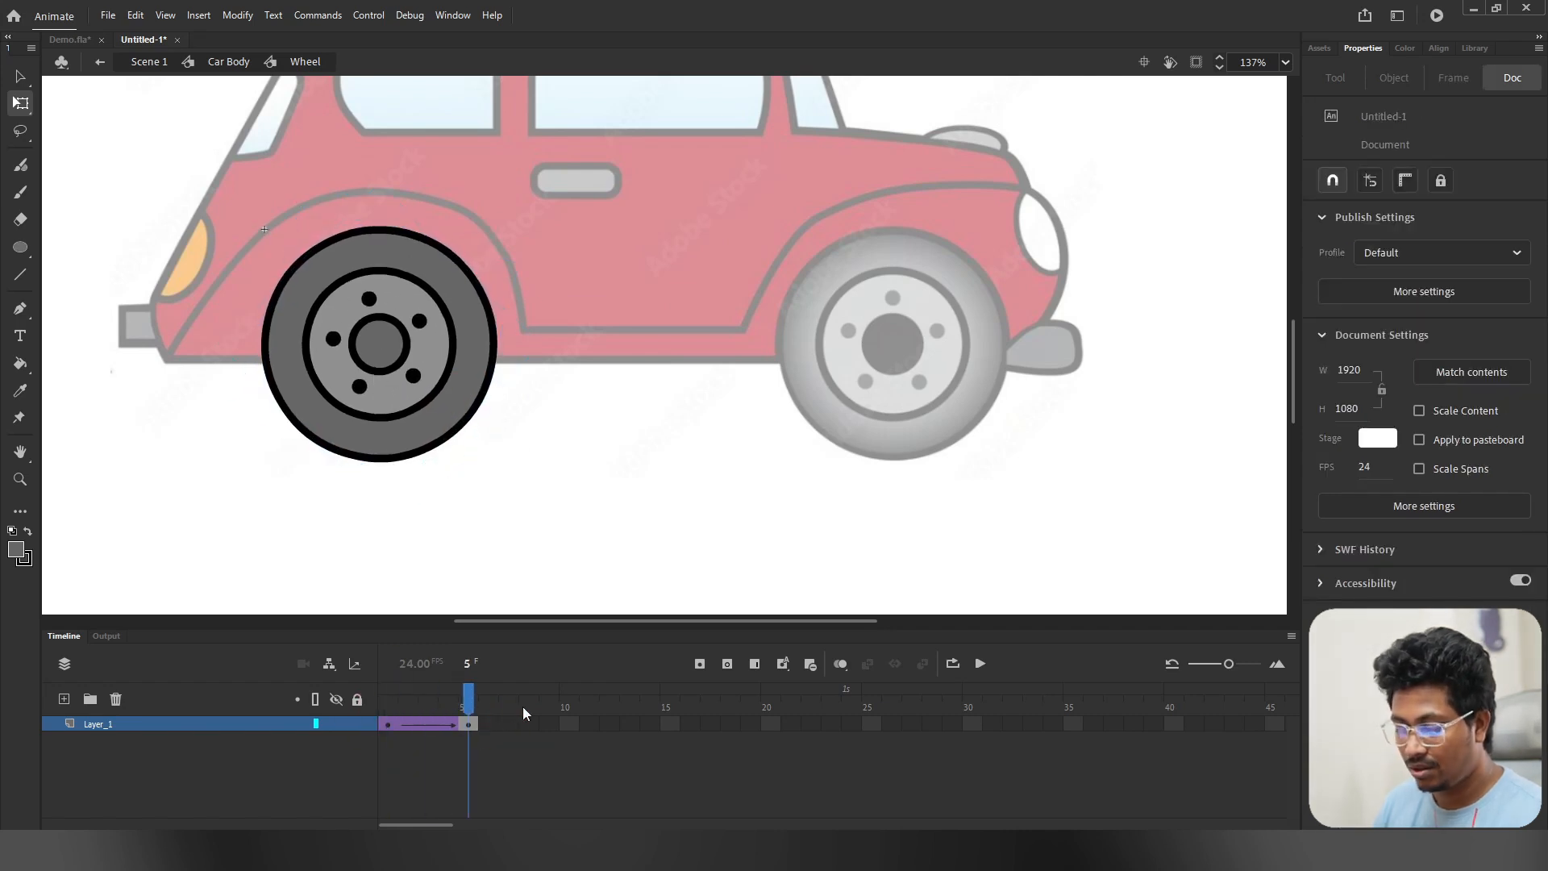
Step: Turn on looped playback for frames 1 to 5 and play the wheel's spin as a preview
{"action": "left_click", "coordinate": [950, 669]}
{"action": "left_click_drag", "start_coordinate": [424, 692], "coordinate": [382, 691]}
{"action": "key", "text": "Return"}
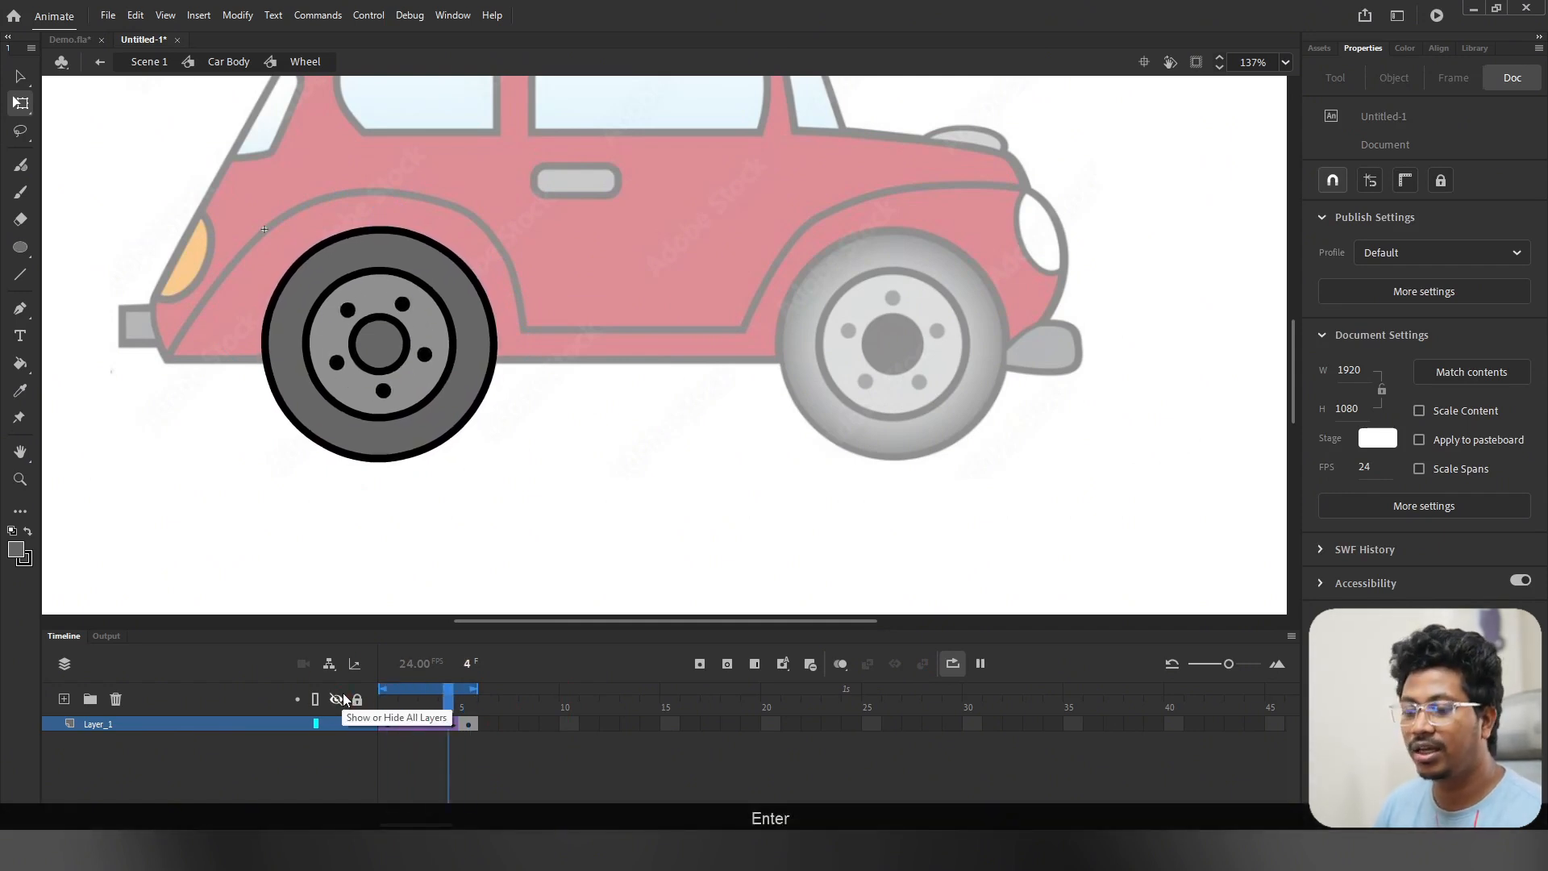
{"action": "key", "text": "Return"}
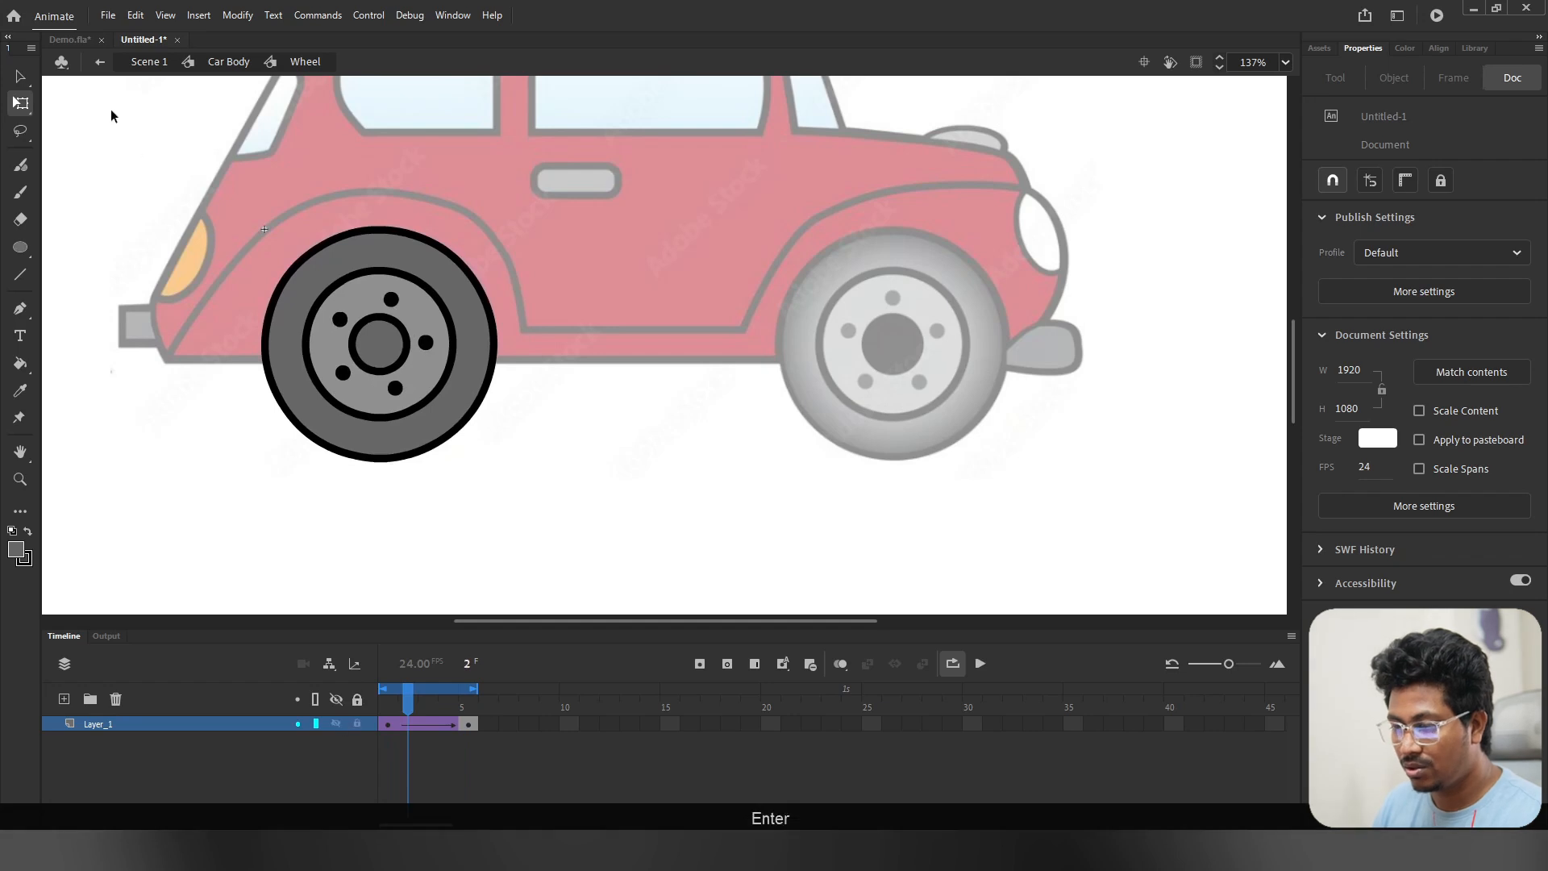
Step: Return to the Car Body symbol and extend both the Wheel and Car_body layers to frame 5
{"action": "left_click", "coordinate": [101, 63]}
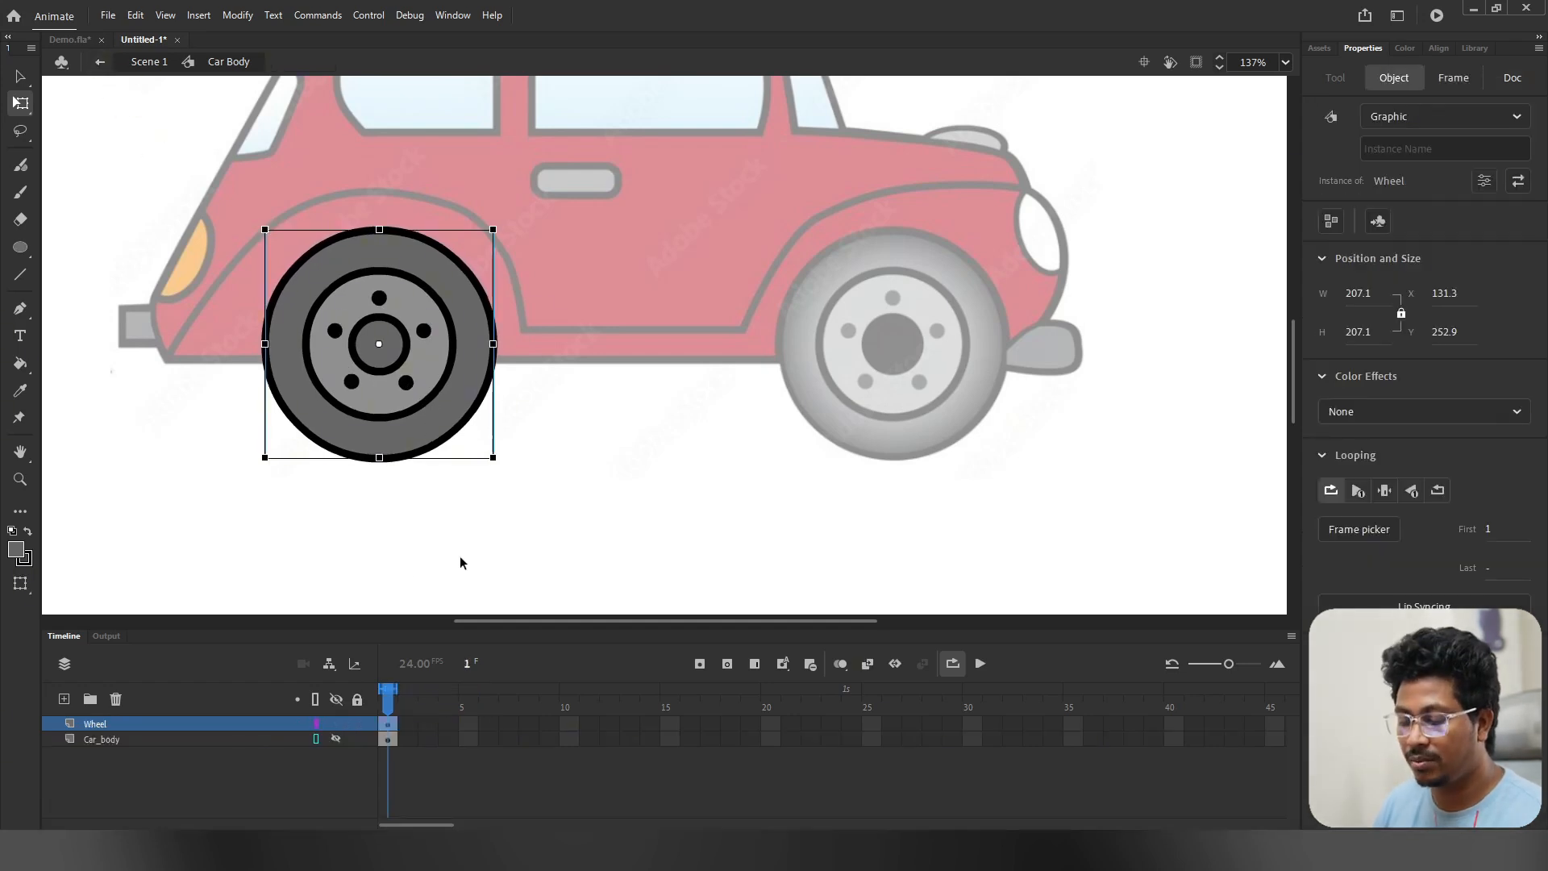
{"action": "left_click", "coordinate": [385, 700]}
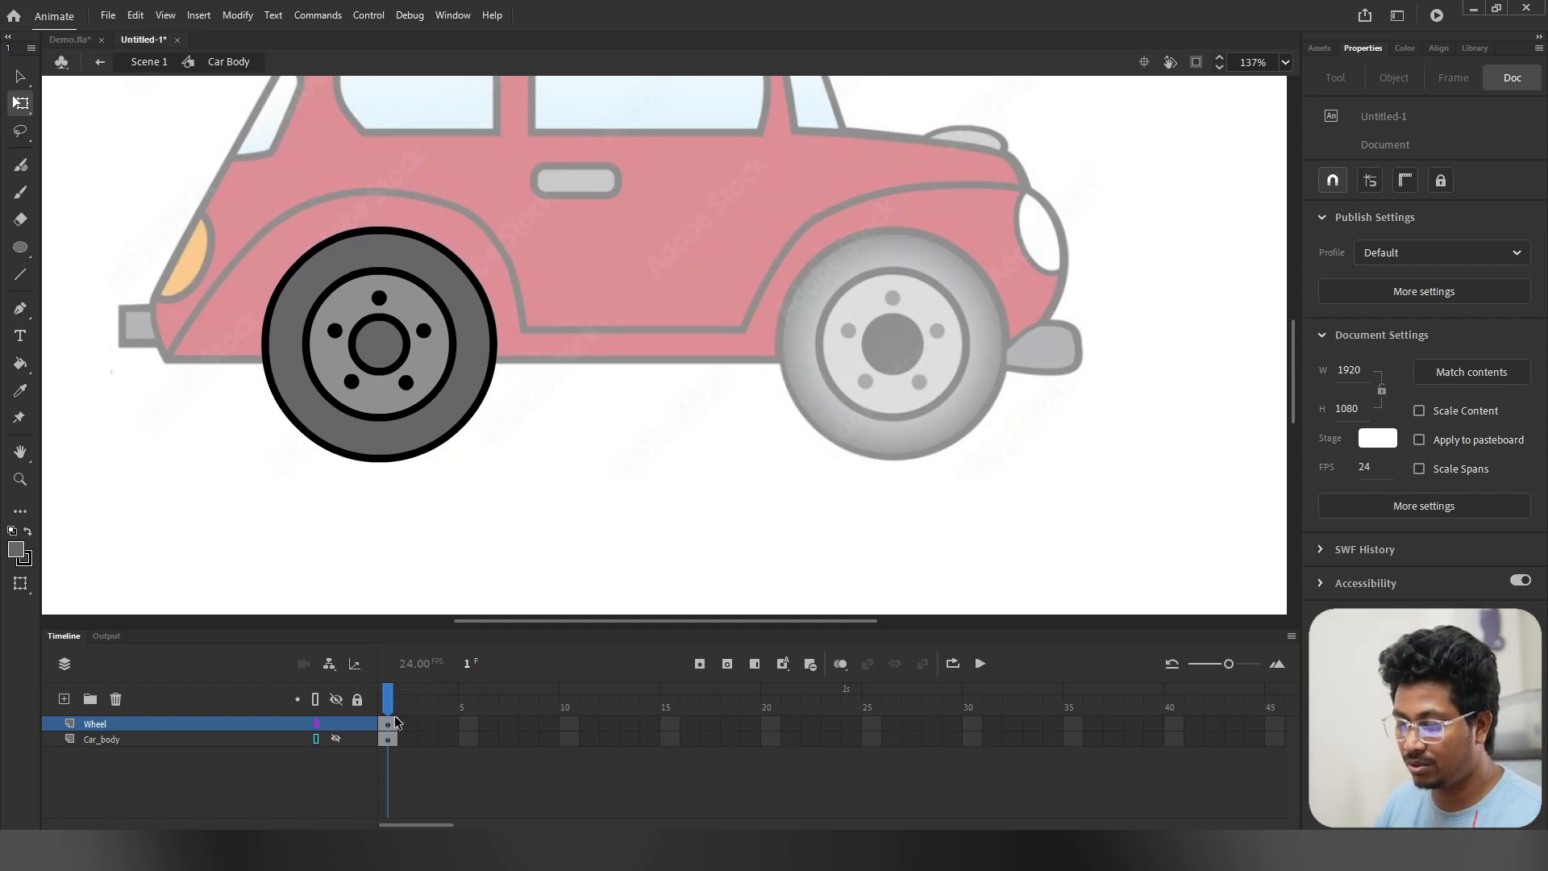
{"action": "left_click", "coordinate": [467, 743], "text": "shift"}
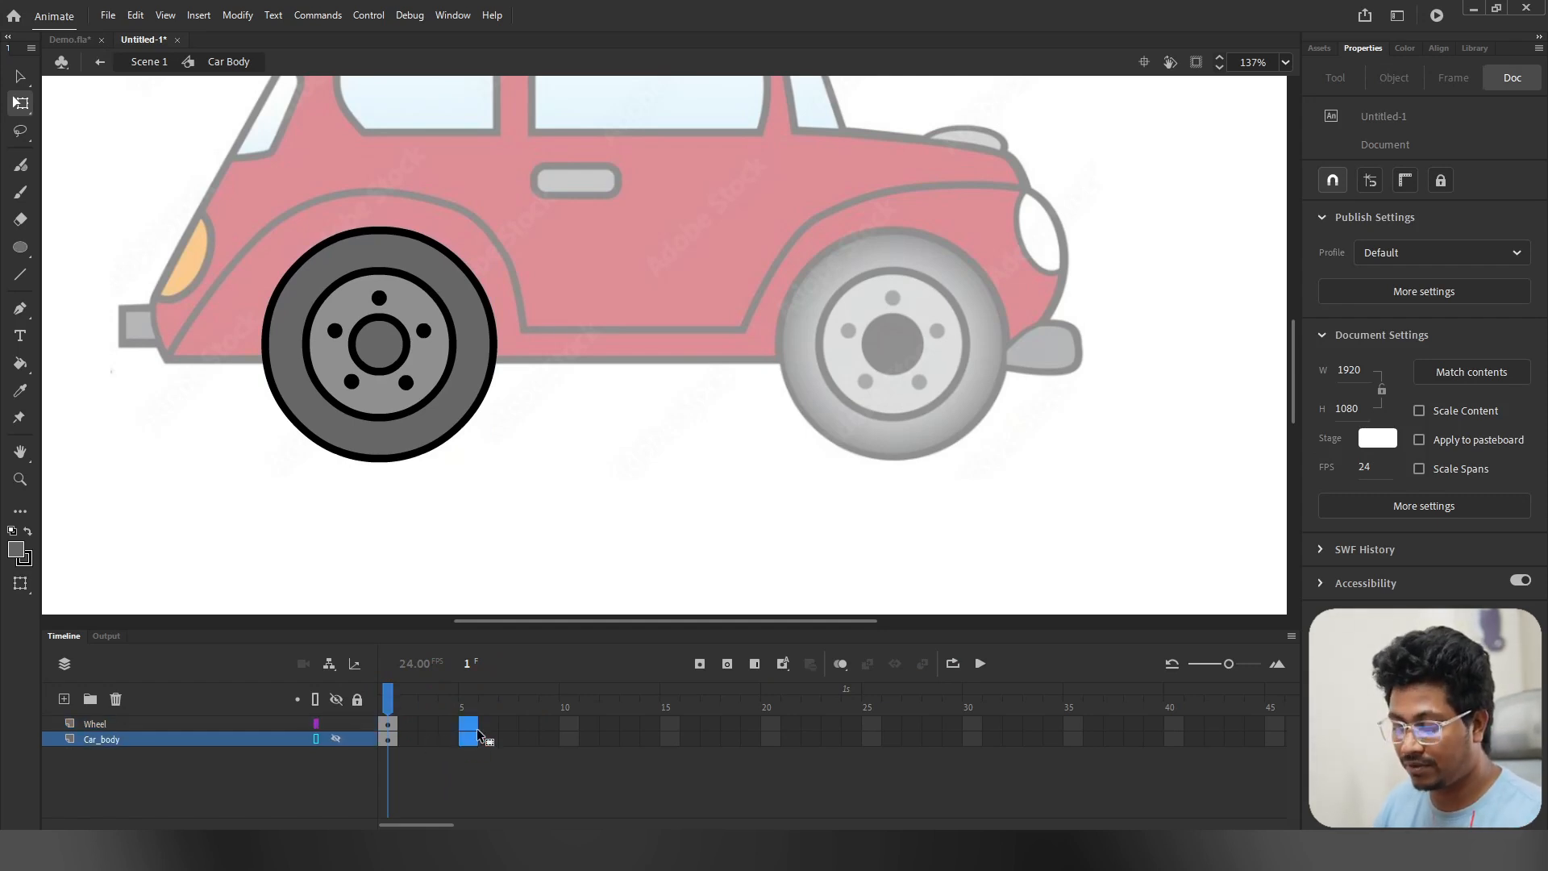
{"action": "key", "text": "F5"}
Step: Show the Car_body layer in full colour instead of outlines, and scrub the first frames to check the rear wheel's rotation
{"action": "left_click", "coordinate": [336, 749]}
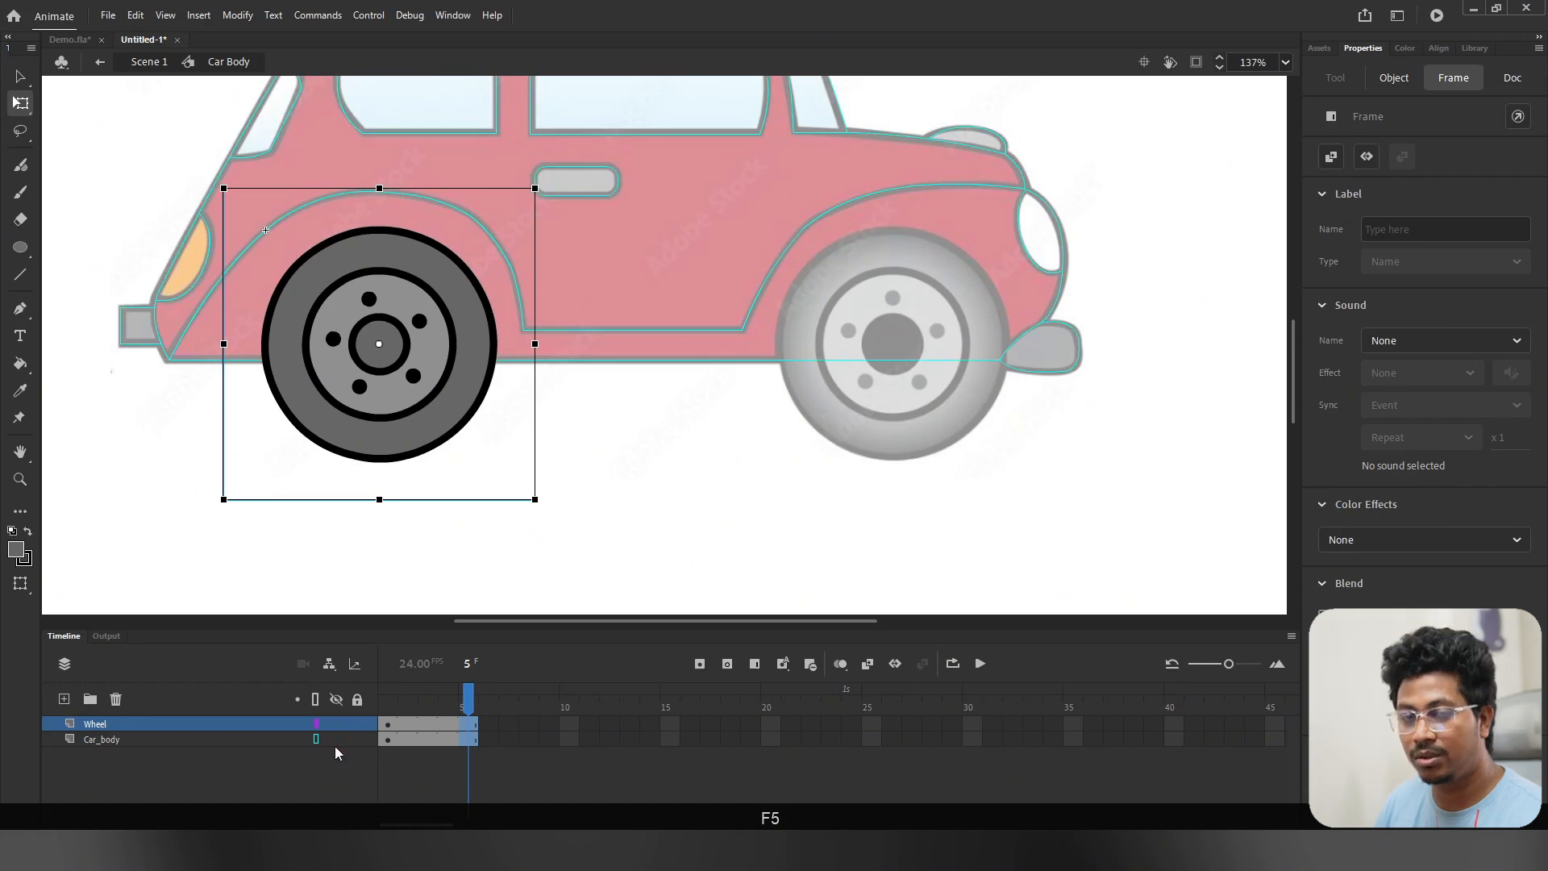
{"action": "left_click", "coordinate": [411, 707]}
{"action": "mouse_move", "coordinate": [392, 709]}
{"action": "left_mouse_down"}
{"action": "mouse_move", "coordinate": [477, 710]}
{"action": "mouse_move", "coordinate": [401, 717]}
{"action": "left_mouse_up"}
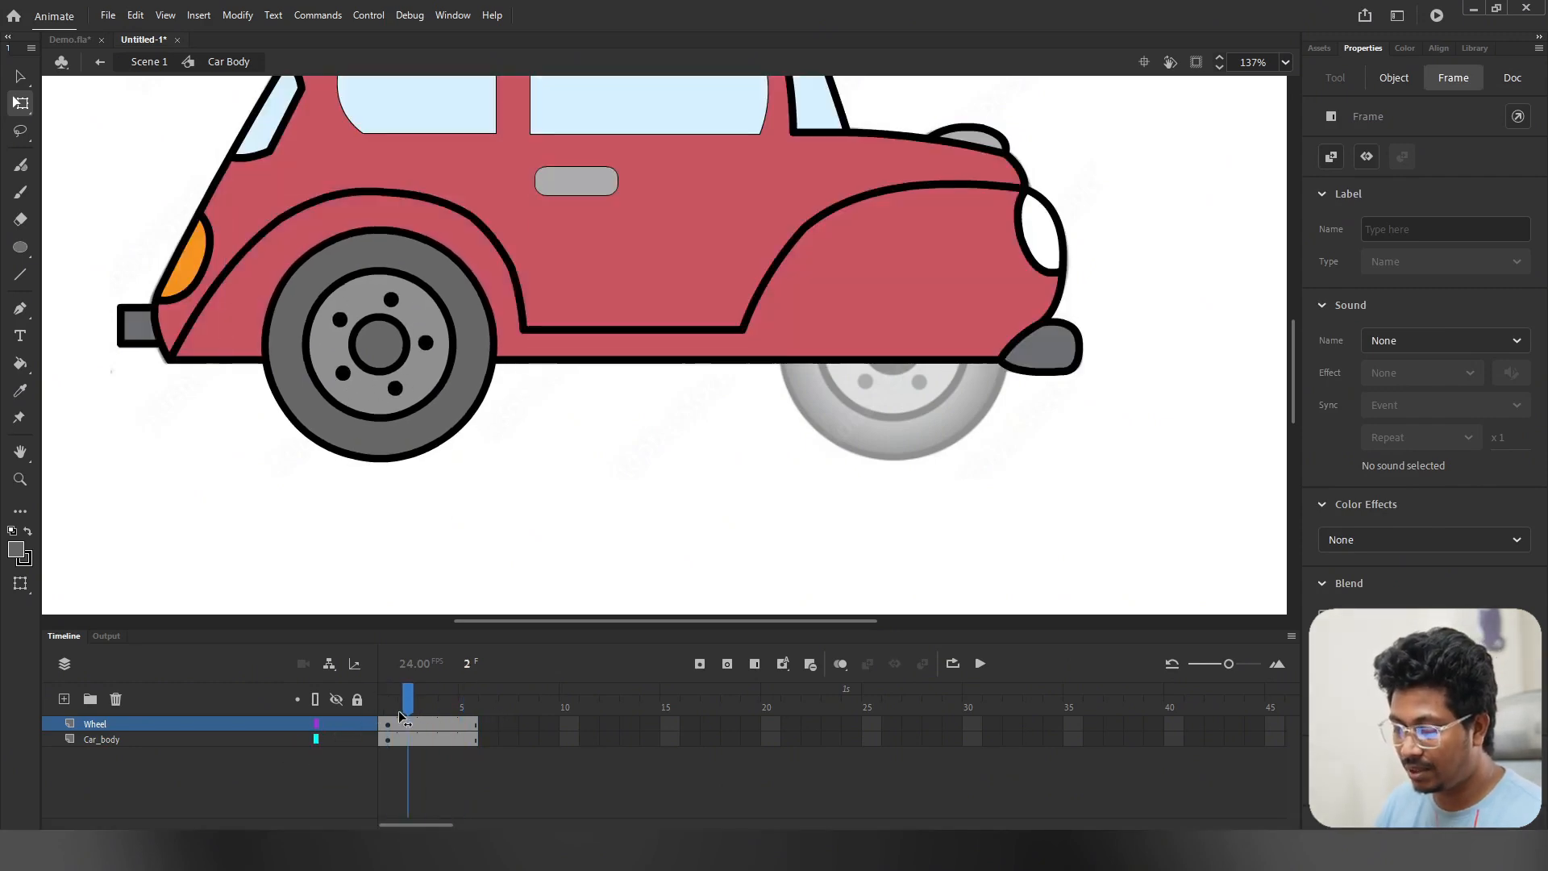
{"action": "left_click", "coordinate": [389, 701]}
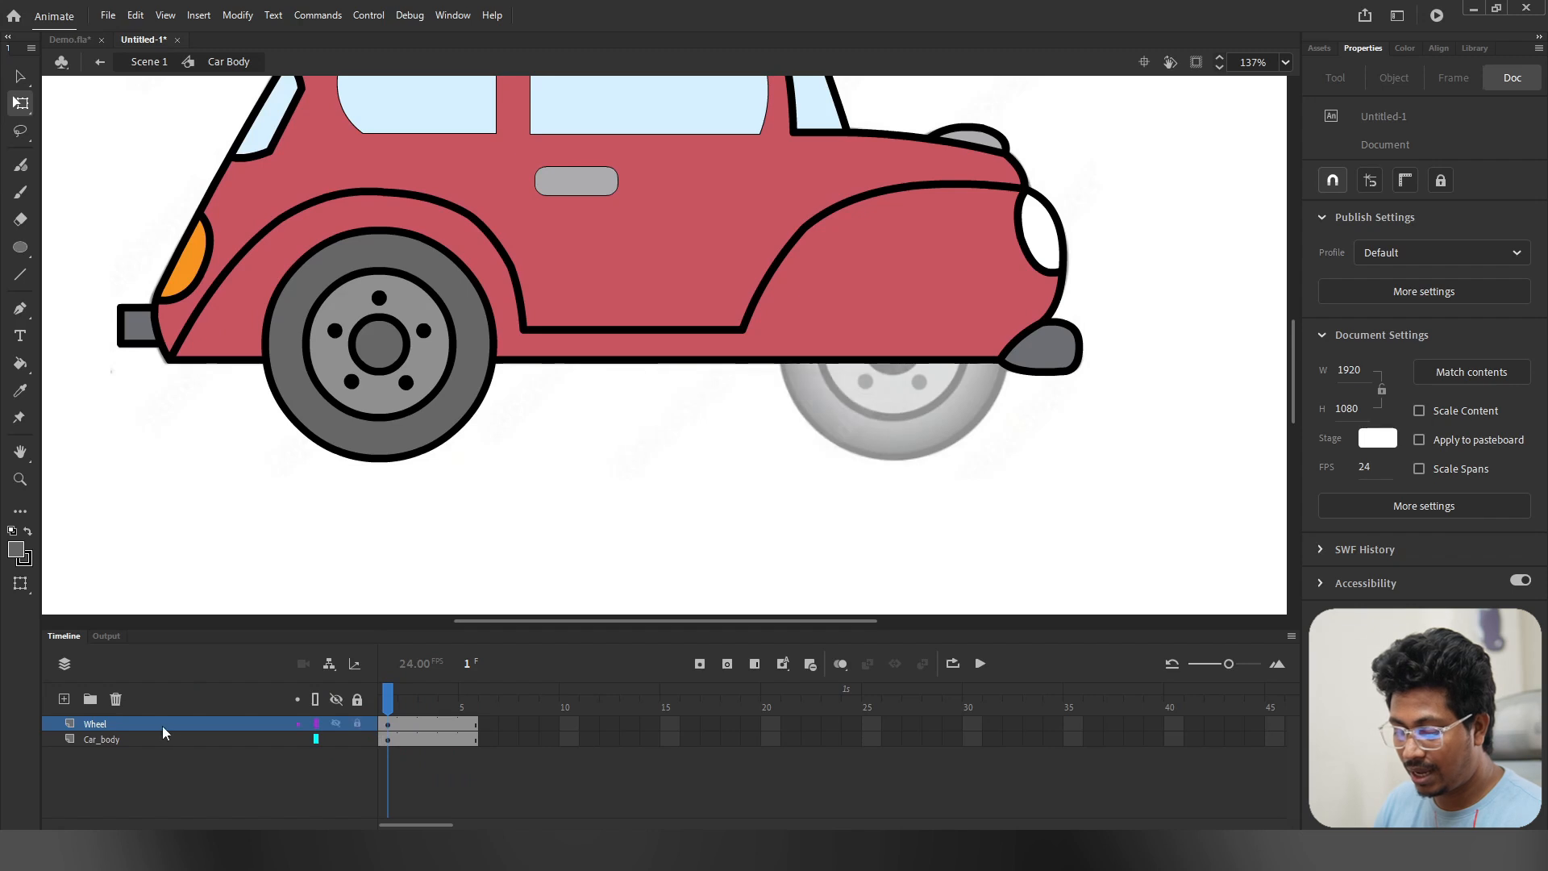
Step: Copy the rear wheel in place onto a new layer, move the copy horizontally over the reference's front wheel, and check its alignment in outline view
{"action": "left_click", "coordinate": [63, 698]}
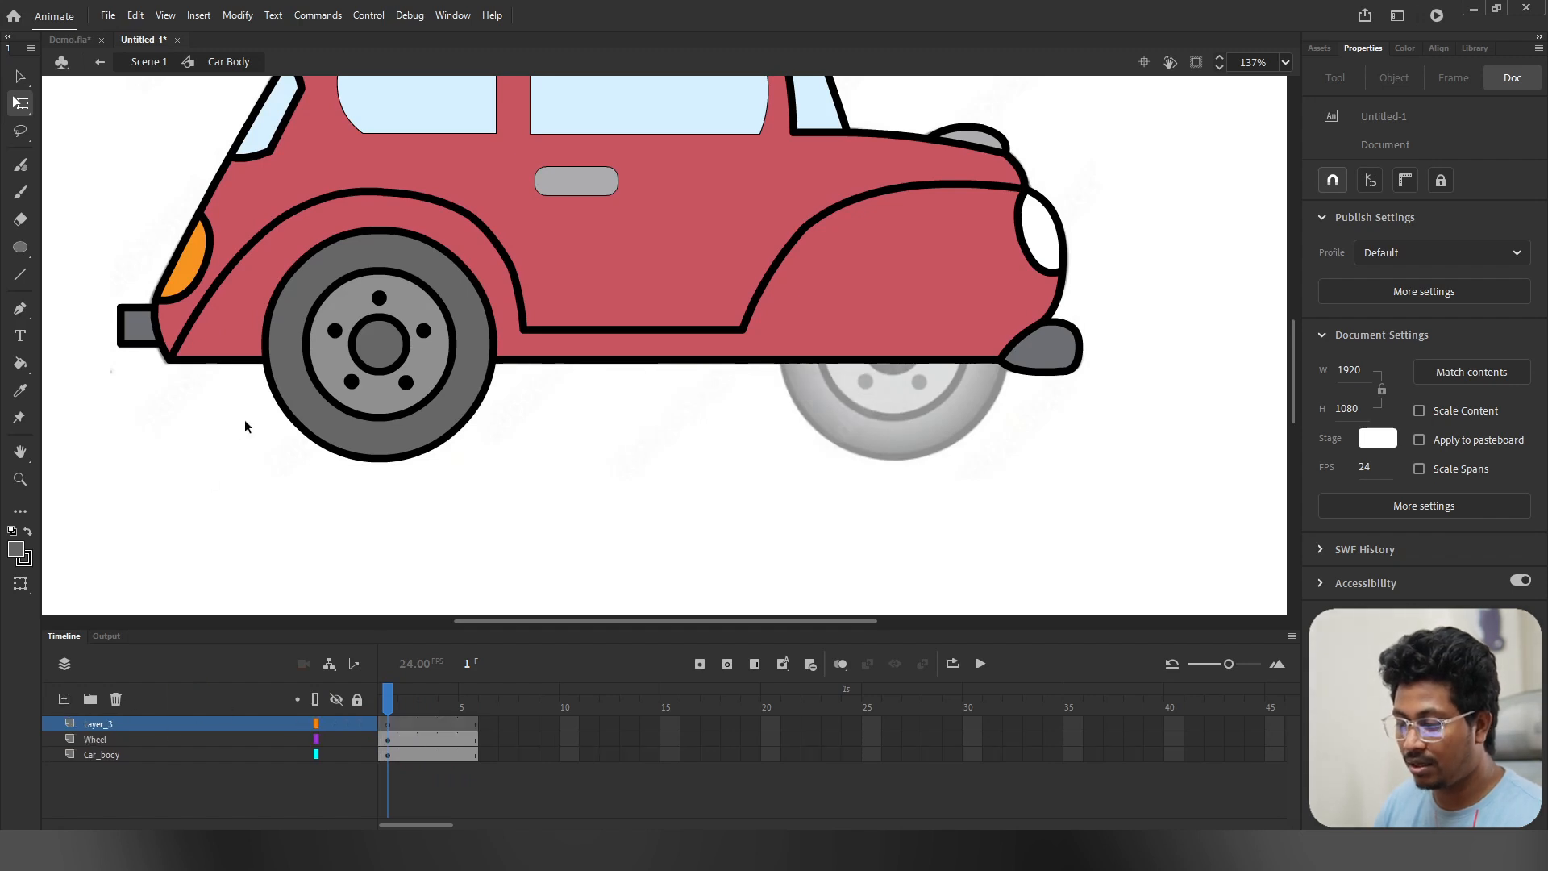
{"action": "left_click", "coordinate": [409, 324]}
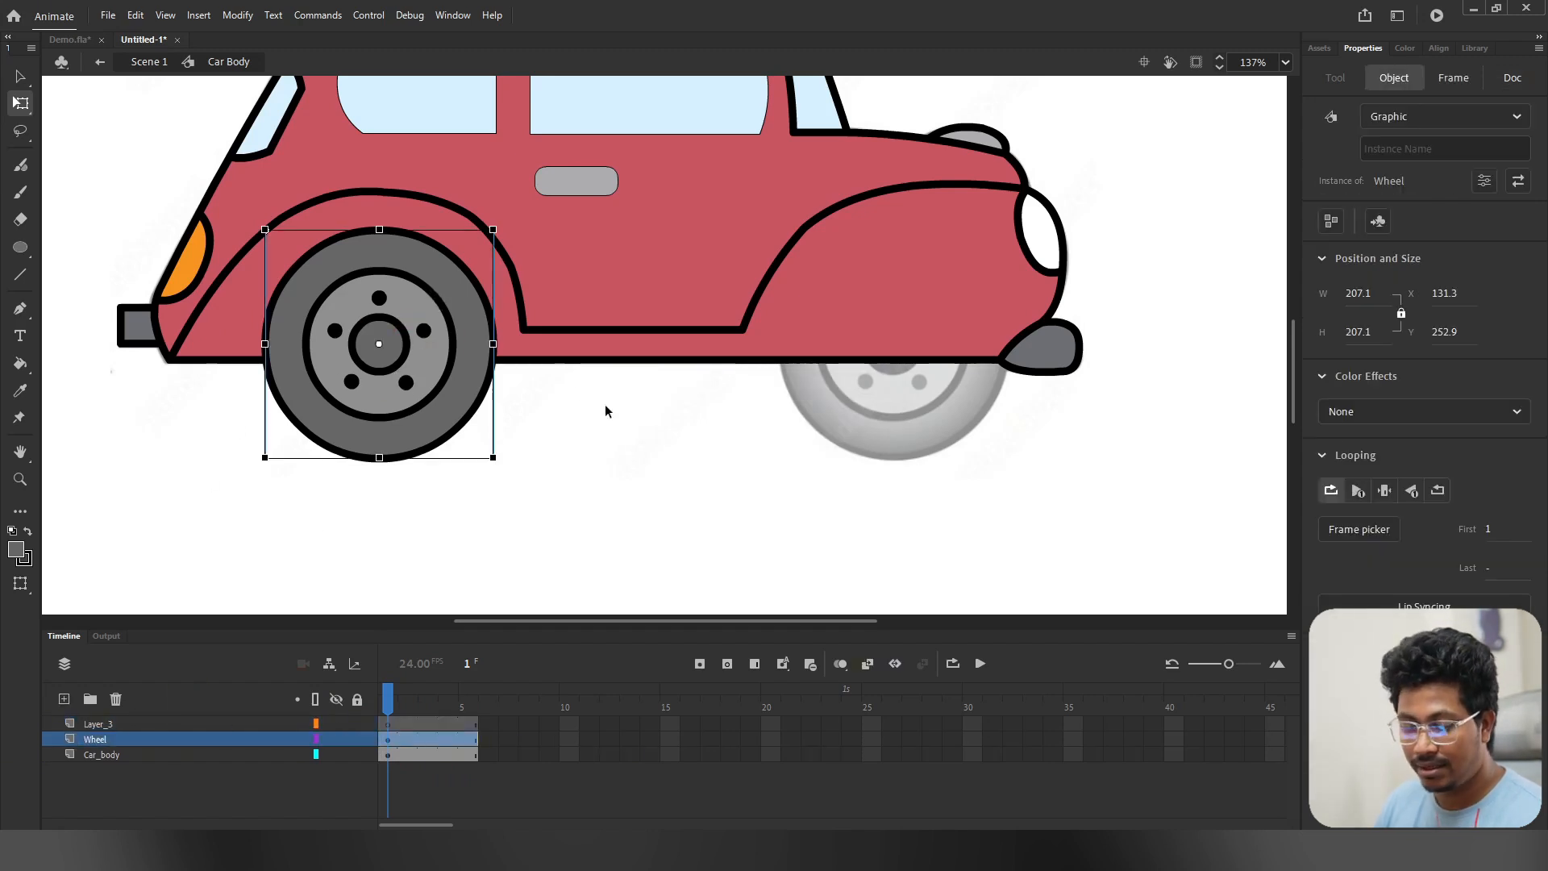
{"action": "key", "text": "ctrl+c"}
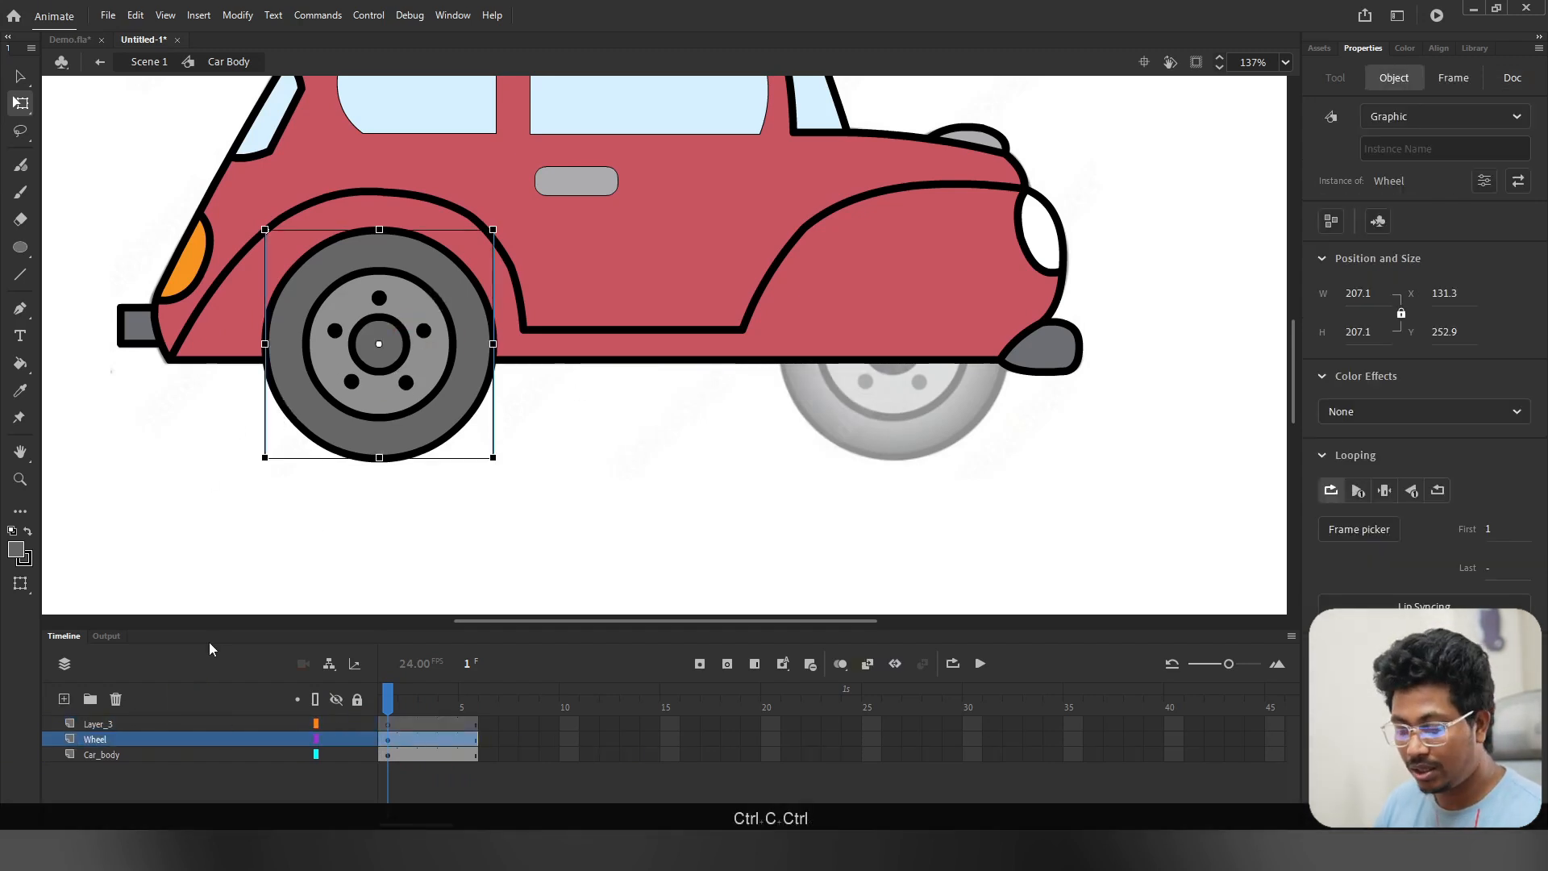
{"action": "left_click", "coordinate": [390, 724]}
{"action": "key", "text": "ctrl+shift+v"}
{"action": "left_click_drag", "start_coordinate": [379, 421], "coordinate": [893, 421]}
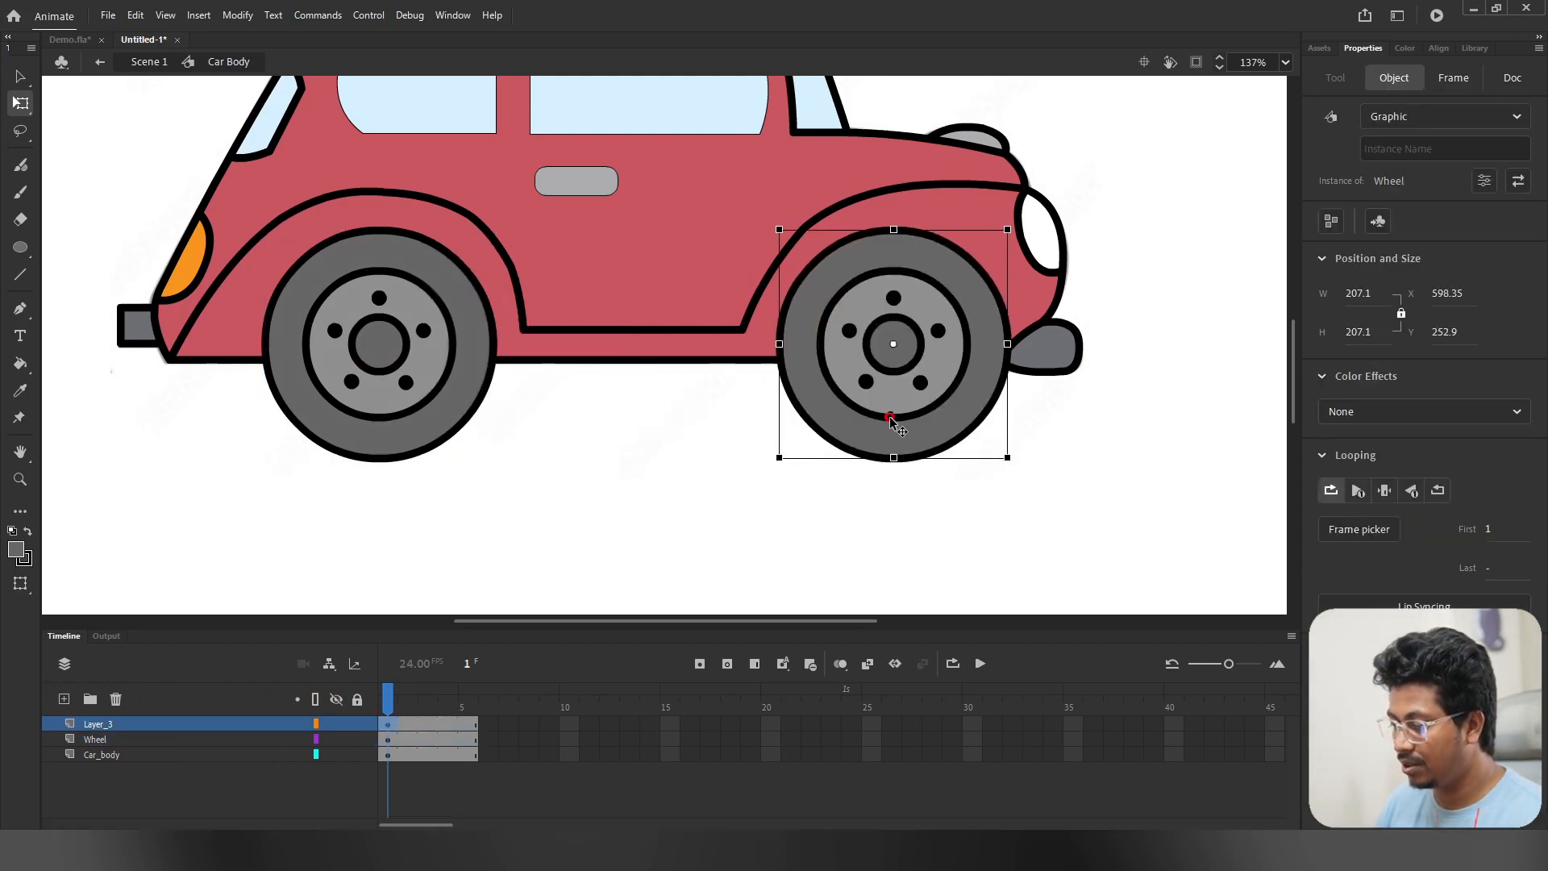
{"action": "left_click", "coordinate": [316, 723]}
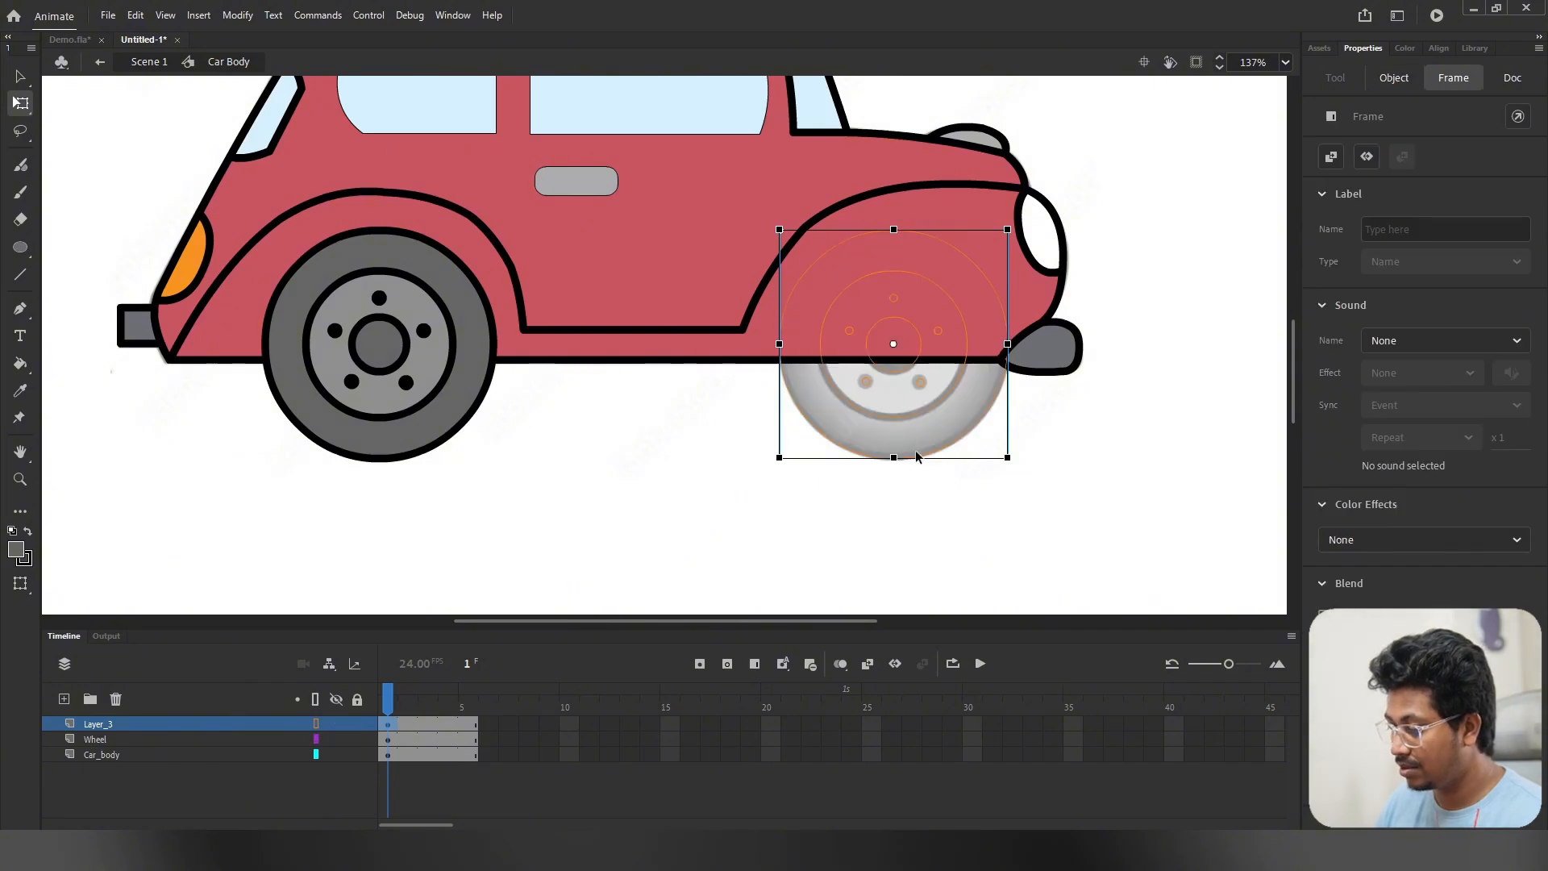
{"action": "left_click", "coordinate": [316, 724]}
{"action": "scroll", "coordinate": [588, 490], "scroll_direction": "down", "scroll_amount": 3, "text": "ctrl"}
{"action": "left_click_drag", "start_coordinate": [413, 698], "coordinate": [321, 691]}
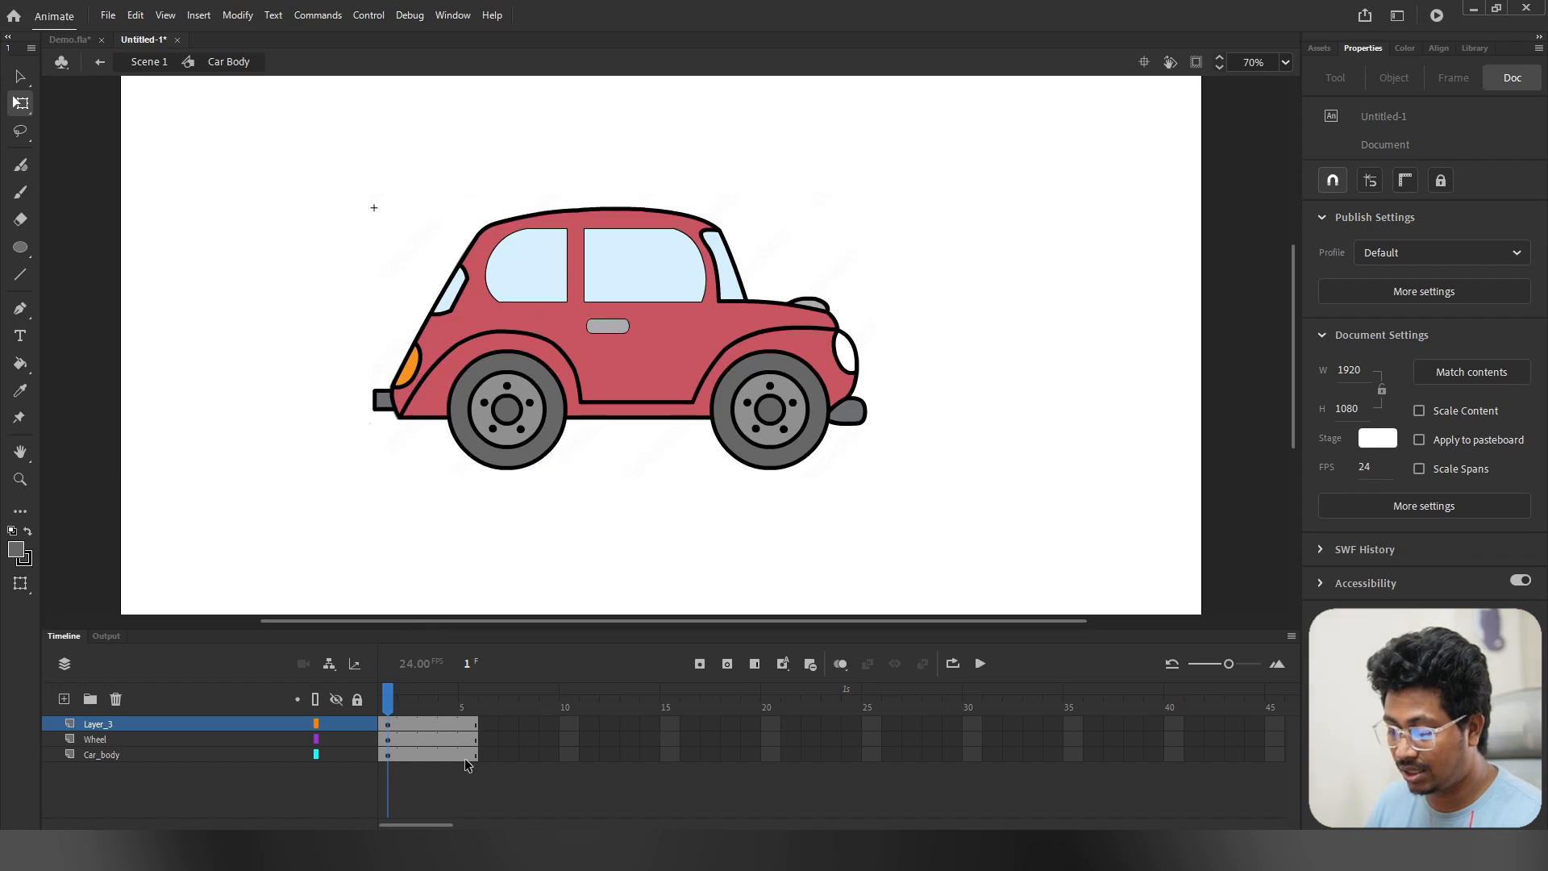
Step: Insert keyframes at frames 5 and 3 on the Car_body layer
{"action": "left_click", "coordinate": [388, 756]}
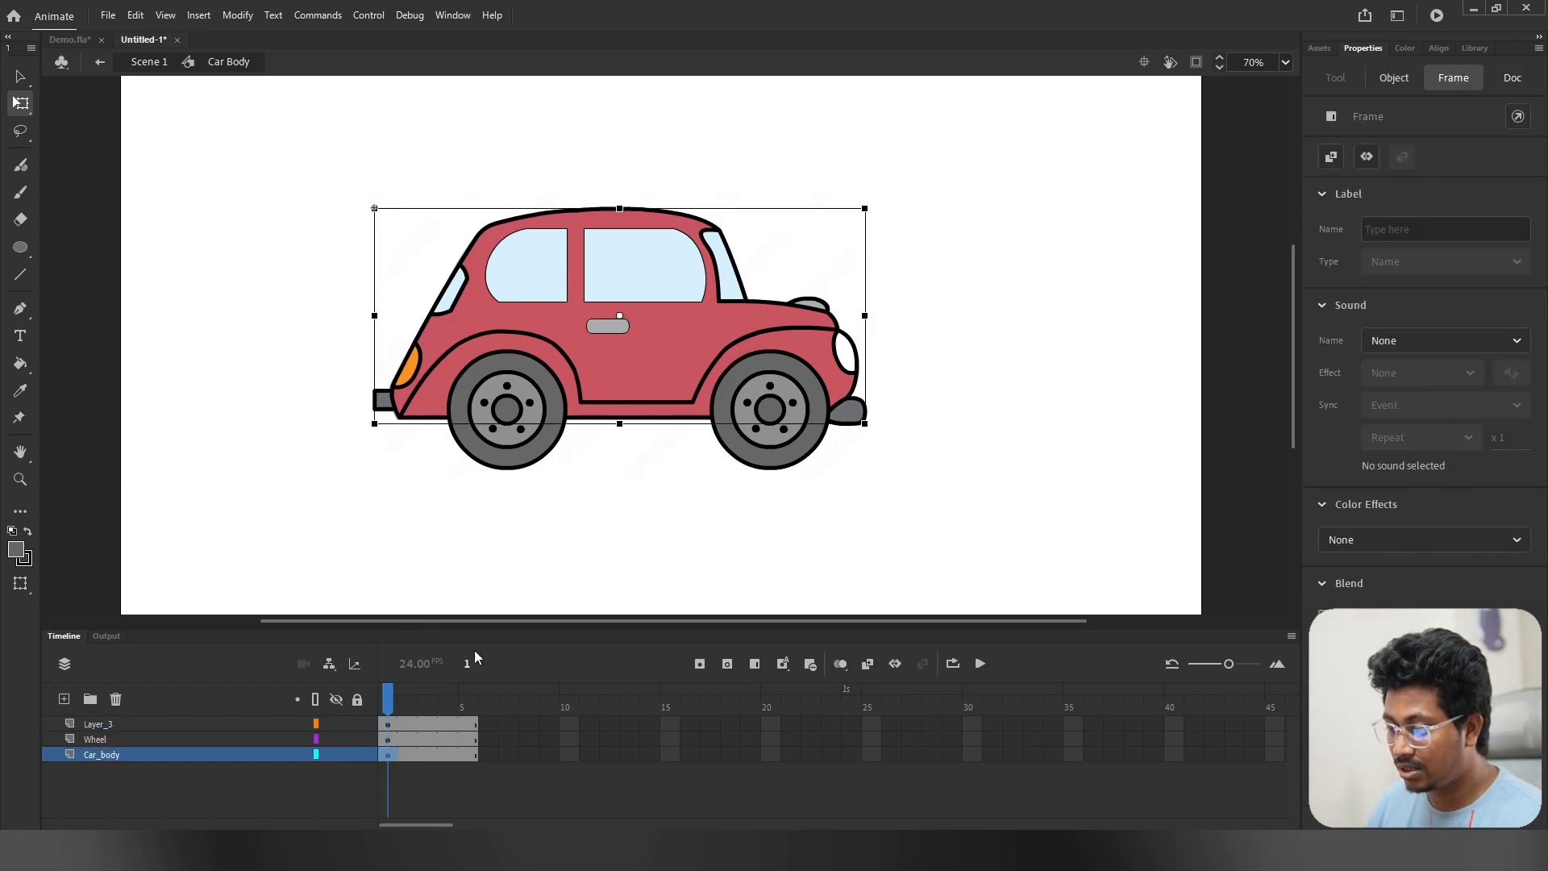
{"action": "left_click", "coordinate": [470, 755]}
{"action": "key", "text": "F6"}
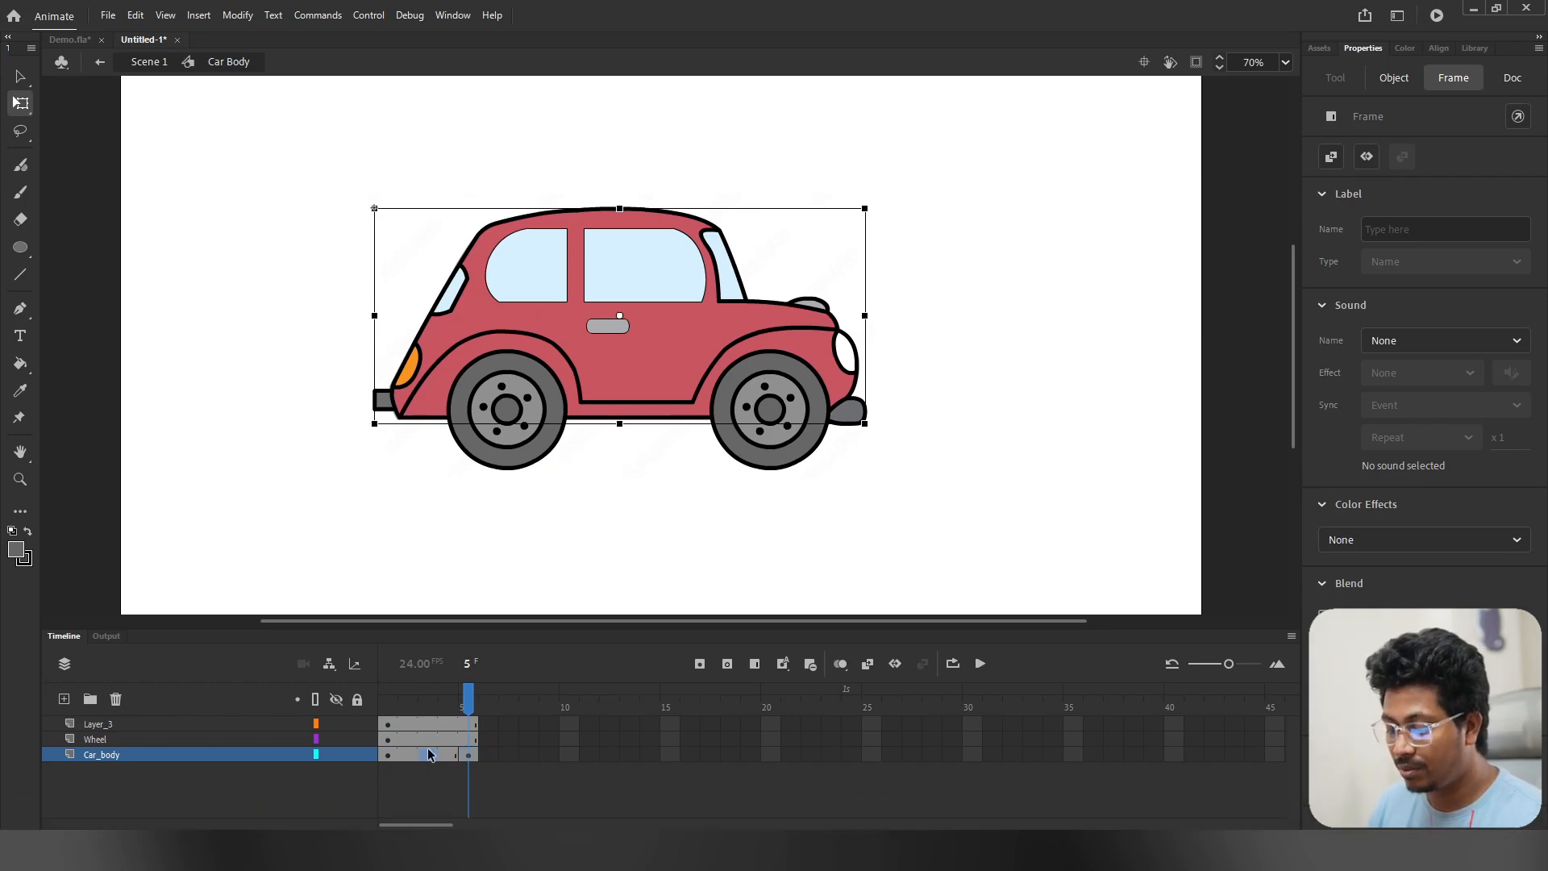
{"action": "left_click", "coordinate": [430, 755]}
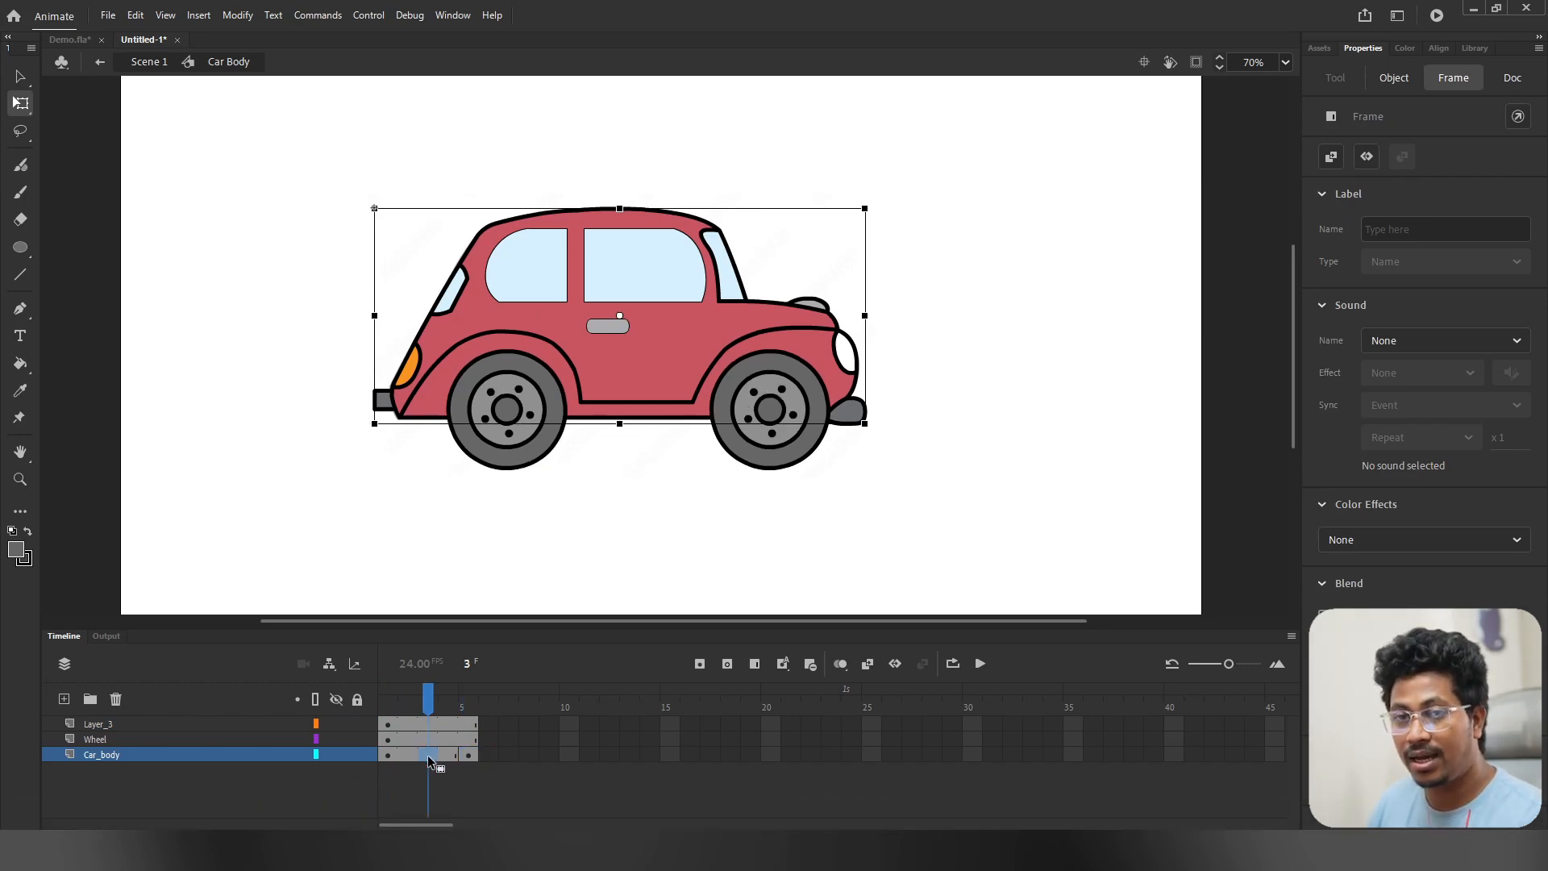
{"action": "key", "text": "F6"}
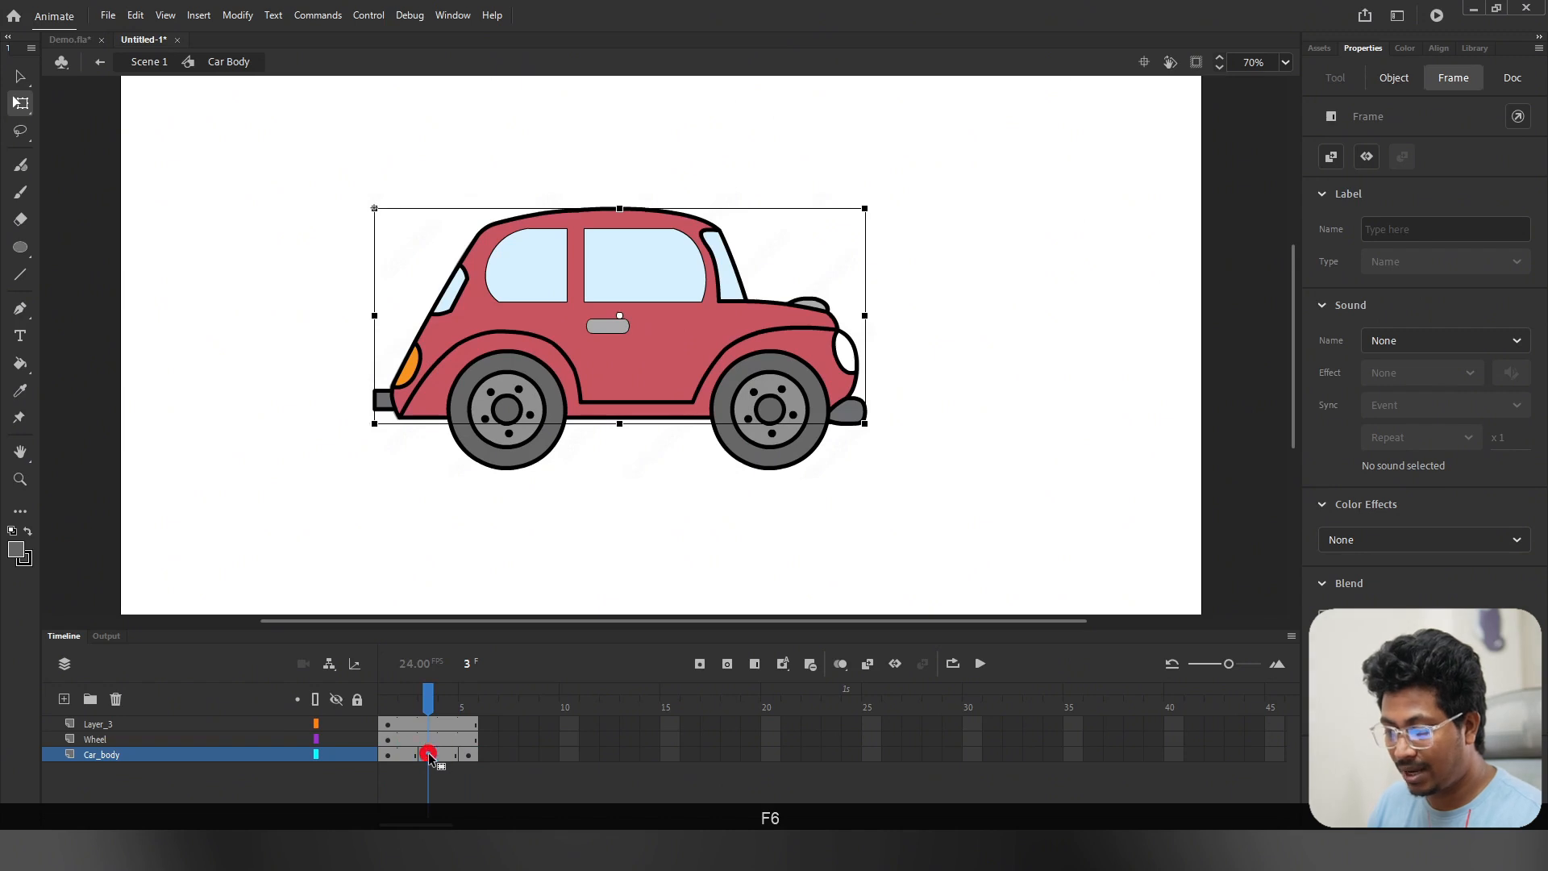
Step: Nudge the car body down slightly at frame 3 of the Car_body layer and play back the bounce
{"action": "key", "text": "Down"}
{"action": "key", "text": "Down"}
{"action": "key", "text": "Down"}
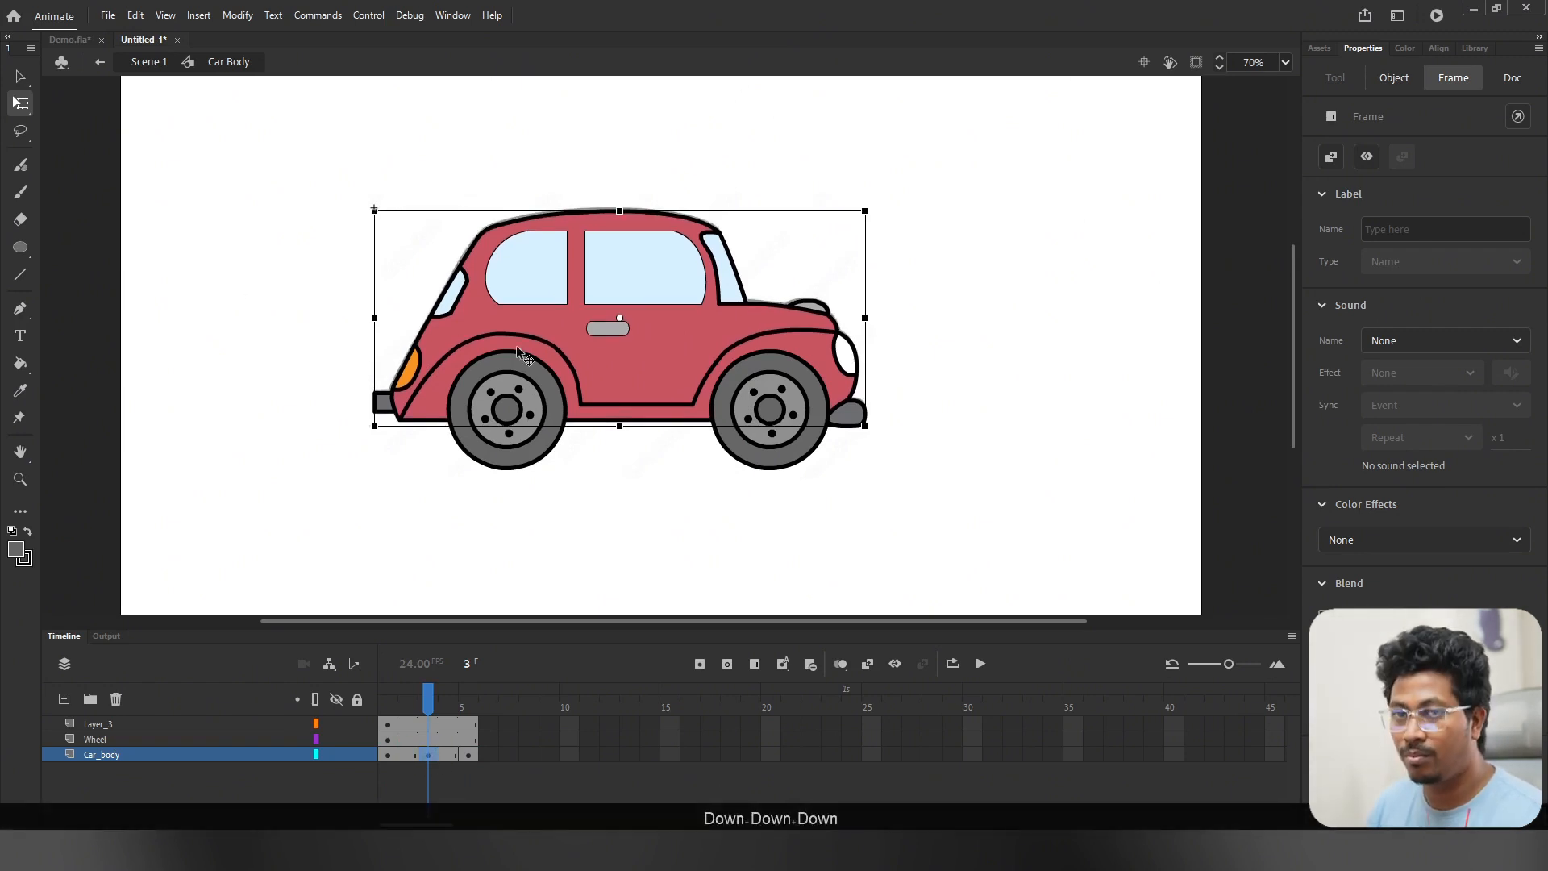
{"action": "left_click_drag", "start_coordinate": [431, 684], "coordinate": [442, 759]}
{"action": "key", "text": "Return"}
{"action": "key", "text": "Return"}
Step: Create classic tweens between the Car_body layer's keyframes at frames 1, 3 and 5, and play the animation from frame 1
{"action": "left_click", "coordinate": [403, 774]}
{"action": "right_click", "coordinate": [432, 753]}
{"action": "left_click", "coordinate": [539, 275]}
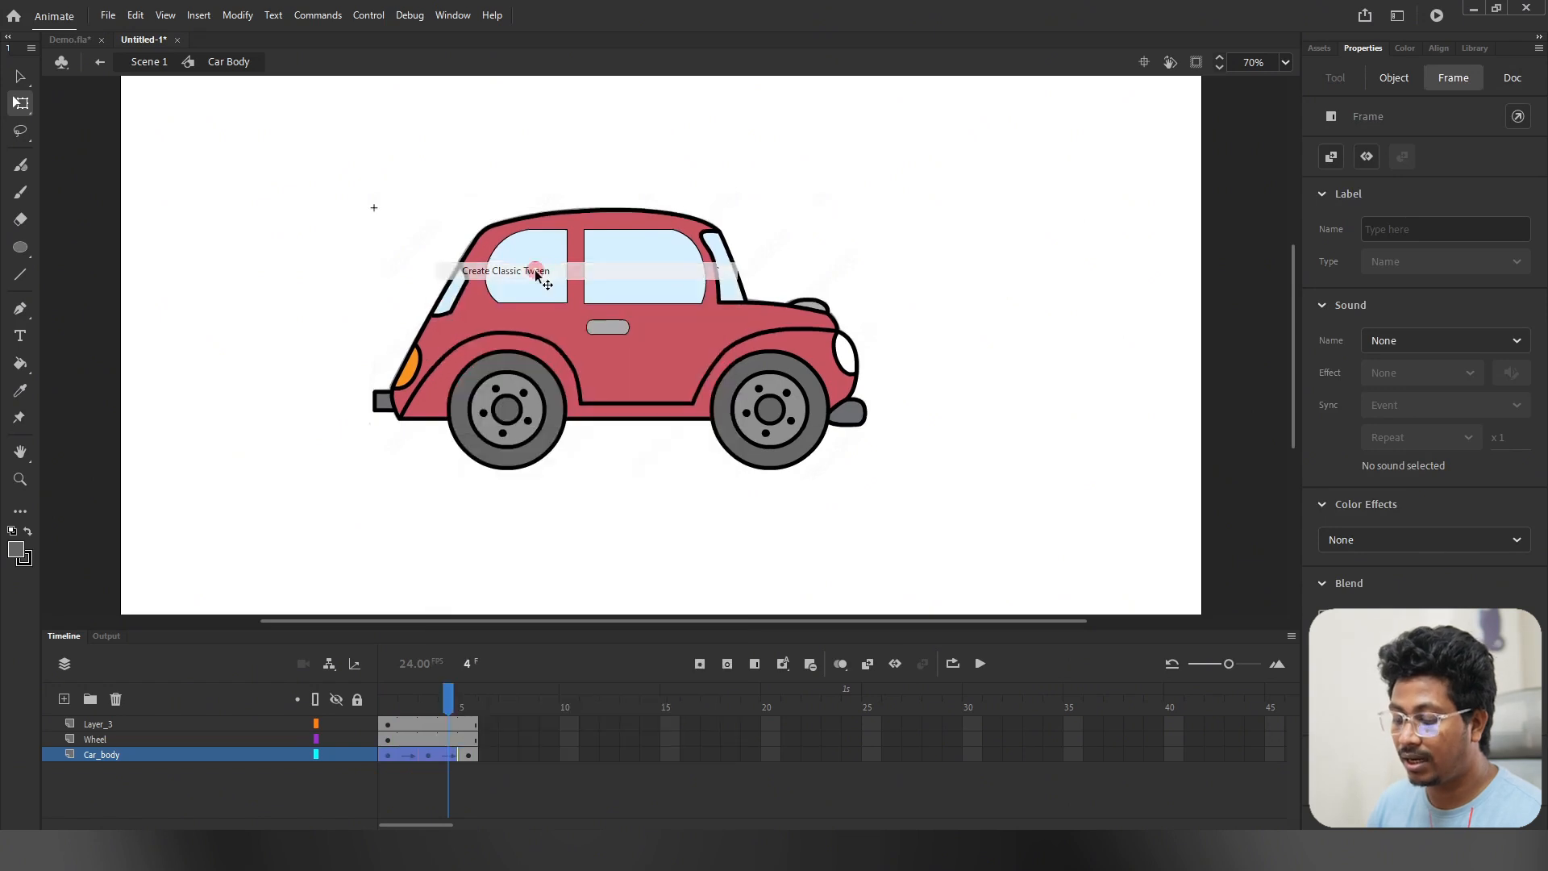
{"action": "left_click_drag", "start_coordinate": [428, 698], "coordinate": [360, 702]}
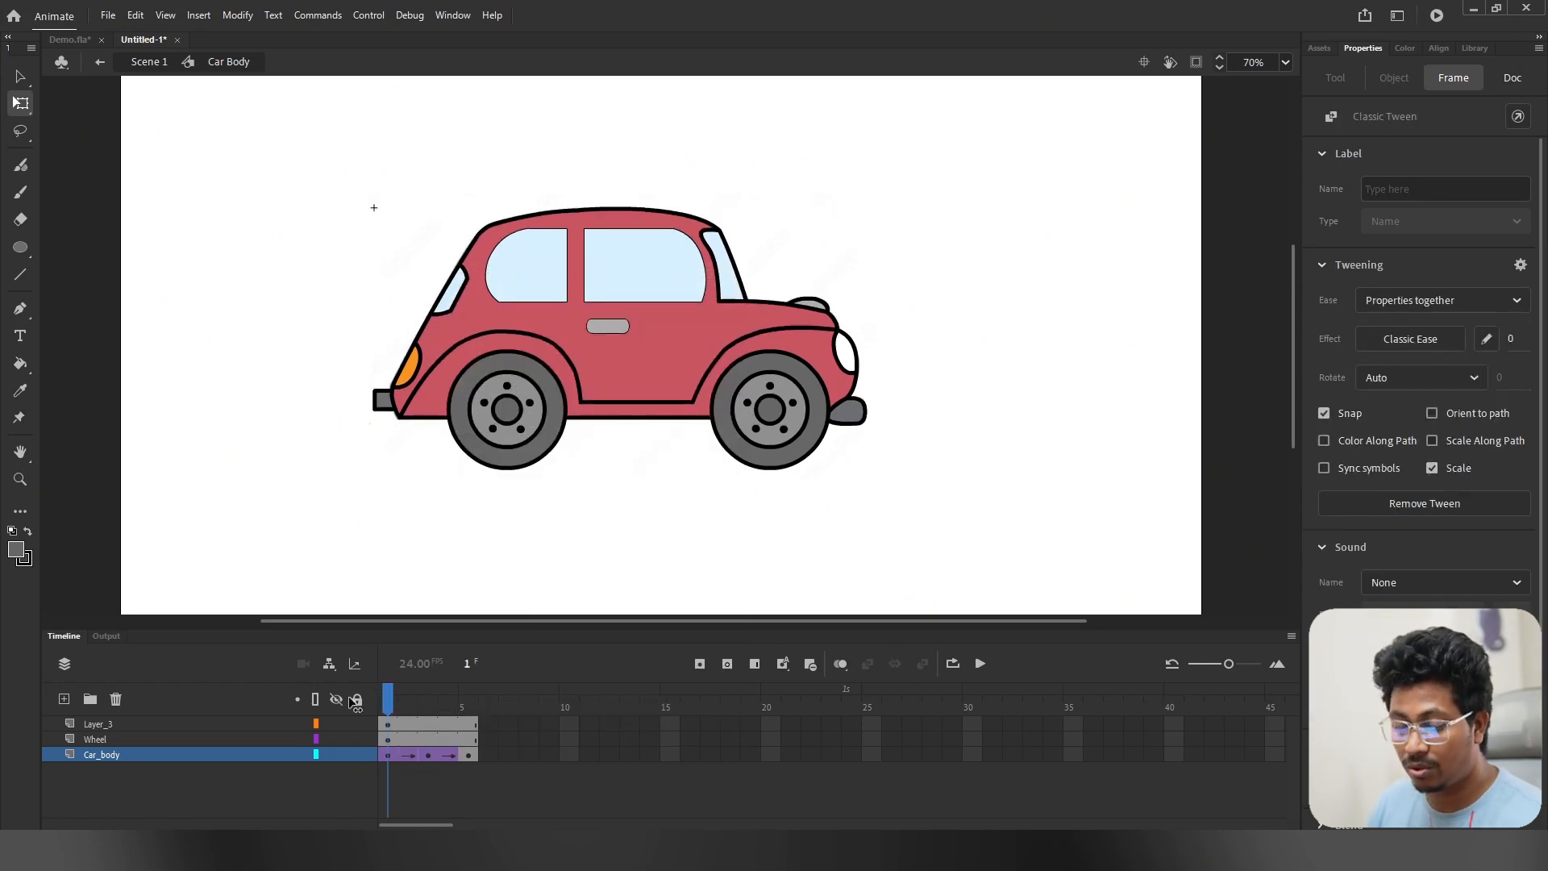
{"action": "key", "text": "Return"}
{"action": "key", "text": "Return"}
{"action": "key", "text": "Return"}
{"action": "key", "text": "Return"}
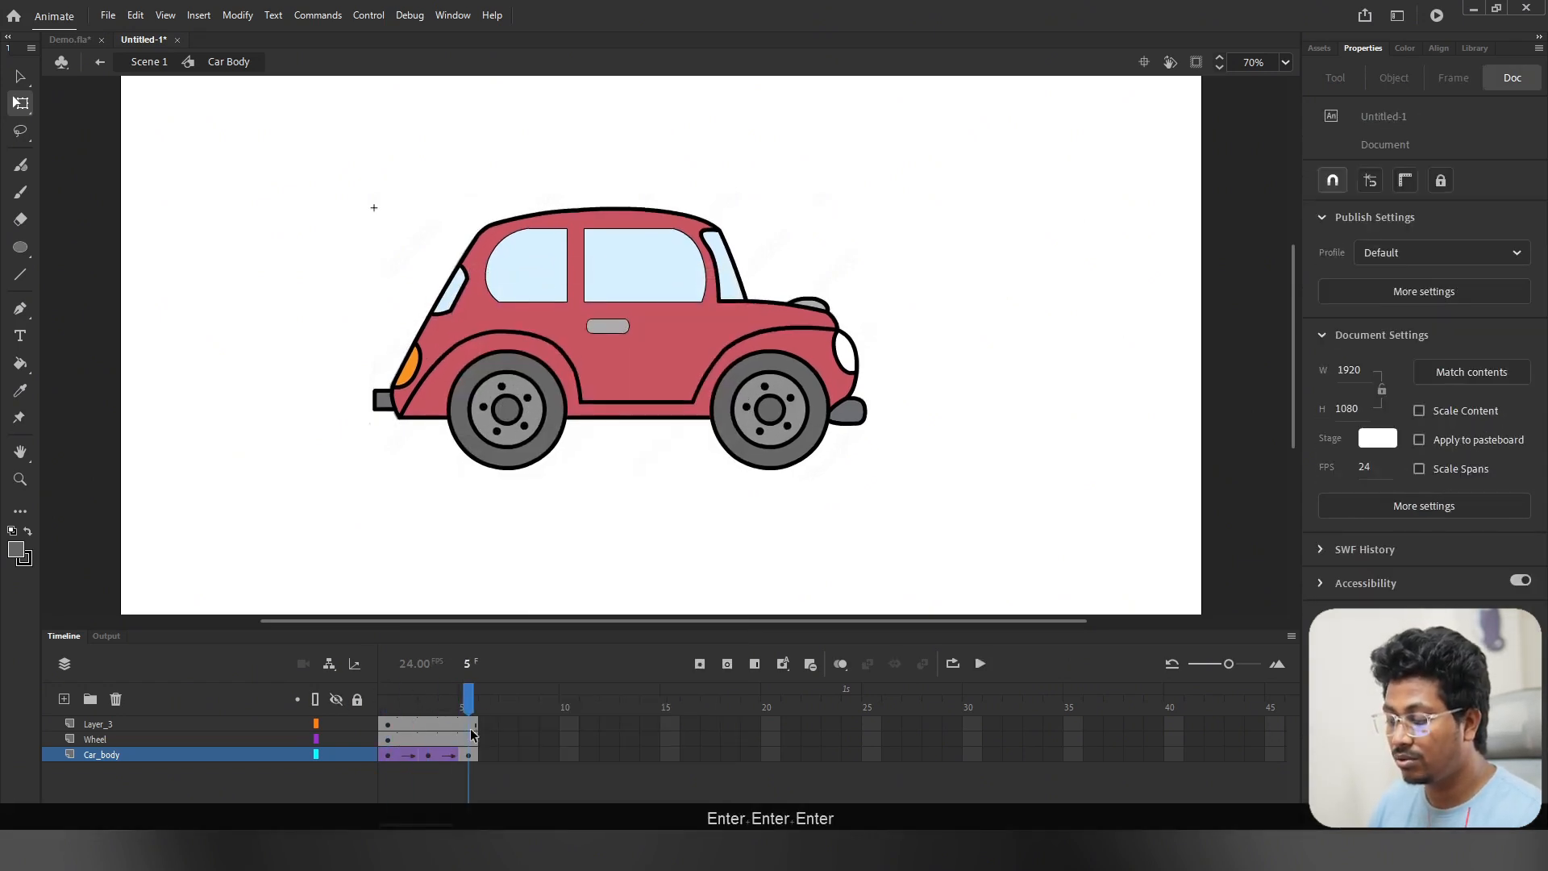
Step: Return to Scene 1 and extend the Car and Reference layers to frame 48
{"action": "left_click", "coordinate": [98, 64]}
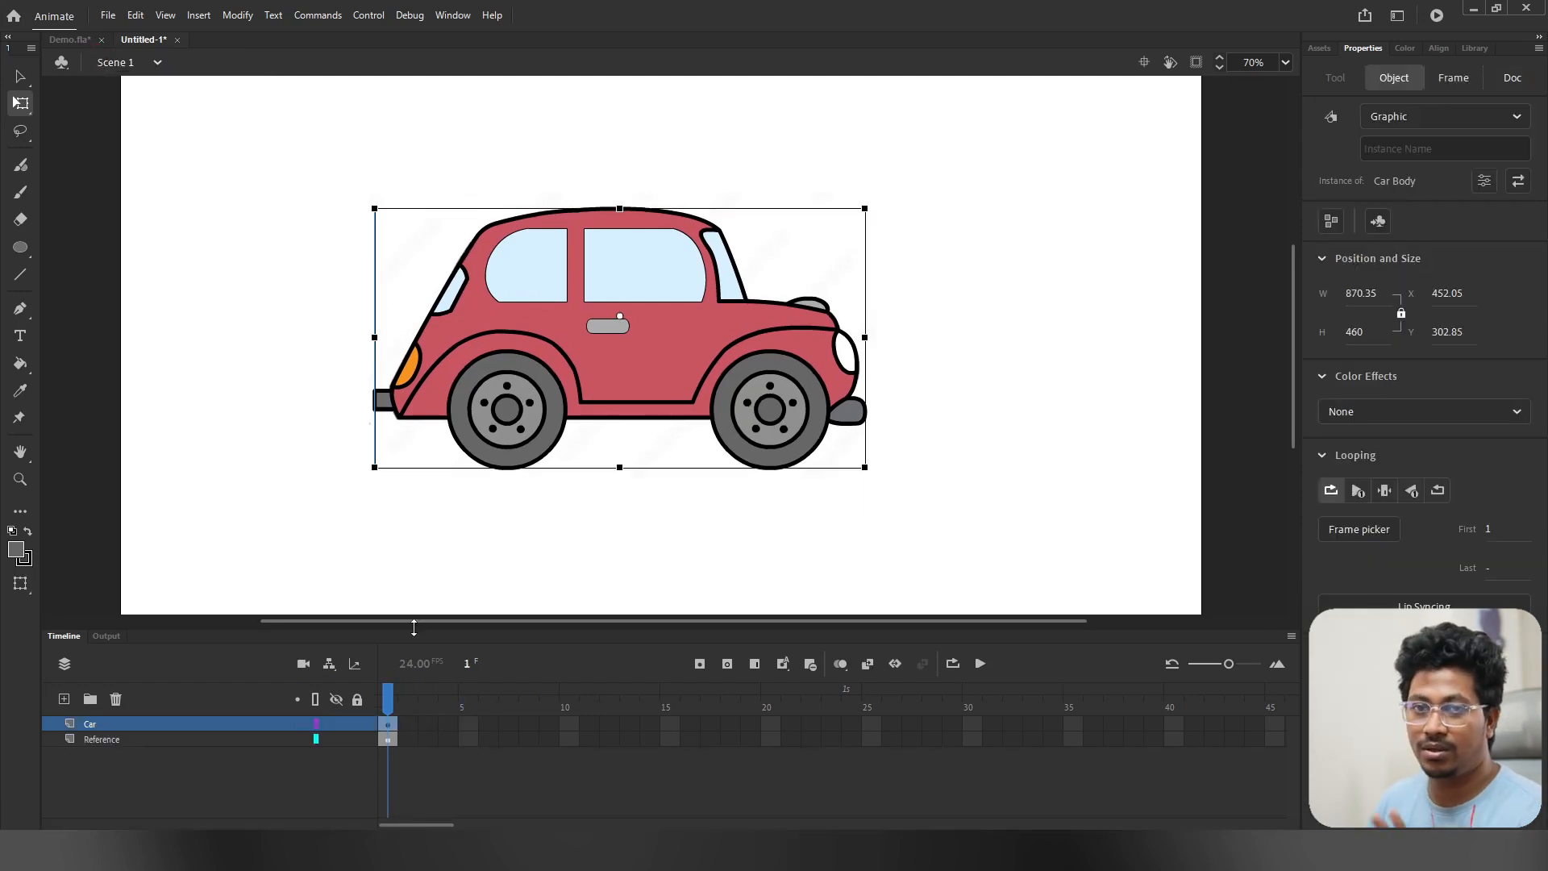
{"action": "left_click", "coordinate": [388, 722]}
{"action": "left_click", "coordinate": [385, 705]}
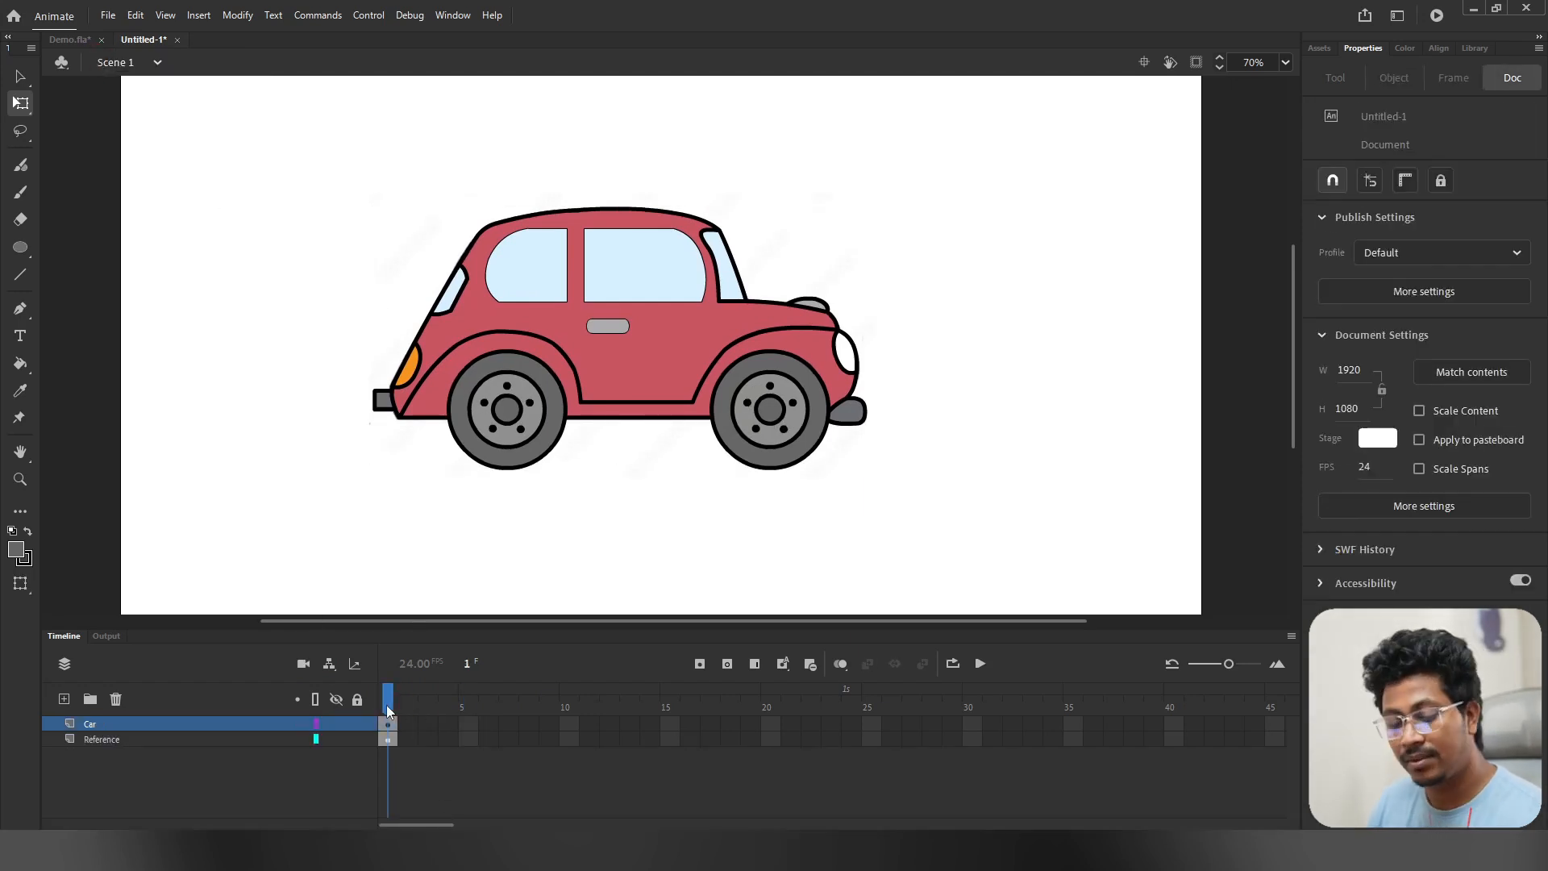
{"action": "key", "text": "F5"}
{"action": "key", "text": "F5"}
{"action": "key", "text": "F5"}
{"action": "key", "text": "F5"}
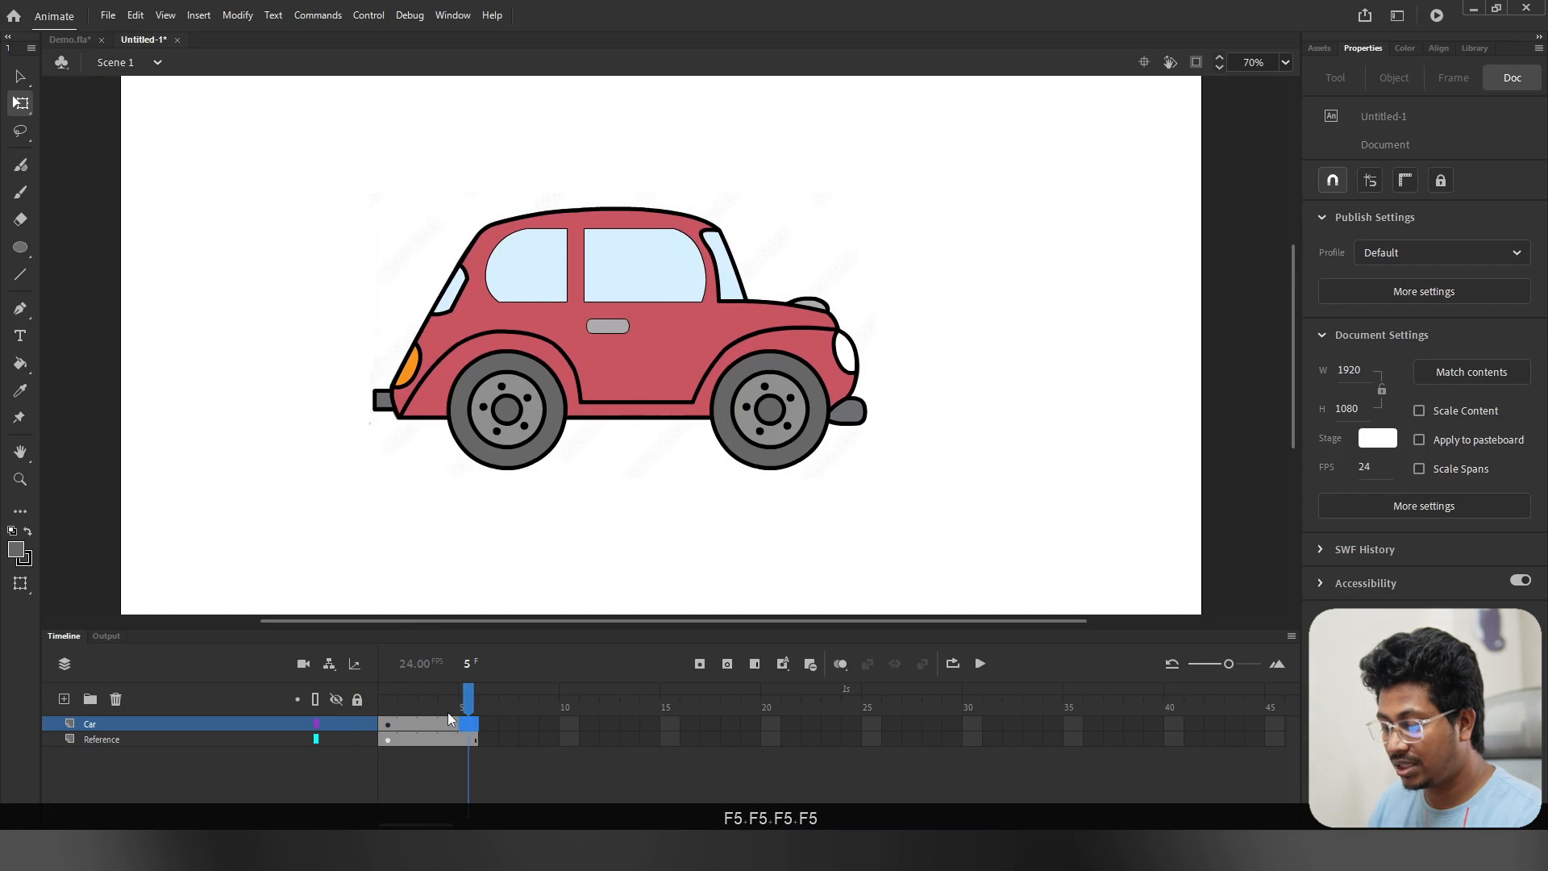
{"action": "key", "text": "F5"}
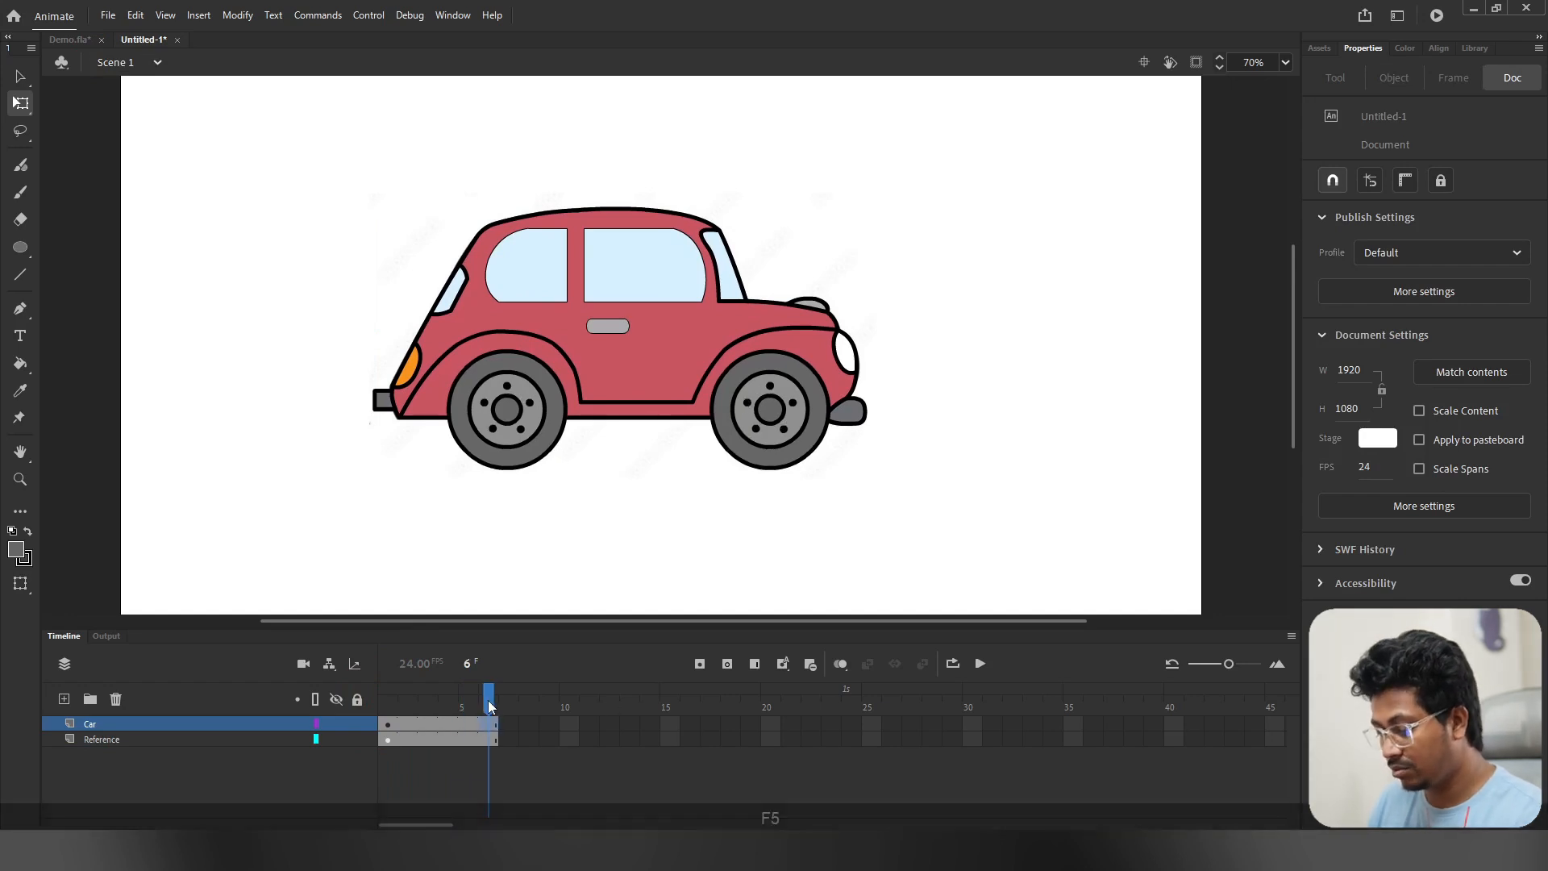
{"action": "key", "text": "F5"}
{"action": "key", "text": "F5"}
{"action": "key", "text": "F5"}
{"action": "key", "text": "F5"}
{"action": "key", "text": "F5"}
{"action": "key", "text": "F5"}
{"action": "key", "text": "F5"}
{"action": "key", "text": "F5"}
{"action": "key", "text": "F5"}
{"action": "key", "text": "F5"}
{"action": "key", "text": "F5"}
{"action": "key", "text": "F5"}
{"action": "key", "text": "F5"}
{"action": "key", "text": "F5"}
{"action": "key", "text": "F5"}
{"action": "key", "text": "F5"}
{"action": "key", "text": "F5"}
{"action": "key", "text": "F5"}
{"action": "key", "text": "F5"}
{"action": "key", "text": "F5"}
{"action": "left_click", "coordinate": [1132, 723]}
{"action": "left_click_drag", "start_coordinate": [1133, 704], "coordinate": [1126, 707]}
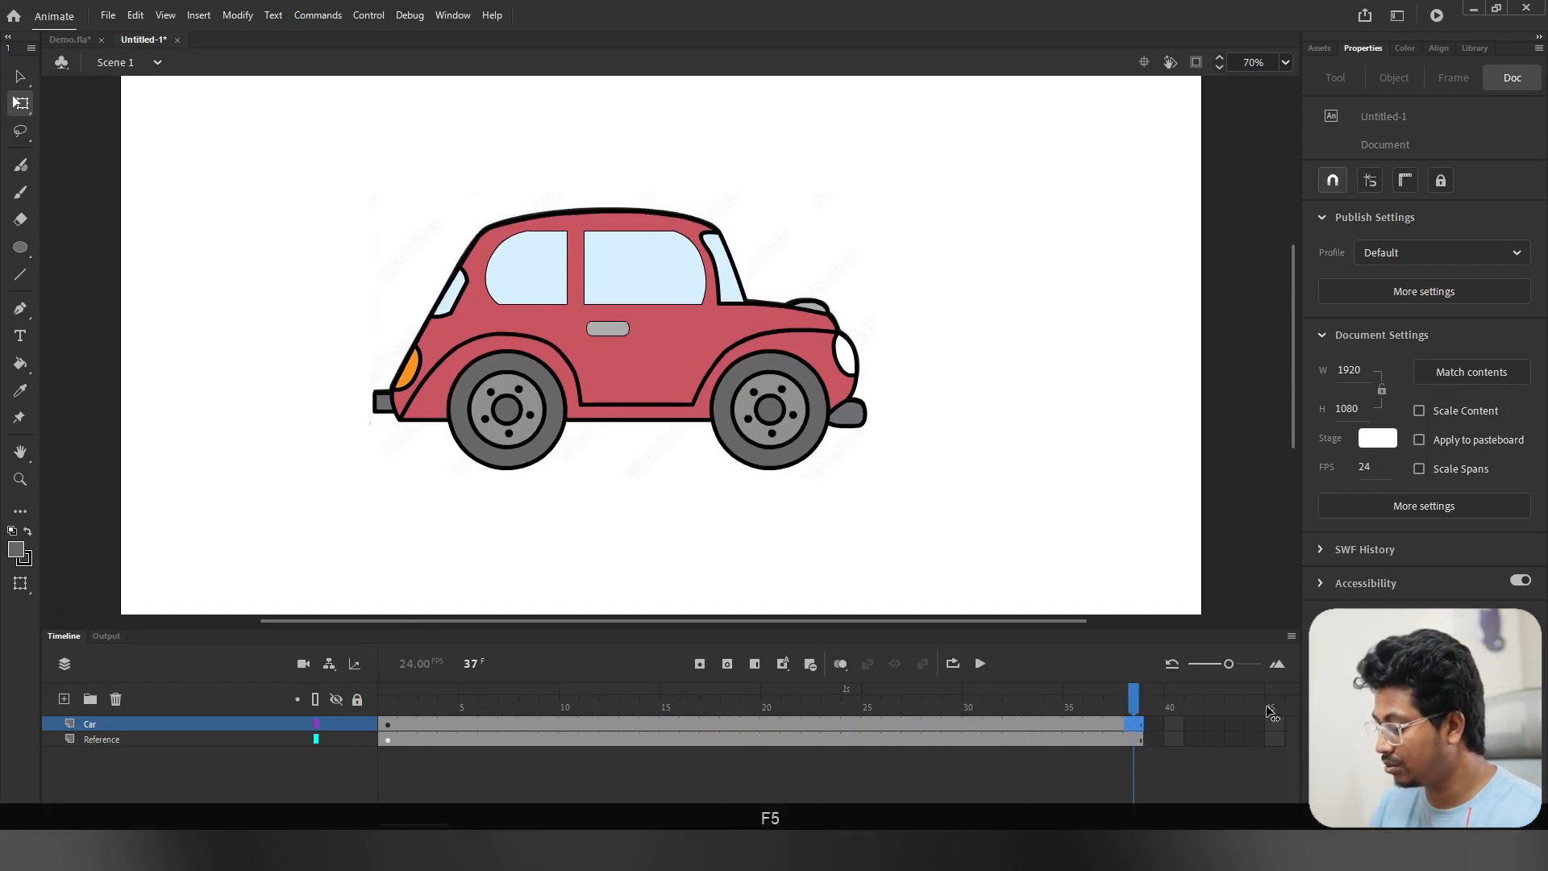
{"action": "key", "text": "ctrl"}
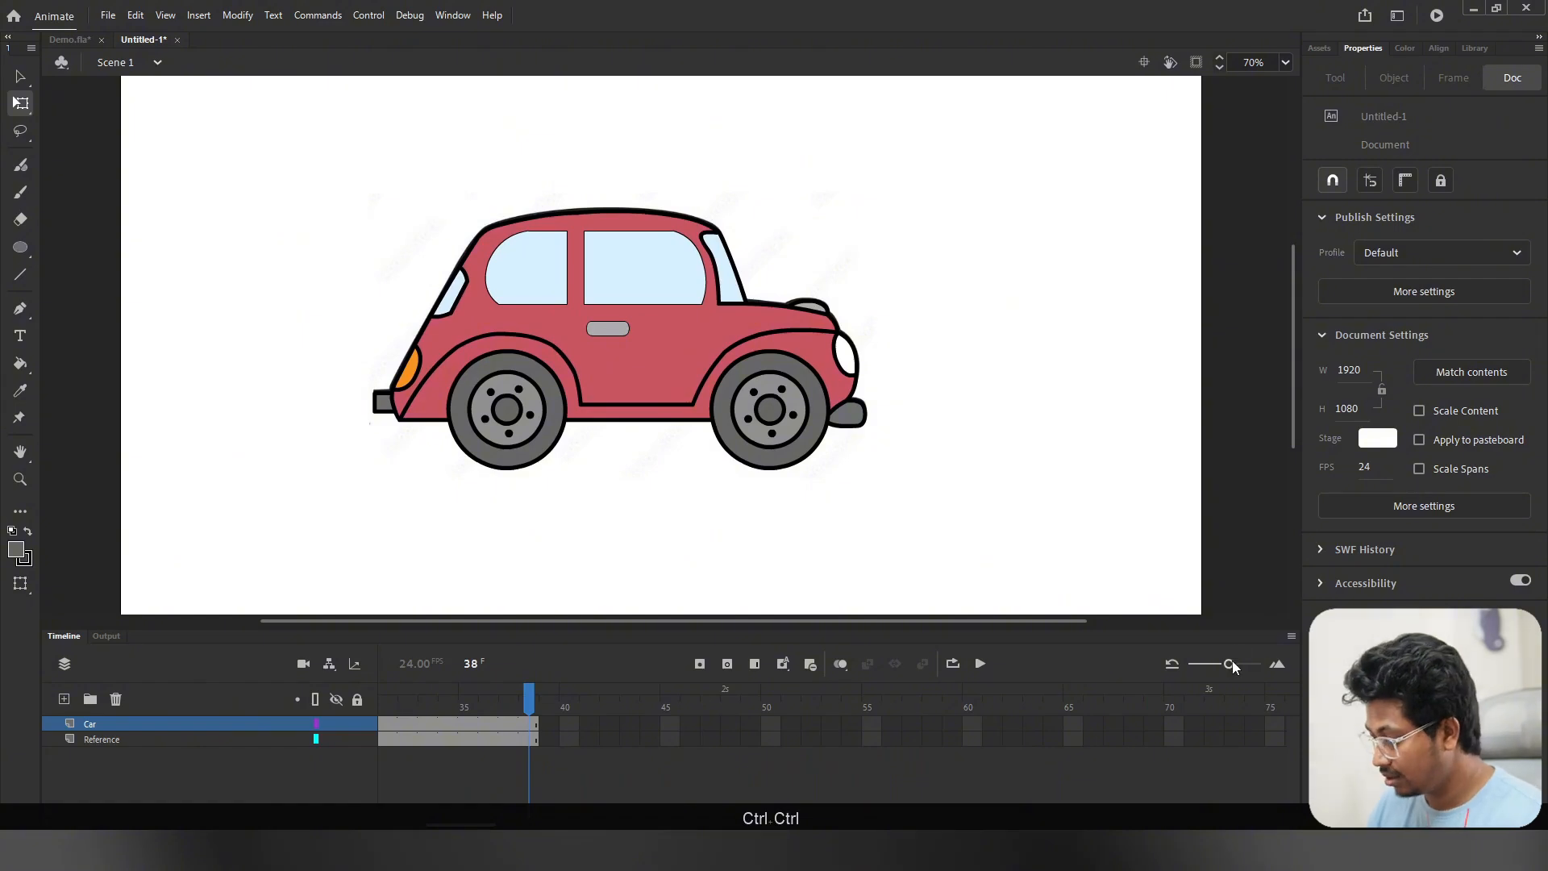
{"action": "left_click_drag", "start_coordinate": [1229, 664], "coordinate": [1242, 663]}
{"action": "left_click_drag", "start_coordinate": [1081, 722], "coordinate": [245, 706]}
{"action": "key", "text": "F5"}
Step: Play the main scene to check the looping car animation, and return to frame 1
{"action": "key", "text": "Return"}
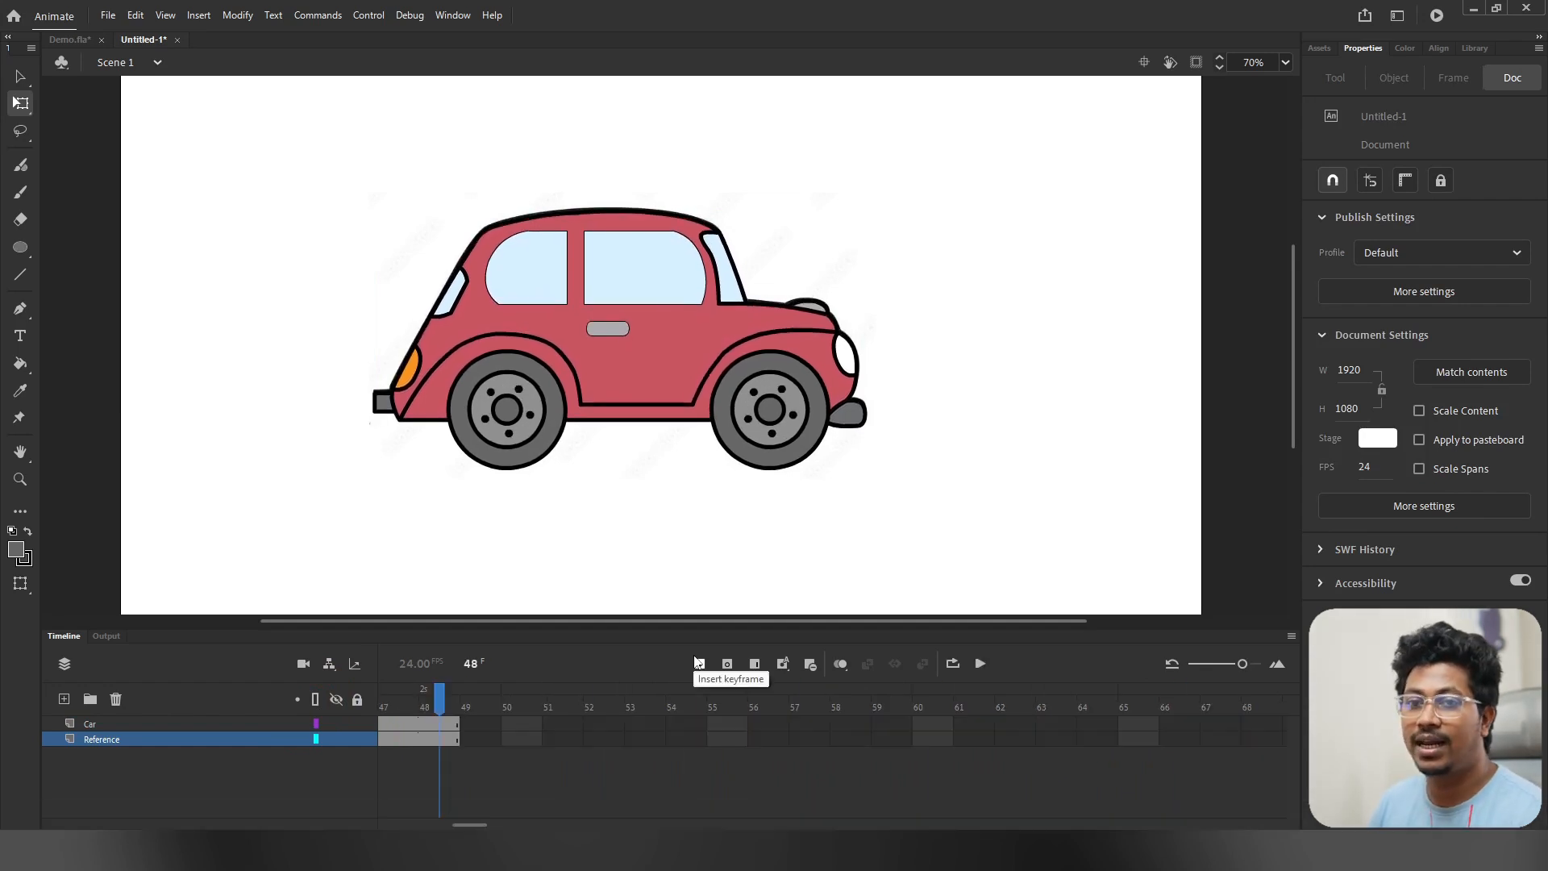
{"action": "key", "text": "Return"}
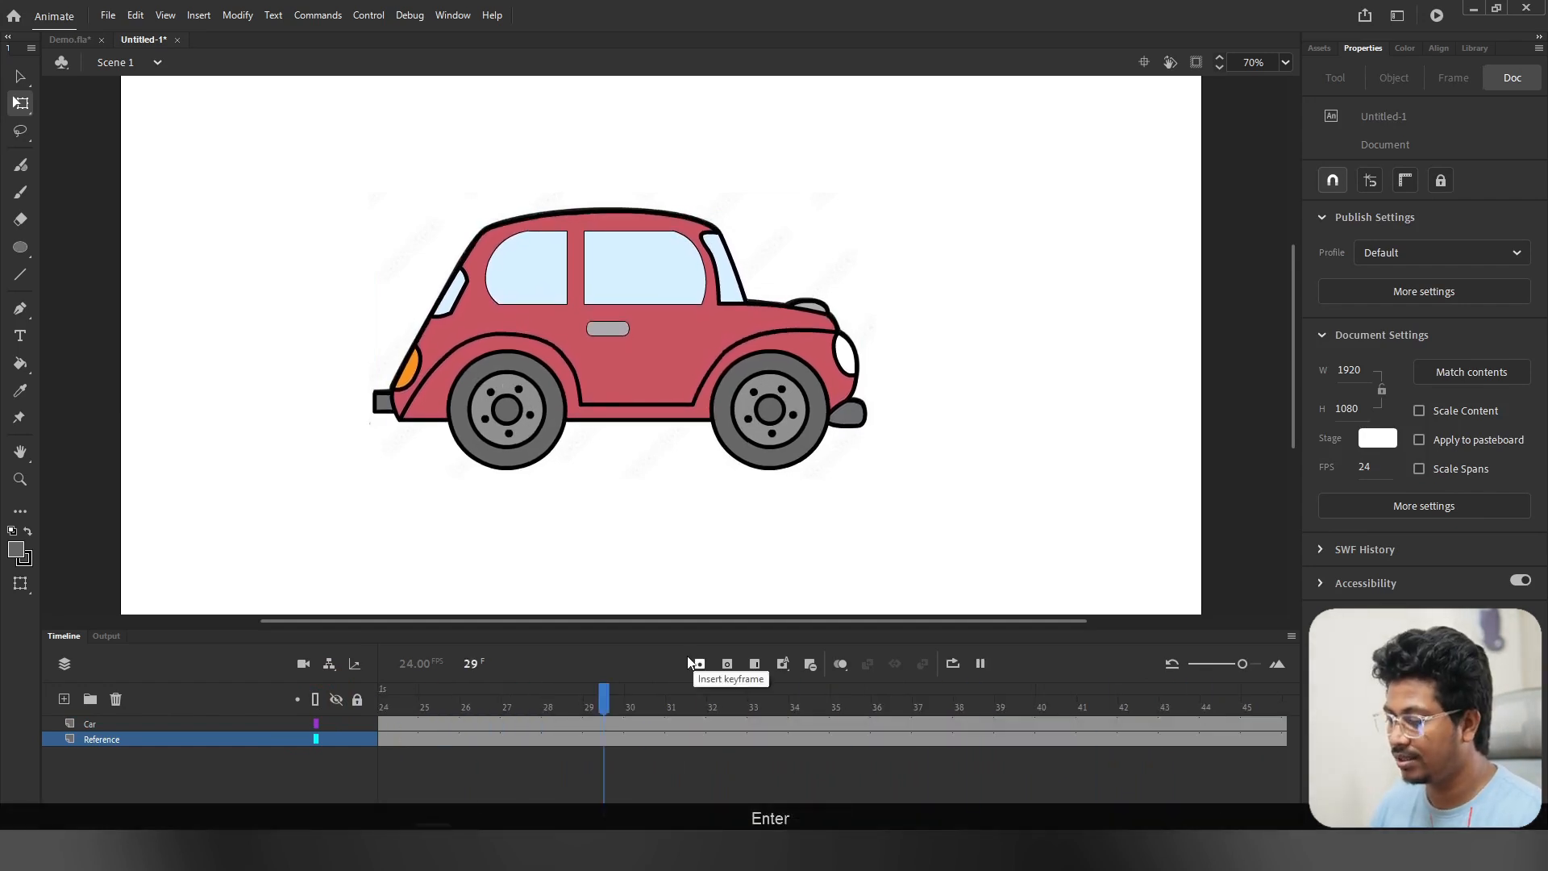
{"action": "key", "text": "Return"}
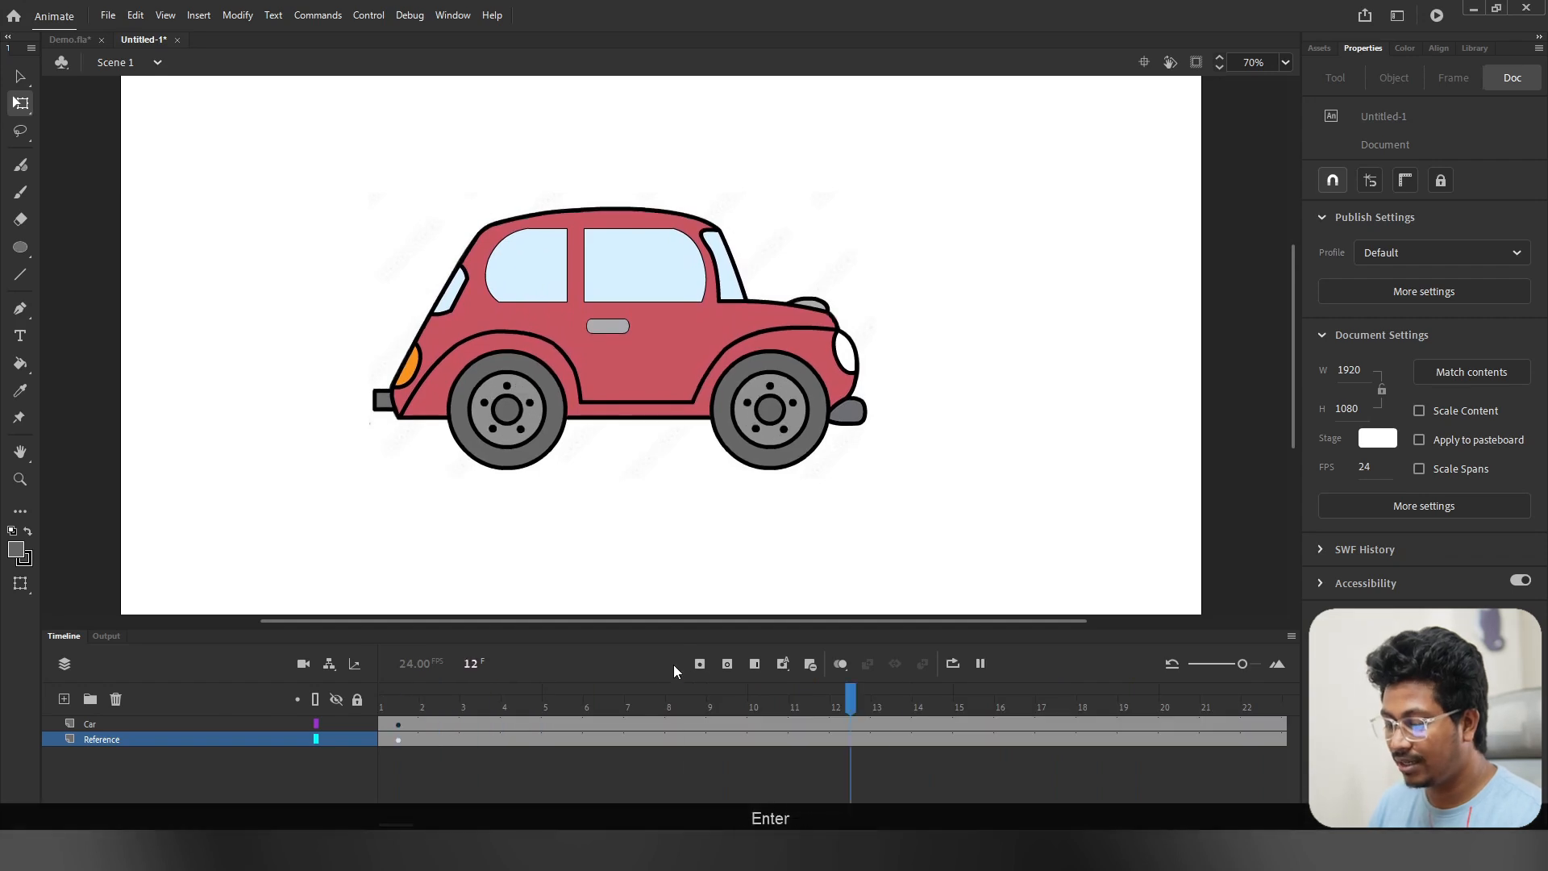
{"action": "key", "text": "Return"}
{"action": "left_click", "coordinate": [382, 710]}
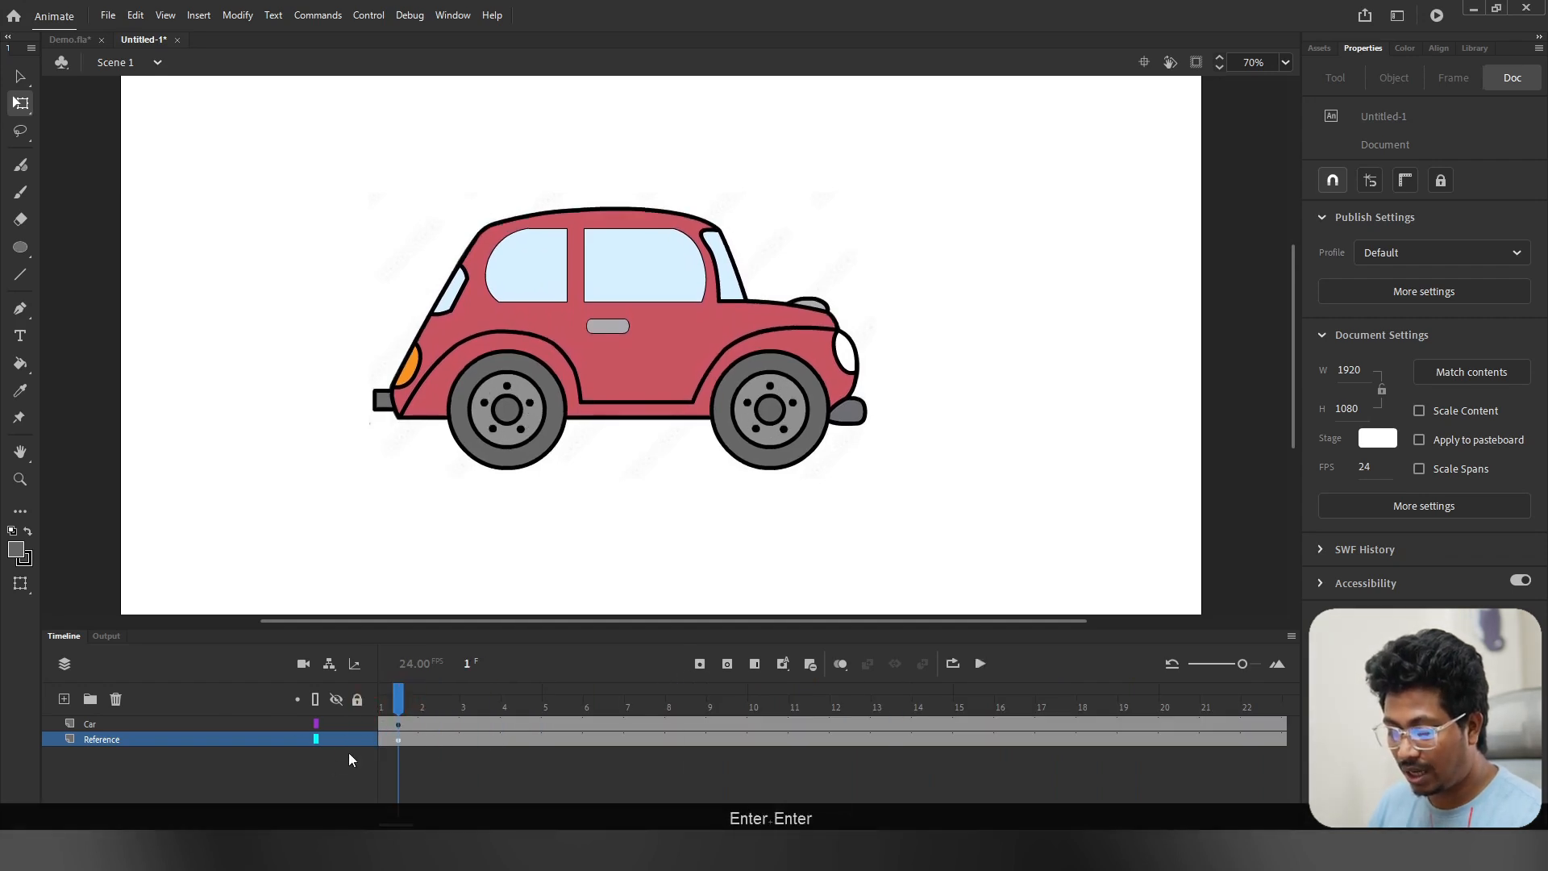
Step: Delete the Reference layer from Scene 1 and play the scene with only the Car layer
{"action": "left_click", "coordinate": [138, 748]}
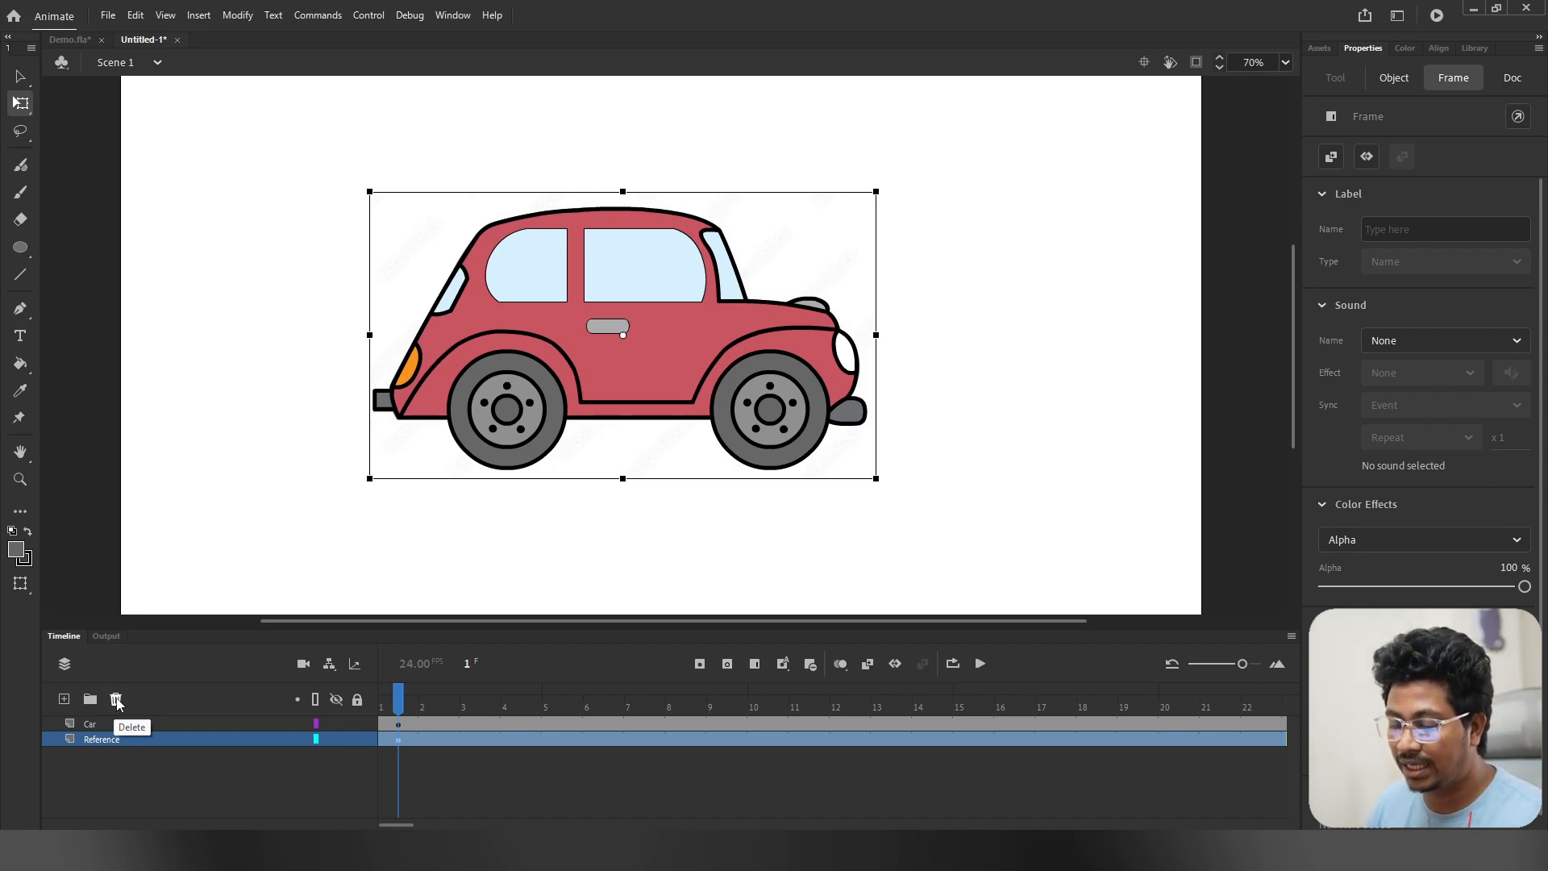
{"action": "left_click", "coordinate": [336, 725]}
{"action": "left_click", "coordinate": [337, 724]}
{"action": "left_click", "coordinate": [337, 724]}
{"action": "left_click", "coordinate": [336, 725]}
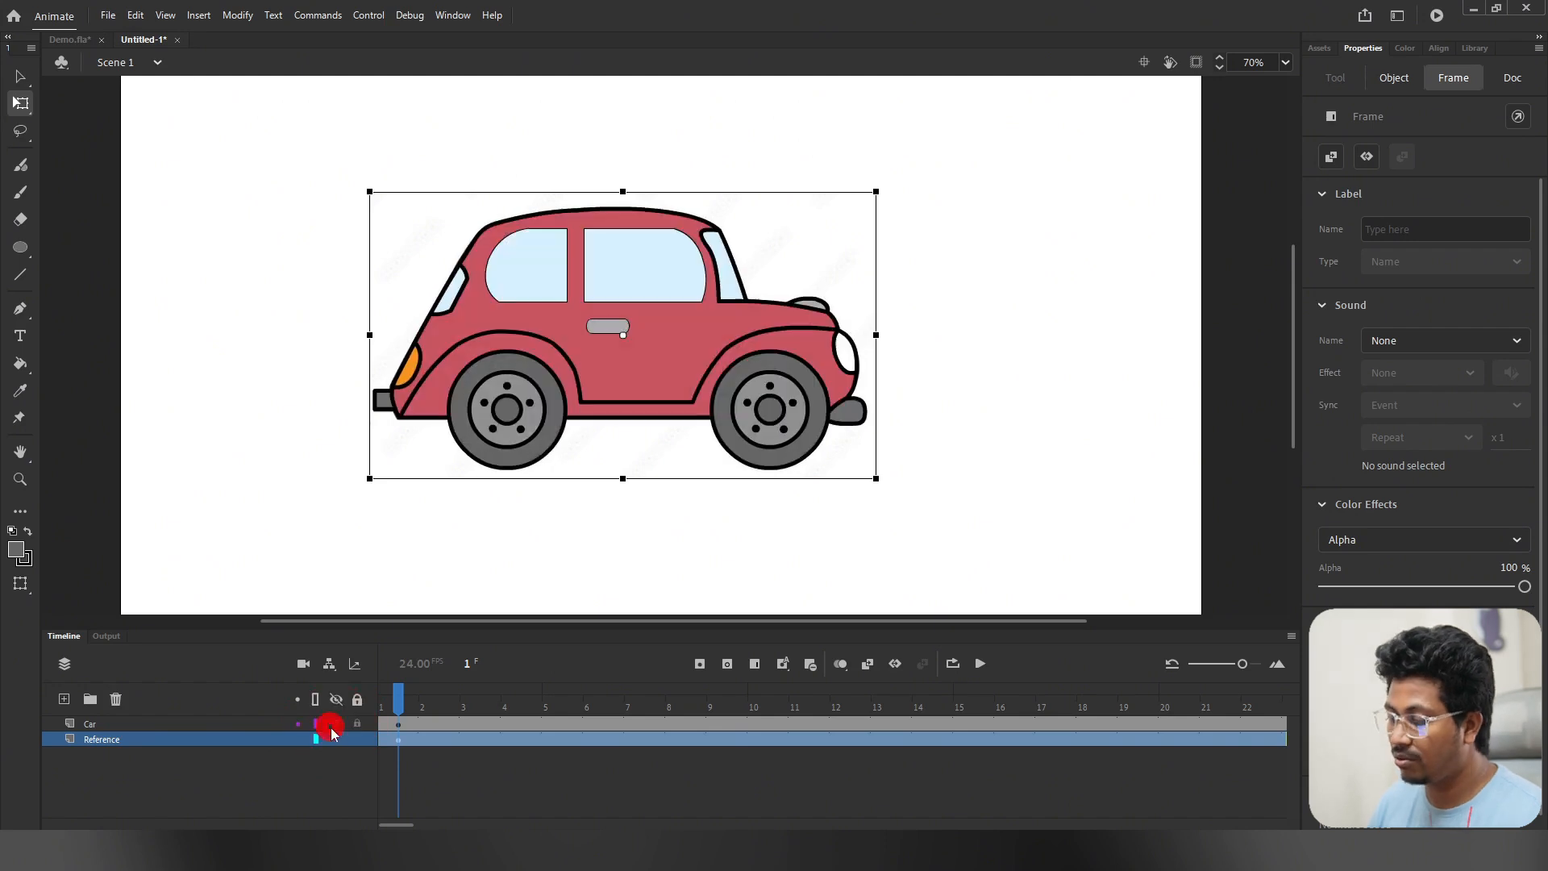
{"action": "left_click", "coordinate": [127, 700]}
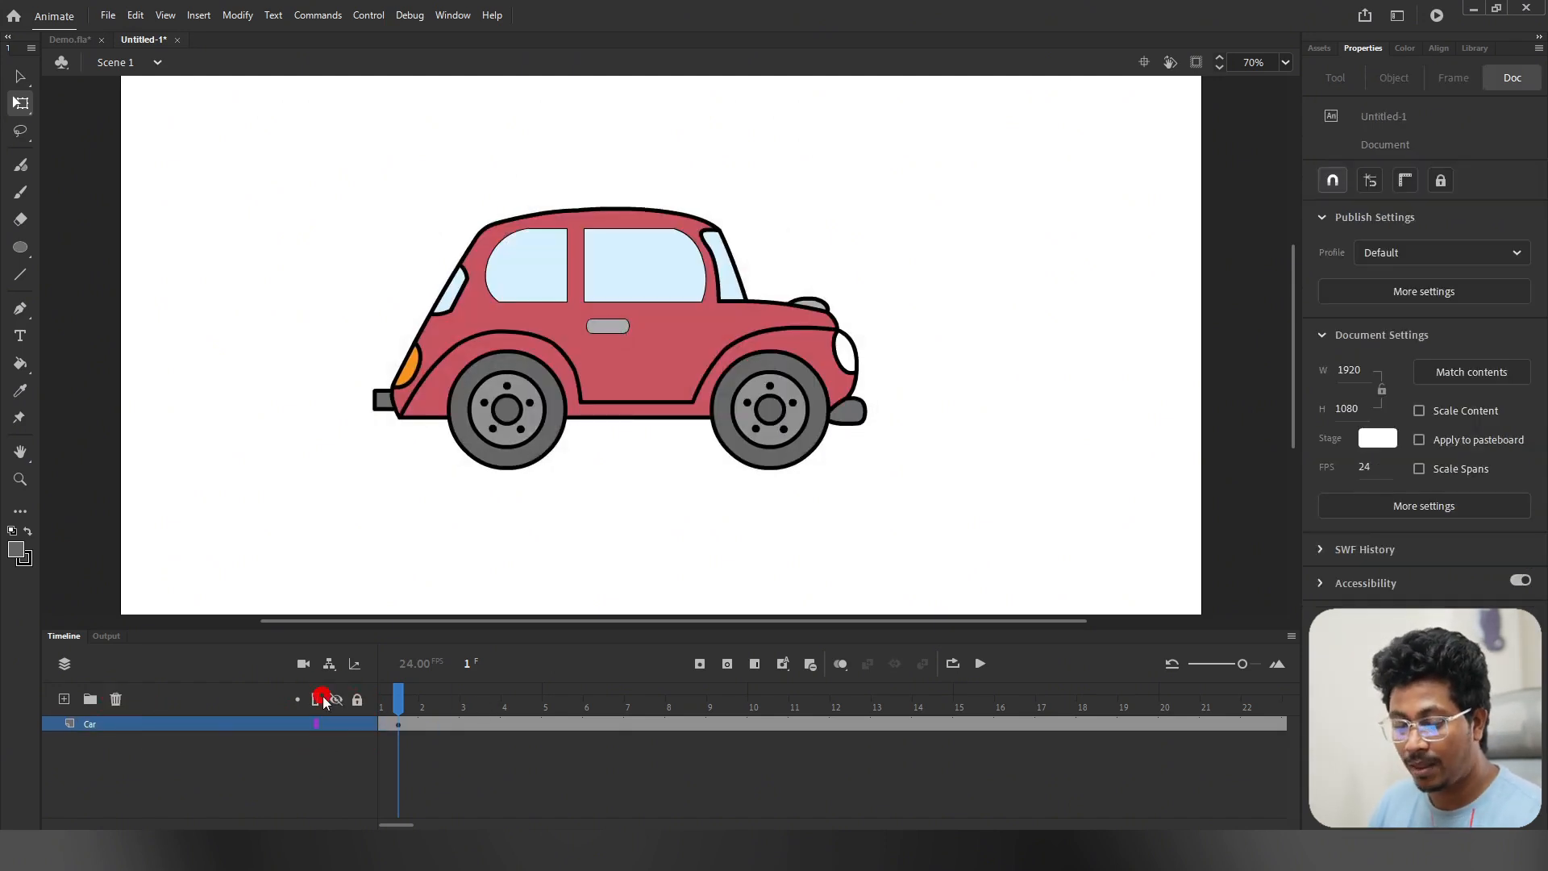
{"action": "key", "text": "Return"}
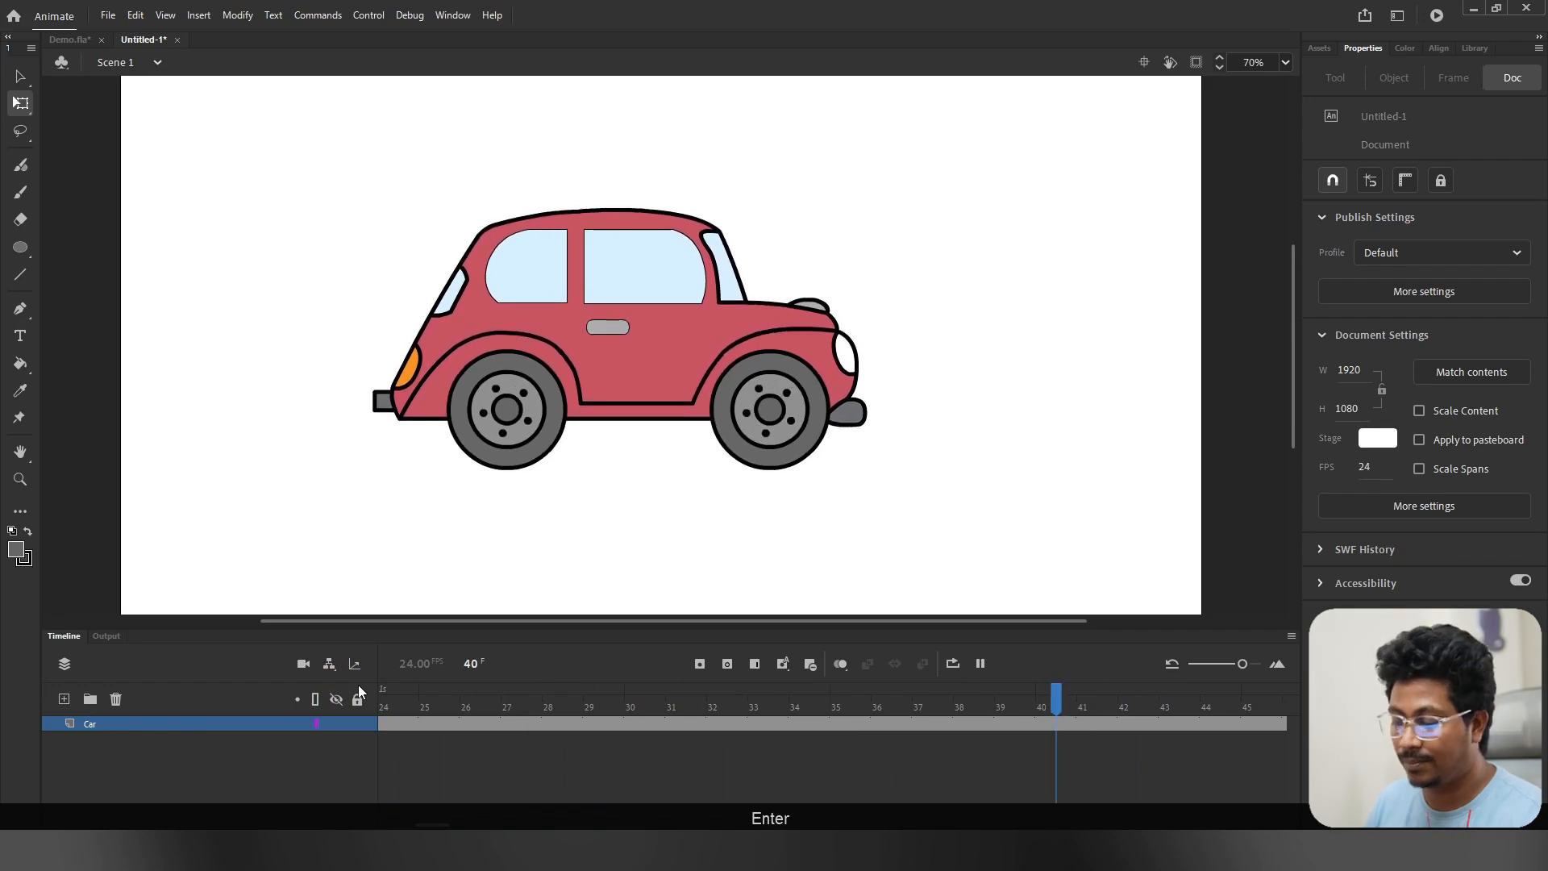
Step: Extend the Car layer to frame 72 and return to frame 1
{"action": "key", "text": "ctrl"}
{"action": "scroll", "coordinate": [805, 331], "scroll_direction": "down", "scroll_amount": 3}
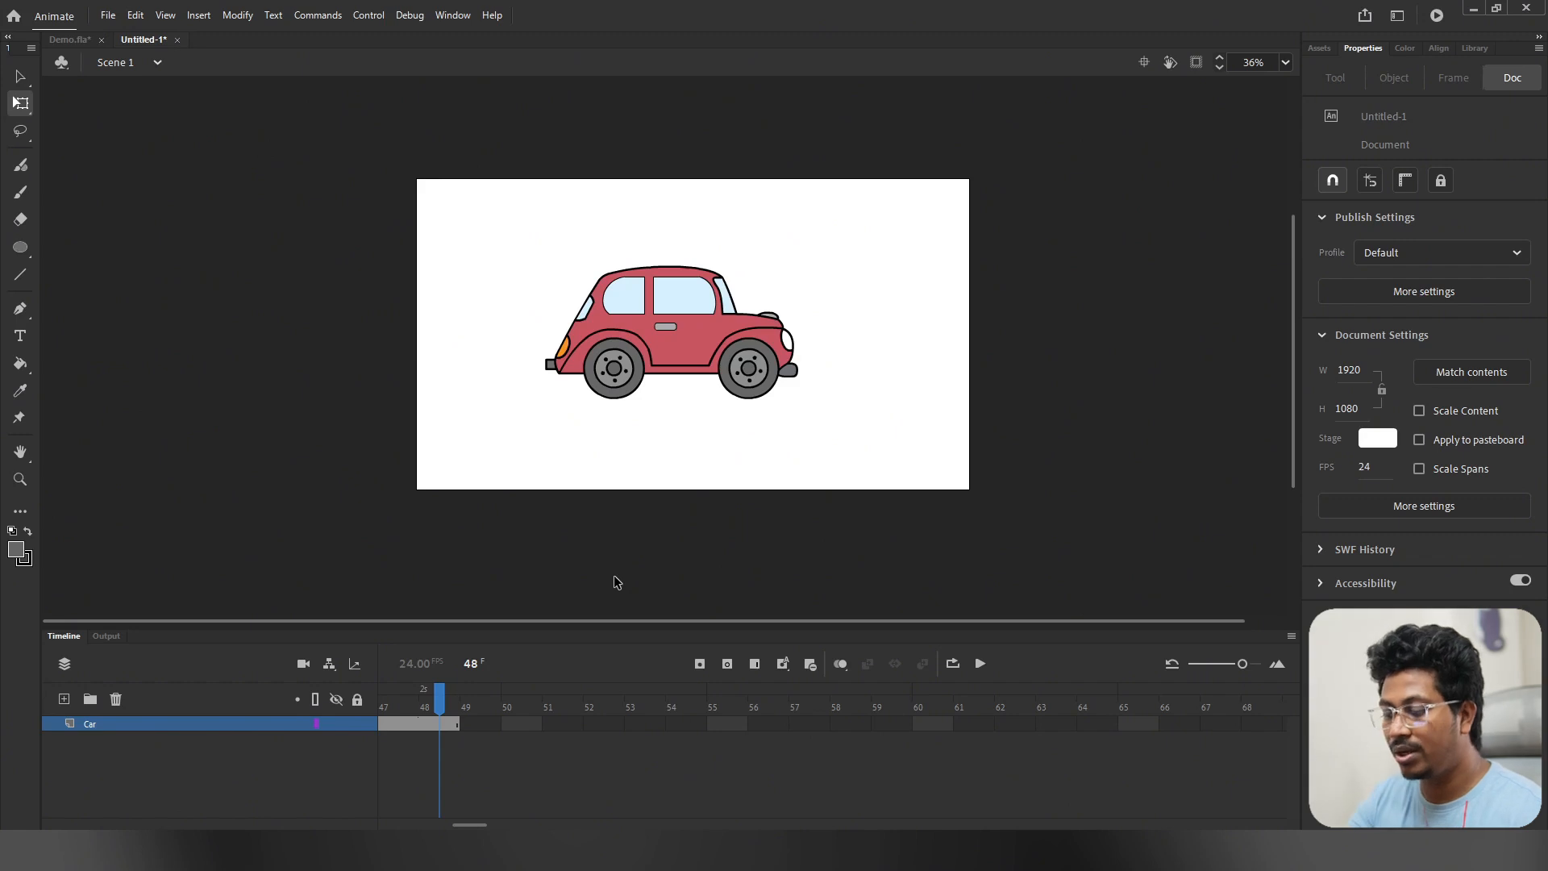
{"action": "left_click_drag", "start_coordinate": [468, 824], "coordinate": [534, 824]}
{"action": "left_click", "coordinate": [672, 722]}
{"action": "left_click_drag", "start_coordinate": [548, 824], "coordinate": [514, 820]}
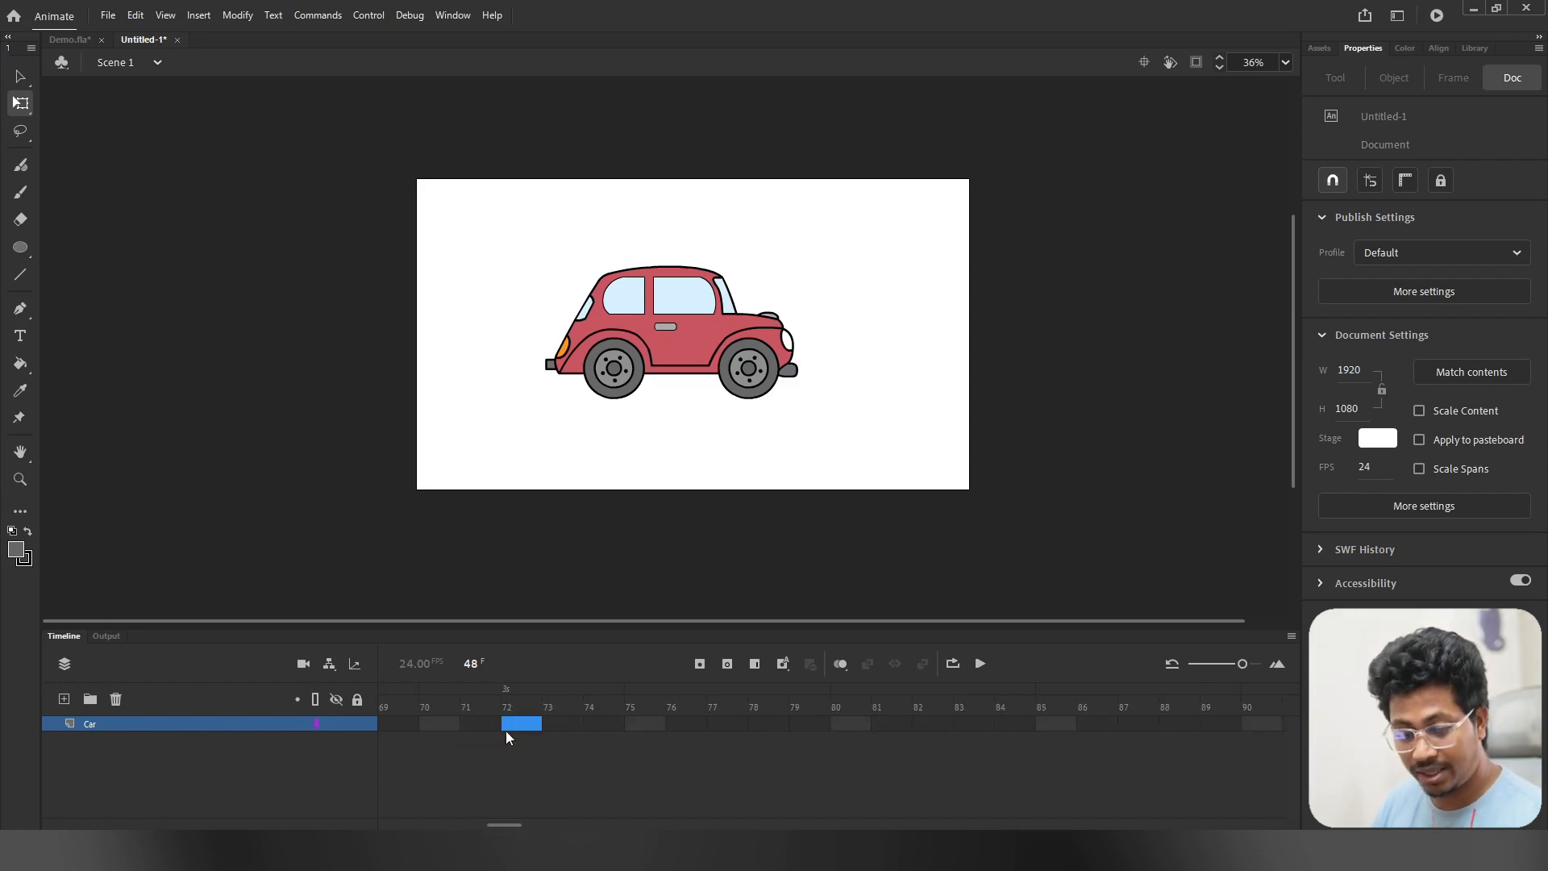
{"action": "key", "text": "F5"}
{"action": "left_click_drag", "start_coordinate": [522, 700], "coordinate": [259, 715]}
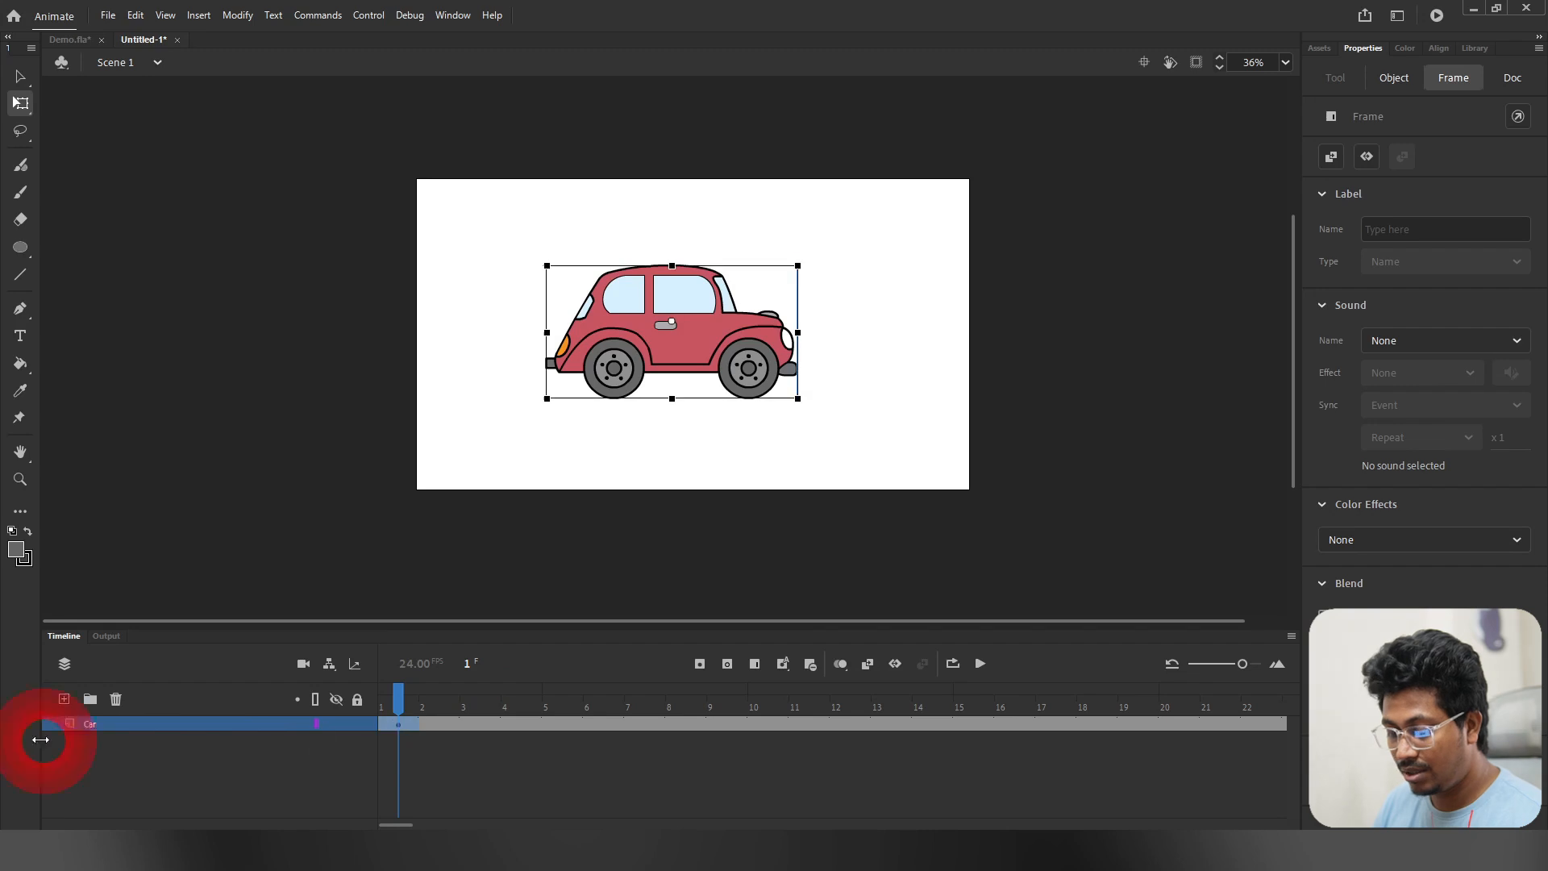
Step: Add a new layer beneath the Car layer and name it BG
{"action": "left_click", "coordinate": [63, 698]}
{"action": "left_click_drag", "start_coordinate": [115, 726], "coordinate": [170, 774]}
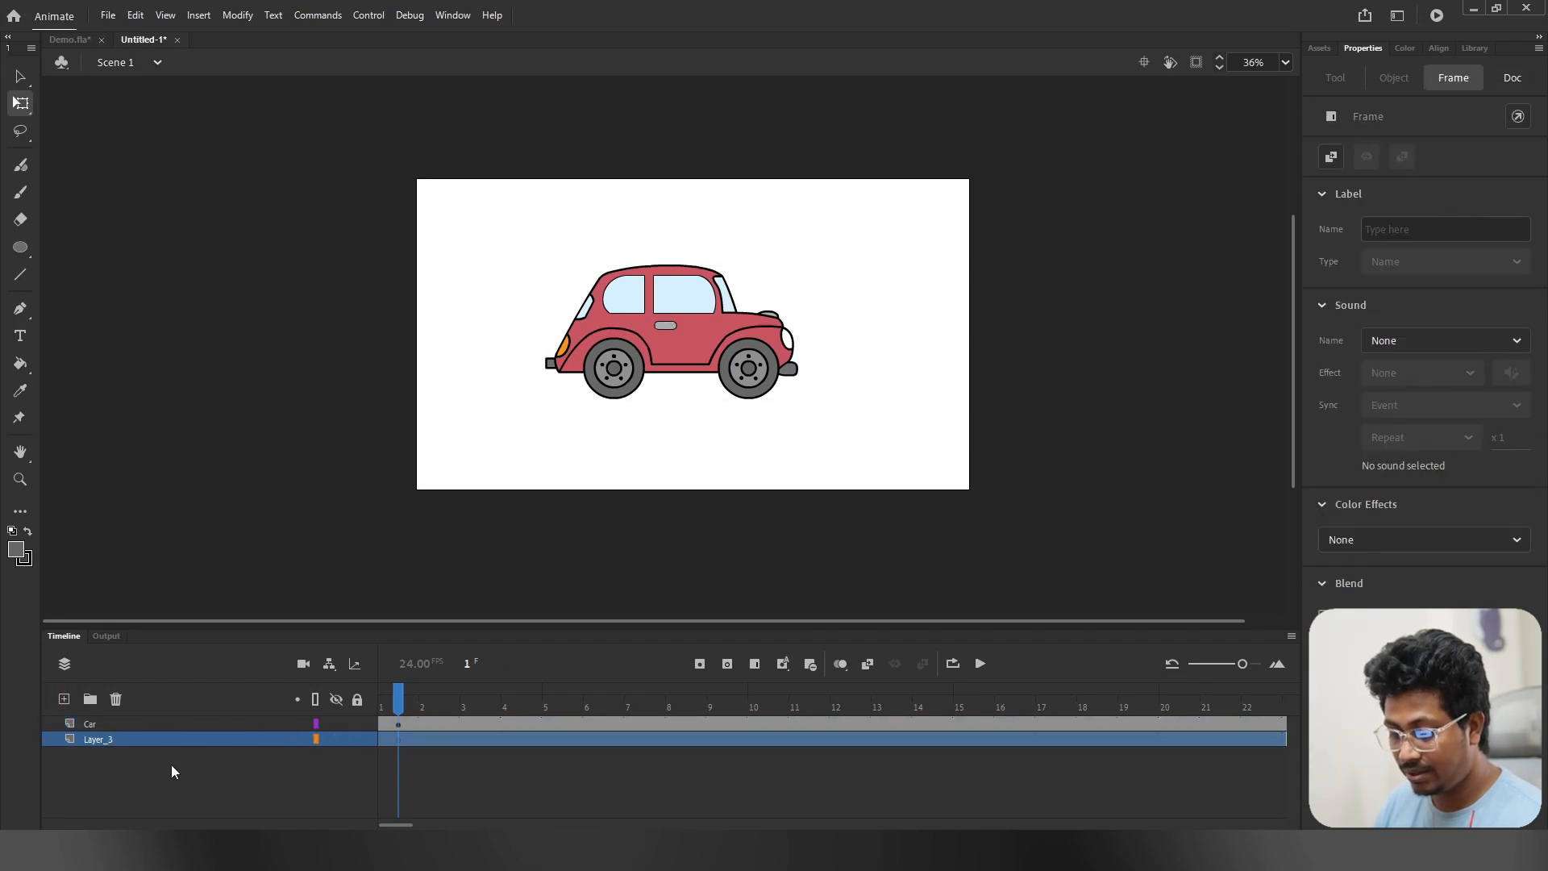
{"action": "double_click", "coordinate": [144, 742]}
{"action": "type", "text": "BG"}
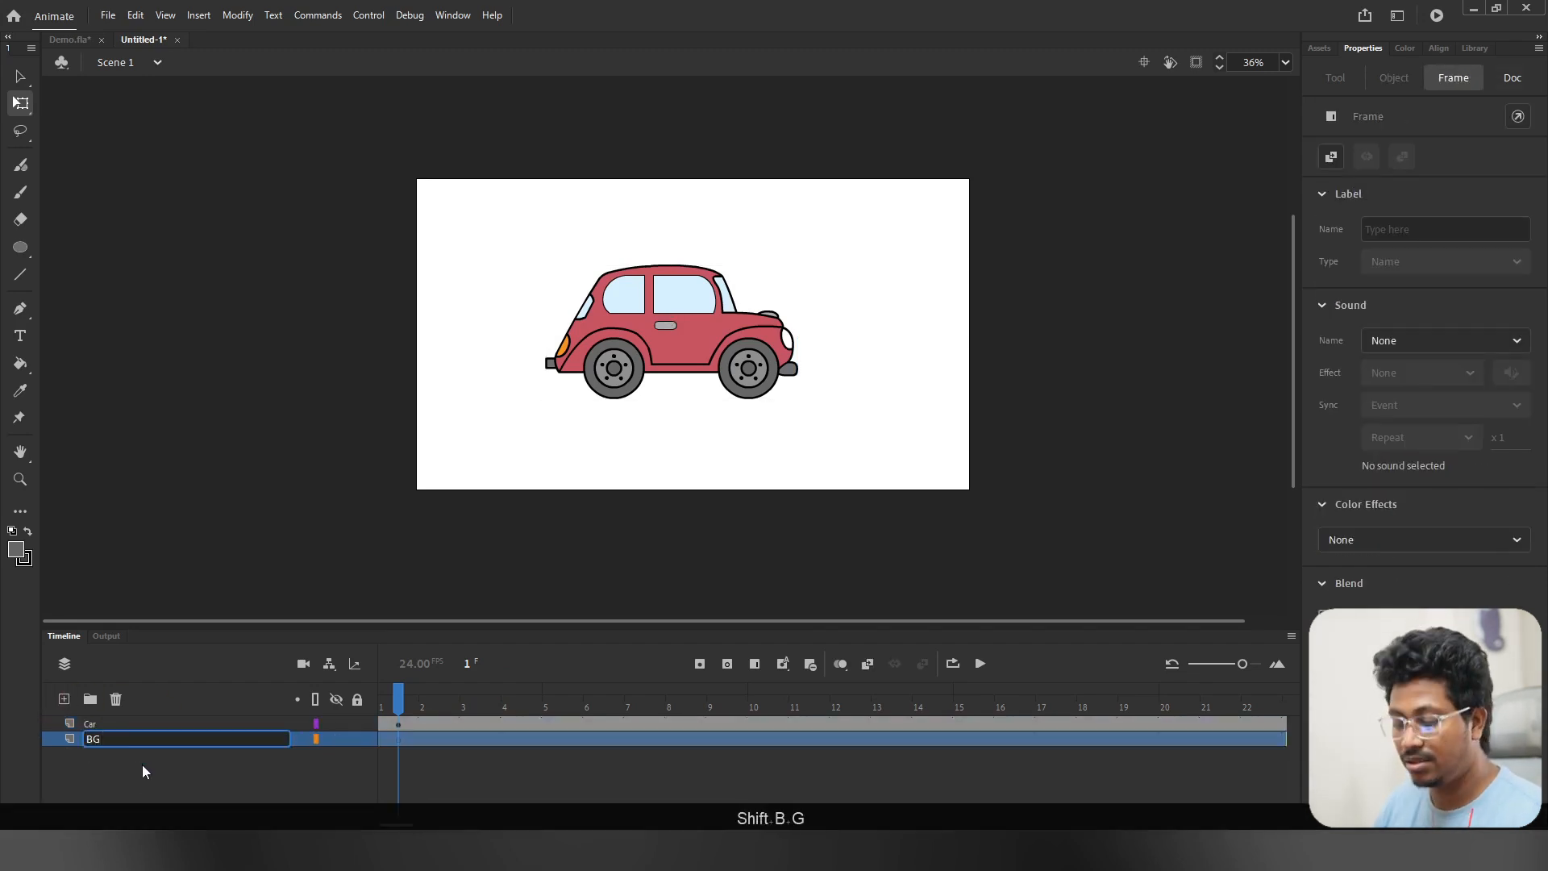
{"action": "left_click", "coordinate": [288, 397]}
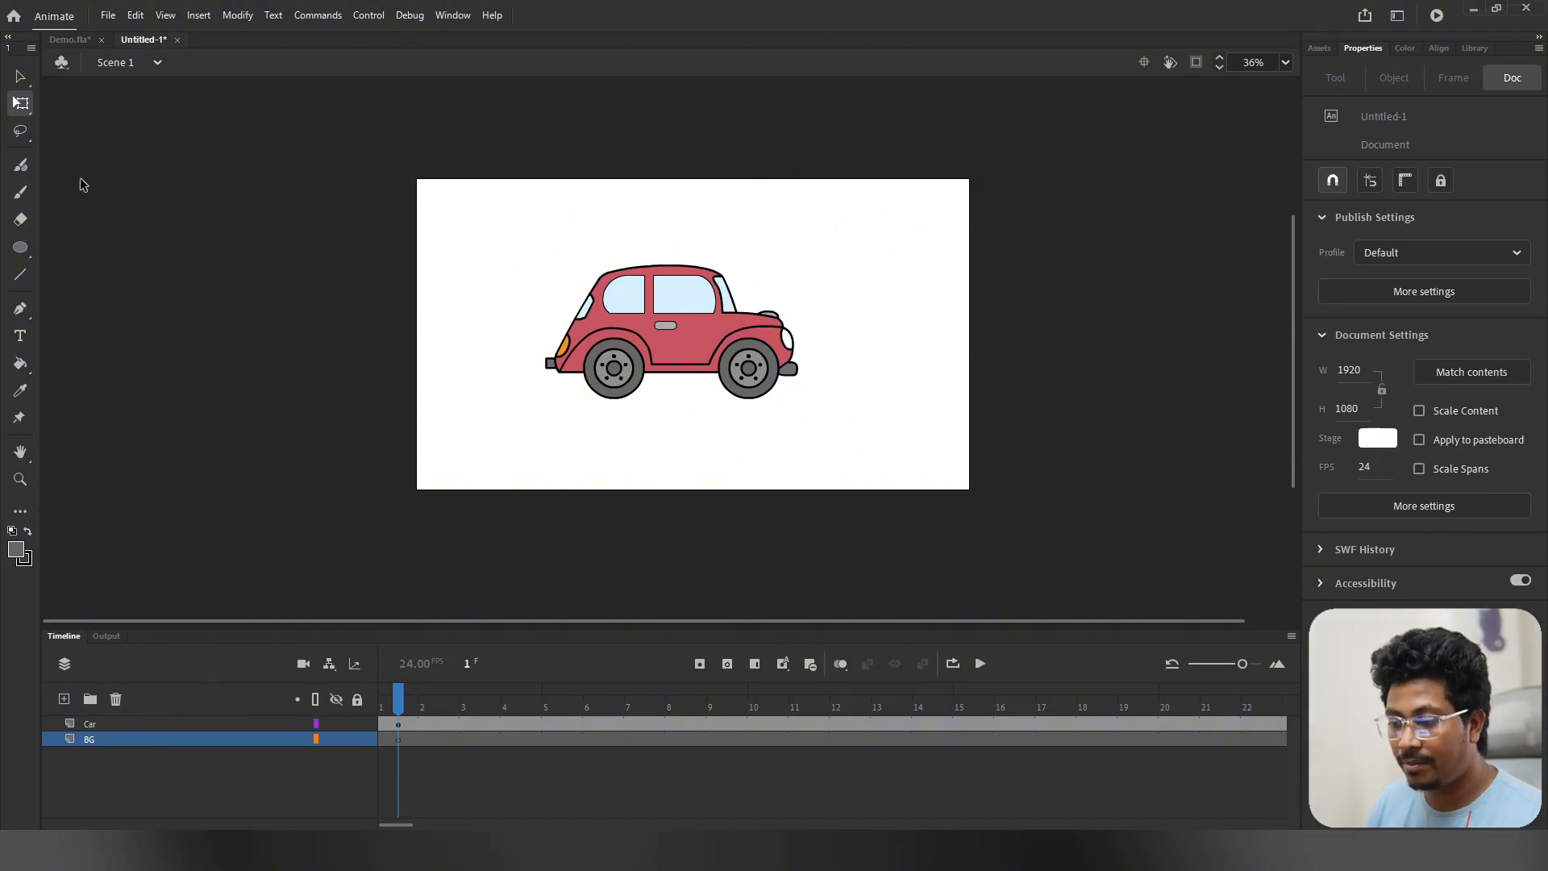
Step: Import the city park background image "Screenshot 2025-06-10 143910.png" from the Screenshots folder onto the BG layer
{"action": "left_click", "coordinate": [106, 16]}
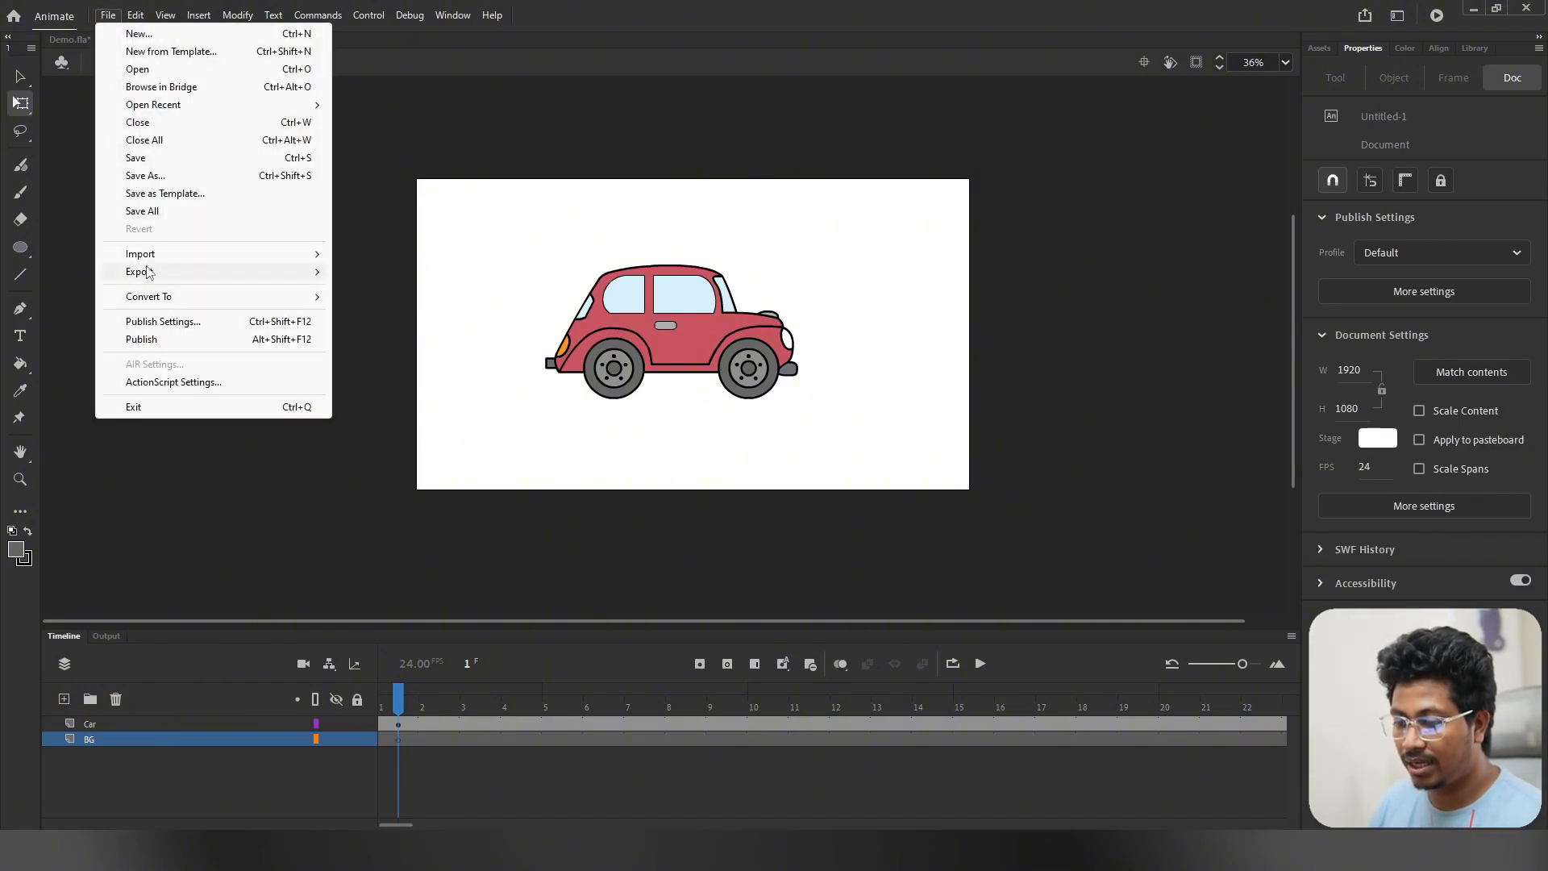
{"action": "mouse_move", "coordinate": [166, 254]}
{"action": "left_click", "coordinate": [382, 256]}
{"action": "scroll", "coordinate": [487, 440], "scroll_direction": "down", "scroll_amount": 2}
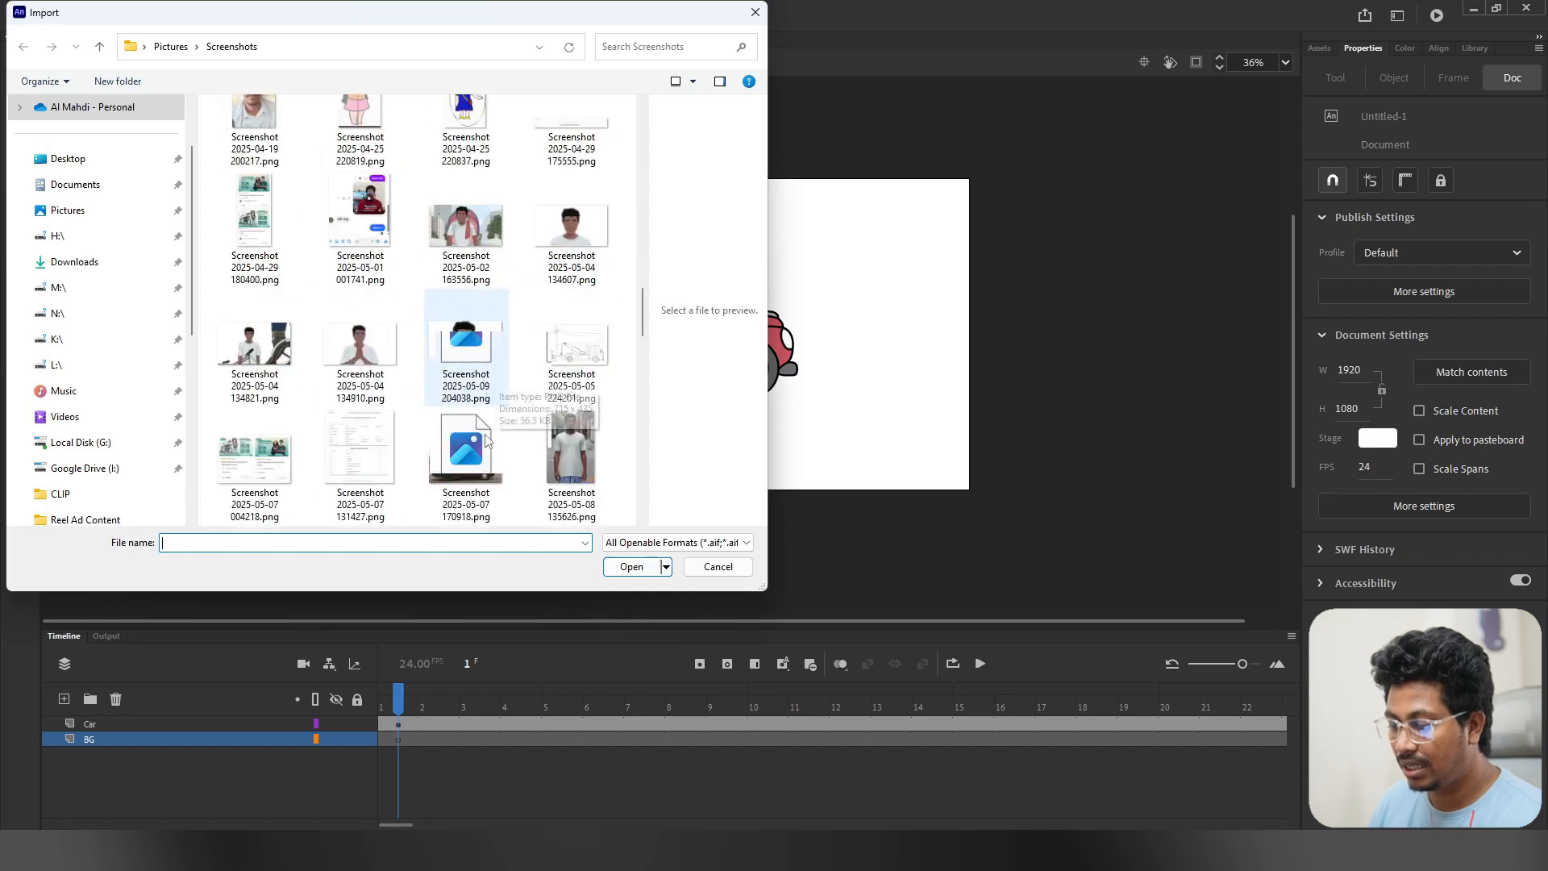
{"action": "scroll", "coordinate": [487, 440], "scroll_direction": "down", "scroll_amount": 10}
{"action": "left_click", "coordinate": [467, 460]}
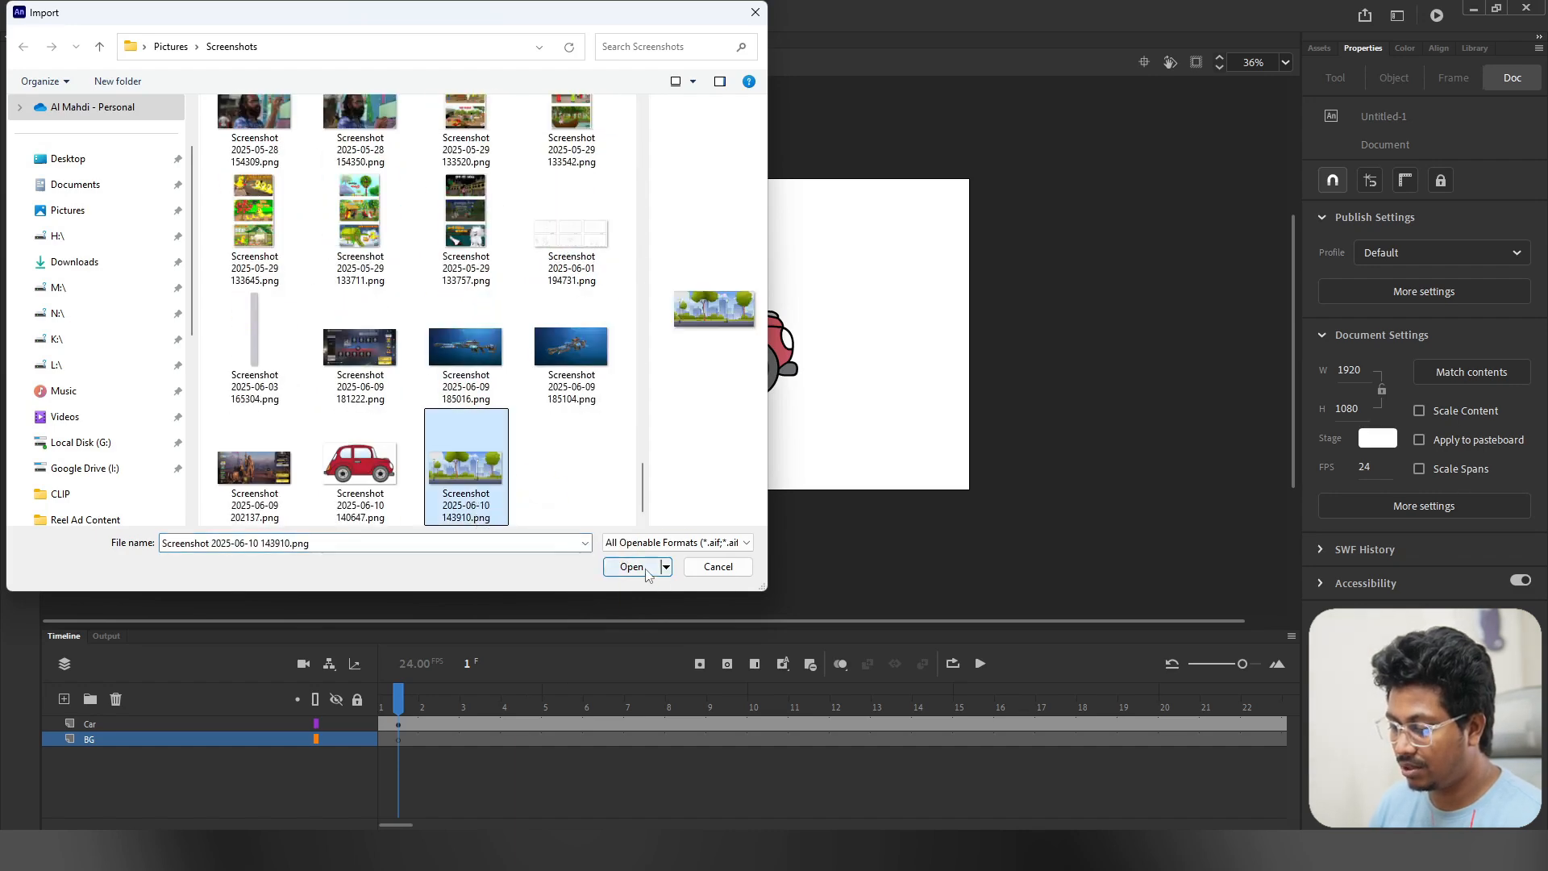
{"action": "left_click", "coordinate": [645, 569]}
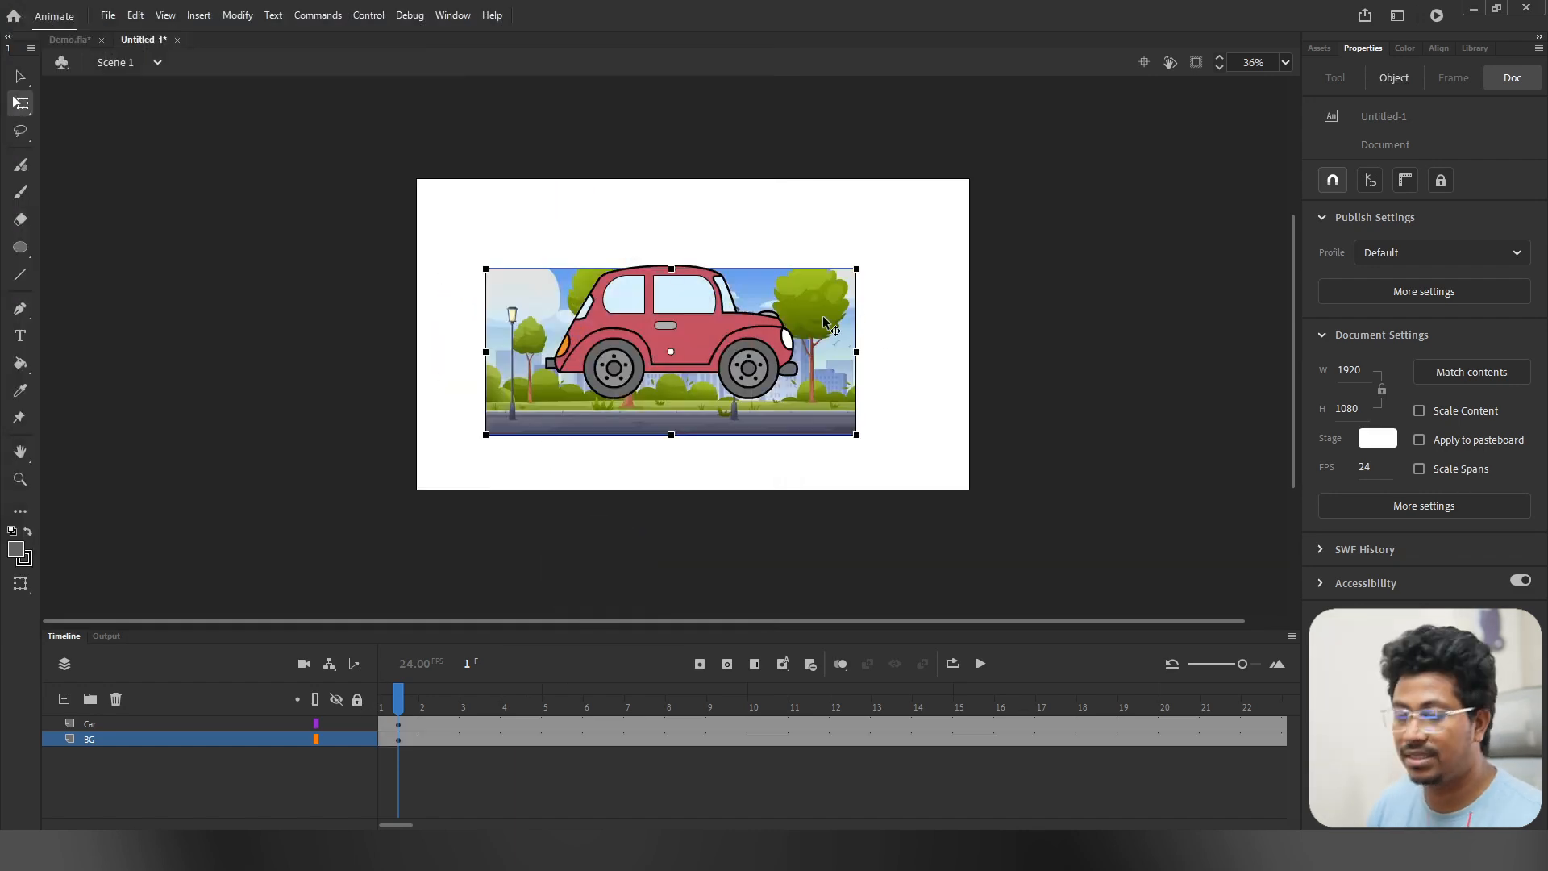
Step: Enlarge the background image proportionally to about 2504 by 1122 px and position it so that it covers the whole stage
{"action": "left_click_drag", "start_coordinate": [855, 270], "coordinate": [1031, 176]}
{"action": "mouse_move", "coordinate": [922, 274]}
{"action": "left_mouse_down"}
{"action": "mouse_move", "coordinate": [922, 245]}
{"action": "mouse_move", "coordinate": [927, 259]}
{"action": "mouse_move", "coordinate": [940, 250]}
{"action": "left_mouse_up"}
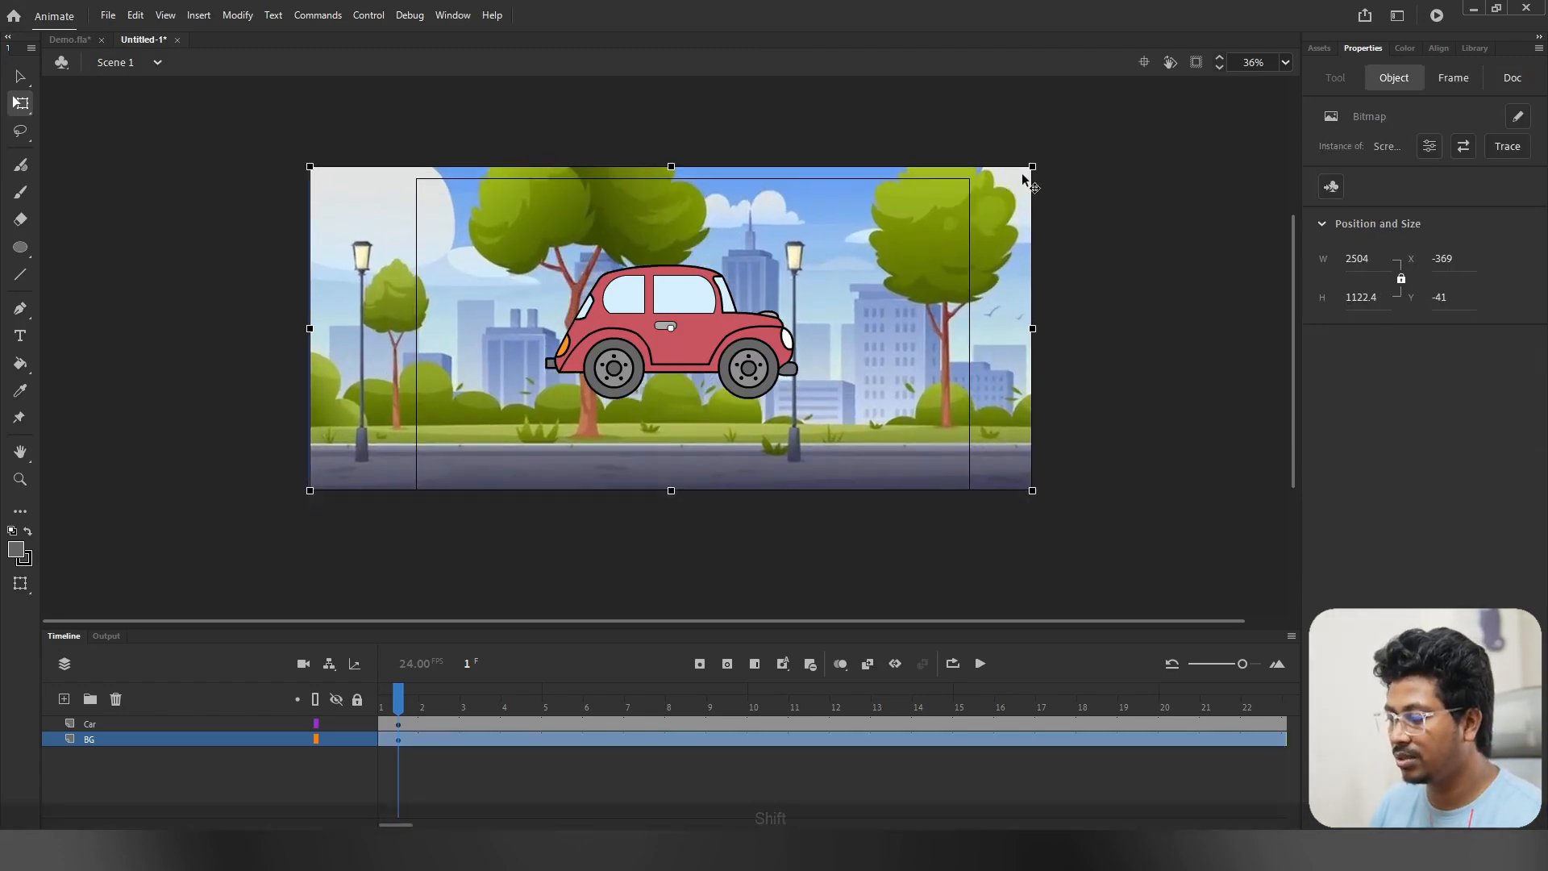
{"action": "left_click_drag", "start_coordinate": [1032, 167], "coordinate": [1064, 151]}
{"action": "key", "text": "ctrl+z"}
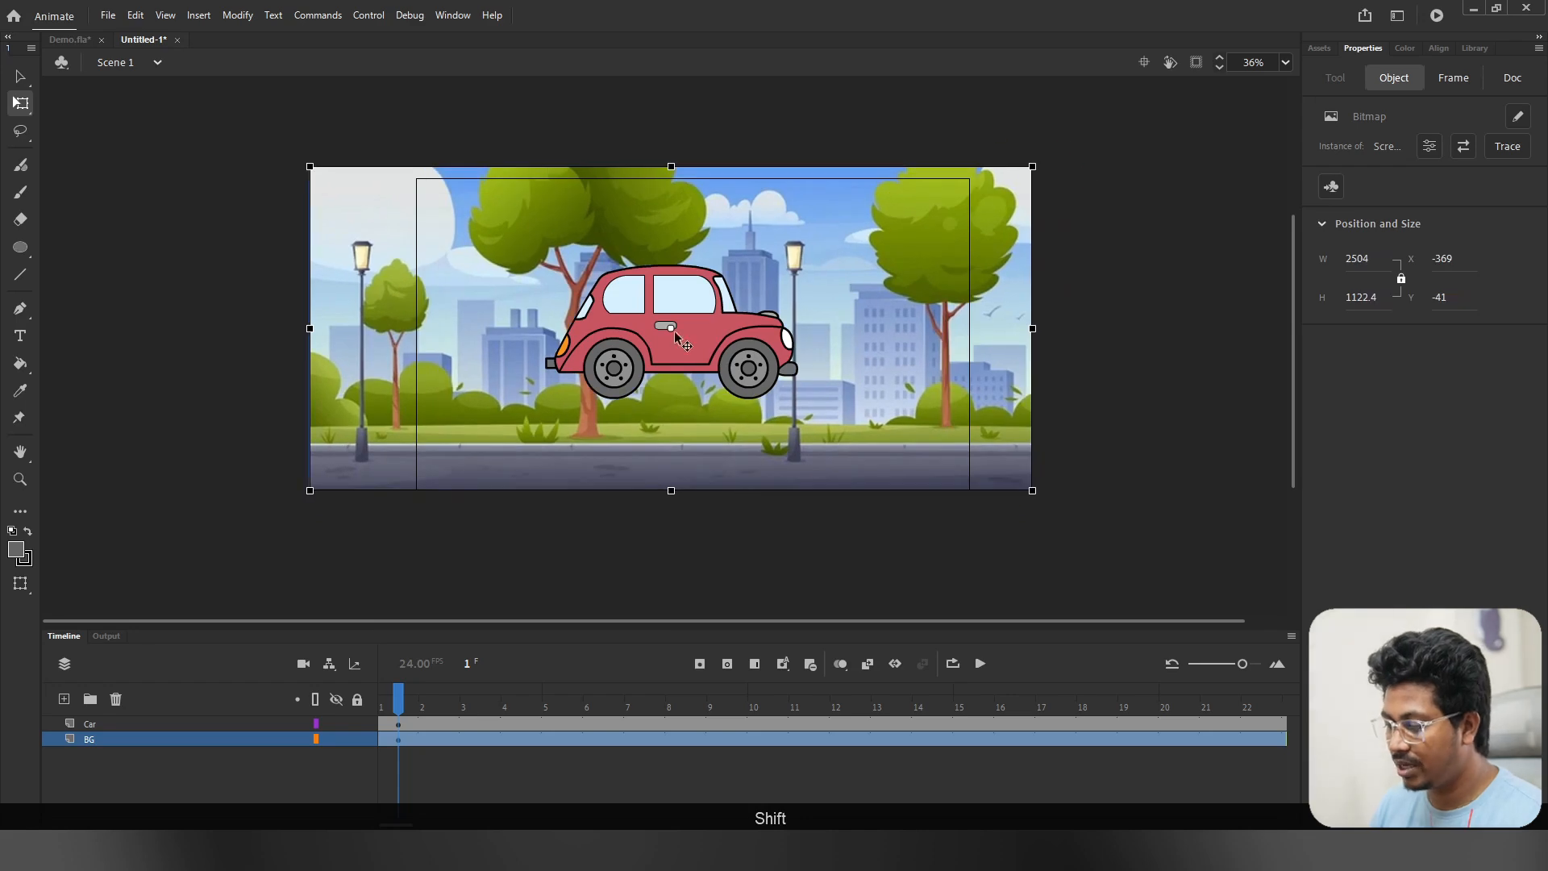
Step: Scale the car down to about 730 by 386 px and place it on the road at the stage's left edge
{"action": "left_click", "coordinate": [403, 723]}
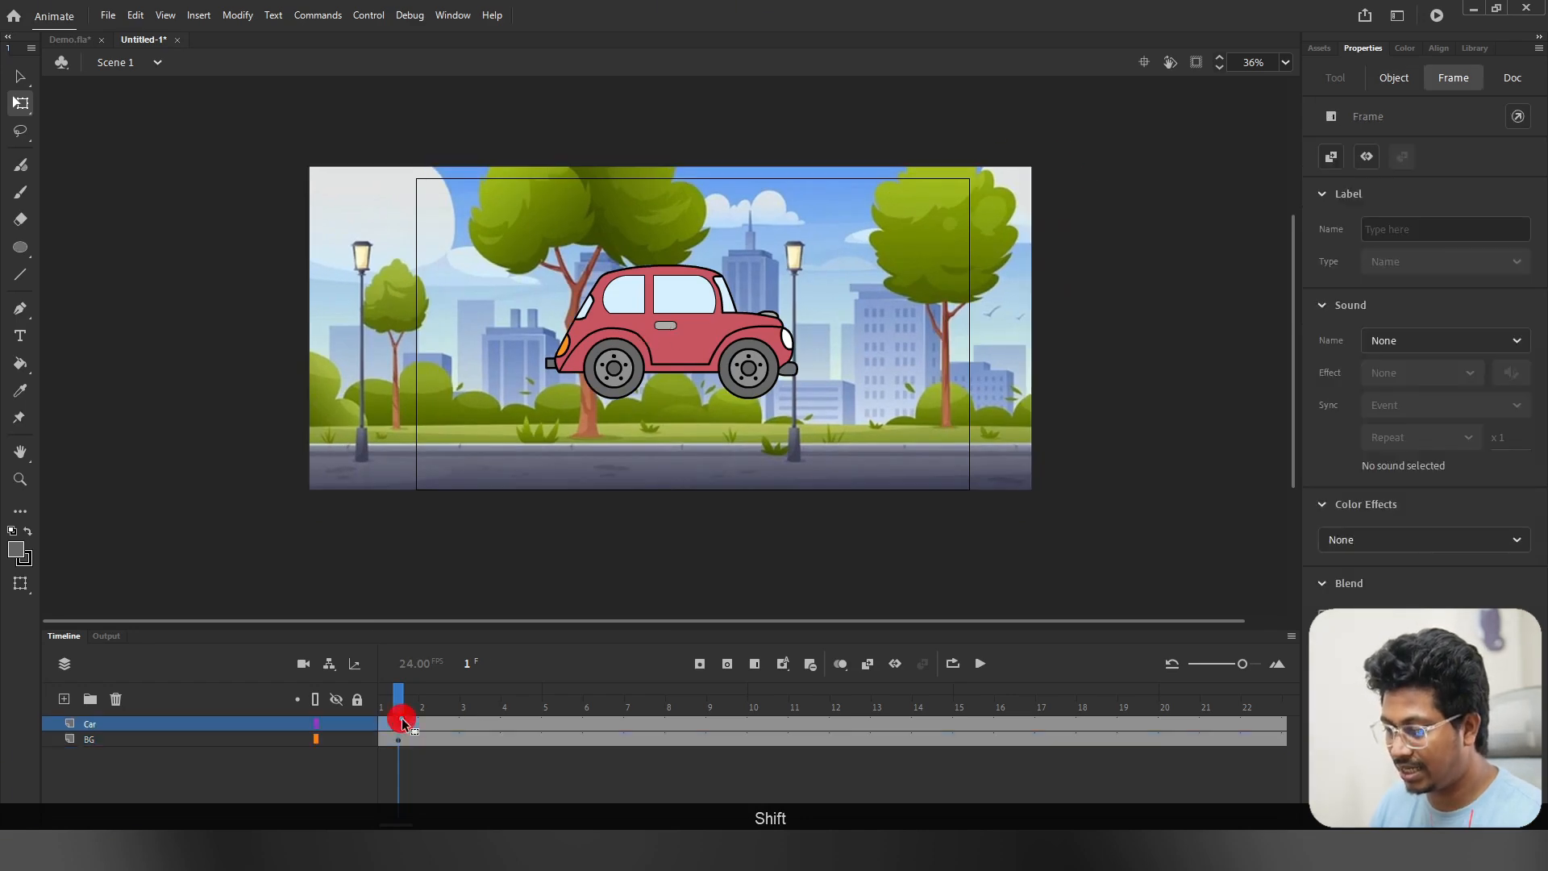
{"action": "left_click_drag", "start_coordinate": [657, 360], "coordinate": [595, 419]}
{"action": "left_click_drag", "start_coordinate": [574, 439], "coordinate": [576, 430]}
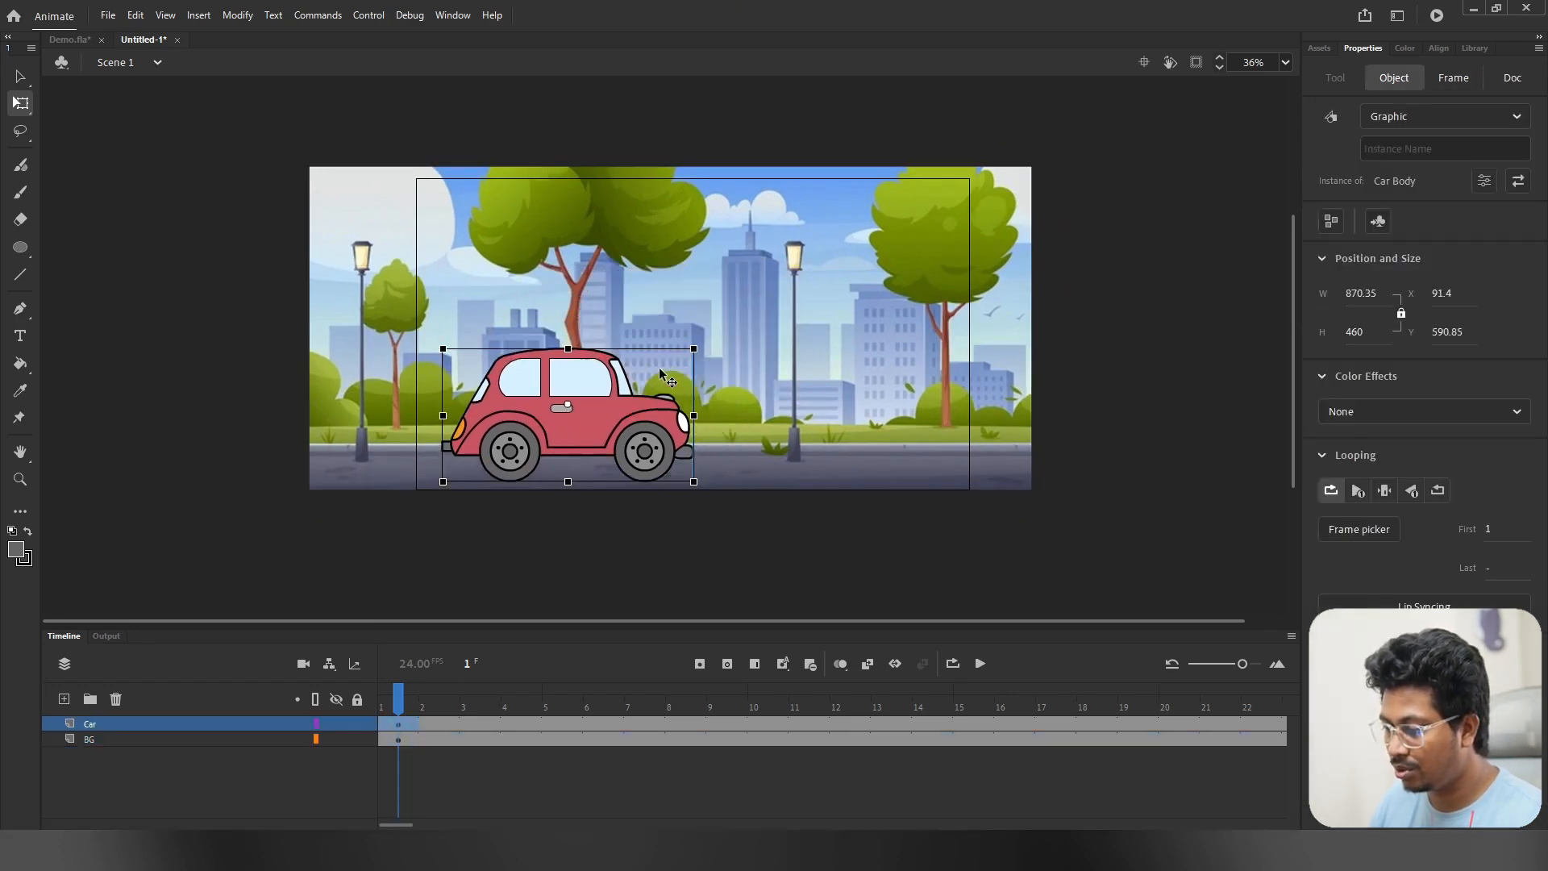
{"action": "left_click_drag", "start_coordinate": [695, 349], "coordinate": [654, 371]}
{"action": "left_click_drag", "start_coordinate": [576, 440], "coordinate": [591, 422]}
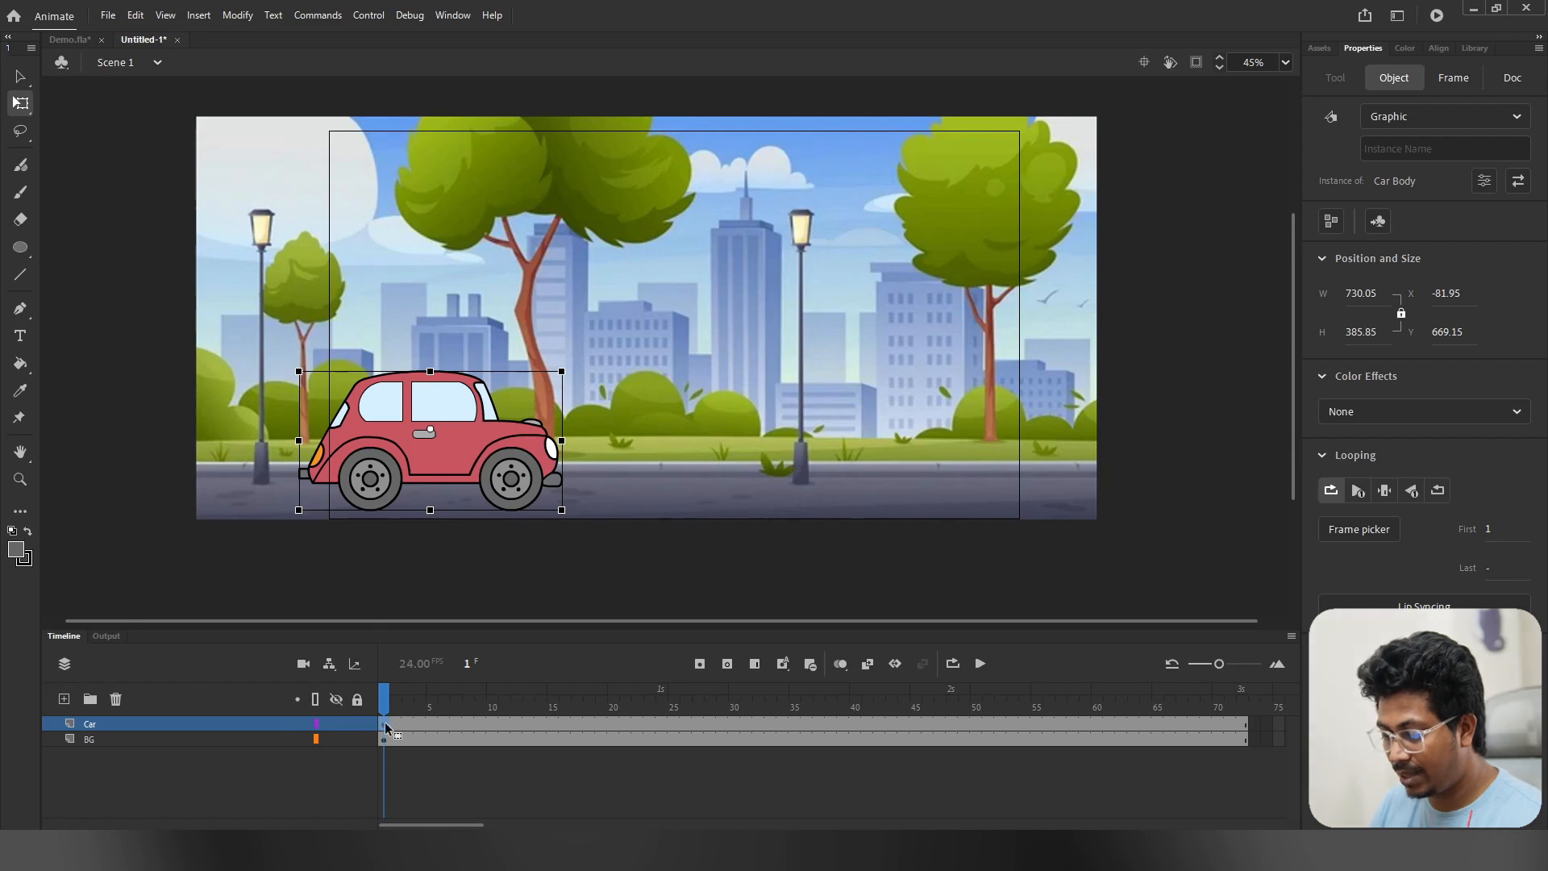
Step: Insert a keyframe at frame 72 of the Car layer and move the car past the stage's right edge, to X about 1960
{"action": "left_click", "coordinate": [386, 728]}
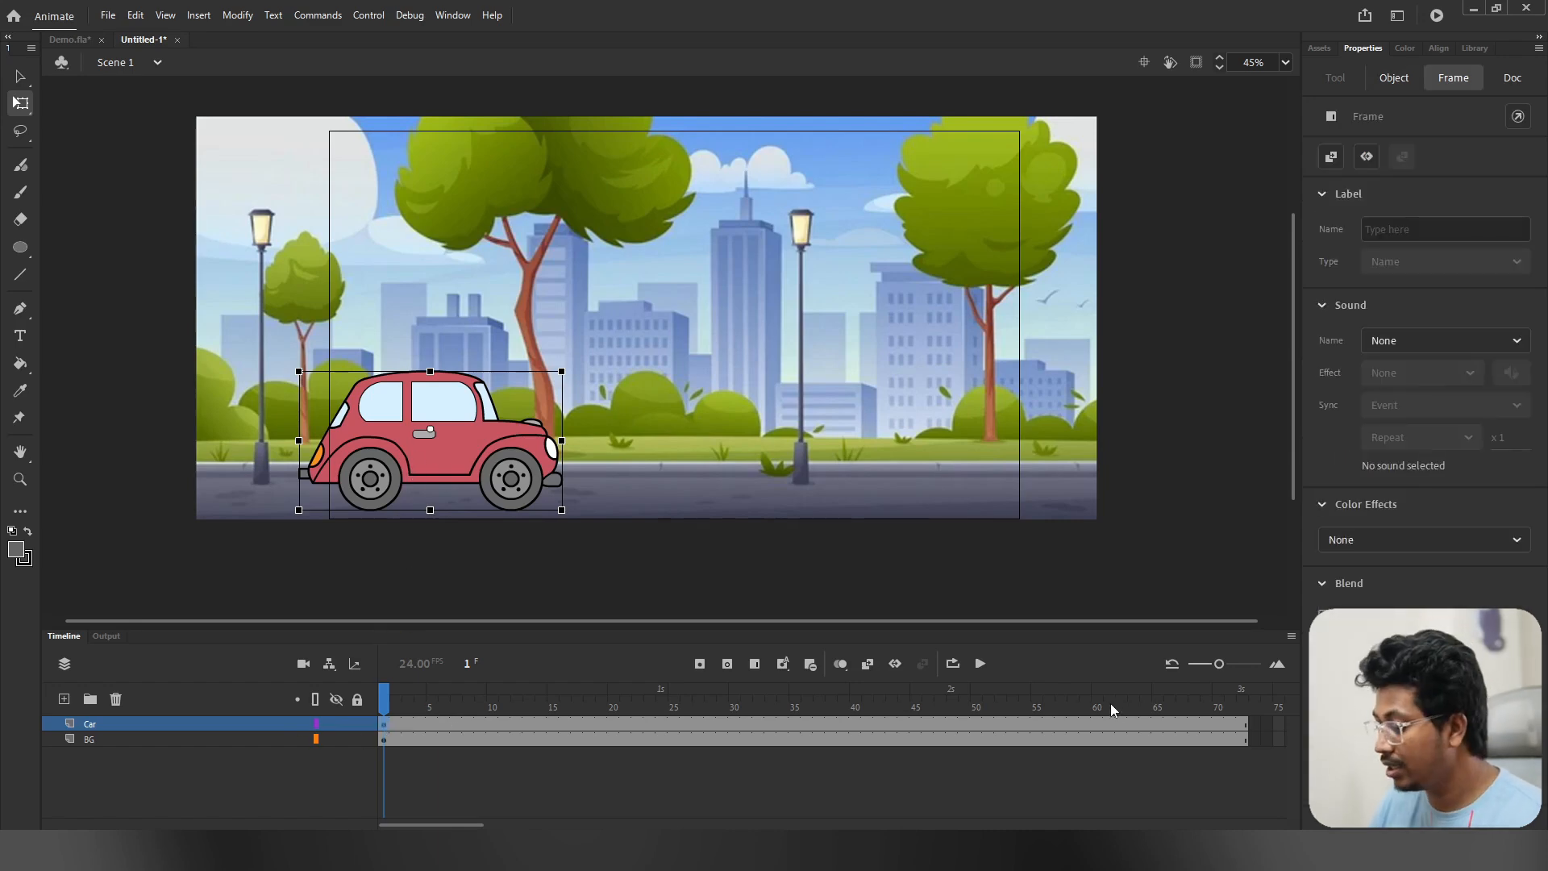
{"action": "left_click", "coordinate": [1242, 726]}
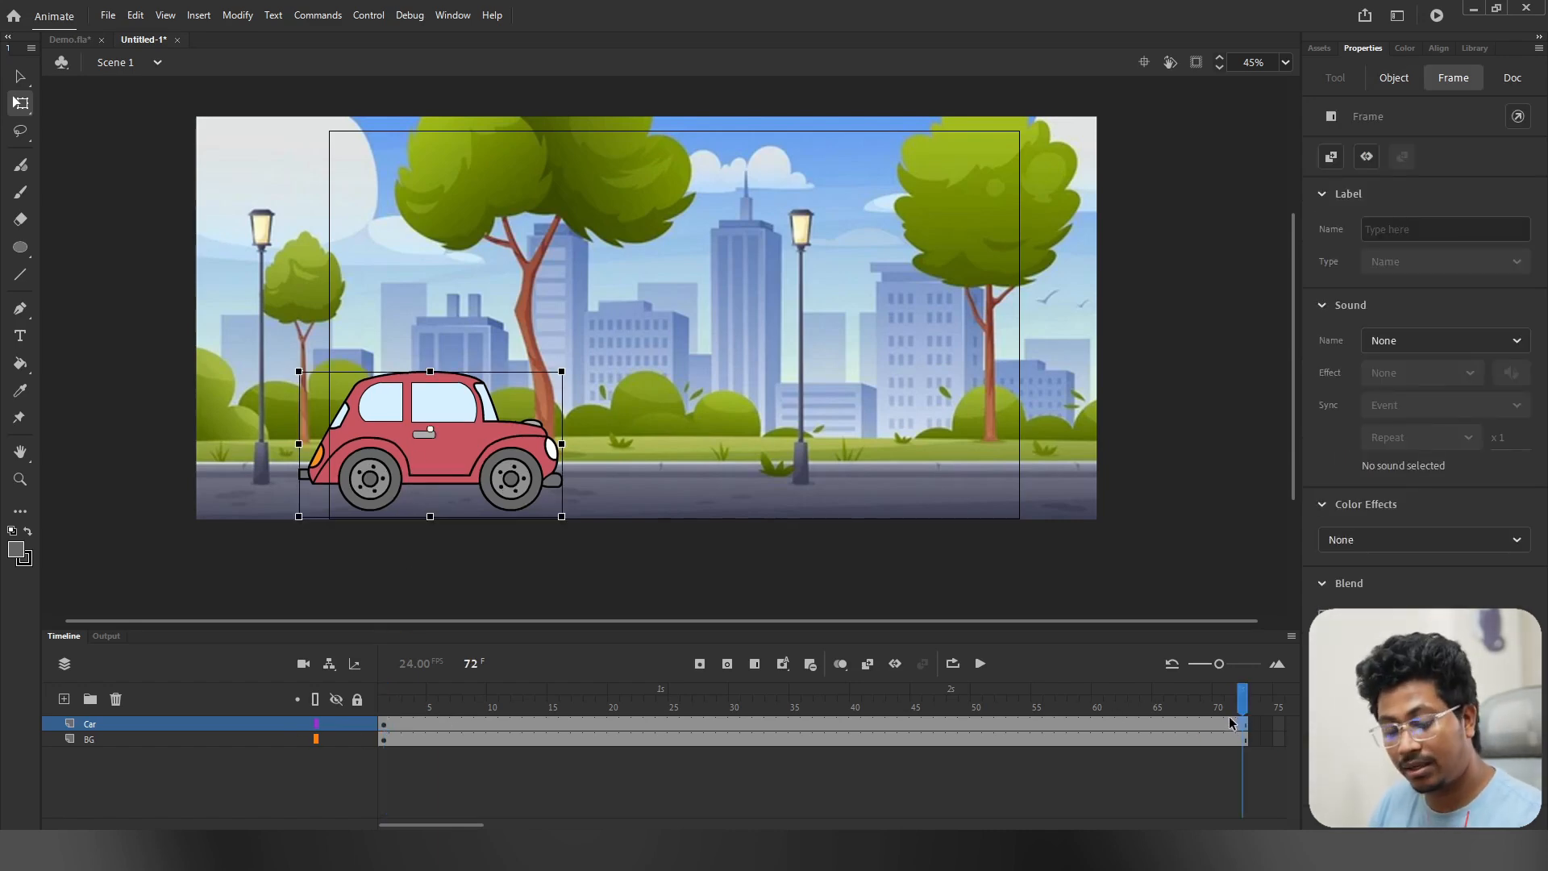
{"action": "key", "text": "F6"}
{"action": "left_click_drag", "start_coordinate": [466, 461], "coordinate": [1199, 464]}
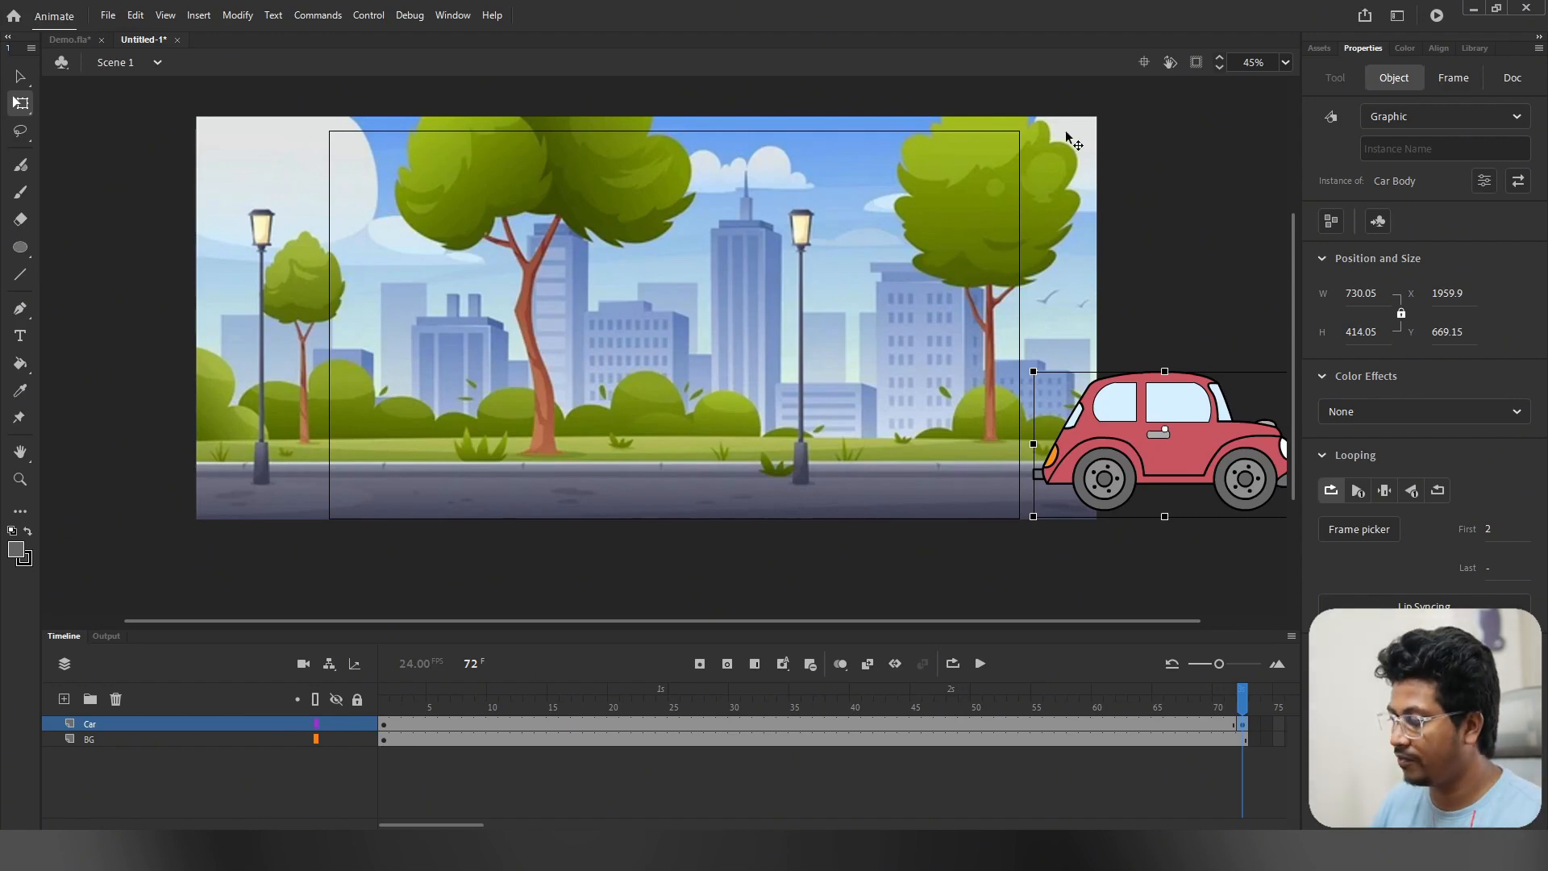
Step: Clip the content outside the stage, checking the car's position at frames 1 and 72 without clipping
{"action": "left_click", "coordinate": [1196, 63]}
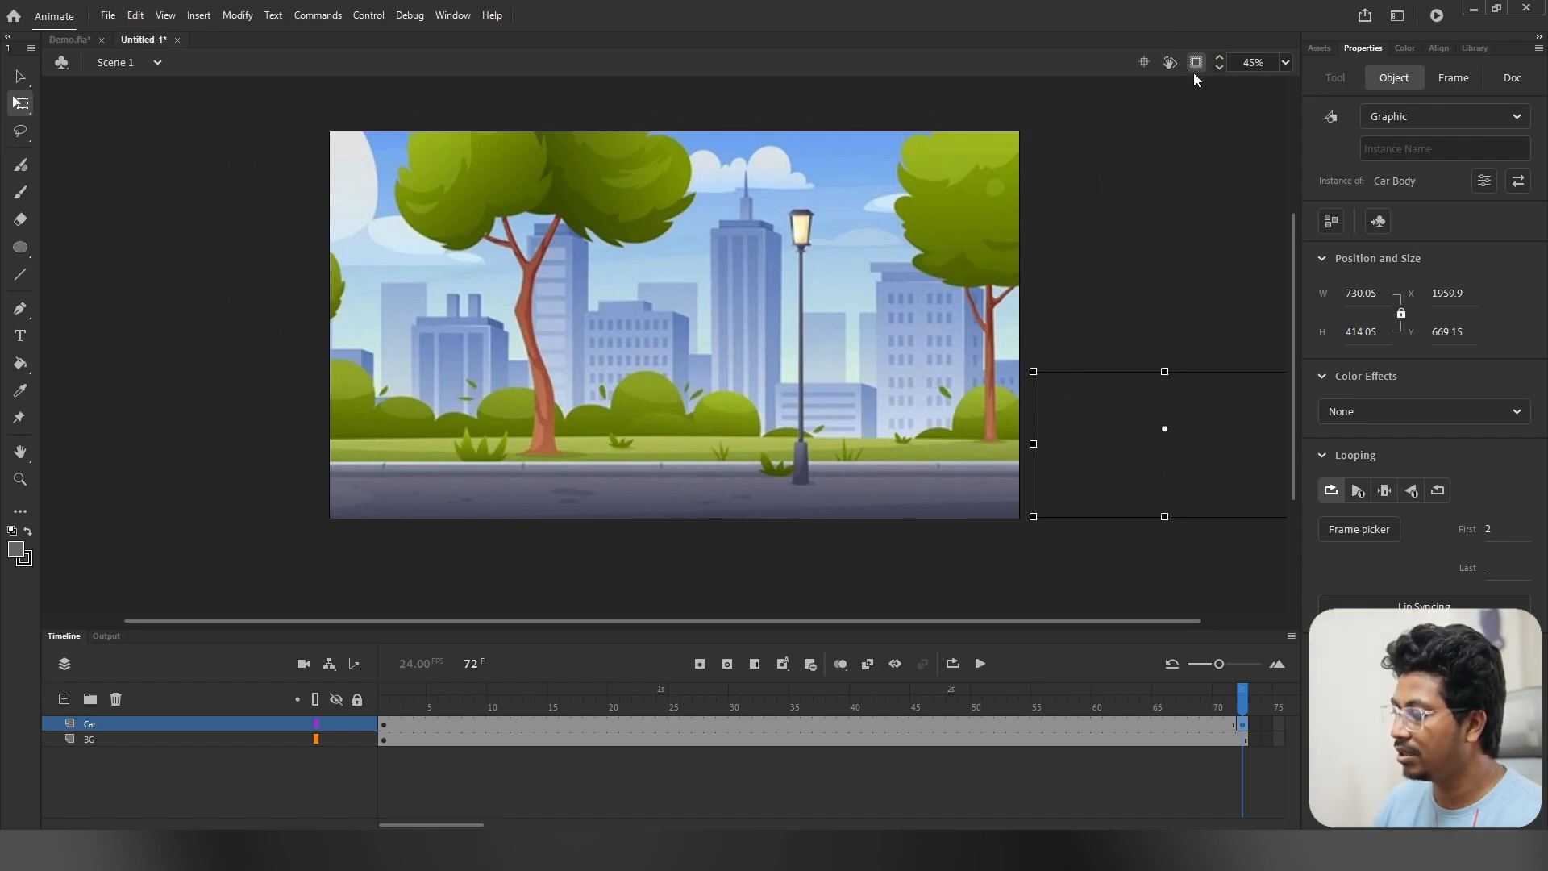
{"action": "left_click", "coordinate": [1196, 64]}
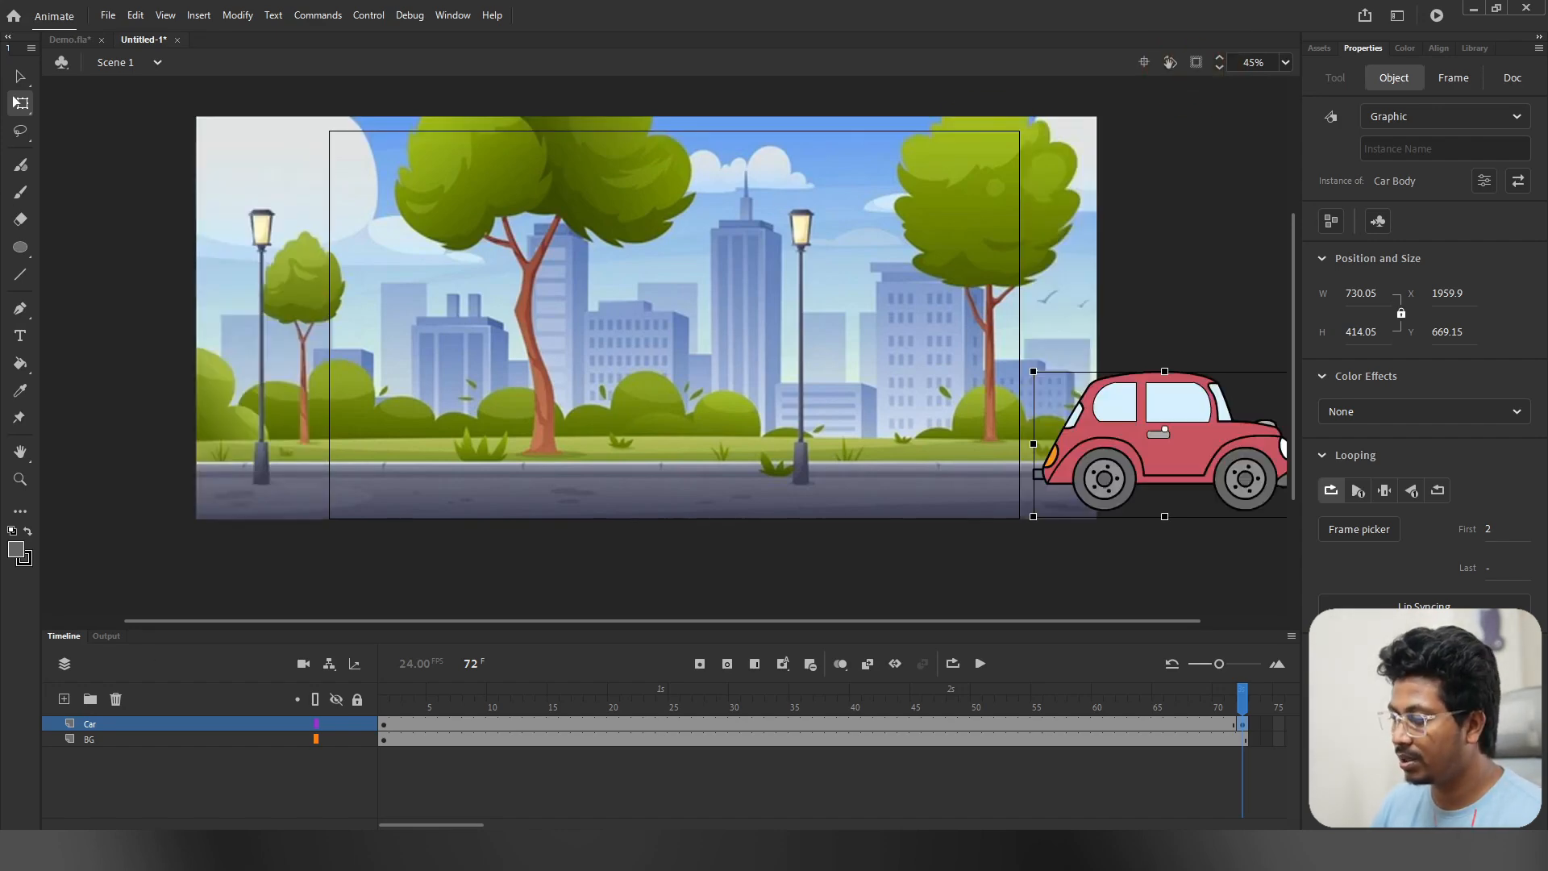
{"action": "left_click", "coordinate": [1196, 64]}
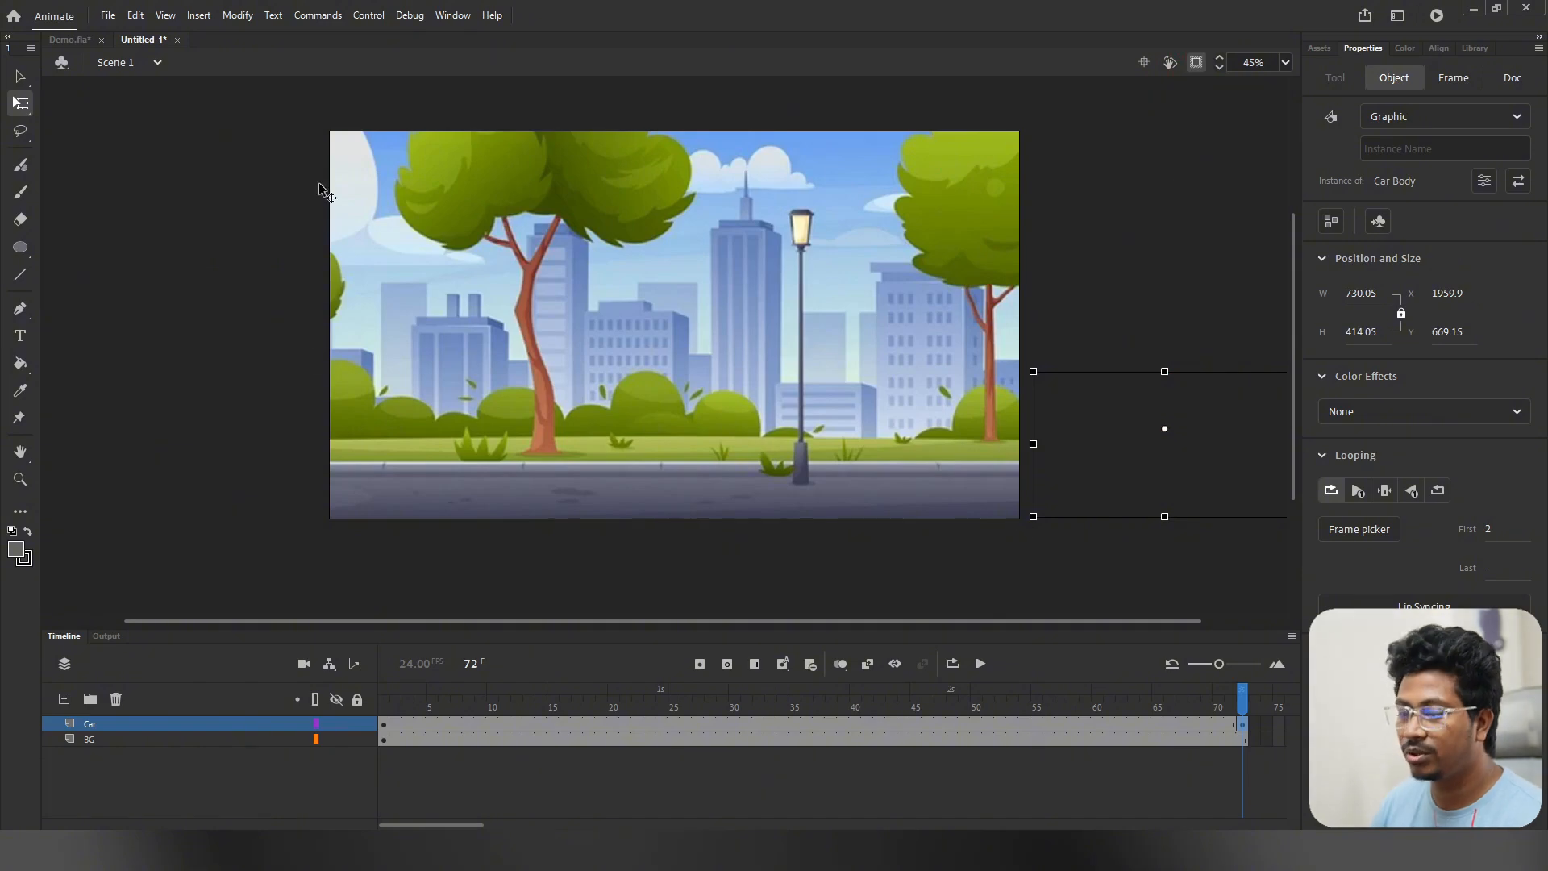
{"action": "left_click", "coordinate": [1197, 64]}
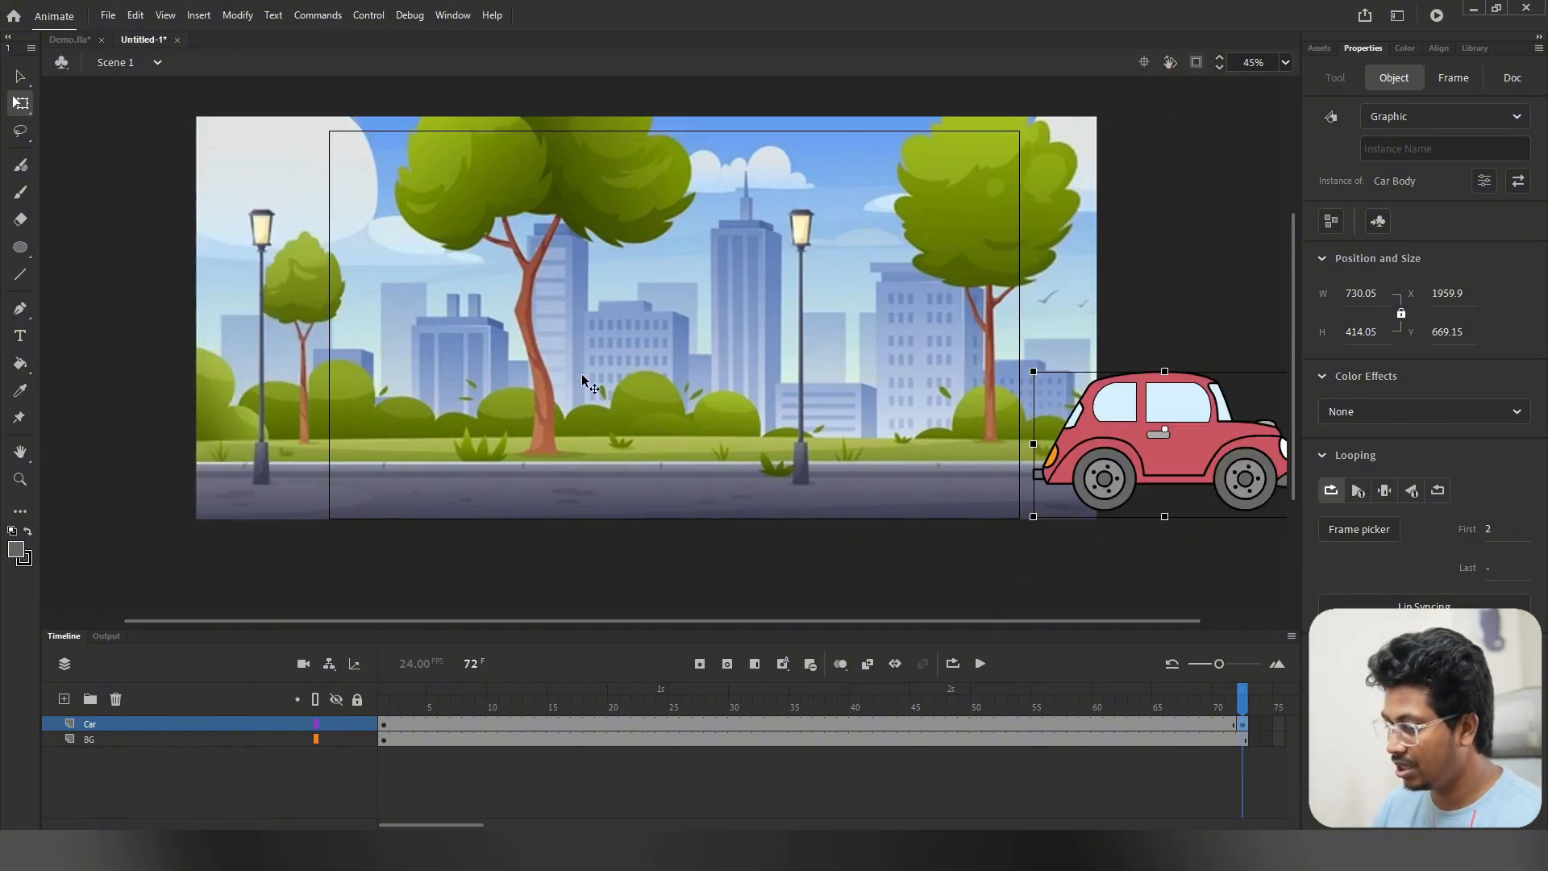
{"action": "left_click", "coordinate": [389, 720]}
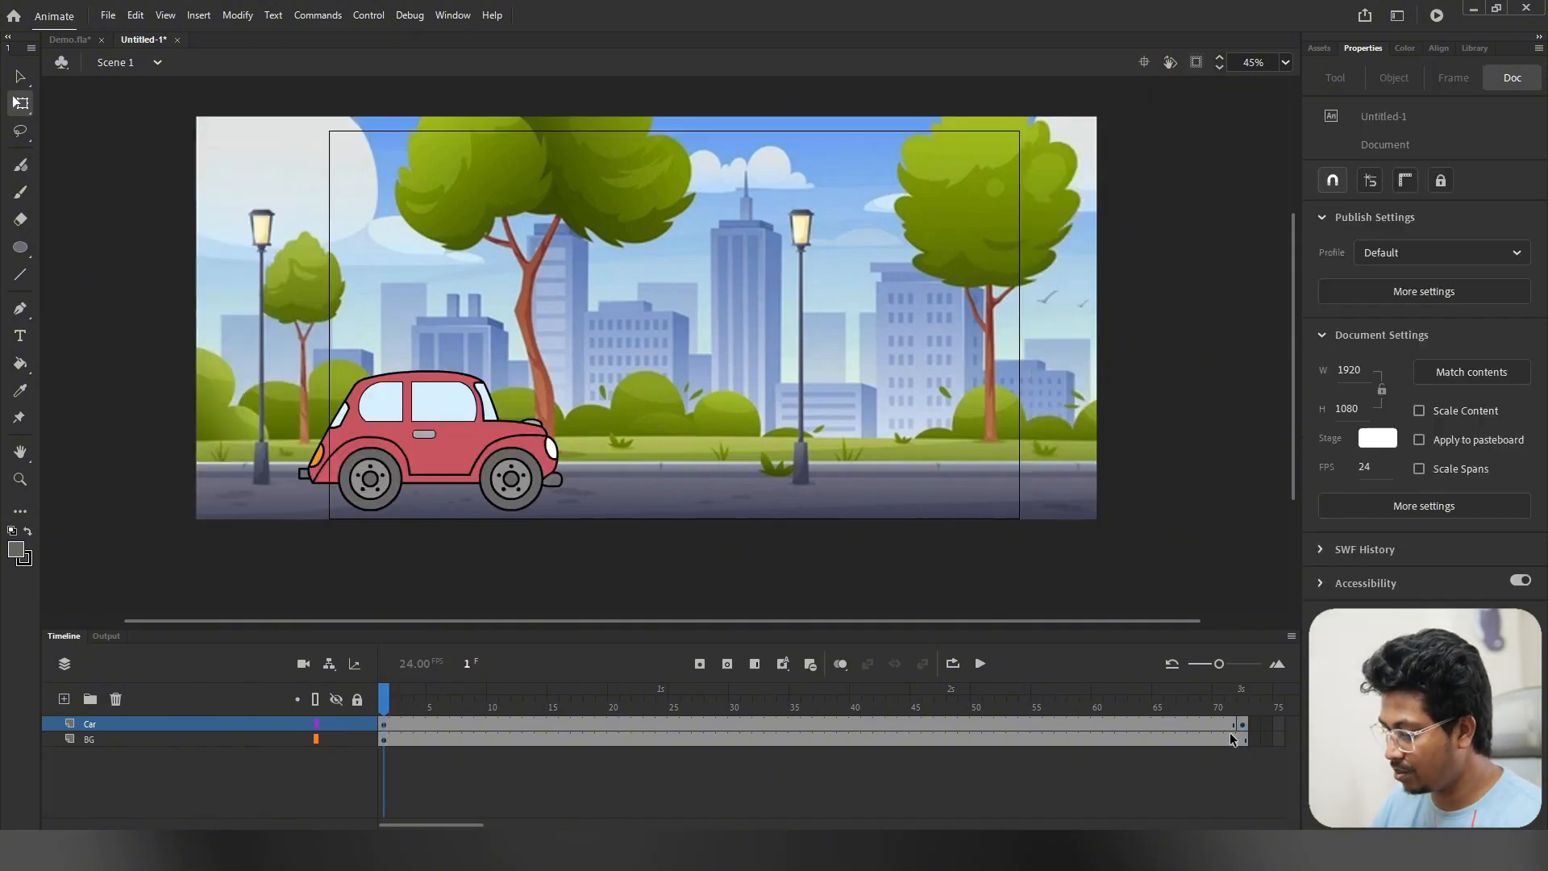
{"action": "left_click", "coordinate": [1245, 708]}
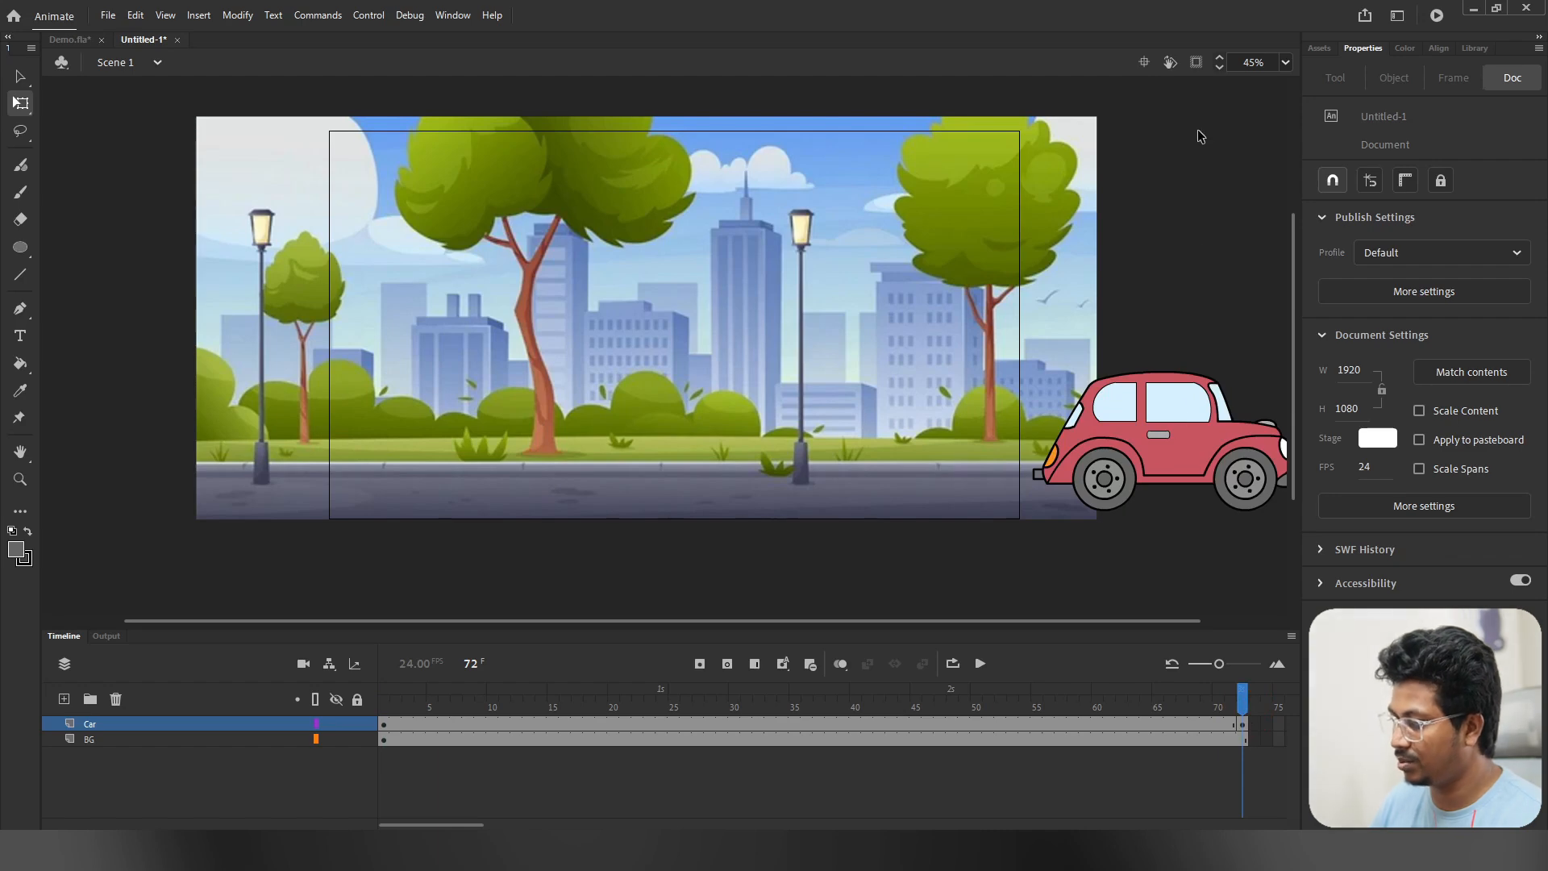
{"action": "left_click", "coordinate": [1197, 63]}
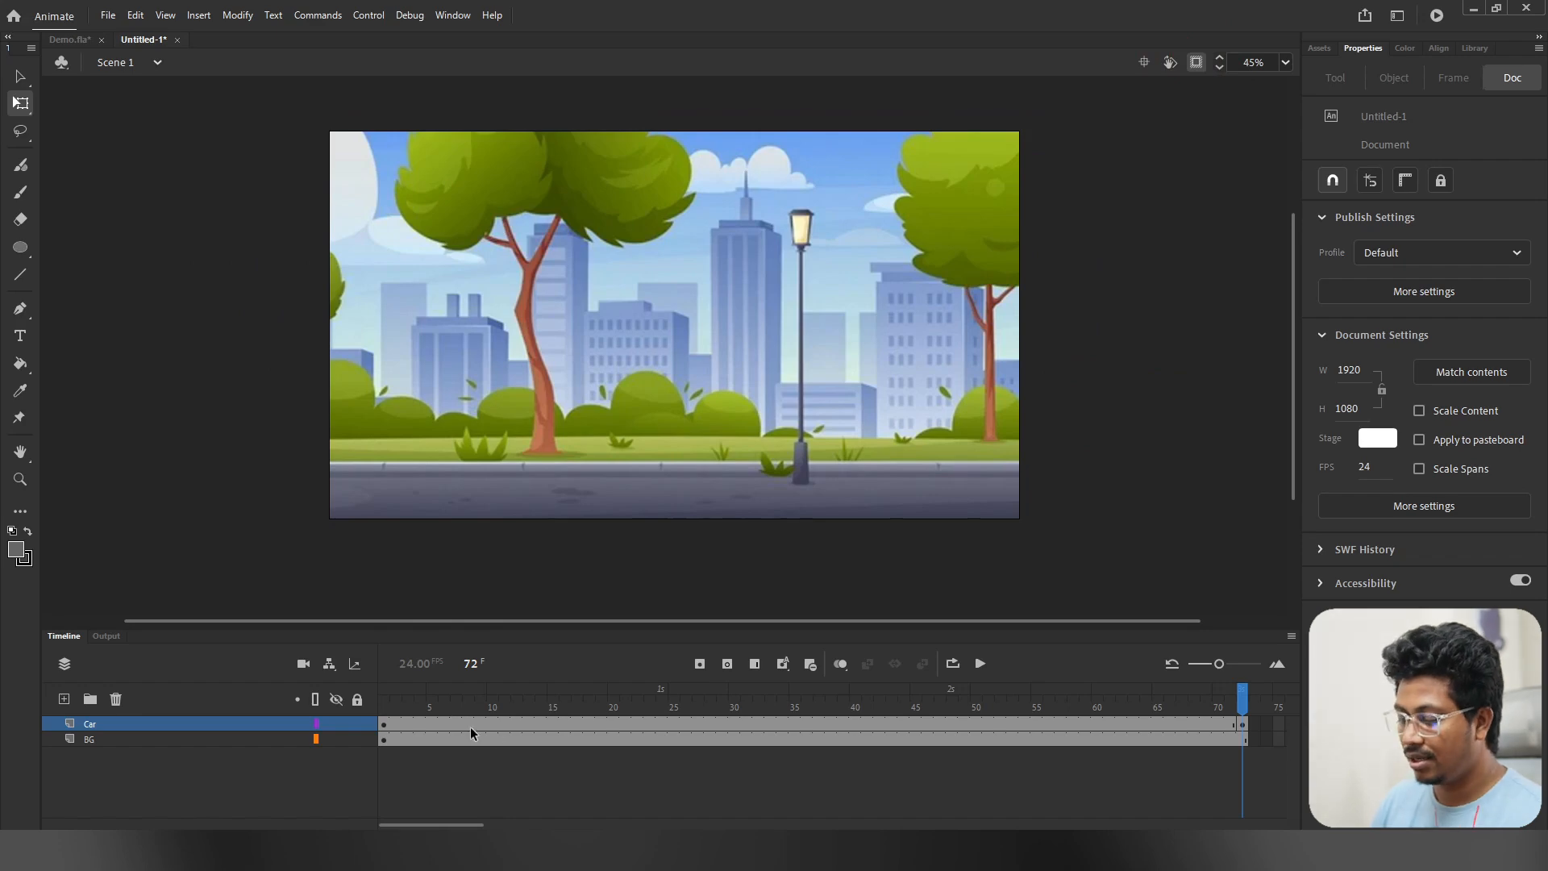
Step: Create a classic tween on the Car layer between the keyframes at frames 1 and 72
{"action": "left_click", "coordinate": [445, 724]}
{"action": "left_click", "coordinate": [384, 728]}
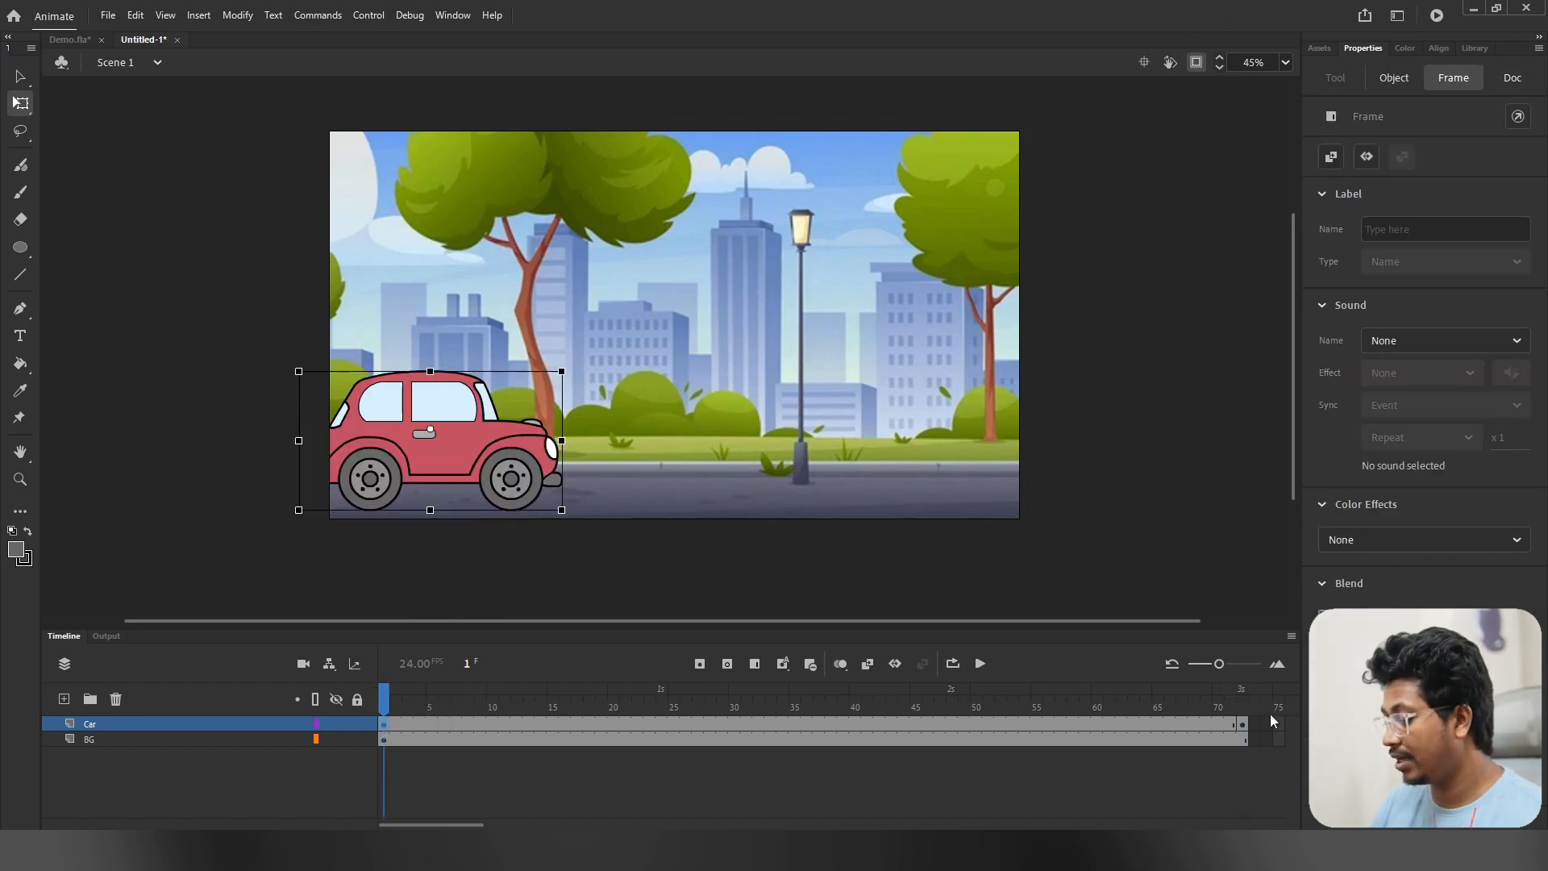
{"action": "left_click", "coordinate": [1243, 728]}
{"action": "left_click", "coordinate": [626, 723]}
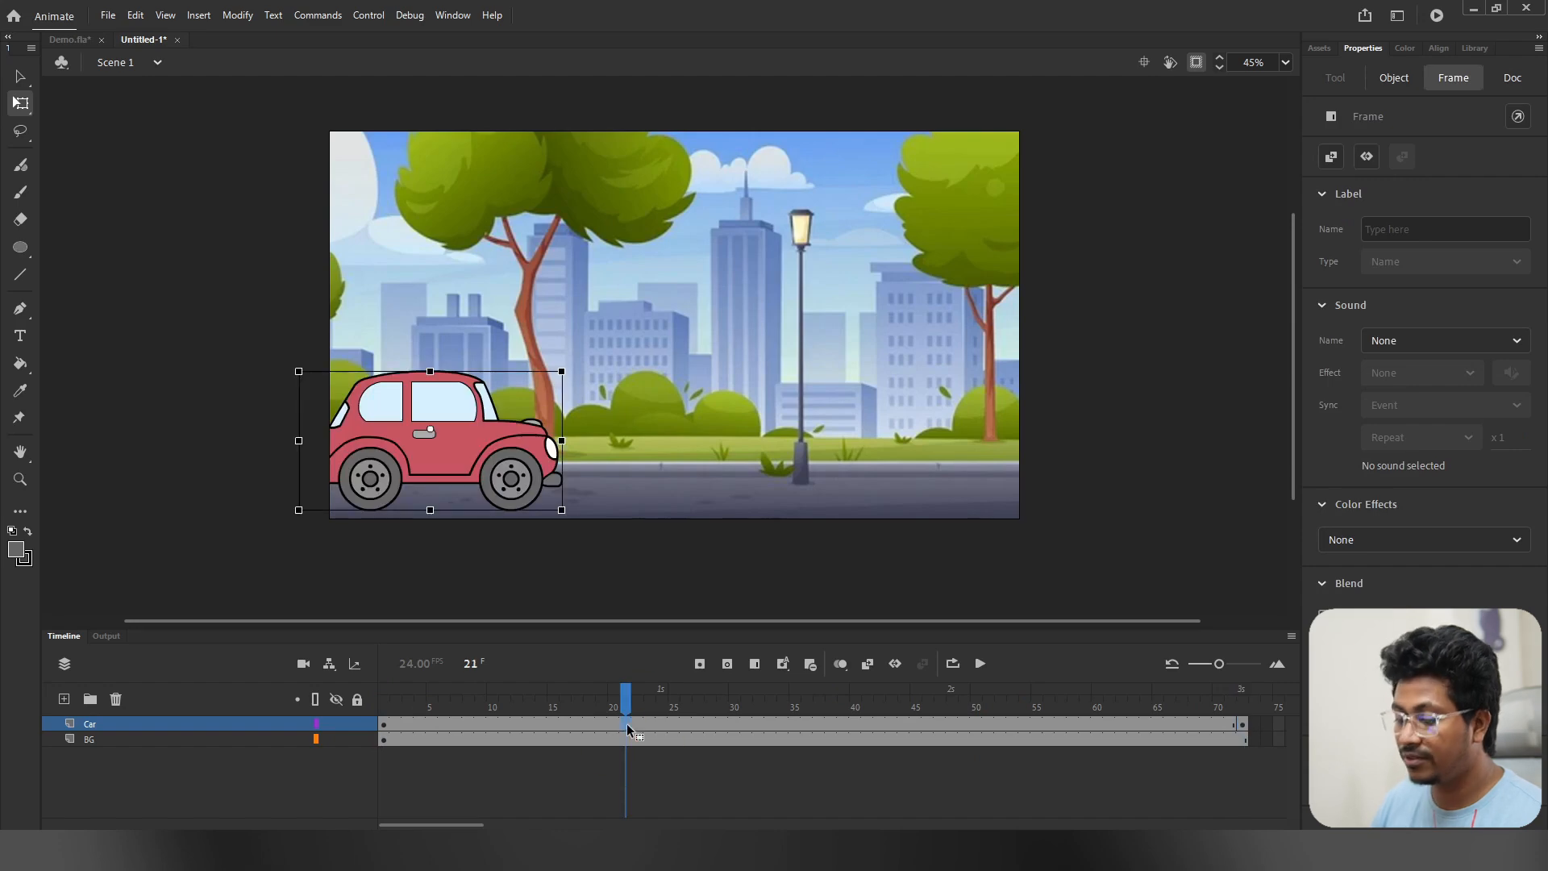
{"action": "right_click", "coordinate": [626, 723]}
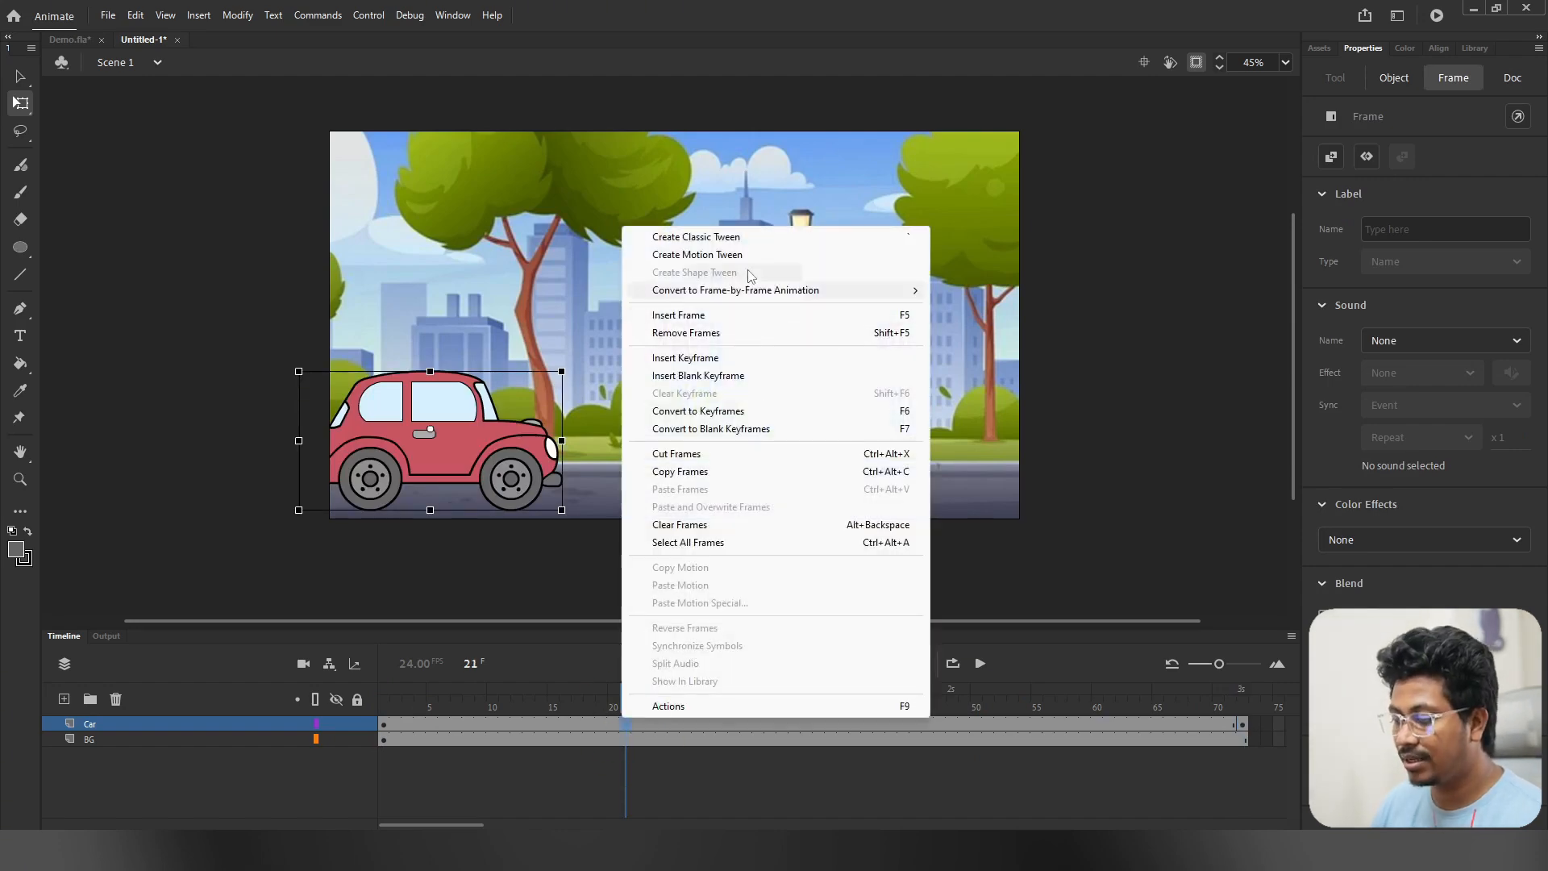
{"action": "left_click", "coordinate": [695, 237]}
Step: Play the car's drive across the stage from frame 1
{"action": "left_click_drag", "start_coordinate": [626, 701], "coordinate": [319, 699]}
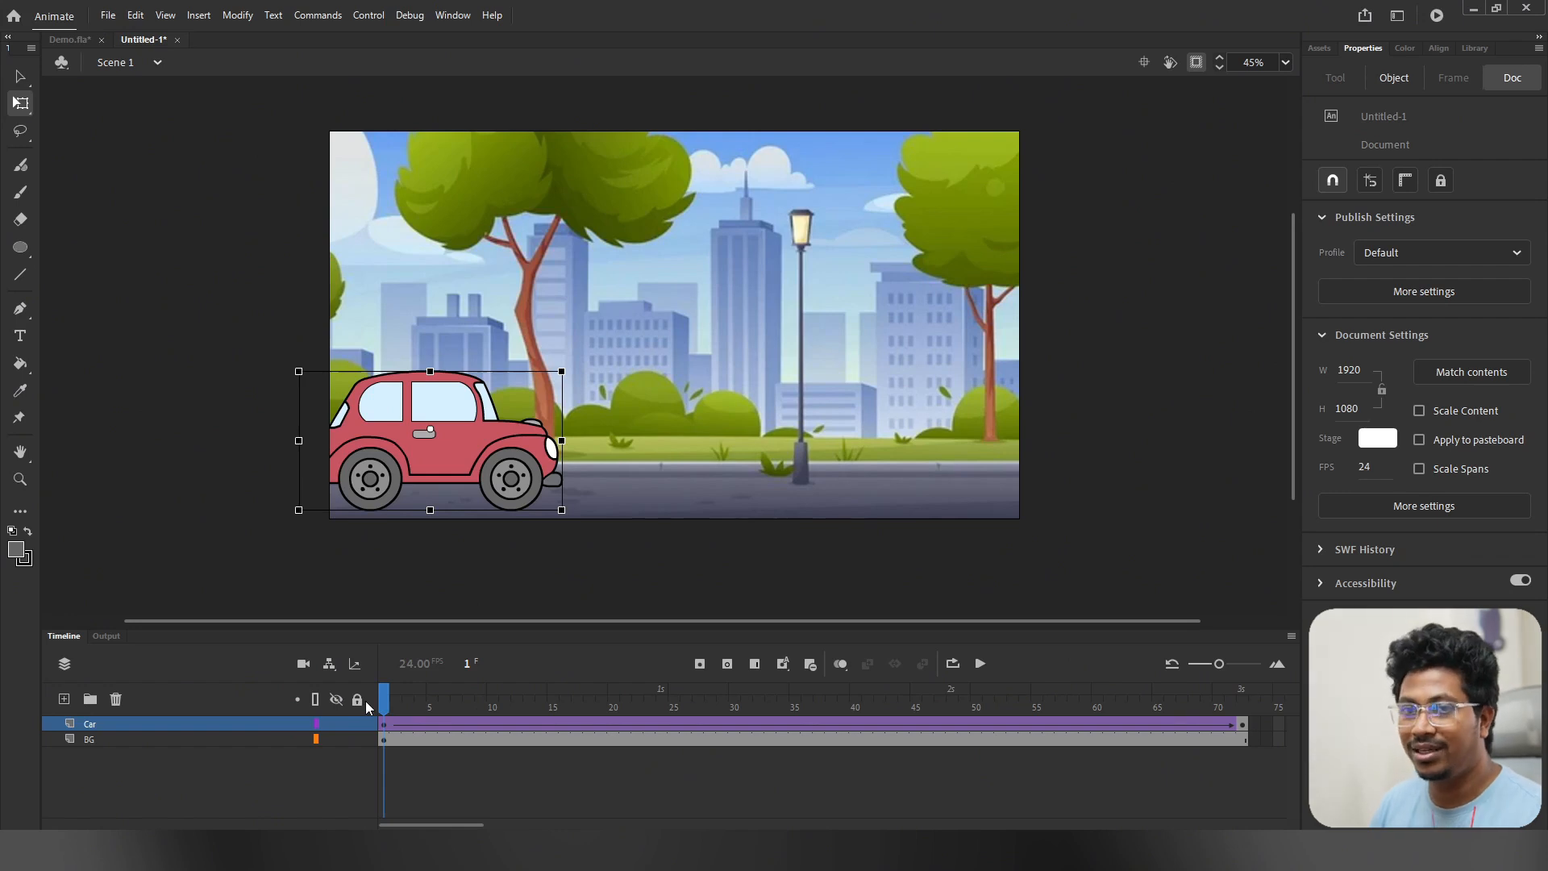
{"action": "left_click", "coordinate": [400, 706]}
{"action": "left_click_drag", "start_coordinate": [403, 706], "coordinate": [350, 702]}
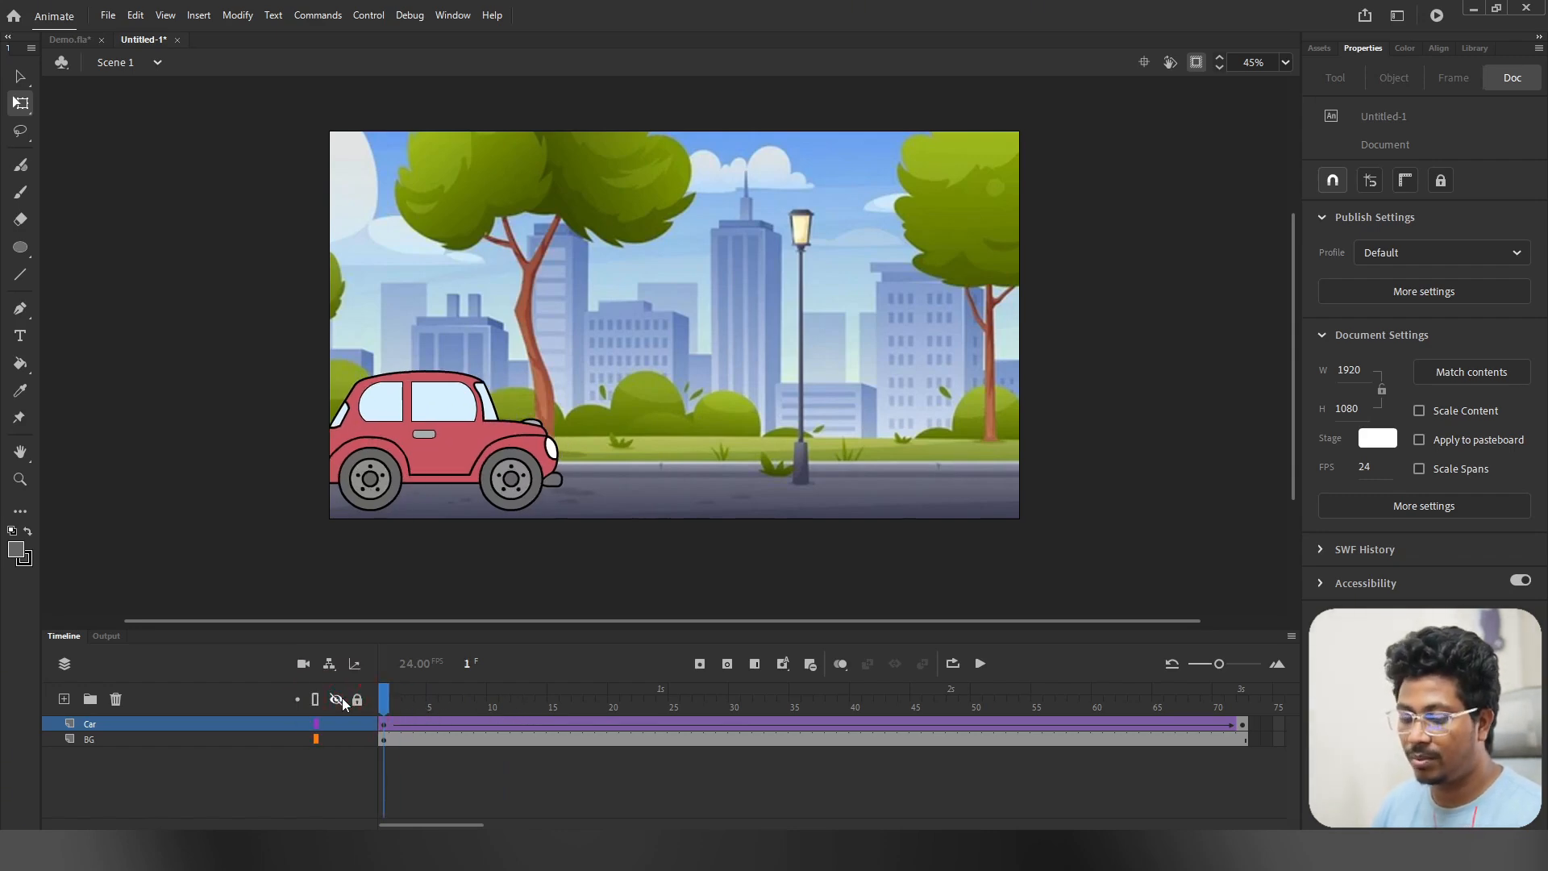
{"action": "key", "text": "Return"}
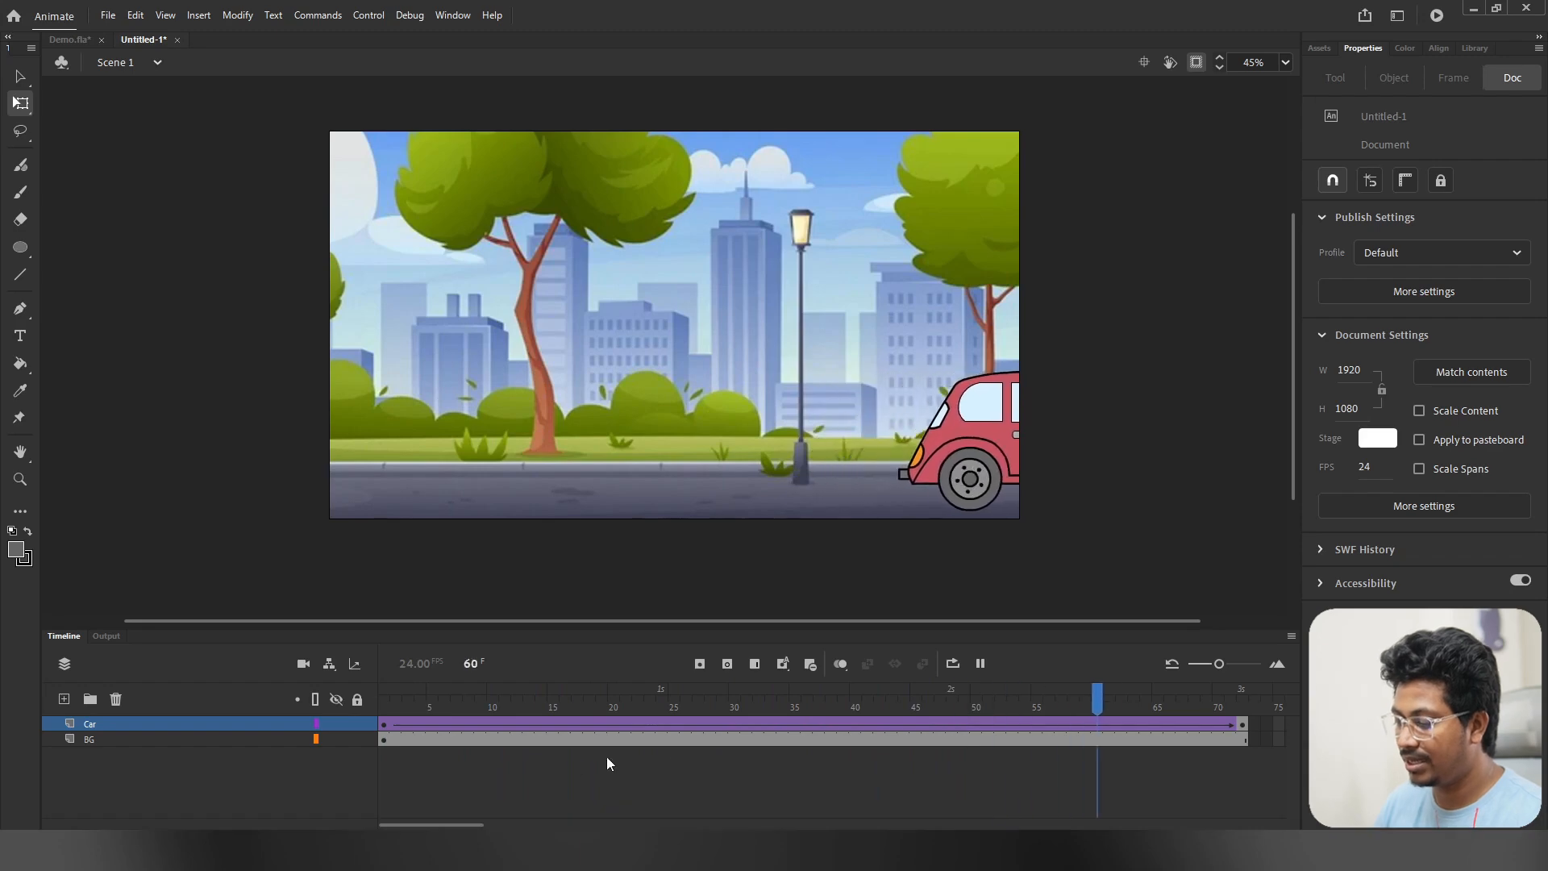
Step: Move the car at frame 72 back inside the stage's right edge, to X about 1160, and play the animation from frame 1
{"action": "left_click", "coordinate": [1244, 724]}
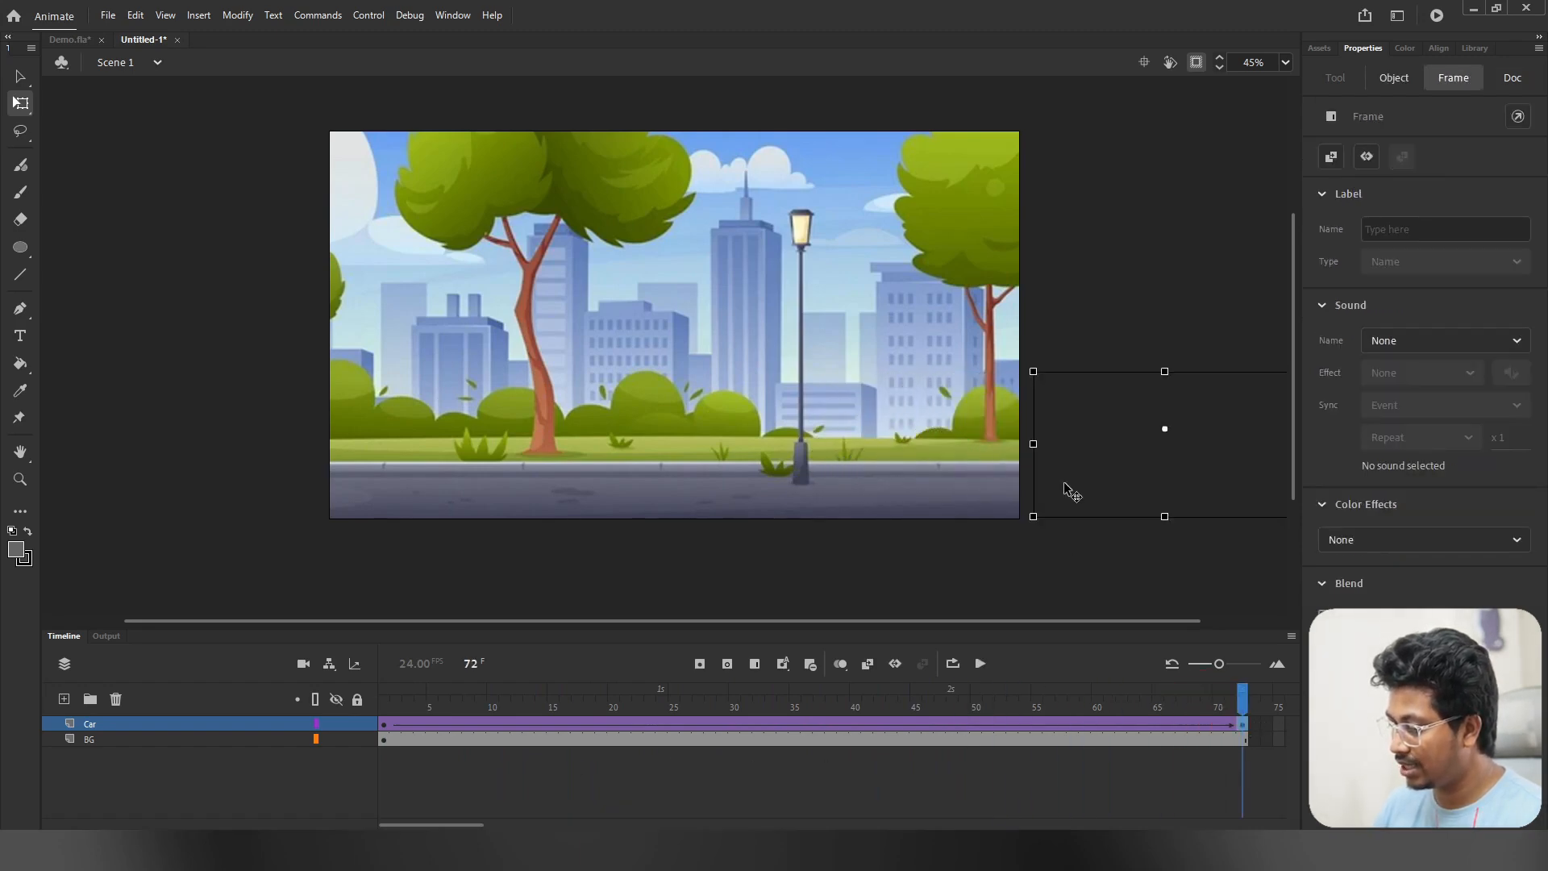
{"action": "left_click_drag", "start_coordinate": [1082, 470], "coordinate": [815, 457]}
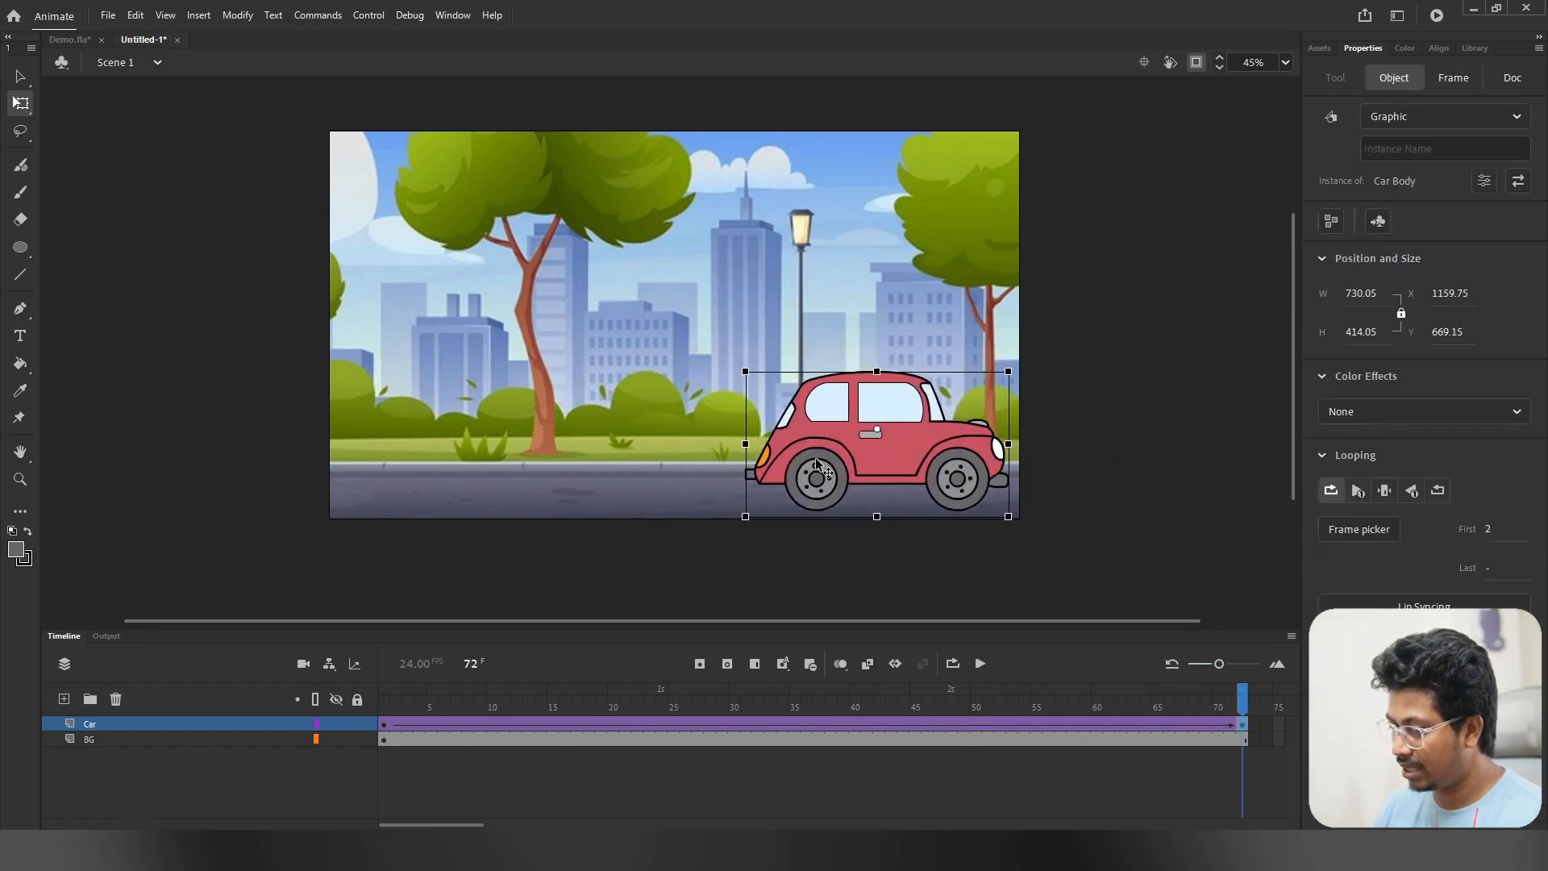
{"action": "left_click", "coordinate": [389, 708]}
{"action": "key", "text": "Return"}
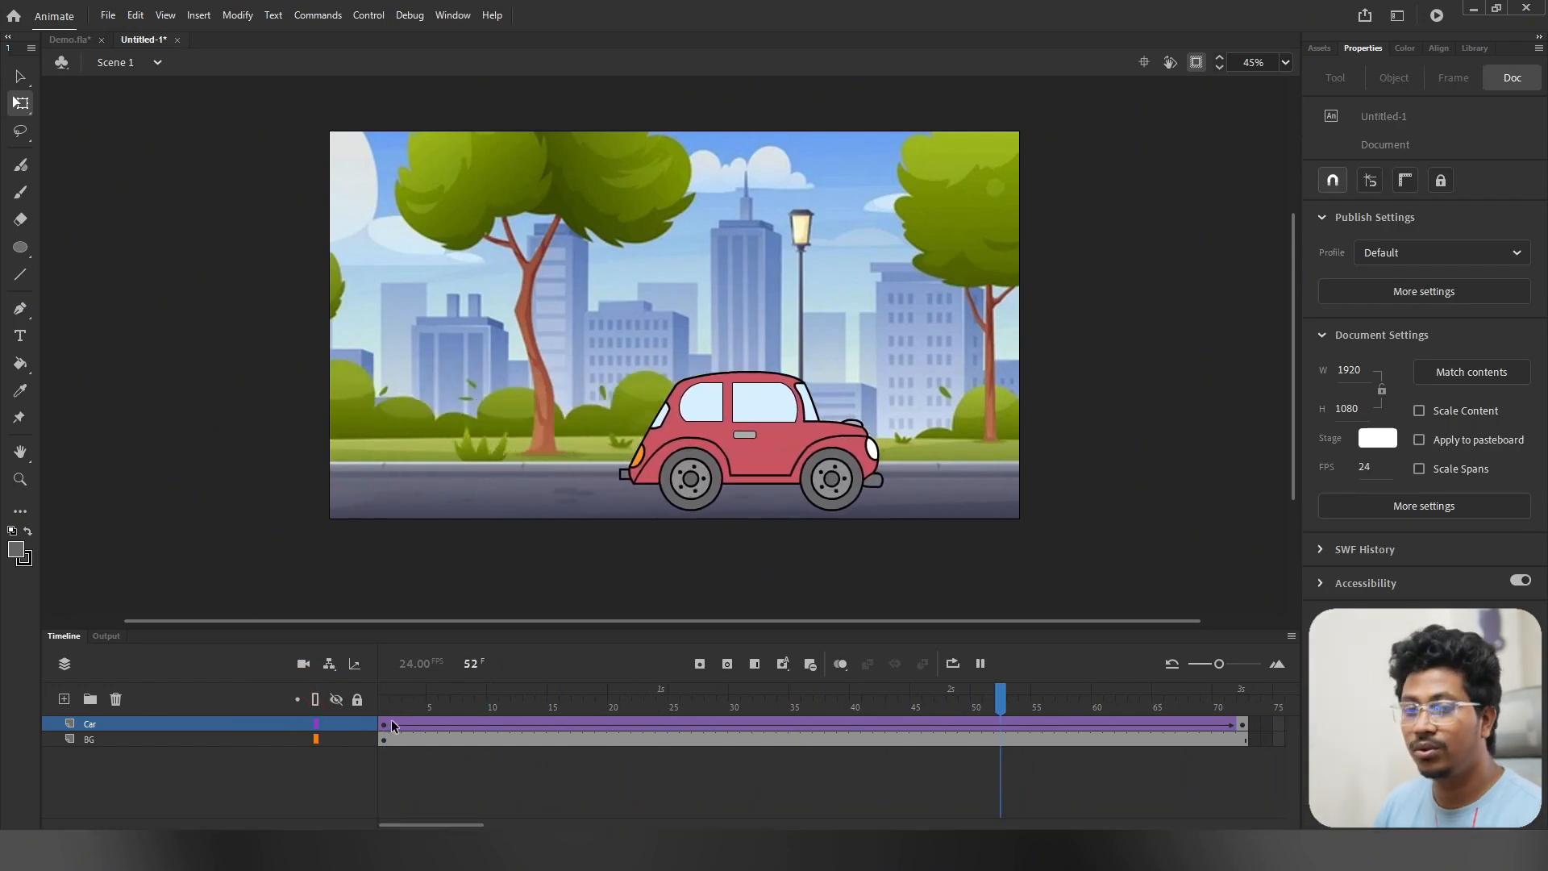
Step: Slow the car down by inserting frames until the Car and BG layers reach frame 122, and play the animation
{"action": "key", "text": "ctrl+2"}
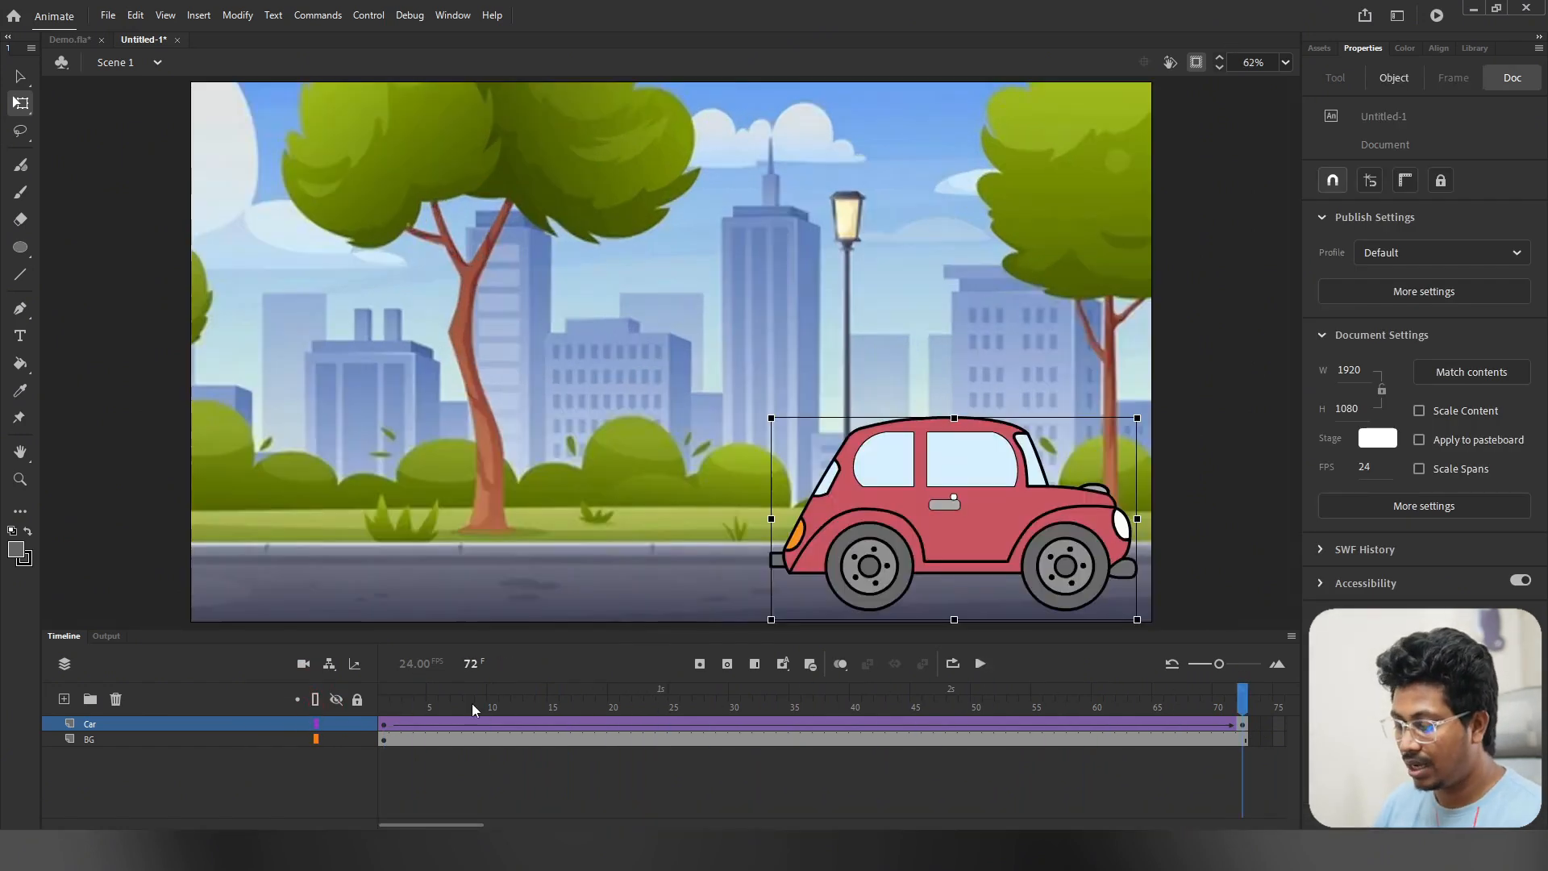
{"action": "left_click", "coordinate": [466, 707]}
{"action": "key", "text": "F5"}
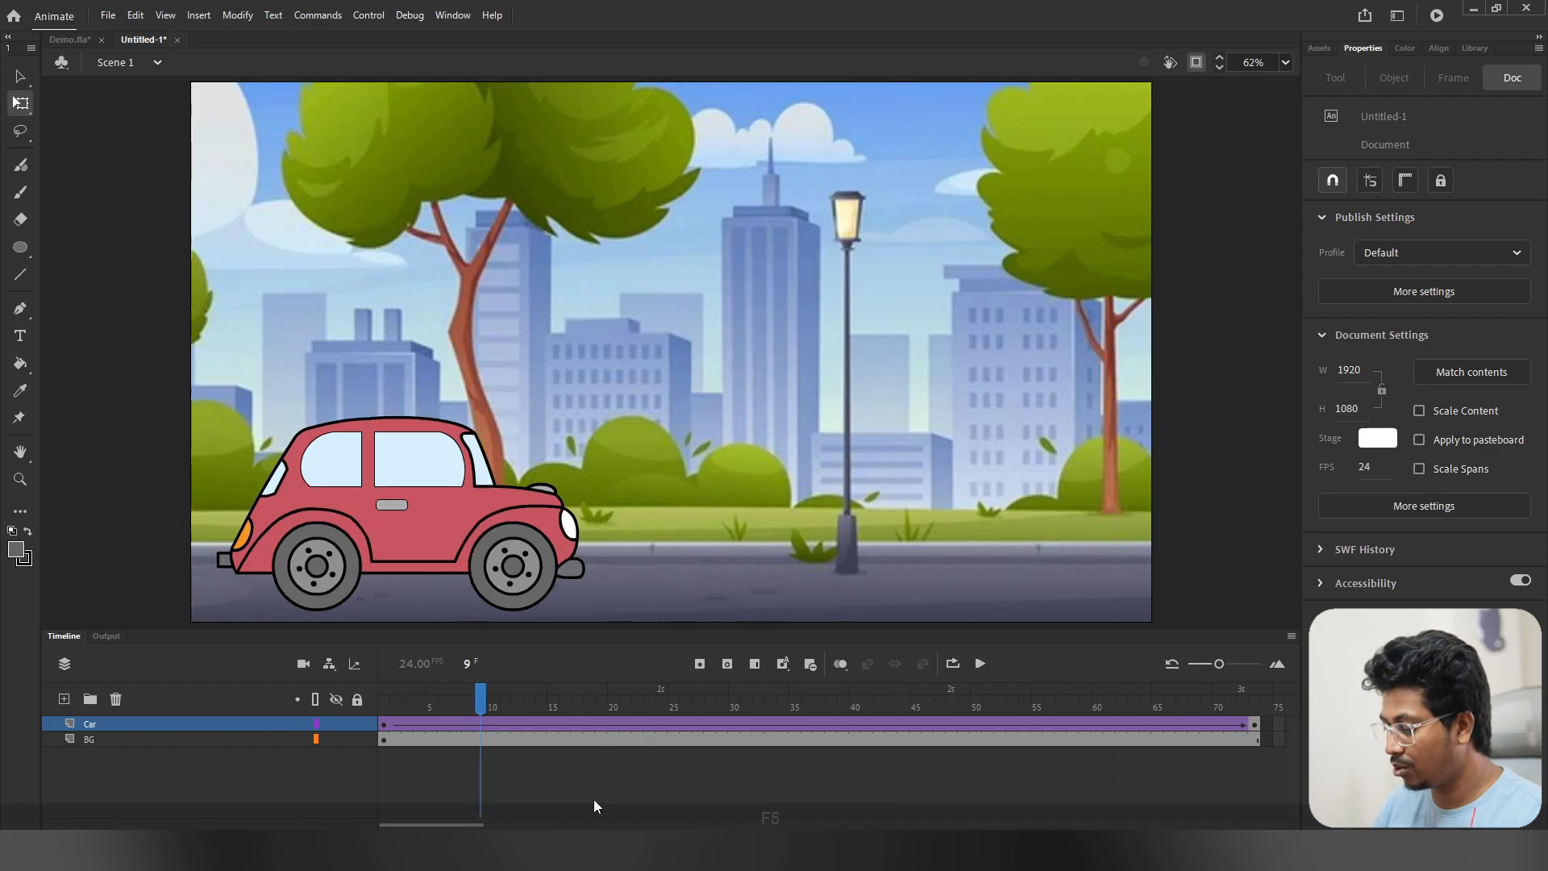
{"action": "key", "text": "F5"}
{"action": "key", "text": "F5"}
{"action": "key", "text": "F5"}
{"action": "key", "text": "F5"}
{"action": "key", "text": "F5"}
{"action": "key", "text": "F5"}
{"action": "key", "text": "F5"}
{"action": "key", "text": "F5"}
{"action": "key", "text": "F5"}
{"action": "key", "text": "F5"}
{"action": "key", "text": "F5"}
{"action": "key", "text": "F5"}
{"action": "key", "text": "F5"}
{"action": "key", "text": "F5"}
{"action": "key", "text": "F5"}
{"action": "key", "text": "F5"}
{"action": "key", "text": "F5"}
{"action": "key", "text": "F5"}
{"action": "key", "text": "F5"}
{"action": "key", "text": "F5"}
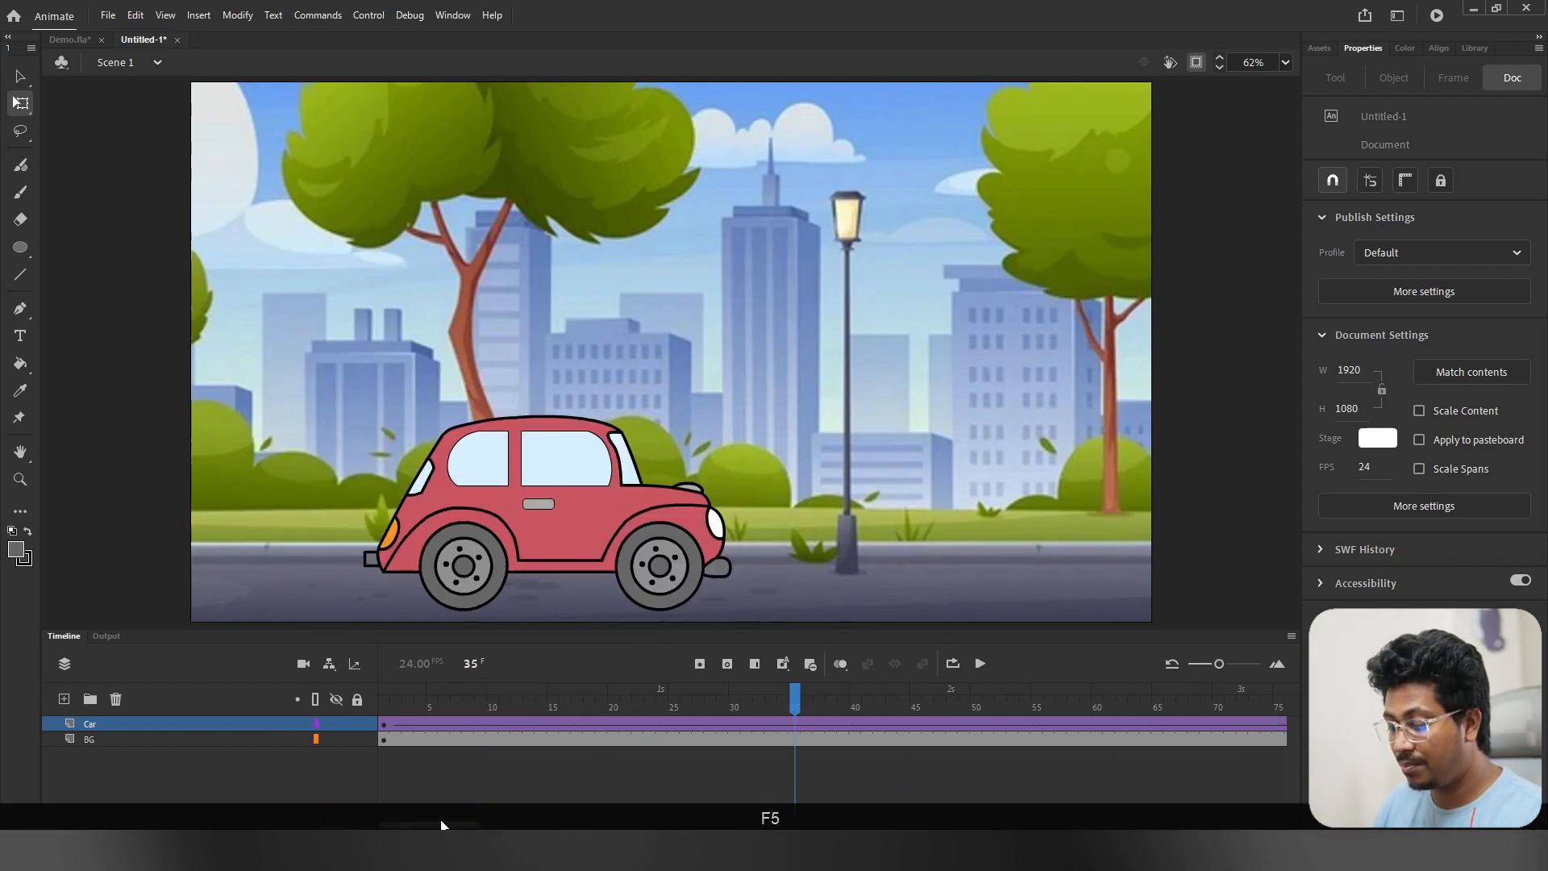
{"action": "key", "text": "F5"}
{"action": "key", "text": "F5"}
{"action": "key", "text": "F5"}
{"action": "key", "text": "F5"}
{"action": "key", "text": "F5"}
{"action": "key", "text": "F5"}
{"action": "key", "text": "F5"}
{"action": "key", "text": "F5"}
{"action": "key", "text": "F5"}
{"action": "key", "text": "F5"}
{"action": "key", "text": "F5"}
{"action": "key", "text": "F5"}
{"action": "key", "text": "F5"}
{"action": "key", "text": "F5"}
{"action": "key", "text": "F5"}
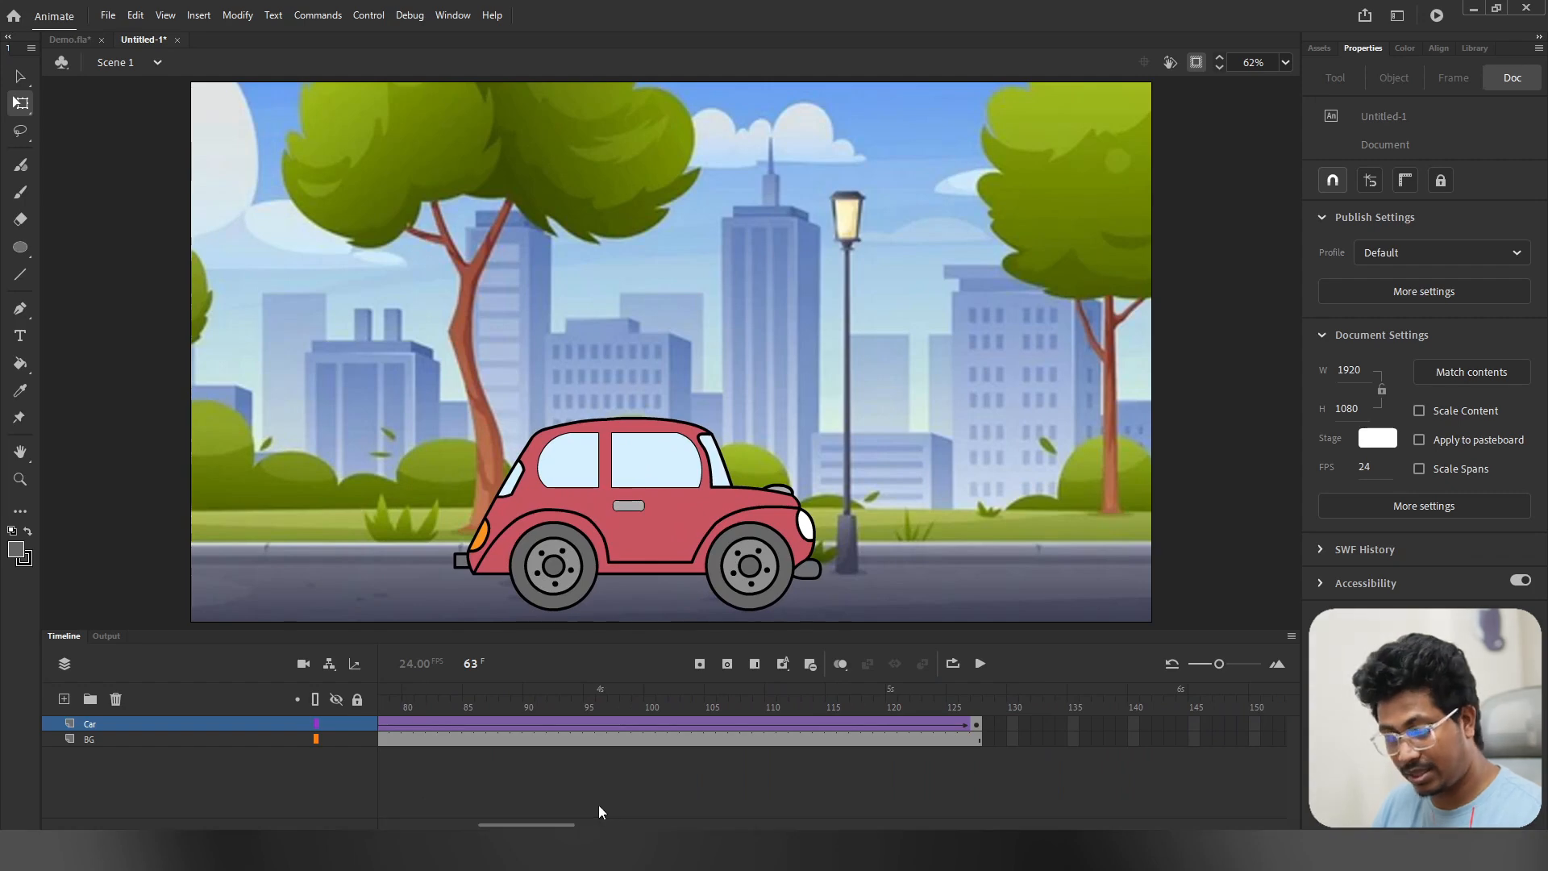
{"action": "key", "text": "ctrl+z"}
{"action": "key", "text": "ctrl+z"}
{"action": "key", "text": "ctrl+z"}
{"action": "key", "text": "ctrl+z"}
{"action": "key", "text": "ctrl+z"}
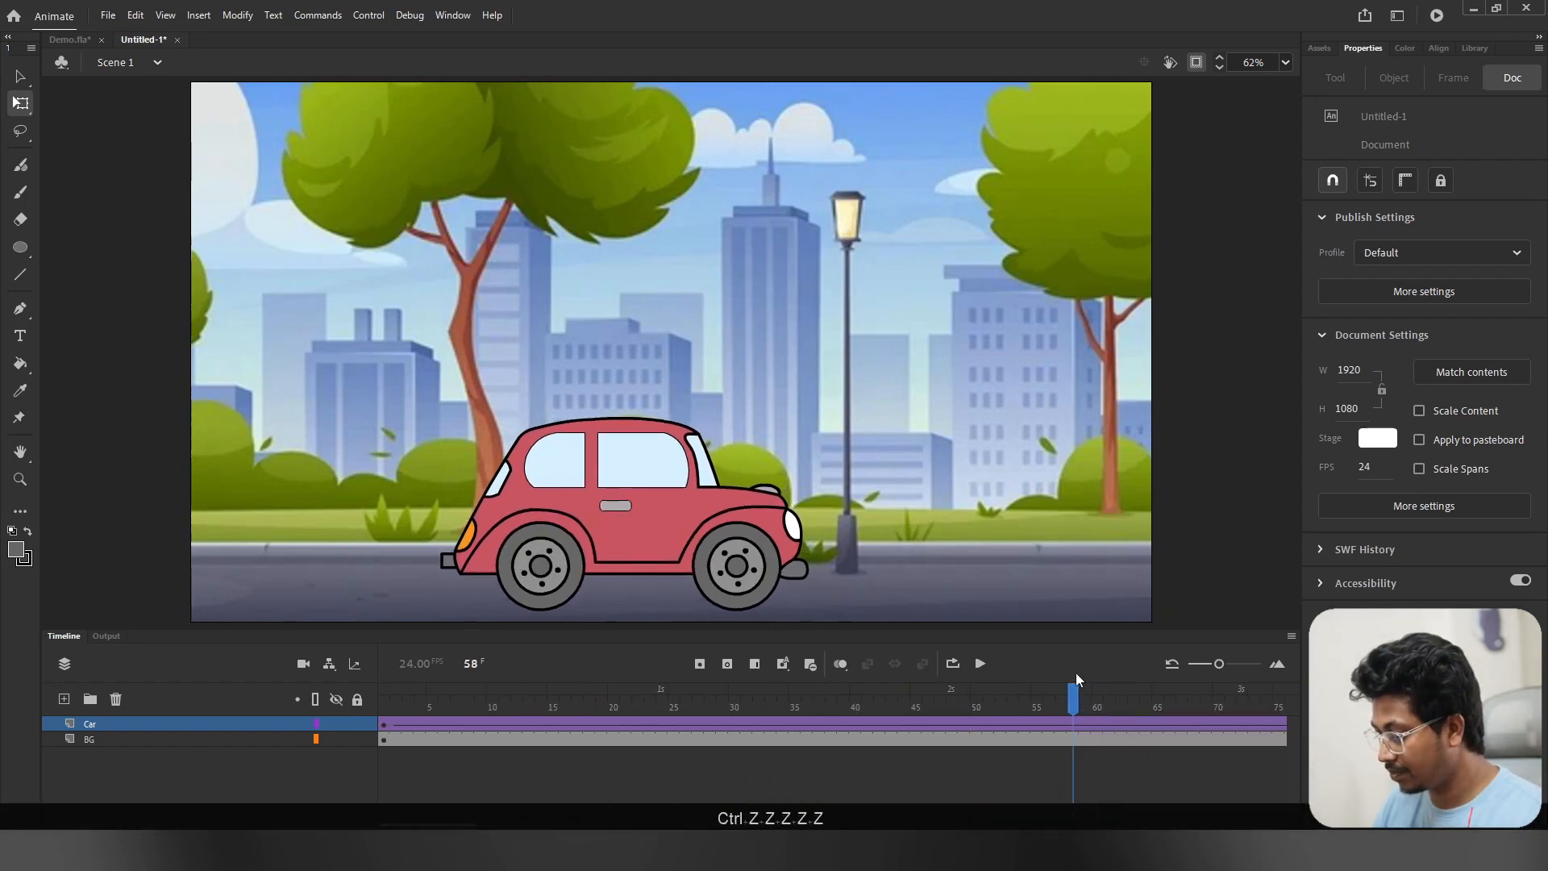
{"action": "key", "text": "F5"}
{"action": "key", "text": "F5"}
{"action": "key", "text": "F5"}
{"action": "key", "text": "F5"}
{"action": "key", "text": "F5"}
{"action": "key", "text": "F5"}
{"action": "key", "text": "F5"}
{"action": "key", "text": "F5"}
{"action": "key", "text": "F5"}
{"action": "key", "text": "F5"}
{"action": "key", "text": "F5"}
{"action": "key", "text": "F5"}
{"action": "key", "text": "F5"}
{"action": "key", "text": "F5"}
{"action": "key", "text": "F5"}
{"action": "key", "text": "F5"}
{"action": "key", "text": "F5"}
{"action": "key", "text": "F5"}
{"action": "key", "text": "F5"}
{"action": "key", "text": "F5"}
{"action": "left_click", "coordinate": [722, 689]}
{"action": "left_click_drag", "start_coordinate": [722, 692], "coordinate": [757, 698]}
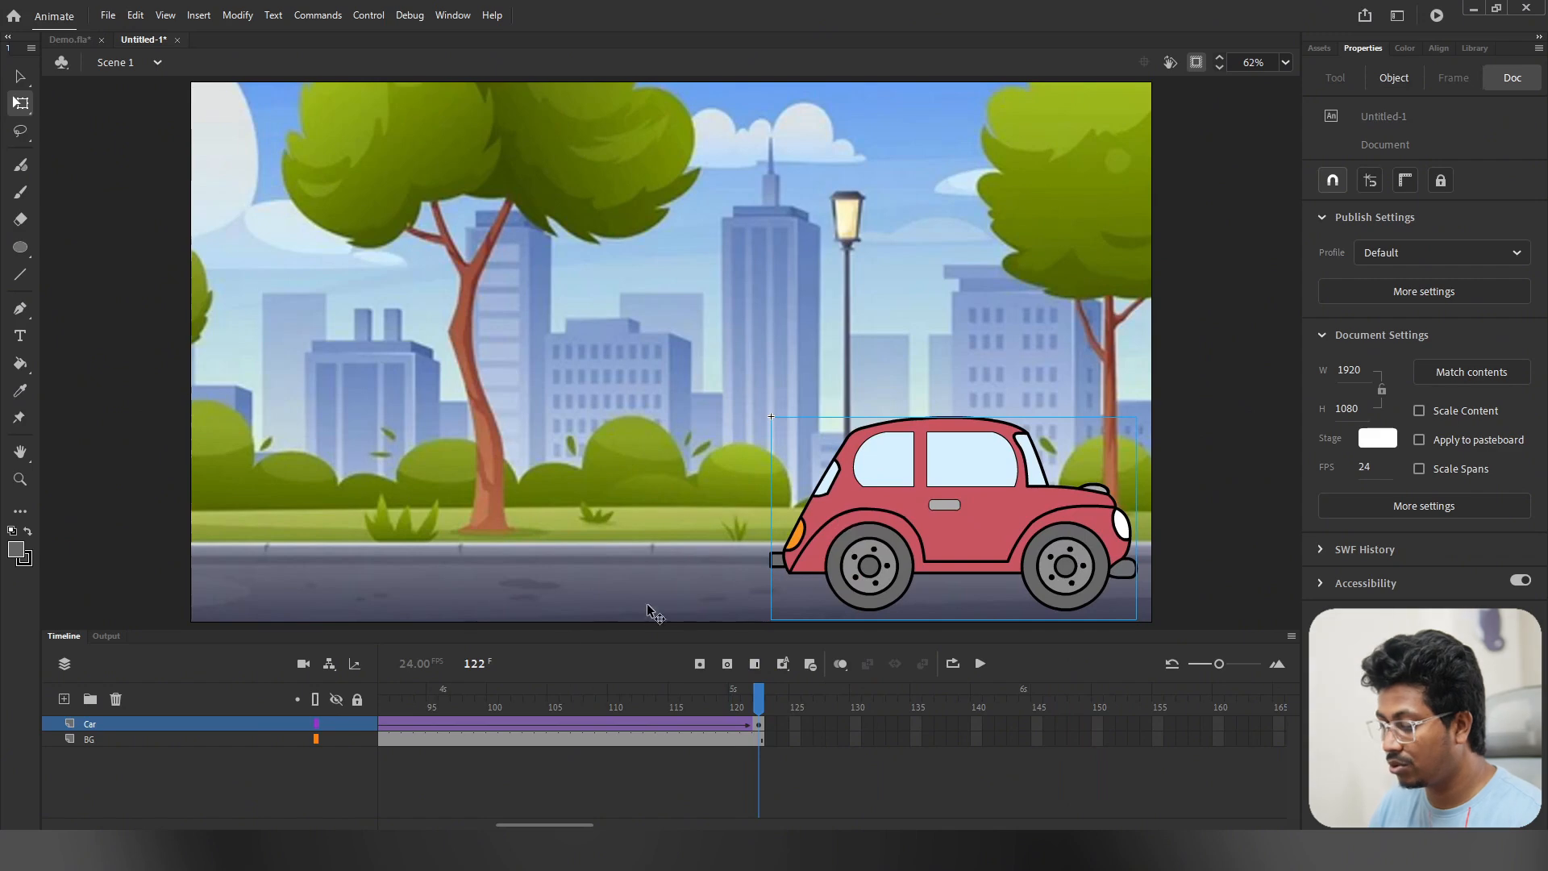
{"action": "key", "text": "Return"}
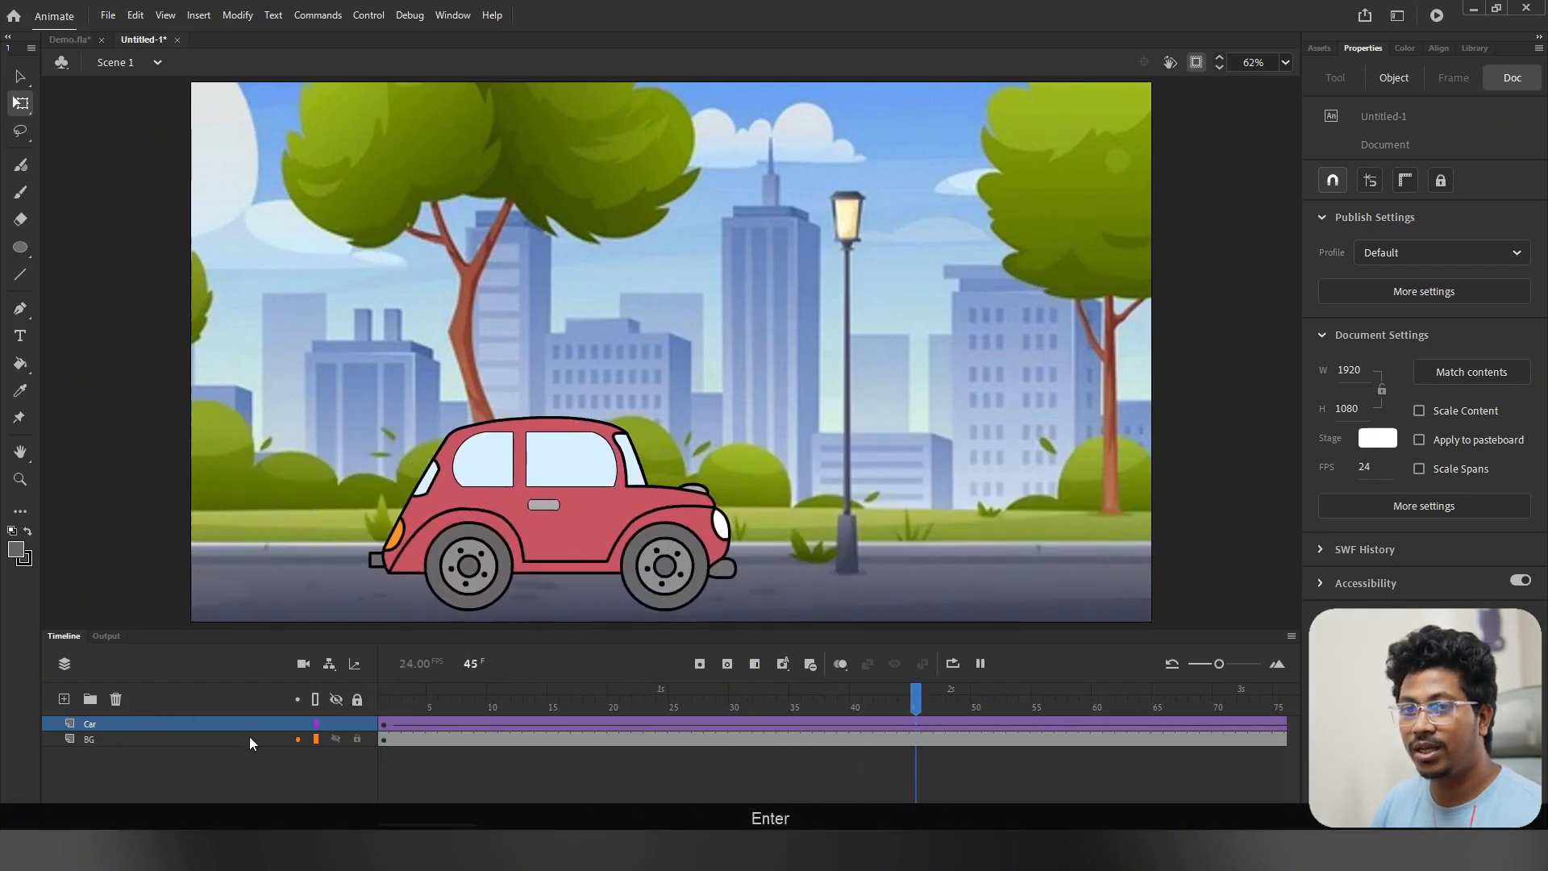
{"action": "key", "text": "Return"}
Step: Move the car fully off the stage's left edge at frame 1, to X about -818, and fully past the right edge at frame 122
{"action": "left_click", "coordinate": [395, 708]}
{"action": "left_click", "coordinate": [458, 584]}
{"action": "left_click_drag", "start_coordinate": [392, 535], "coordinate": [49, 537]}
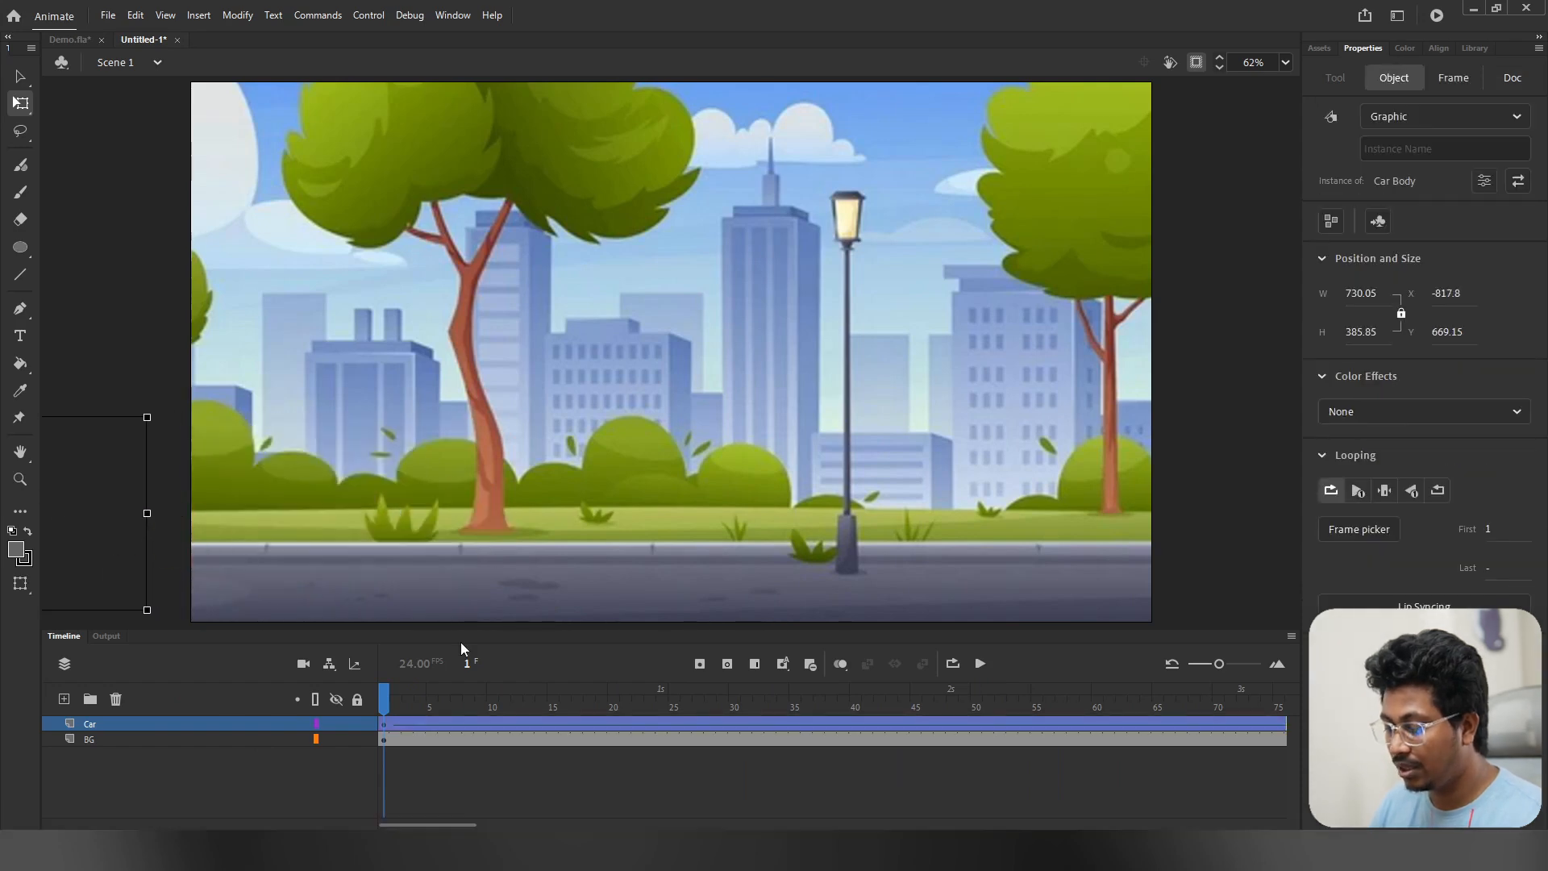
{"action": "scroll", "coordinate": [717, 553], "scroll_direction": "down", "scroll_amount": 3}
{"action": "left_click_drag", "start_coordinate": [1063, 698], "coordinate": [1181, 703]}
{"action": "left_click_drag", "start_coordinate": [836, 528], "coordinate": [1067, 525]}
Step: Play the animation from frame 1 to check how the car enters and leaves the stage
{"action": "left_click", "coordinate": [108, 723]}
{"action": "key", "text": "Return"}
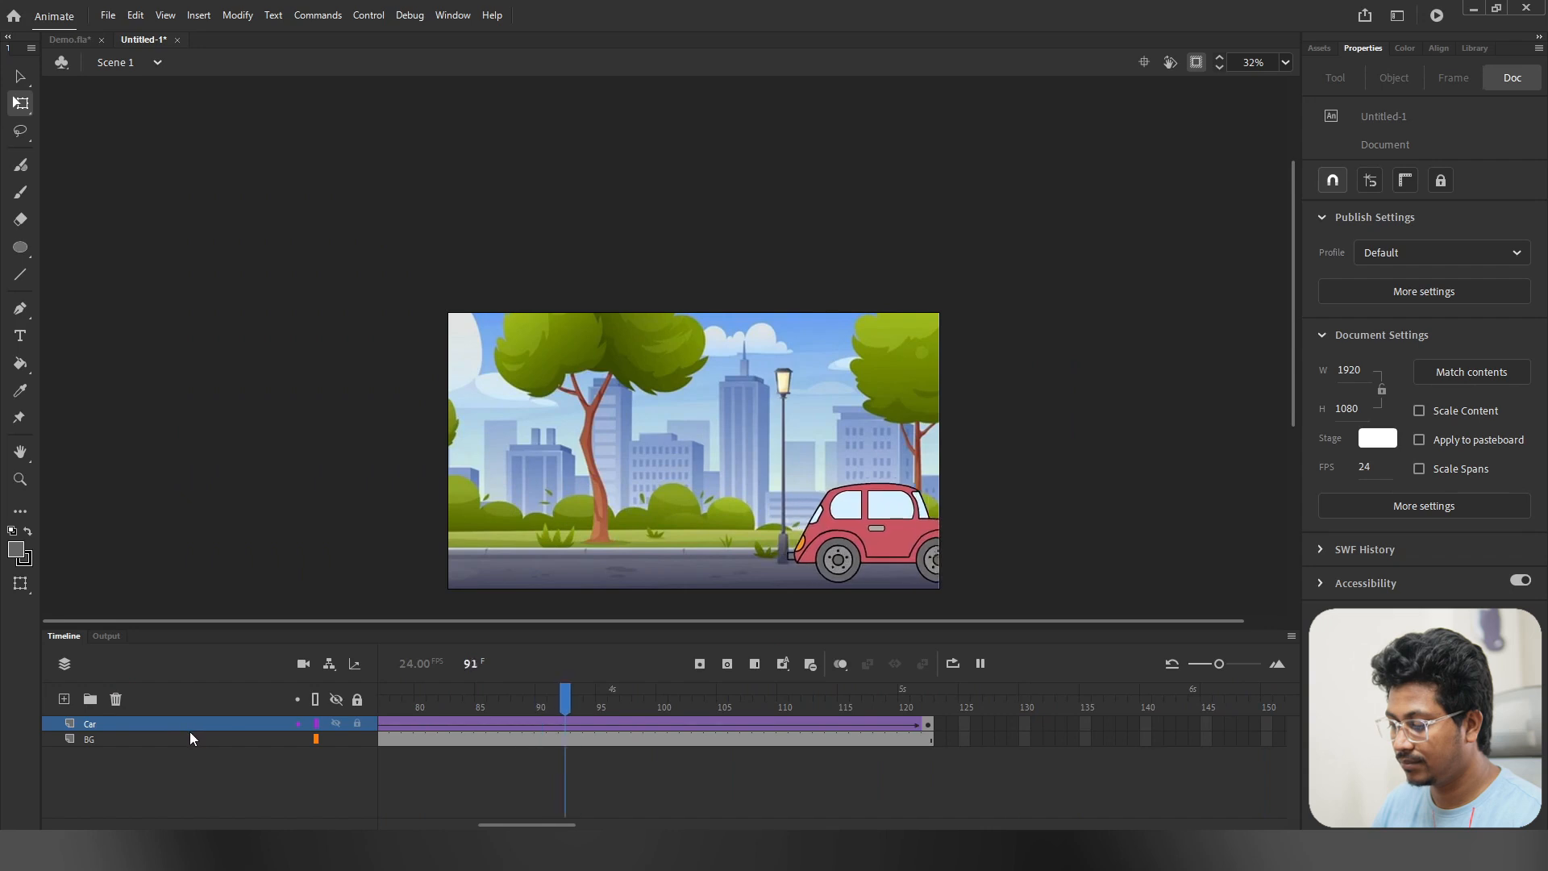
{"action": "key", "text": "Return"}
{"action": "key", "text": "slash"}
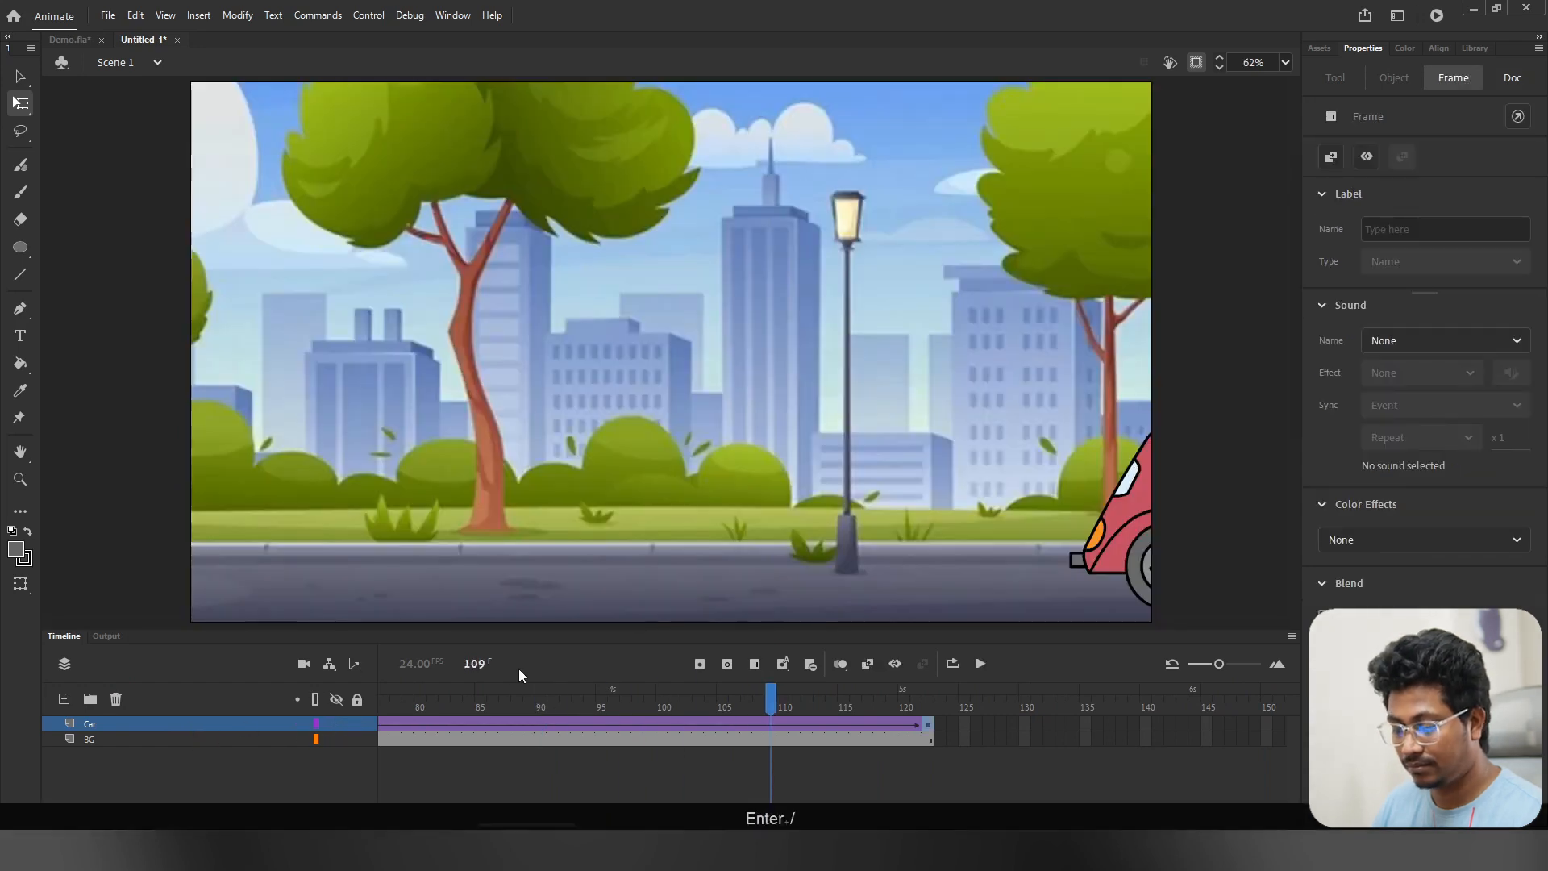
{"action": "left_click_drag", "start_coordinate": [482, 667], "coordinate": [3, 768]}
{"action": "key", "text": "Return"}
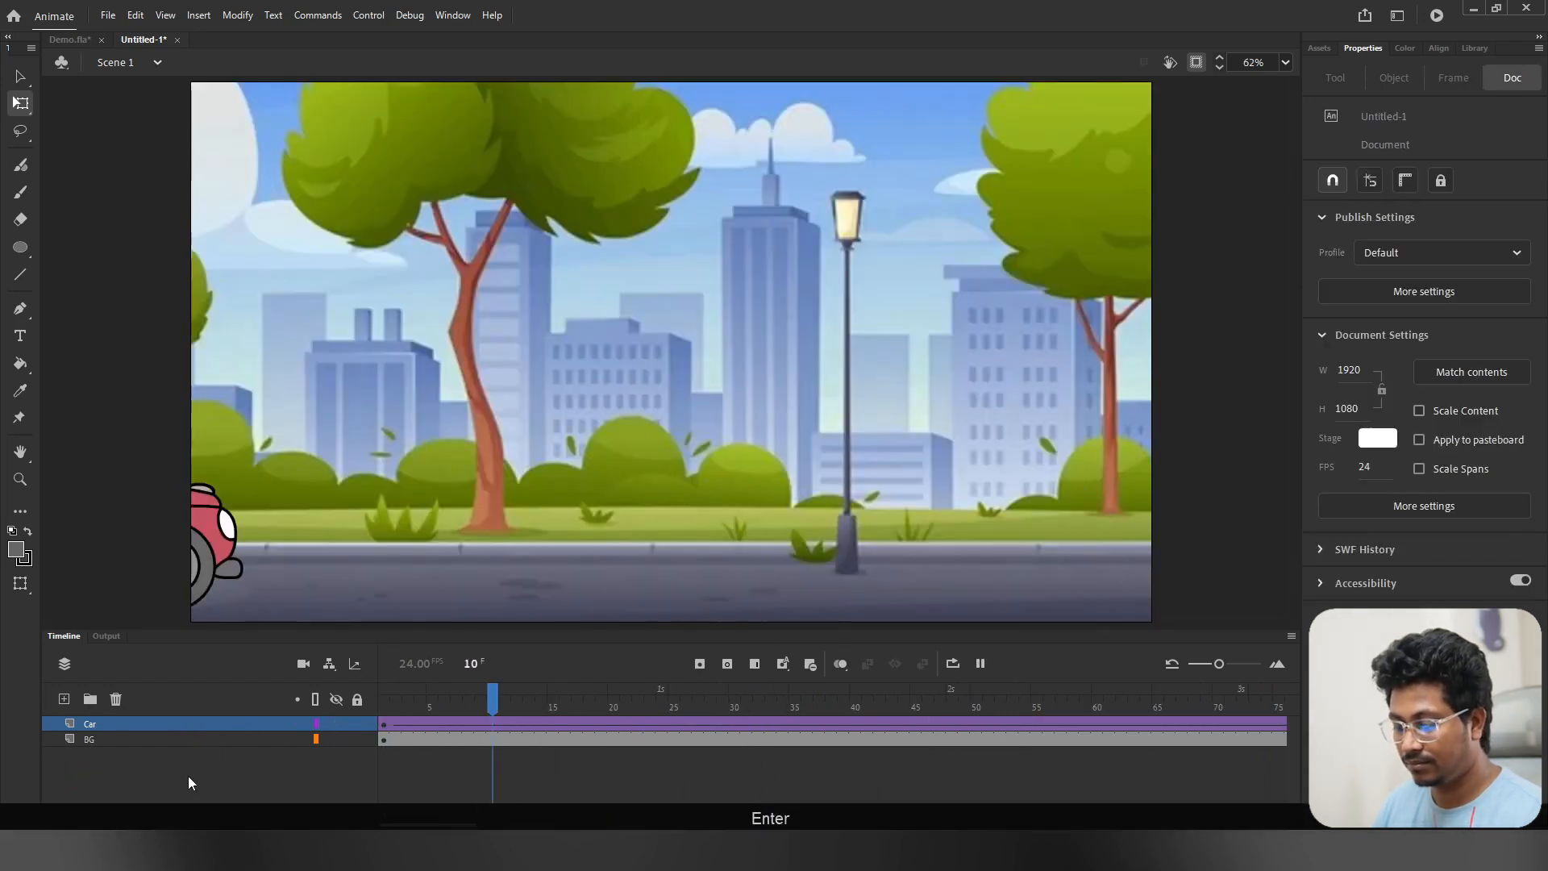